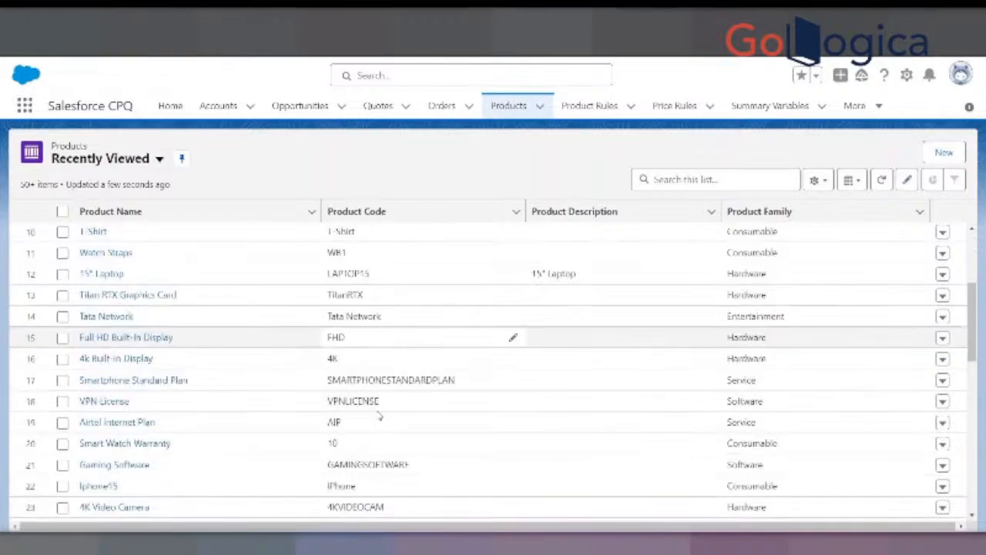
- Look through the recently viewed products and switch the list view to All Products
scroll(378, 413, "down", 6)
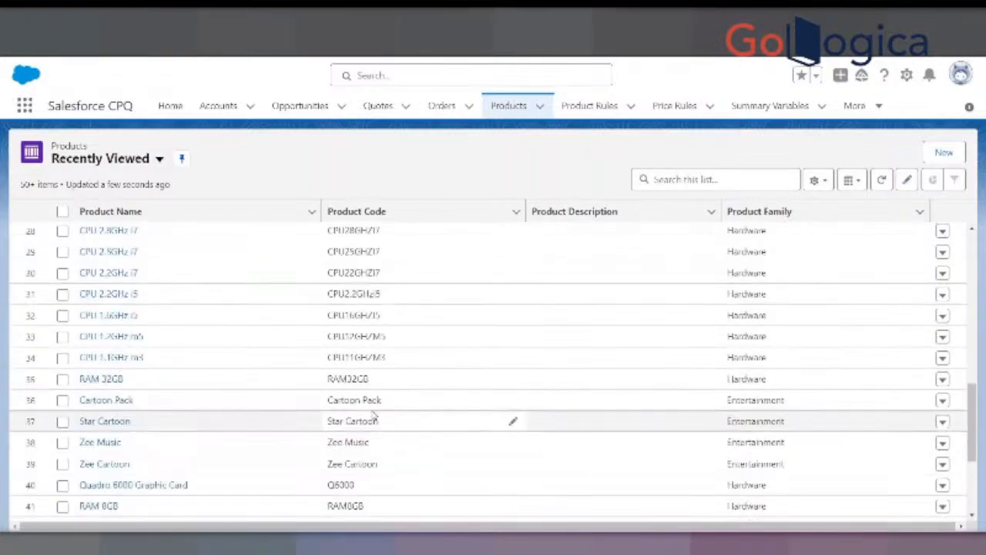
scroll(371, 415, "down", 4)
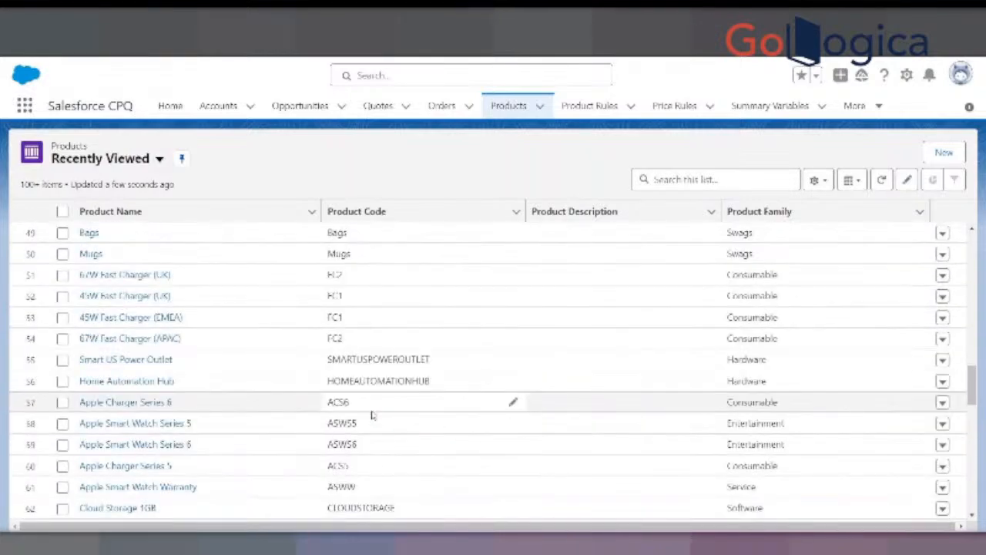
scroll(372, 414, "down", 12)
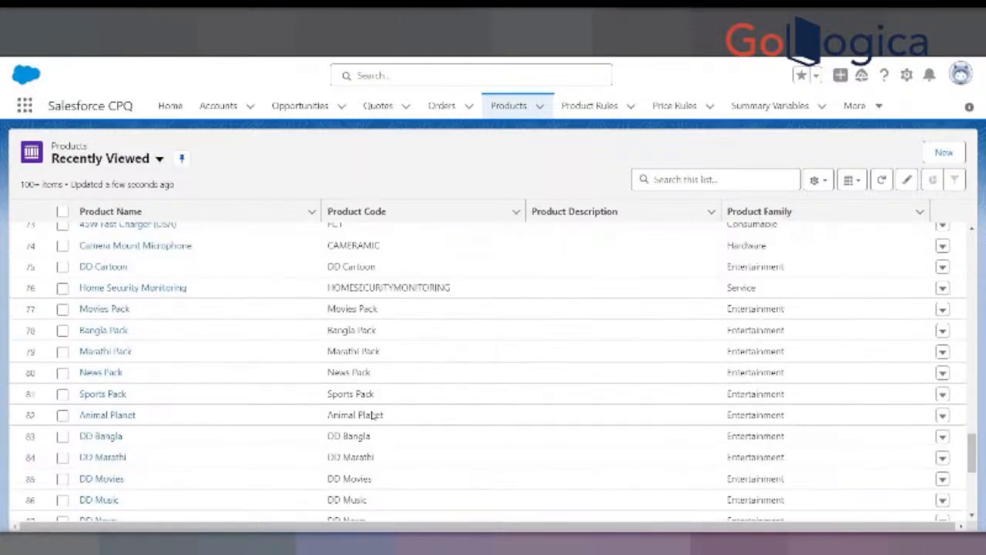
scroll(372, 413, "up", 17)
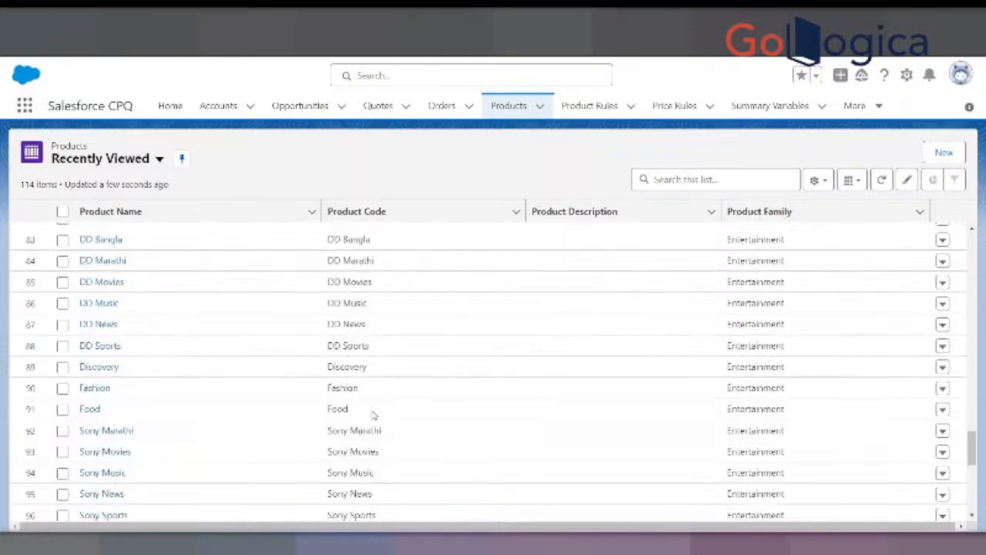
scroll(380, 401, "up", 5)
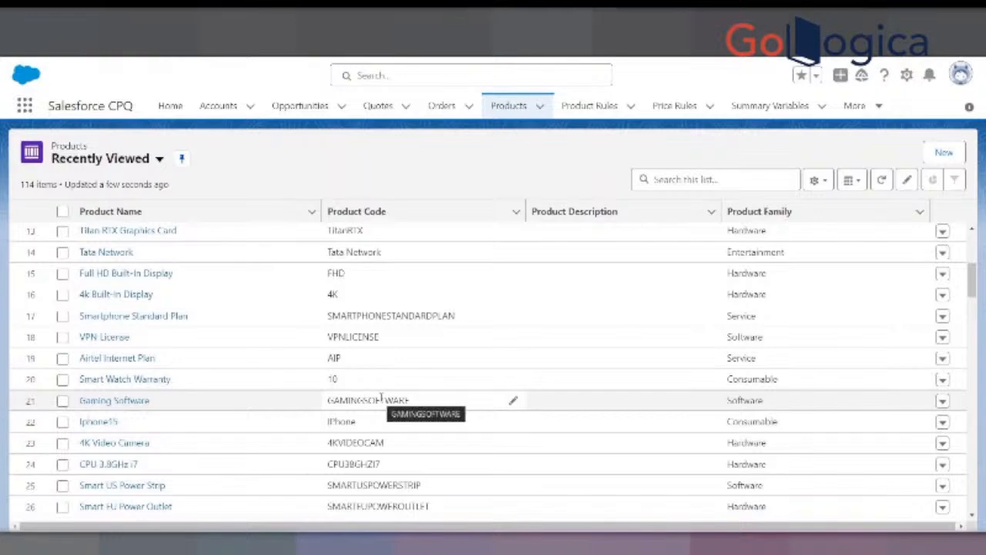
scroll(380, 397, "up", 4)
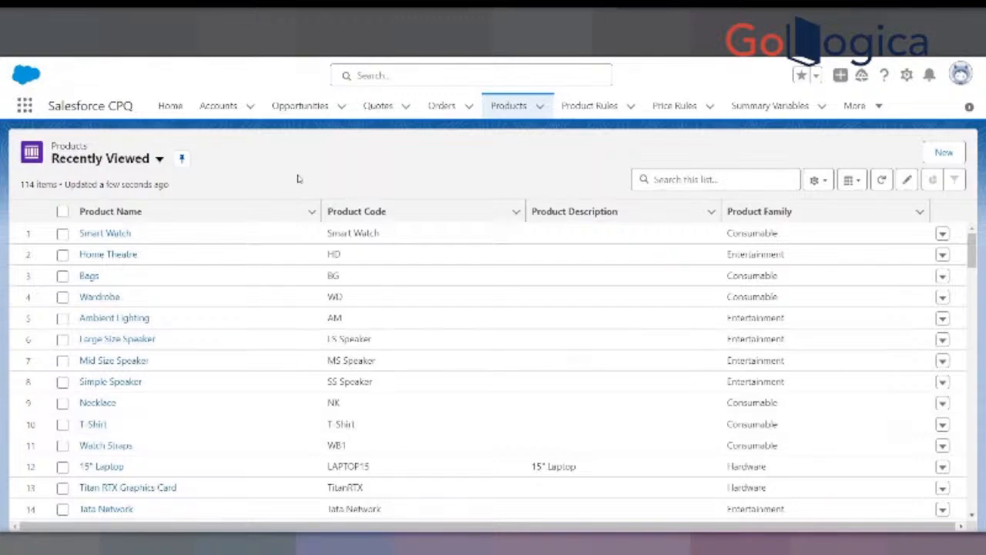
left_click(159, 159)
left_click(104, 206)
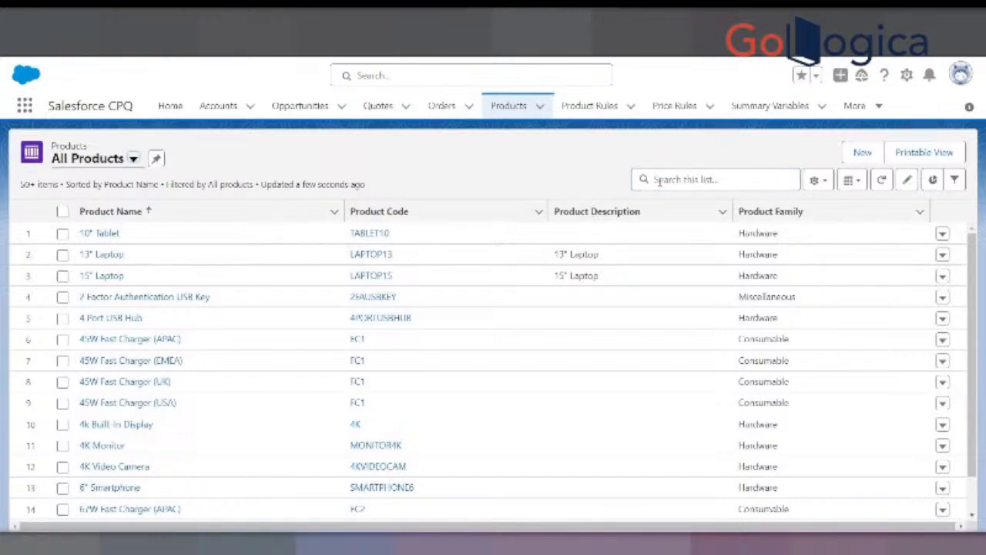
- Search the All Products list for "home theater"
left_click(660, 180)
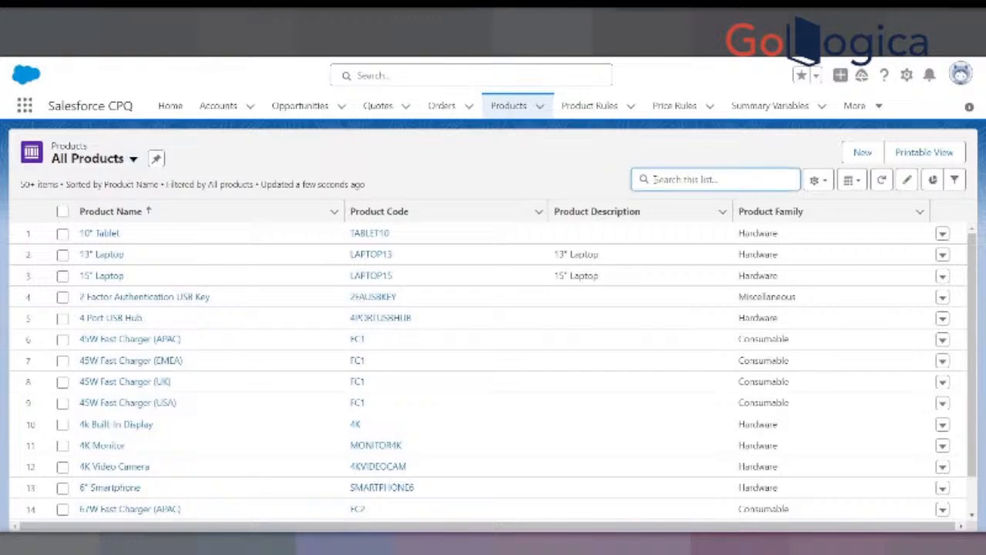
type("Some")
type(" the")
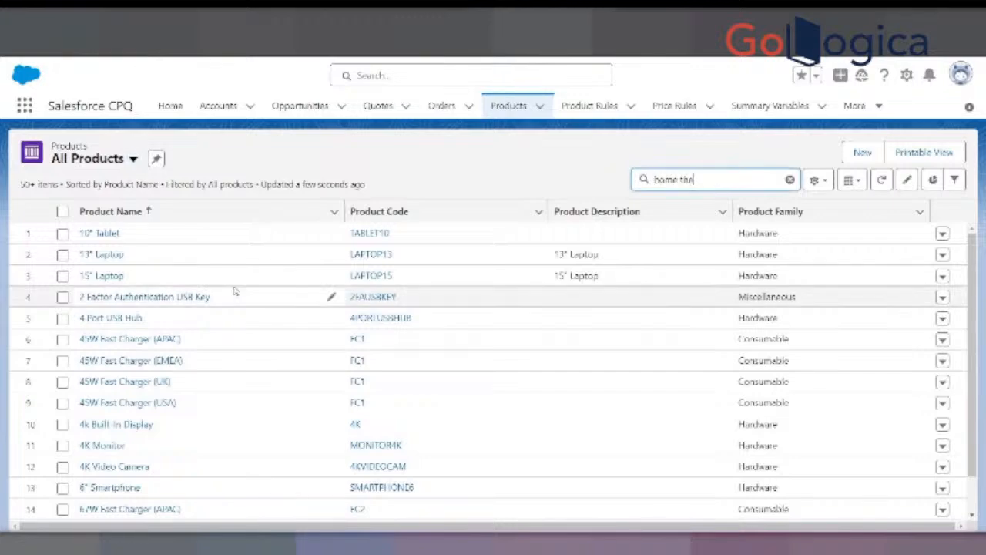
type("ater")
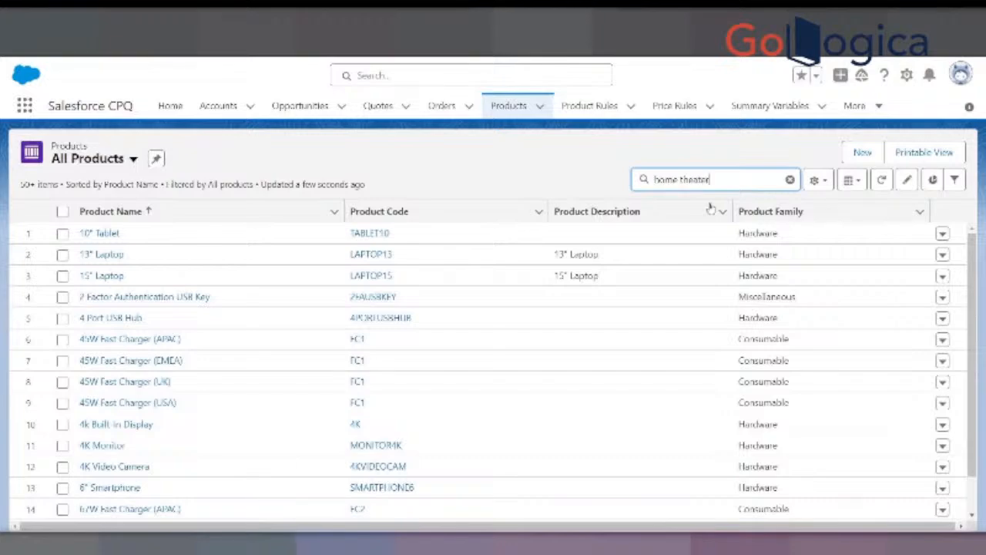
key("Return")
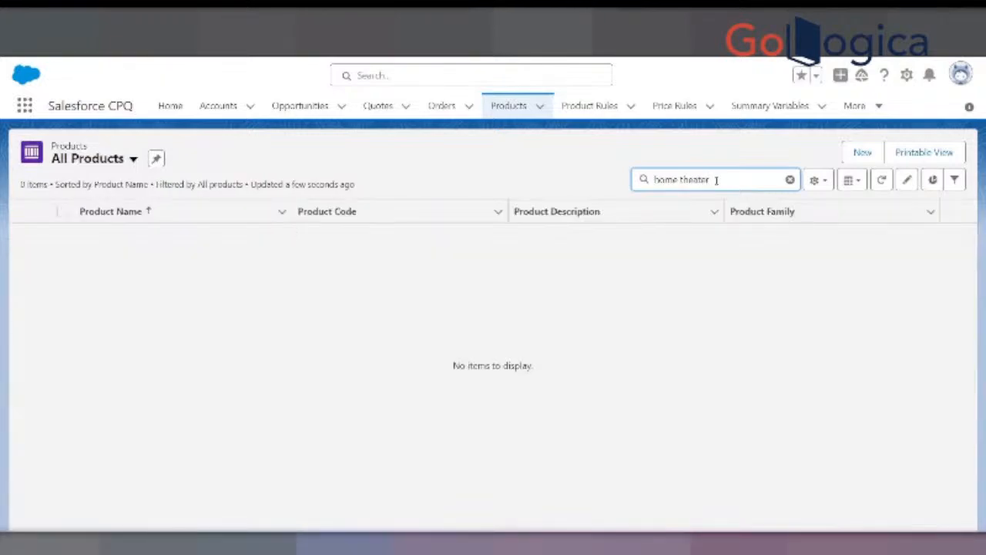
- Search the product list for "home" and open the Home Theatre product in a new browser tab
key("BackSpace")
key("BackSpace")
key("BackSpace")
key("BackSpace")
key("BackSpace")
key("BackSpace")
key("BackSpace")
key("BackSpace")
key("Return")
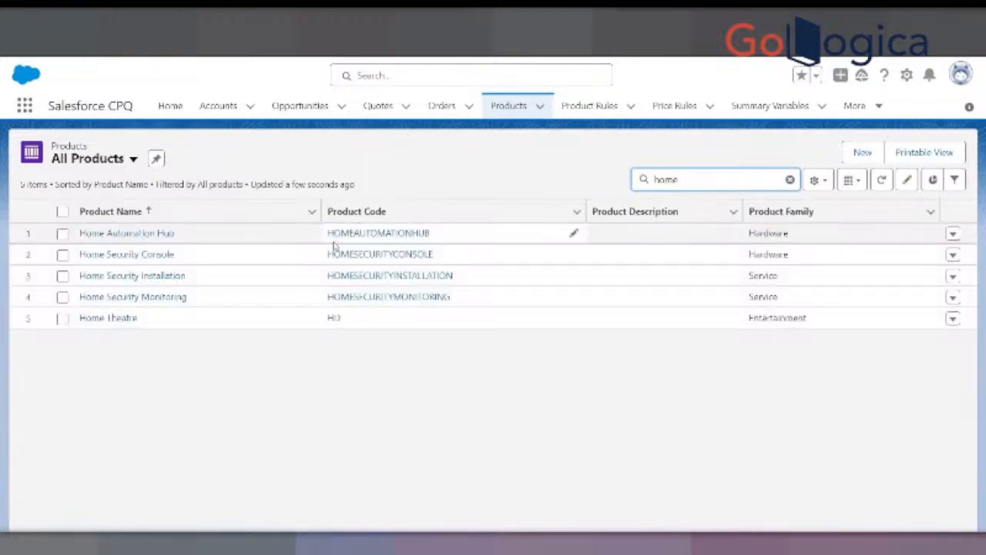
right_click(115, 321)
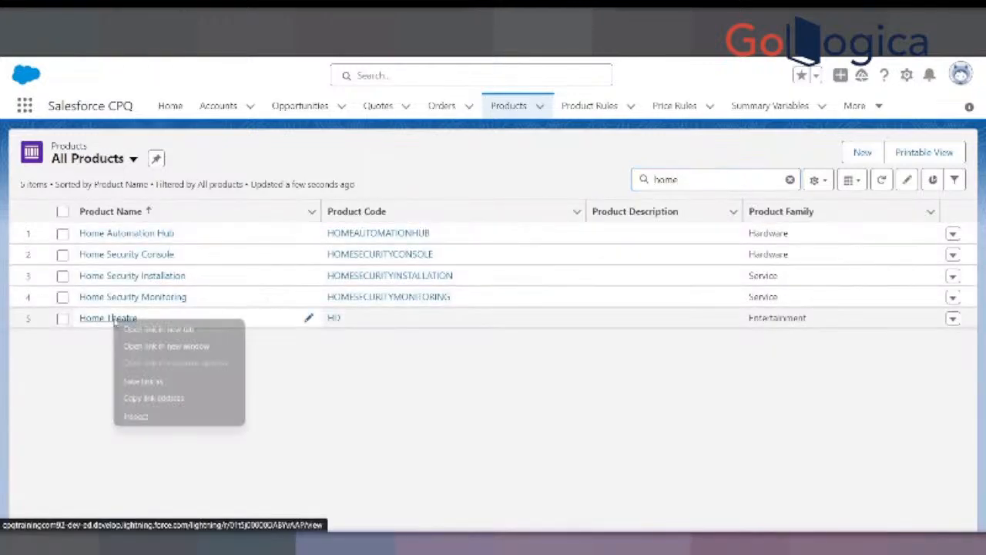
left_click(137, 331)
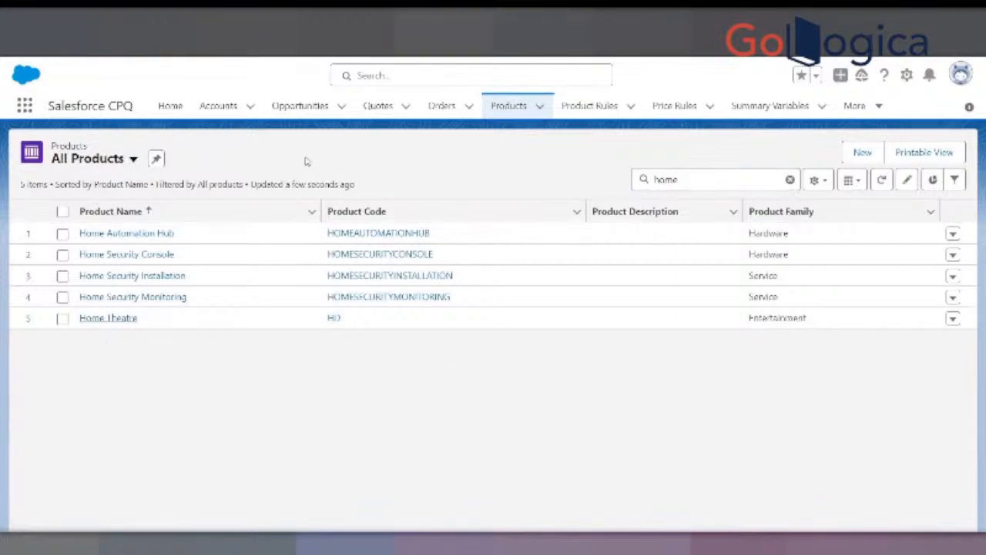
- Search the All Products list for "T-shirt" and open the T-Shirt product in a new browser tab
left_click(132, 159)
left_click(105, 207)
left_click(703, 181)
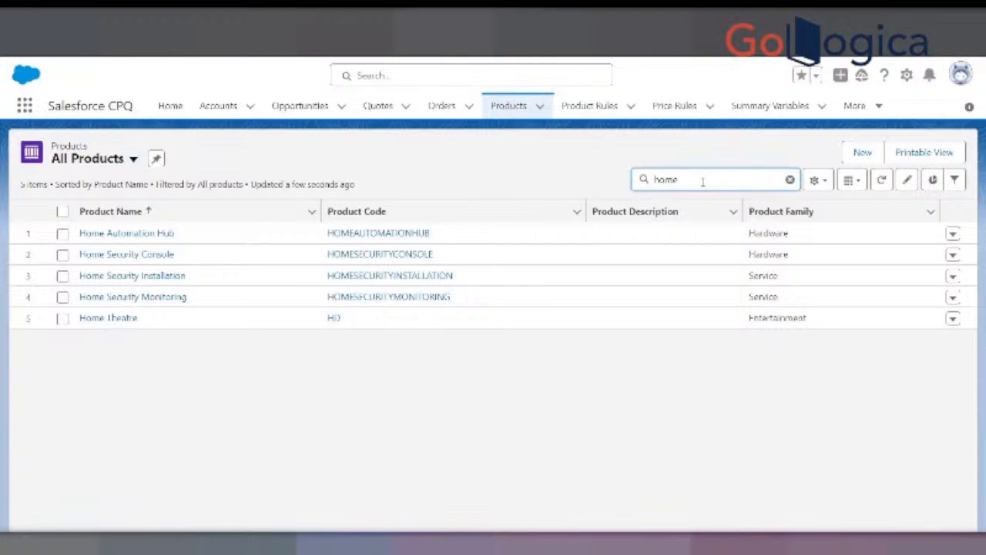
key("BackSpace")
key("BackSpace")
key("BackSpace")
key("BackSpace")
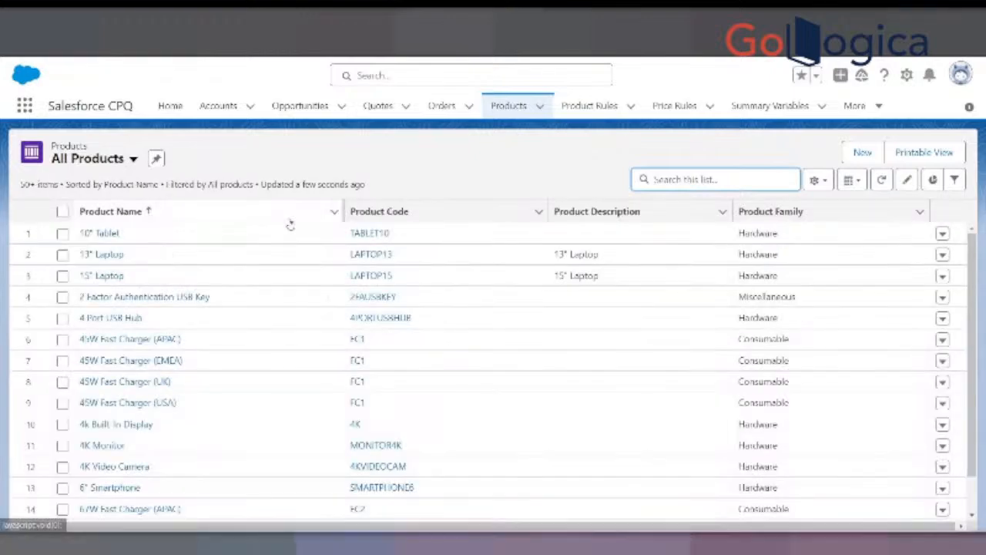
type("l")
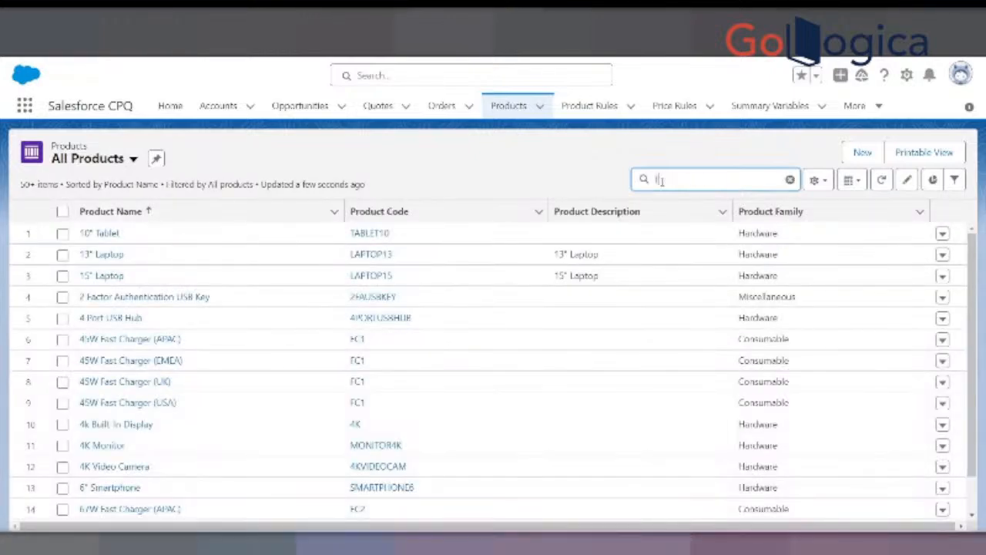
type("-shirt")
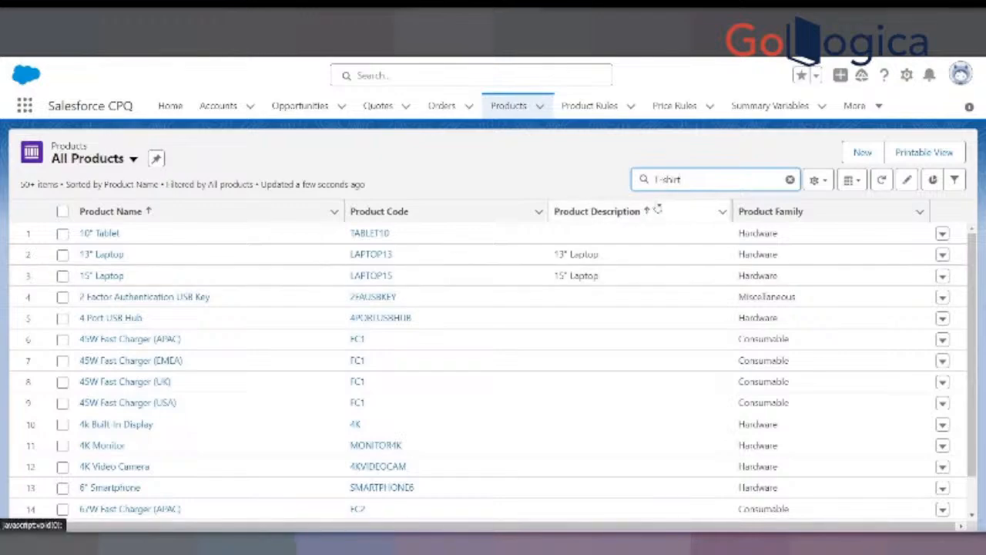
key("Return")
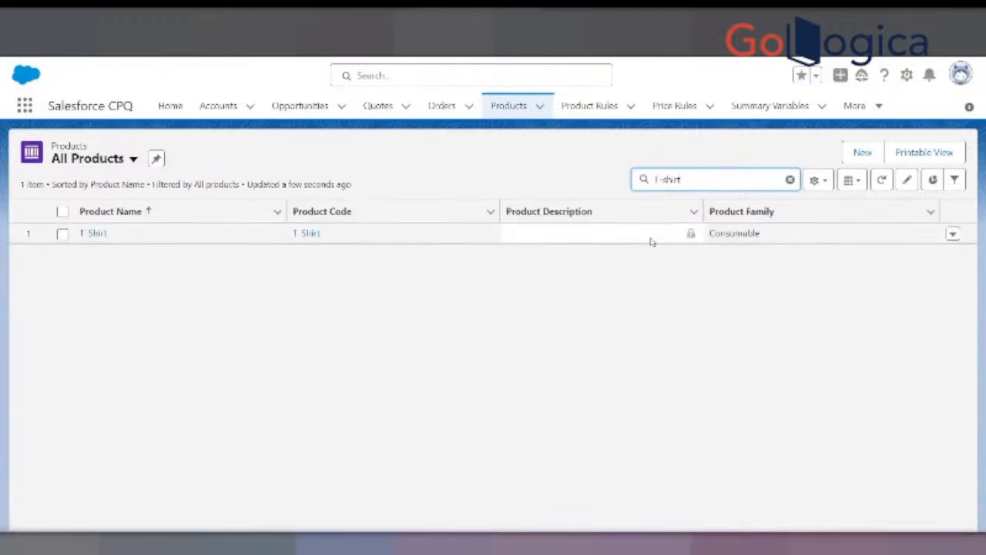
right_click(101, 234)
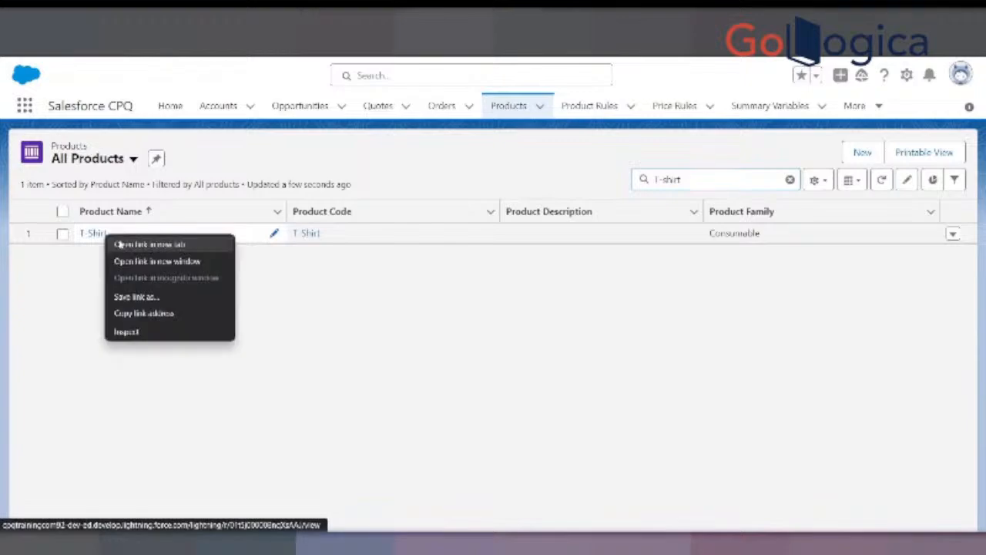
left_click(122, 245)
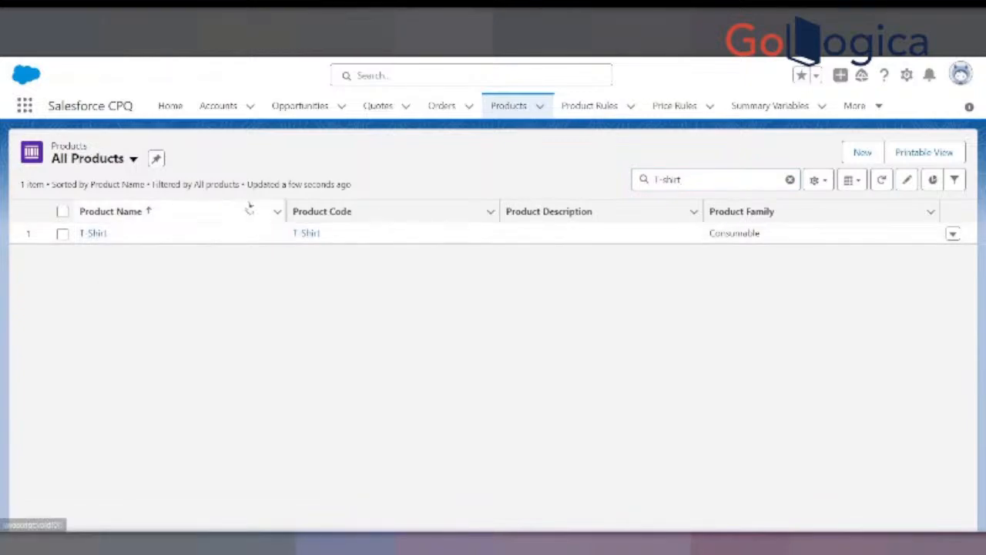
- Search the product list for "Trousers" and clear the search
left_click(692, 178)
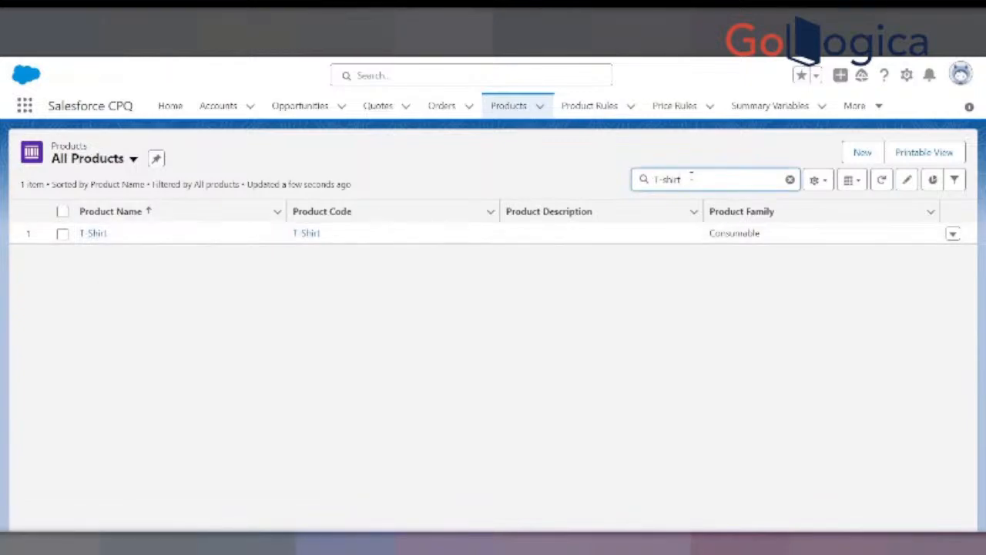
key("BackSpace")
key("BackSpace")
key("BackSpace")
key("BackSpace")
key("BackSpace")
key("BackSpace")
key("BackSpace")
type("Shirt")
key("BackSpace")
key("BackSpace")
key("BackSpace")
key("BackSpace")
type("Trousers")
key("Return")
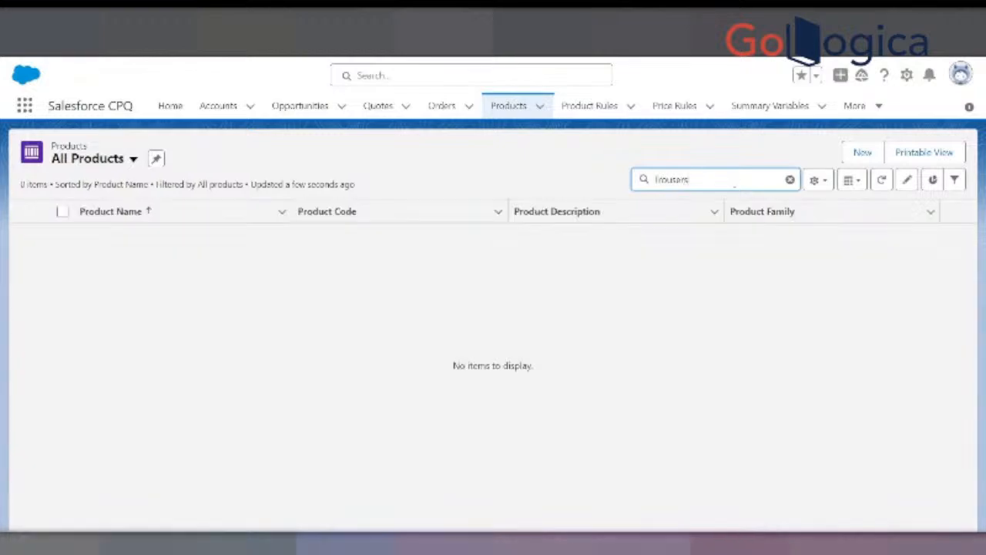
left_click(790, 179)
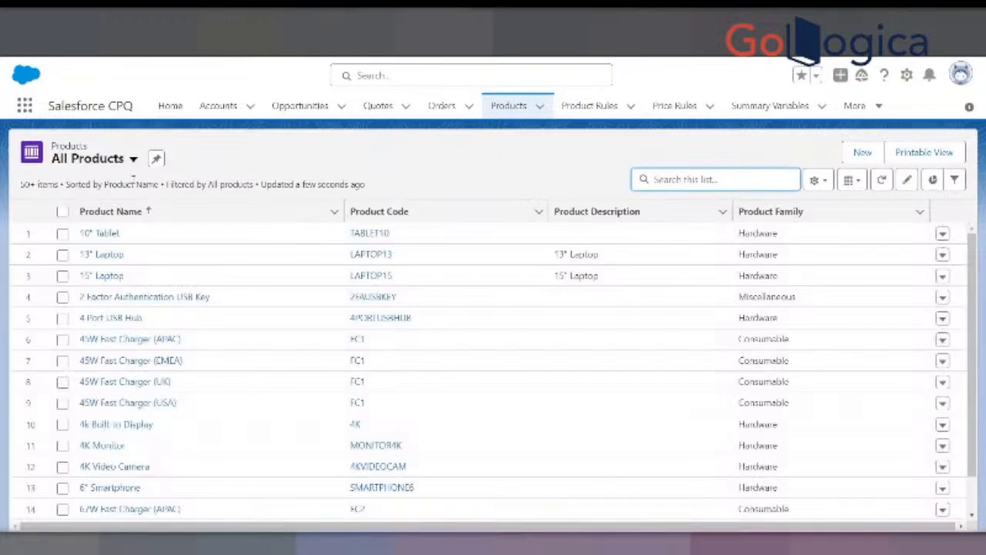
left_click(847, 157)
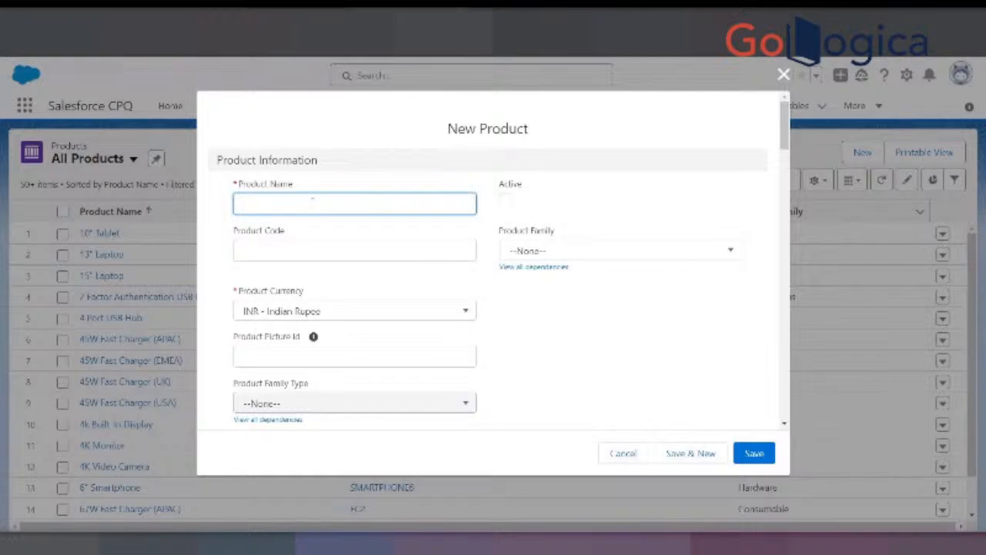
type("Shirts")
key("Tab")
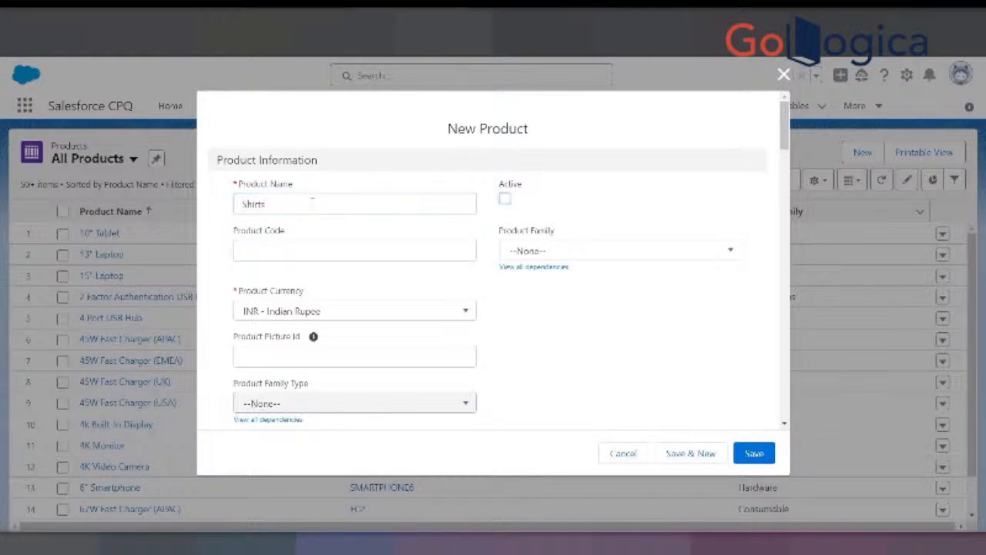
key("space")
key("Tab")
type("S")
key("Tab")
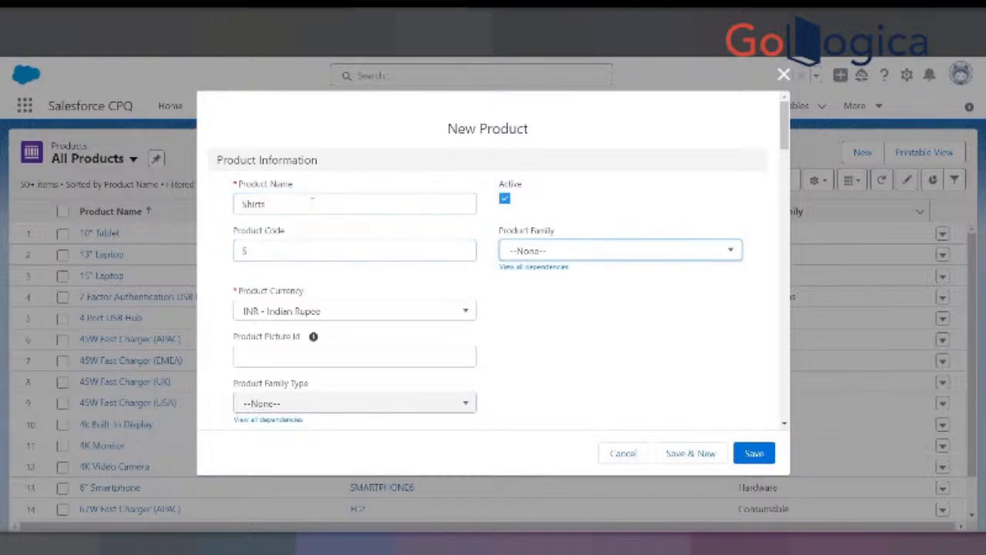
key("space")
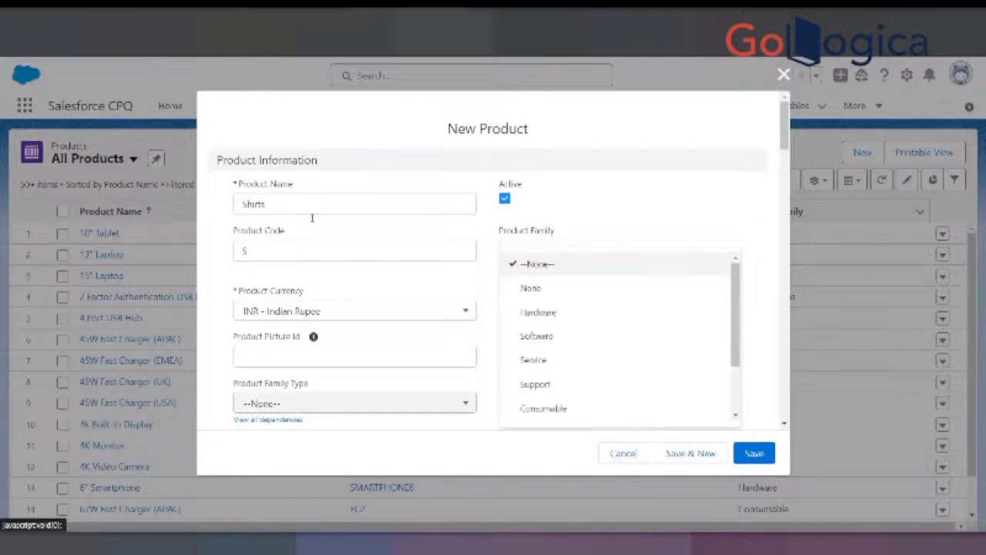
scroll(564, 401, "down", 2)
key("Up")
key("Up")
key("Up")
key("Return")
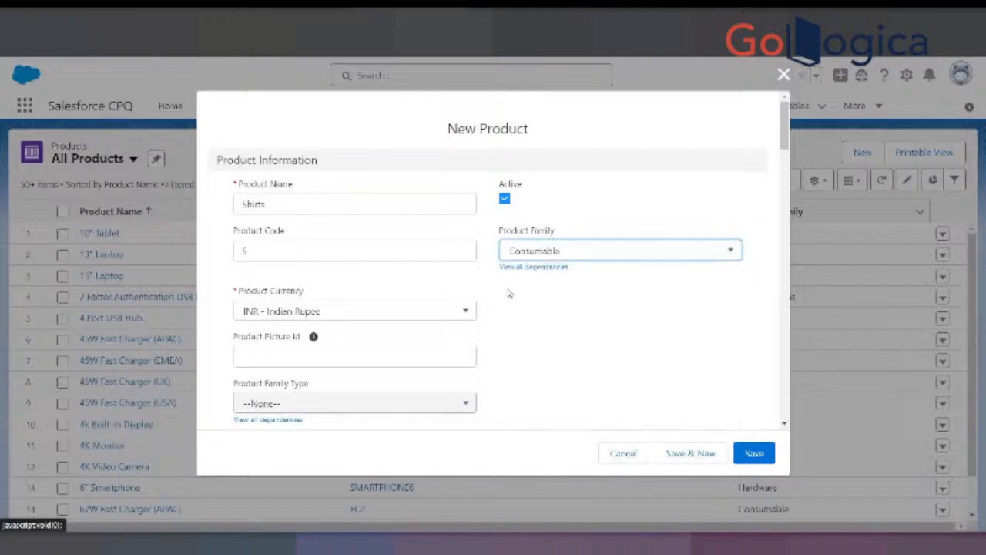
scroll(541, 307, "down", 5)
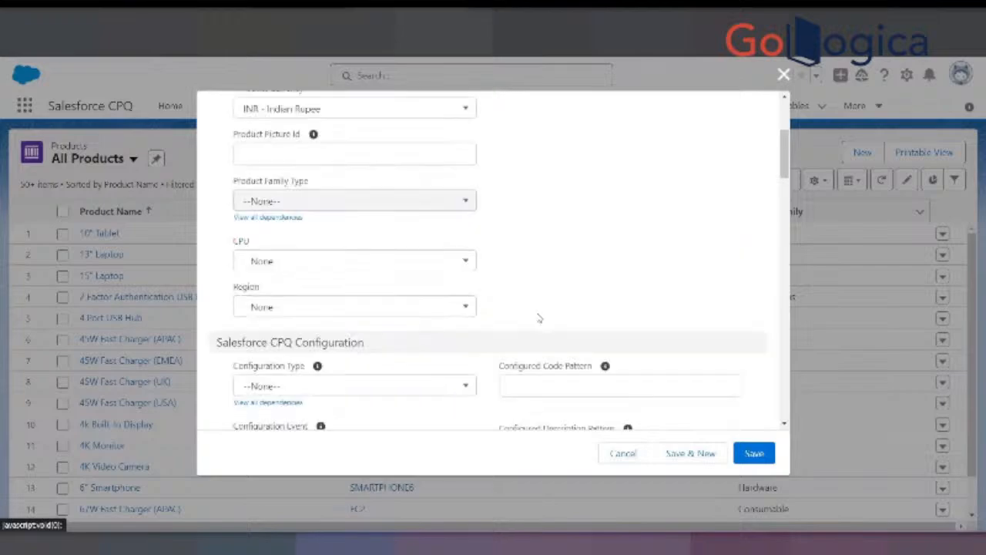
scroll(512, 259, "up", 4)
scroll(625, 355, "down", 1)
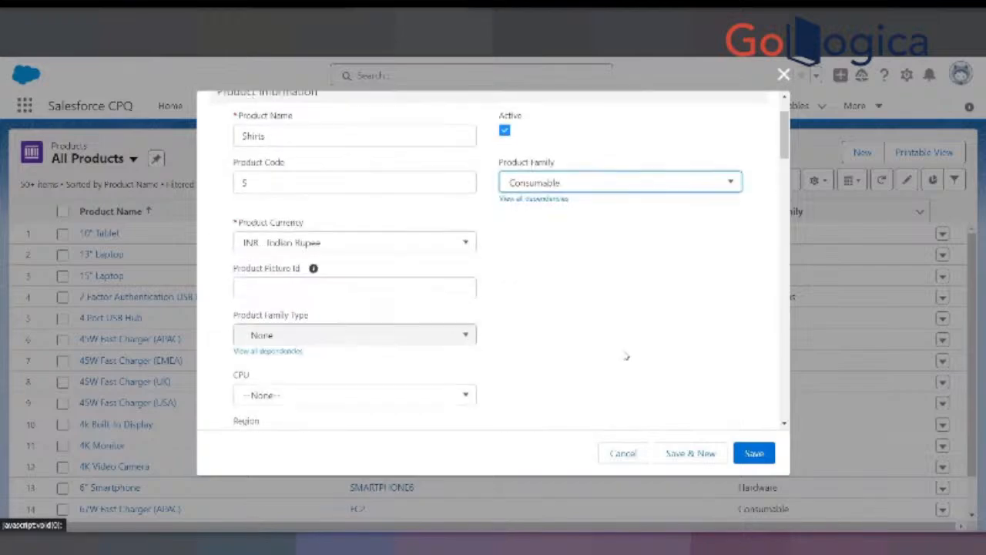
scroll(620, 354, "down", 3)
scroll(618, 354, "up", 2)
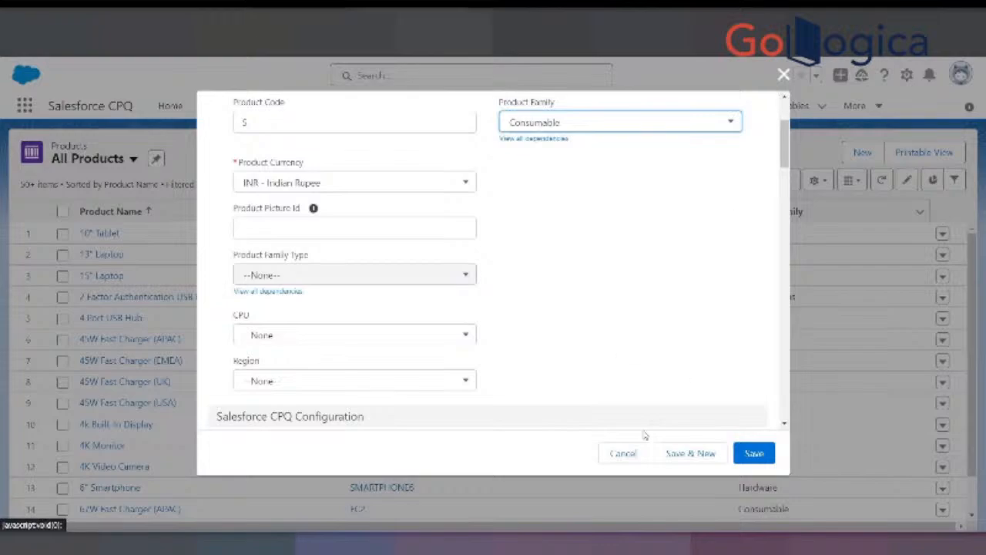
left_click(622, 454)
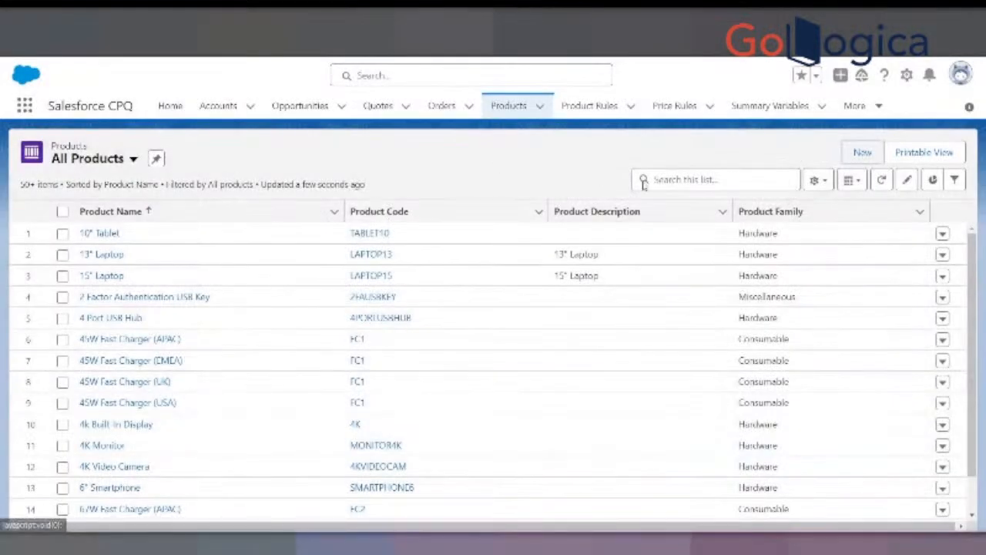
- Start a new product record, name it Shirt and mark it active
left_click(862, 151)
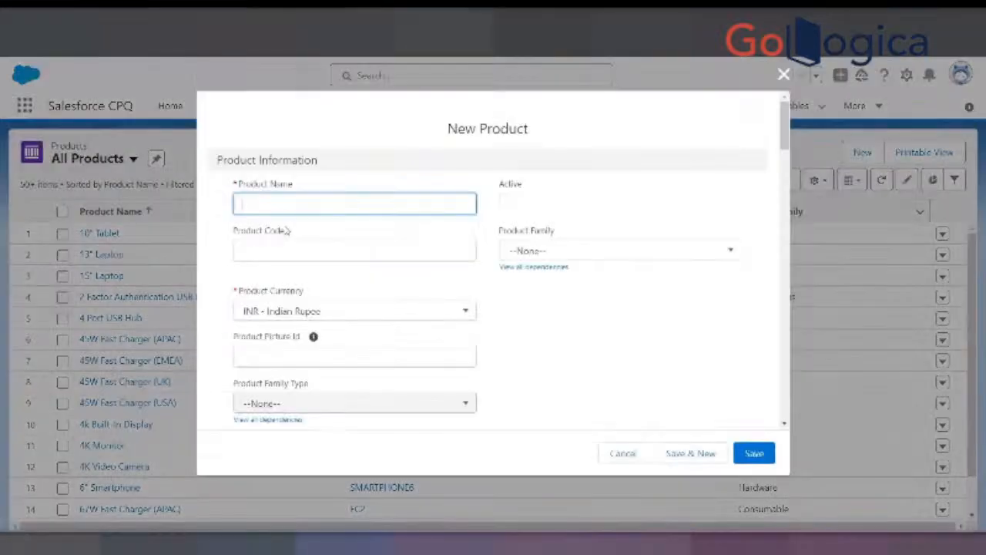
type("Shirt")
key("BackSpace")
key("BackSpace")
type("t")
key("Tab")
key("space")
- Give the Shirt product the code S and the Consumable product family, then save it and open another blank product form
key("Tab")
type("S")
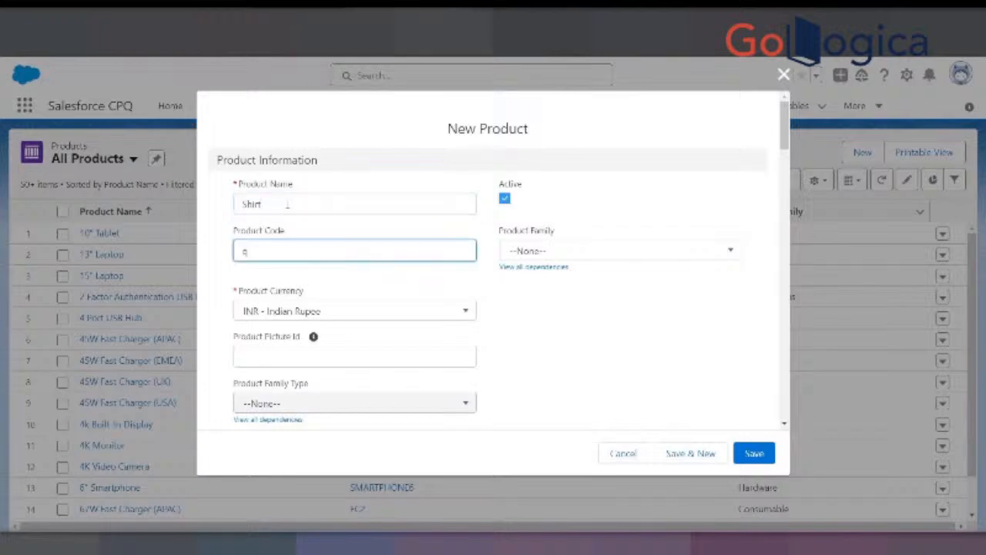
key("BackSpace")
type("S")
key("Tab")
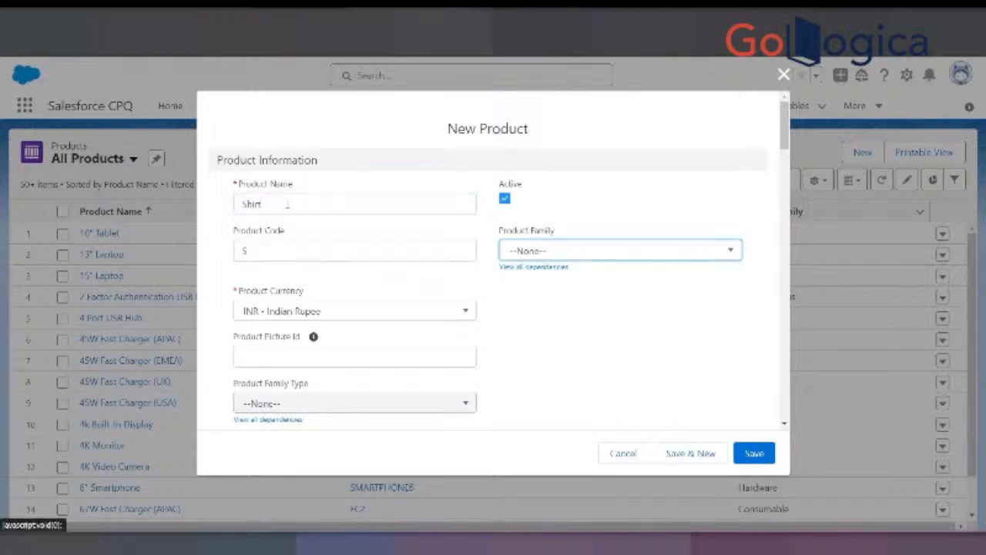
left_click(531, 251)
left_click(562, 408)
left_click(692, 453)
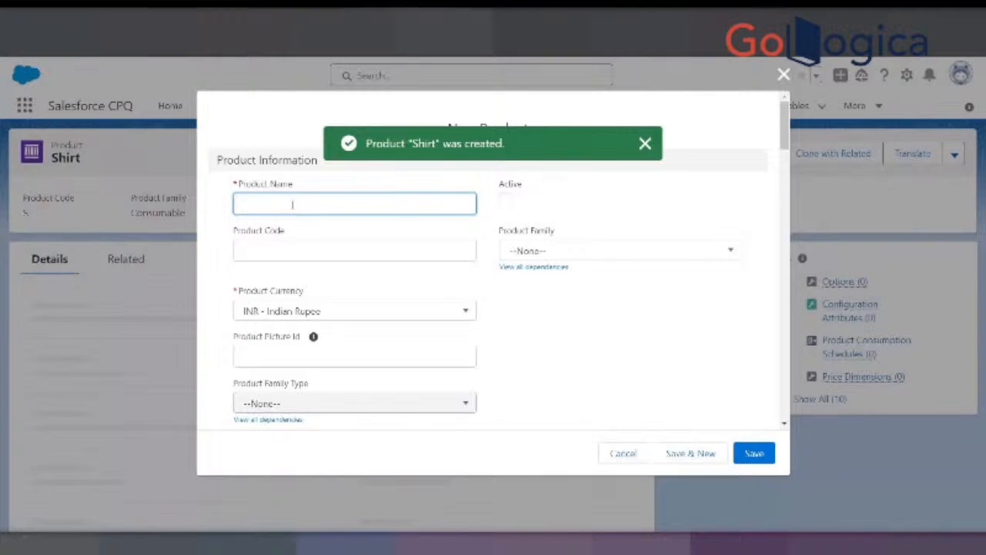
- Create an active product named Jeans with product code J and product family Consumable, saving it with a new blank form
type("Jeans")
key("Tab")
key("space")
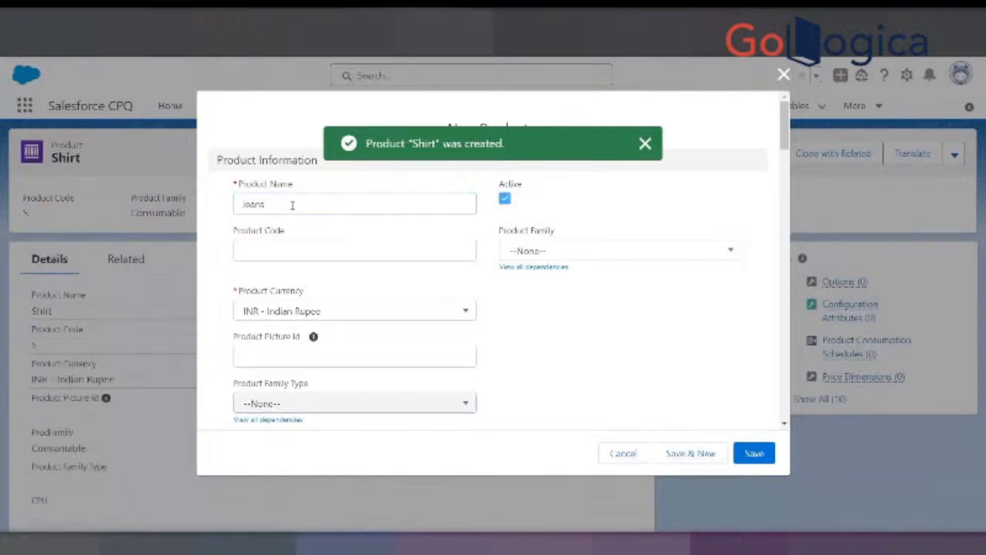
key("Tab")
type("J")
key("Tab")
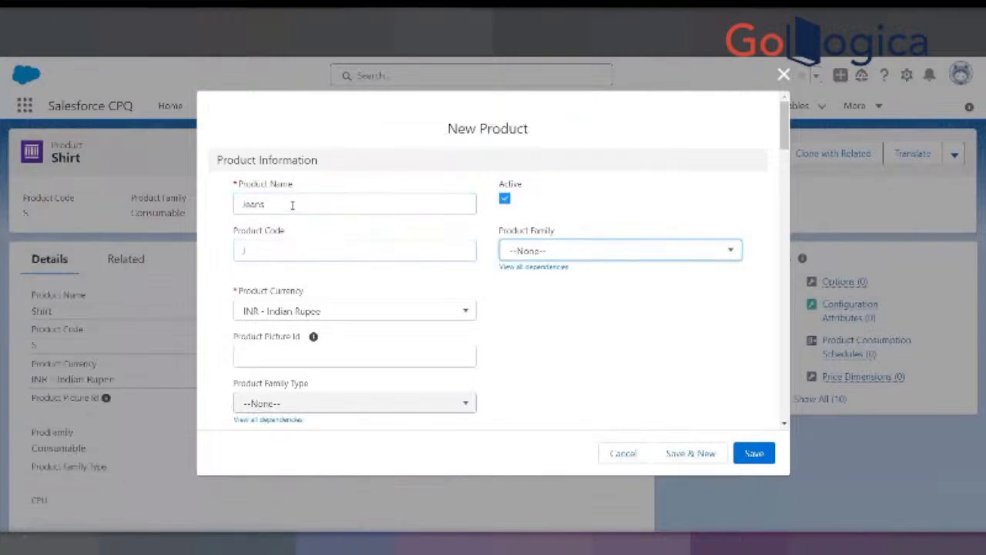
left_click(552, 252)
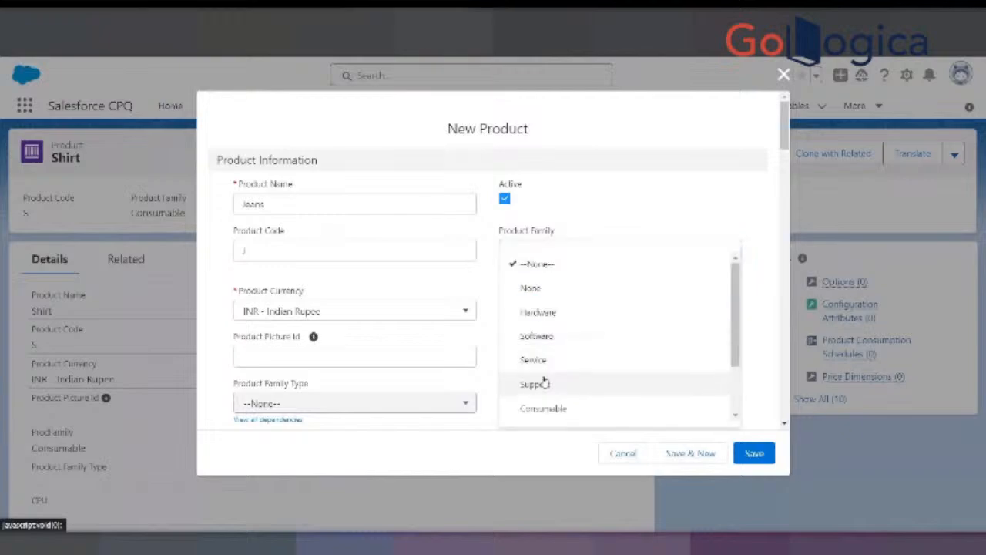
left_click(549, 409)
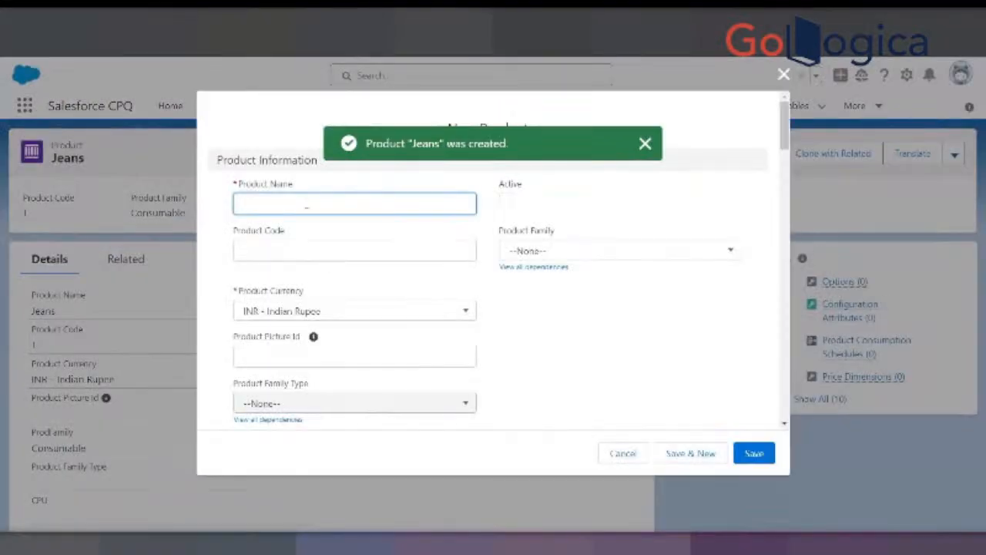
- Create an active product named Trousers with product code T and product family Consumable, saving it with a new blank form
type("Trousers")
key("Tab")
key("space")
key("Tab")
type("T")
key("Tab")
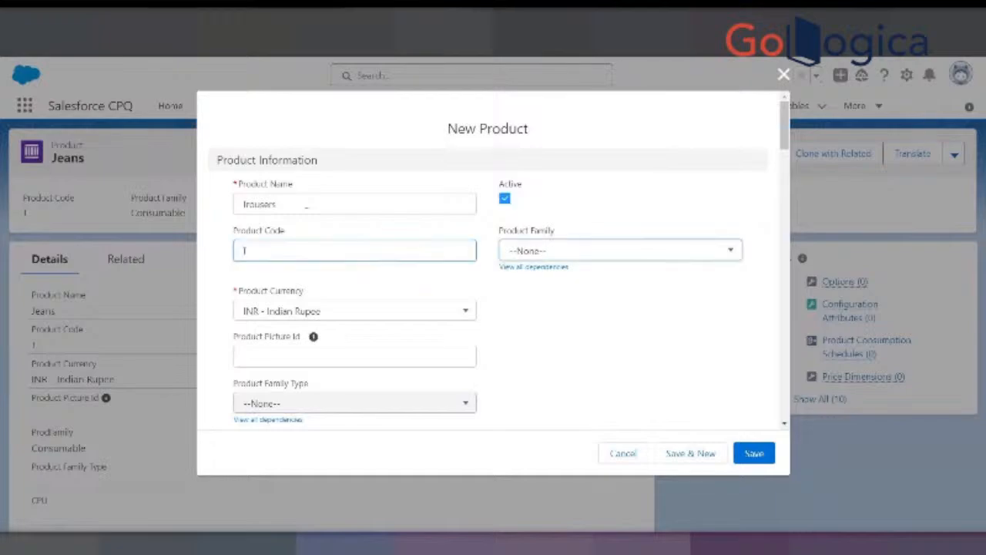
key("Return")
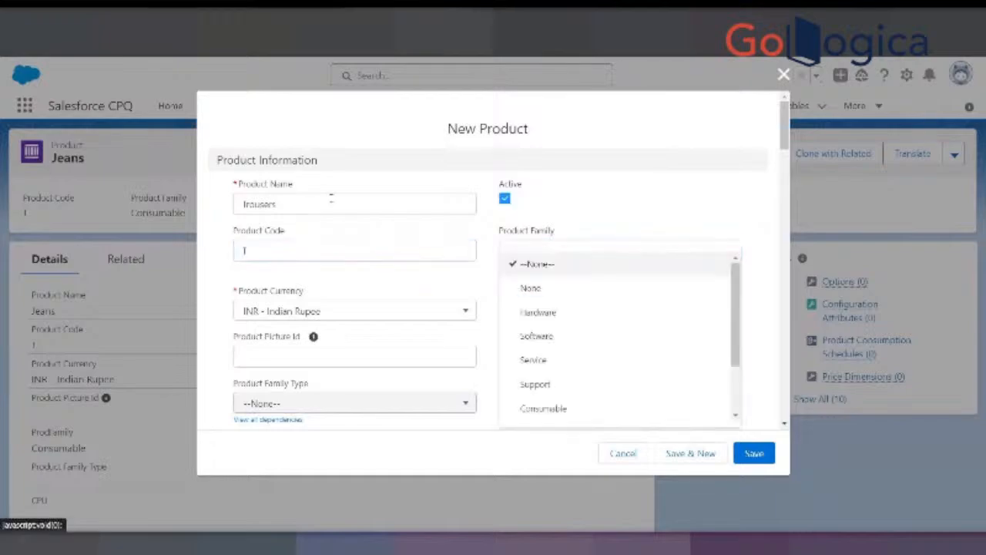
left_click(565, 411)
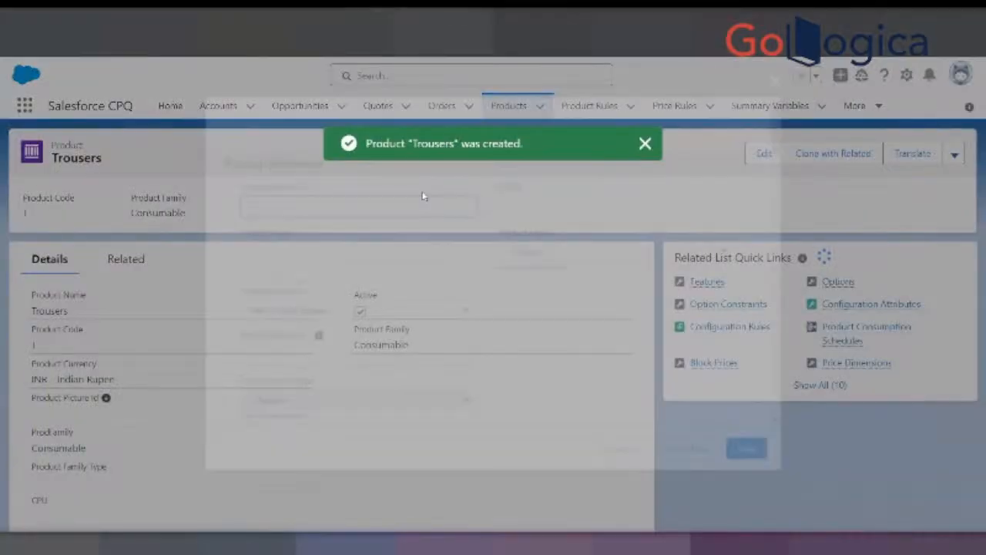
- Create an active product named Blazers with product code B and product family Consumable, saving it with a new blank form
type("Ba")
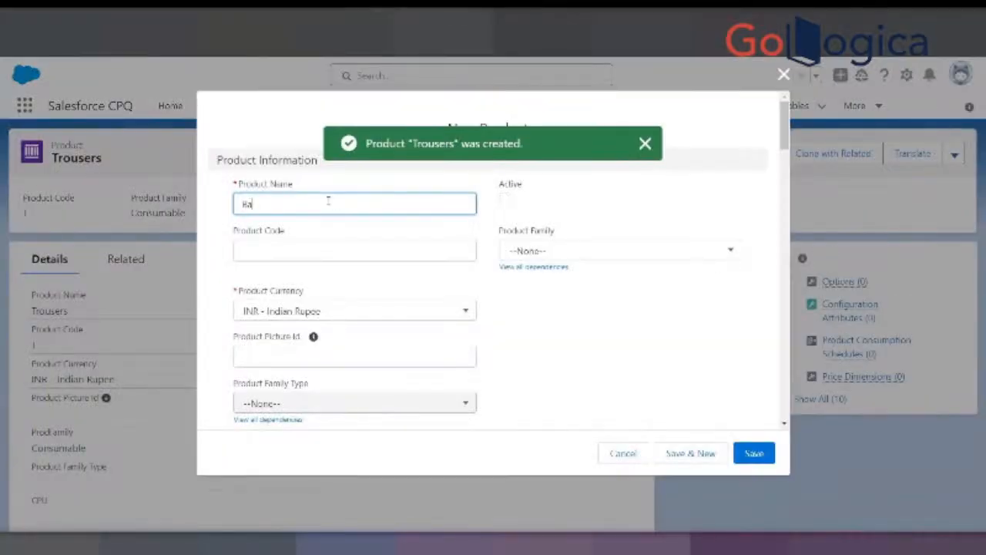
type("lzers")
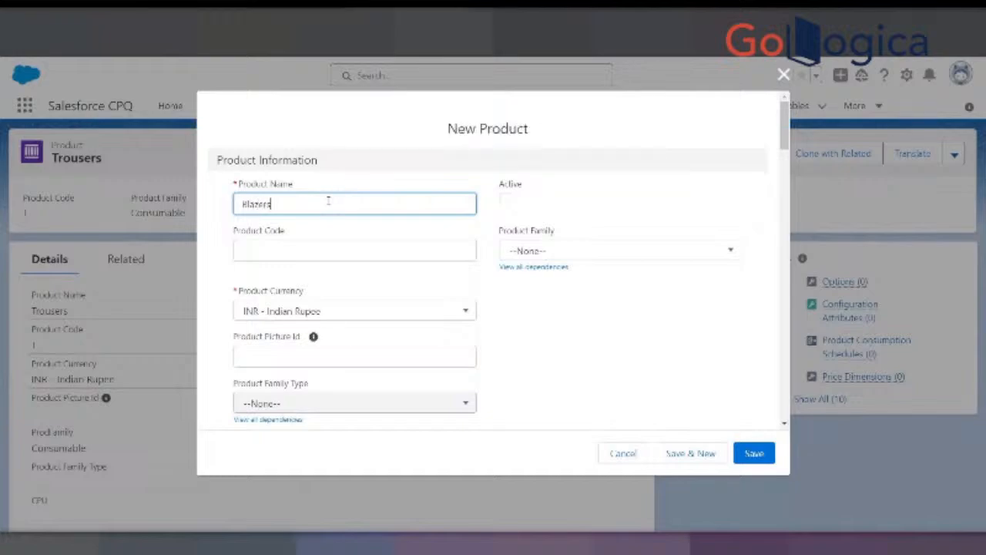
key("Tab")
key("space")
left_click(324, 254)
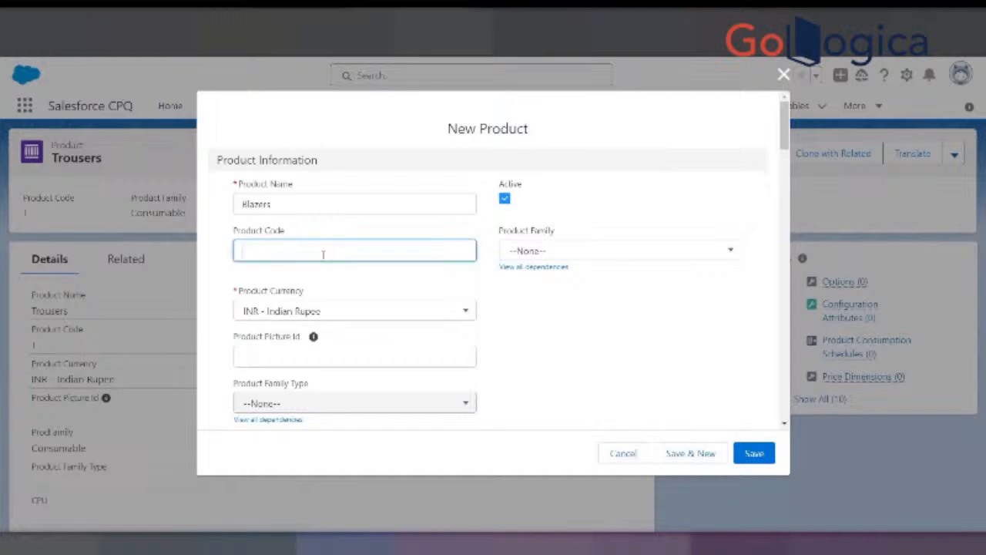
type("B")
key("Tab")
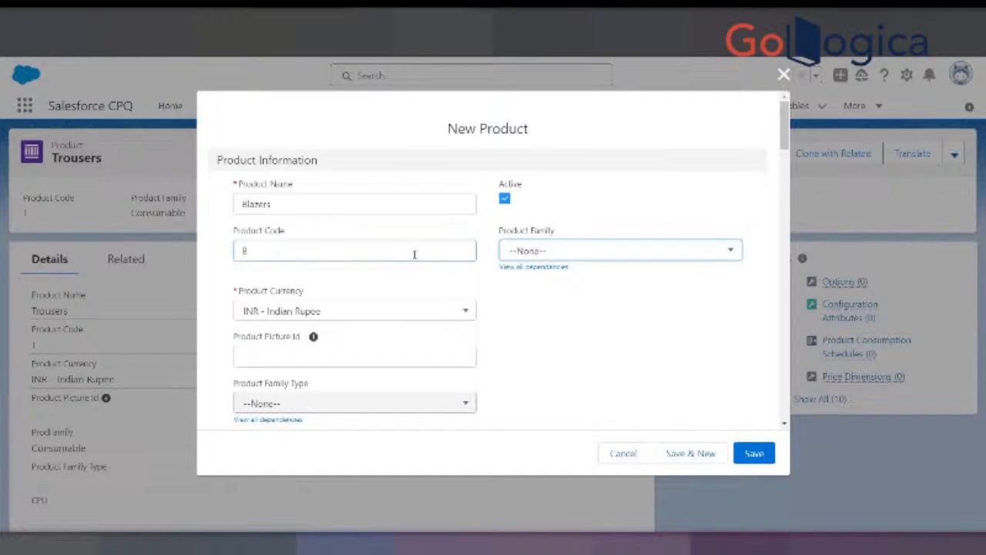
left_click(535, 254)
left_click(546, 411)
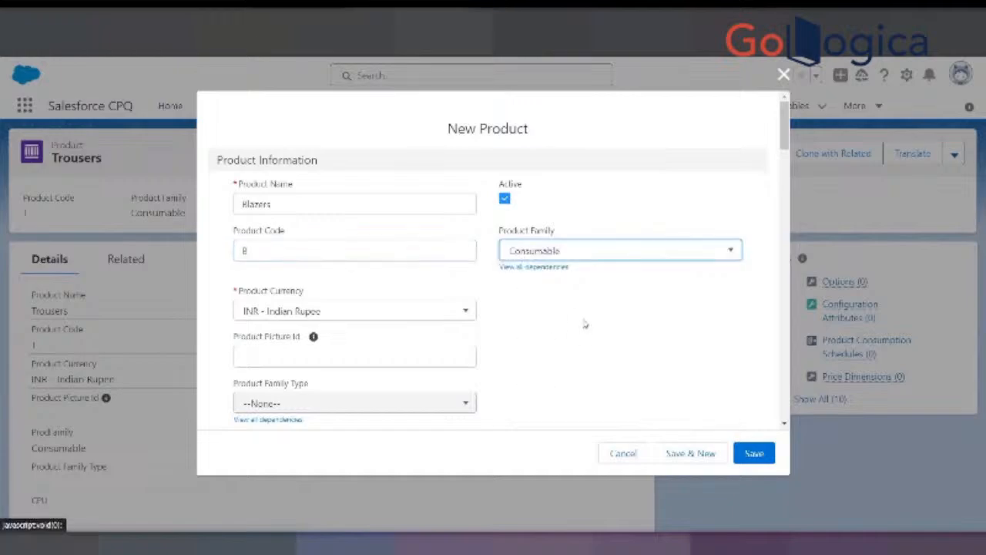
left_click(673, 453)
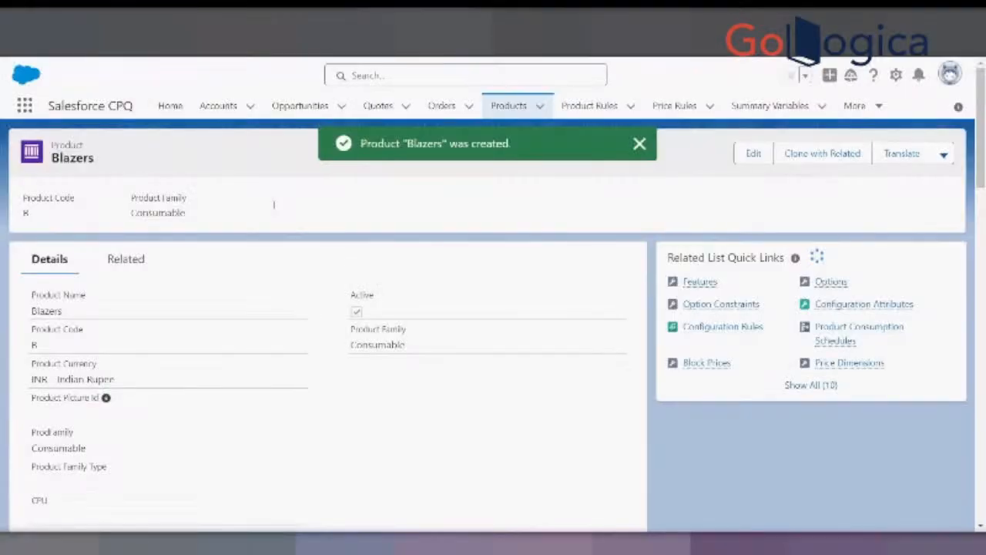
- Create an active product named Jackets with product code J and product family Consumable, saving it with a new blank form
type("Jacket")
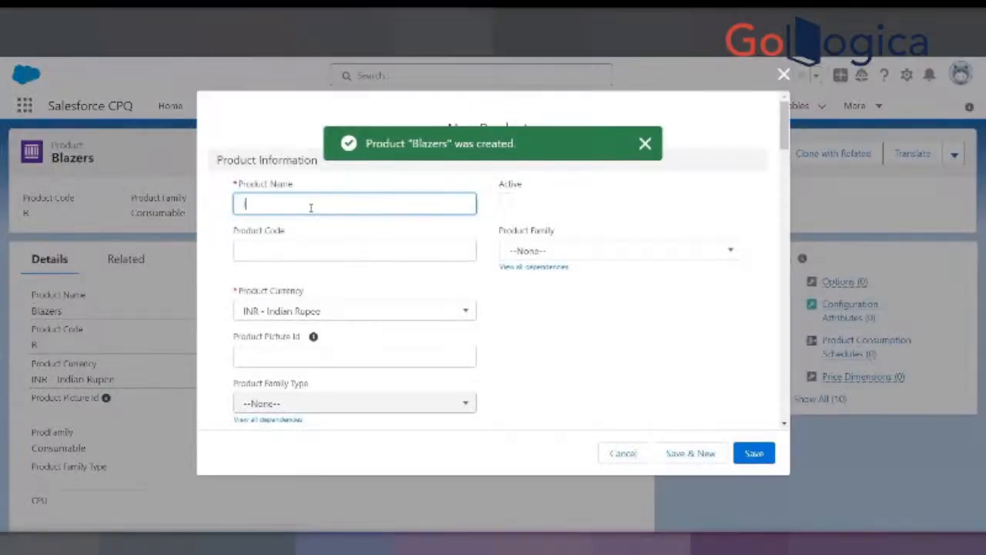
type("s")
key("Tab")
key("space")
key("Tab")
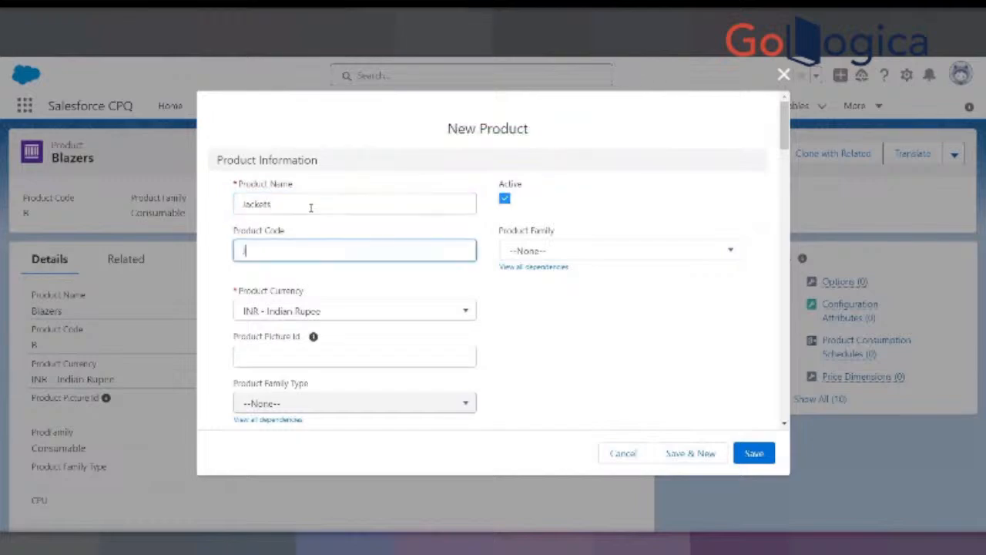
key("Tab")
key("Return")
key("Down")
key("Down")
key("Down")
key("Down")
key("Down")
key("Down")
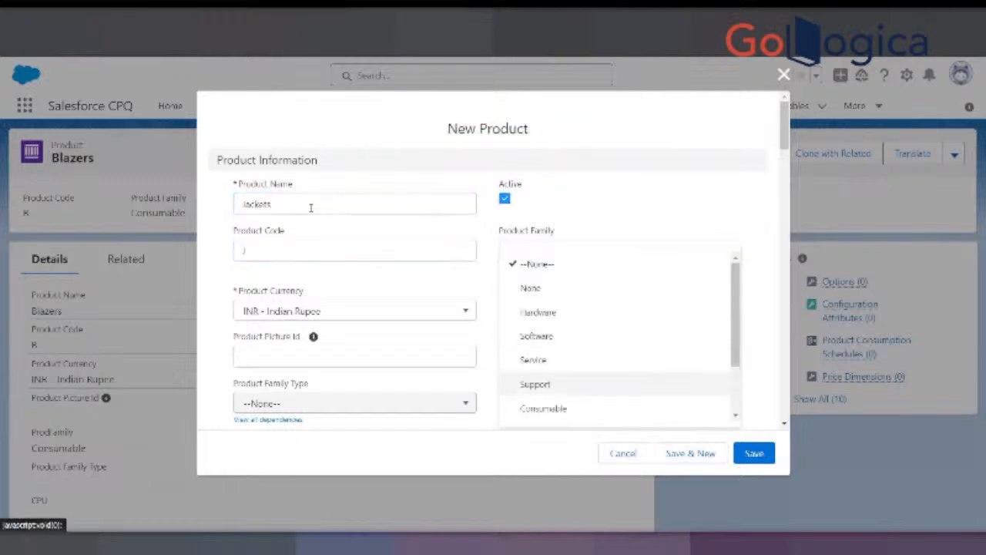
key("Return")
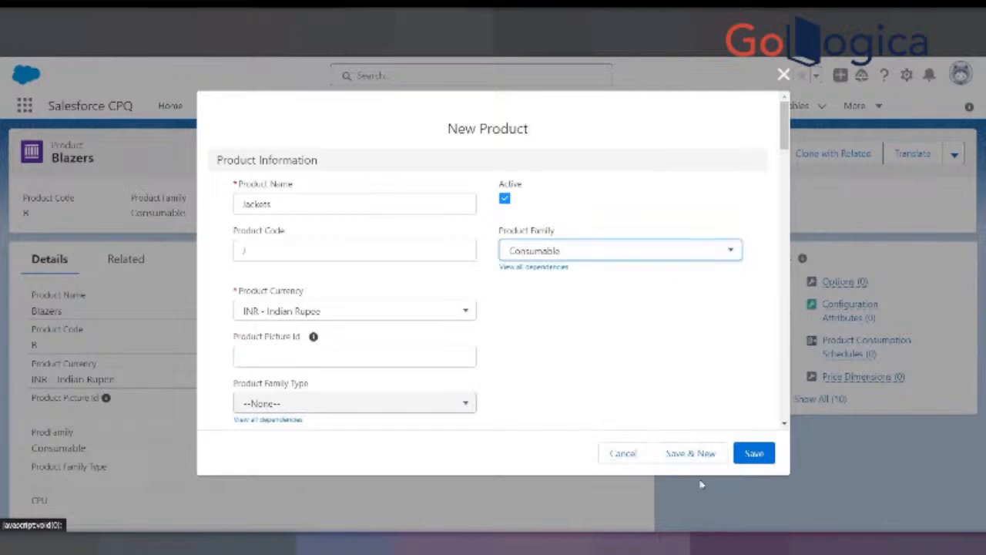
left_click(691, 453)
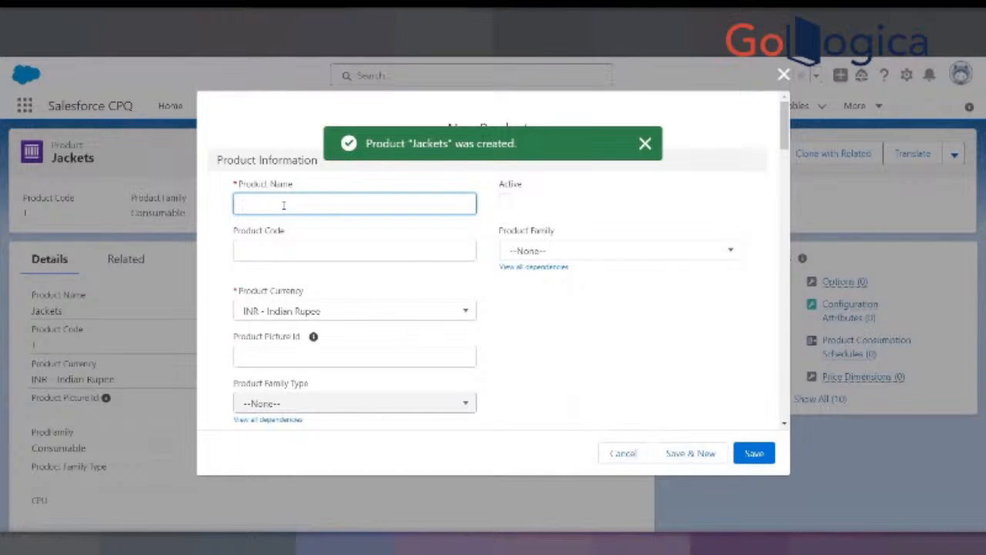
- Create an active product named Tops with product code TS and product family Consumable, saving it with a new blank form
type("Tops")
key("Tab")
key("space")
key("Tab")
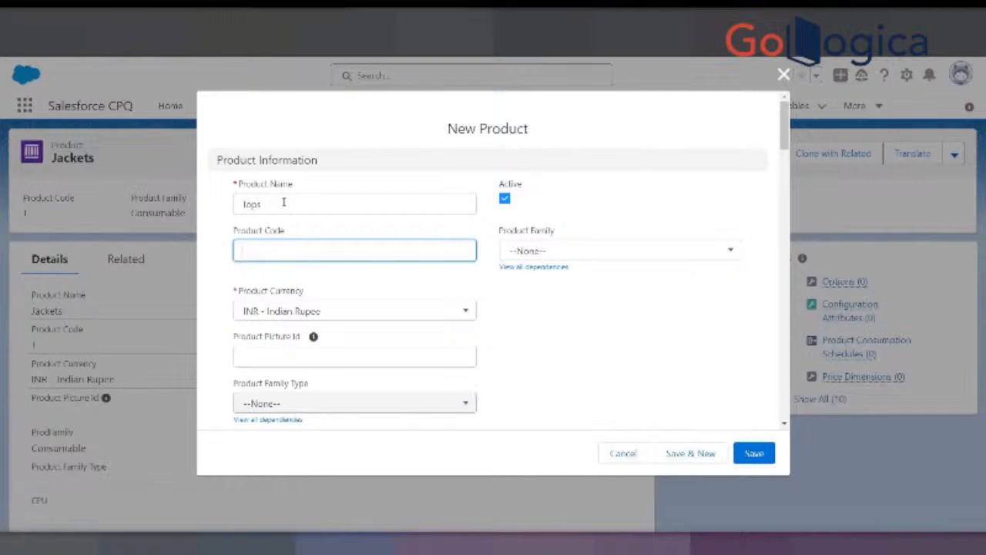
type("S")
key("Tab")
key("Return")
key("Down")
key("Down")
key("Down")
key("Down")
key("Down")
key("Down")
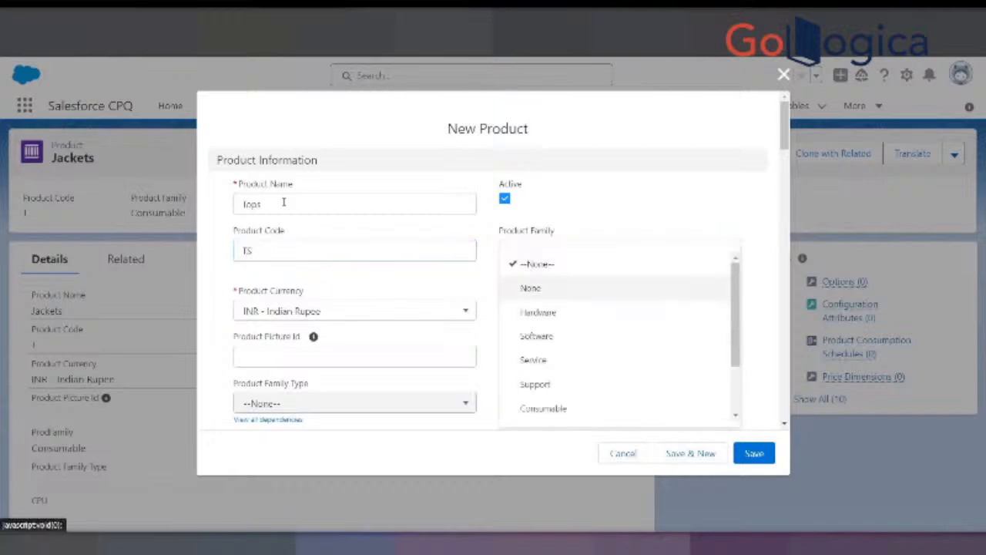
key("Return")
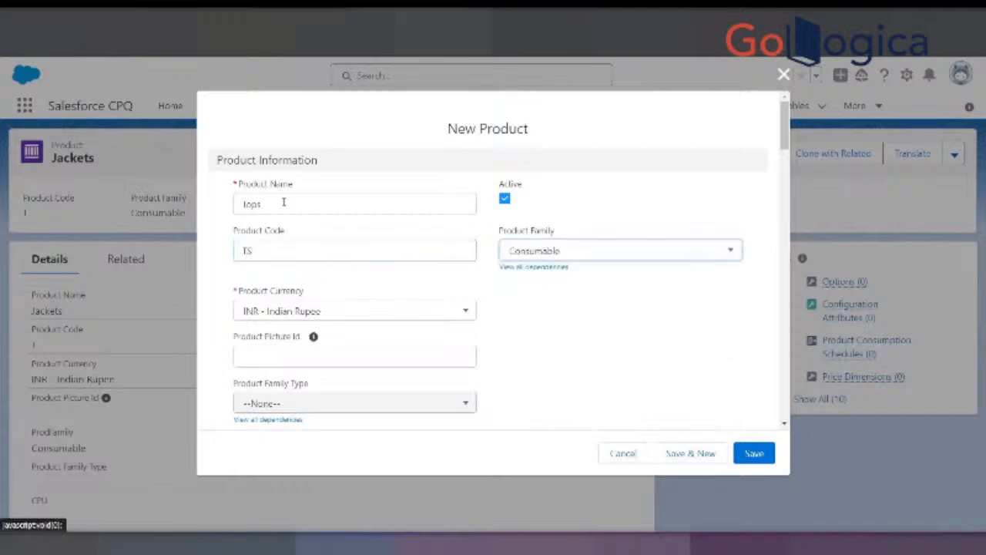
left_click(676, 458)
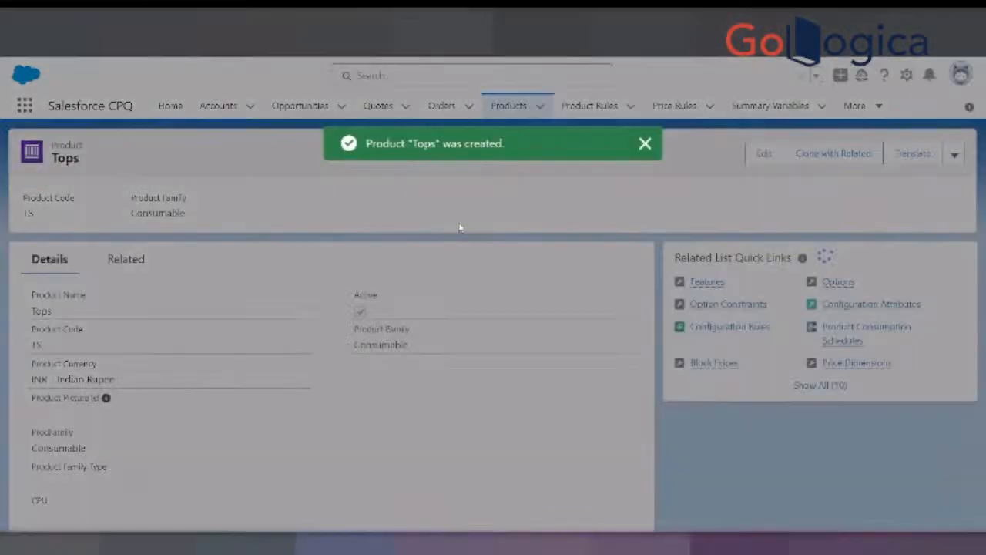
- Create an active product named Shoes with product code S and product family Consumable, saving it with a new blank form
type("Shoes")
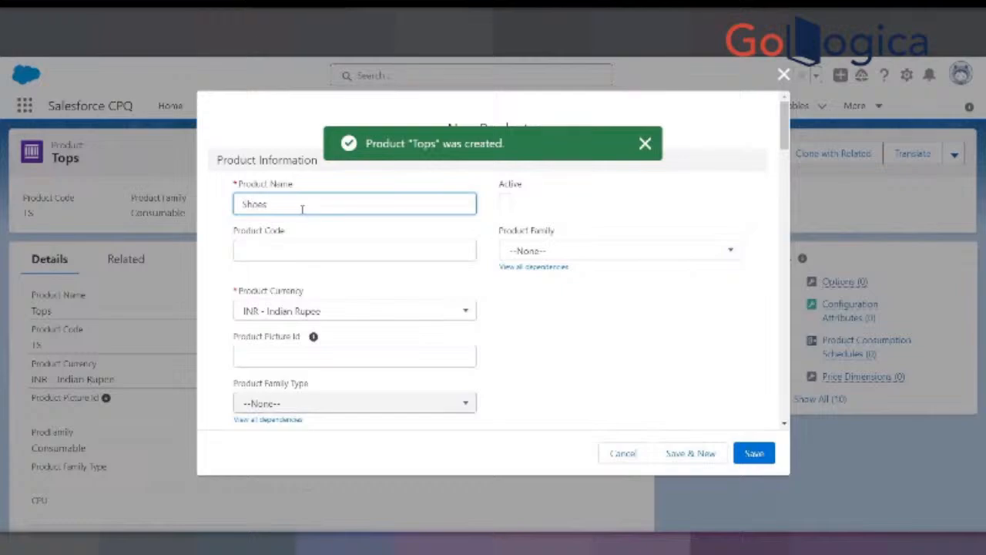
key("Tab")
key("space")
key("Tab")
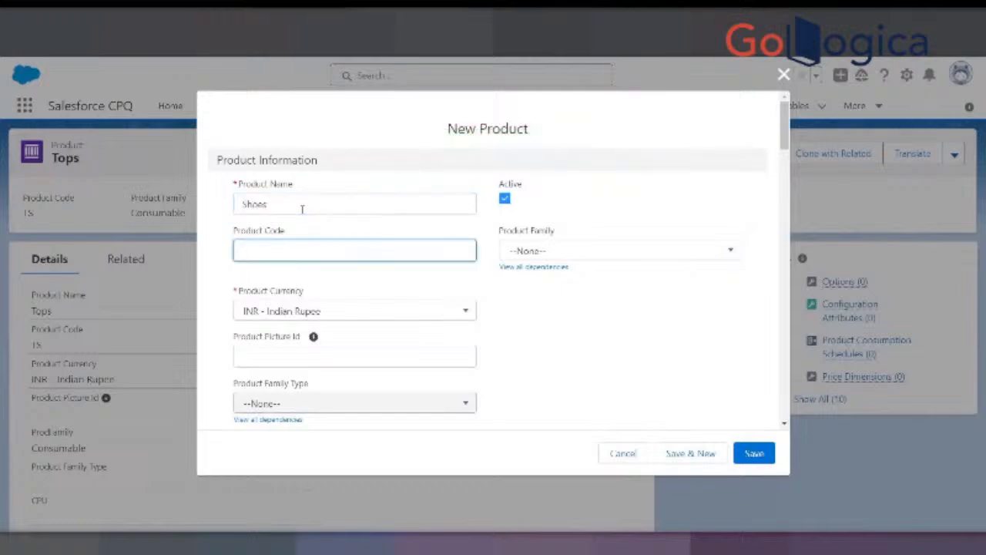
type("S")
key("Tab")
key("Return")
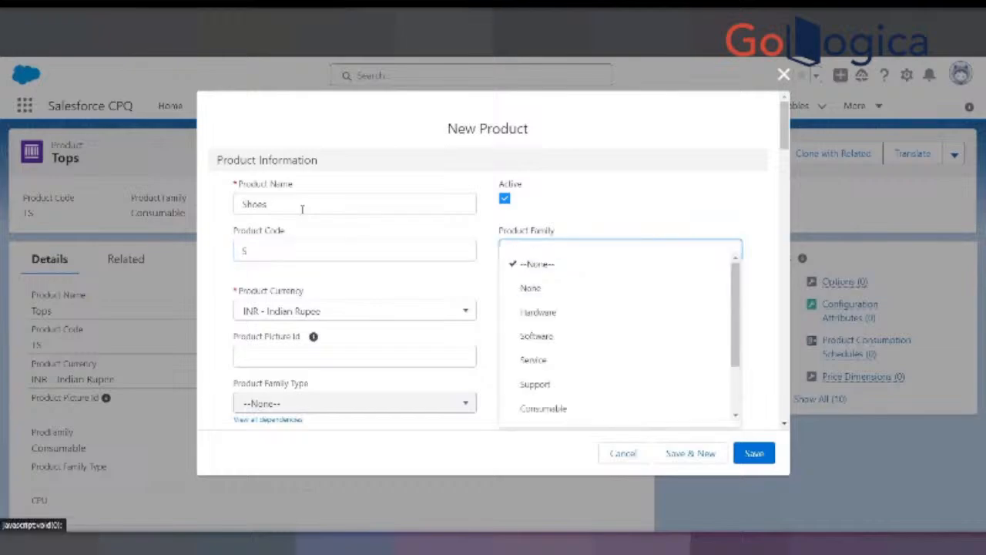
key("Down")
key("Down")
key("Down")
key("Down")
key("Down")
key("Down")
key("Return")
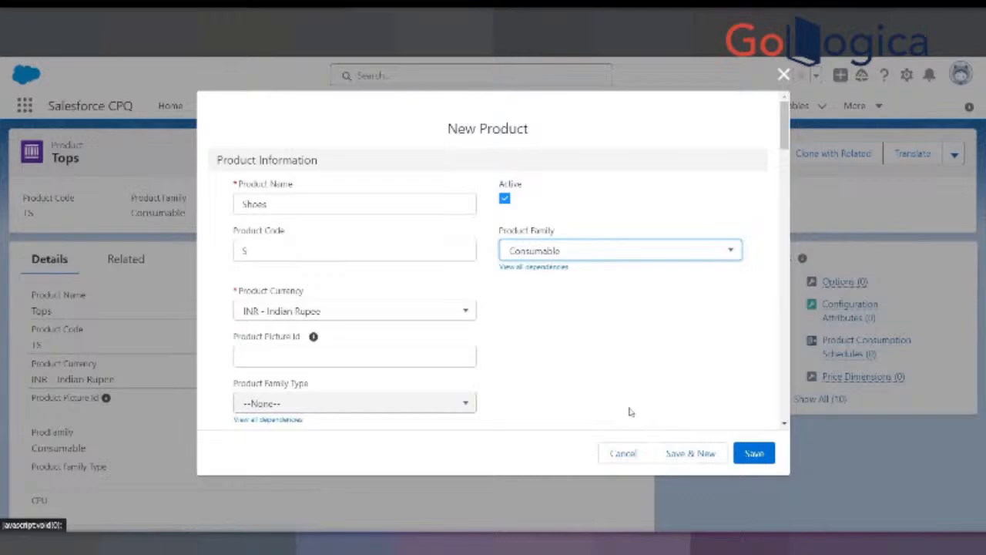
left_click(691, 453)
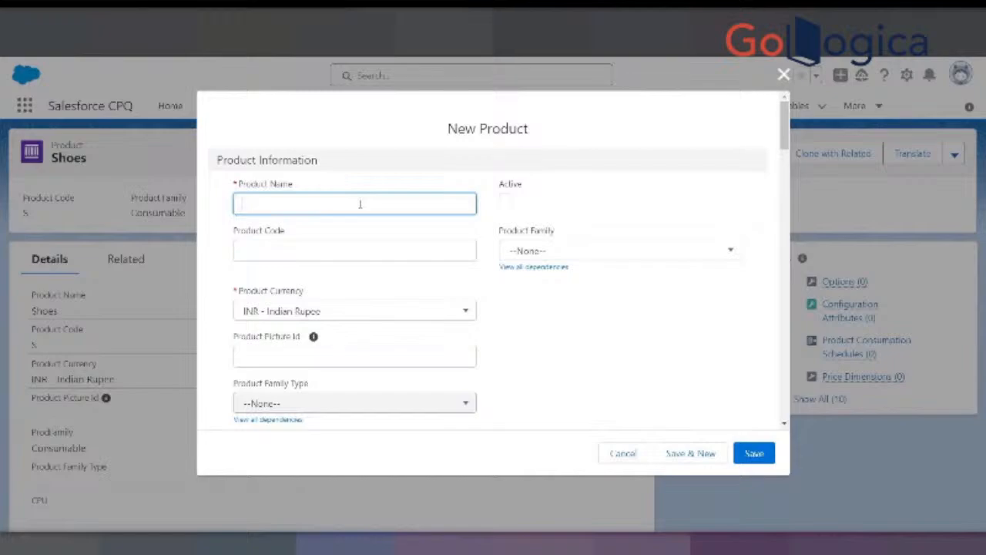
- Create an active product named Bags with product code B and product family Consumable, saving it with a new blank form
type("Bags")
key("Tab")
key("space")
key("Tab")
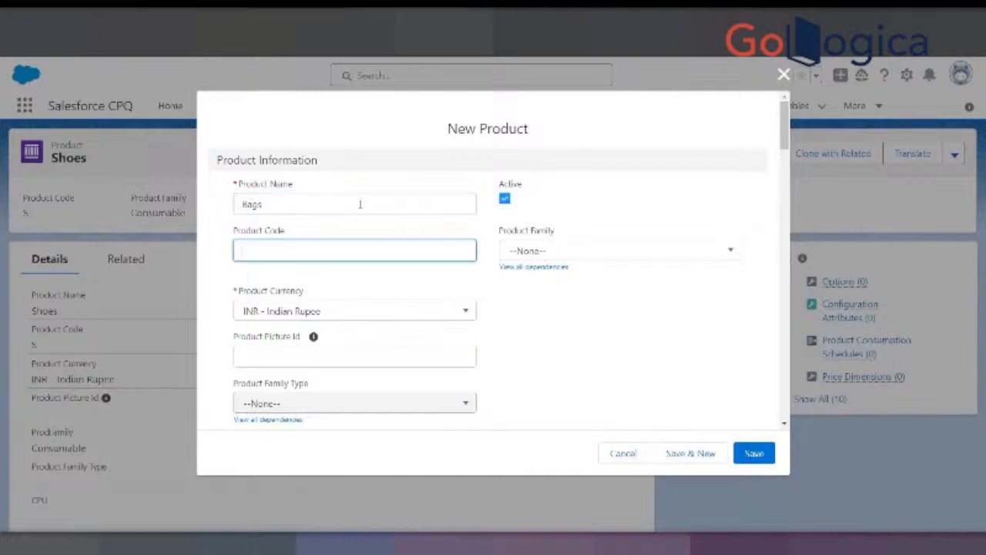
type("B")
key("Tab")
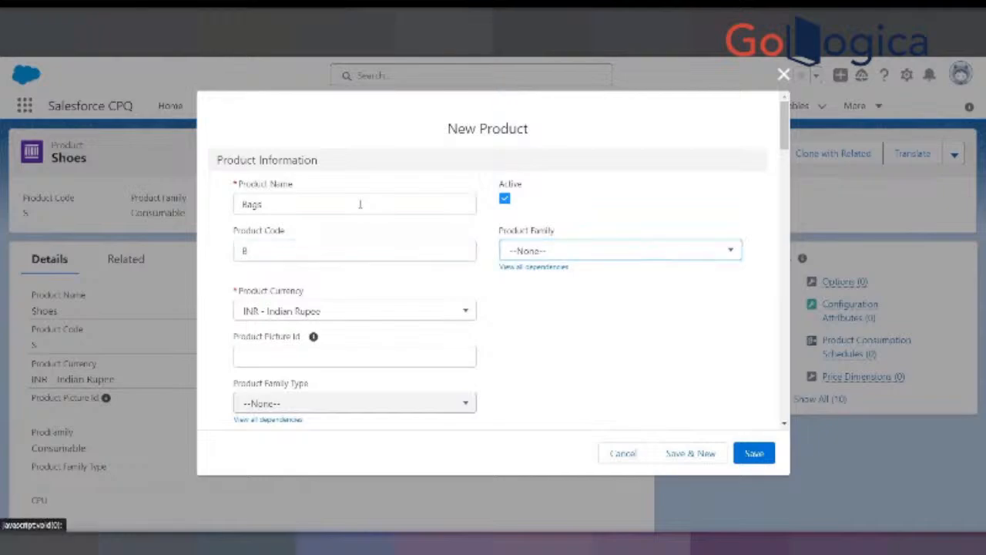
key("Down")
key("Down")
key("Down")
key("Down")
key("Down")
key("Down")
key("Down")
key("Down")
key("Up")
key("Return")
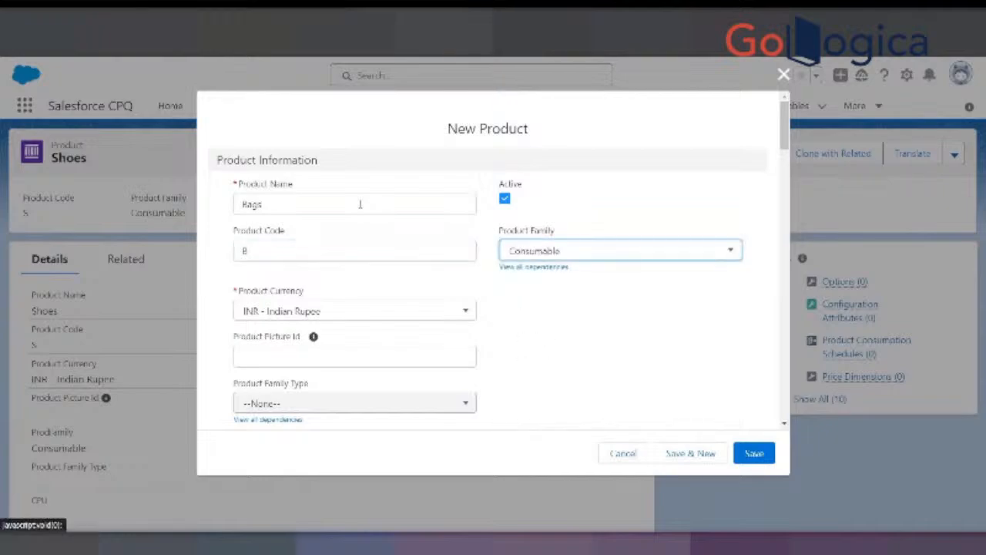
left_click(676, 452)
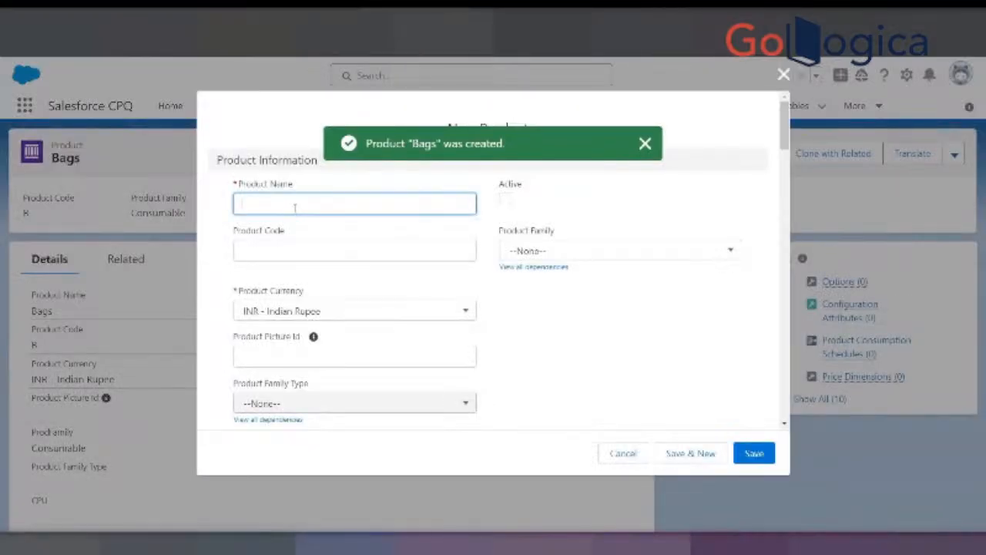
- Create an active product named Wallets with product code W and product family Consumable, saving it with a new blank form
type("Wallets")
key("Tab")
key("space")
key("Tab")
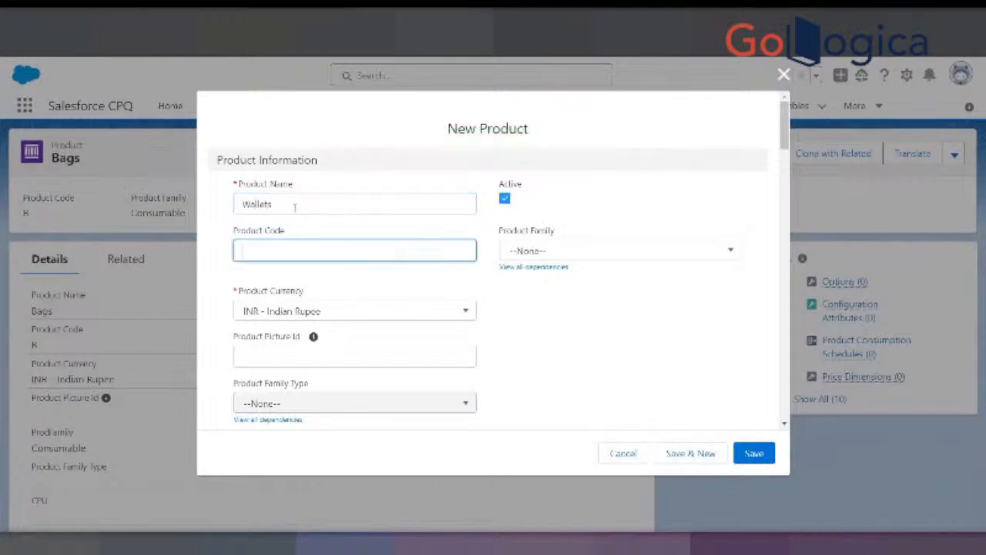
type("W")
key("Tab")
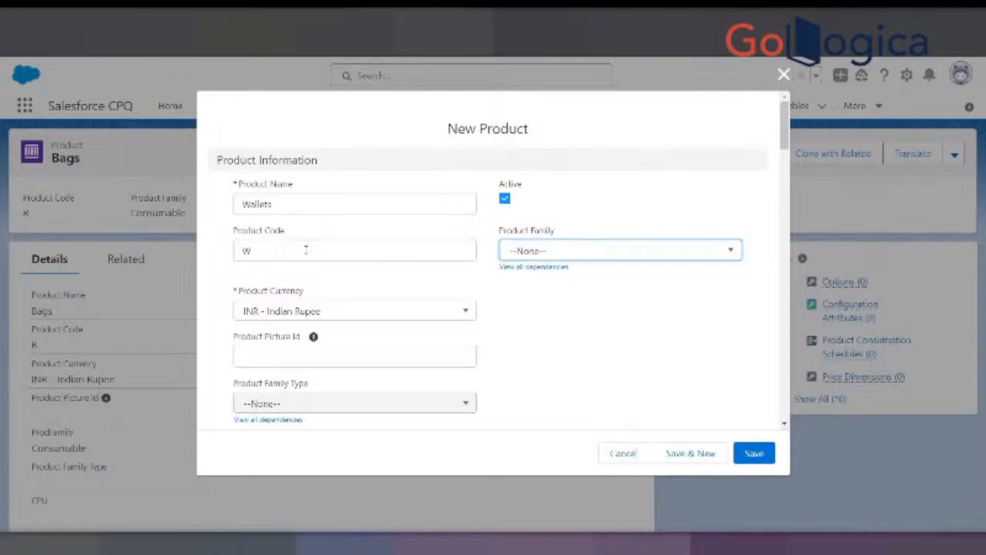
left_click(542, 253)
left_click(543, 408)
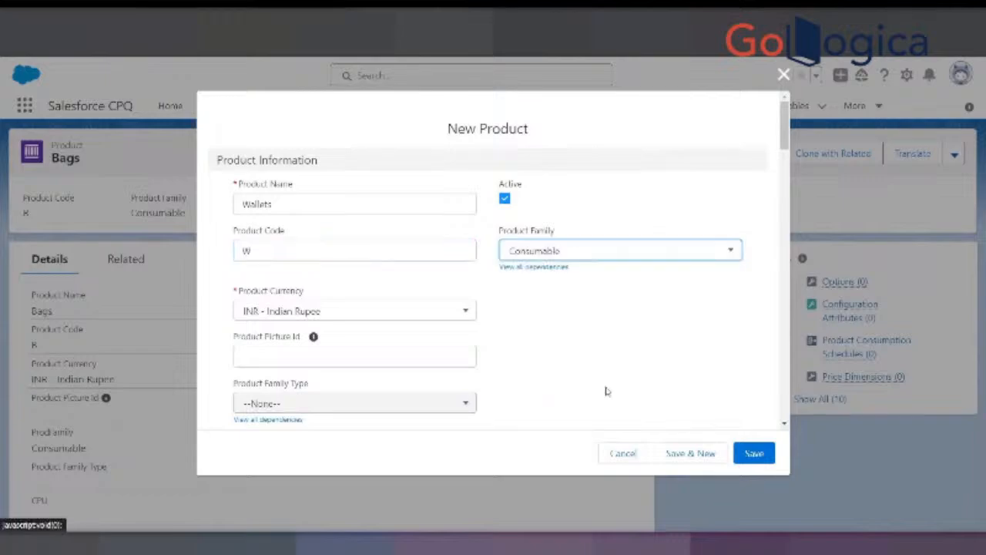
left_click(691, 454)
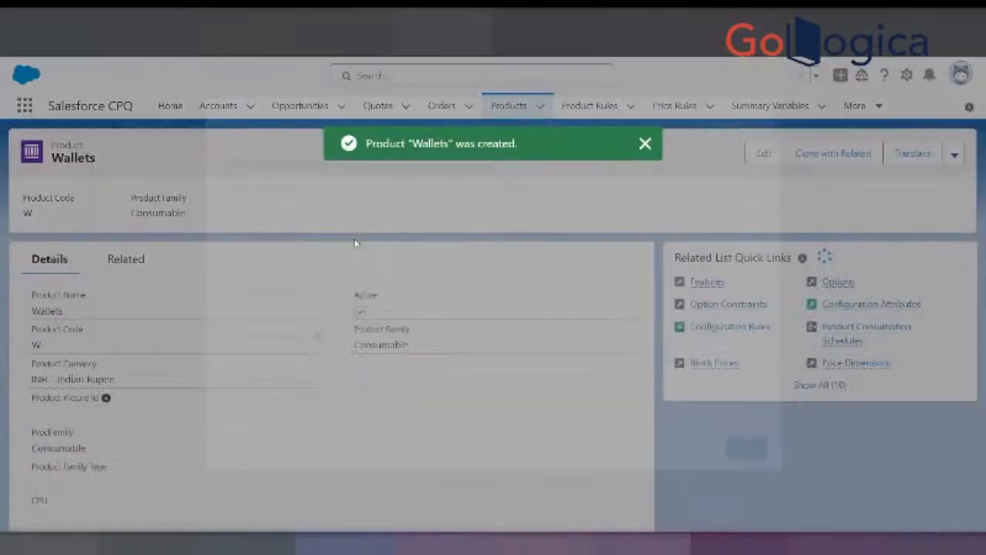
- Create an active product named Socks with product code SS and product family Consumable, and close the extra blank product form
type("Soc")
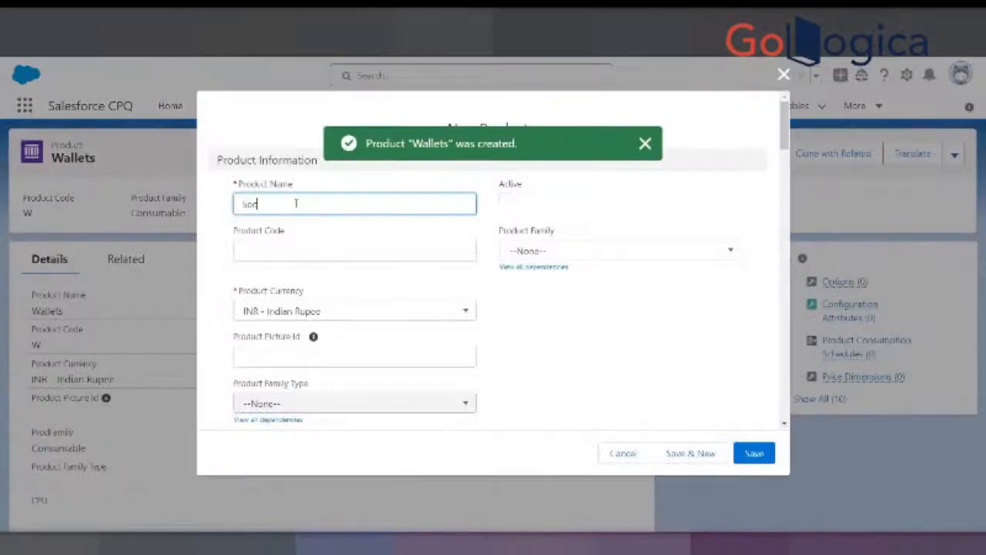
type("ks")
key("Tab")
key("space")
key("Tab")
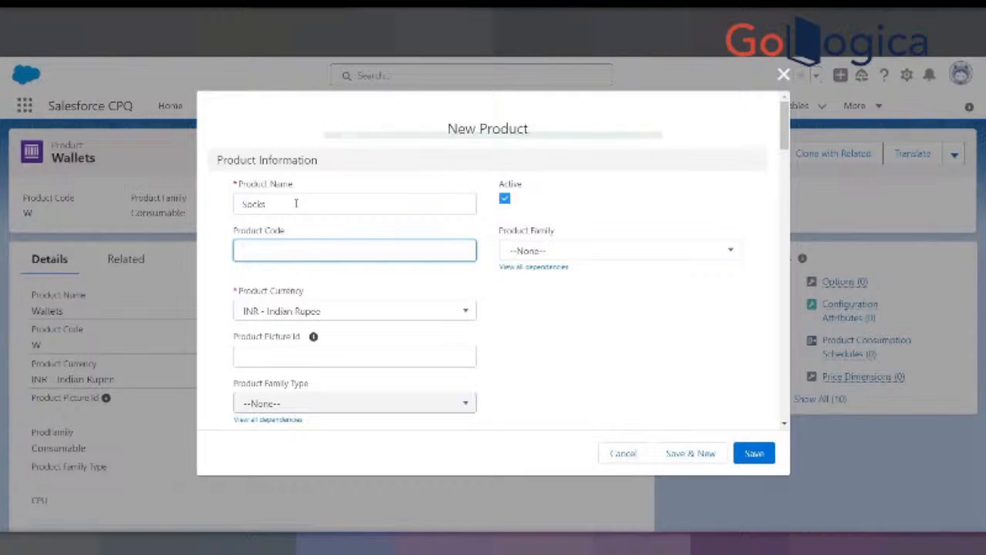
type("SS")
key("Tab")
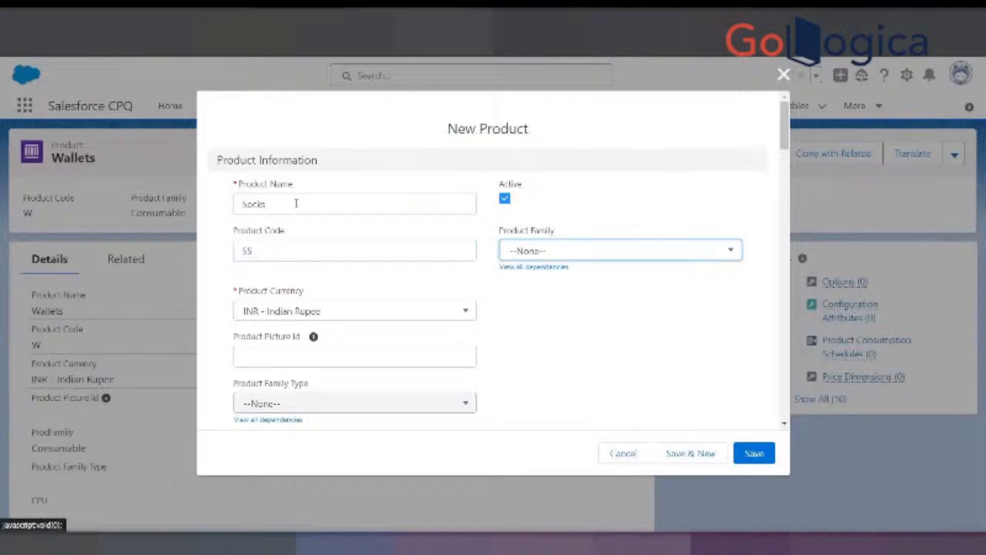
left_click(552, 253)
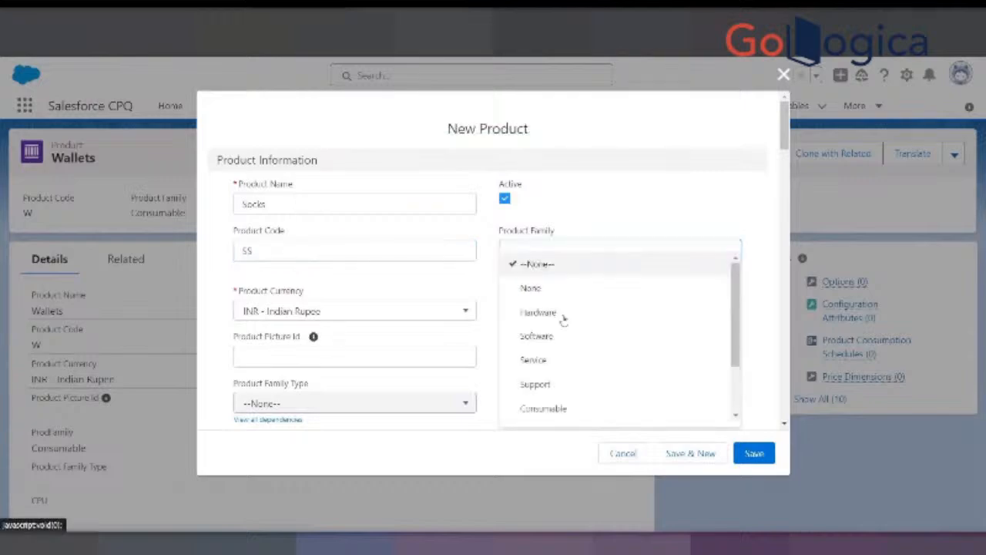
left_click(574, 408)
left_click(689, 453)
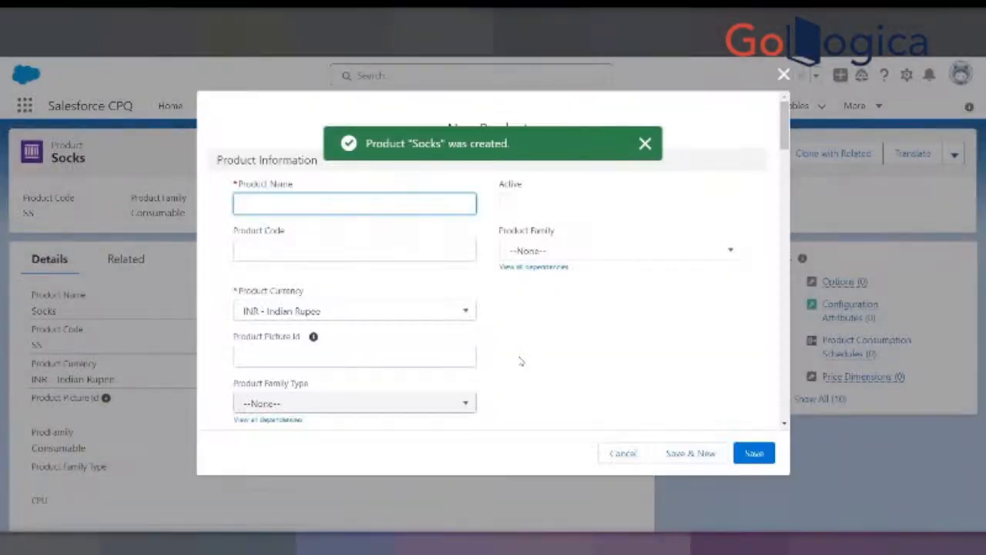
left_click(629, 452)
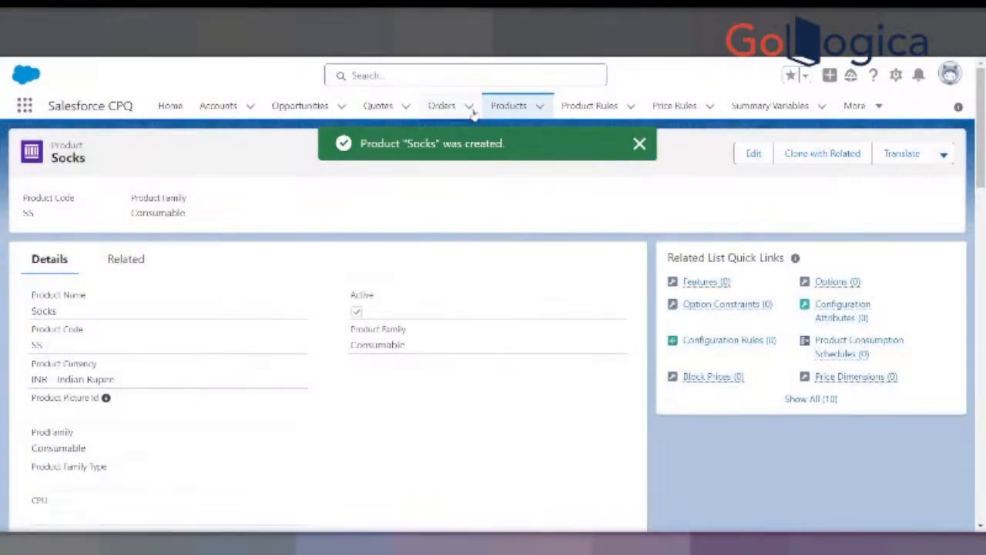
- Open the Socks product from the product list in a new browser tab and add a Standard Price Book entry with list price 10 INR
left_click(493, 108)
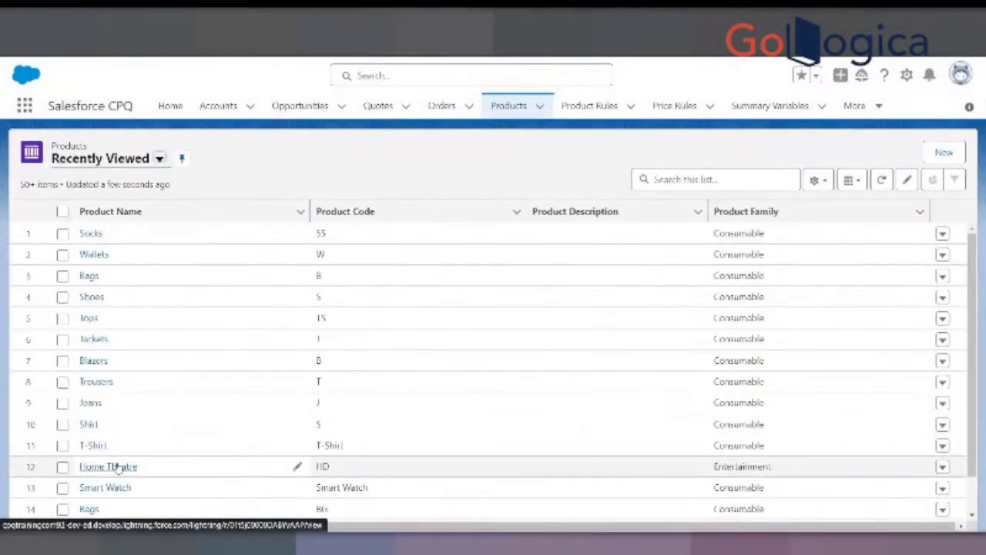
right_click(100, 241)
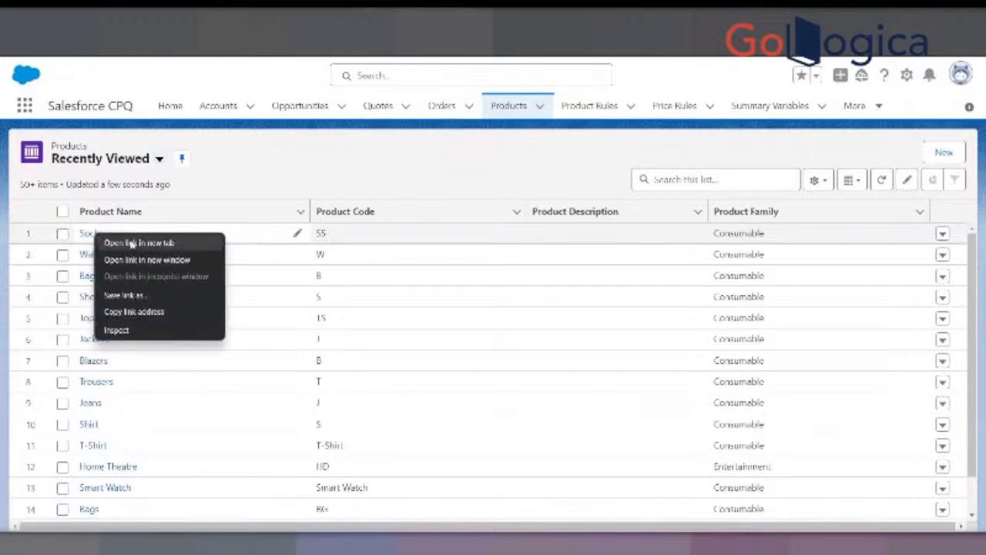
left_click(132, 242)
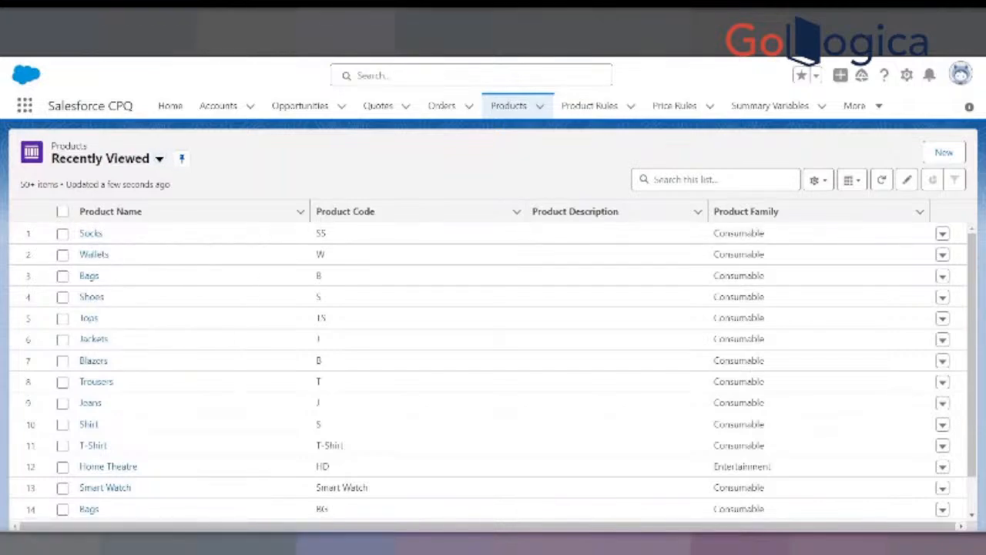
left_click(339, 23)
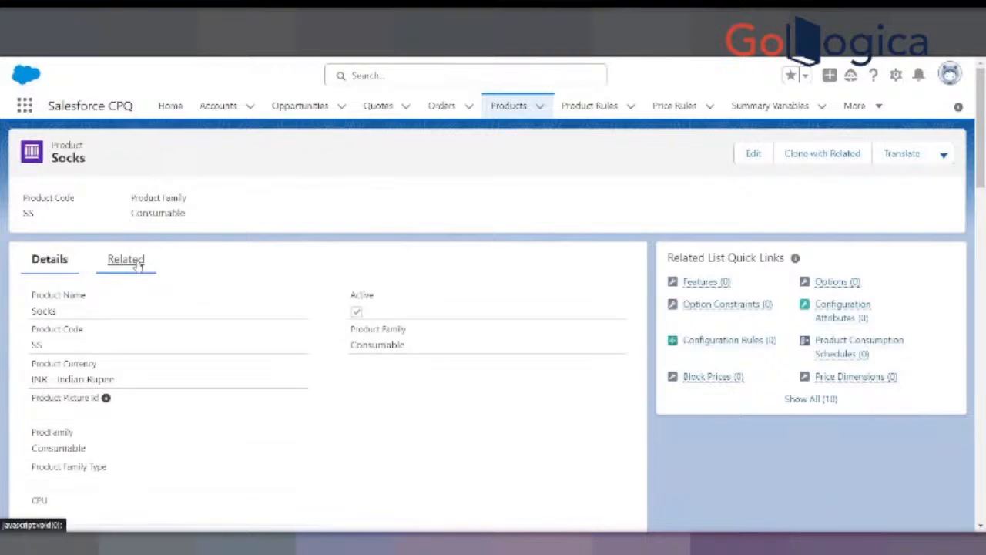
left_click(133, 258)
scroll(82, 445, "down", 5)
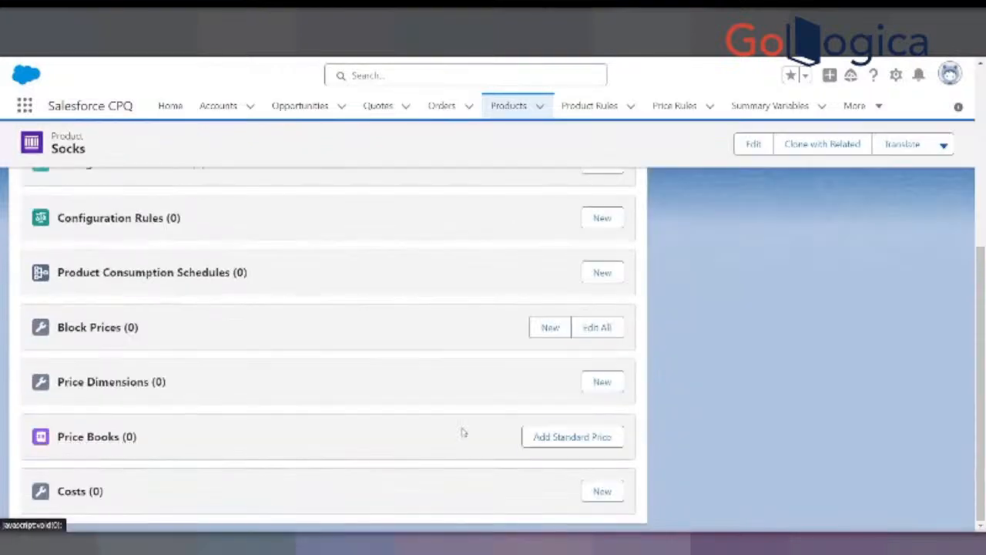
left_click(539, 436)
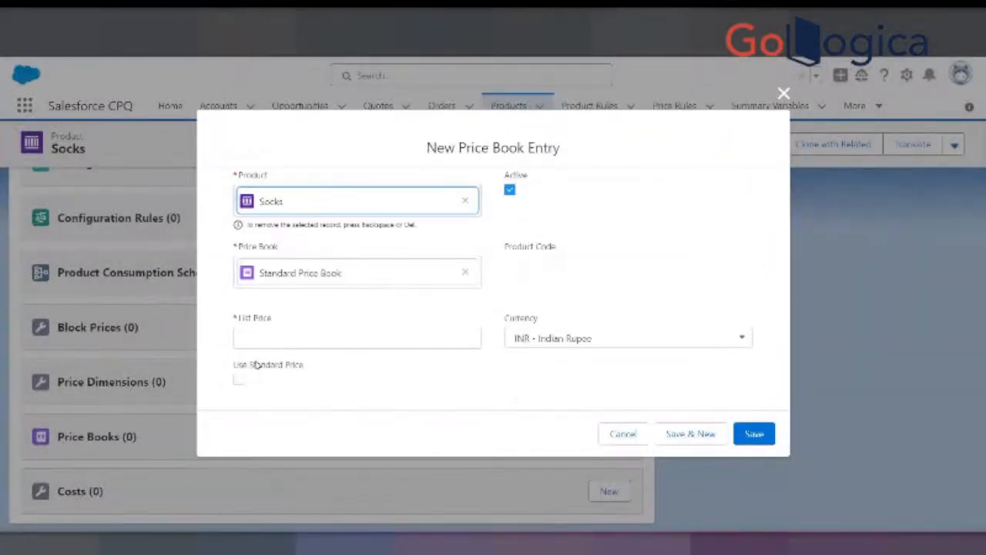
left_click(252, 338)
type("10")
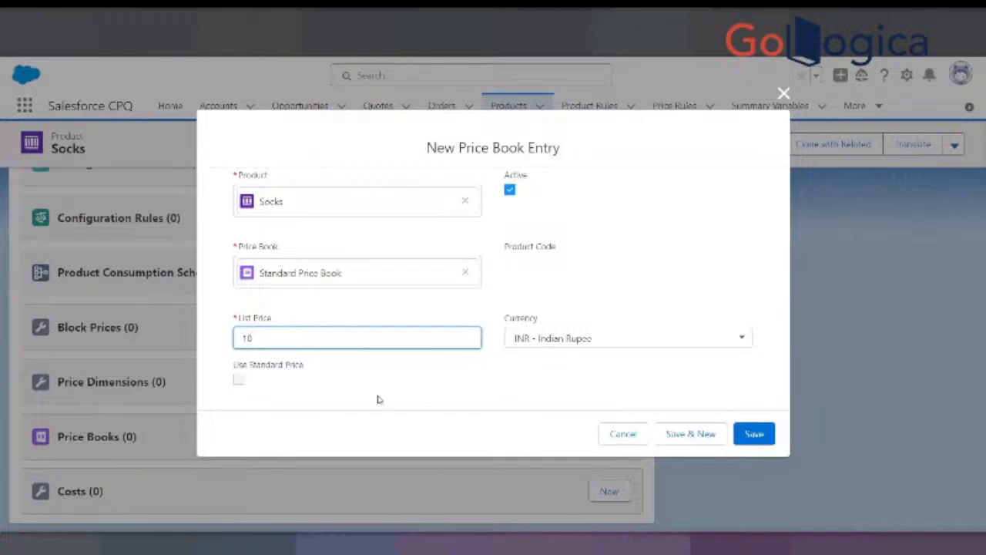
left_click(754, 434)
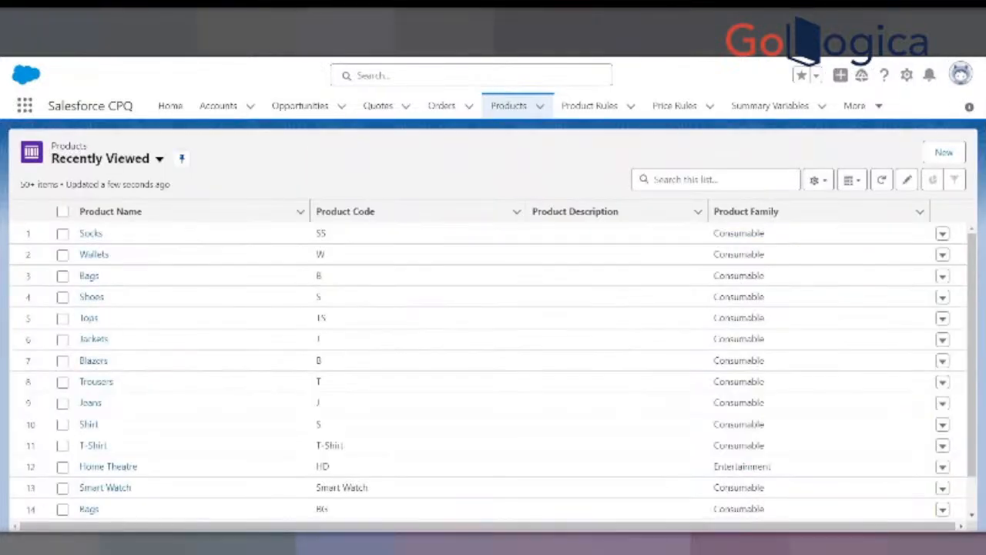
- Open the Bags product with code B from the product list in a new browser tab, and switch to the Wallets product
right_click(94, 275)
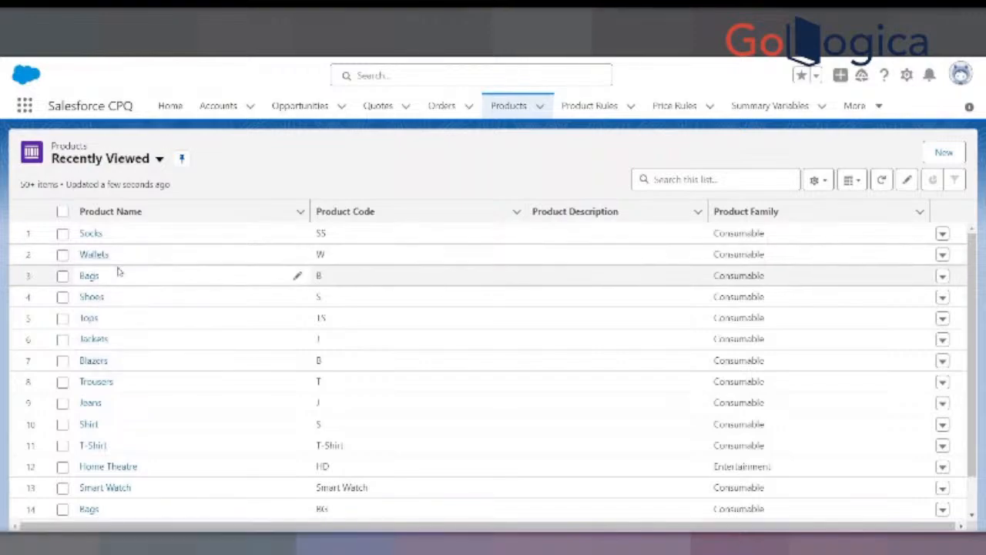
right_click(94, 277)
left_click(112, 290)
left_click(455, 18)
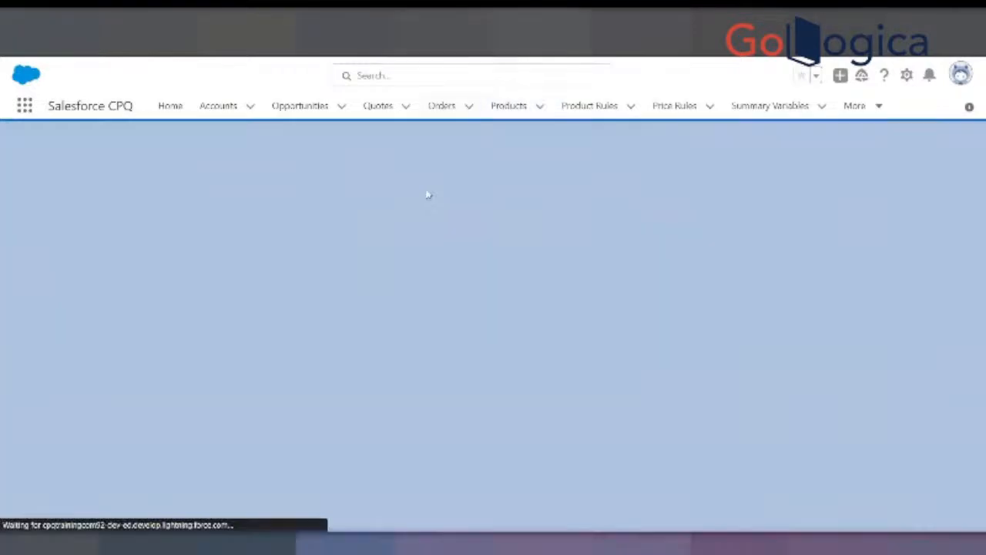
- Add a Standard Price Book entry with a list price of 10 INR to the Wallets product
left_click(141, 266)
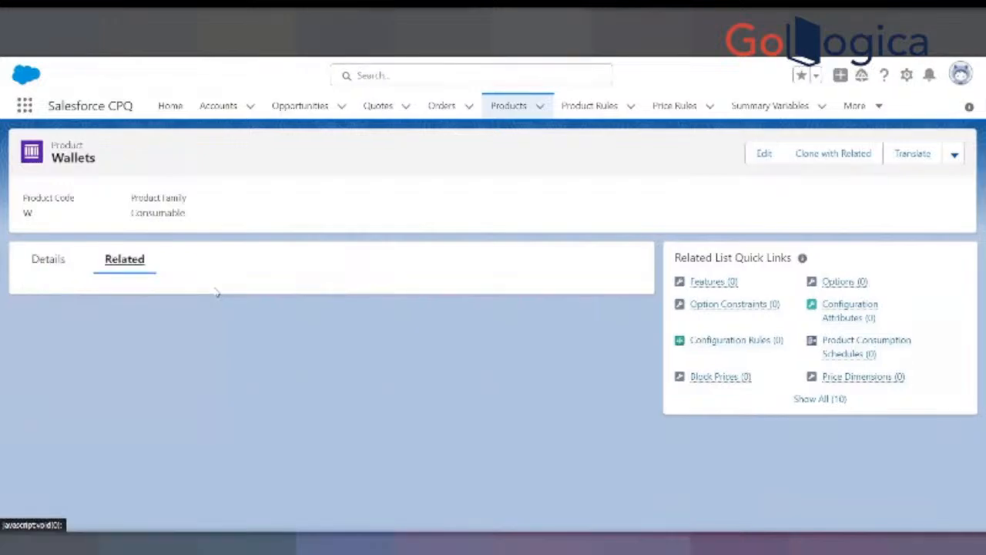
scroll(220, 309, "down", 5)
left_click(542, 436)
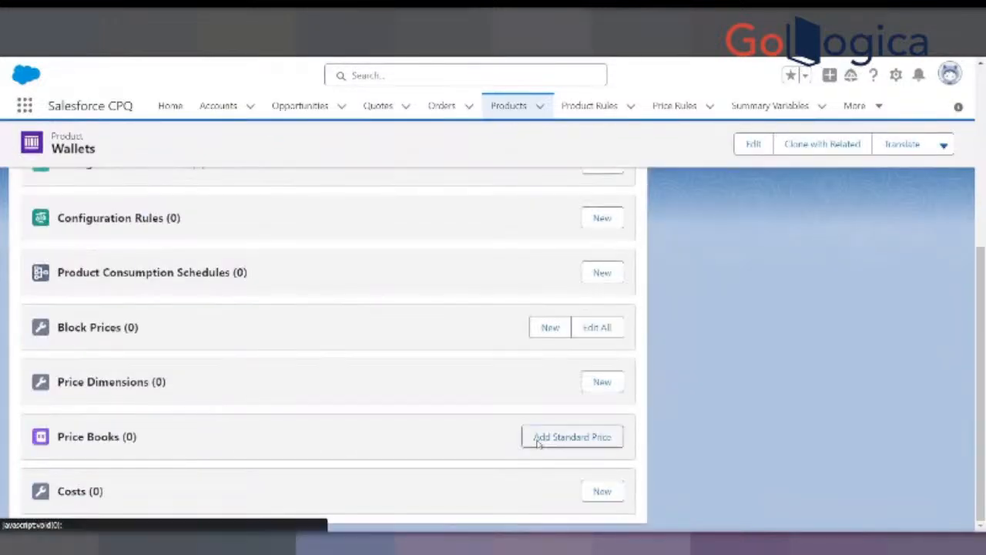
left_click(263, 338)
type("10")
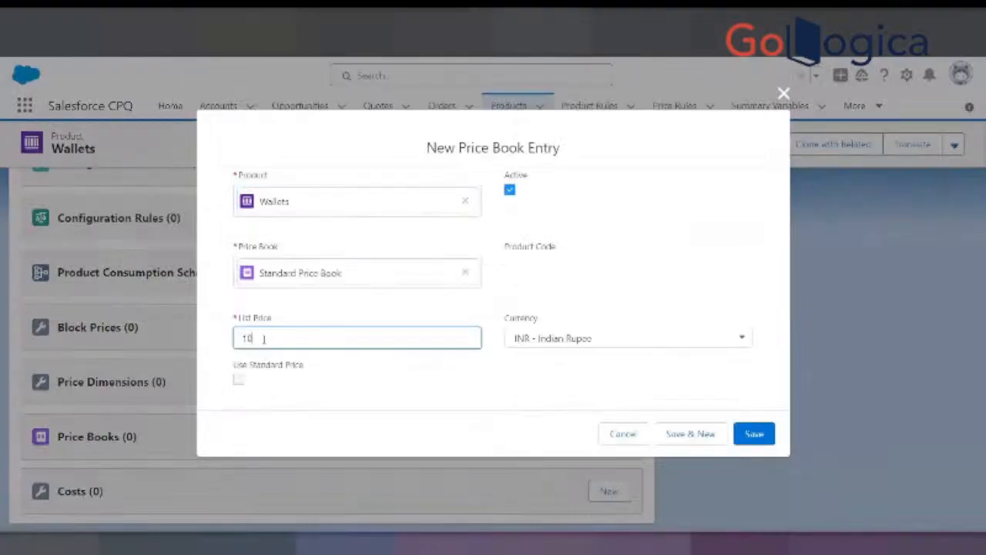
left_click(753, 433)
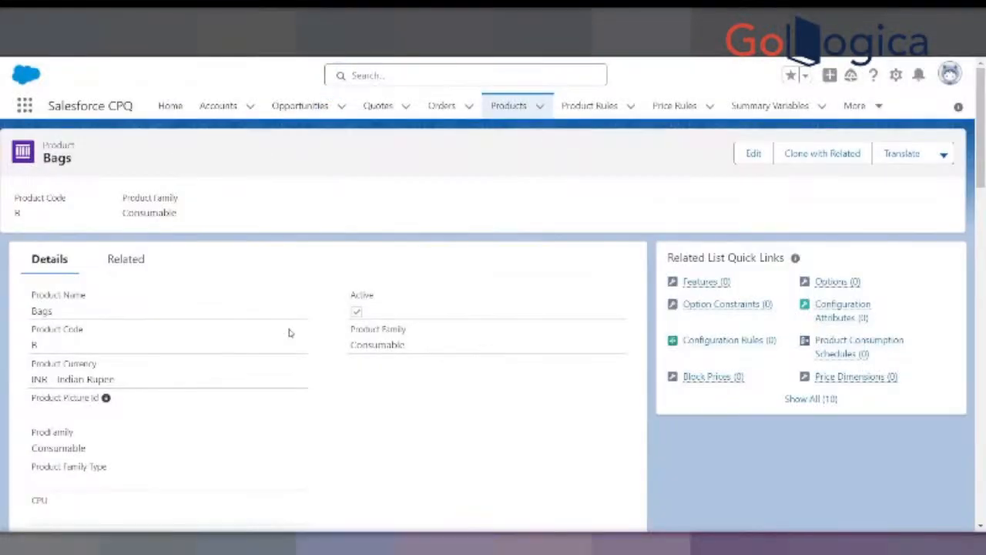
- Add a Standard Price Book entry with a list price of 10 INR to the Bags product
left_click(127, 259)
scroll(231, 331, "down", 4)
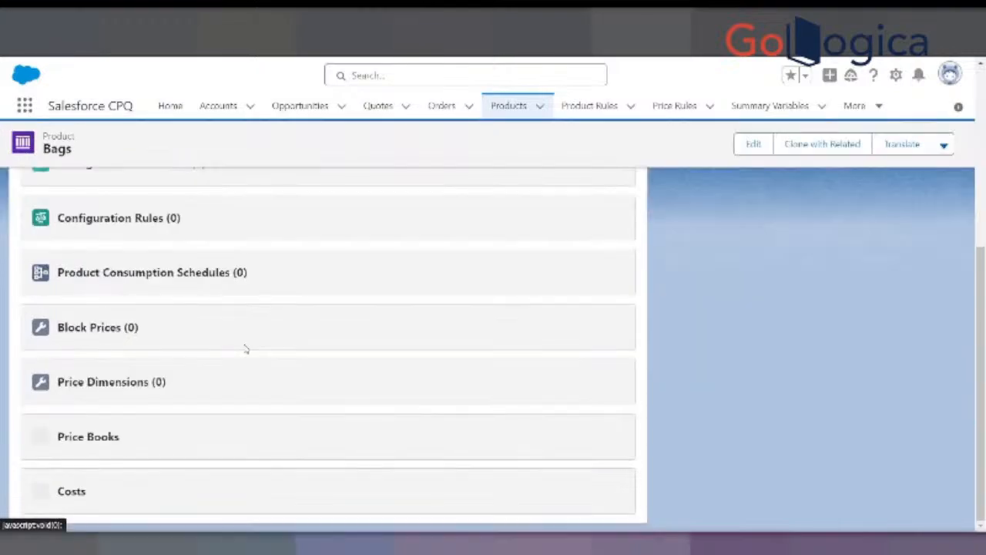
left_click(534, 434)
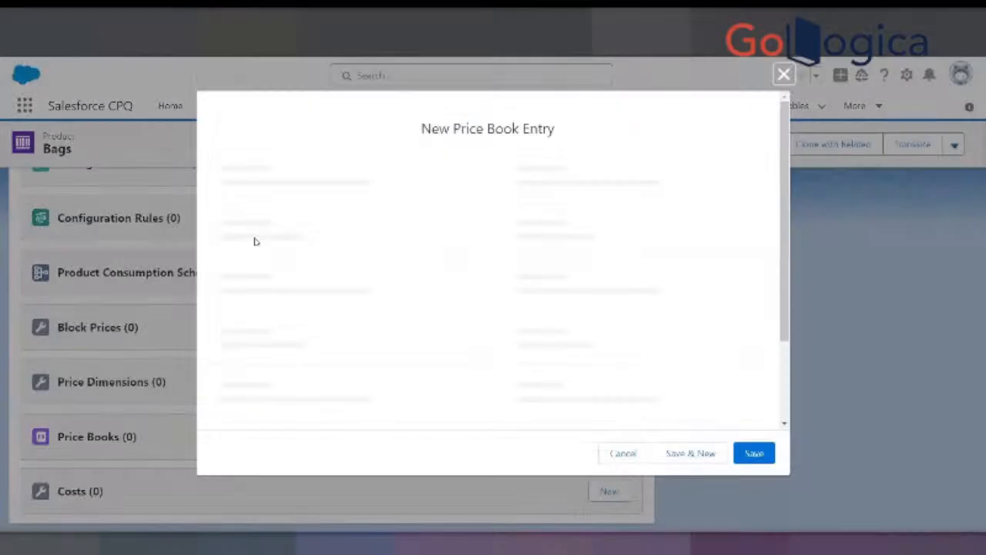
left_click(284, 337)
type("10")
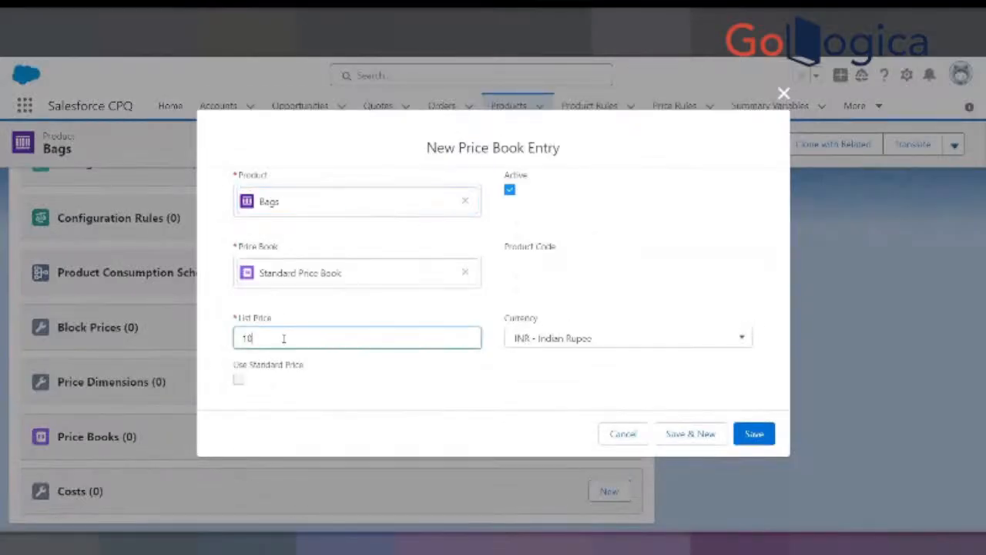
left_click(753, 434)
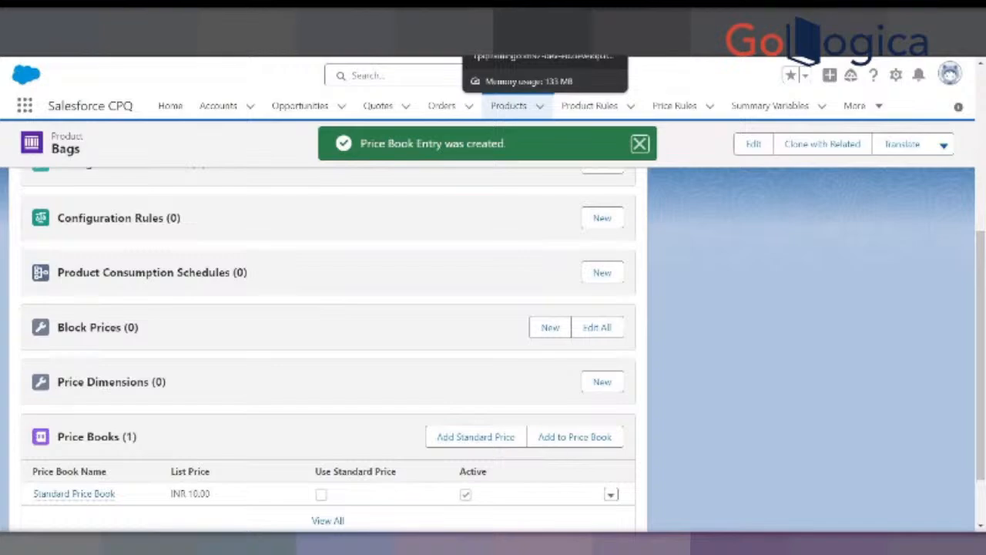
- Open the Shoes product and add a Standard Price Book entry with a list price of 1000 INR
left_click(509, 105)
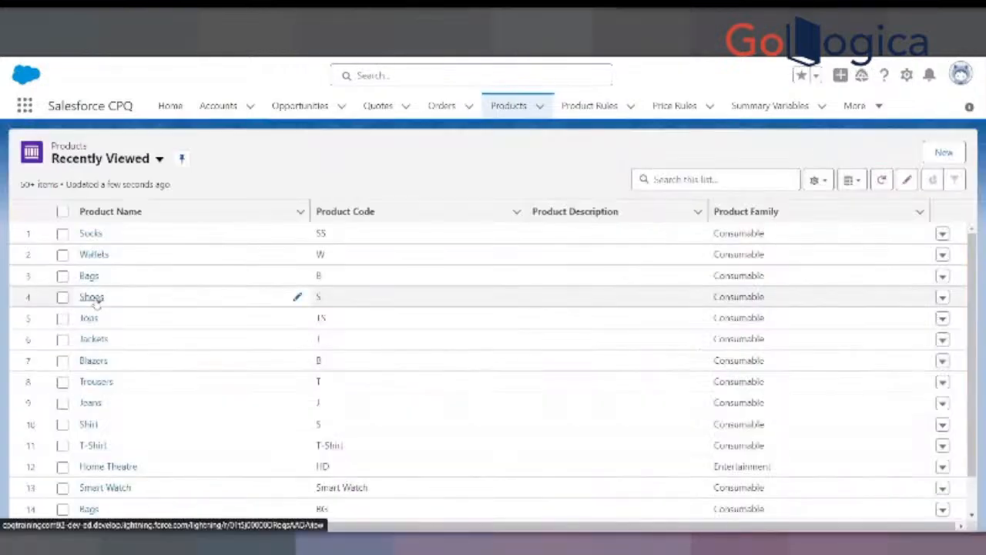
left_click(258, 23)
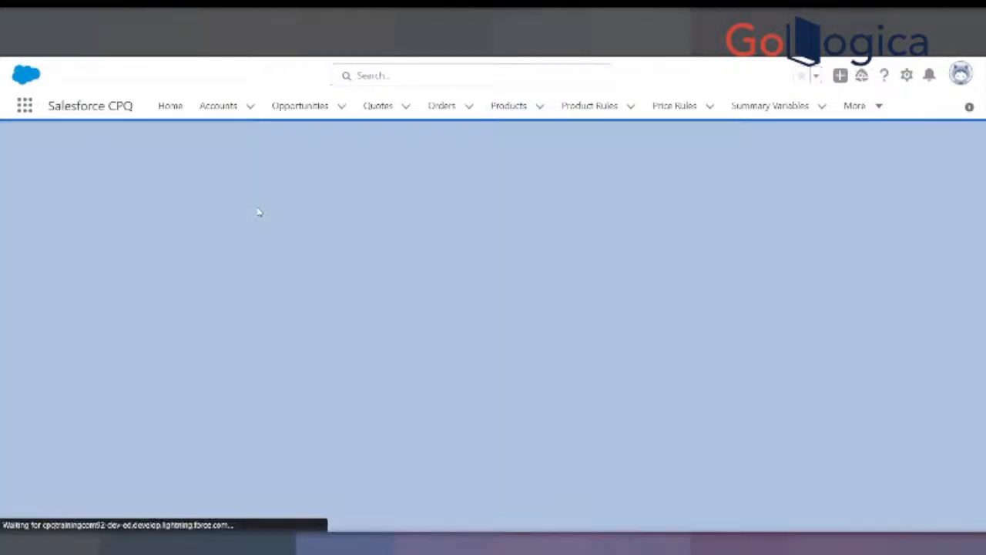
left_click(154, 259)
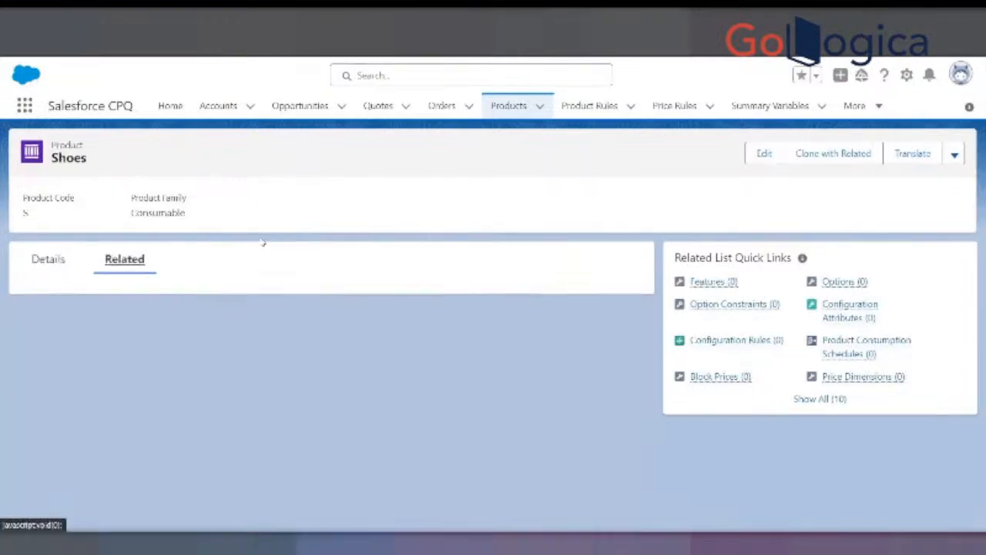
scroll(264, 288, "down", 10)
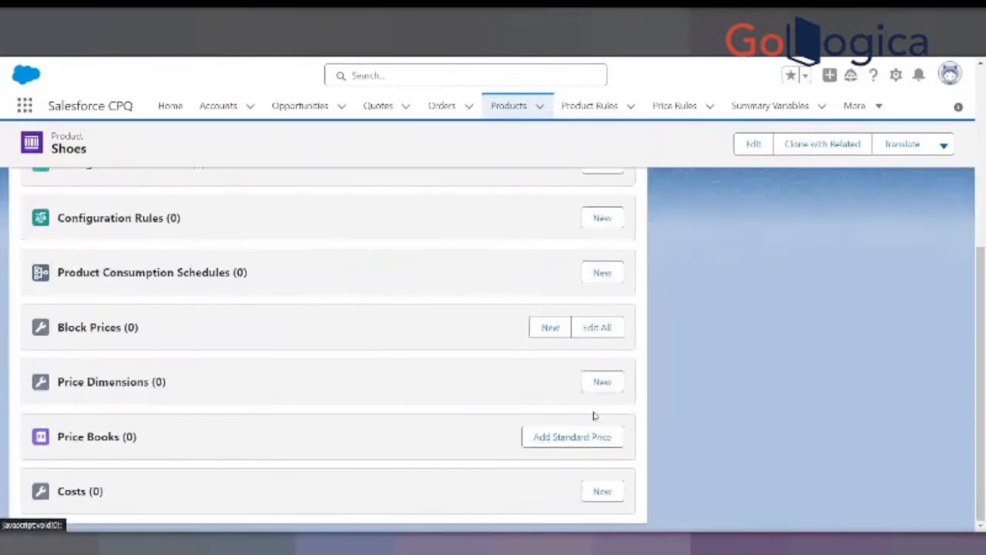
left_click(578, 436)
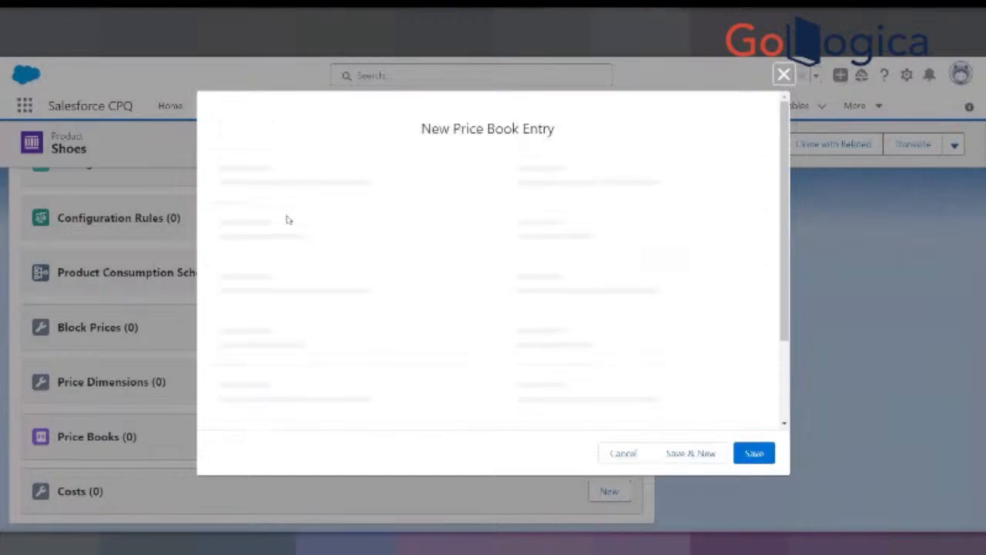
left_click(283, 335)
type("10")
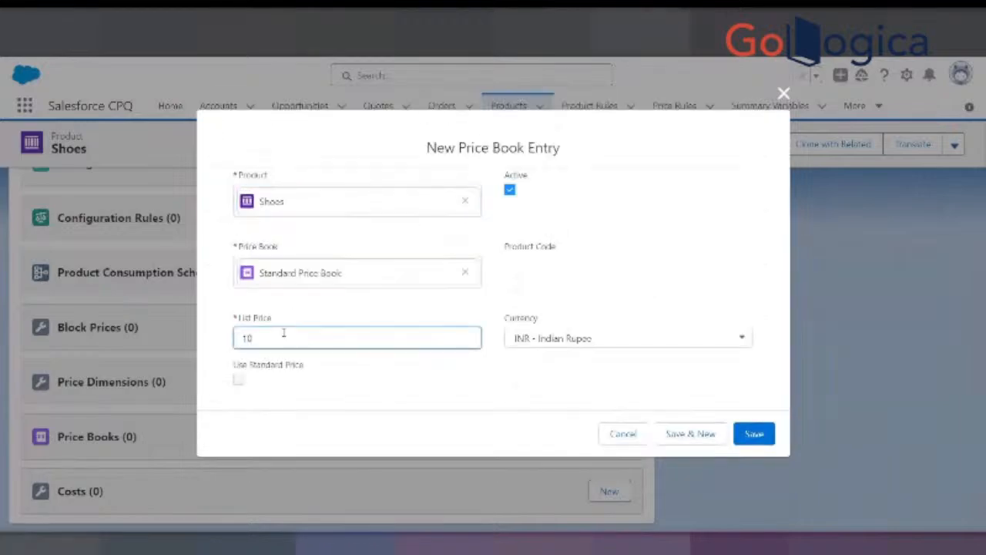
type("00")
left_click(751, 436)
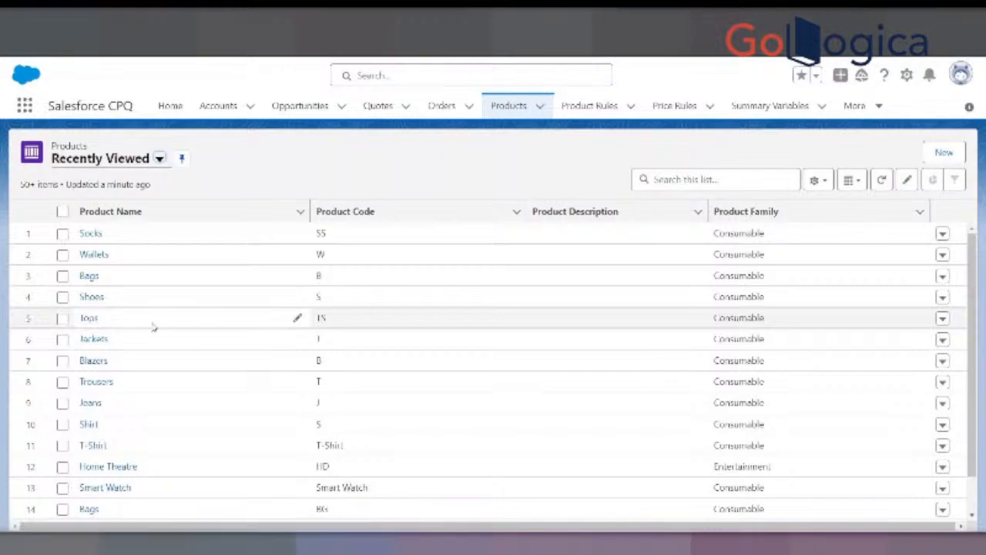
- Open the Tops, Jackets and Blazers products from the product list in separate new browser tabs
right_click(89, 324)
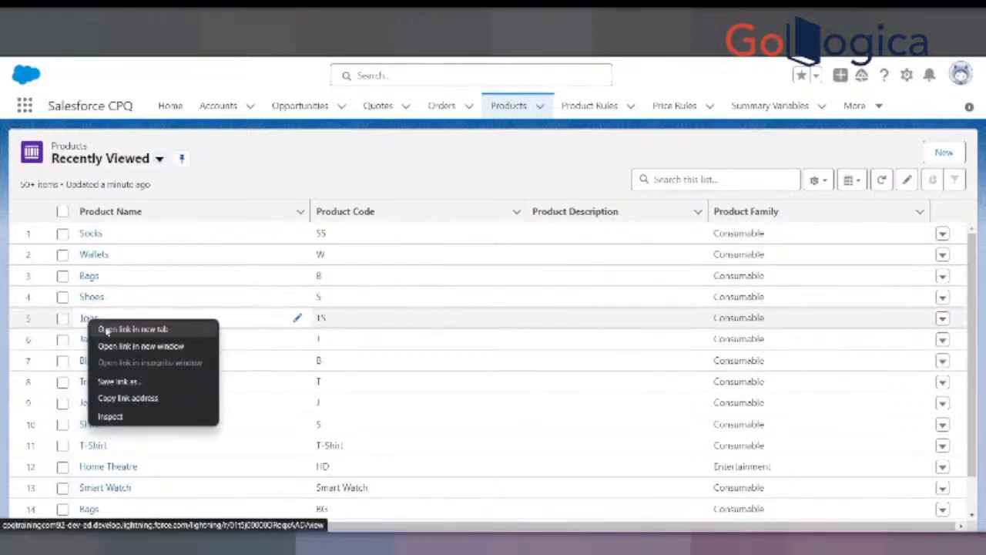
left_click(106, 329)
right_click(94, 340)
left_click(104, 351)
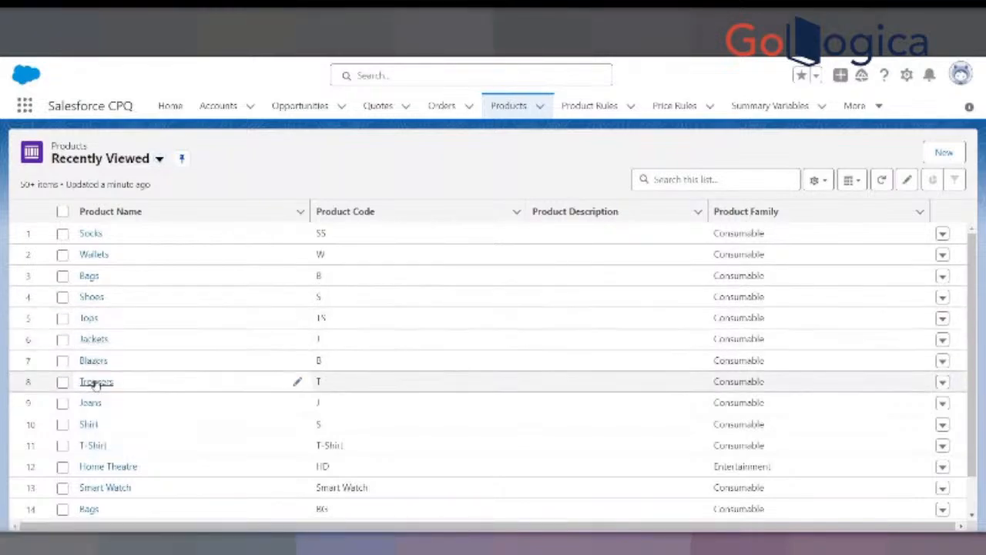
right_click(97, 362)
left_click(123, 374)
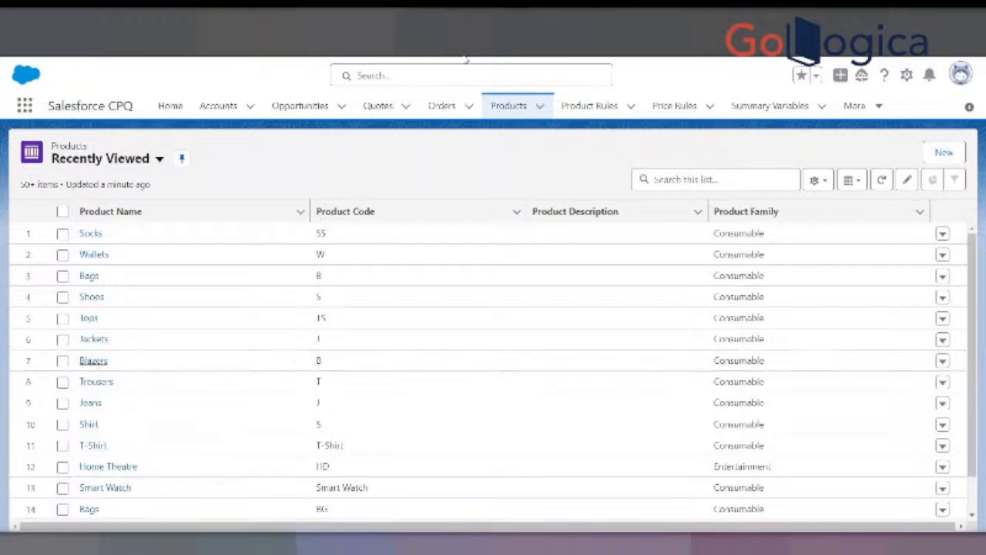
- Switch to the Tops product and add a Standard Price Book entry with a list price of 10 INR
left_click(466, 20)
left_click(127, 259)
scroll(359, 308, "down", 5)
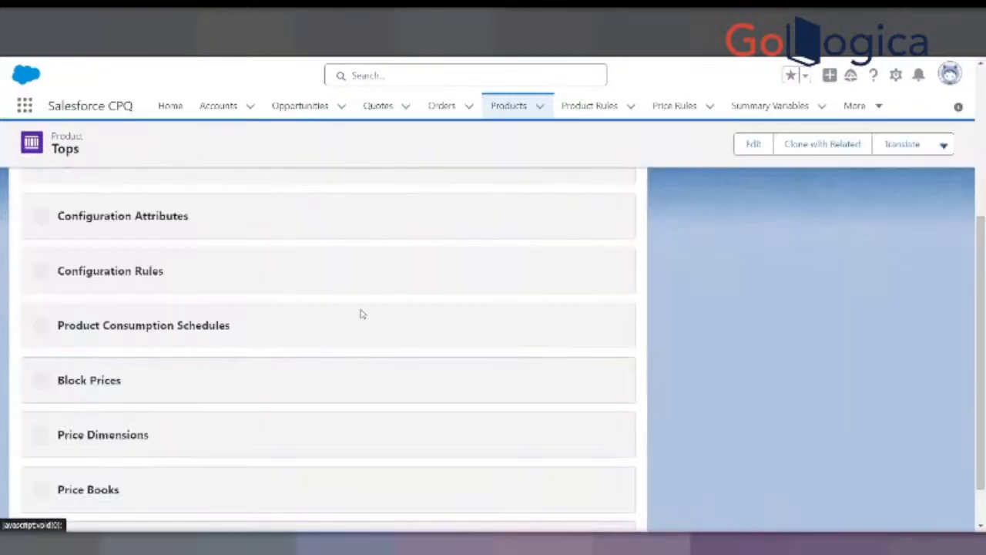
left_click(574, 436)
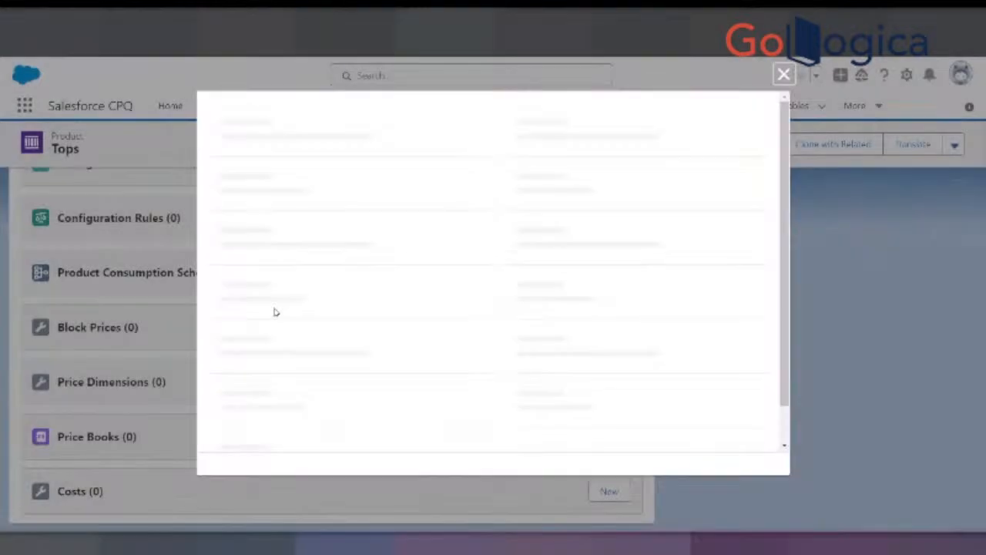
left_click(266, 337)
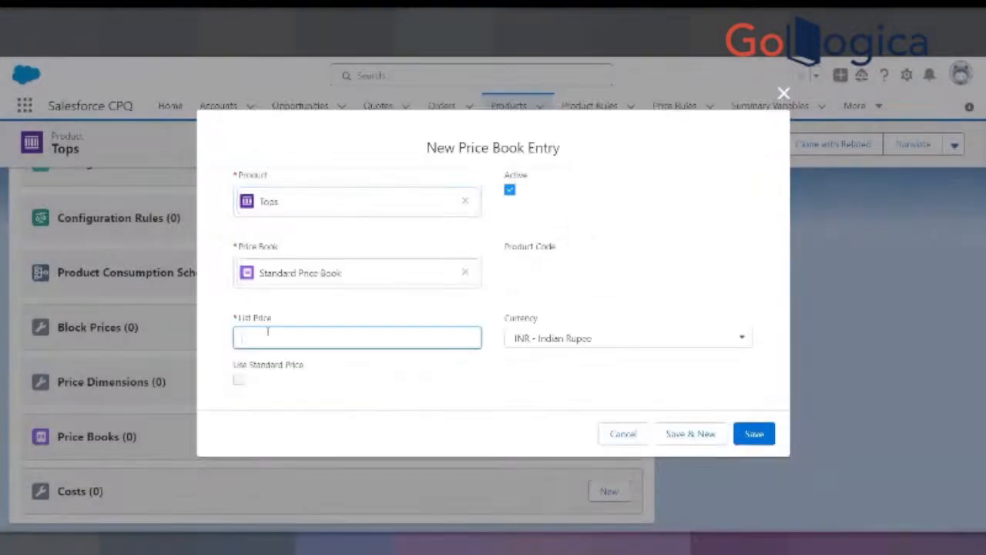
type("10")
left_click(748, 434)
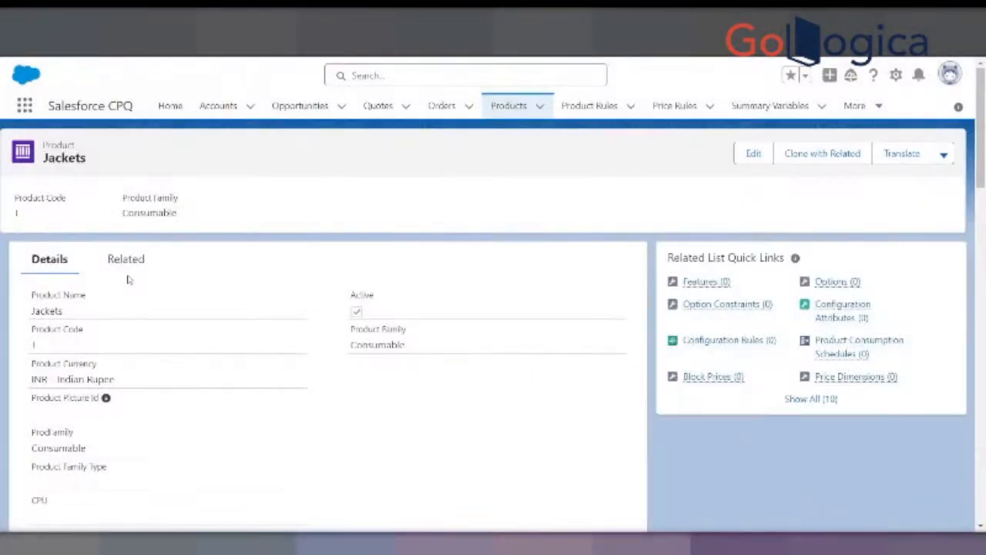
- Add a Standard Price Book entry with a list price of 10 INR to the Jackets product
left_click(128, 258)
scroll(219, 375, "down", 5)
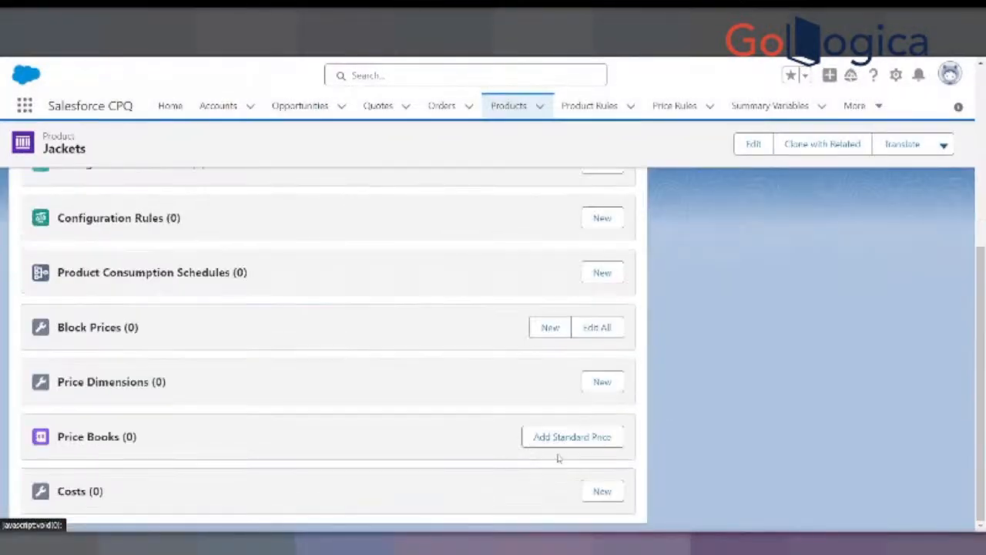
left_click(560, 438)
left_click(263, 339)
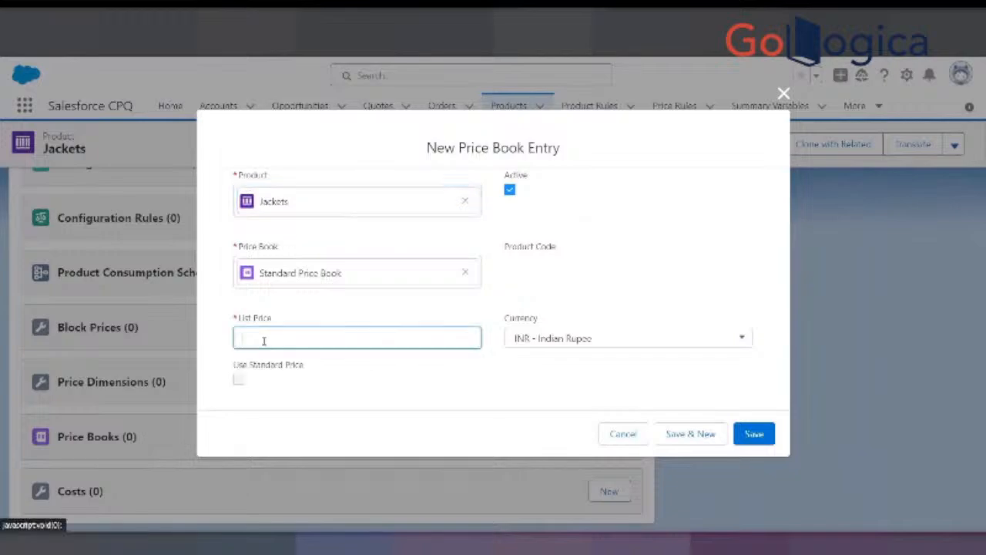
type("10")
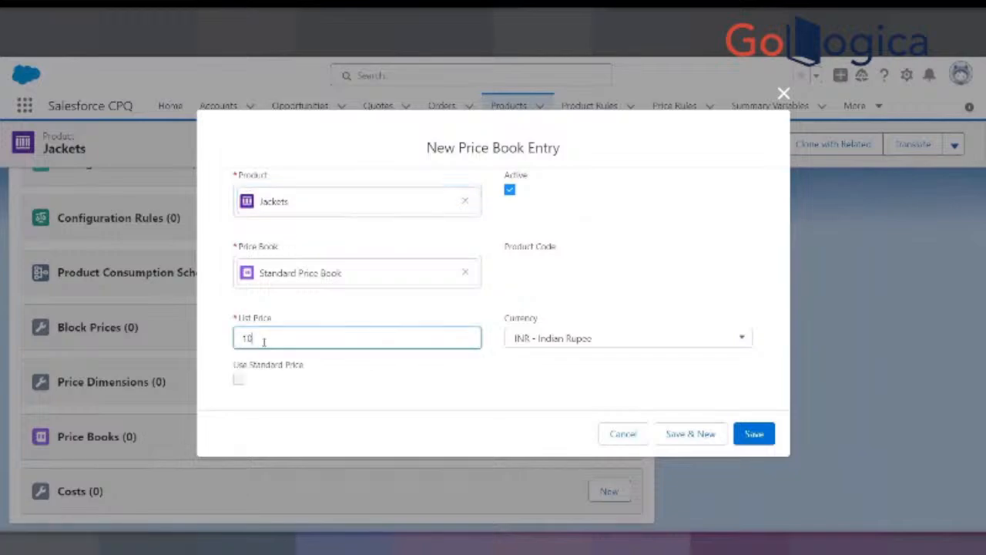
left_click(755, 435)
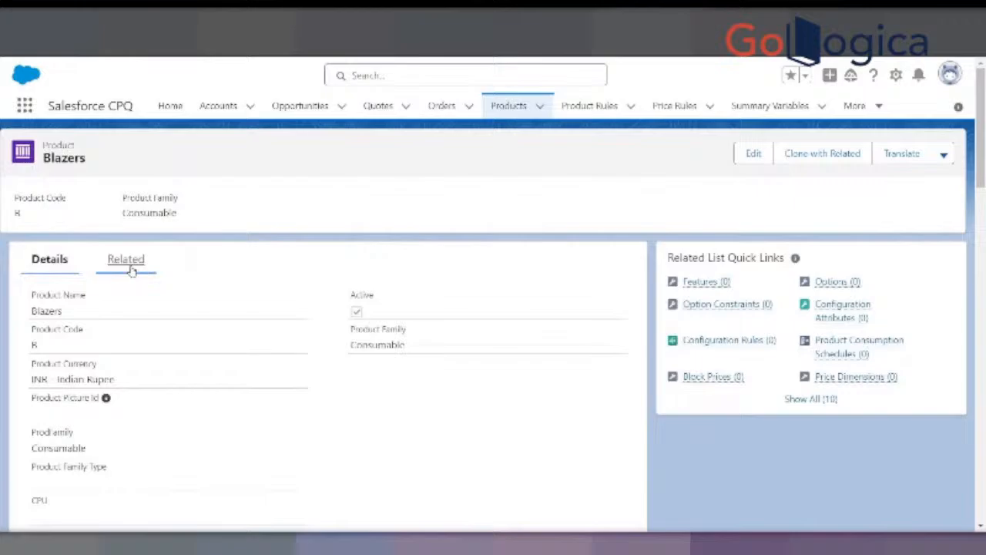
- Add a Standard Price Book entry with a list price of 10 INR to the Blazers product
left_click(131, 266)
scroll(214, 323, "down", 4)
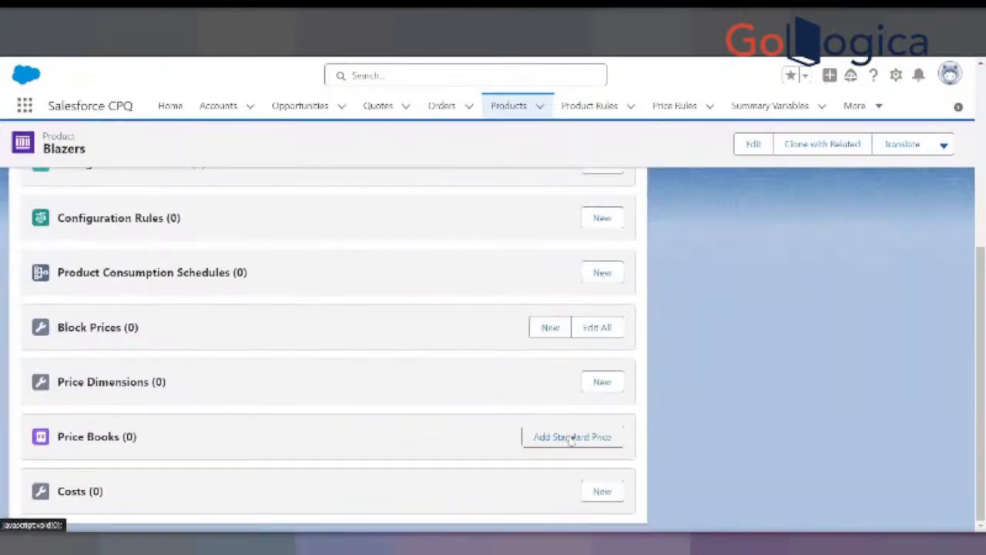
left_click(546, 438)
left_click(279, 339)
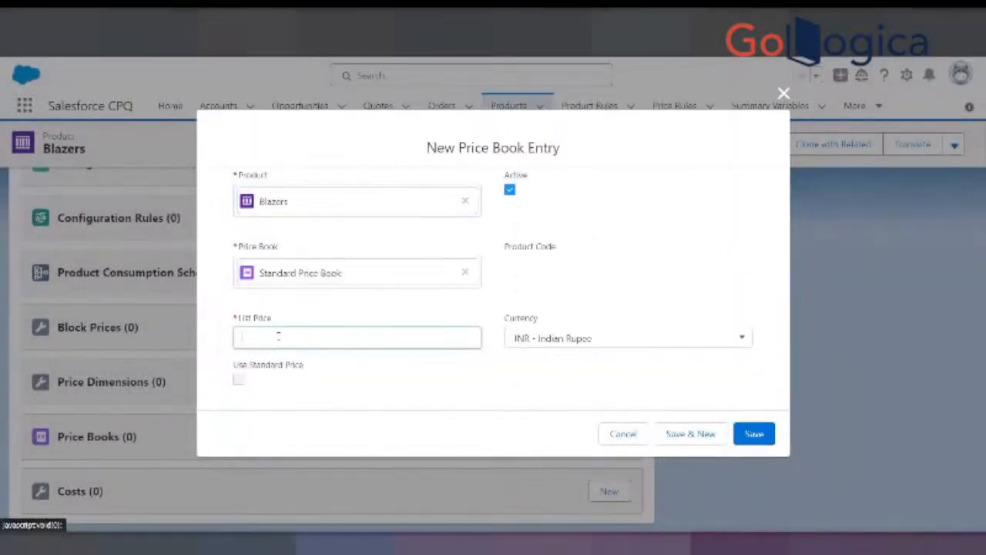
type("10")
left_click(755, 434)
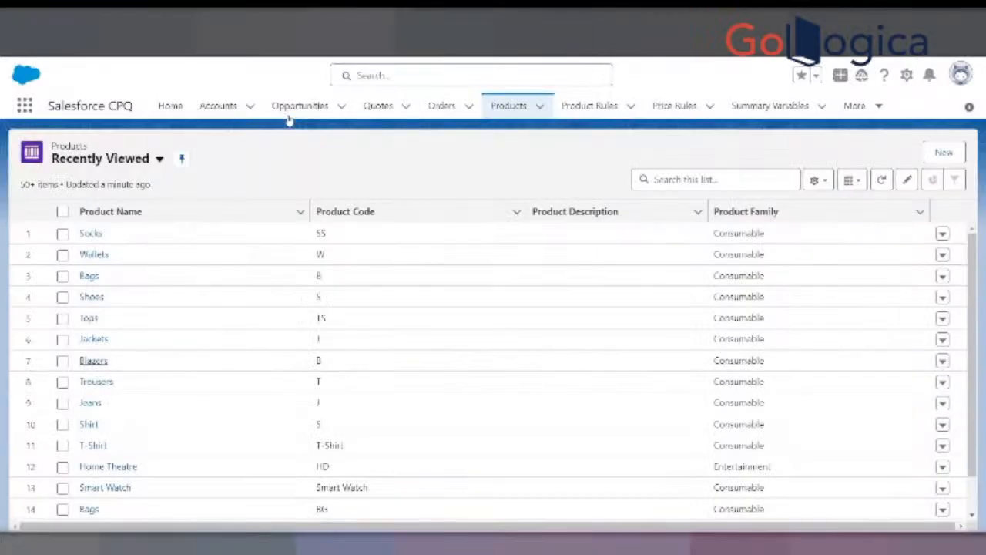
- Open the Trousers, Jeans and Shirt products from the product list in separate new browser tabs
right_click(105, 384)
left_click(128, 396)
right_click(97, 404)
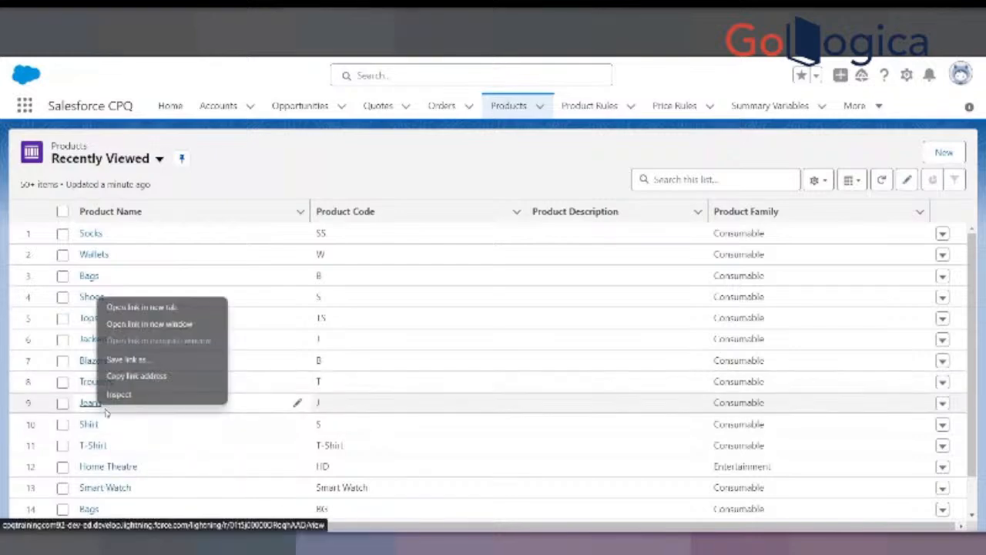
left_click(155, 307)
right_click(91, 424)
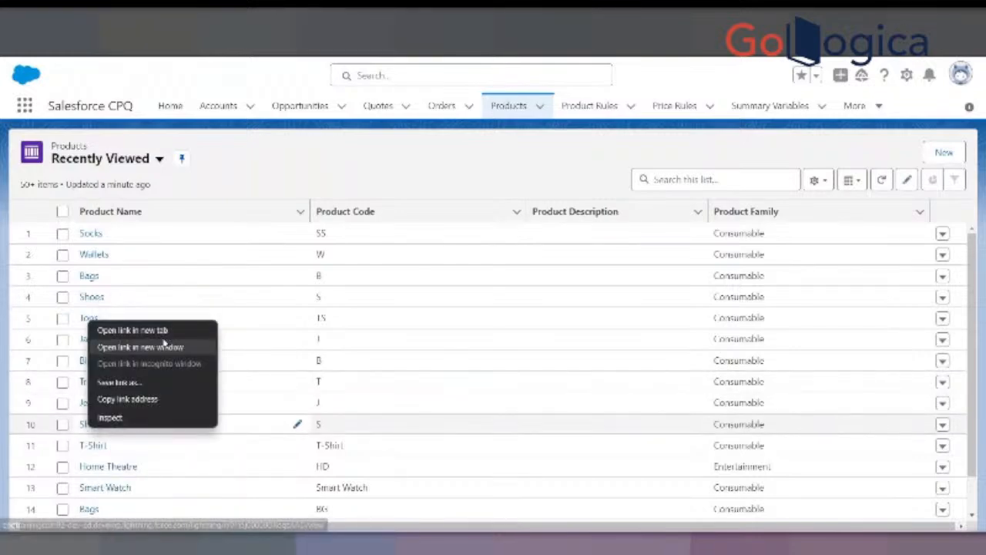
left_click(196, 330)
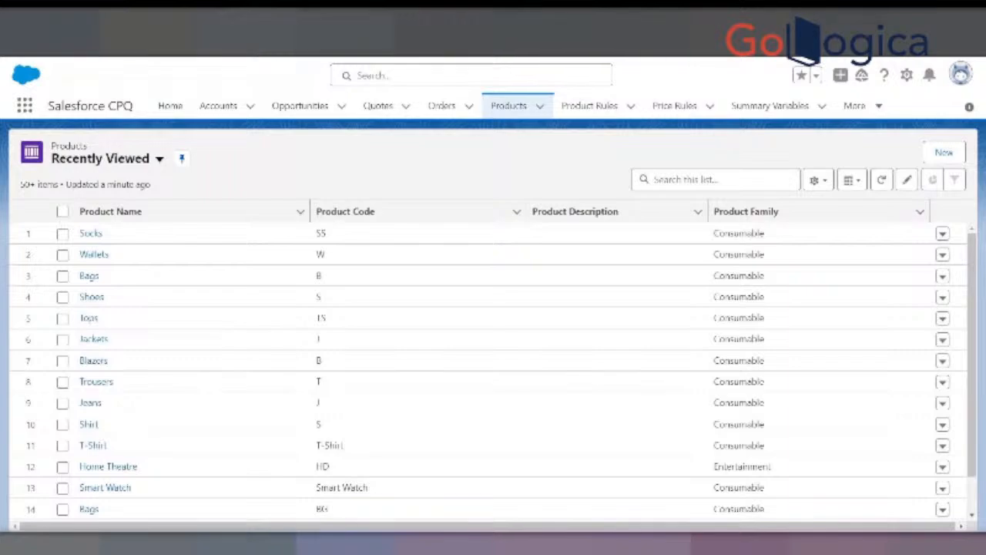
- Switch to the Trousers product and add a Standard Price Book entry with a list price of 10 INR
key("ctrl+Tab")
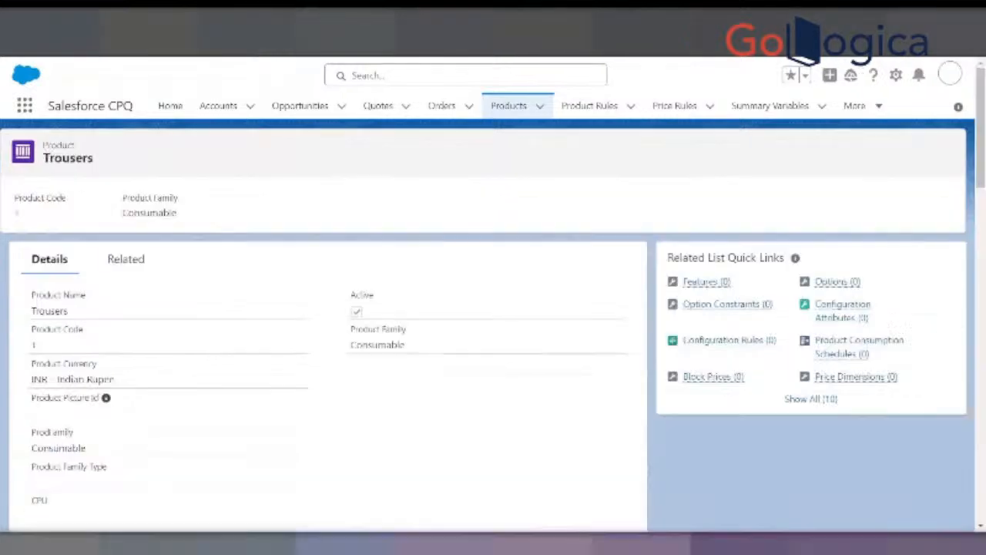
left_click(140, 262)
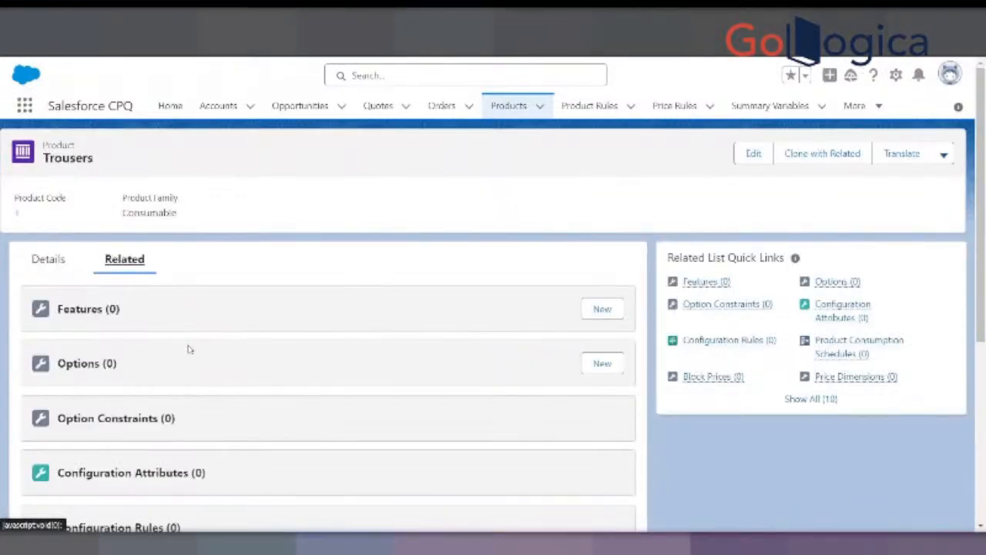
scroll(187, 347, "down", 4)
left_click(570, 436)
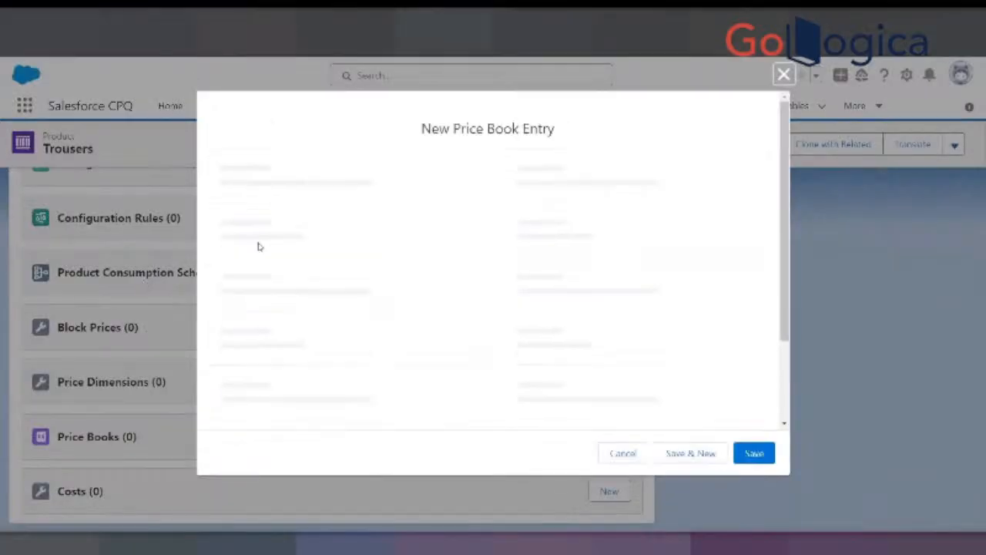
left_click(269, 340)
type("10")
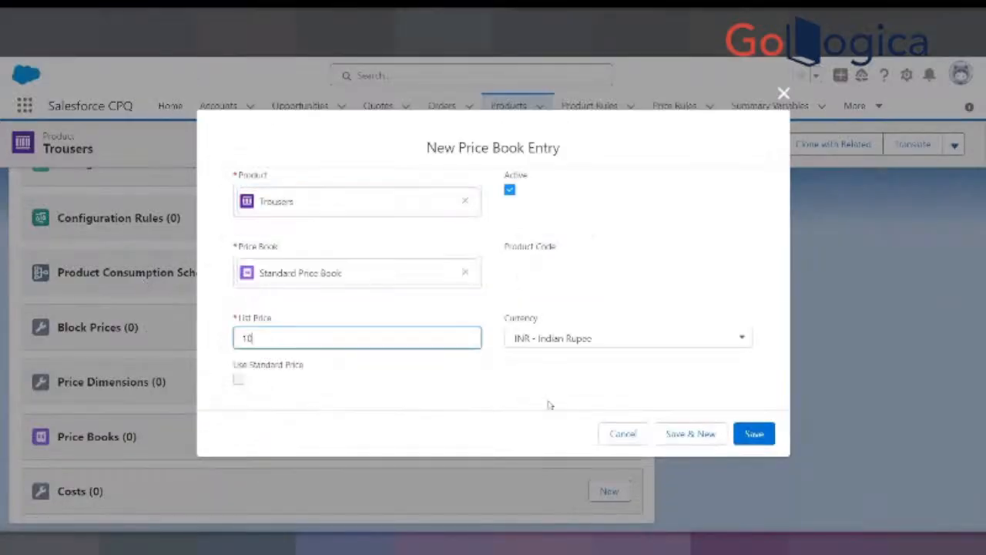
left_click(753, 433)
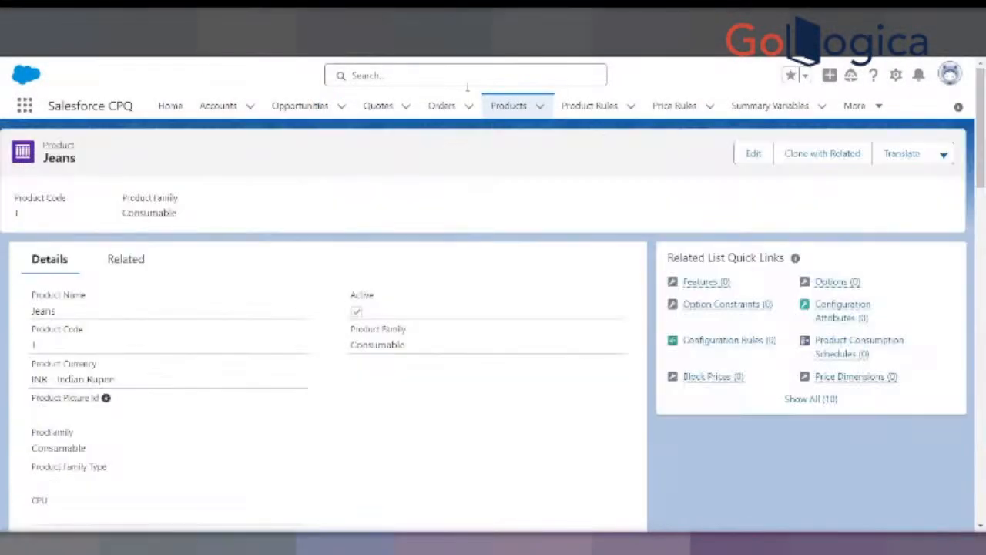
- Add a Standard Price Book entry with a list price of 10 INR to the Jeans product
left_click(131, 261)
scroll(187, 348, "down", 5)
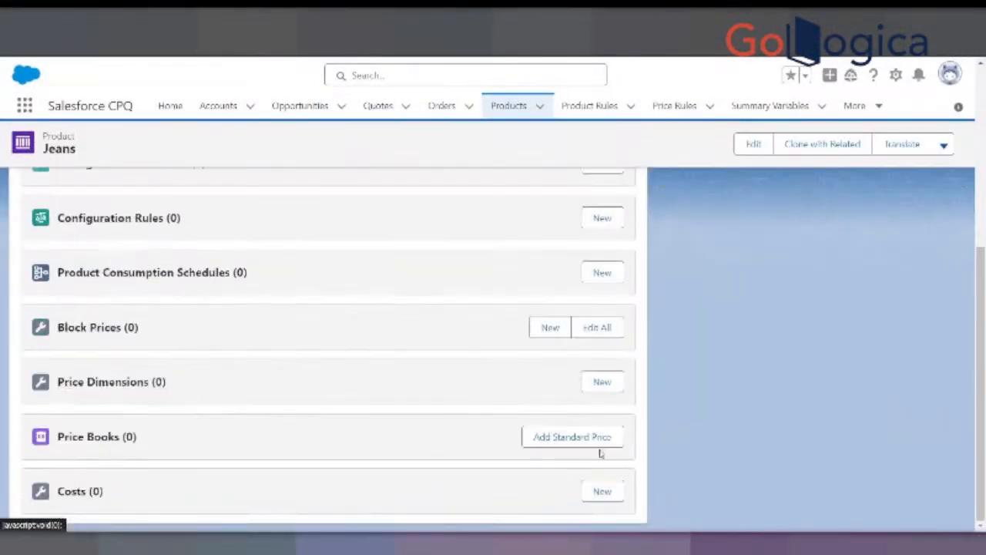
left_click(614, 438)
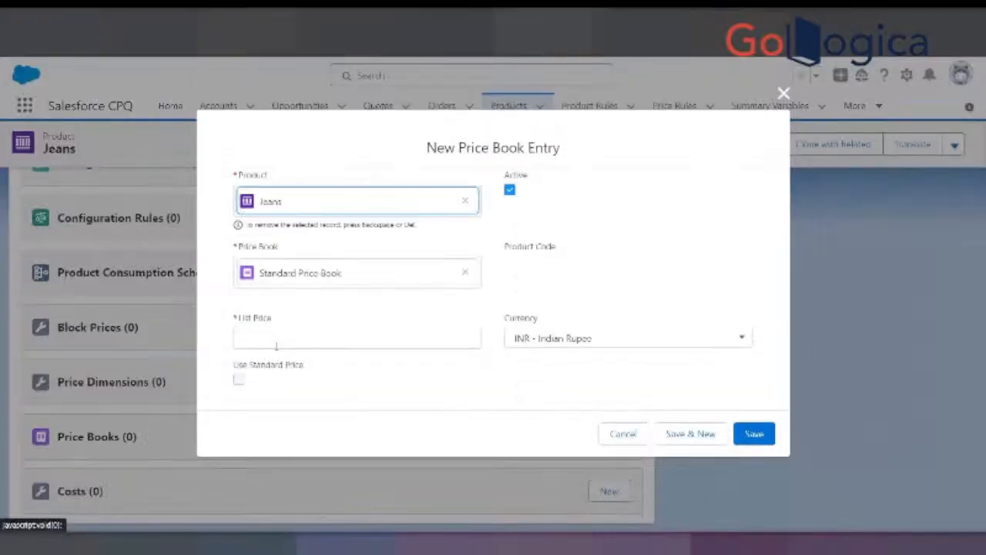
left_click(279, 339)
type("10")
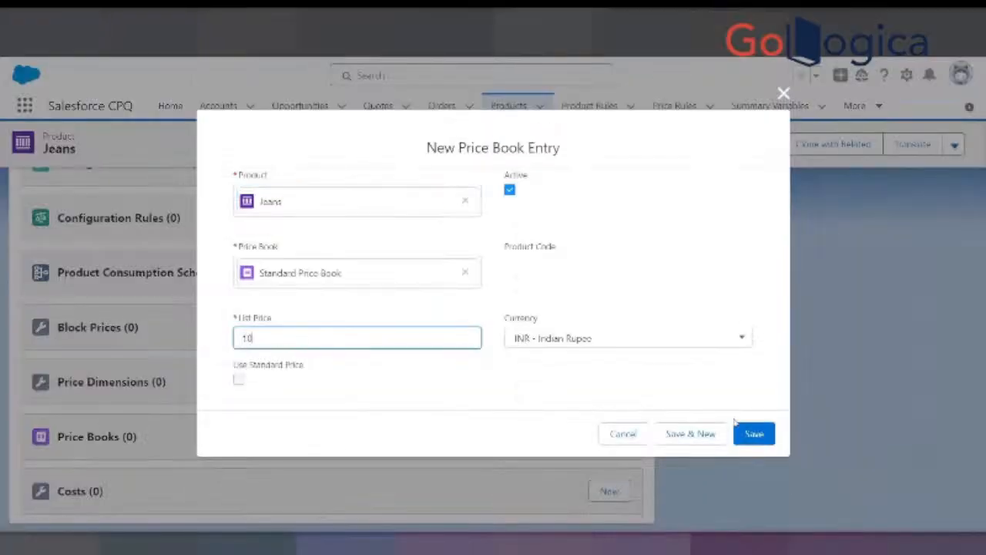
left_click(754, 435)
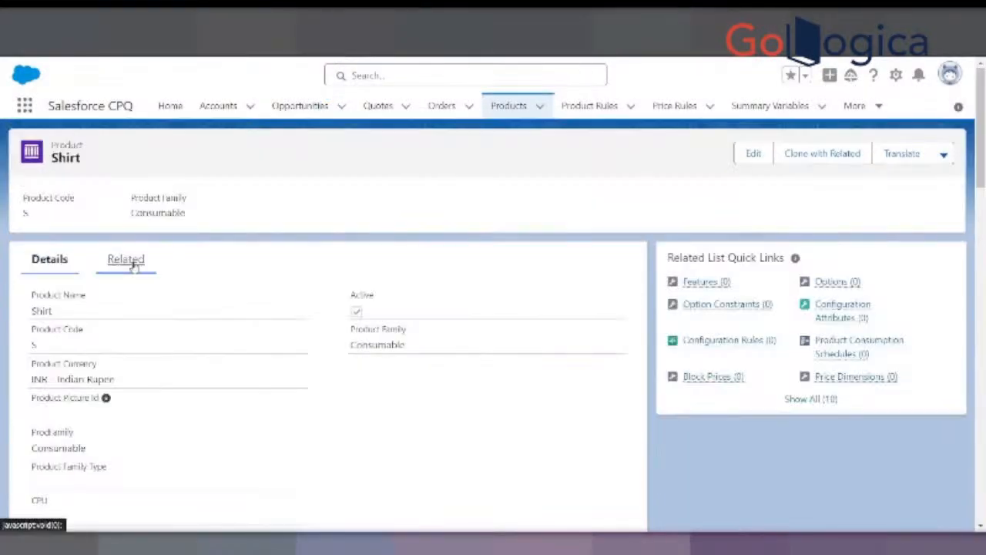
- Add a Standard Price Book entry with a list price of 10 INR to the Shirt product
left_click(124, 259)
scroll(300, 352, "down", 5)
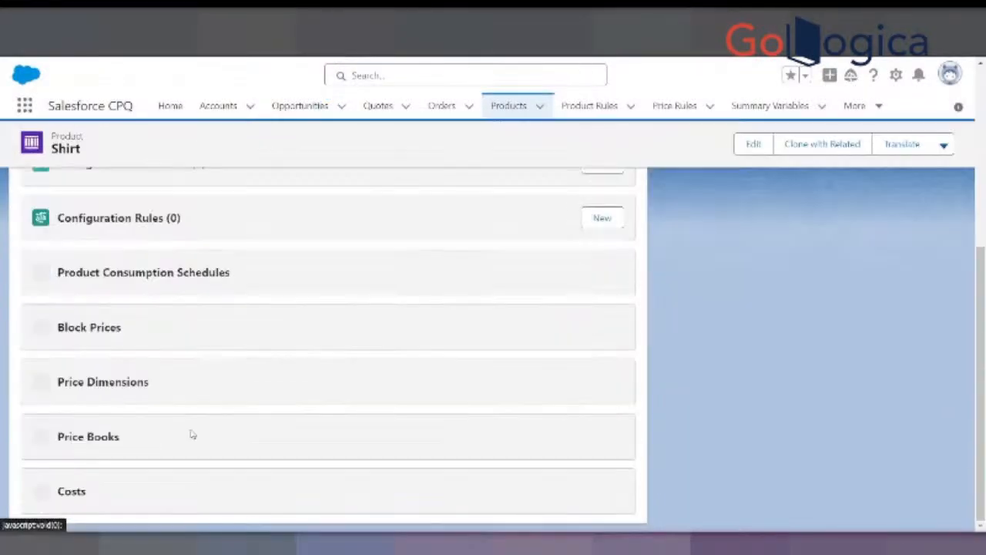
left_click(570, 437)
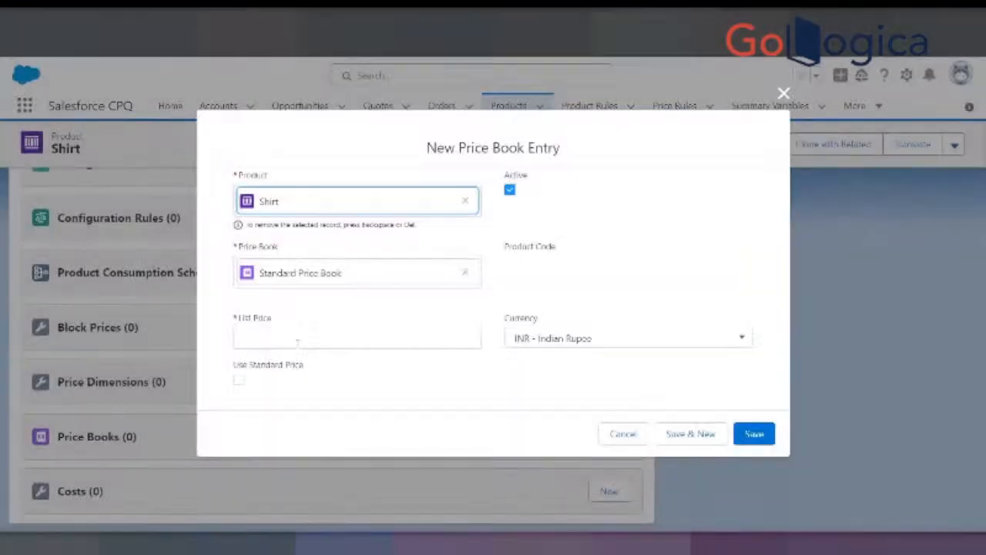
left_click(293, 339)
type("10")
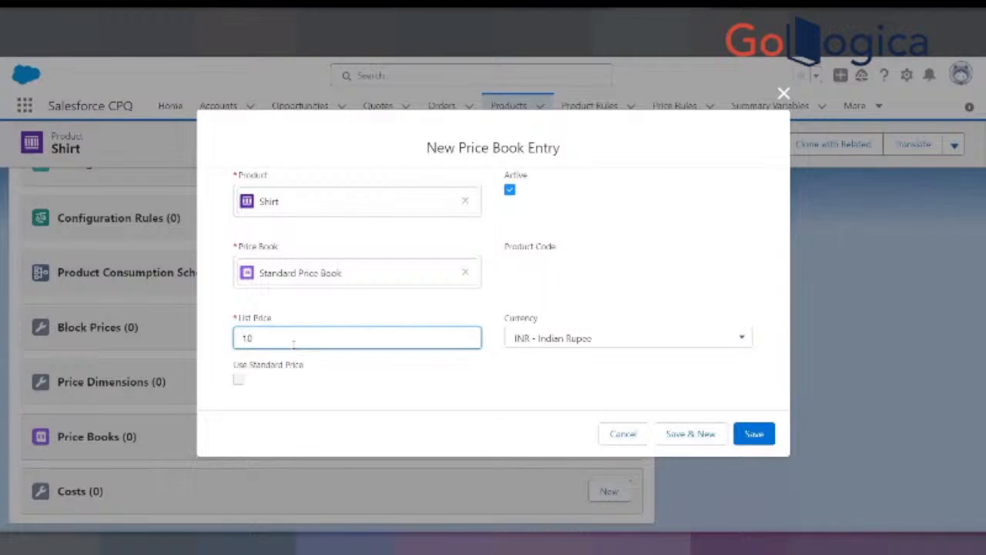
left_click(744, 439)
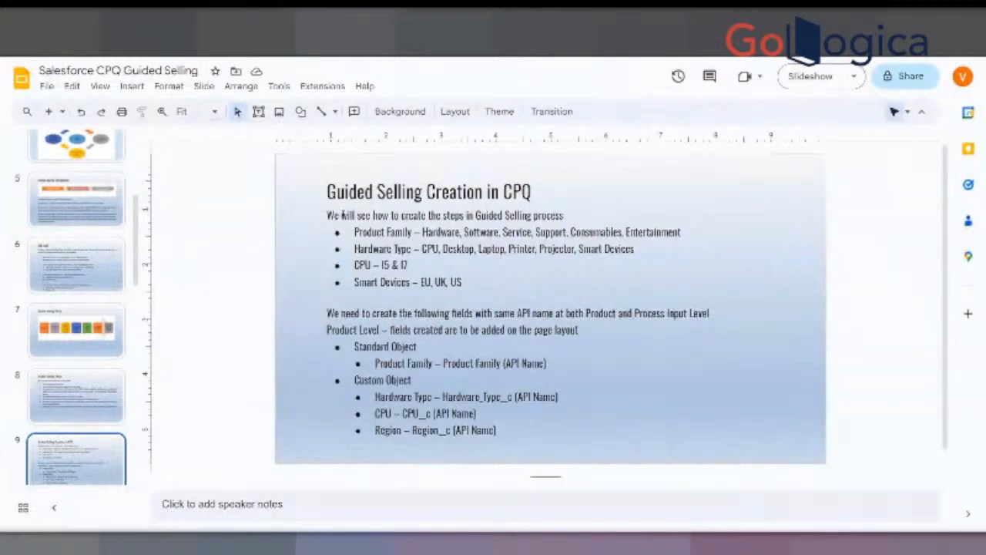
- Review the Product Family line on the Guided Selling Creation in CPQ slide in Google Slides, and return to the product list in Salesforce
left_click_drag(356, 216, 461, 232)
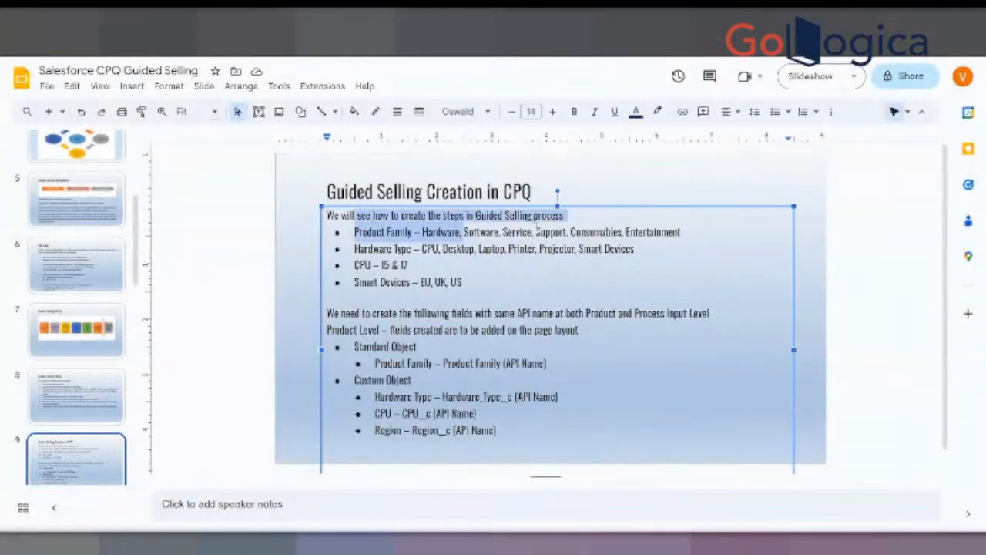
left_click(514, 249)
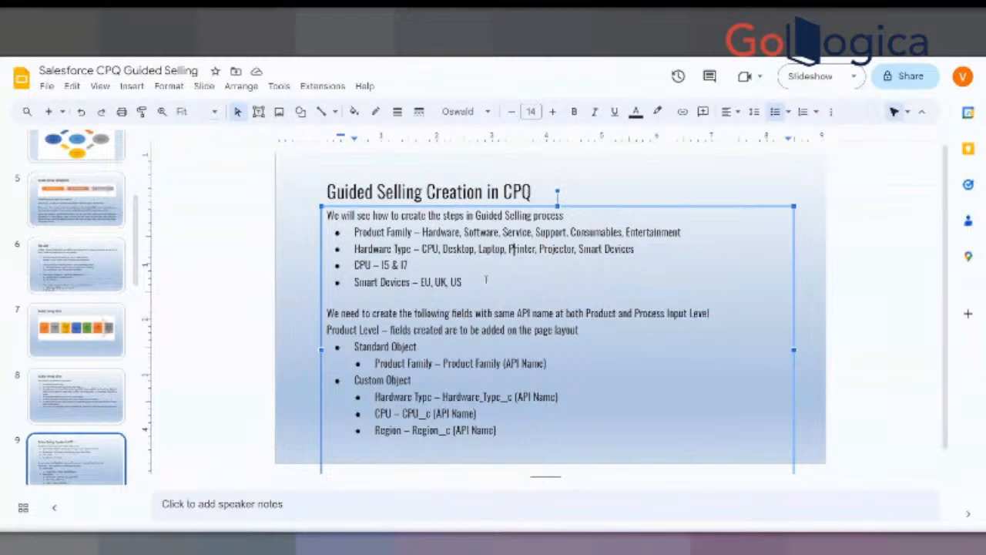
double_click(374, 239)
left_click_drag(381, 230, 390, 234)
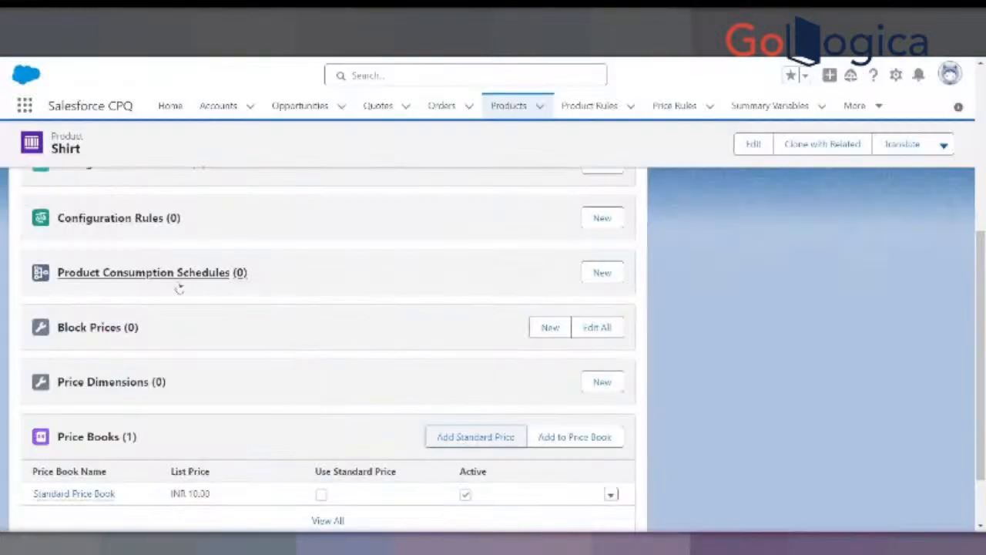
scroll(179, 287, "up", 5)
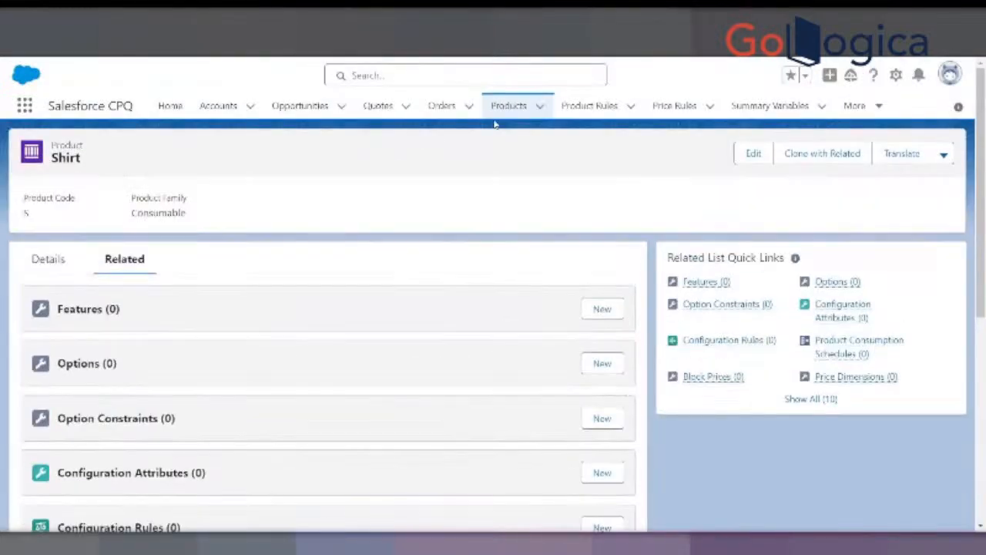
left_click(505, 108)
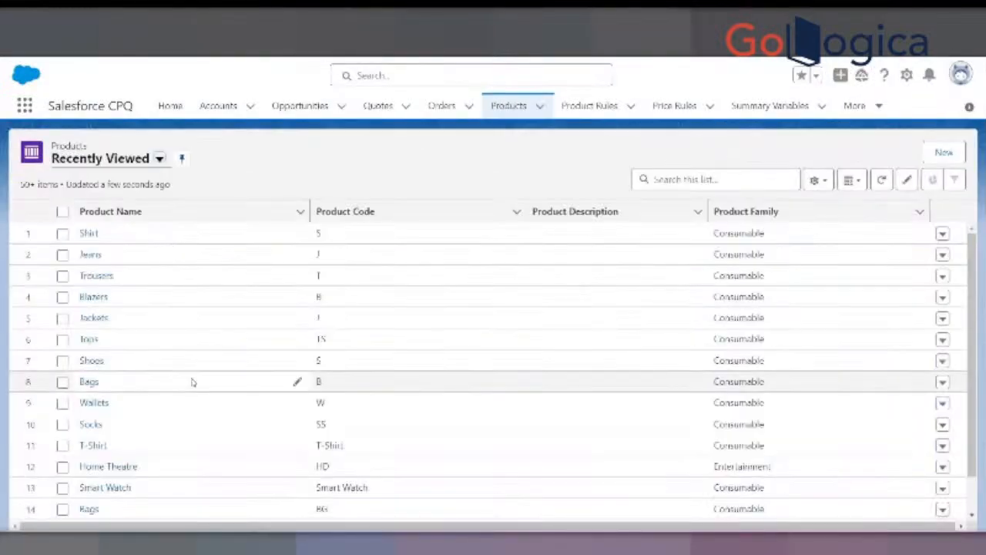
- Open the Smart Watch product from the product list in a new browser tab
scroll(189, 381, "down", 1)
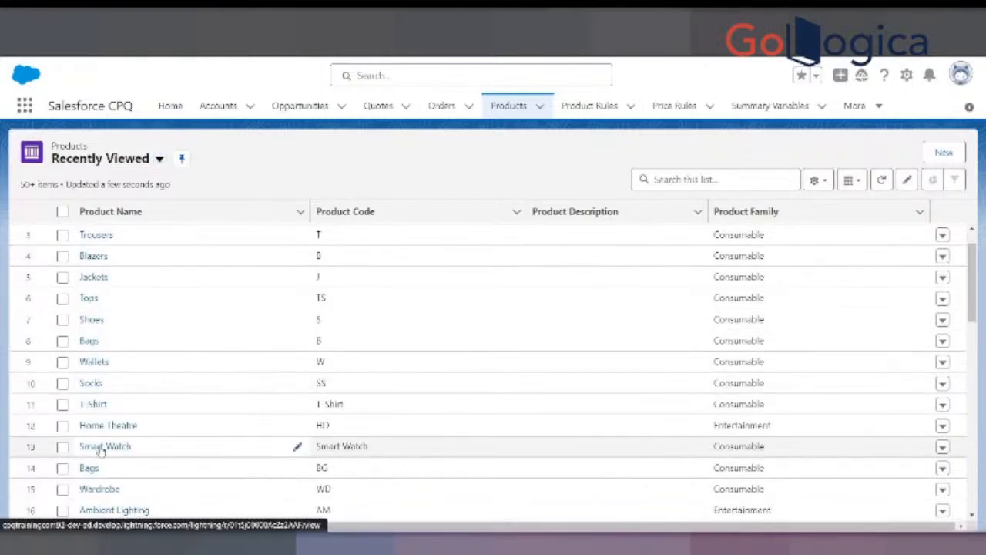
right_click(101, 450)
left_click(161, 355)
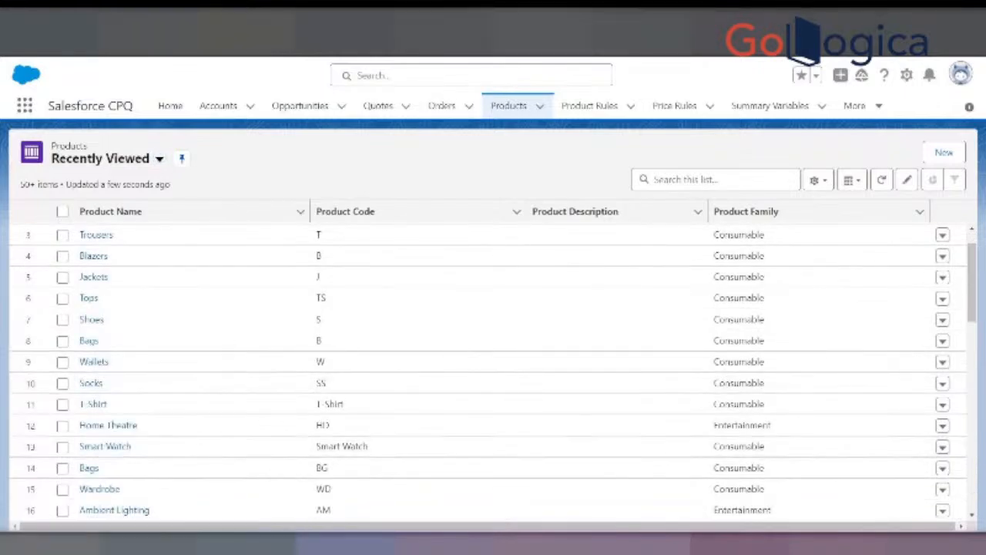
left_click(617, 18)
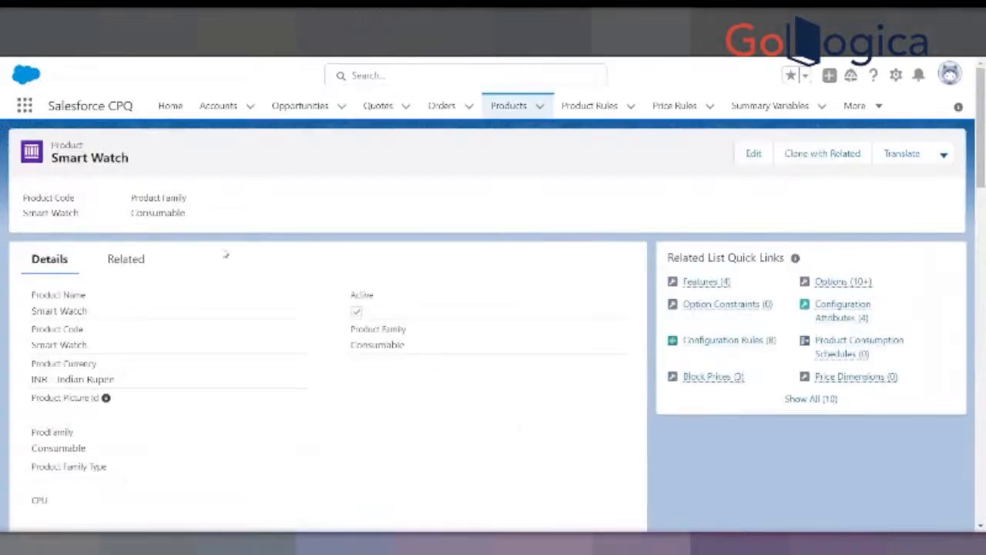
- Examine the Product Family, ProdFamily, Product Family Type, CPU and Region fields on the Smart Watch record, checking back with the product list
scroll(280, 261, "down", 3)
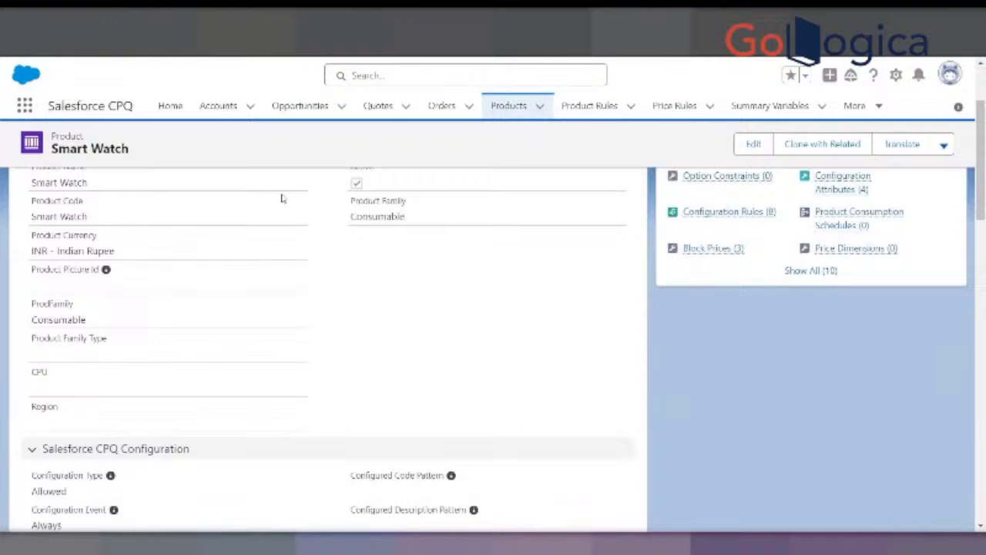
scroll(194, 223, "up", 2)
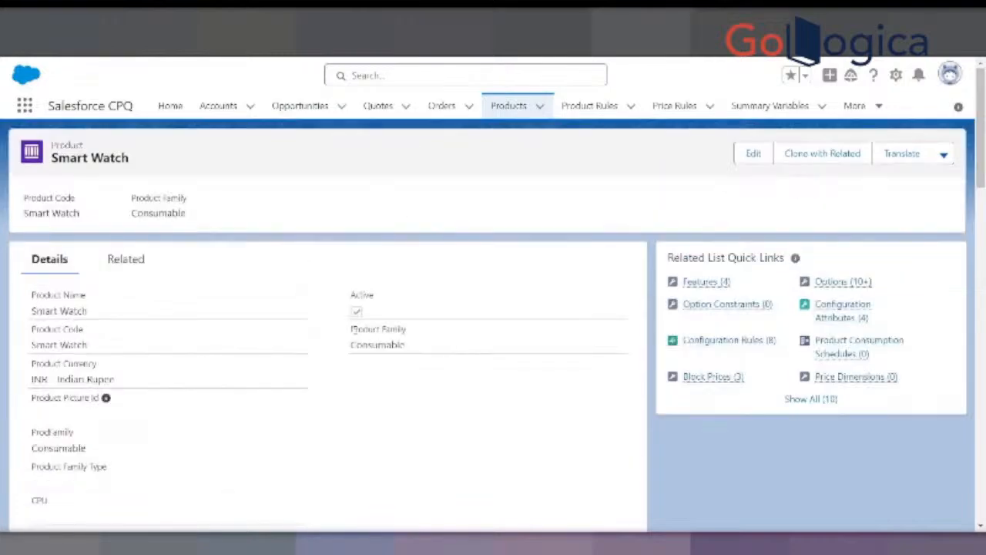
left_click_drag(351, 329, 411, 332)
scroll(414, 334, "down", 2)
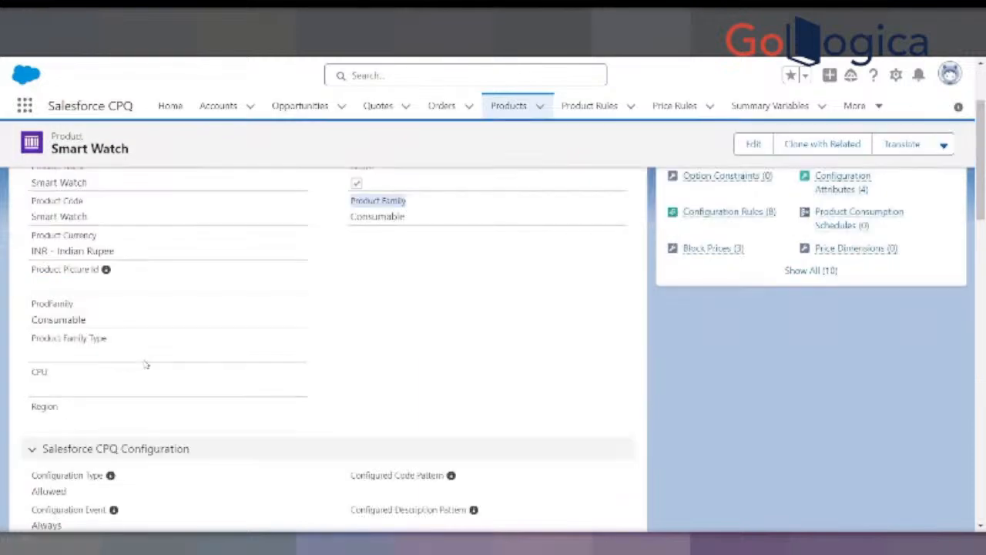
double_click(32, 303)
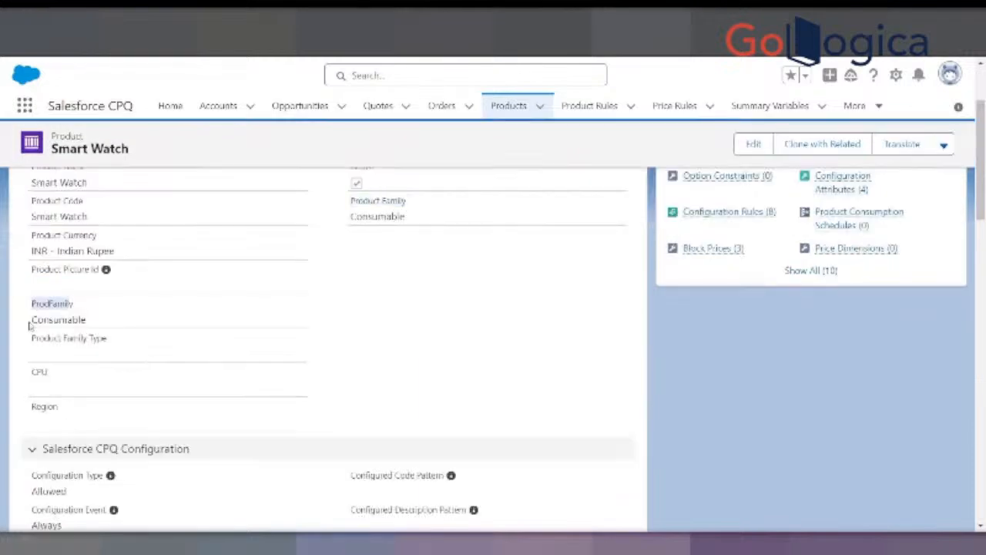
left_click_drag(31, 339, 106, 340)
left_click_drag(33, 373, 48, 373)
left_click_drag(32, 406, 52, 407)
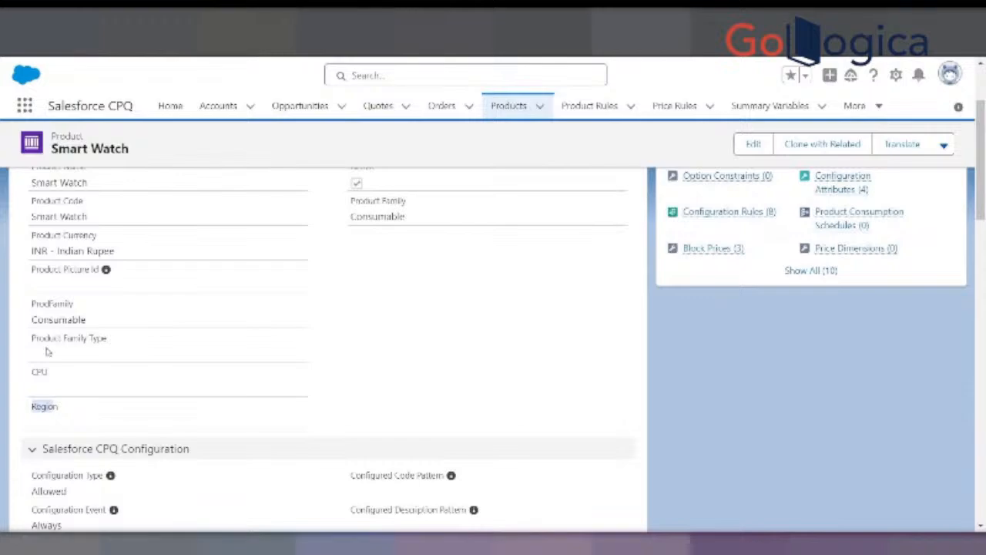
key("alt+Left")
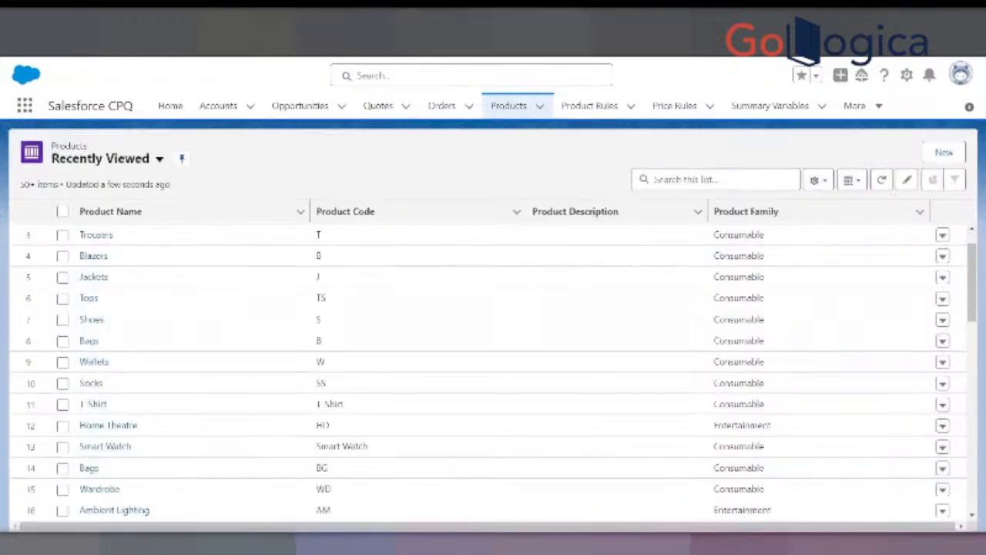
scroll(136, 321, "up", 2)
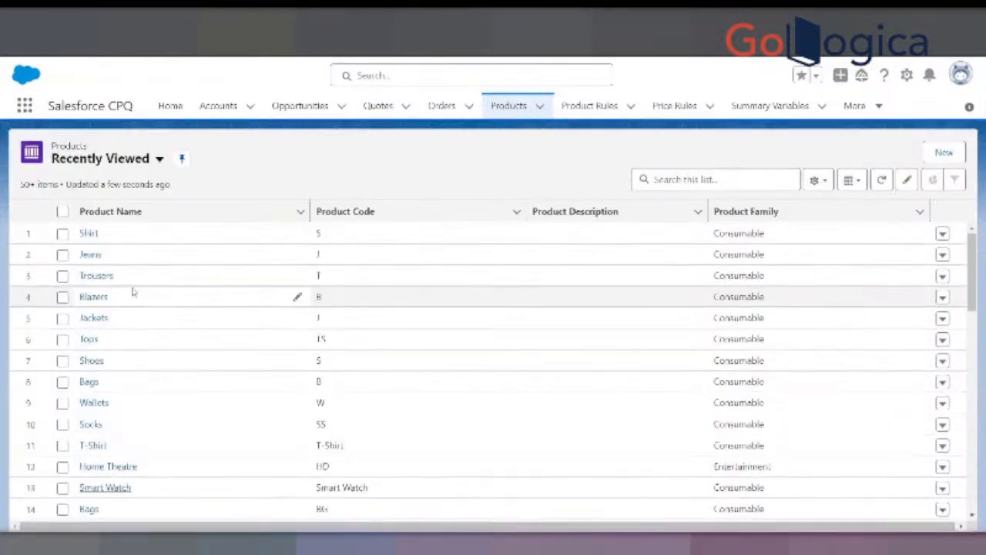
key("alt+Right")
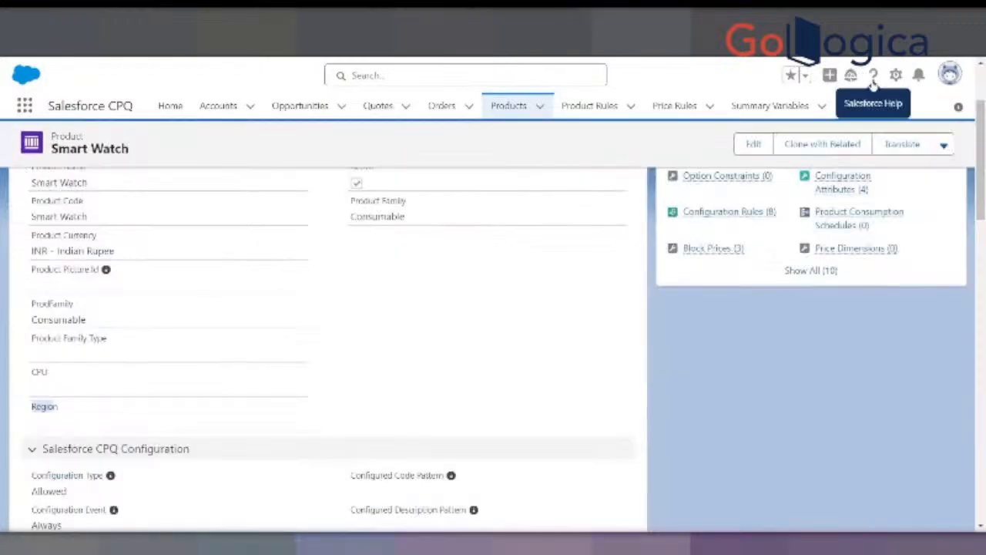
- Go to Setup's Object Manager, find the Product object and open its Fields & Relationships
left_click(898, 76)
left_click(839, 114)
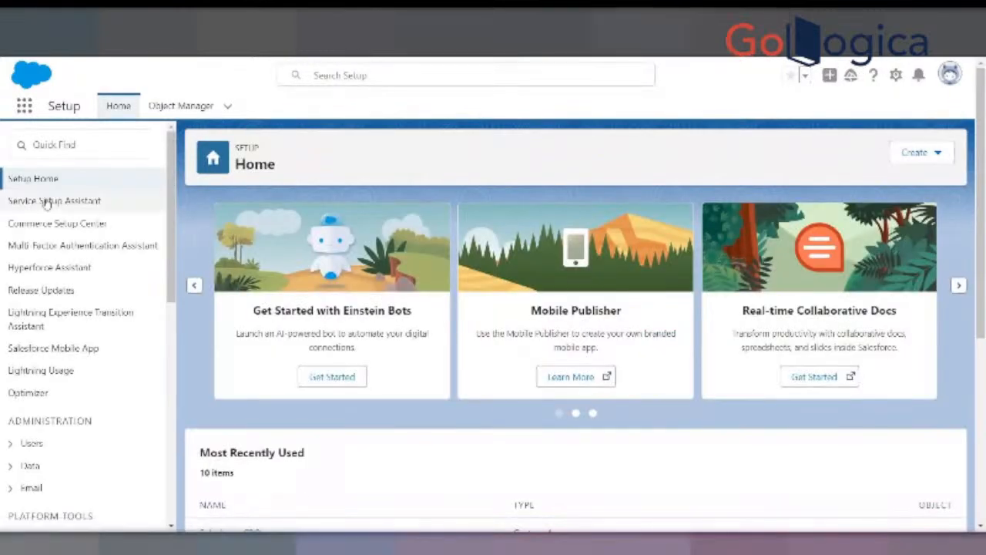
left_click(180, 106)
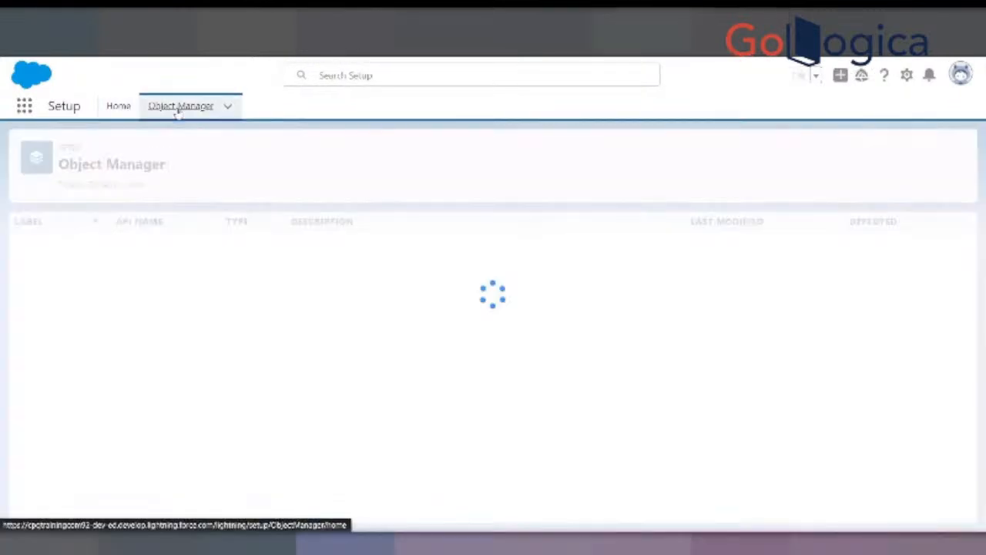
left_click(710, 154)
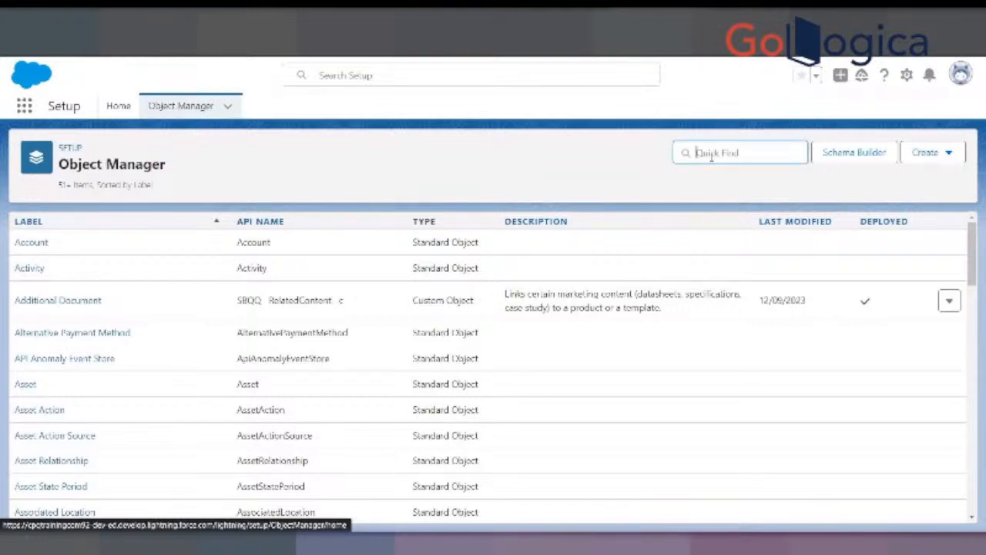
type("product")
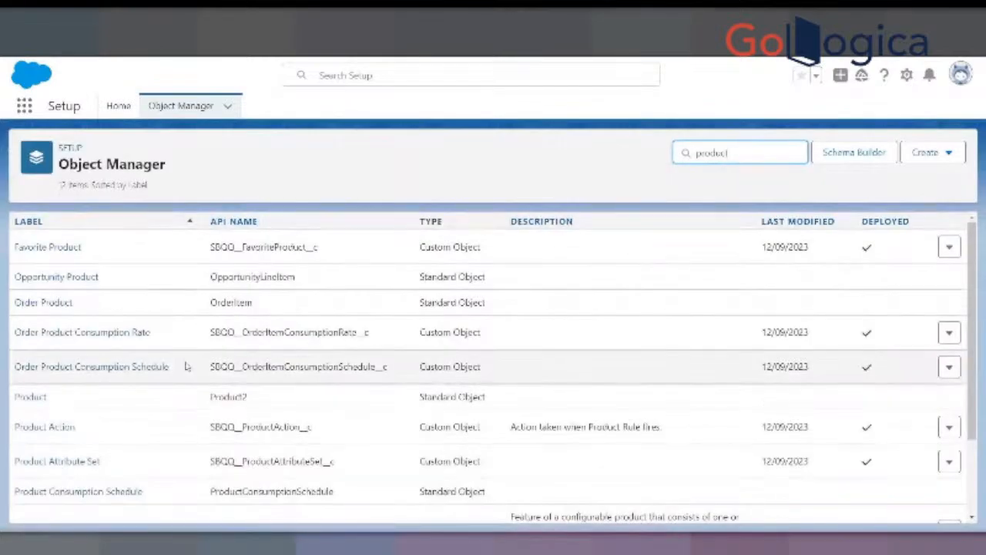
left_click(35, 397)
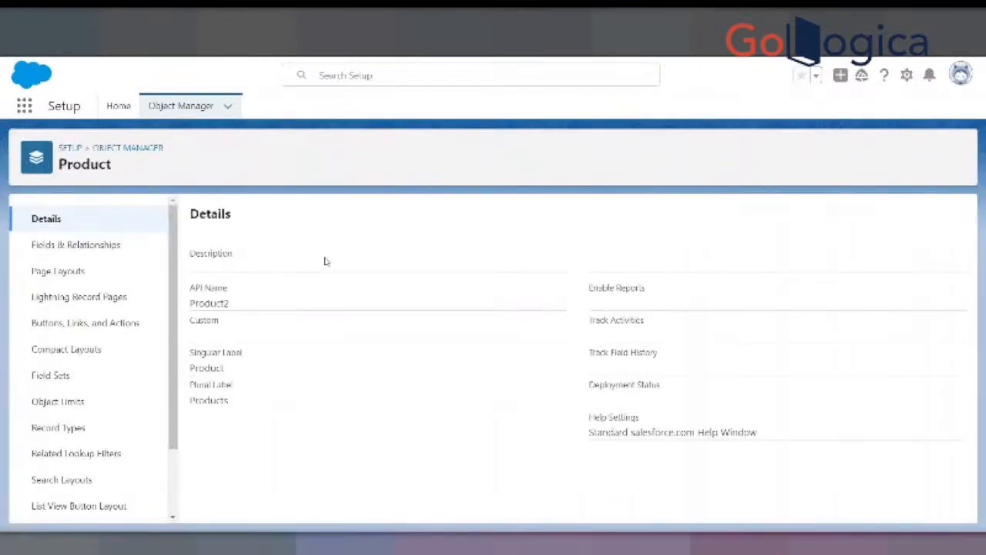
left_click(96, 245)
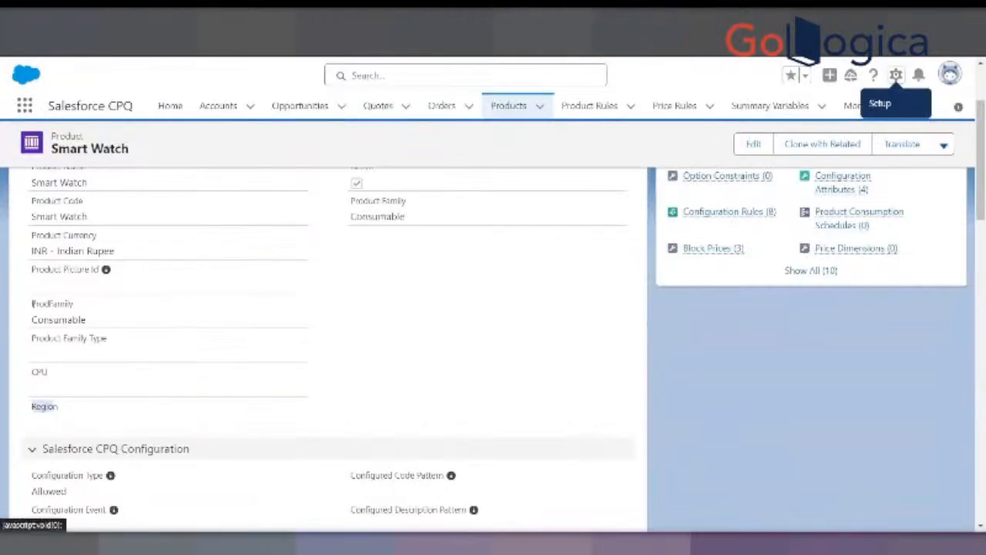
- Copy the ProdFamily label from the Smart Watch record, search the Product object's fields for it, and clear the search
double_click(77, 305)
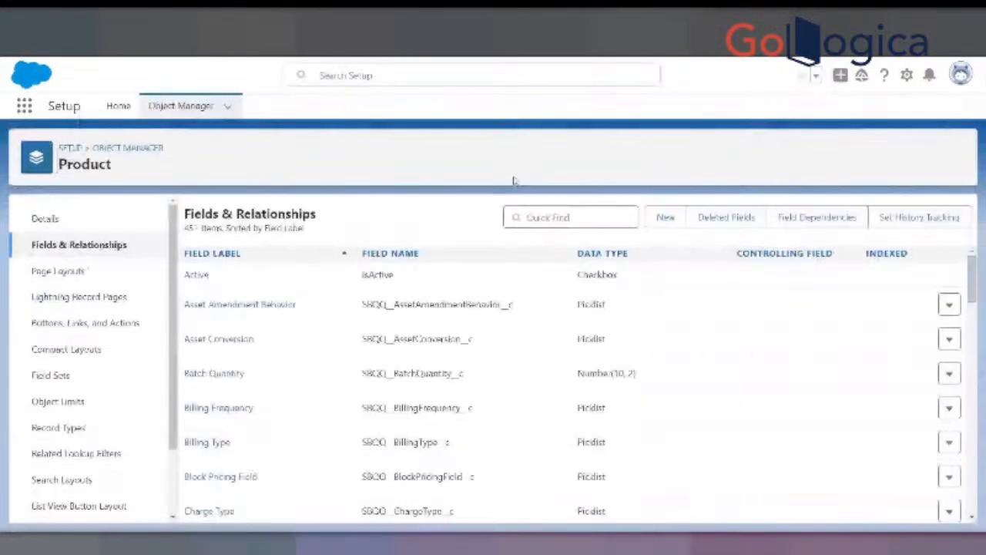
left_click(527, 216)
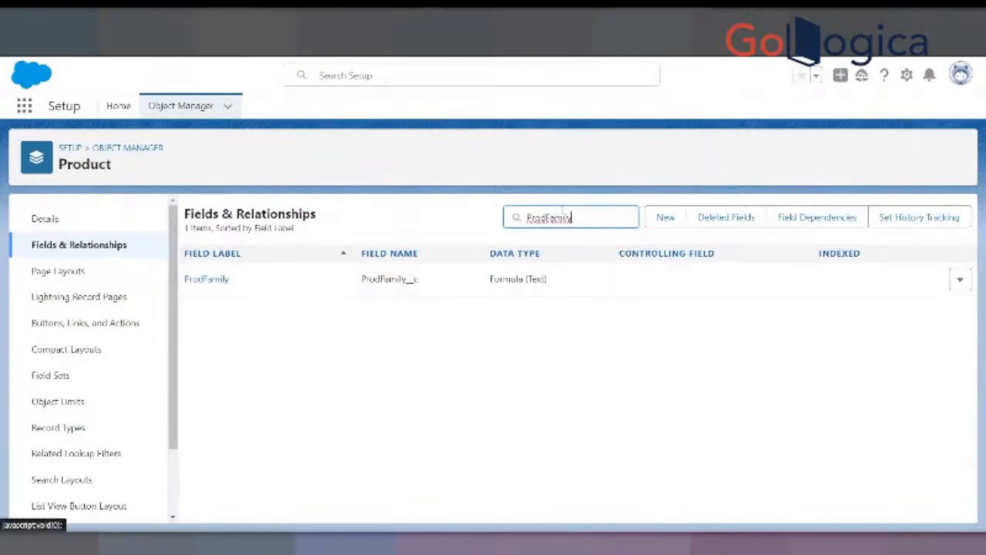
key("BackSpace")
key("BackSpace")
key("BackSpace")
key("BackSpace")
key("BackSpace")
key("BackSpace")
key("BackSpace")
key("BackSpace")
key("BackSpace")
key("BackSpace")
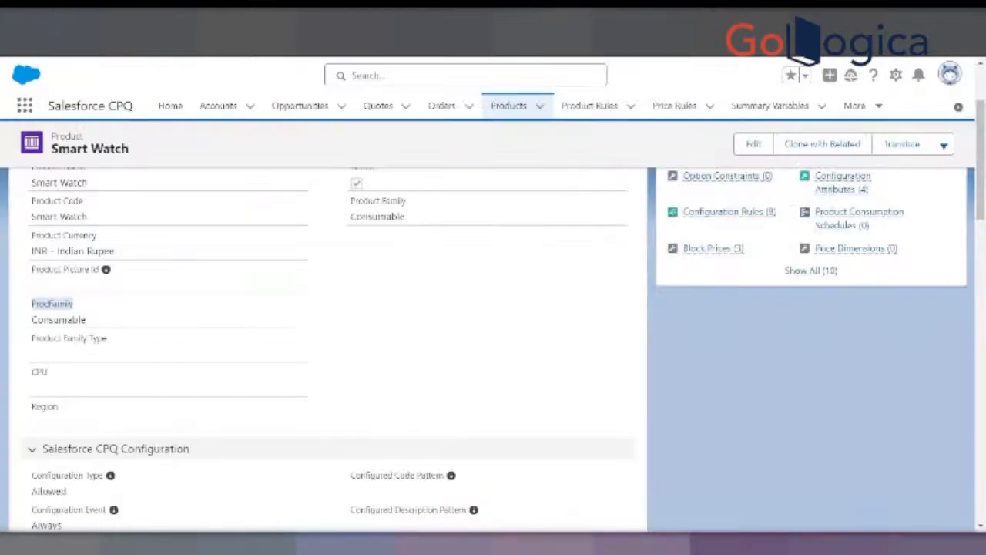
- Copy the Product Family Type label from the Smart Watch record and search the Product object's fields for it
left_click_drag(30, 339, 111, 339)
key("ctrl+c")
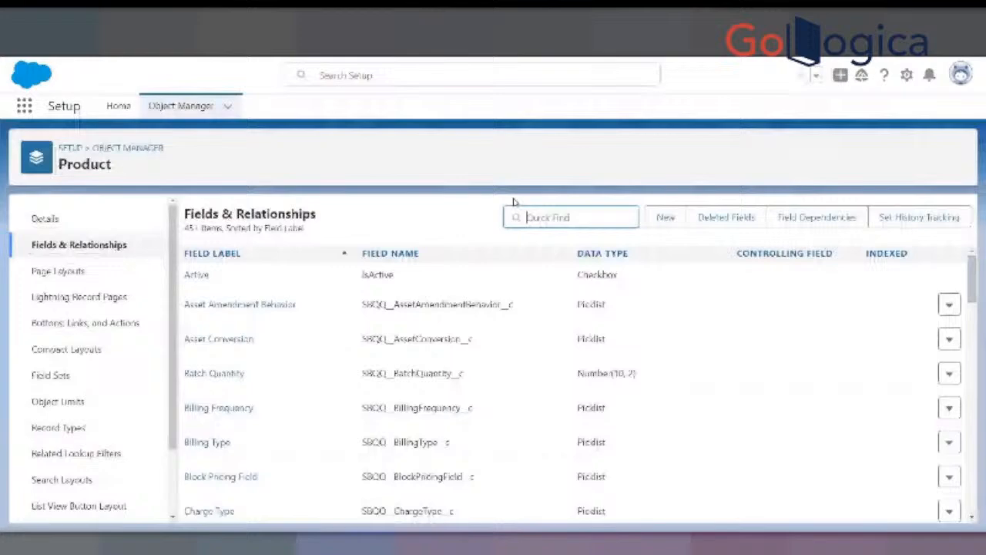
left_click(539, 216)
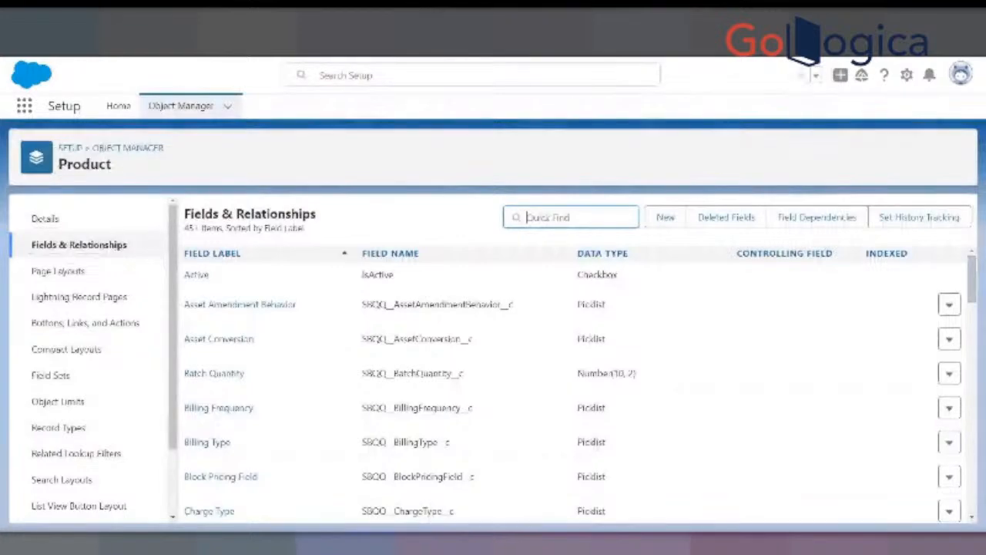
key("ctrl+v")
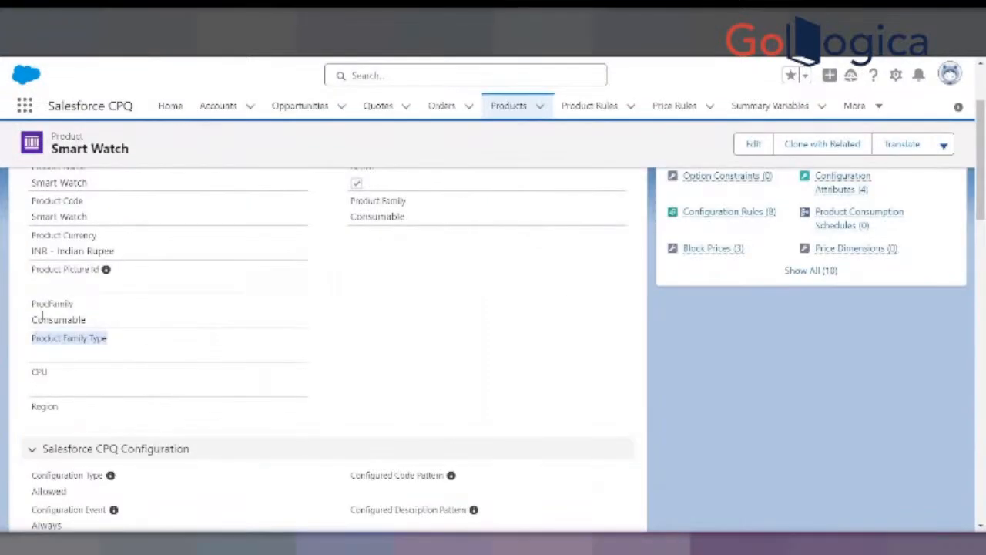
- Review the ProdFamily, Product Family Type, CPU and Region fields again on the Smart Watch record
left_click_drag(32, 304, 73, 304)
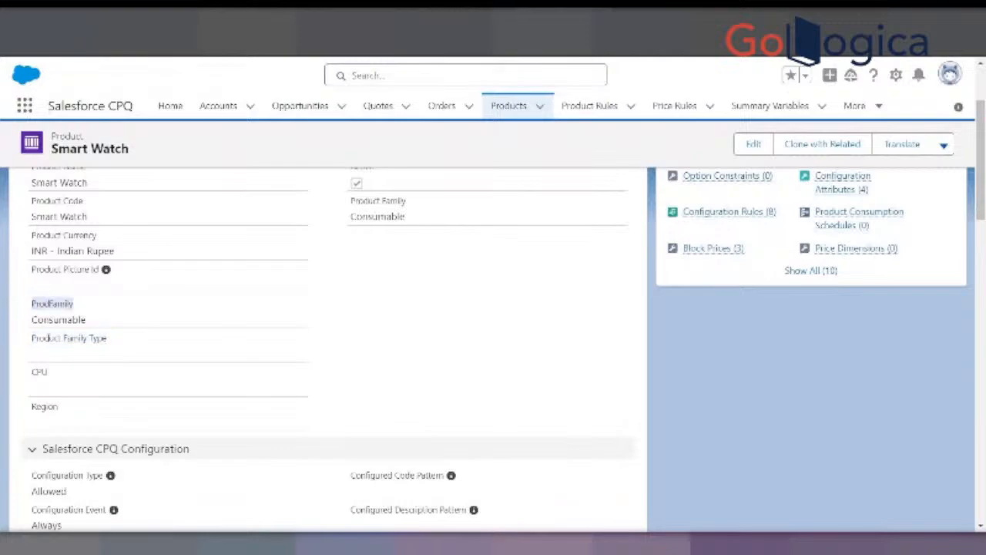
left_click_drag(32, 339, 107, 339)
left_click_drag(32, 372, 48, 372)
left_click_drag(32, 406, 59, 406)
scroll(80, 218, "up", 2)
scroll(57, 319, "down", 4)
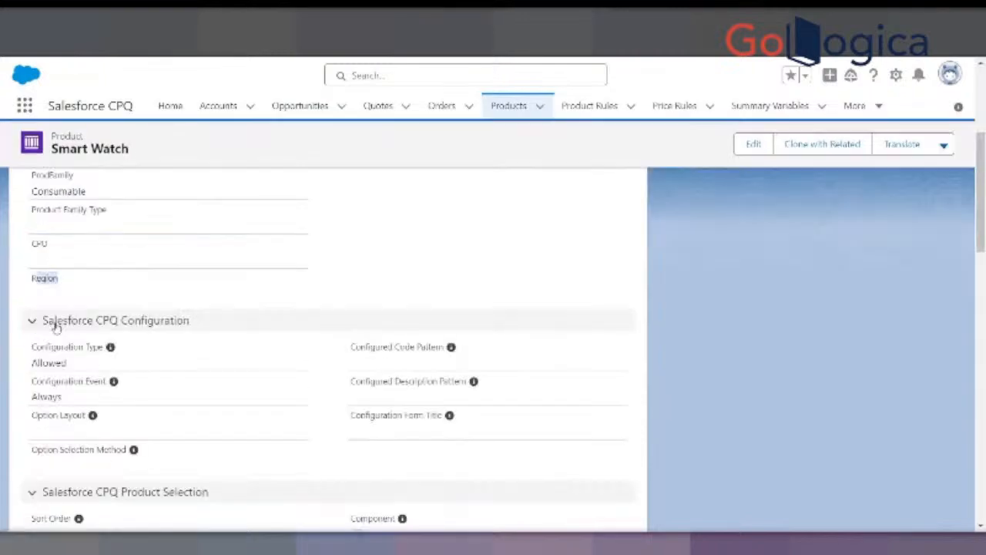
scroll(72, 298, "up", 3)
scroll(64, 326, "down", 1)
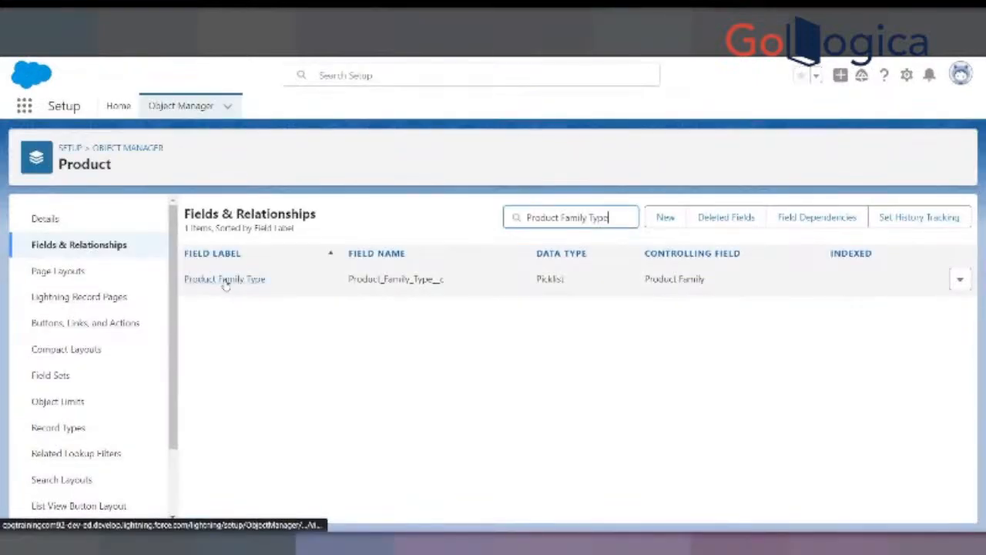
- Clear the Product Family Type search and start creating a new custom field on the Product object
left_click(118, 248)
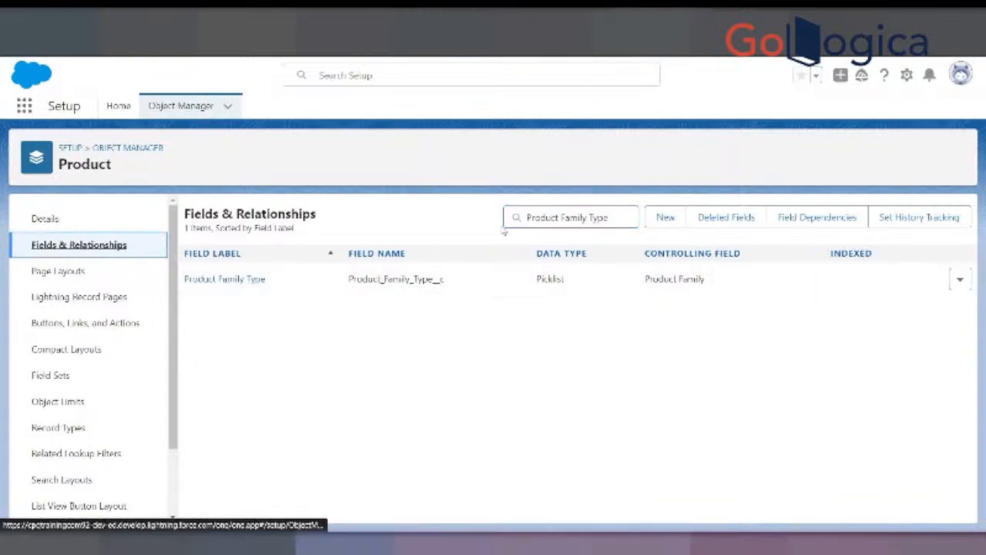
left_click_drag(621, 216, 480, 216)
key("BackSpace")
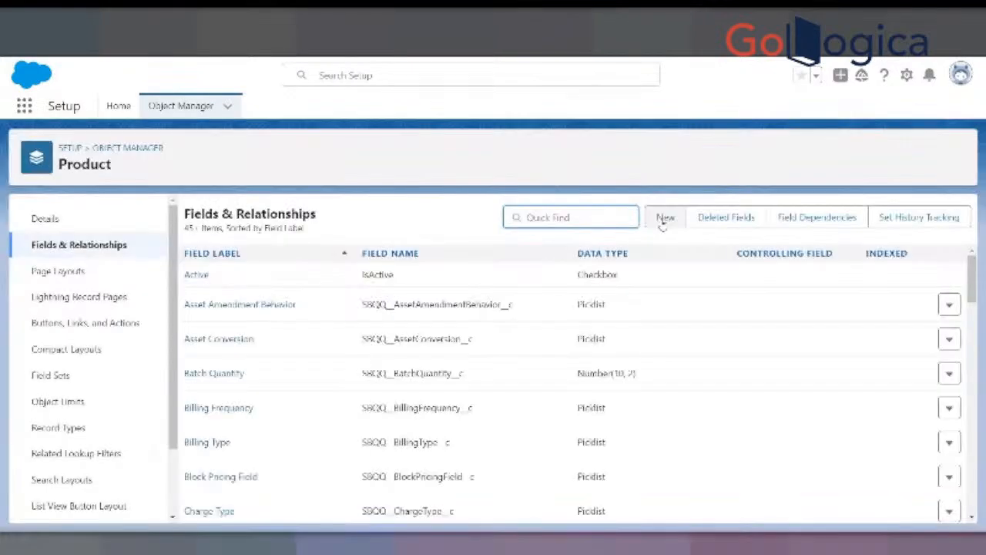
left_click(664, 218)
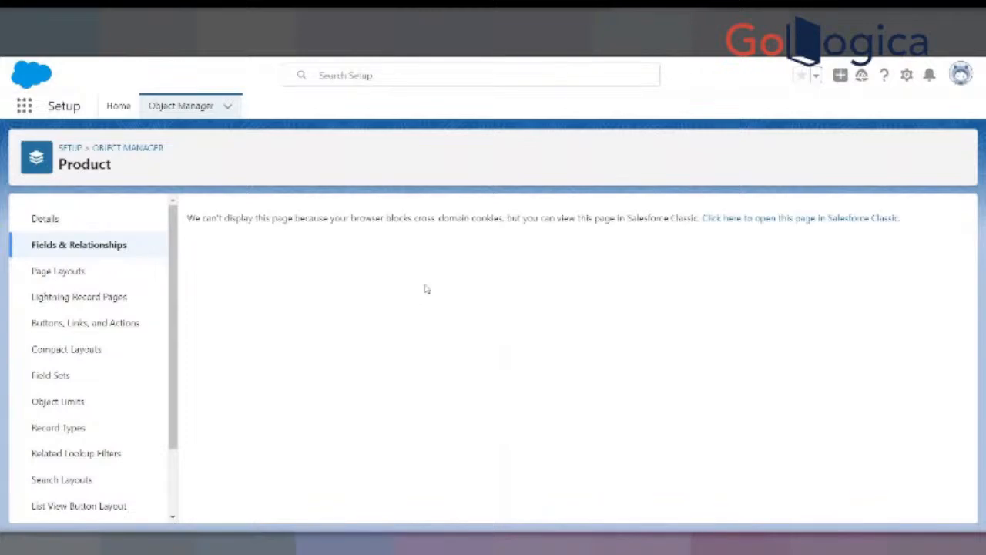
- Allow third-party cookies for the Salesforce site in the browser
left_click(846, 44)
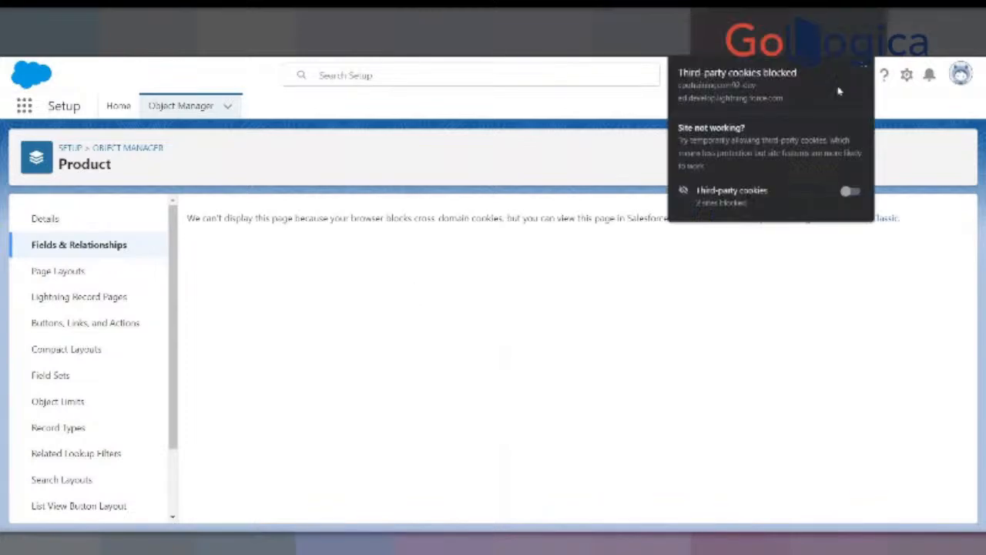
left_click(849, 190)
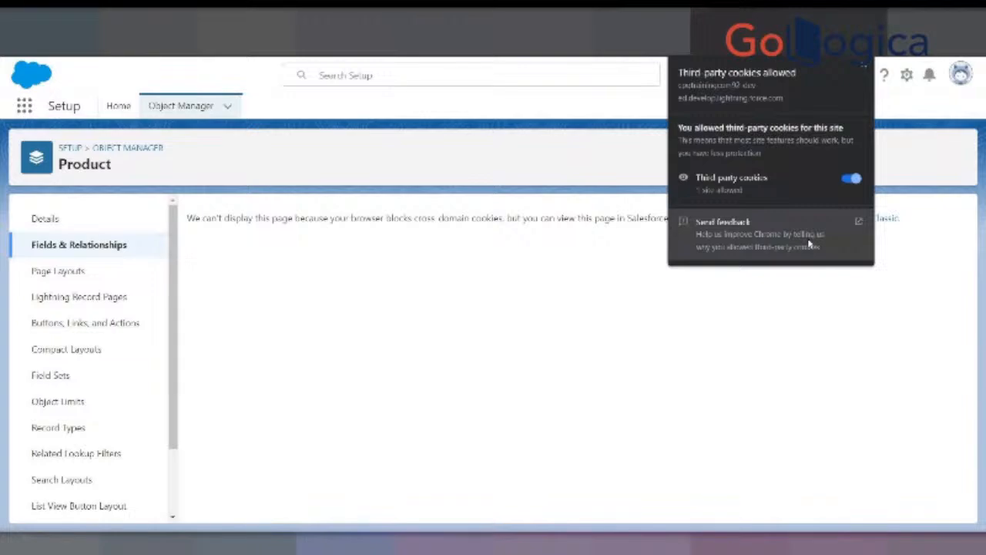
left_click(810, 289)
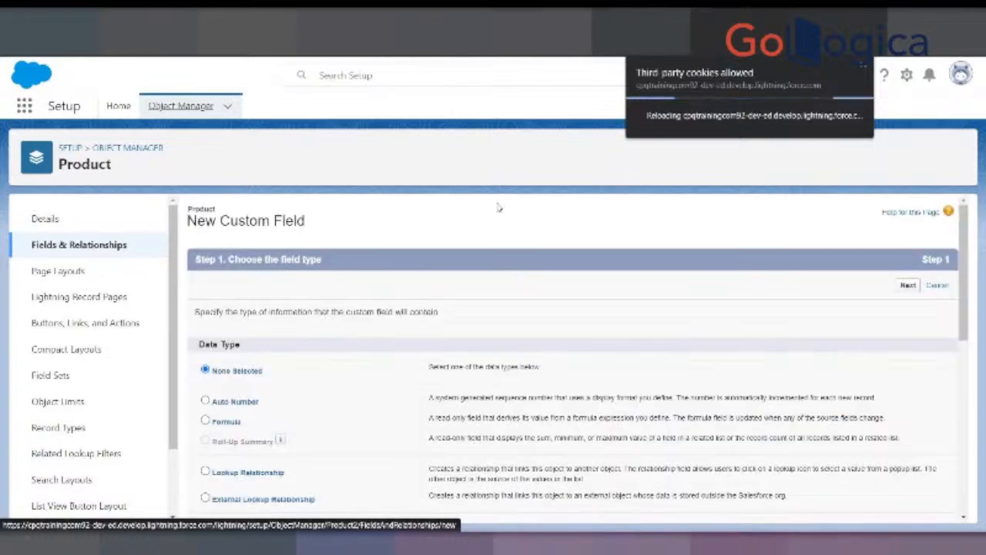
- Choose Picklist as the new field's data type and select entering values with each value separated by a new line
scroll(334, 330, "down", 5)
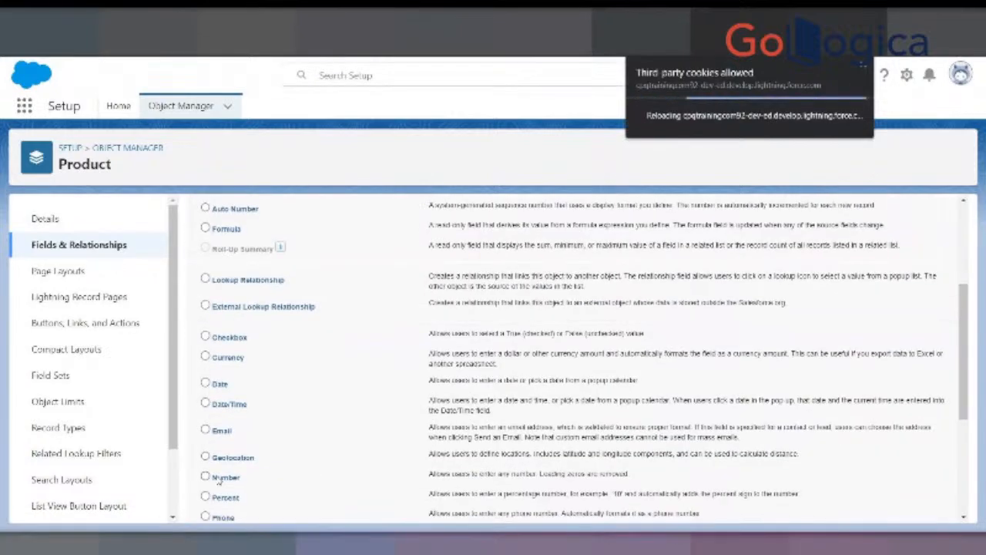
scroll(317, 364, "down", 3)
left_click(206, 408)
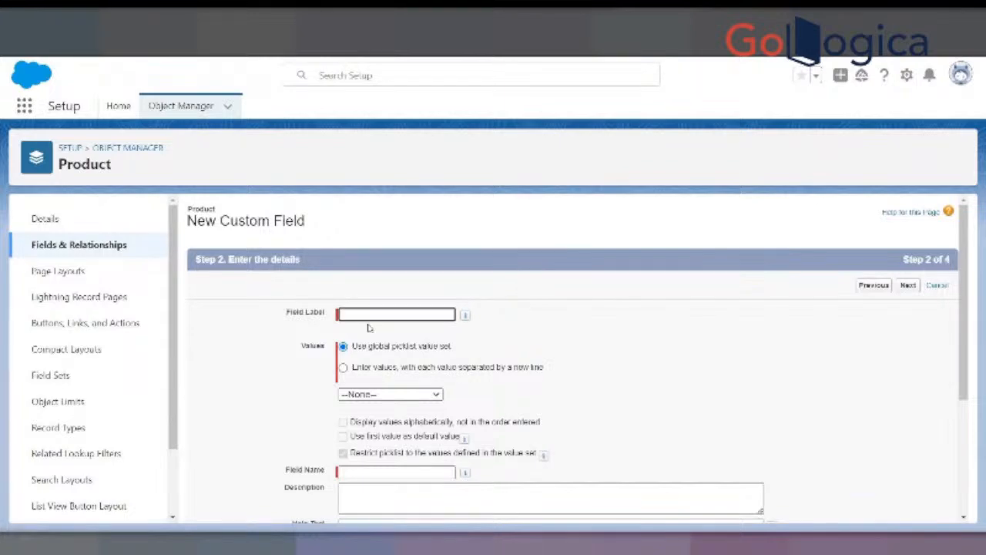
left_click(344, 368)
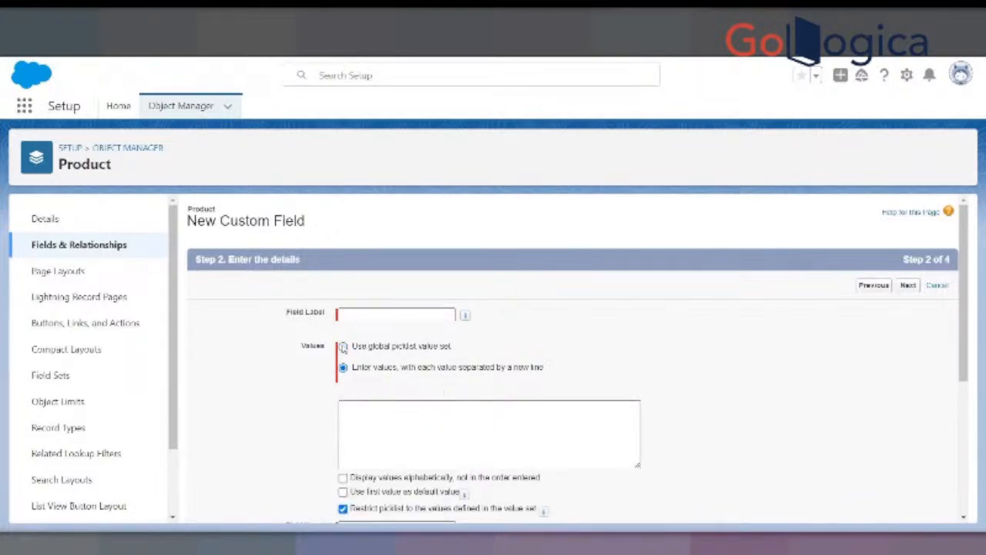
left_click(348, 403)
scroll(362, 410, "down", 3)
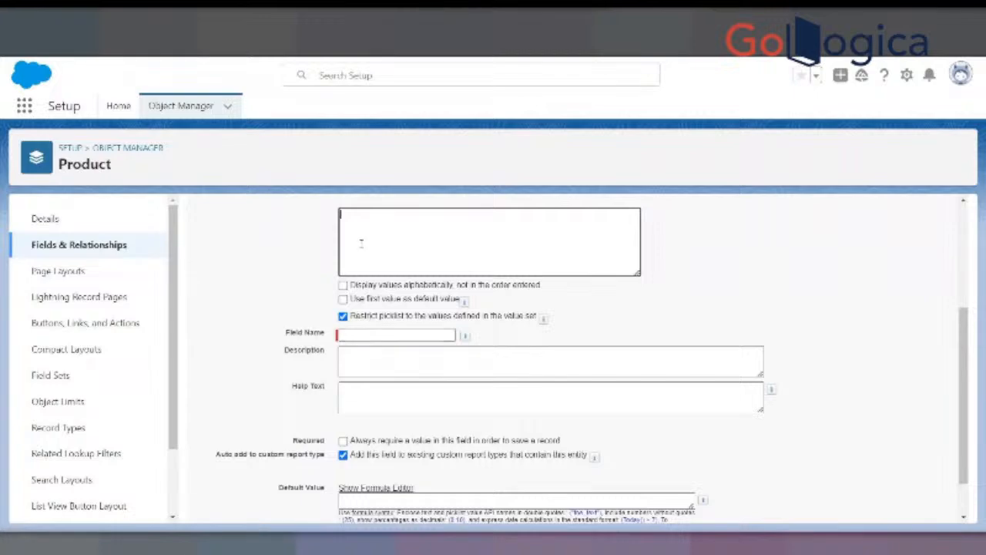
scroll(362, 246, "down", 1)
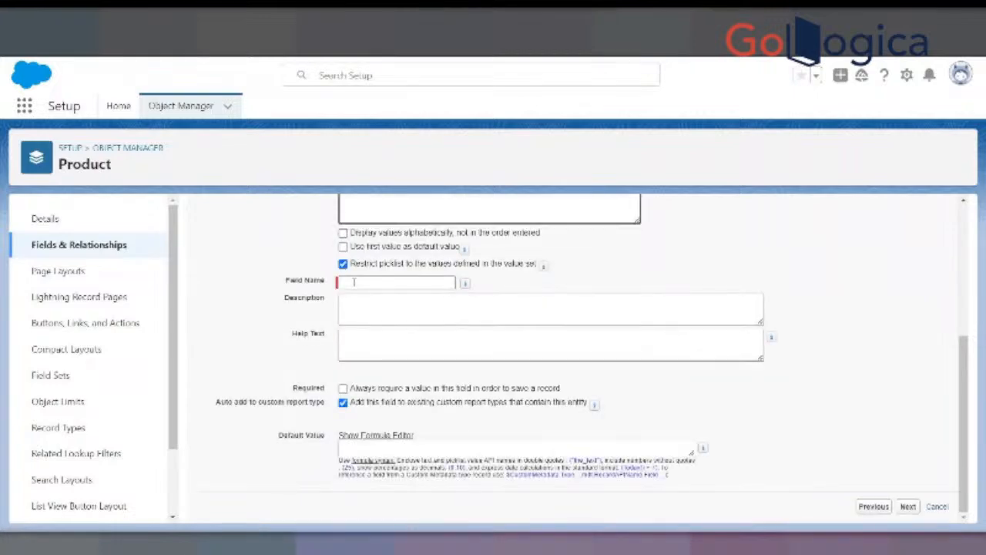
scroll(895, 450, "up", 4)
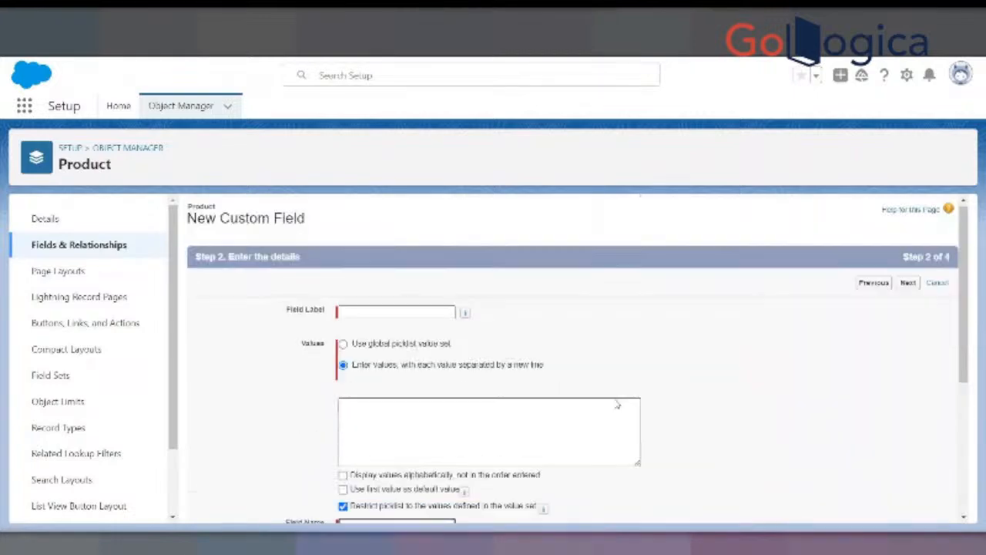
left_click(114, 246)
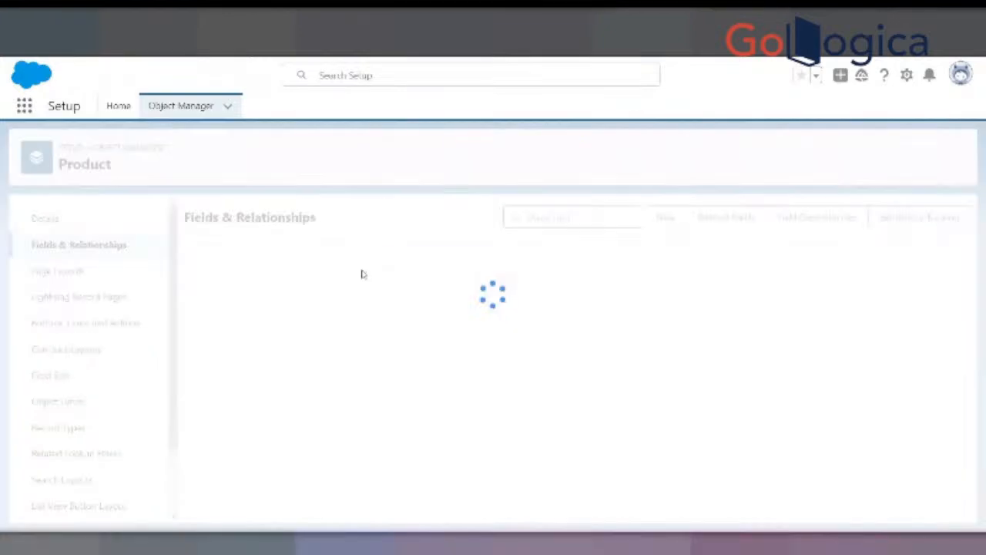
- Search the Product object's fields for "product family ty" and open the Product Family Type field
left_click(547, 217)
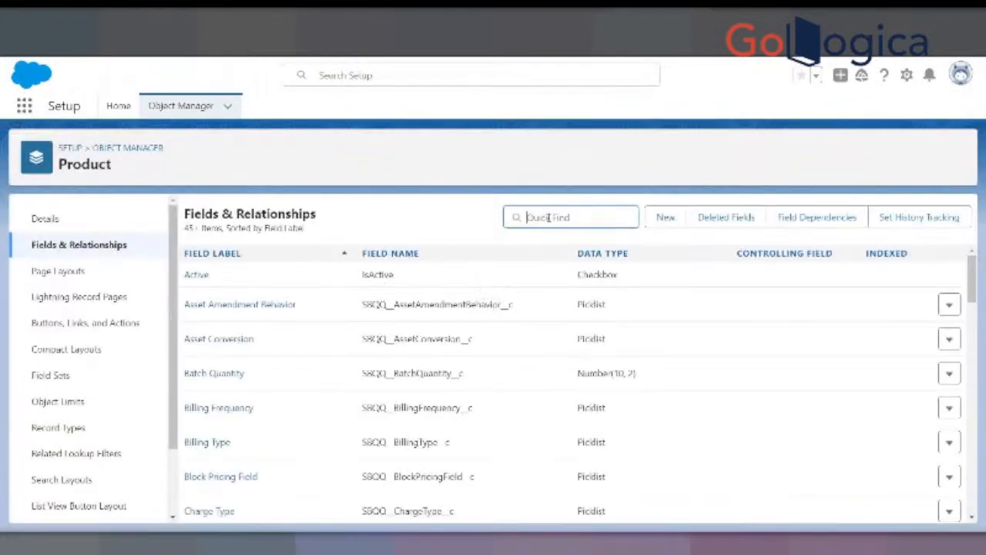
type("pr")
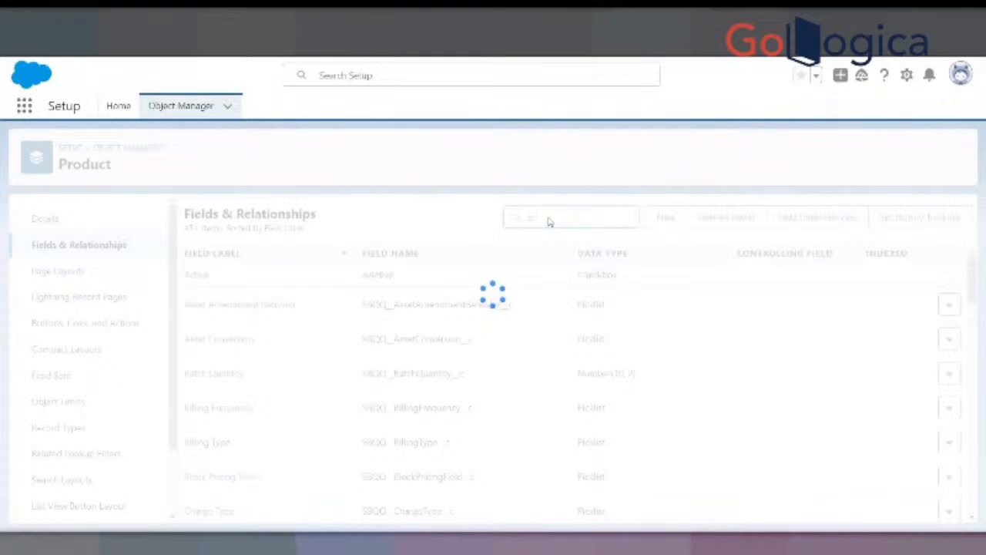
type("oduct")
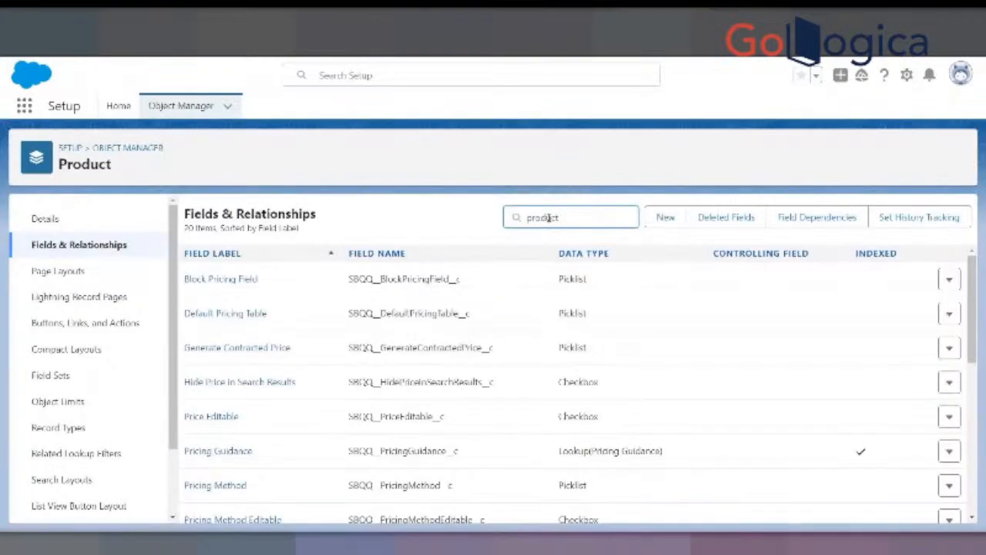
type(" fam")
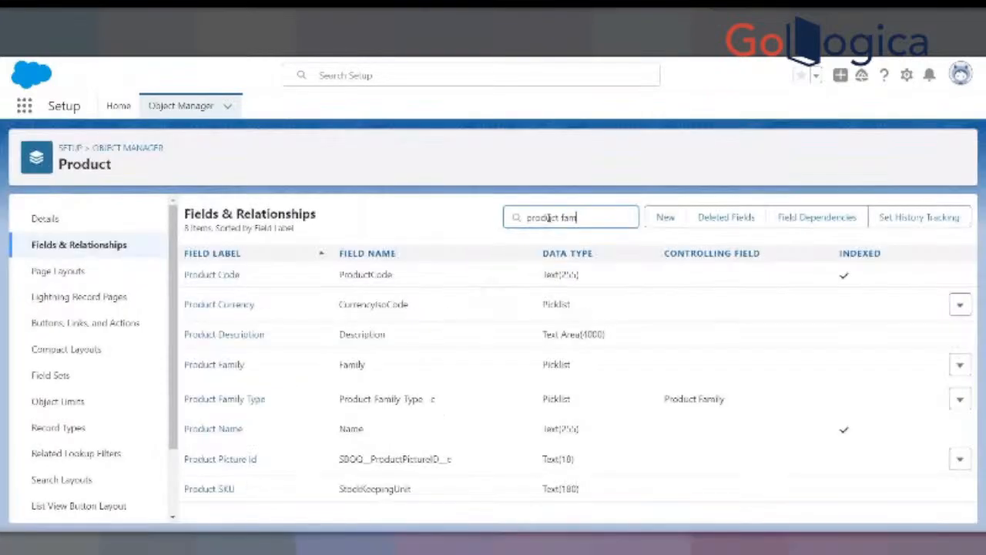
type("ily ty")
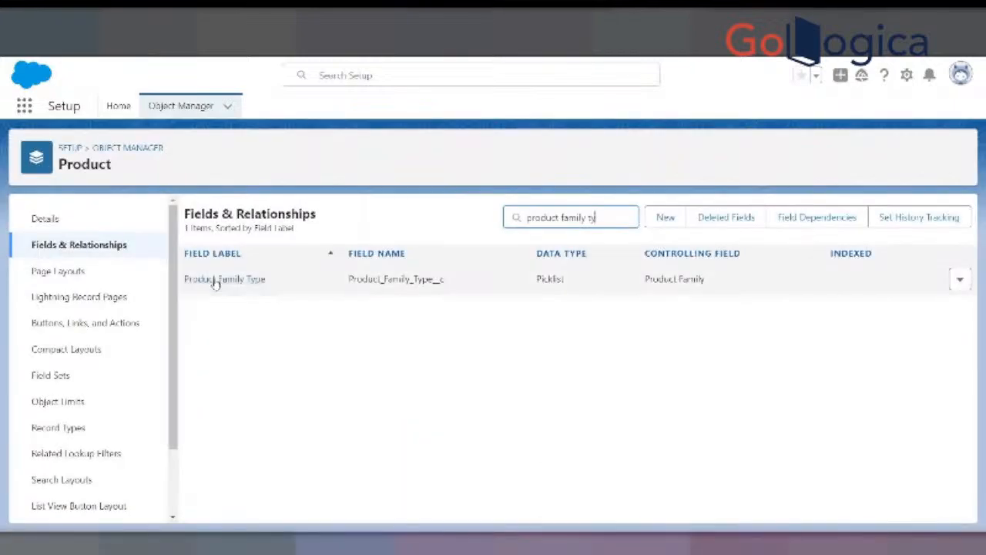
left_click(216, 282)
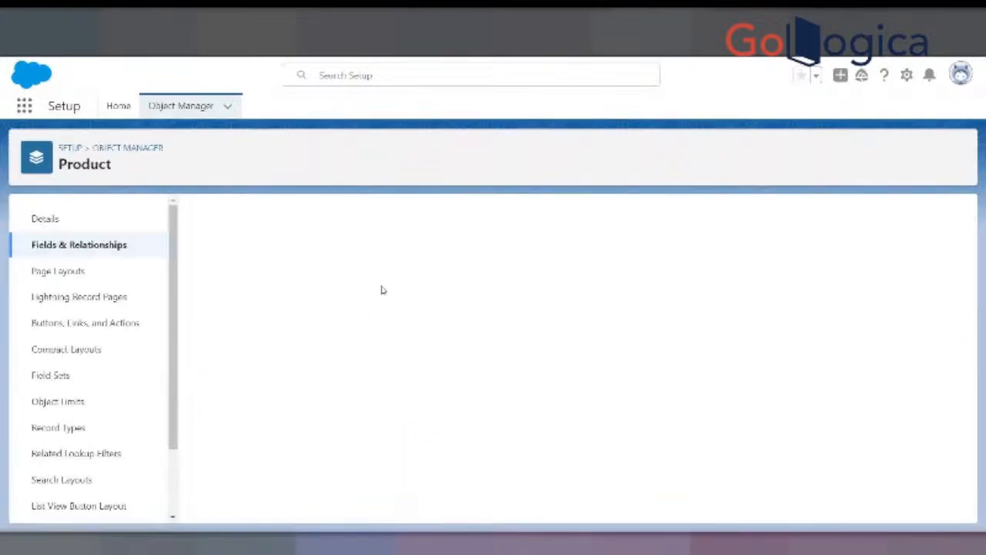
- Review the Product Family Type picklist values and compare them with the Product Family list on the Guided Selling slide in Google Slides
scroll(431, 326, "down", 10)
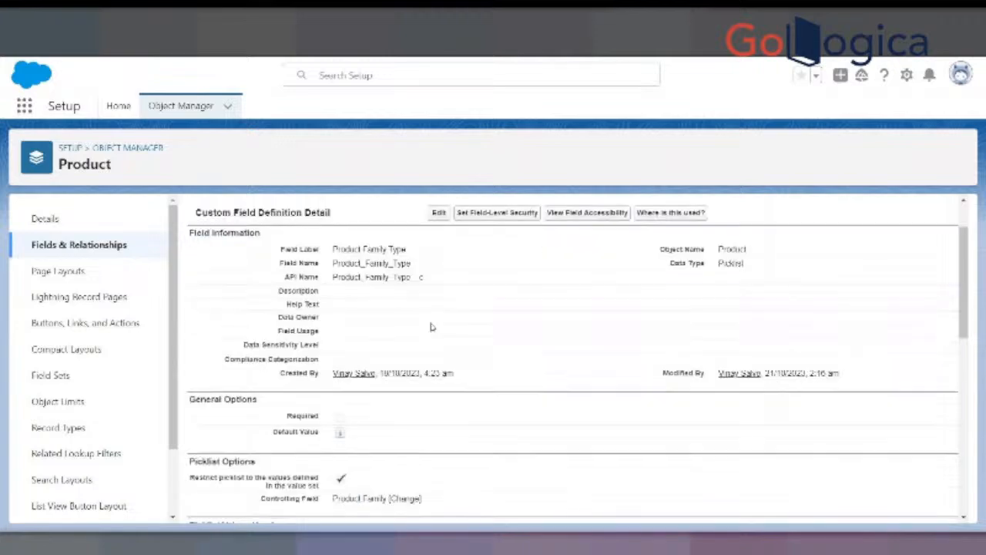
scroll(435, 327, "down", 3)
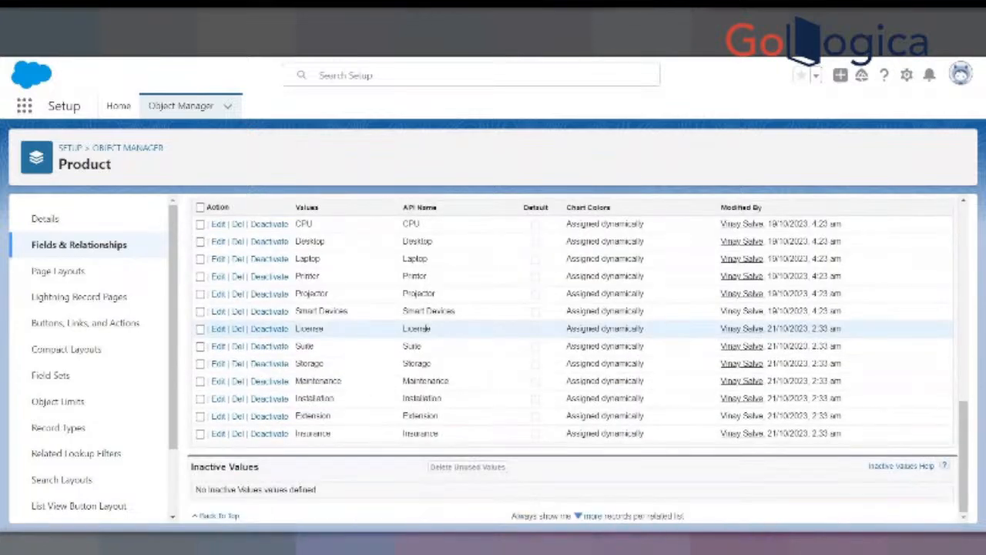
scroll(416, 339, "up", 3)
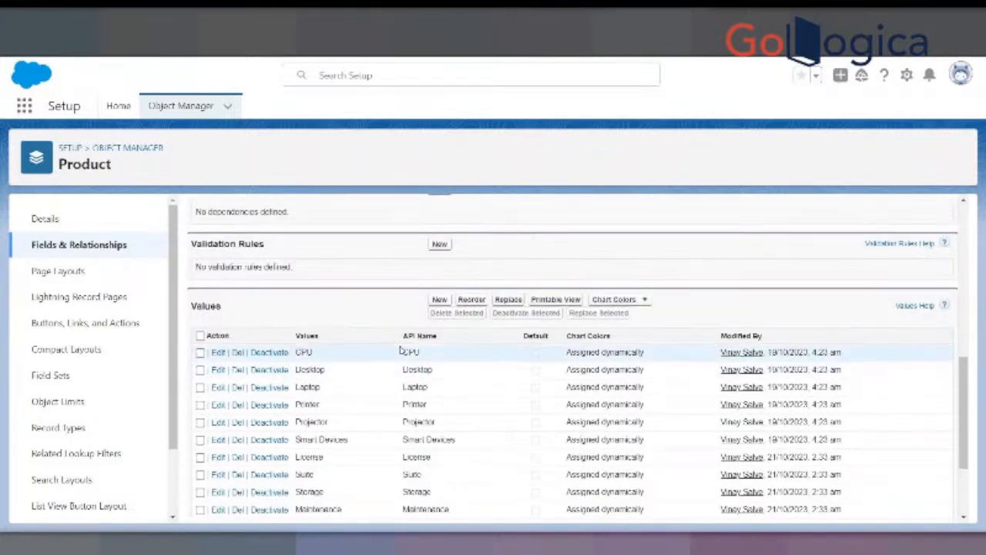
scroll(395, 408, "down", 1)
scroll(395, 408, "down", 1)
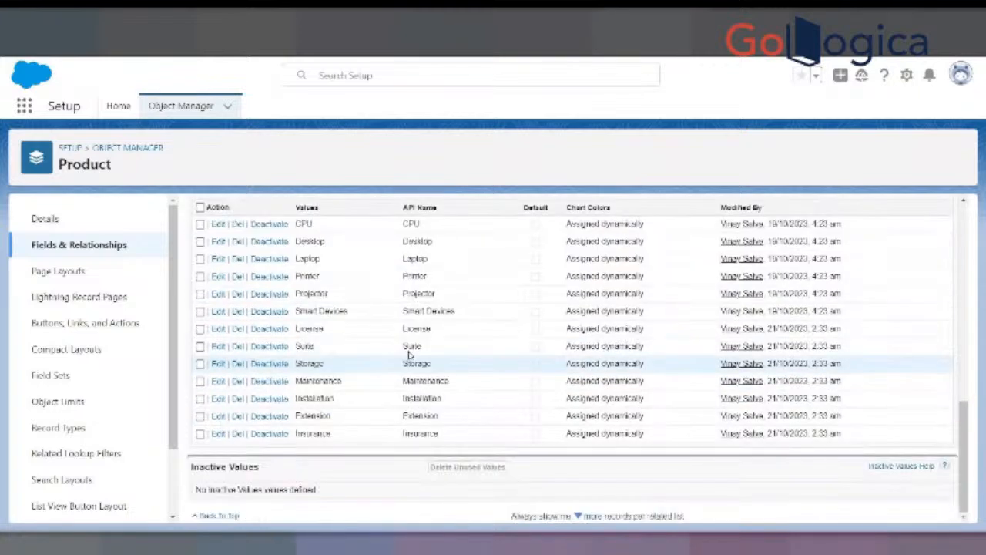
scroll(443, 324, "up", 2)
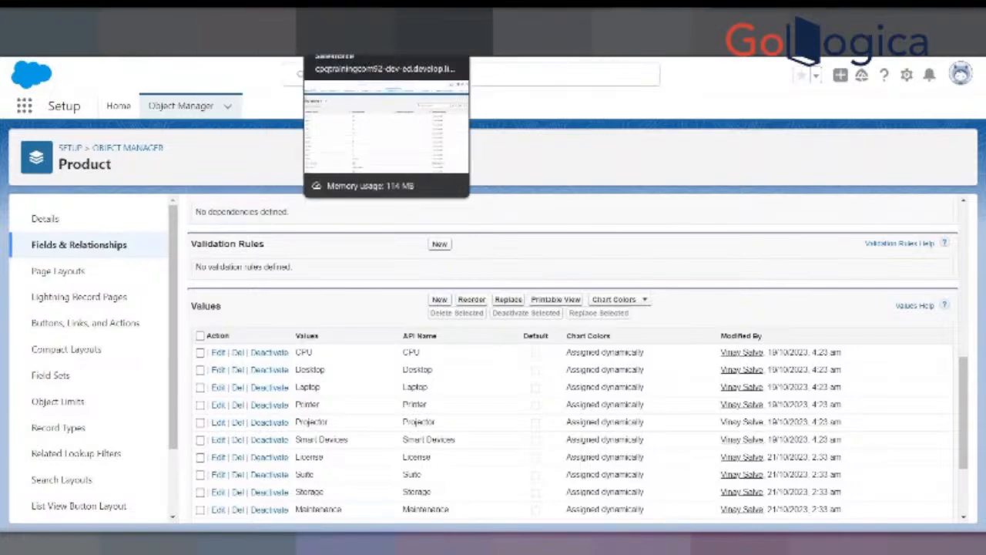
left_click(347, 22)
left_click(464, 266)
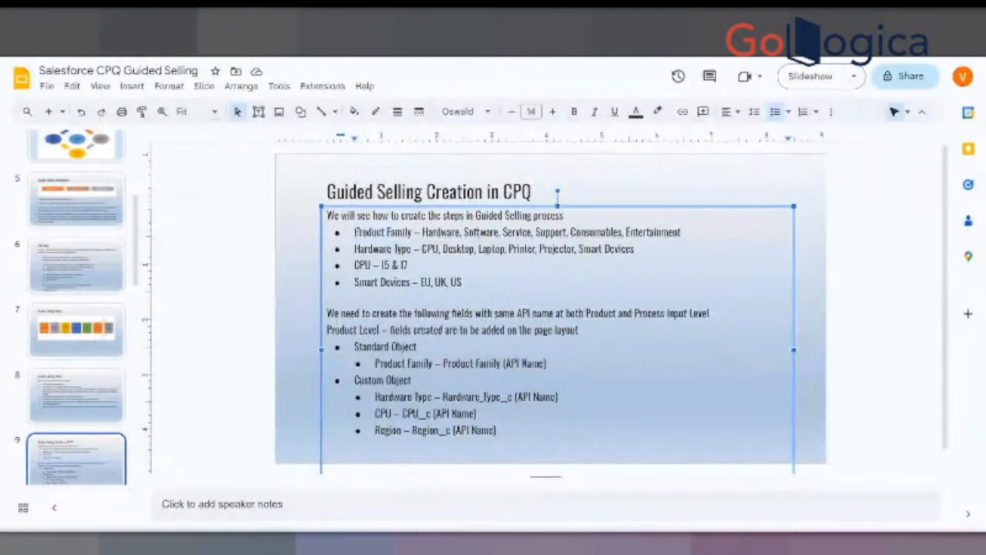
left_click_drag(422, 231, 669, 233)
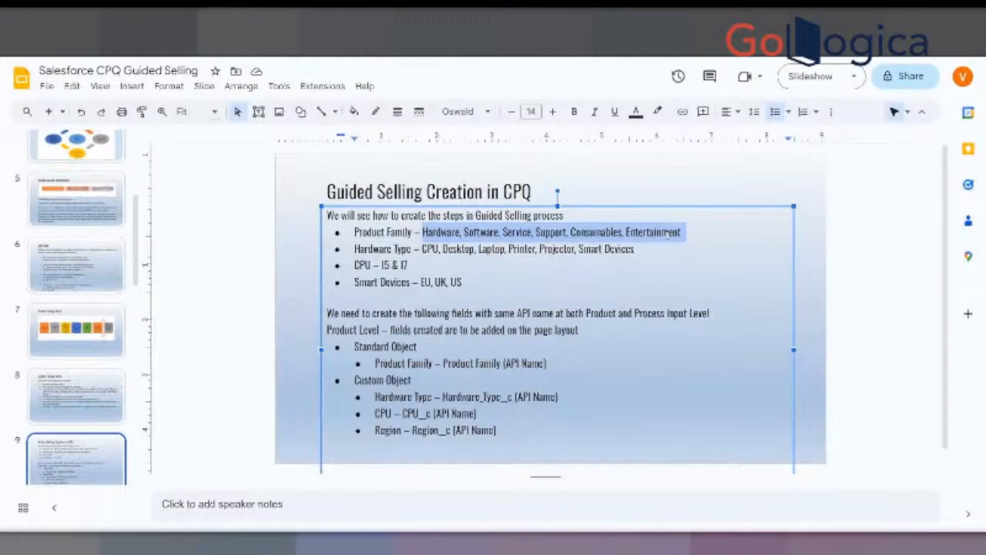
left_click(497, 23)
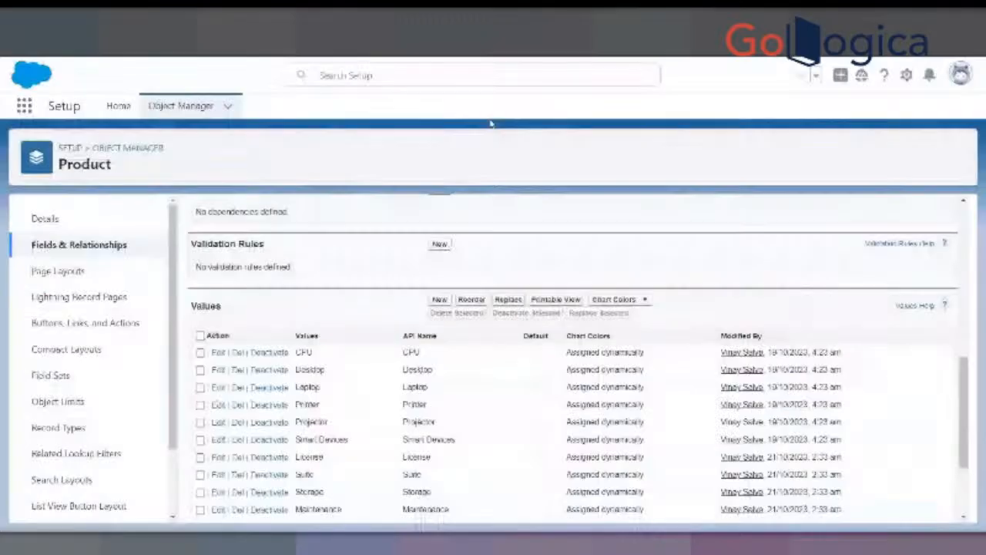
- Start adding picklist values to Product Family Type, entering Men and Women on separate lines
left_click(440, 300)
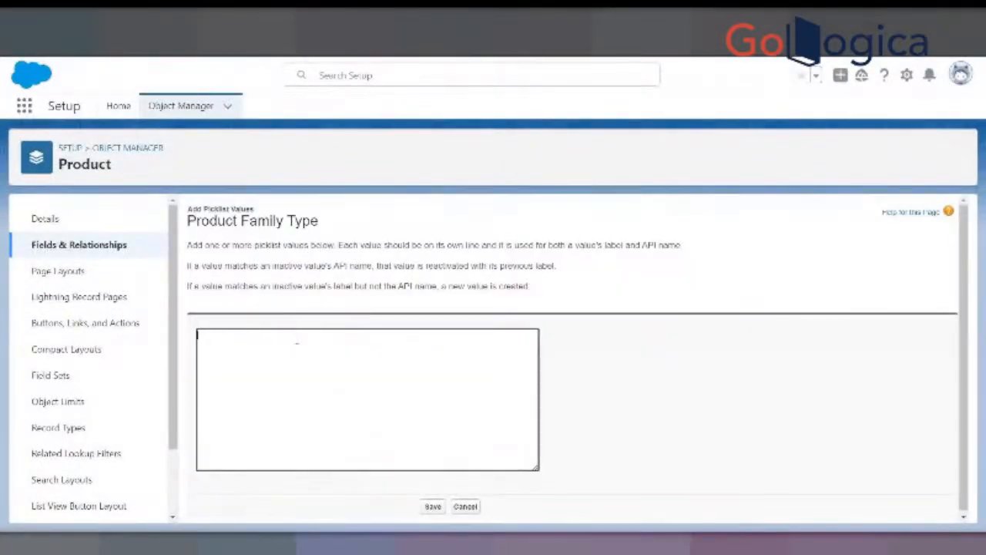
type("Mens")
key("Return")
type("Women")
key("Return")
key("Up")
key("Up")
key("End")
key("BackSpace")
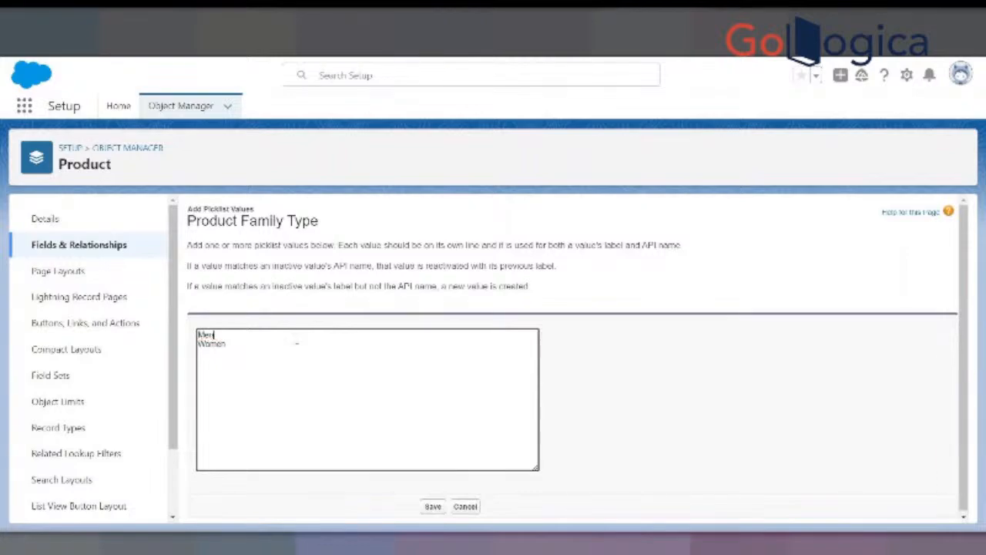
- Enter Kids Children on the line below Women and save the new Product Family Type values
key("Down")
key("Down")
type("Kids Children")
left_click(434, 506)
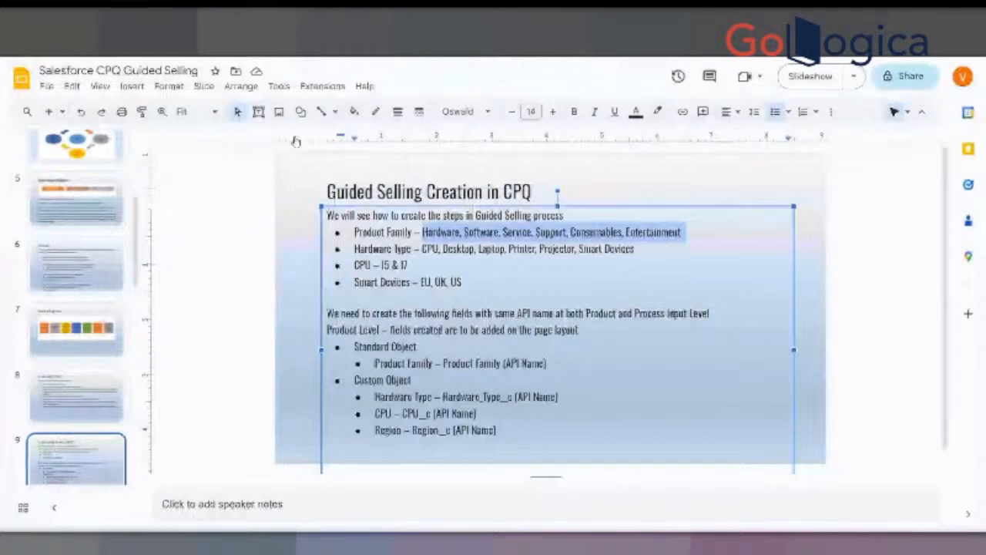
- Switch to the Google Slides deck and review the Product Family and Hardware Type lines on the Guided Selling Creation slide
left_click_drag(354, 232, 412, 232)
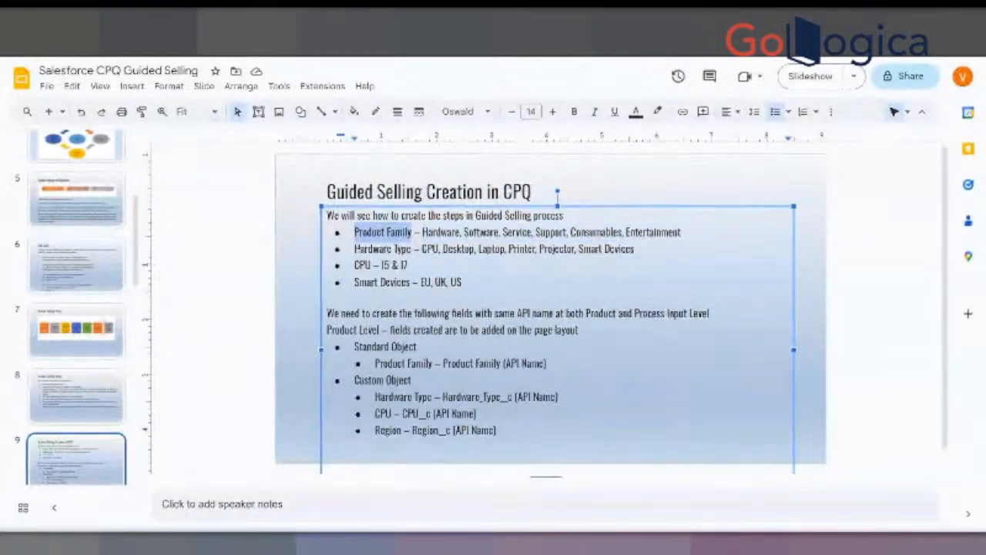
left_click_drag(355, 248, 454, 232)
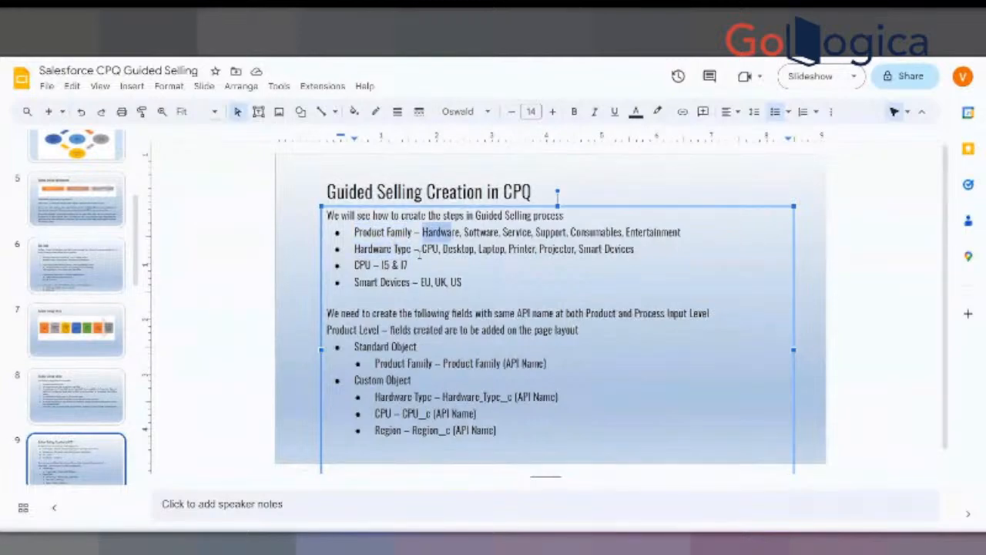
left_click(411, 249)
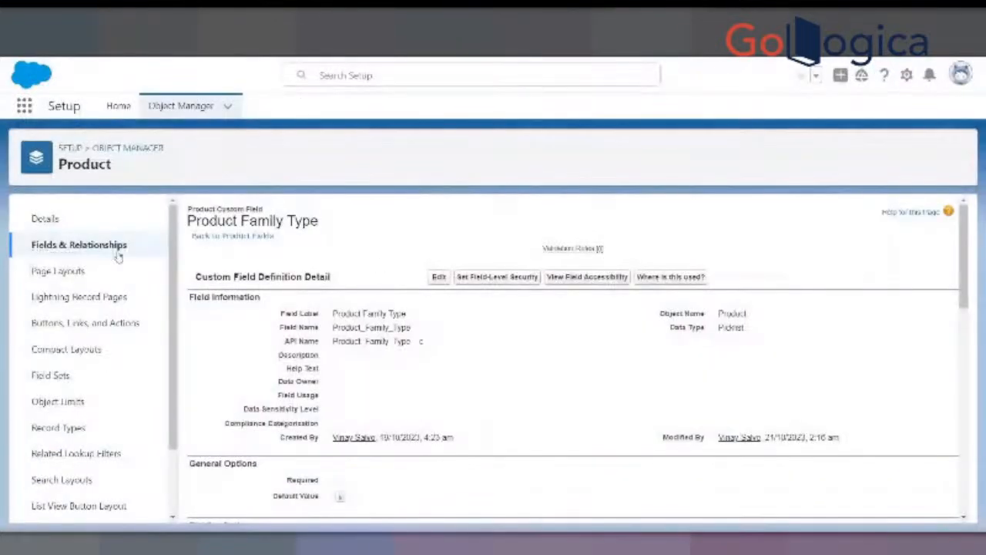
- Return to the Product object's fields in Salesforce Setup, search for "Hard" and clear the search
left_click(93, 245)
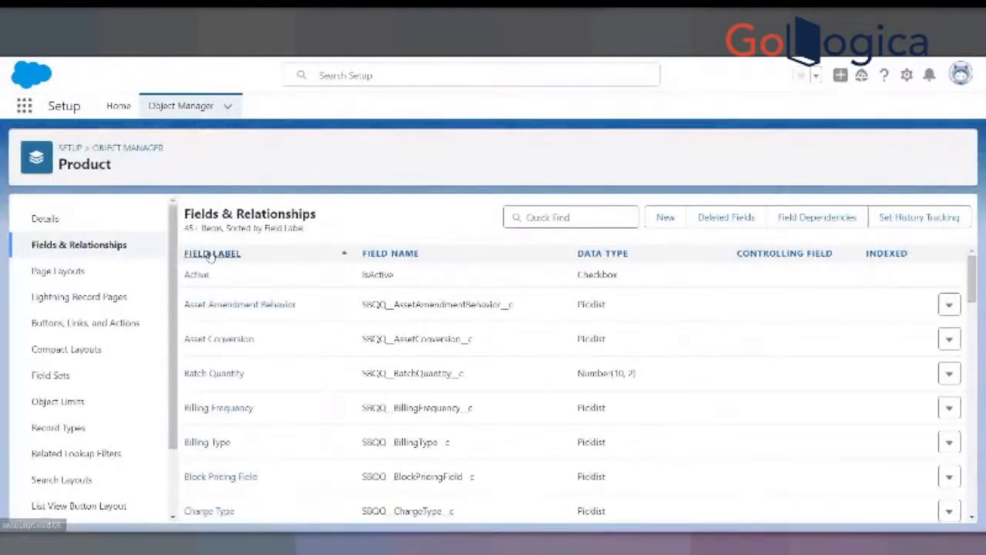
left_click(539, 217)
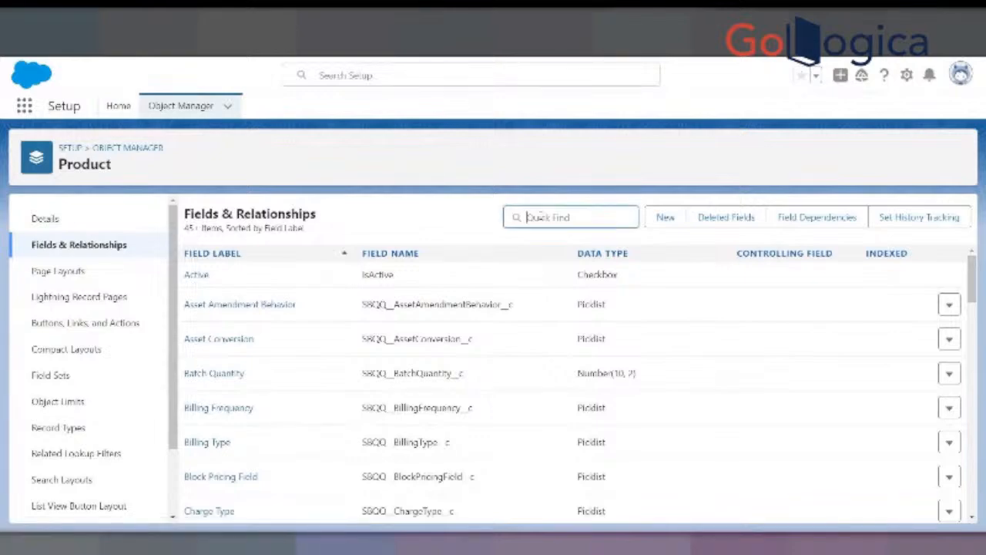
type("Hard")
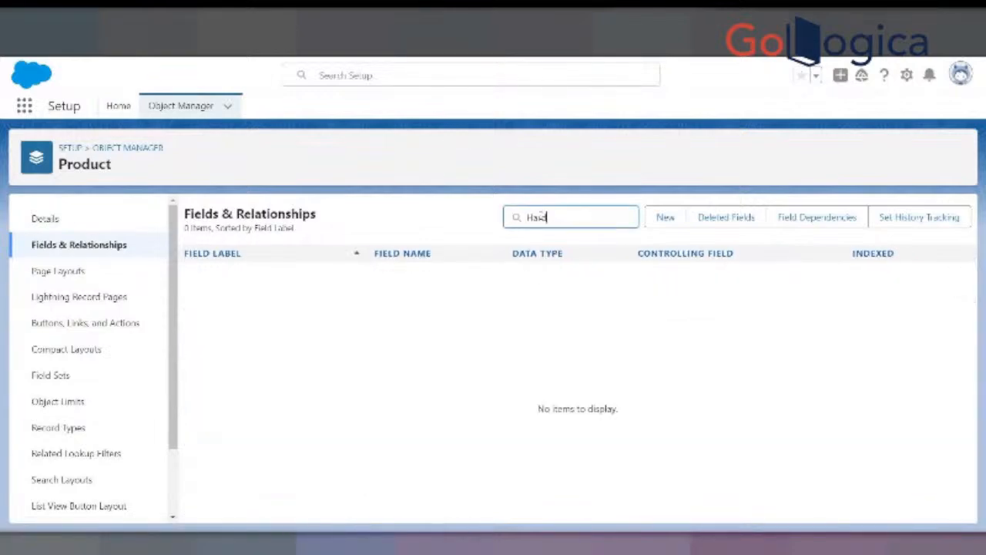
key("BackSpace")
key("BackSpace")
key("BackSpace")
key("BackSpace")
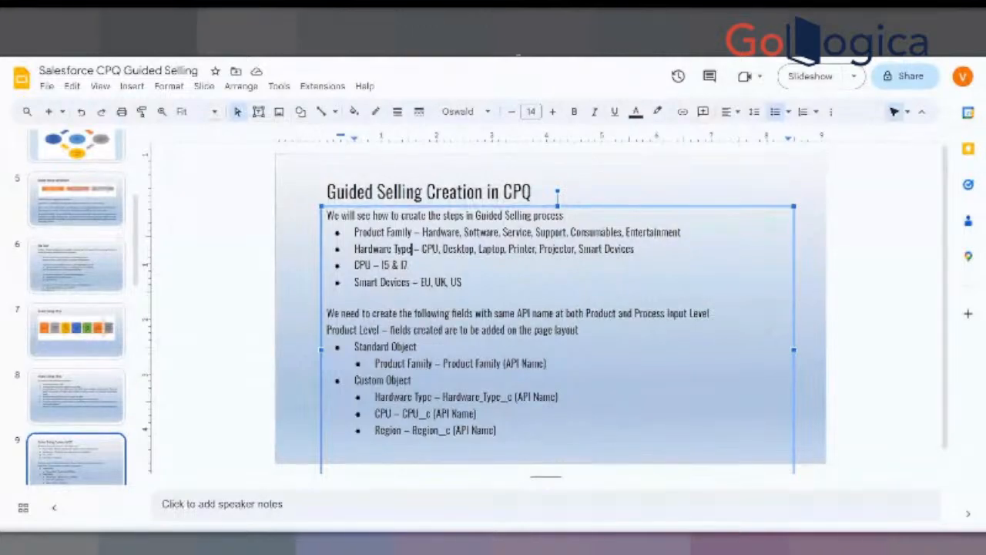
- Check the CPU field on the Smart Watch product record and return to the Product object's field list
key("alt+Tab")
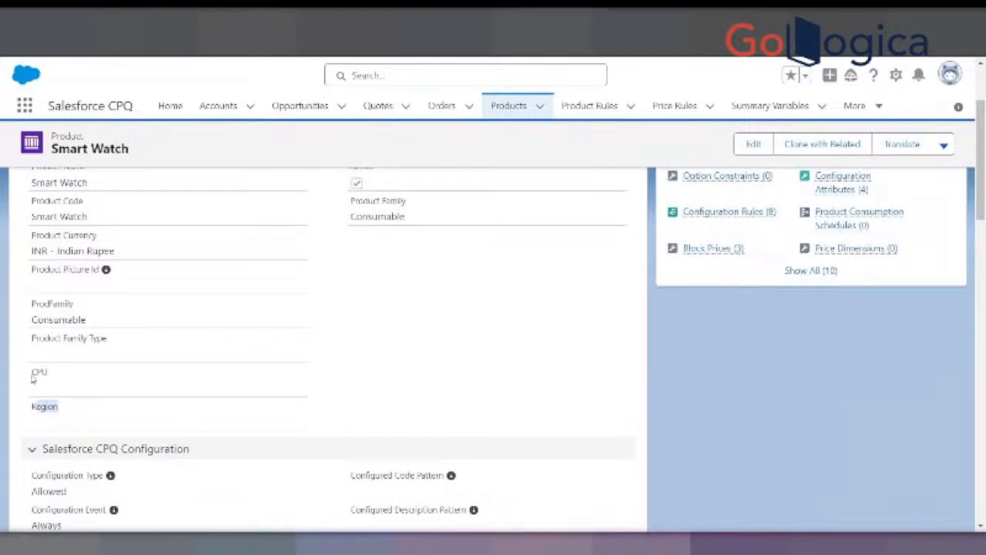
left_click_drag(32, 373, 48, 372)
left_click(370, 20)
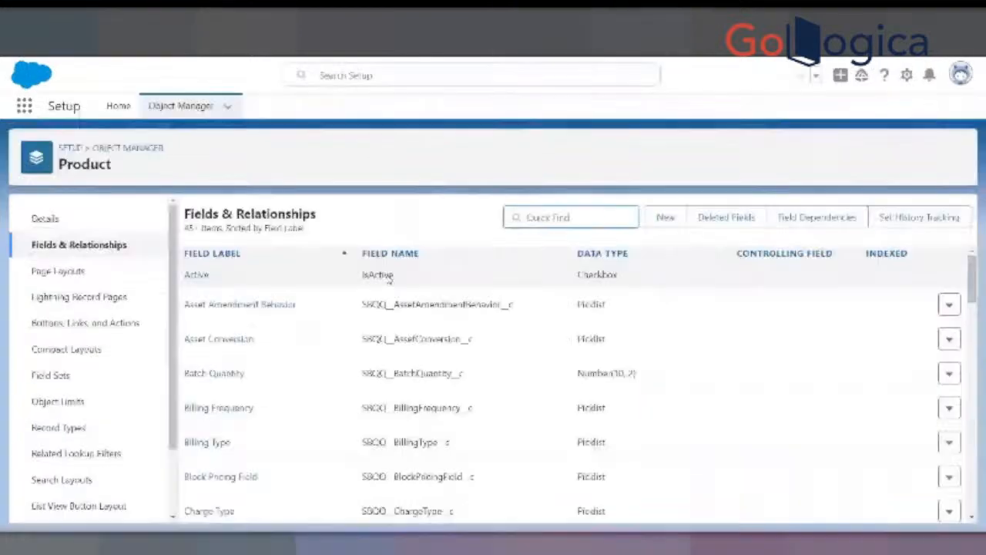
- Search the Product fields for CPU, review that field's picklist values and return to the Smart Watch record
left_click(575, 213)
type("CP")
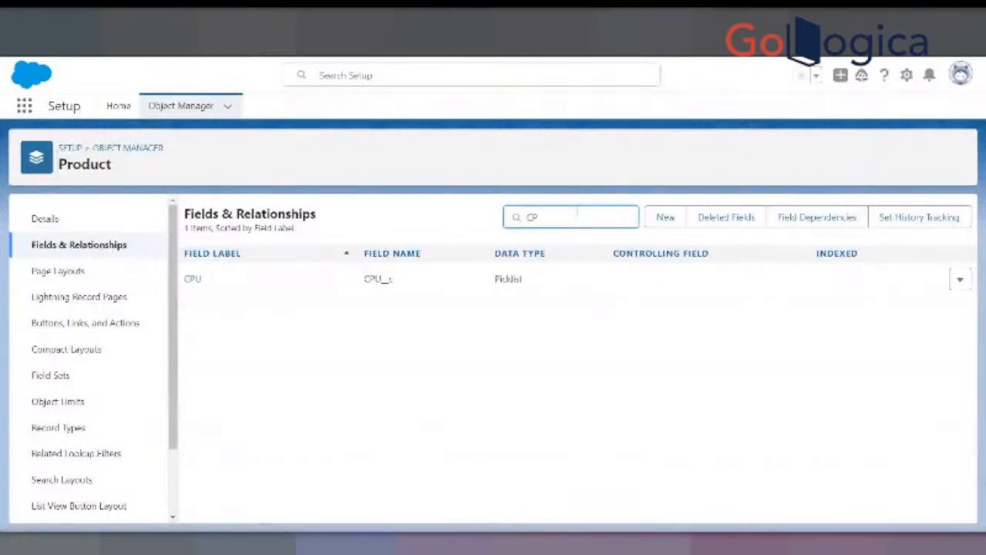
type("U")
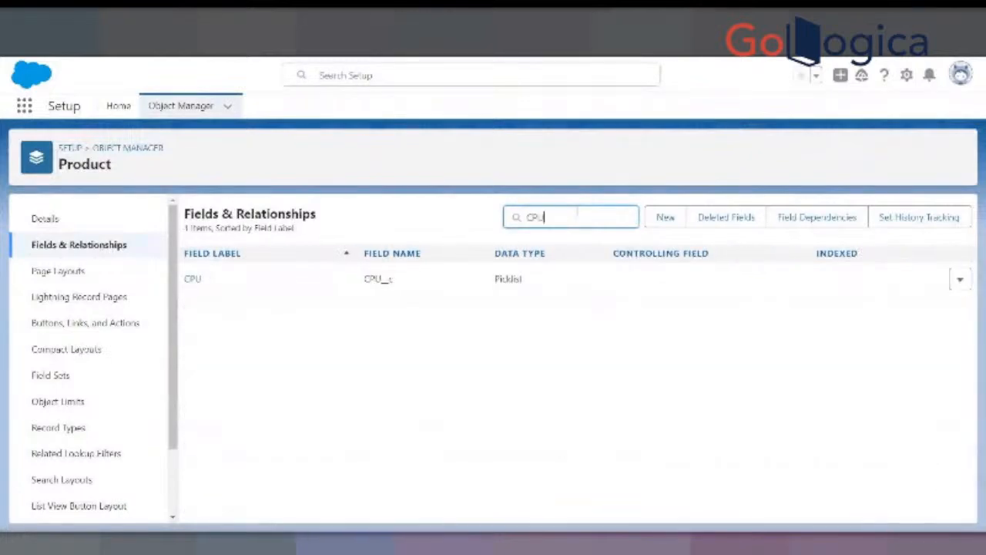
left_click(193, 281)
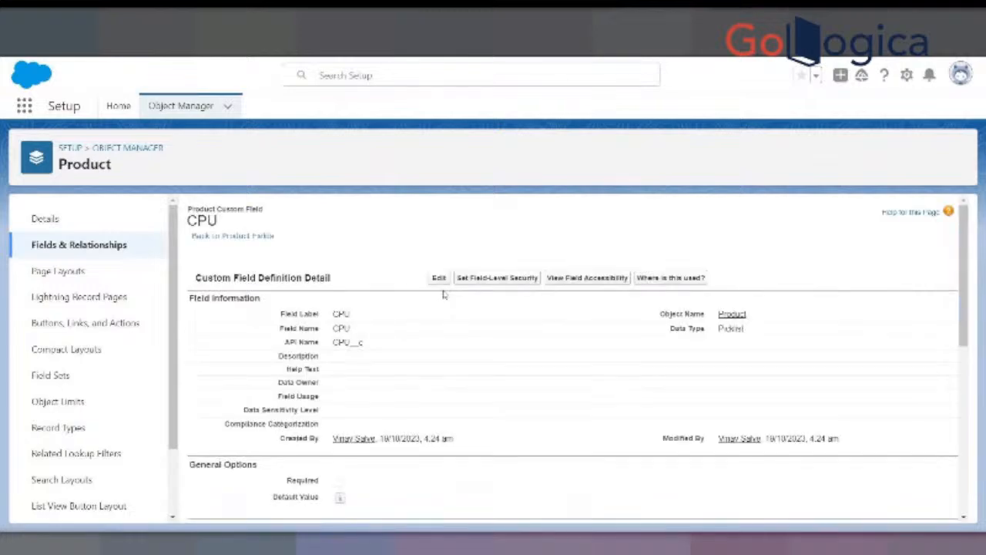
scroll(438, 314, "down", 1)
scroll(438, 314, "down", 5)
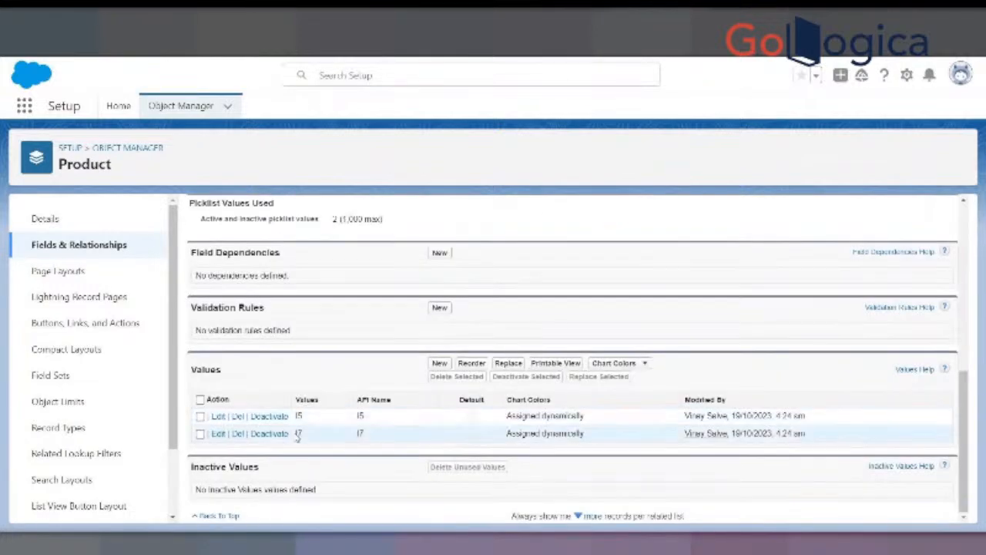
left_click(339, 31)
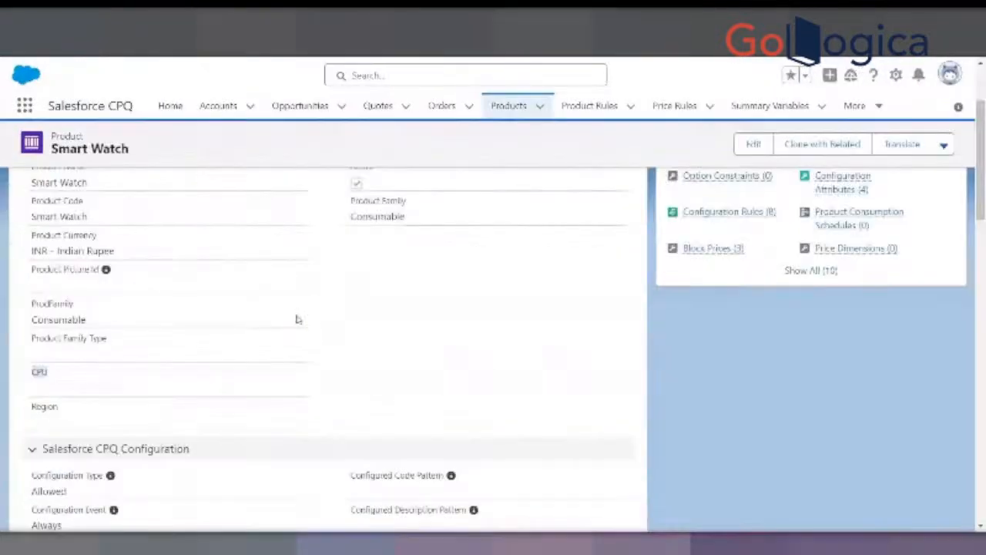
- Check the ProdFamily value and the Product Family Type field on the Smart Watch product record
left_click(128, 355)
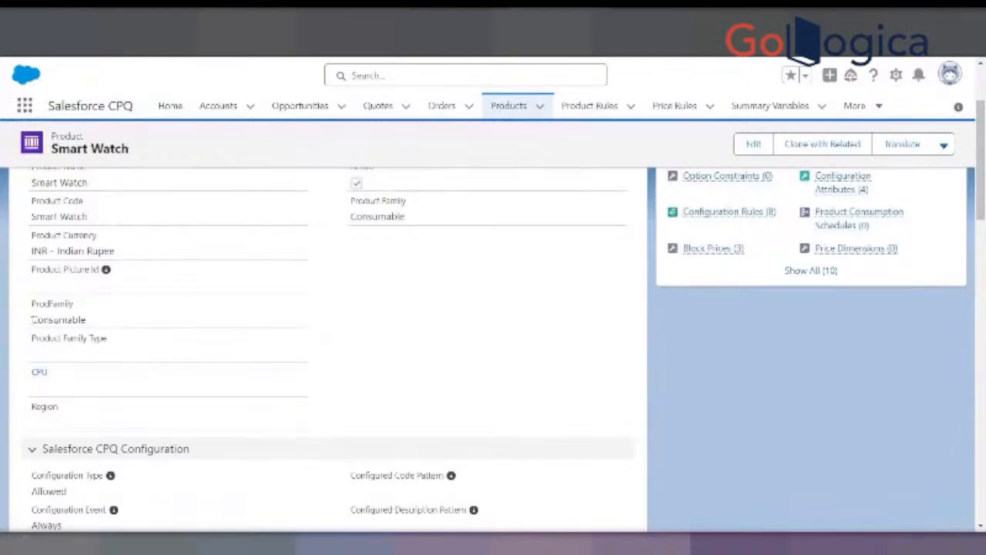
left_click_drag(32, 319, 97, 319)
scroll(268, 290, "up", 1)
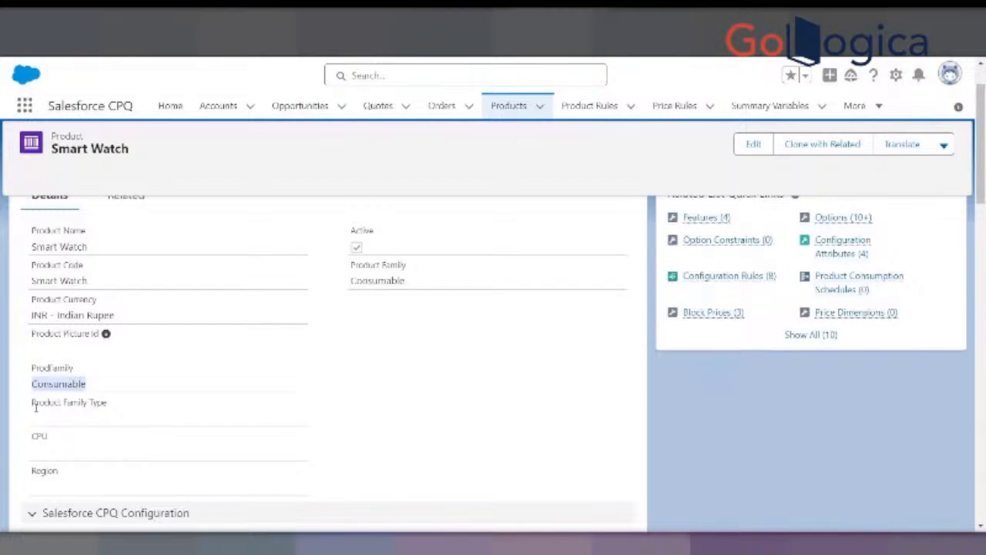
left_click_drag(33, 404, 126, 402)
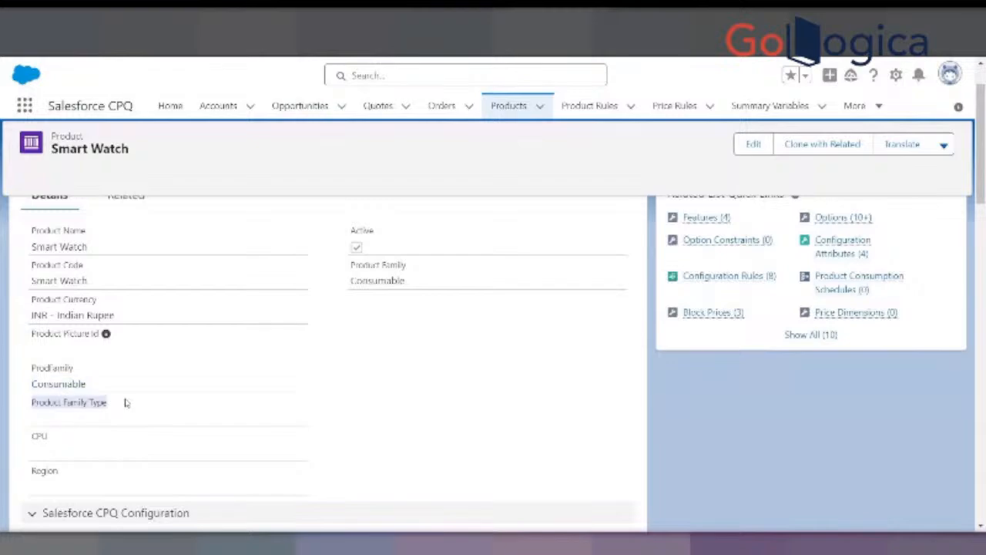
- Switch to the Google Slides deck and review the values listed for Product Family and Hardware Type
left_click(248, 309)
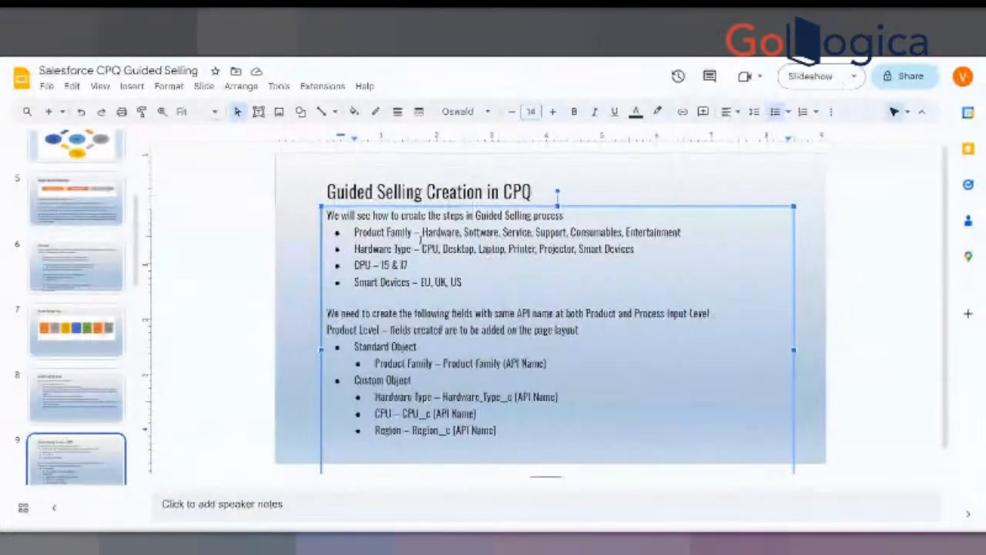
left_click_drag(421, 238, 579, 233)
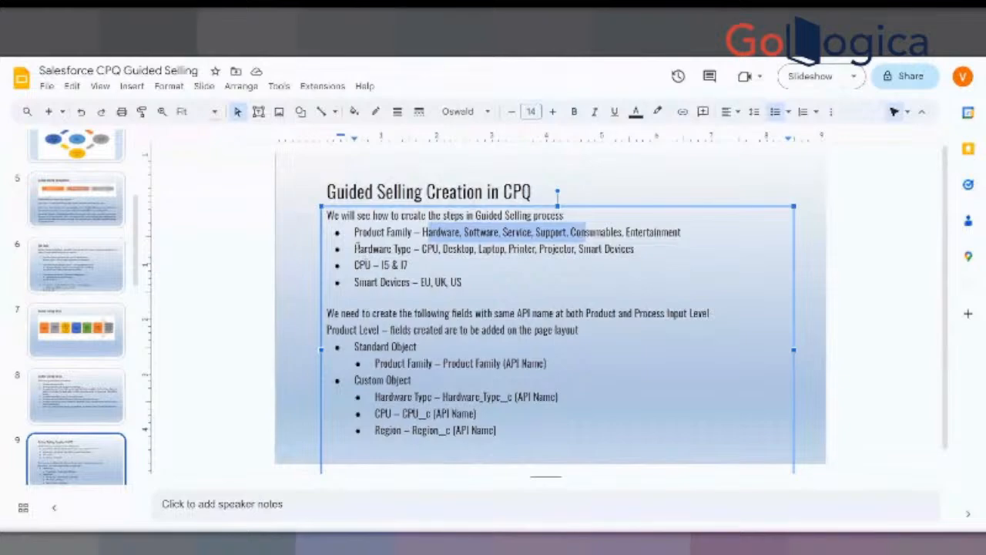
left_click_drag(355, 249, 575, 252)
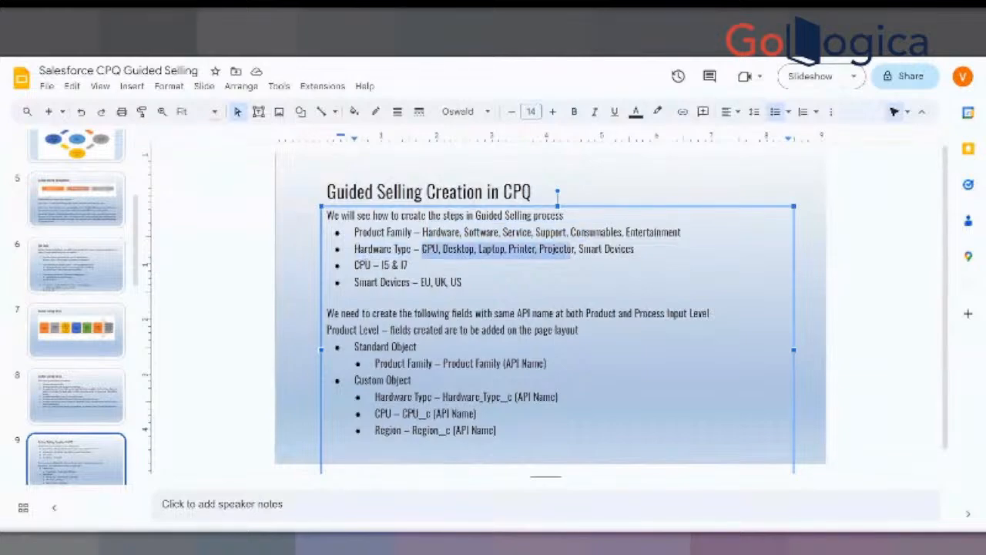
- Switch back to Salesforce Setup and return from the CPU field to the Product object's field list
left_click(247, 17)
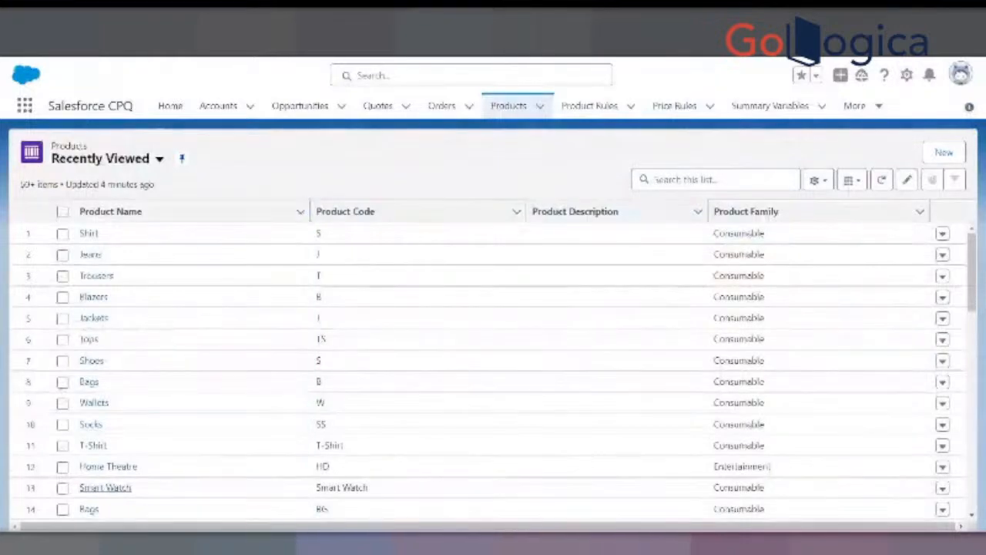
left_click(331, 17)
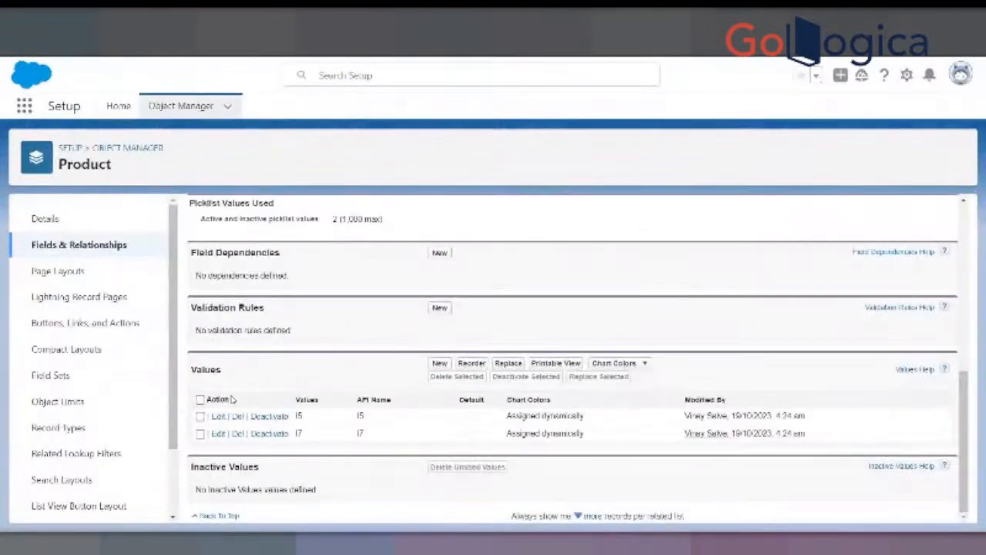
scroll(232, 399, "up", 10)
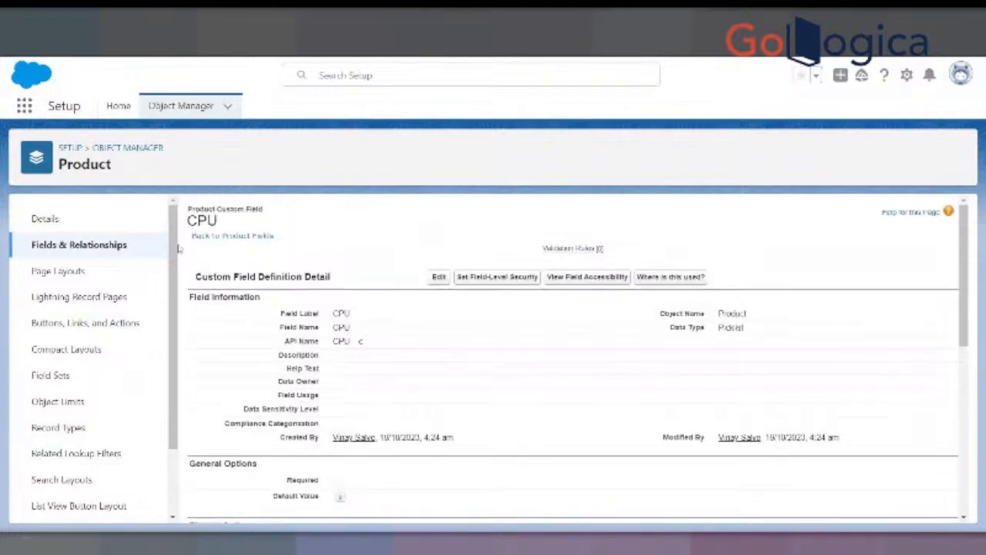
left_click(110, 248)
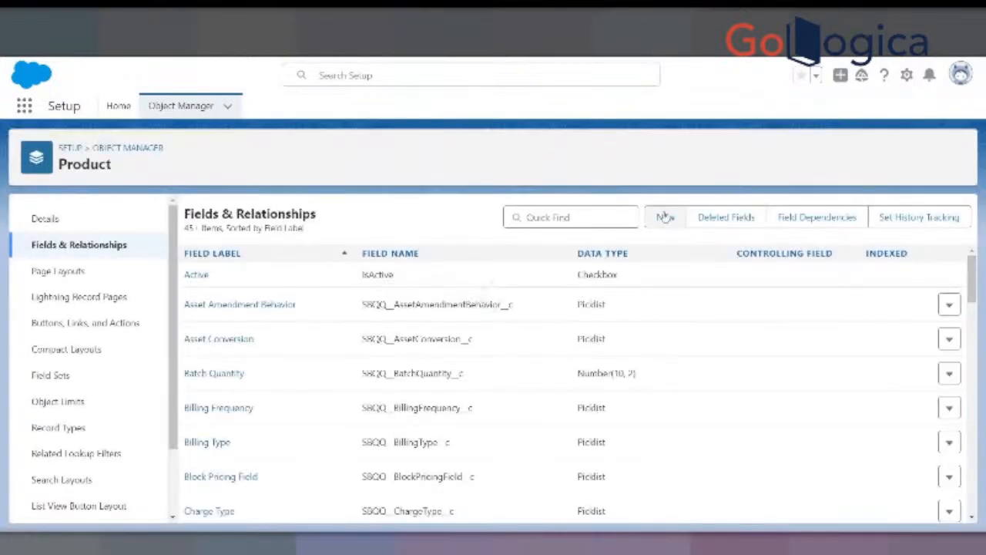
- Start a new custom field on the Product object with the Picklist data type and proceed to its details
left_click(665, 216)
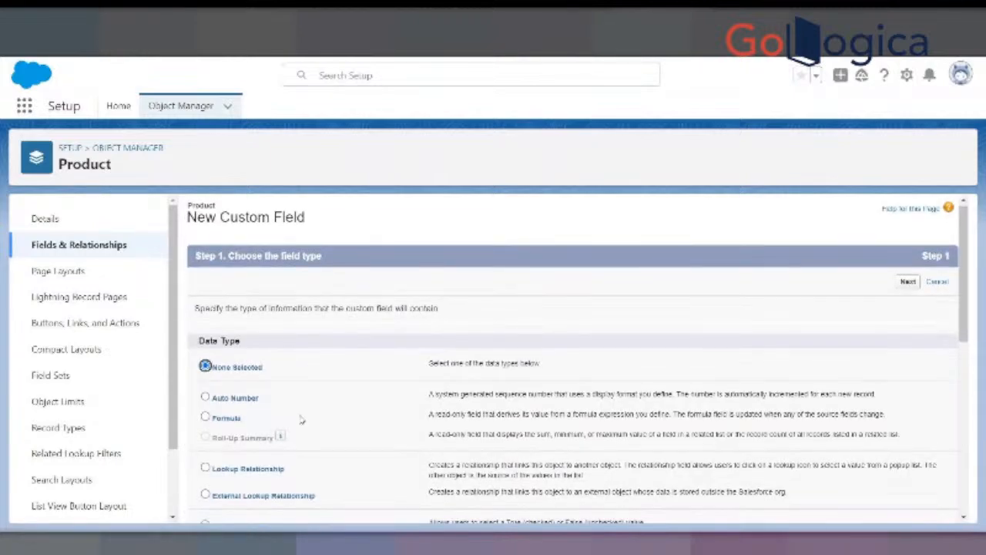
scroll(301, 419, "down", 5)
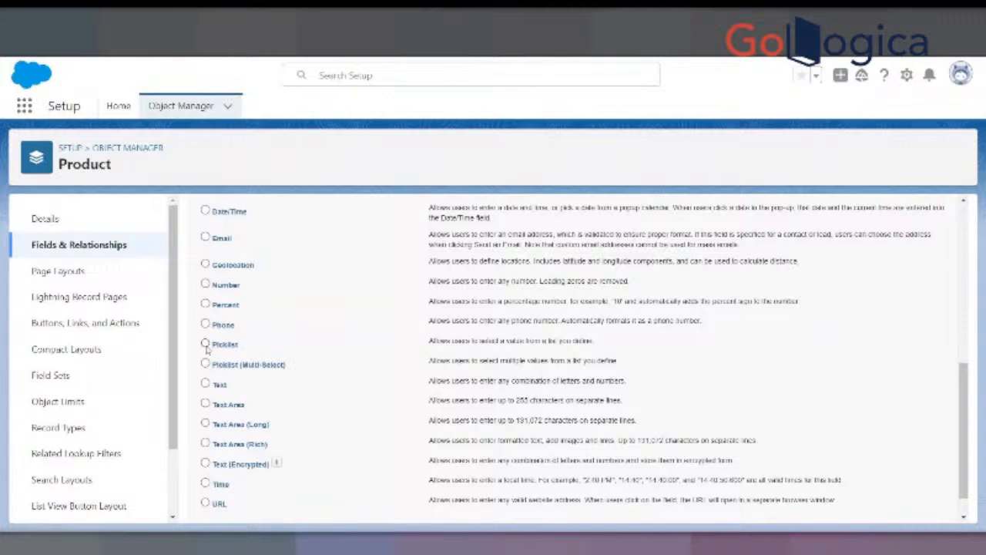
left_click(205, 344)
scroll(346, 329, "down", 1)
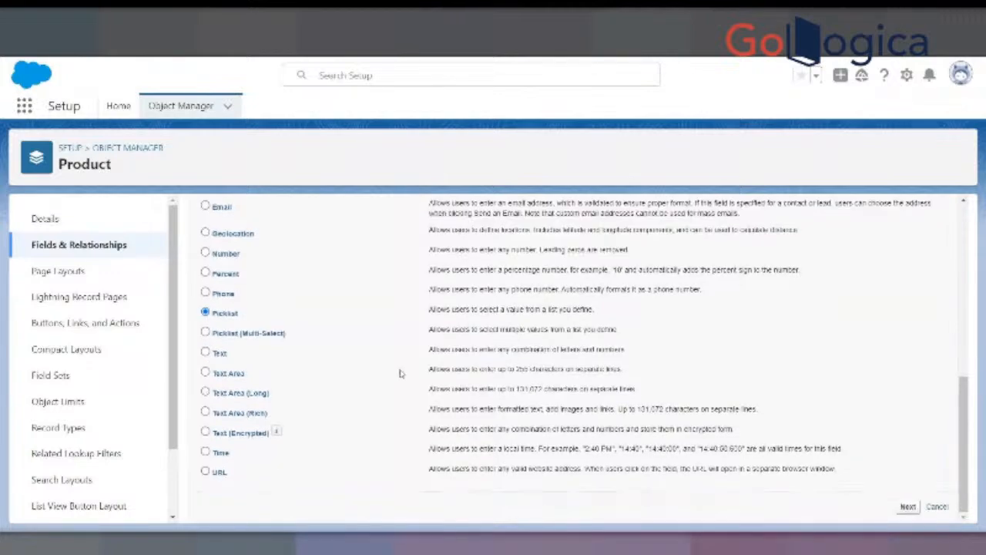
scroll(882, 272, "up", 6)
left_click(907, 284)
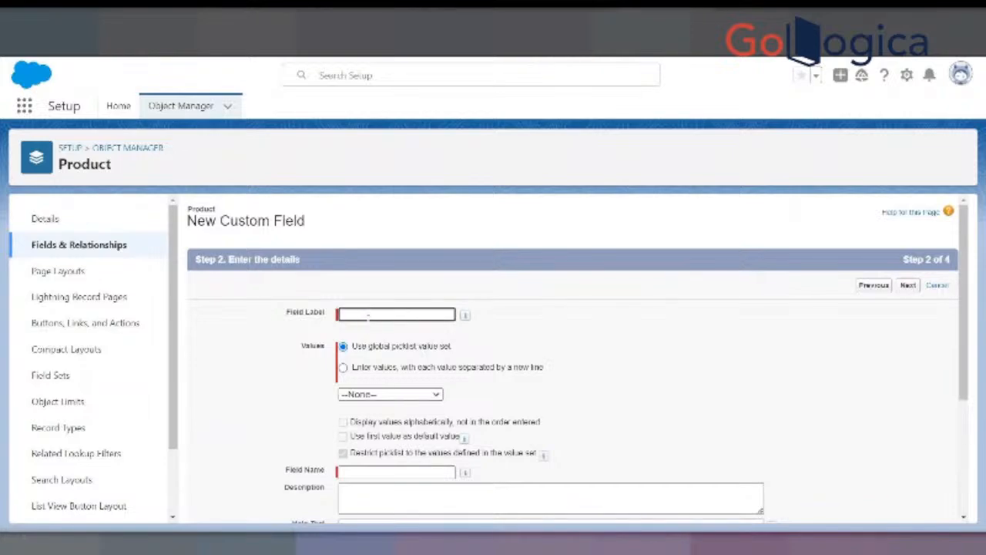
- Label the new field Men and choose to enter its values manually, one per line
type("Men")
key("Tab")
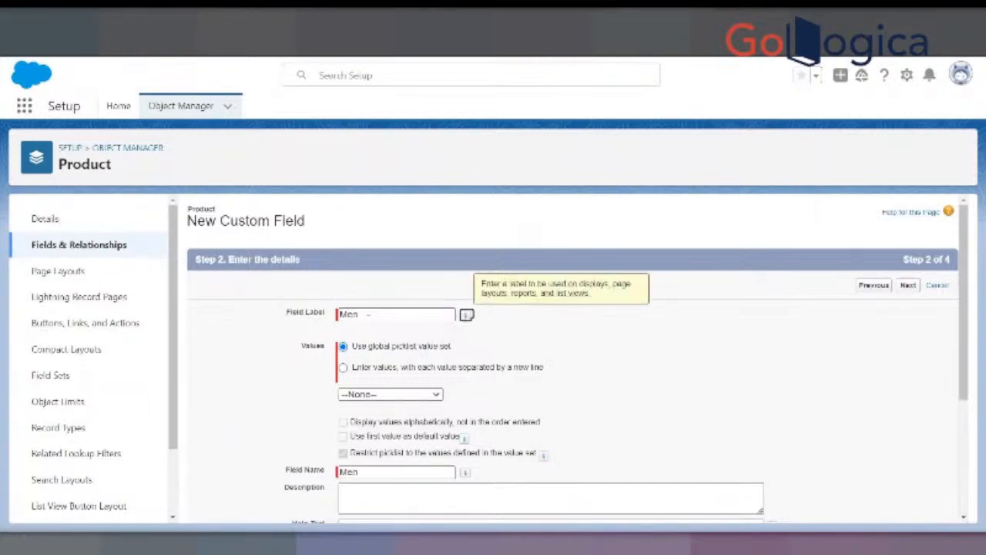
left_click(343, 367)
scroll(382, 231, "down", 3)
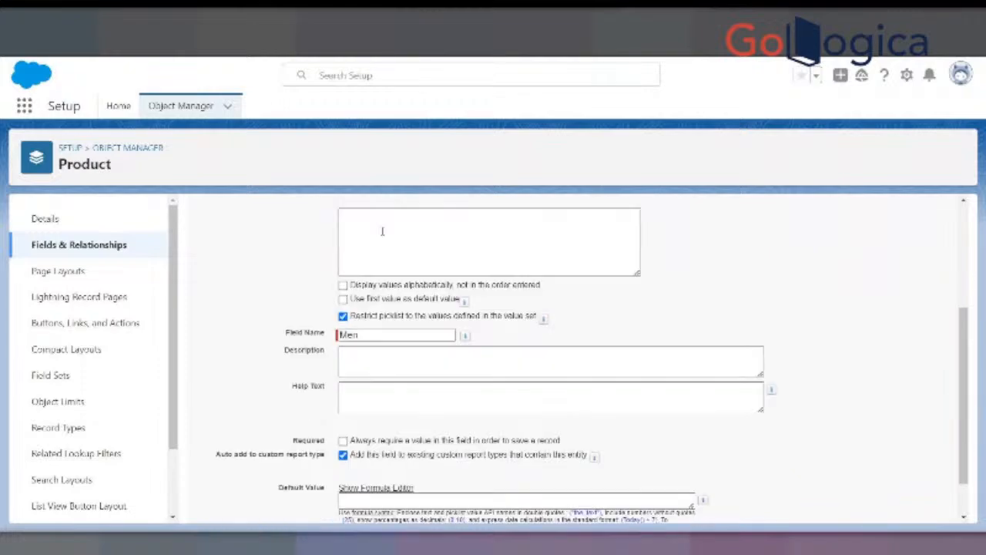
- Enter T-Shirt, Shirt and Jeans as the first picklist values of the Men field
left_click(382, 231)
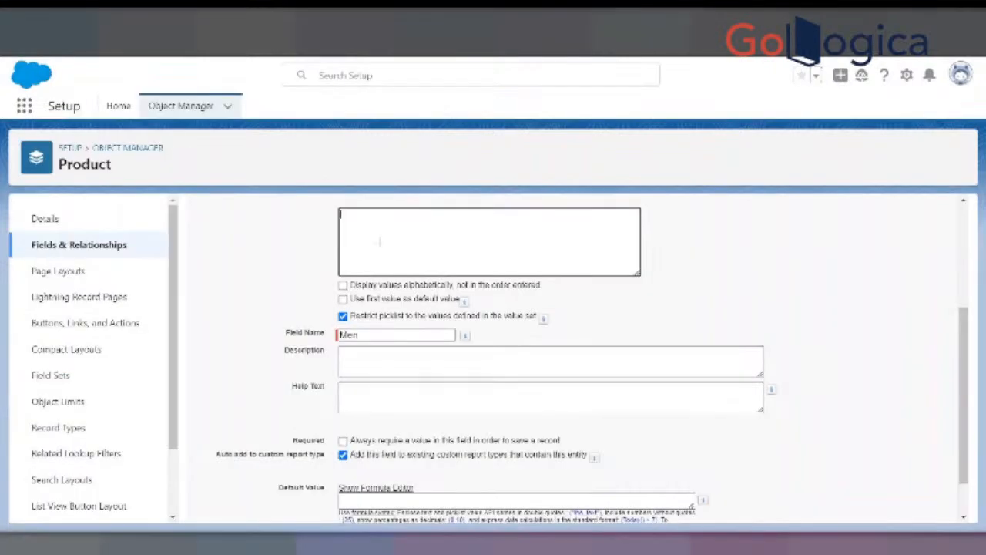
type("T-Shirt")
key("Return")
type("Shirt")
key("Return")
type("Jeans")
key("Return")
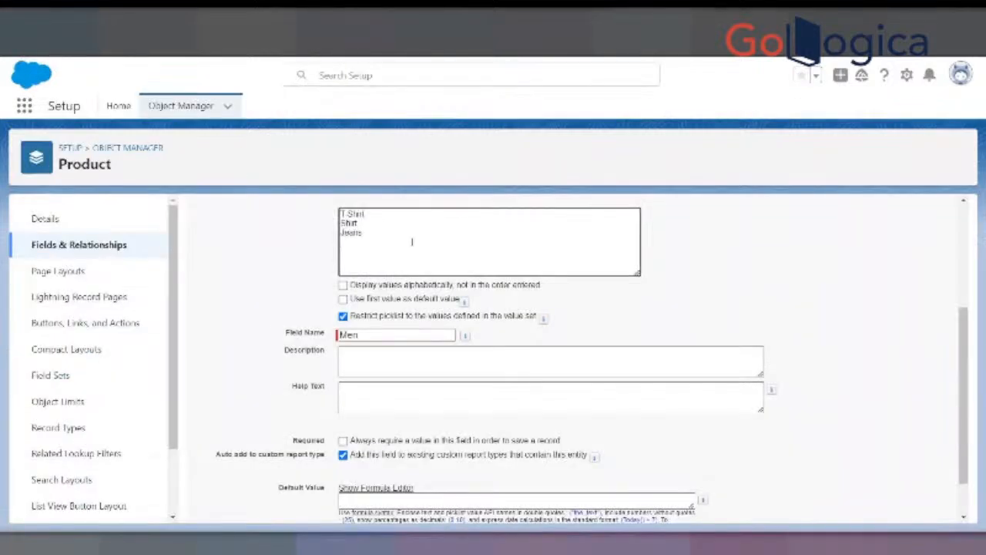
- Add Trousers and Blazers to the Men field's picklist values
type("Trousers")
key("Return")
type("Blazers")
key("Return")
- Add Jackets, Shoes and Wallets to the Men field's picklist values and copy the whole list
type("Jacke")
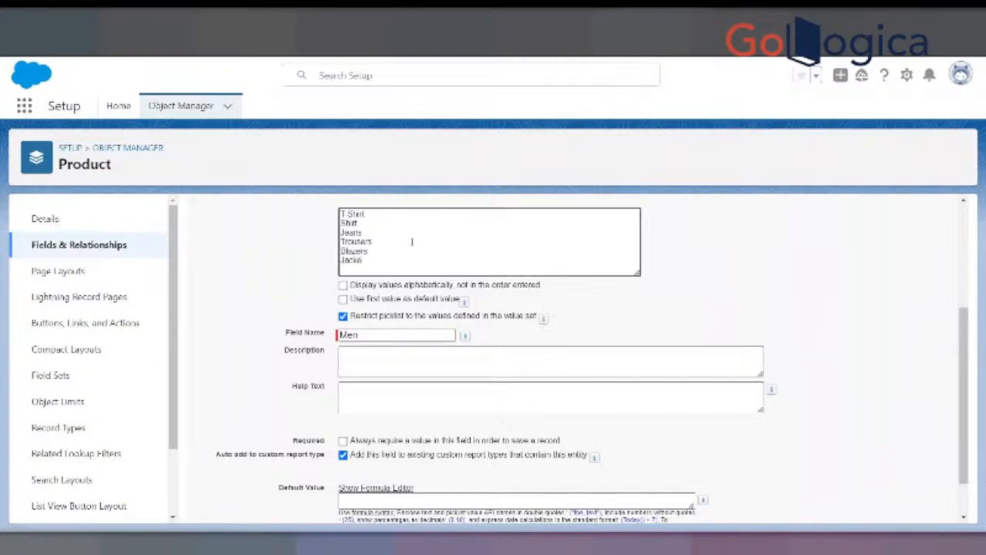
type("t")
key("Return")
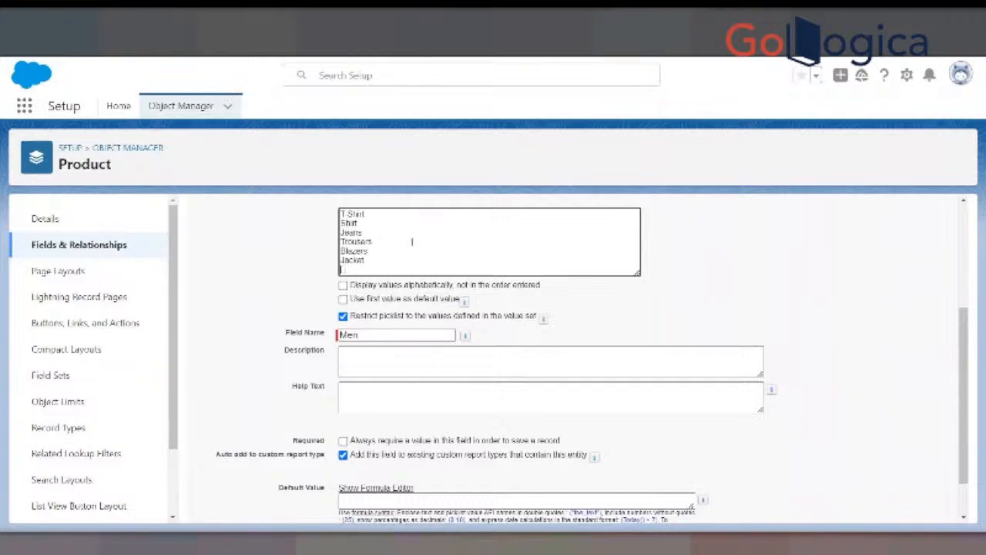
key("BackSpace")
type("s")
key("Return")
type("Shoes")
key("Return")
type("Wo")
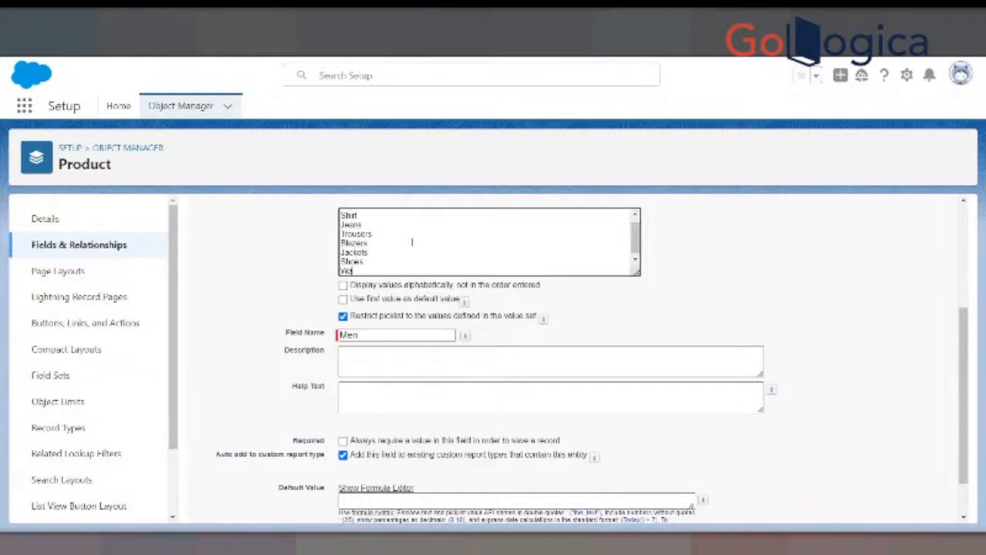
type("llets")
key("ctrl+a")
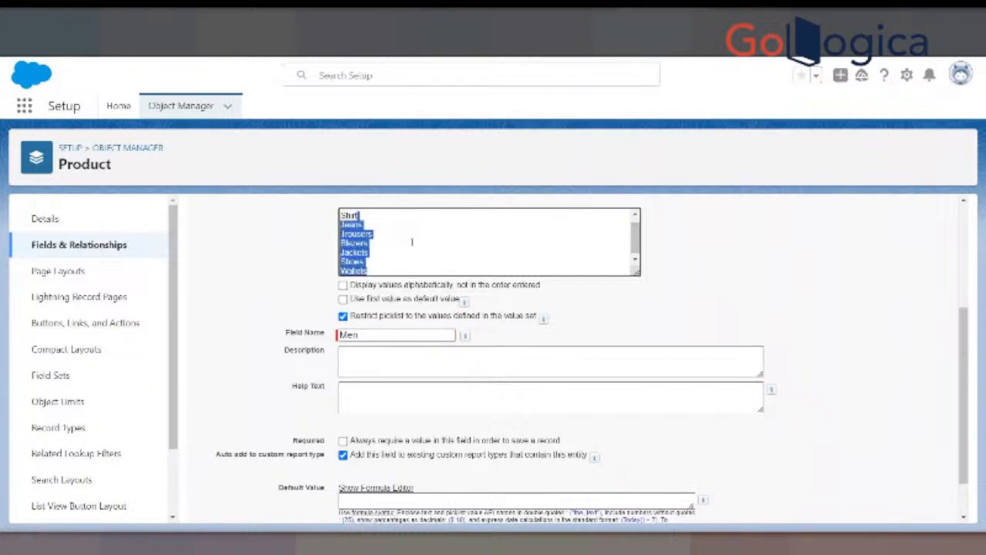
scroll(411, 242, "up", 1)
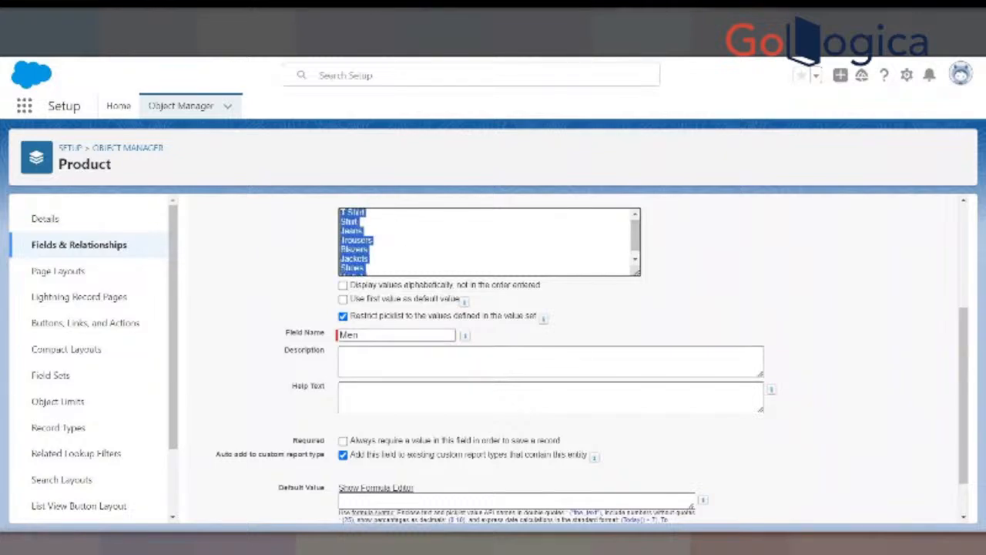
key("super+s")
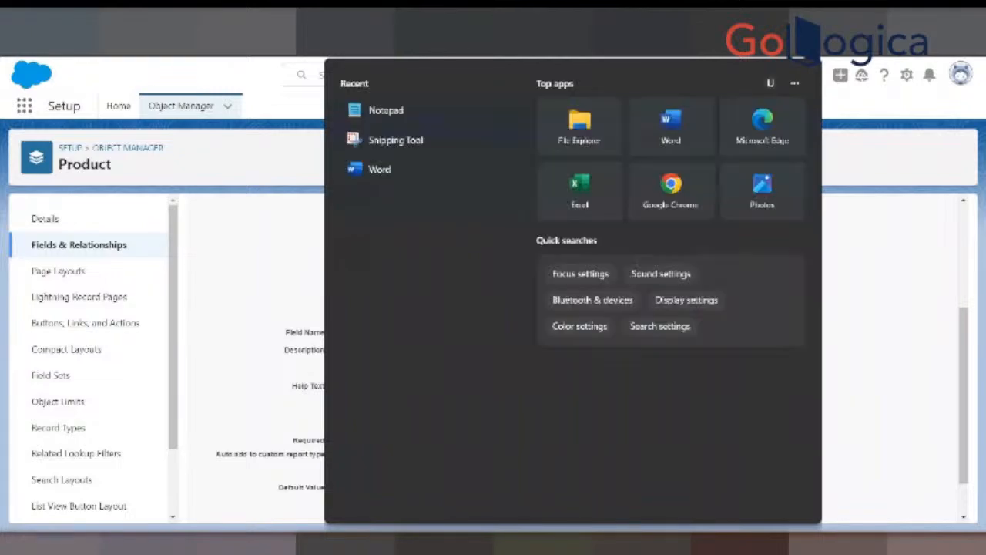
left_click(374, 122)
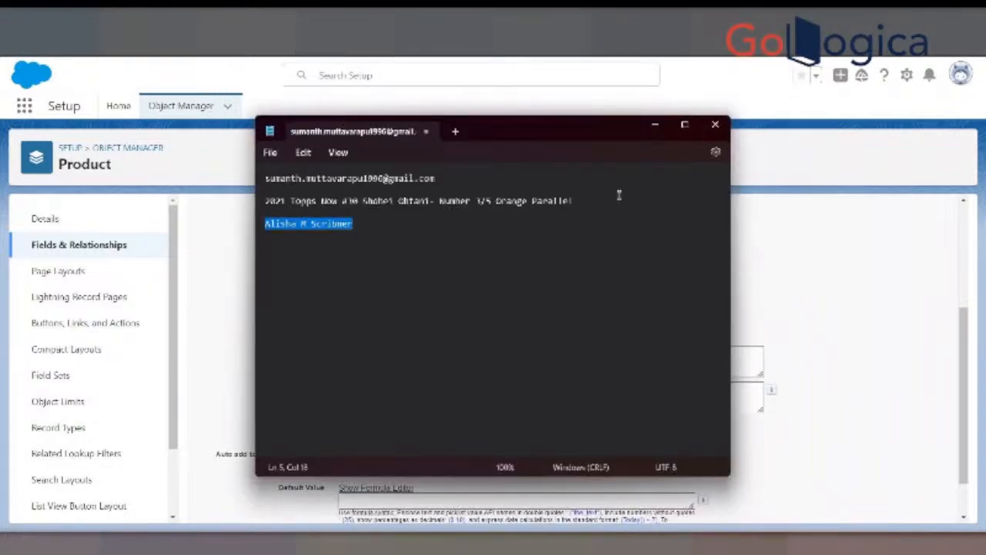
left_click(708, 127)
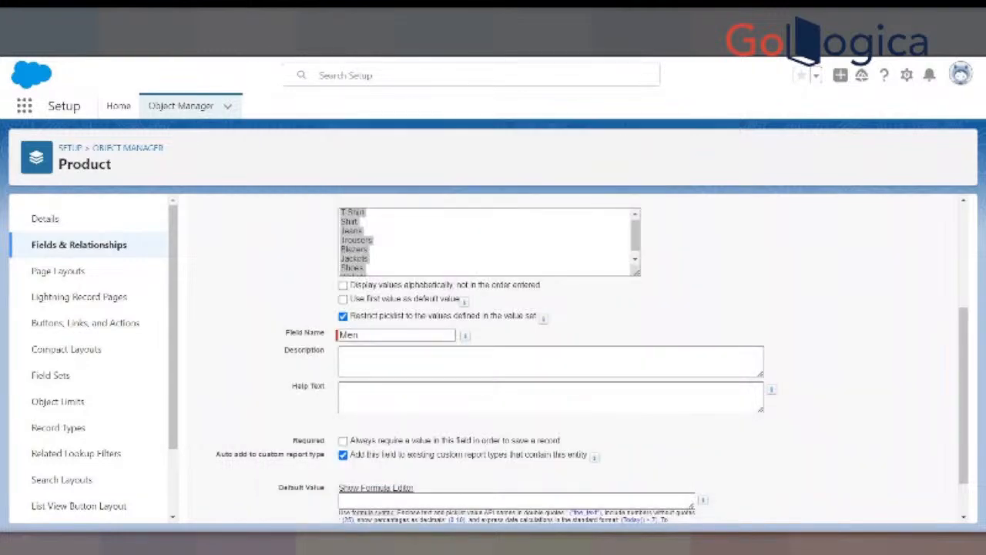
- Open Notepad and paste the copied picklist values into a new blank tab
left_click(379, 544)
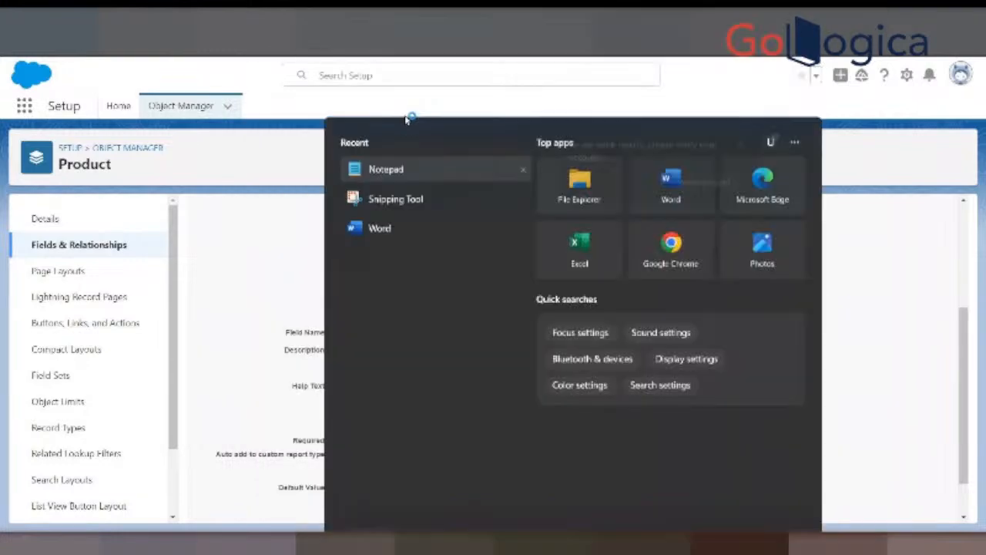
left_click(407, 114)
left_click(454, 131)
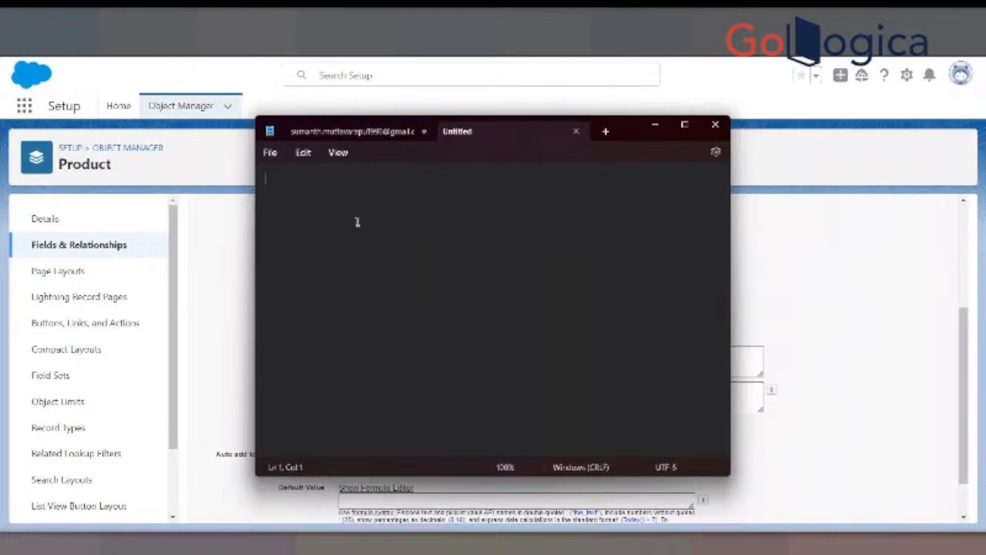
type("T-Shirt Shirt Jeans Trousers Blazers Jackets Shoes Wallets")
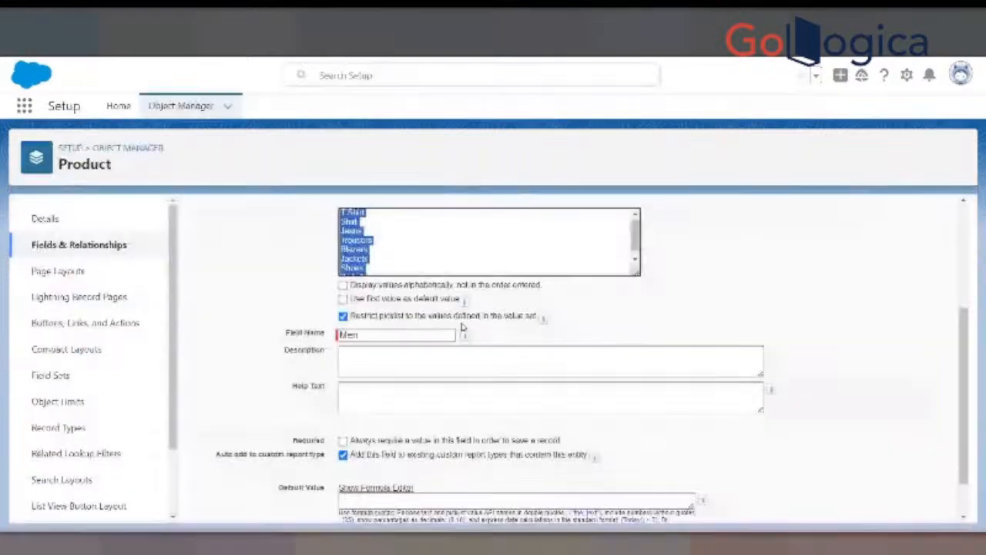
- Save the Men field with the default field-level security and all page layouts, continuing with another new custom field
scroll(463, 328, "down", 1)
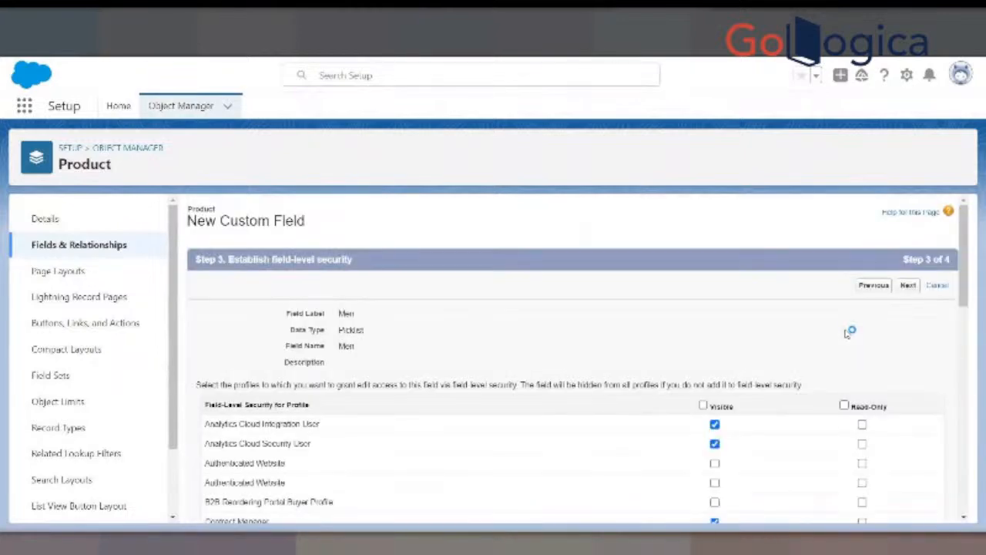
scroll(961, 348, "down", 1)
scroll(925, 339, "down", 2)
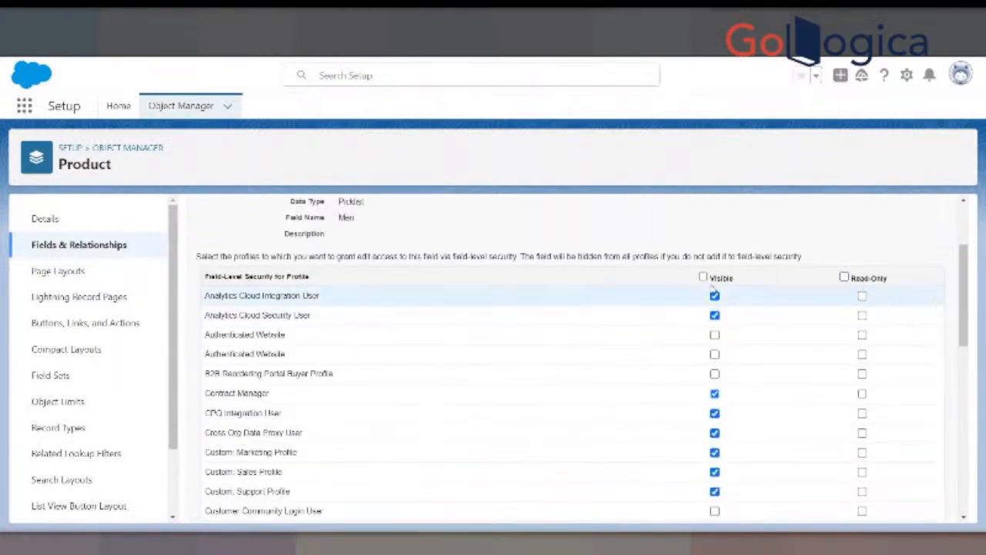
scroll(887, 325, "down", 6)
scroll(730, 333, "up", 3)
scroll(730, 334, "up", 5)
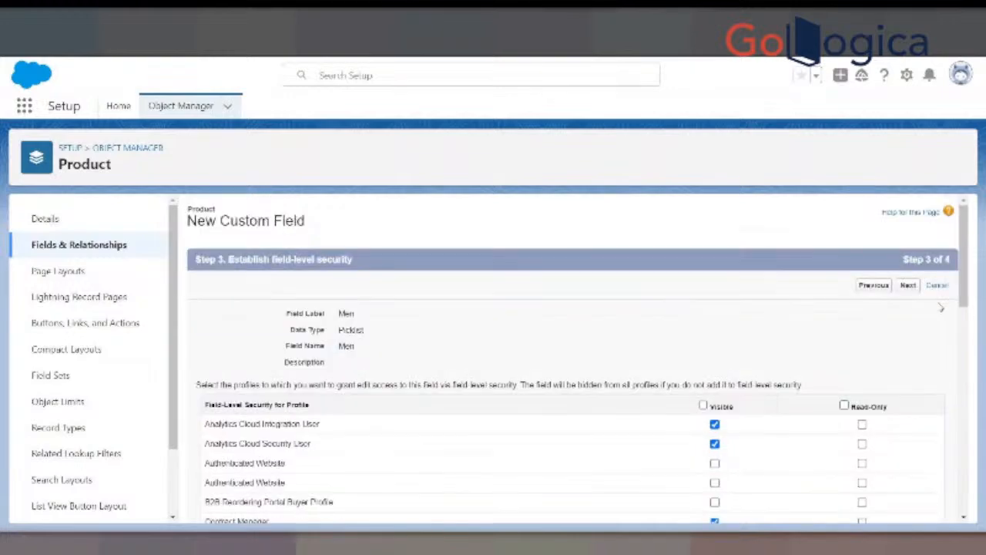
left_click(904, 286)
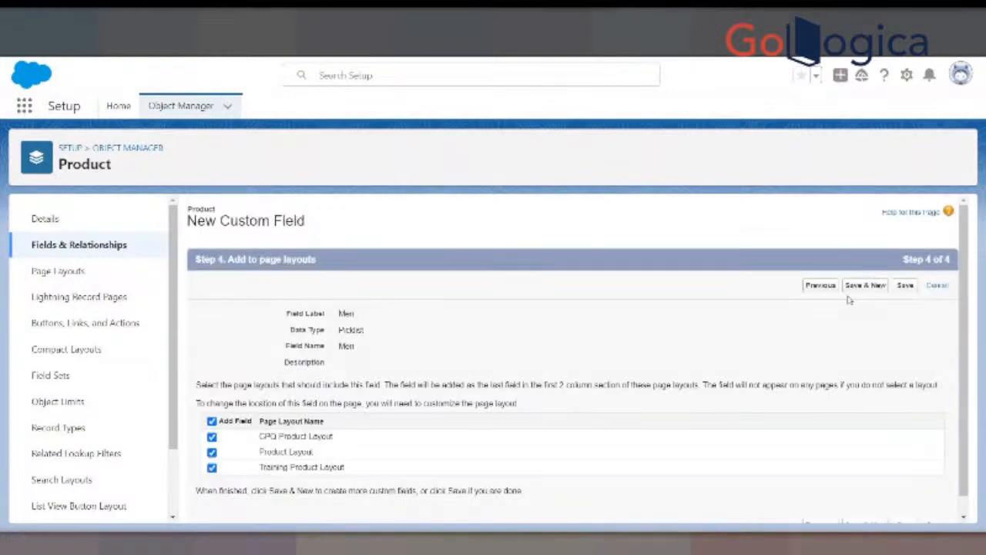
left_click(860, 287)
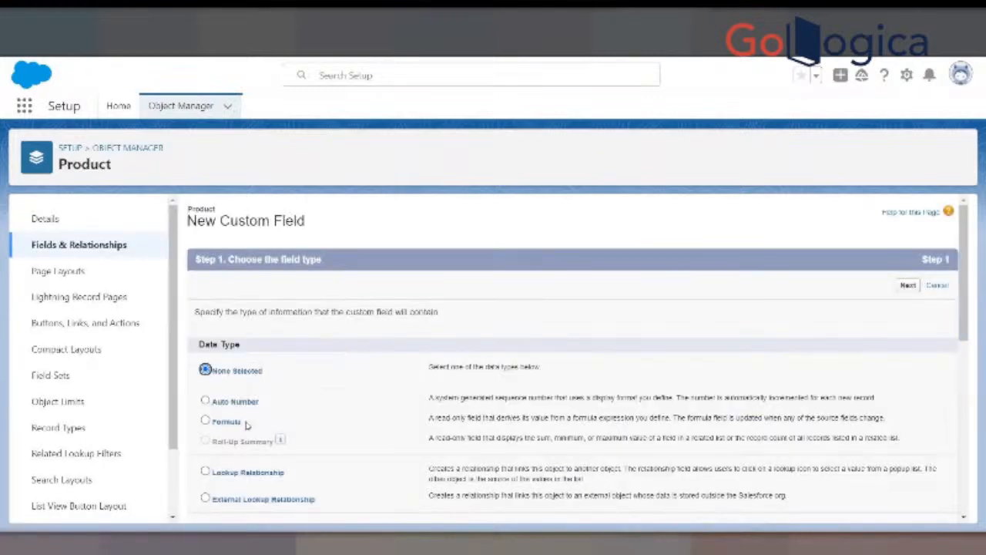
- Choose Picklist as the data type for the new custom field on Product and continue to its details
scroll(242, 453, "down", 2)
scroll(241, 453, "down", 1)
left_click(205, 472)
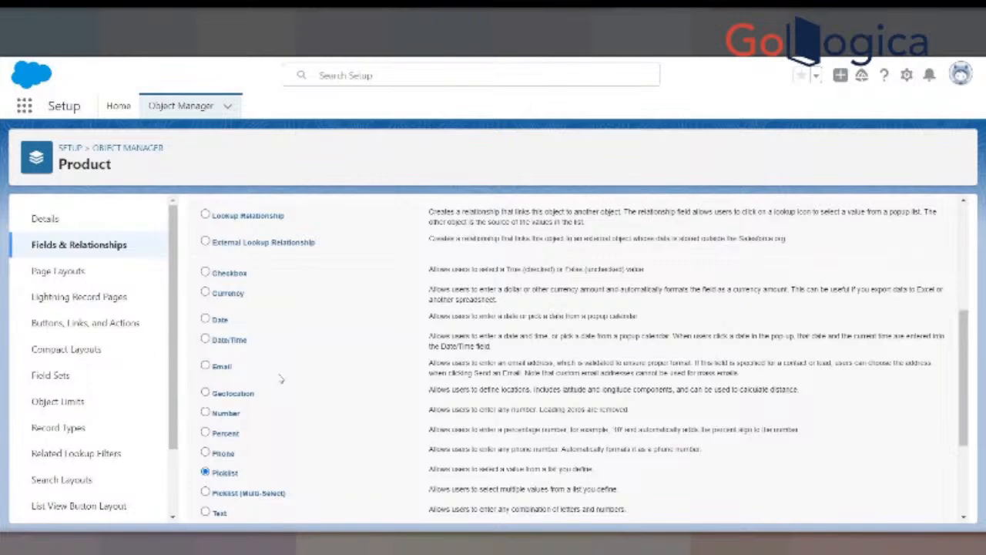
scroll(296, 397, "down", 3)
scroll(862, 337, "up", 4)
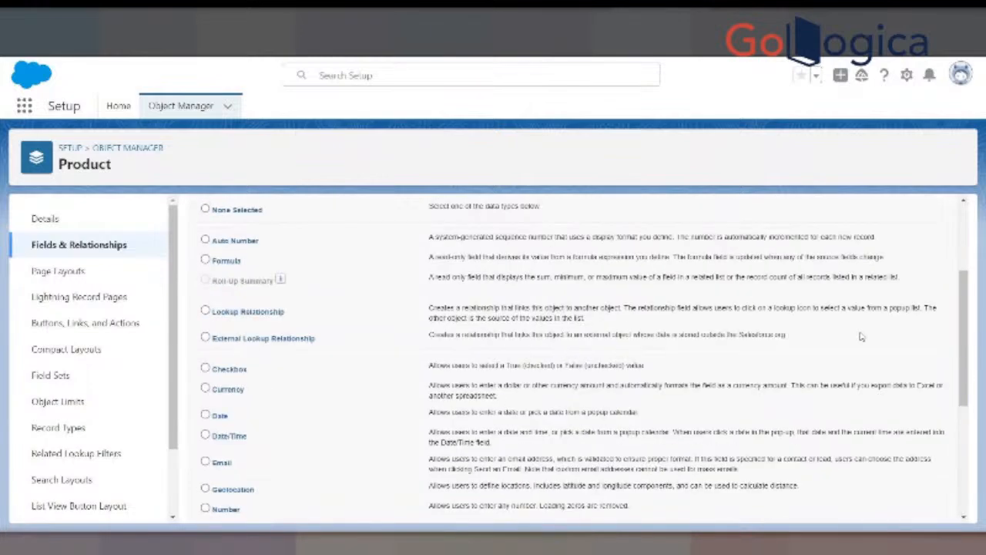
scroll(861, 336, "up", 2)
left_click(907, 285)
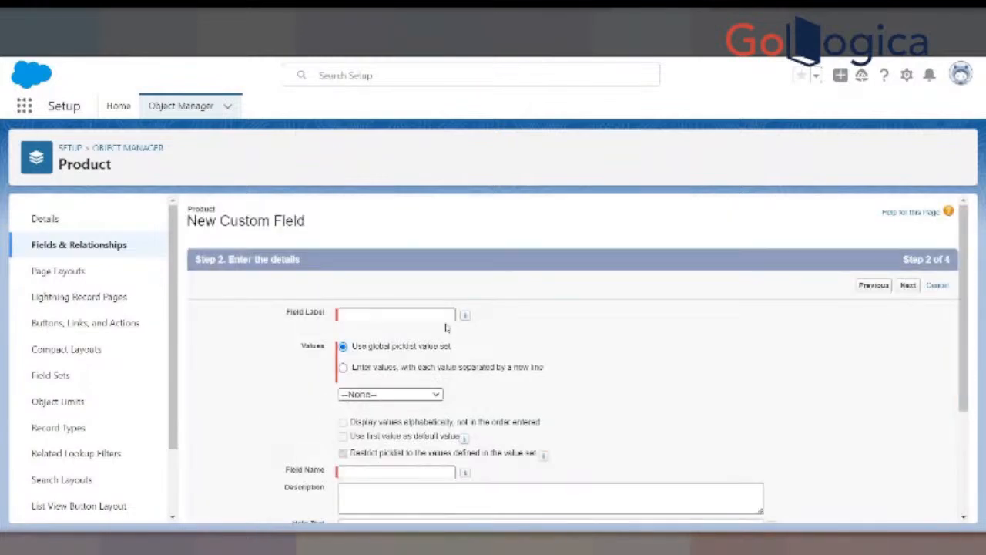
- Label the field Women, choose to enter its own values one per line, and paste the copied picklist values
left_click(382, 315)
type("Women")
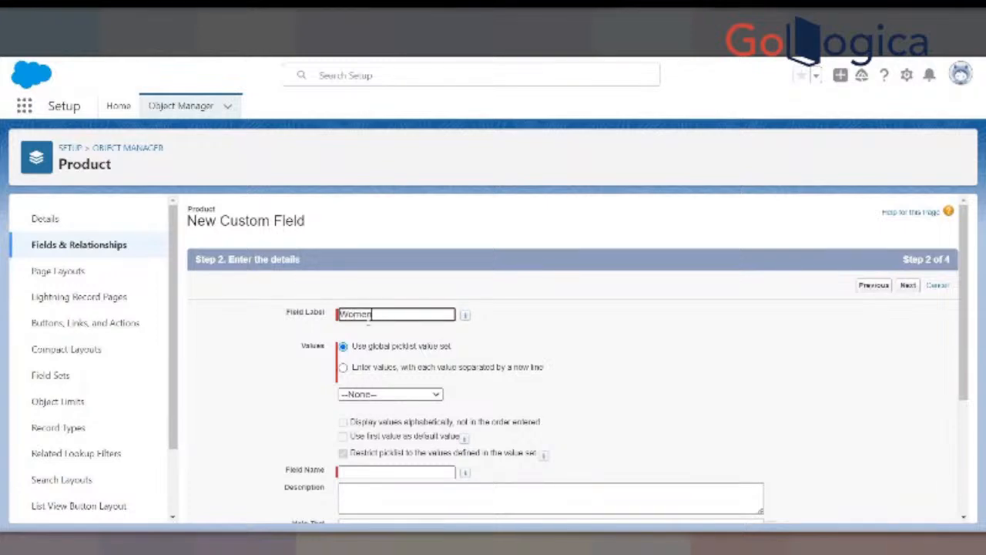
left_click(366, 329)
left_click(343, 367)
left_click(347, 429)
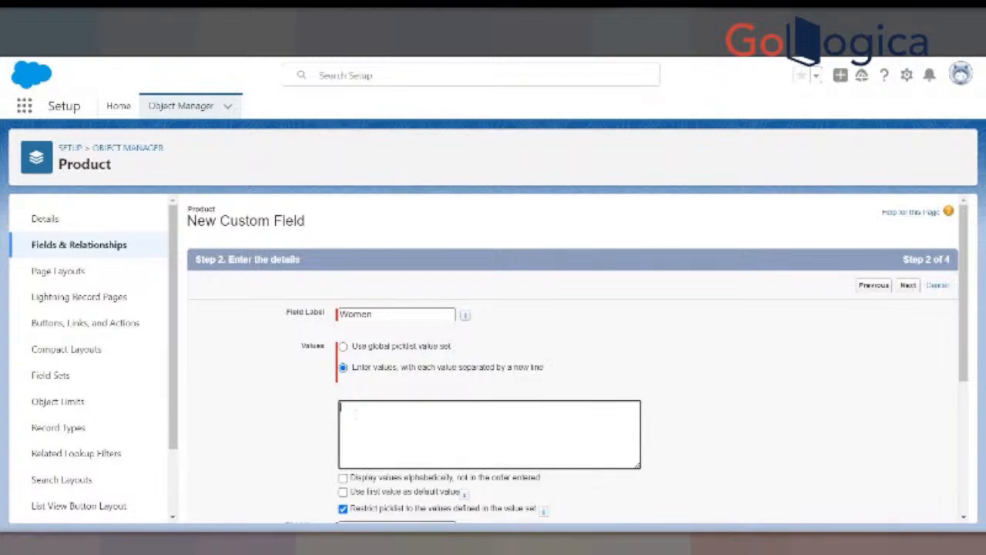
type("T-Shirt Shirt Jeans Trousers Blazers Jackets Shoes Wallets")
- Replace the last value in the Women field's pasted picklist with Bags
key("BackSpace")
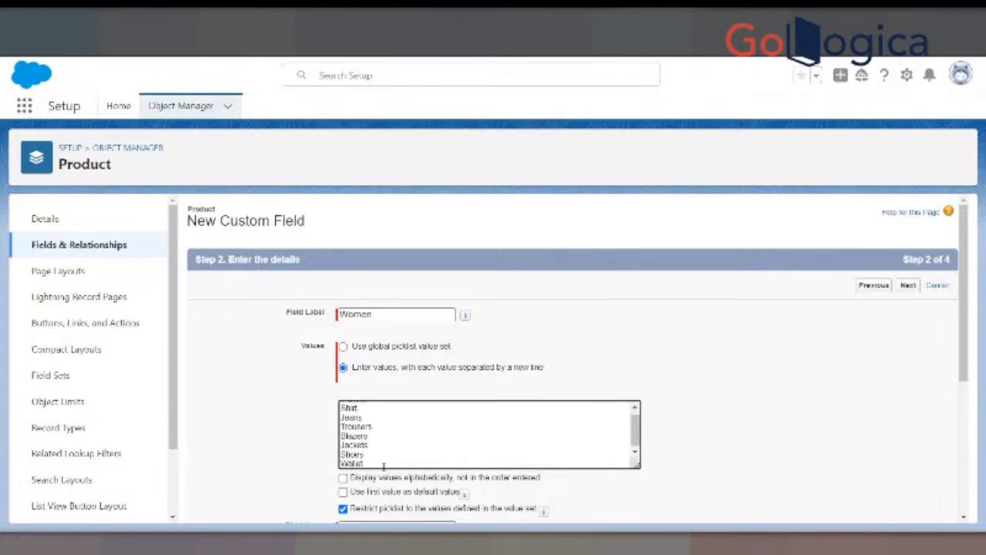
key("BackSpace")
key("BackSpace")
key("BackSpace")
key("BackSpace")
key("BackSpace")
key("BackSpace")
type("Pu")
key("BackSpace")
key("BackSpace")
type("Bags")
- Save the Women field with the default field-level security and page layout settings
left_click(908, 286)
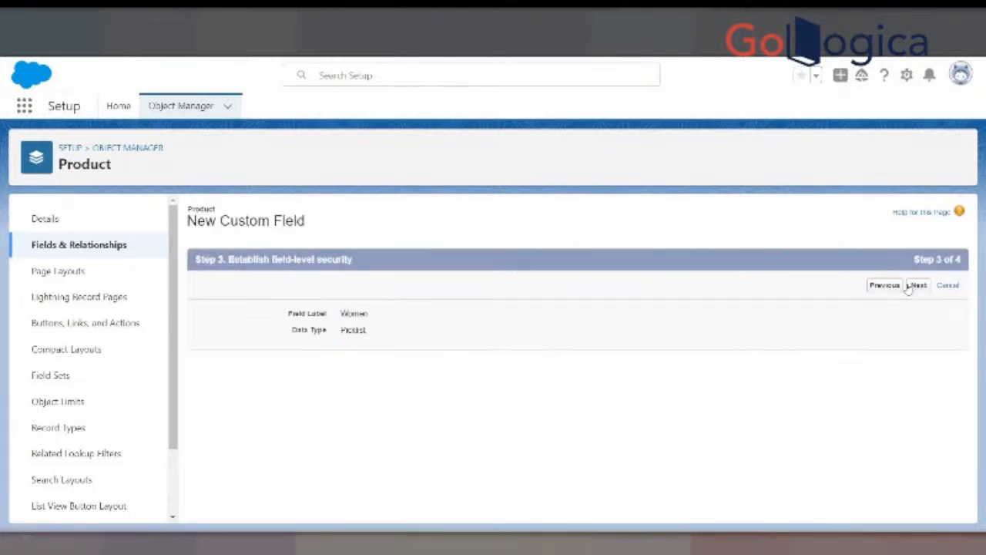
left_click(907, 286)
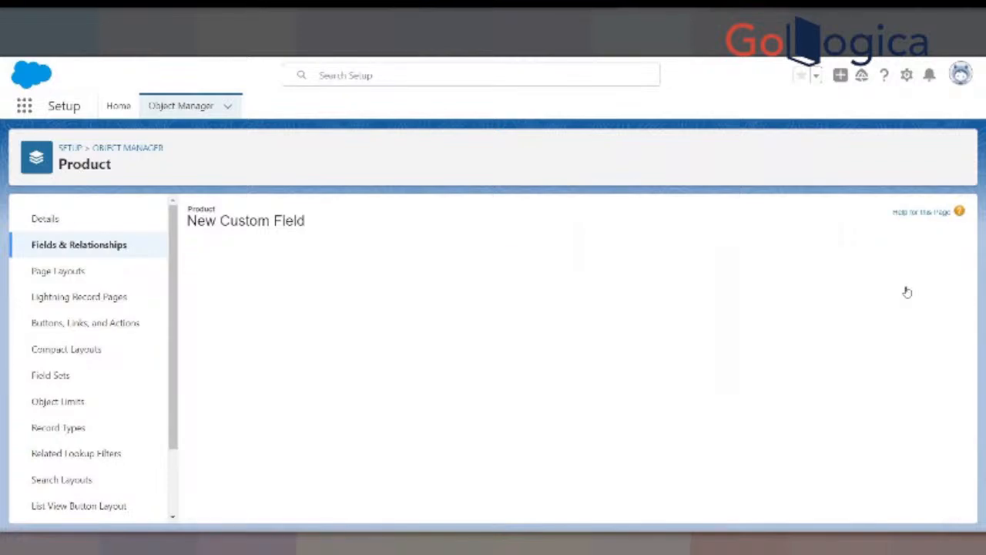
left_click(902, 284)
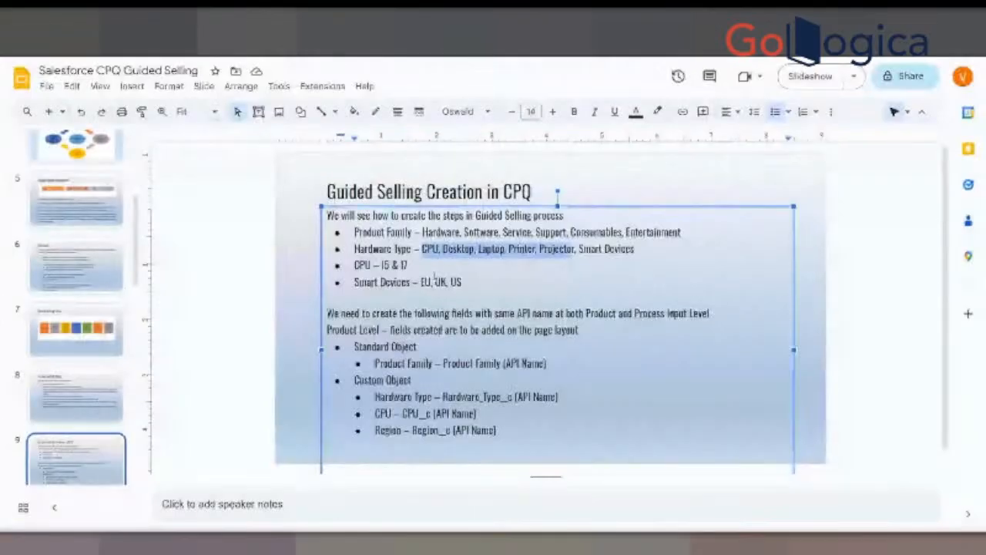
- Switch to Google Slides and review the Hardware Type and Product Family entries on the Guided Selling Creation in CPQ slide
left_click(443, 264)
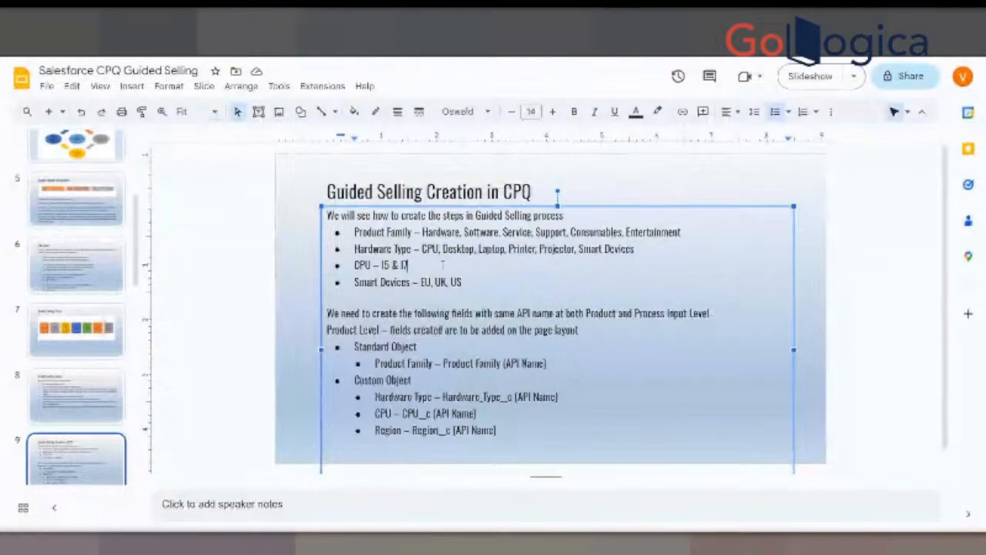
left_click_drag(354, 248, 411, 248)
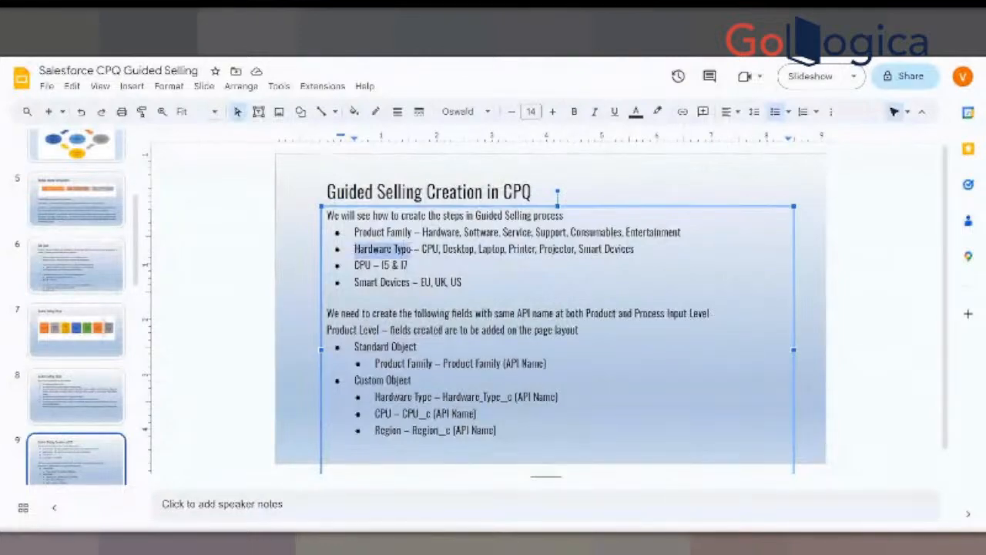
left_click(422, 248)
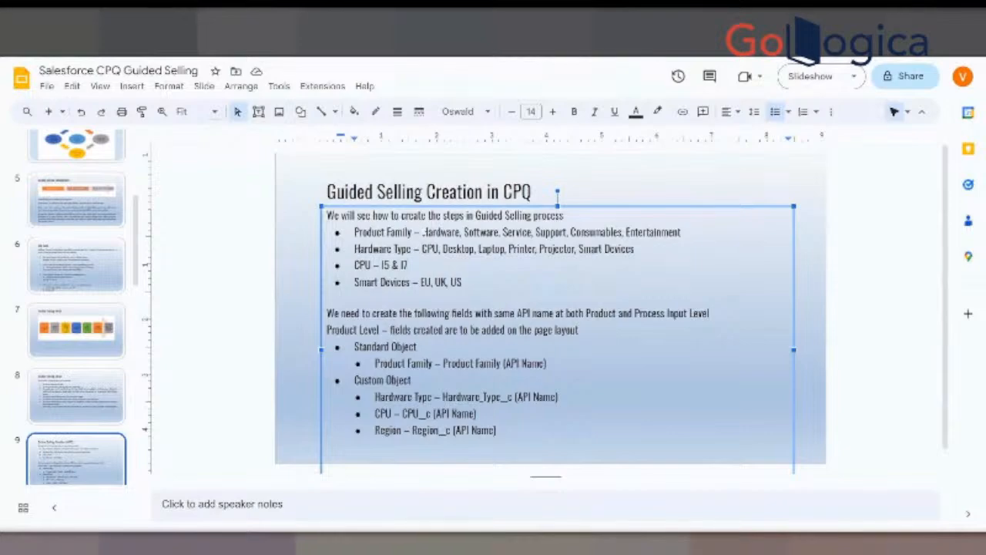
left_click_drag(423, 231, 459, 232)
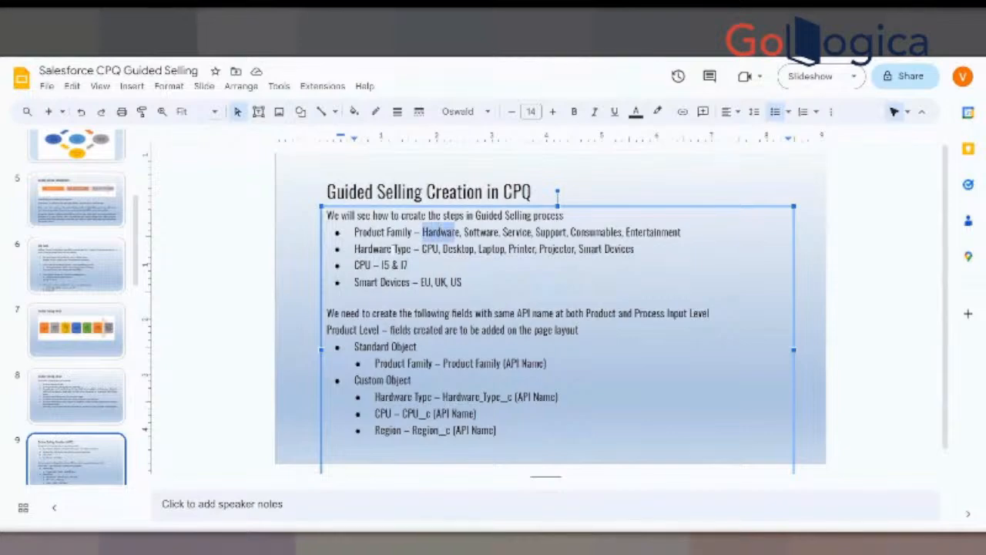
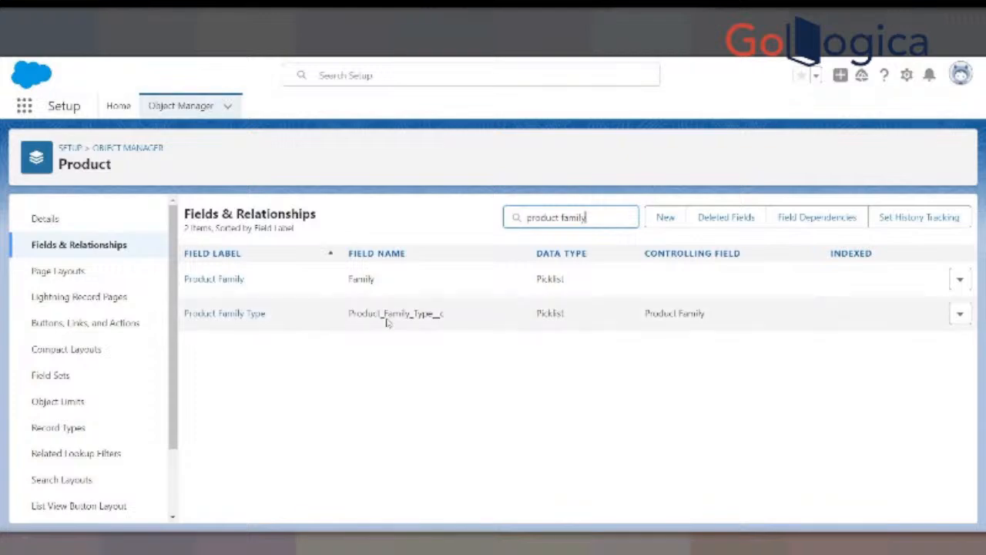
- Examine the names and API names of the Product Family and Product Family Type fields on the Product object
left_click_drag(446, 314, 347, 316)
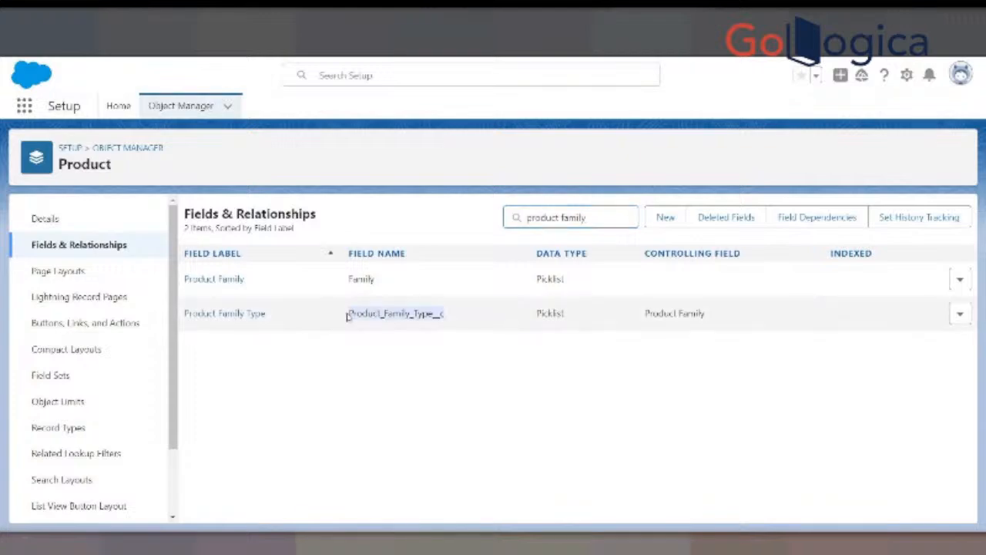
left_click(430, 369)
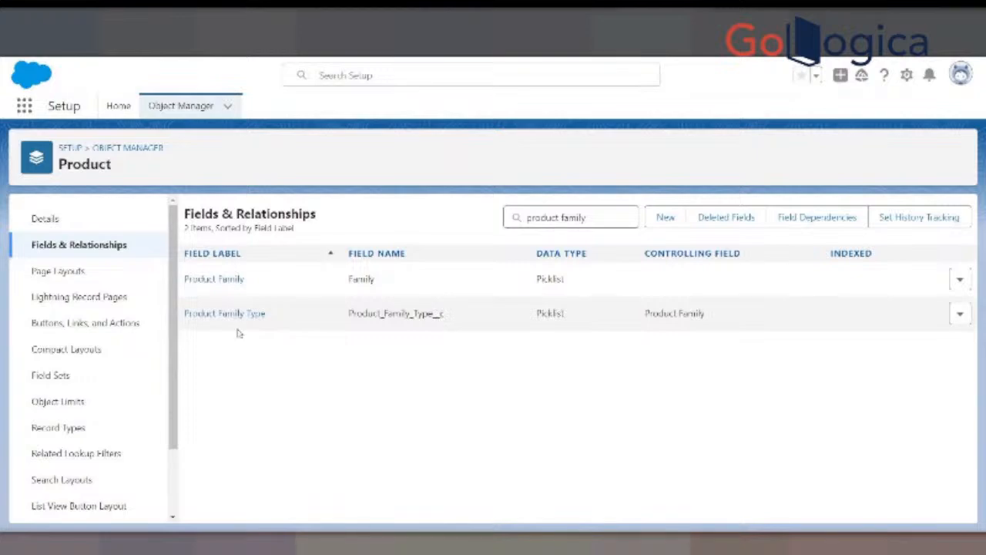
left_click_drag(185, 314, 448, 319)
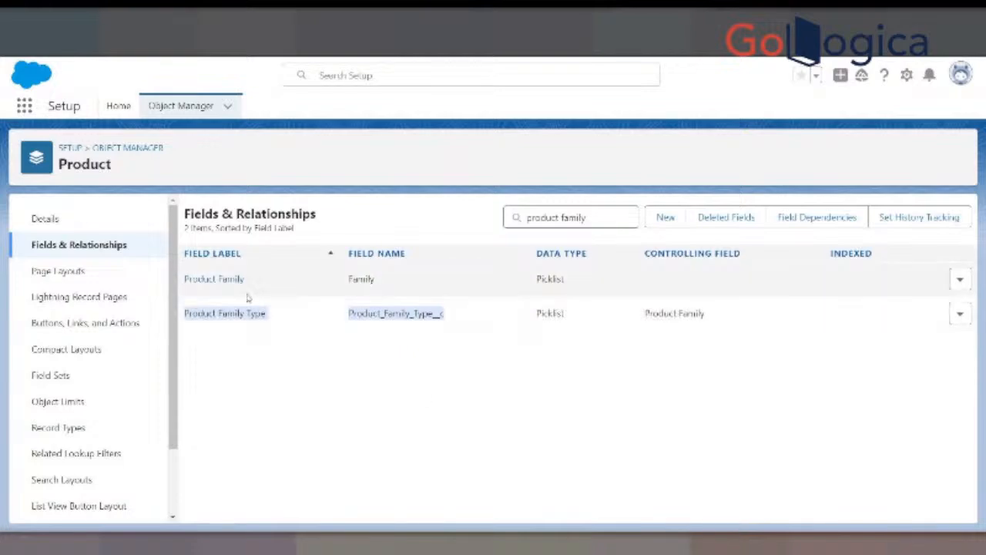
left_click(377, 282)
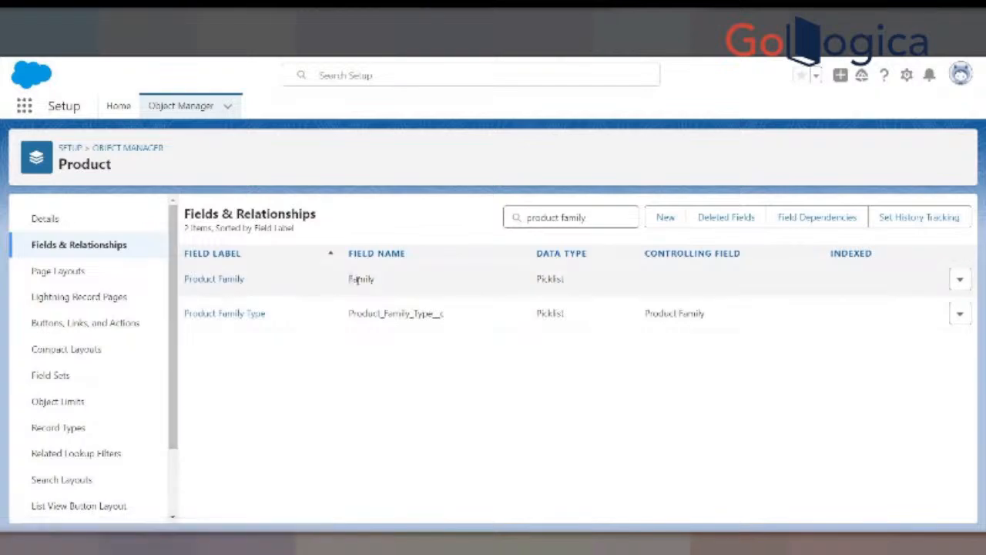
- Open the Product Family field and review its picklist values, including Consumable
left_click(232, 284)
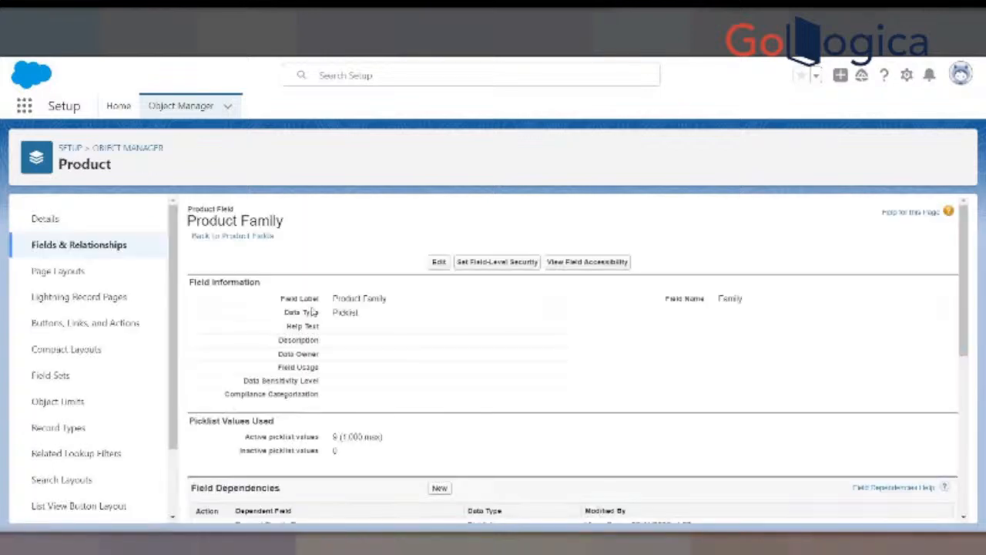
scroll(365, 336, "down", 3)
scroll(365, 336, "down", 1)
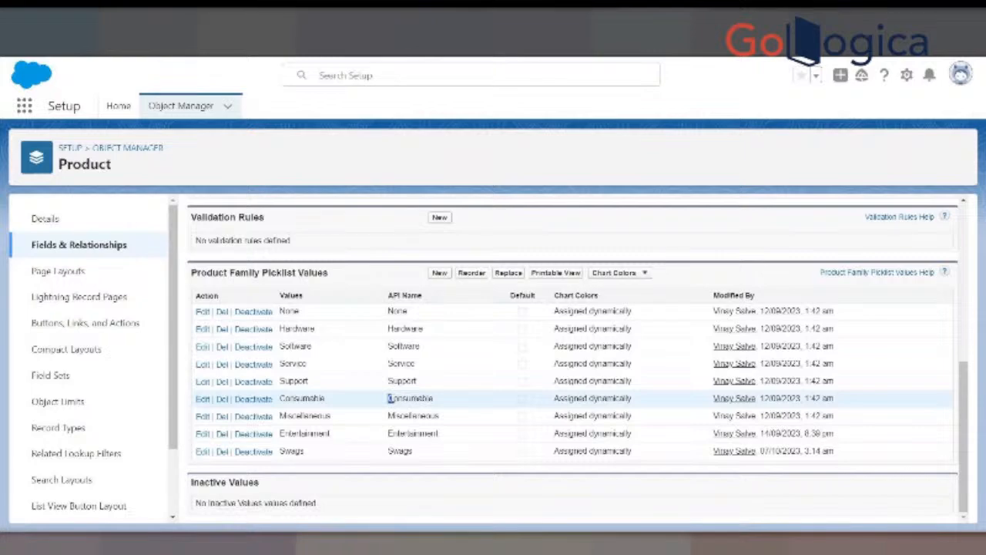
left_click_drag(389, 398, 433, 399)
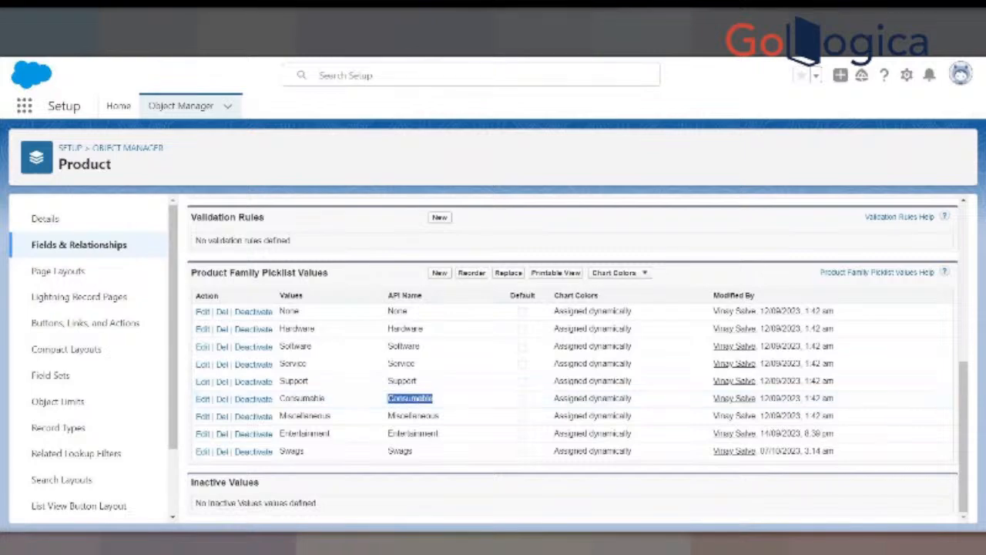
- Check the Product Family assigned to the recently viewed products and to the Smart Watch record
left_click(231, 12)
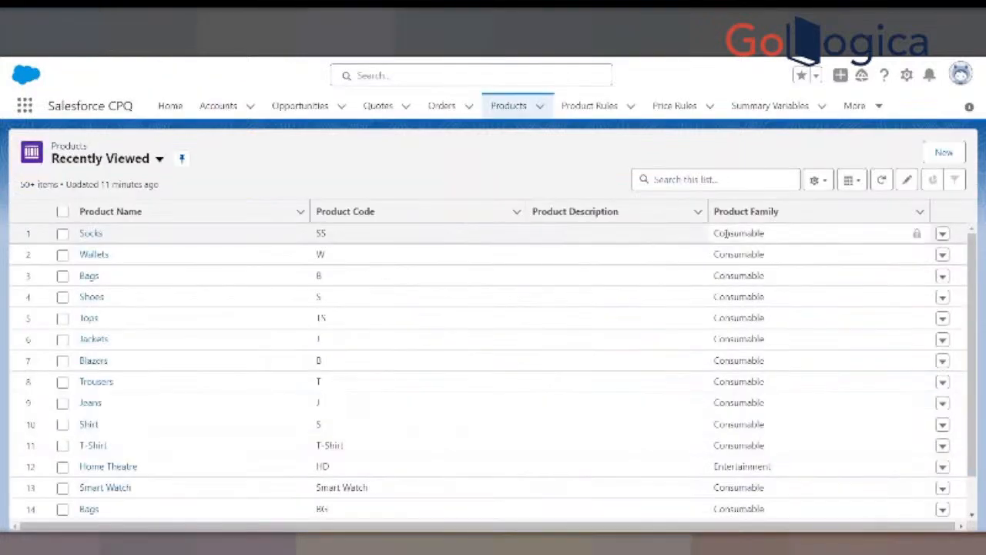
left_click_drag(729, 445, 725, 233)
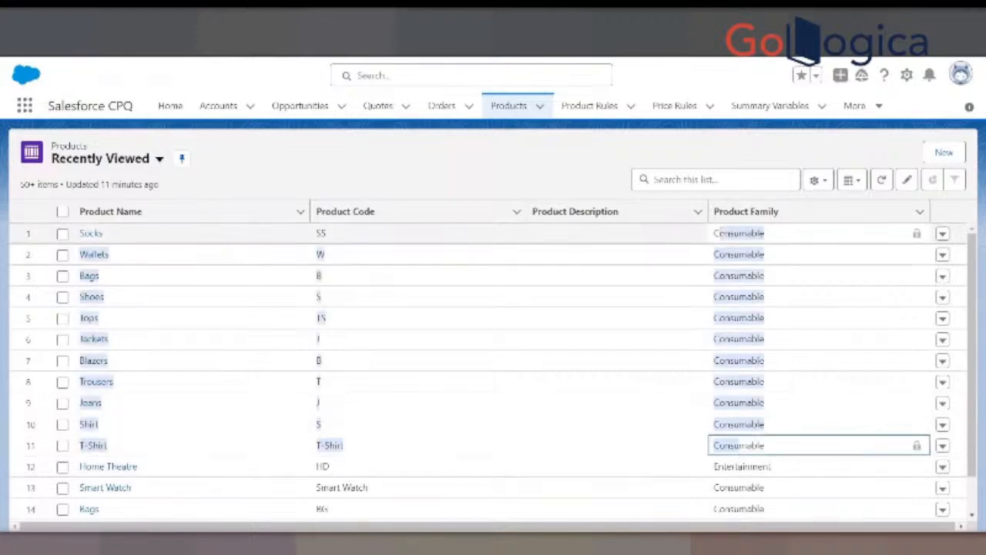
left_click(504, 172)
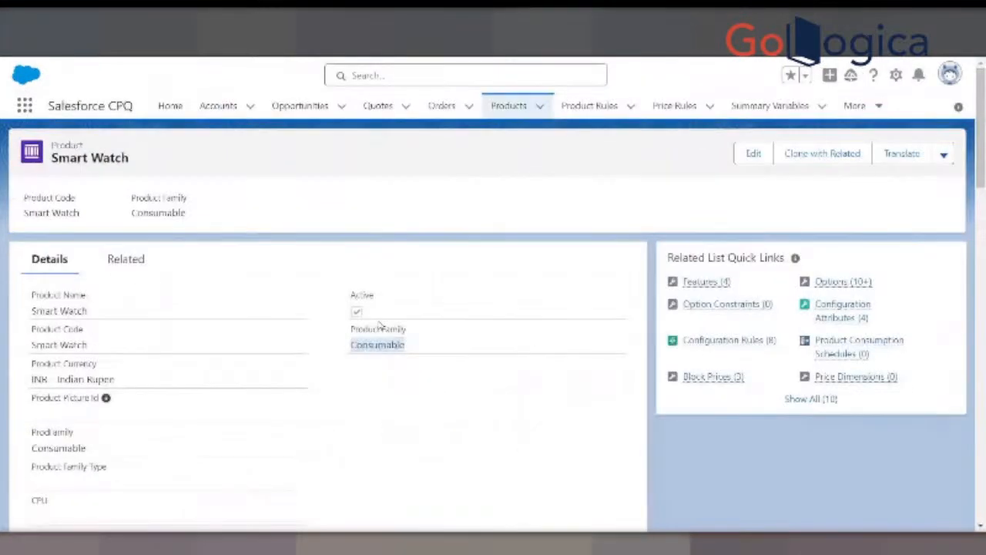
left_click_drag(351, 329, 412, 332)
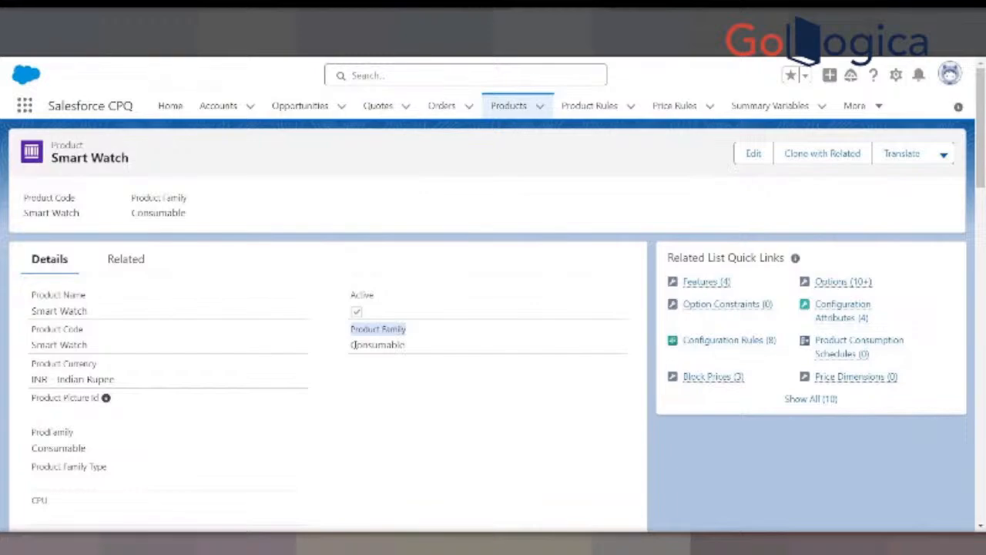
left_click_drag(352, 344, 404, 345)
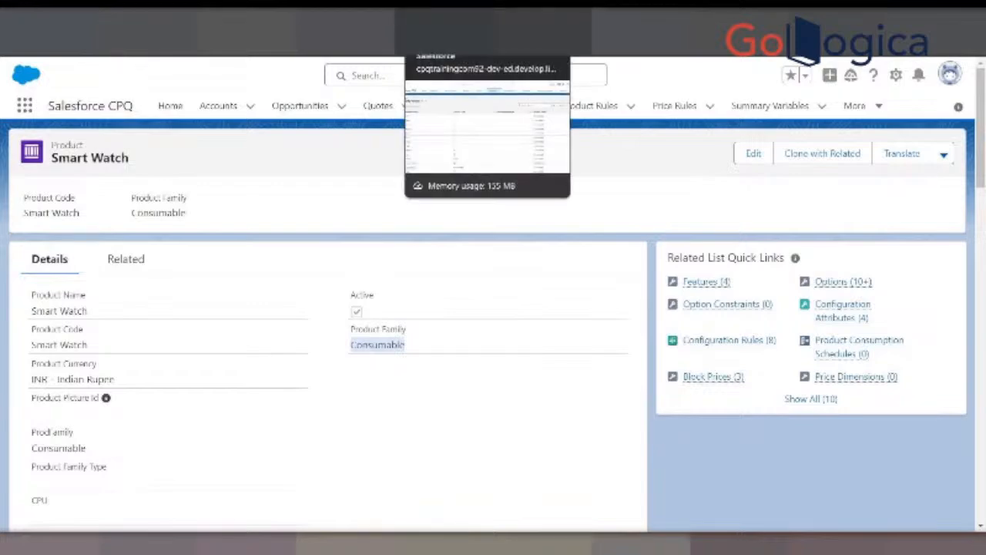
- Switch to Google Slides and review the Product Family values listed on the Guided Selling Creation in CPQ slide
left_click(659, 22)
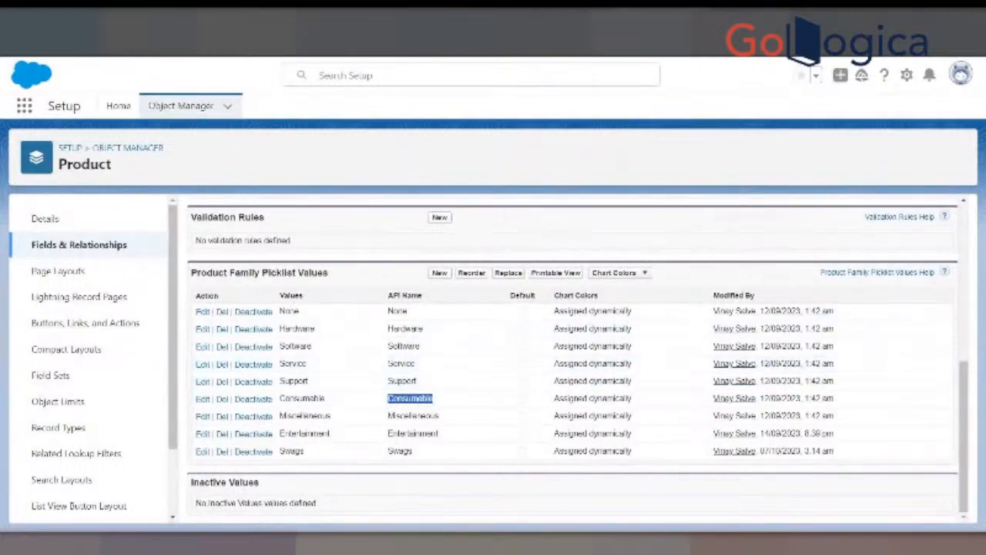
key("alt+Tab")
left_click(416, 235)
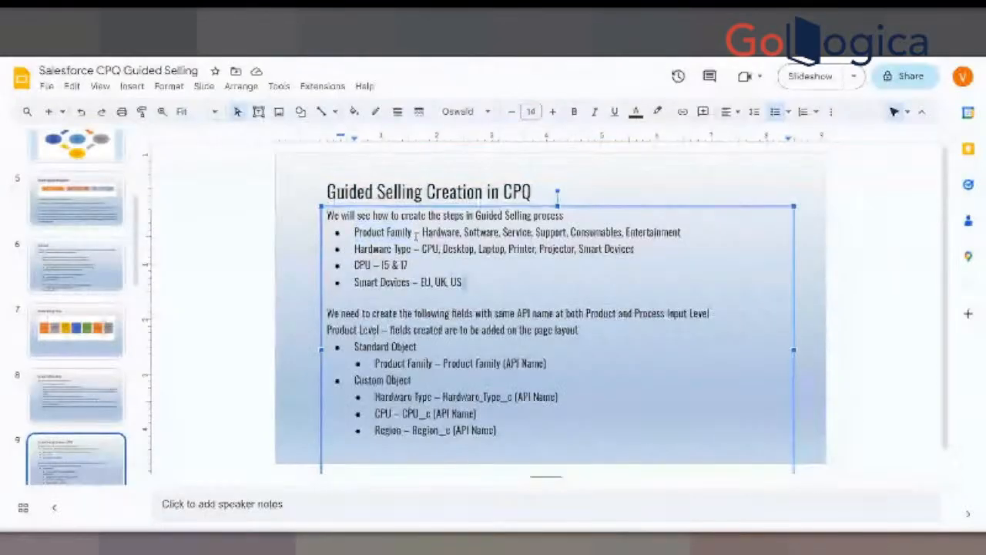
left_click_drag(360, 234, 507, 233)
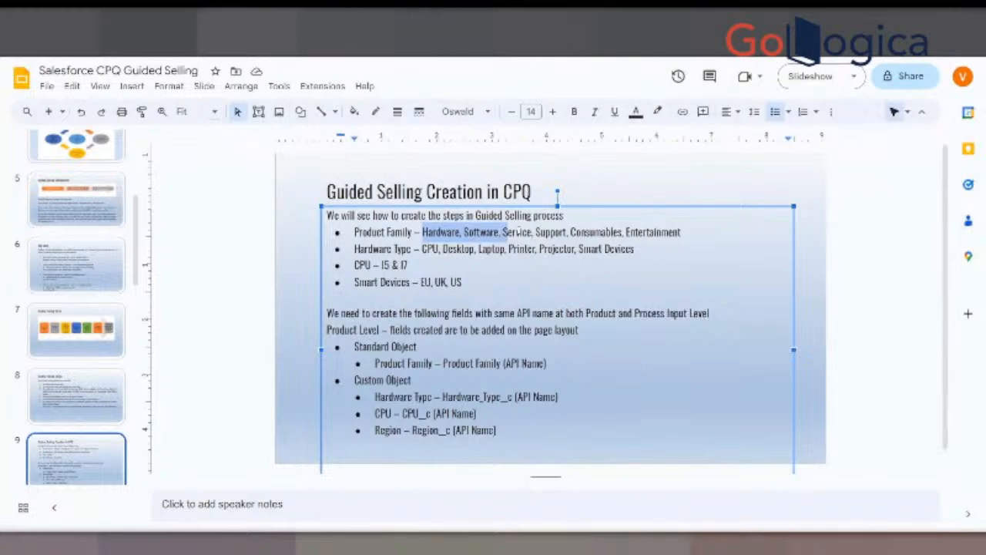
- Return to the Salesforce CPQ product list and open T-Shirt, Bags, Socks and Shoes each in a separate browser tab
left_click(308, 19)
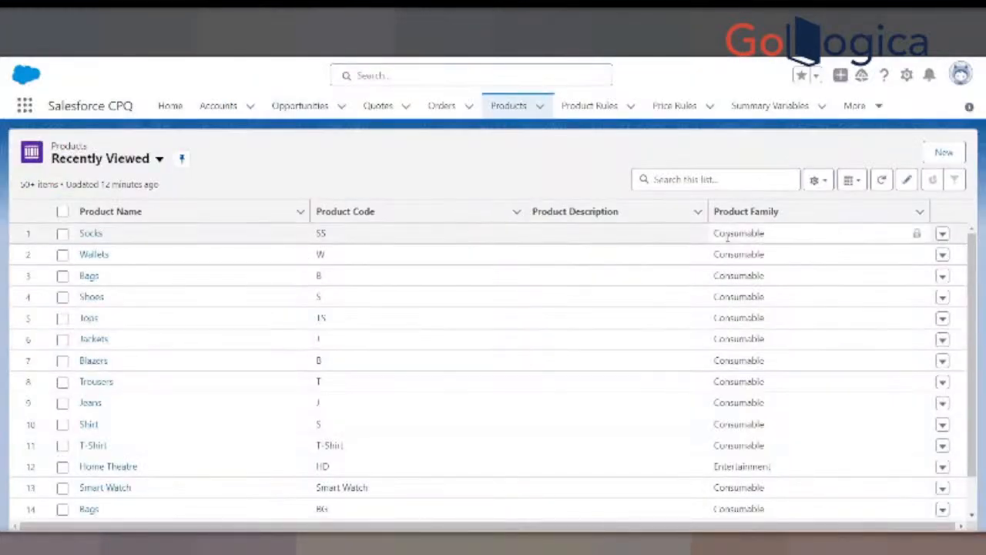
right_click(94, 445)
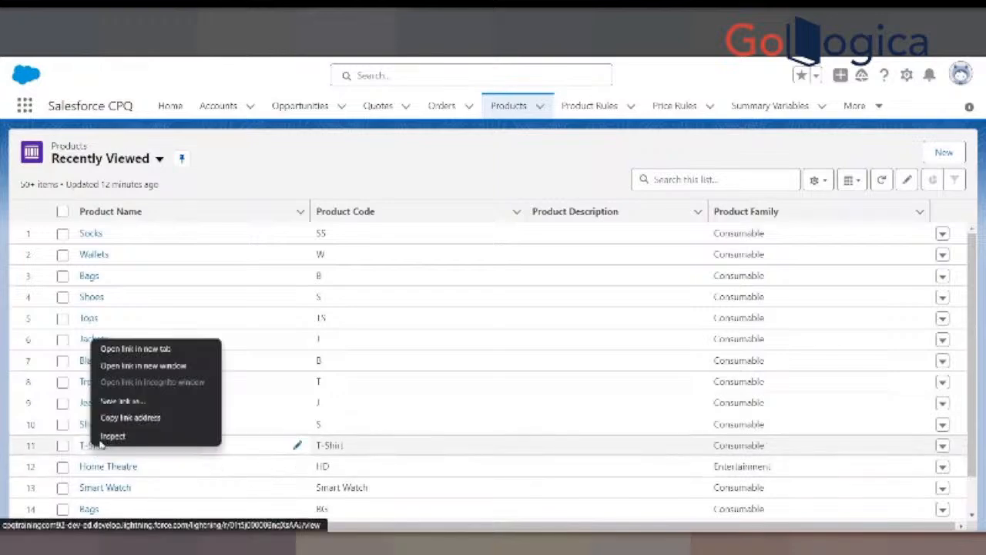
left_click(158, 347)
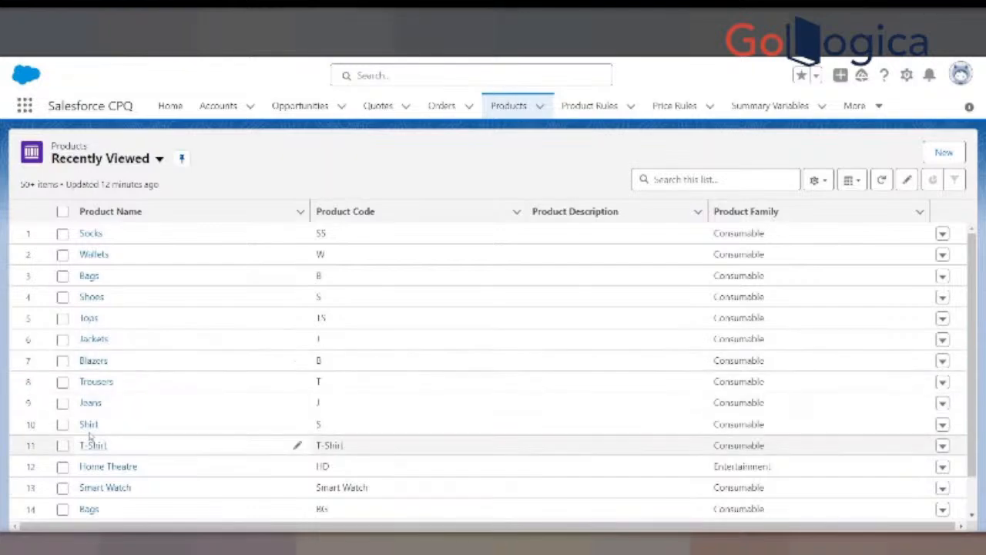
right_click(90, 276)
left_click(121, 291)
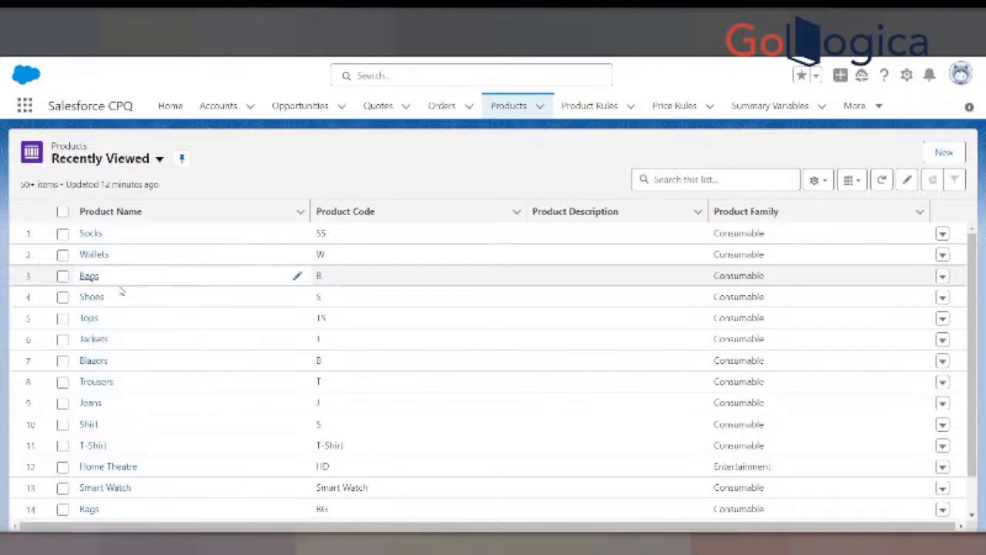
right_click(88, 234)
left_click(127, 243)
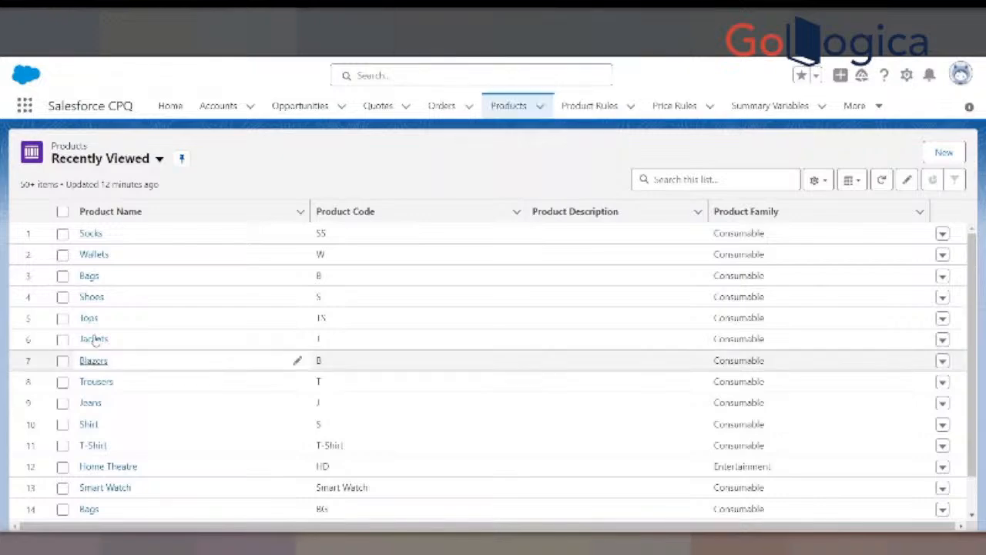
right_click(103, 303)
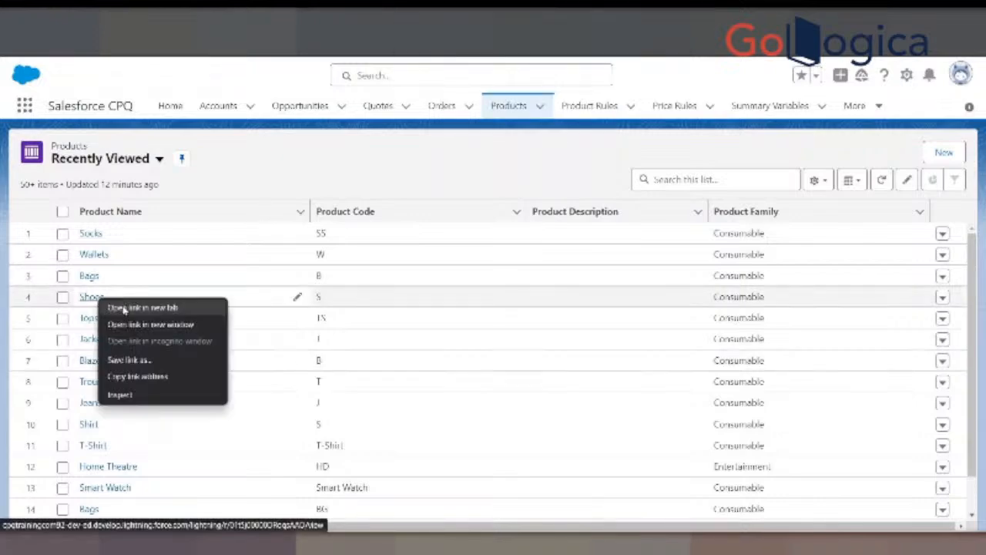
left_click(139, 309)
- Look through the Product Family options available when editing the Shoes product, and leave the record unchanged
left_click(446, 18)
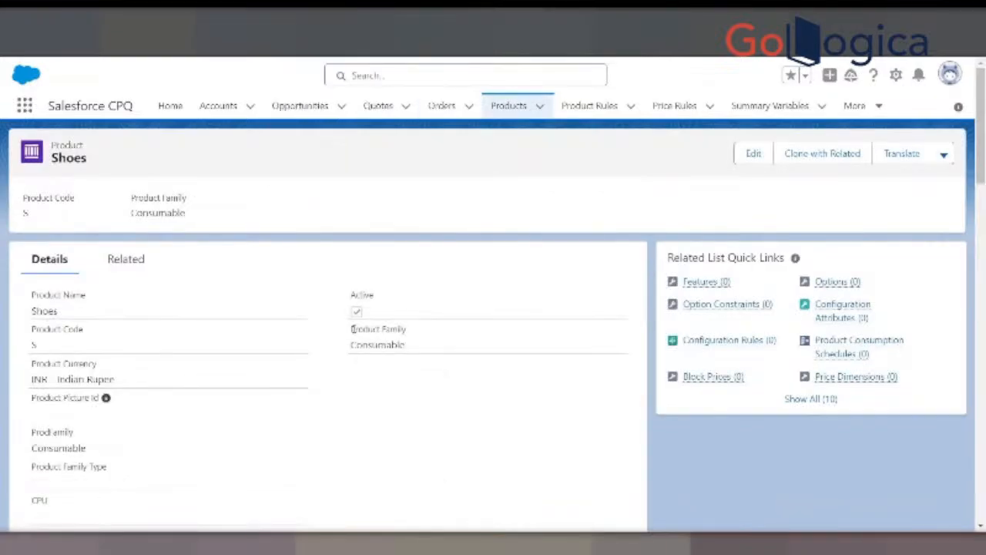
left_click_drag(351, 329, 413, 330)
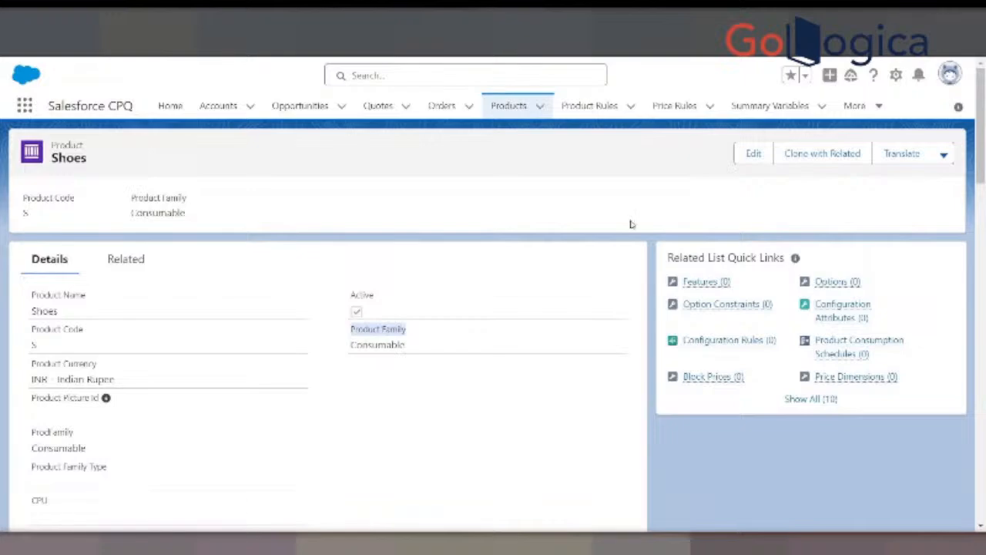
left_click(754, 154)
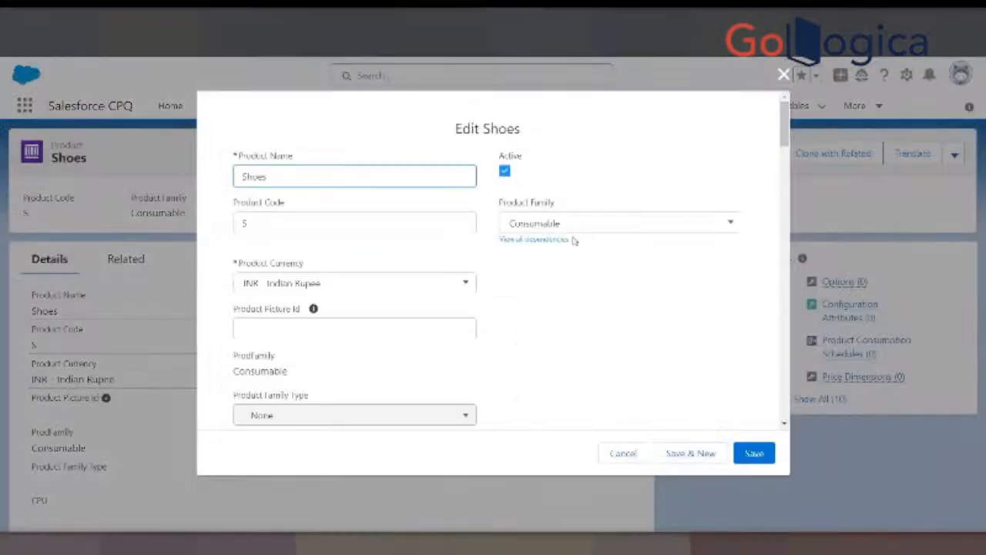
left_click(580, 224)
scroll(532, 360, "down", 2)
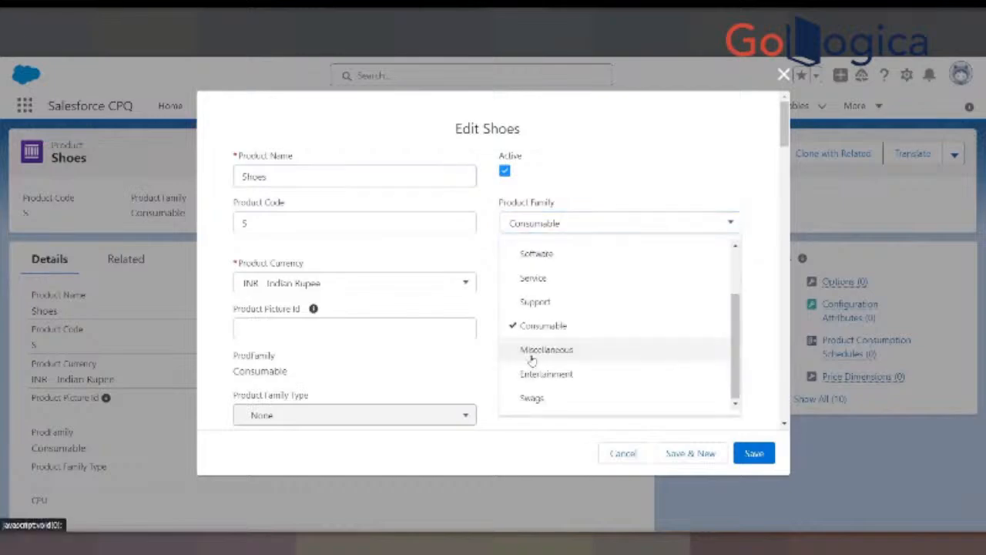
scroll(531, 359, "up", 3)
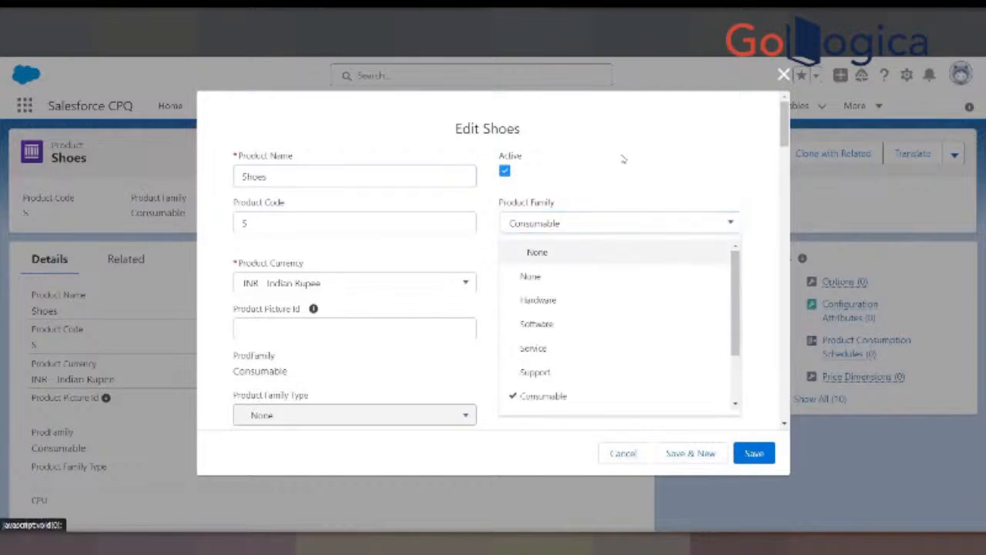
left_click(623, 453)
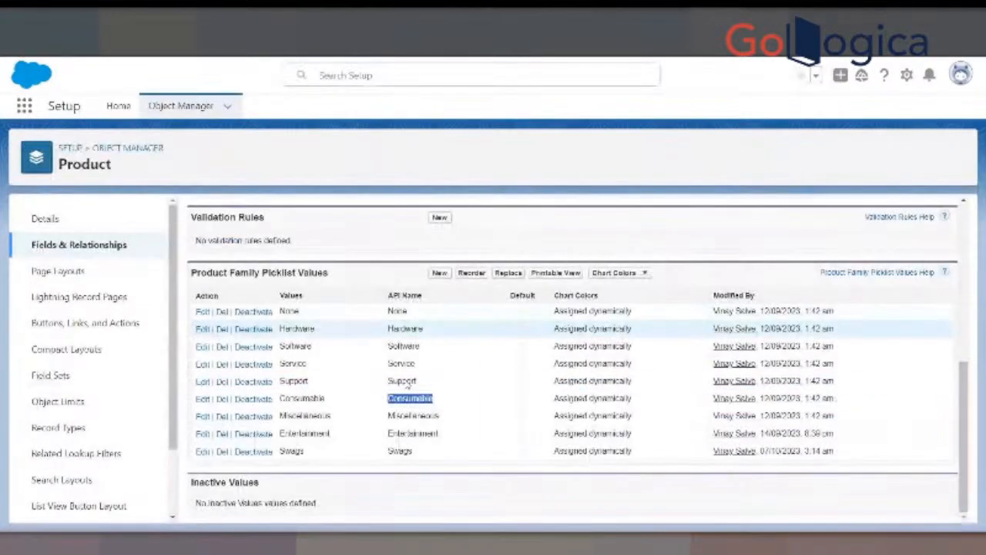
- Add Men, Women, Kids and Children as new Product Family picklist values, save them and check the value list
left_click(439, 273)
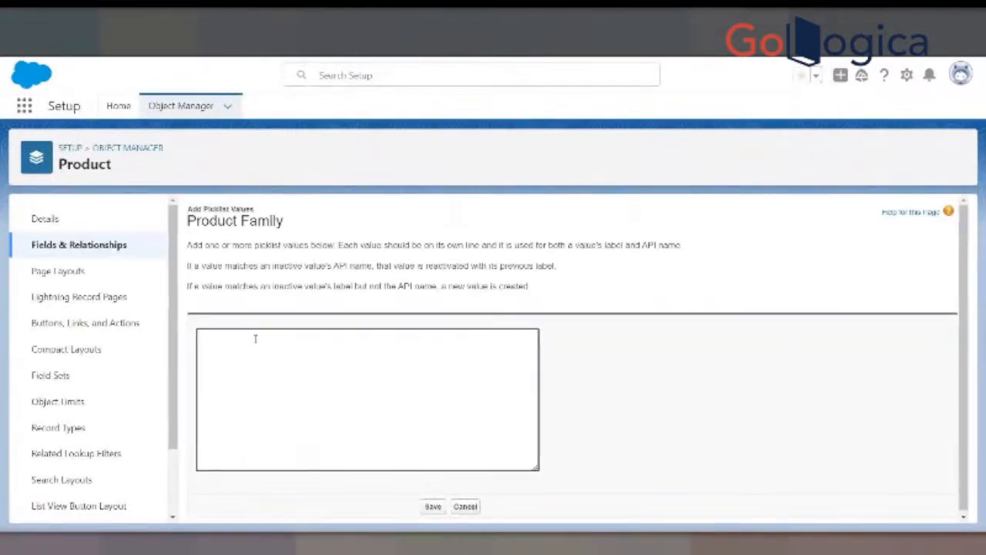
type("Men")
key("Return")
type("Women")
key("Return")
type("Kids")
key("Return")
type("Childre")
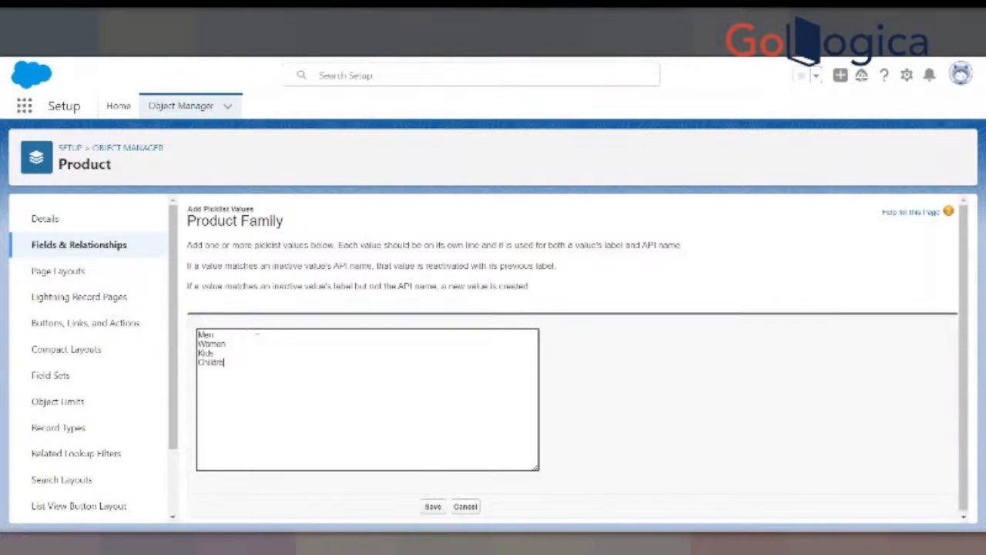
type("n")
key("shift+Up")
key("shift+Up")
key("shift+Up")
key("shift+Up")
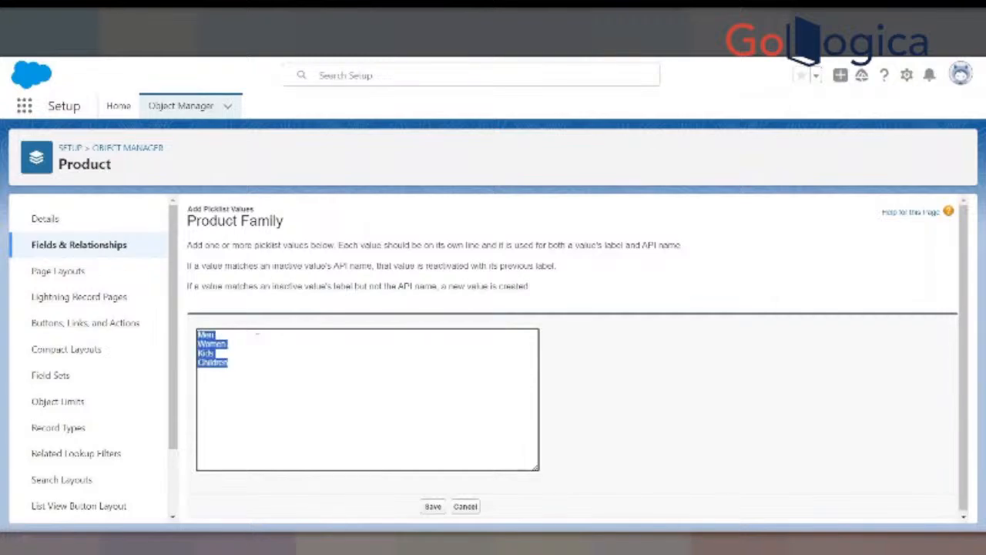
left_click(433, 505)
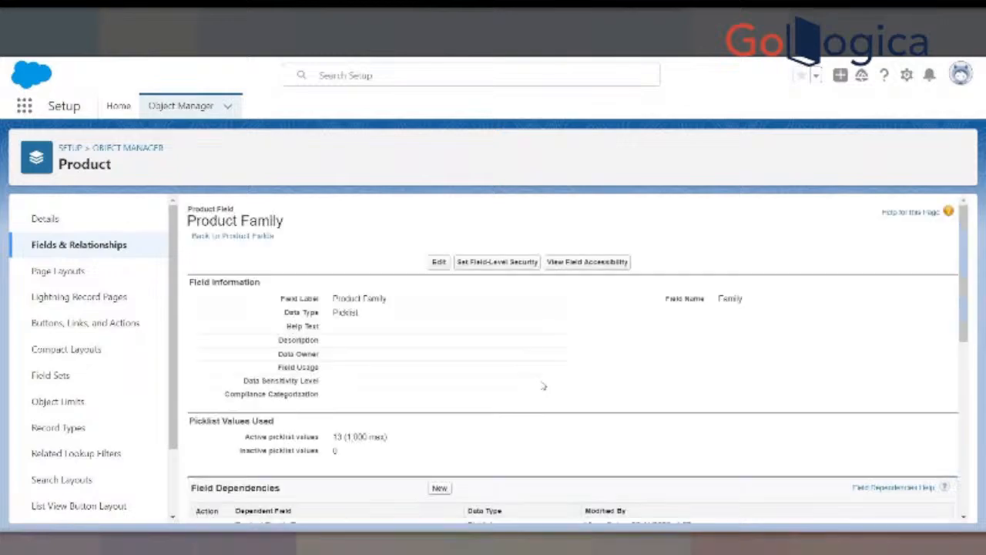
scroll(543, 385, "down", 8)
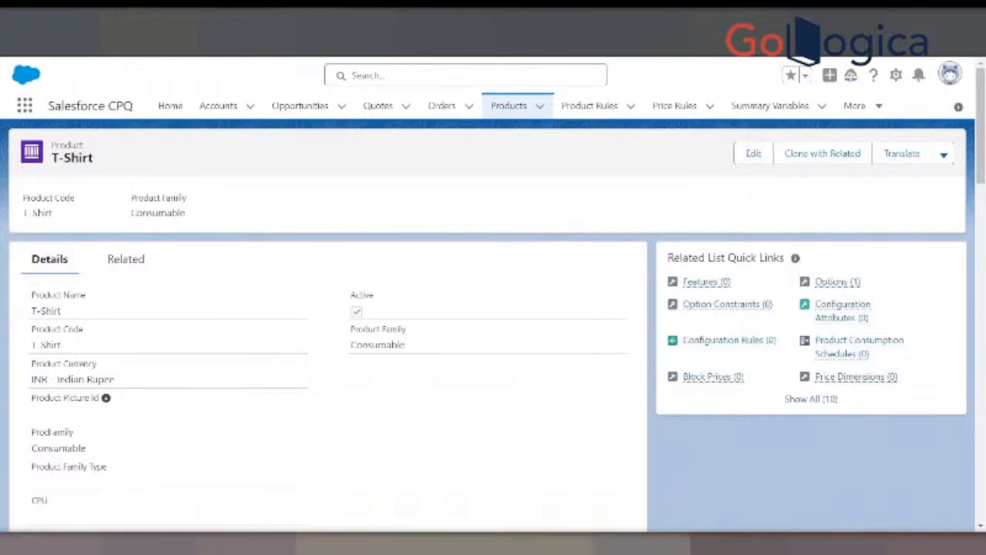
- Reload the T-Shirt product in Salesforce CPQ, set its Product Family to Men and save the record
key("F5")
left_click(751, 153)
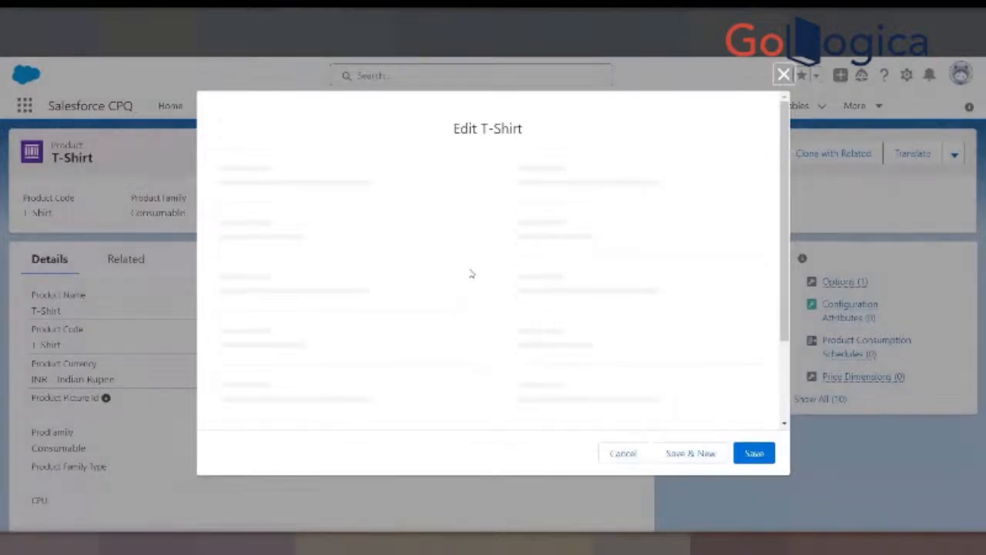
left_click(571, 226)
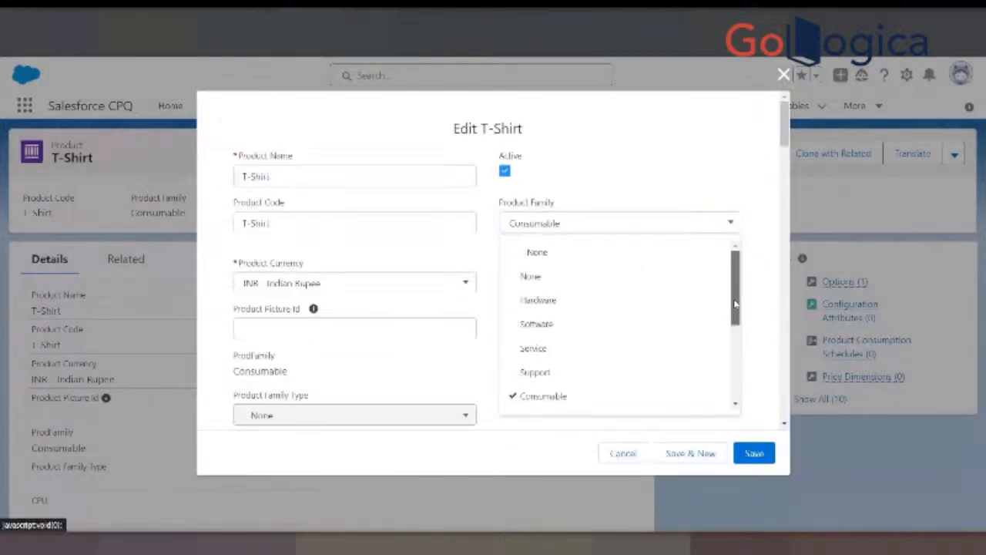
scroll(675, 368, "down", 4)
left_click(542, 339)
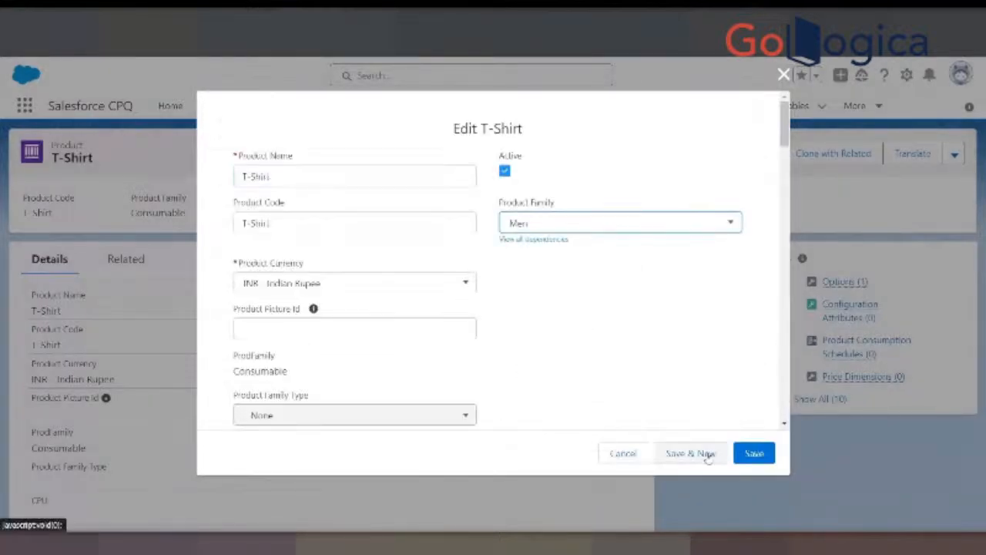
left_click(754, 454)
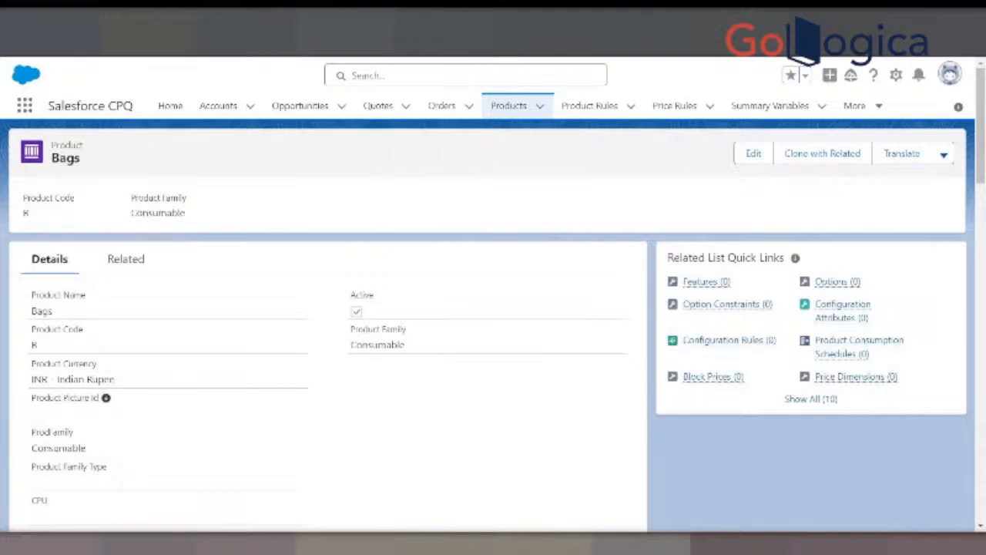
- Edit the Bags product, set its Product Family to Women and save the record
left_click(735, 155)
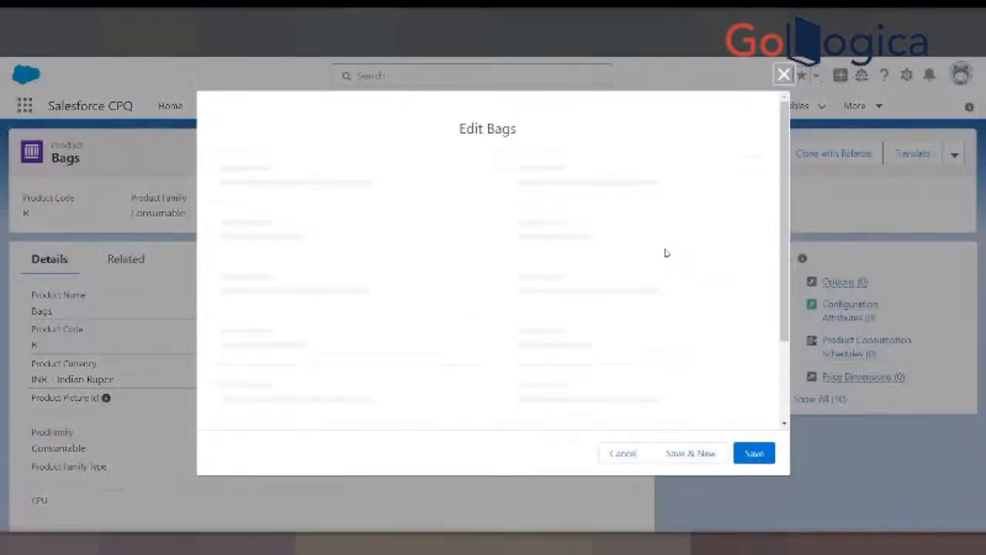
left_click(583, 219)
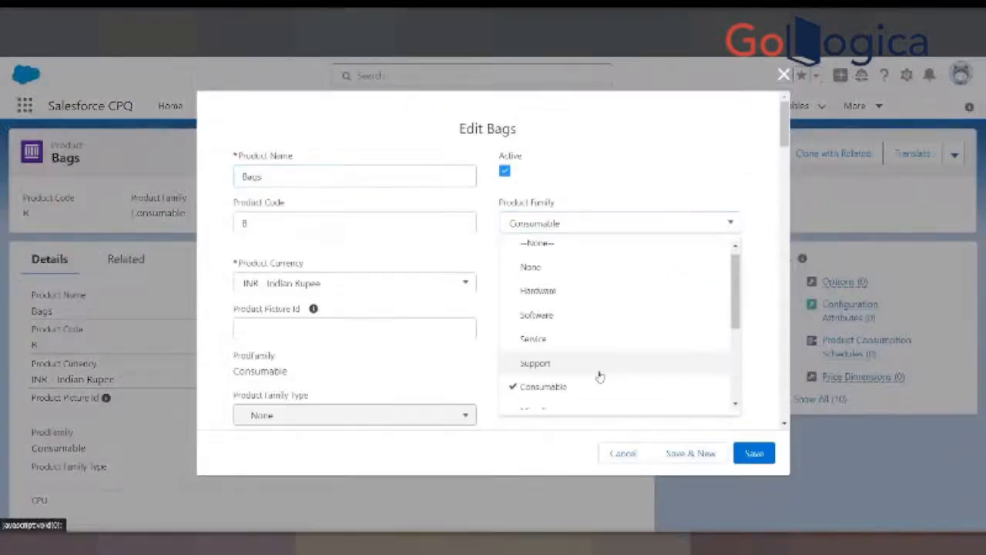
scroll(597, 375, "down", 3)
left_click(544, 353)
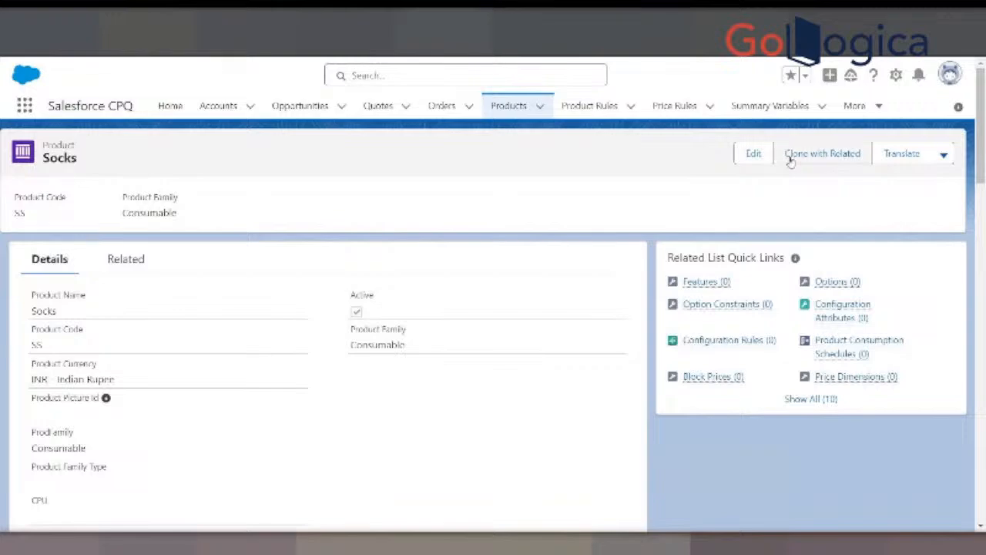
- Edit the Socks product, set its Product Family to Kids and save the record
left_click(754, 154)
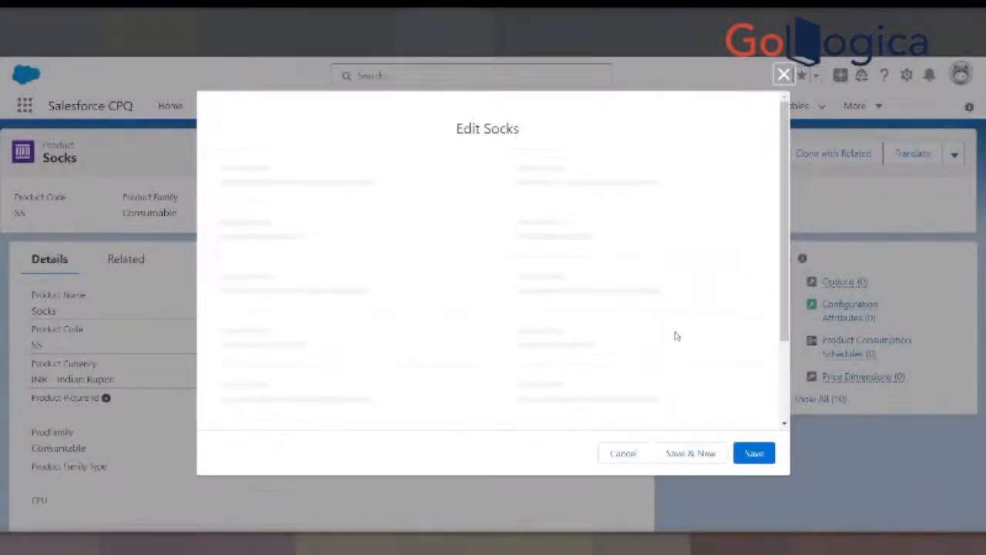
left_click(601, 223)
scroll(535, 393, "down", 3)
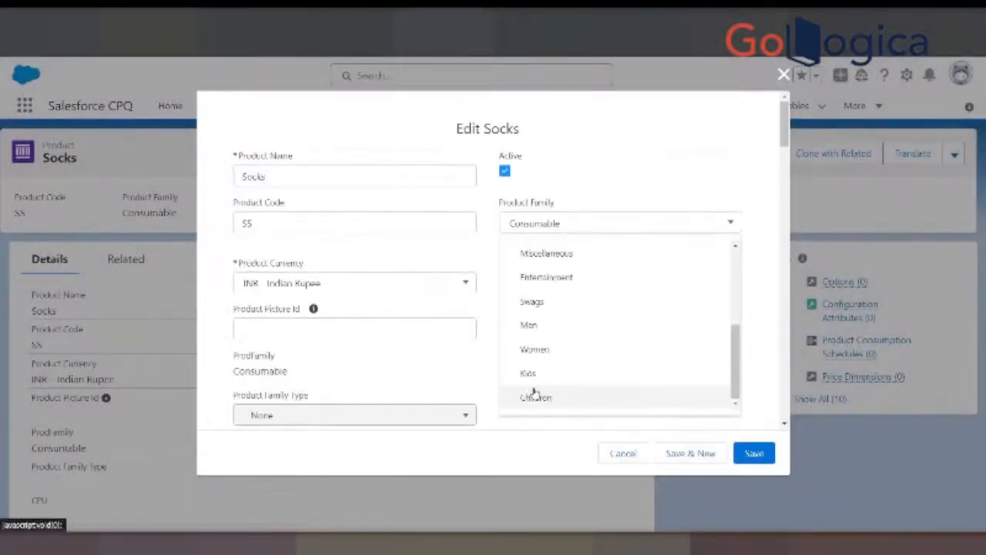
left_click(529, 373)
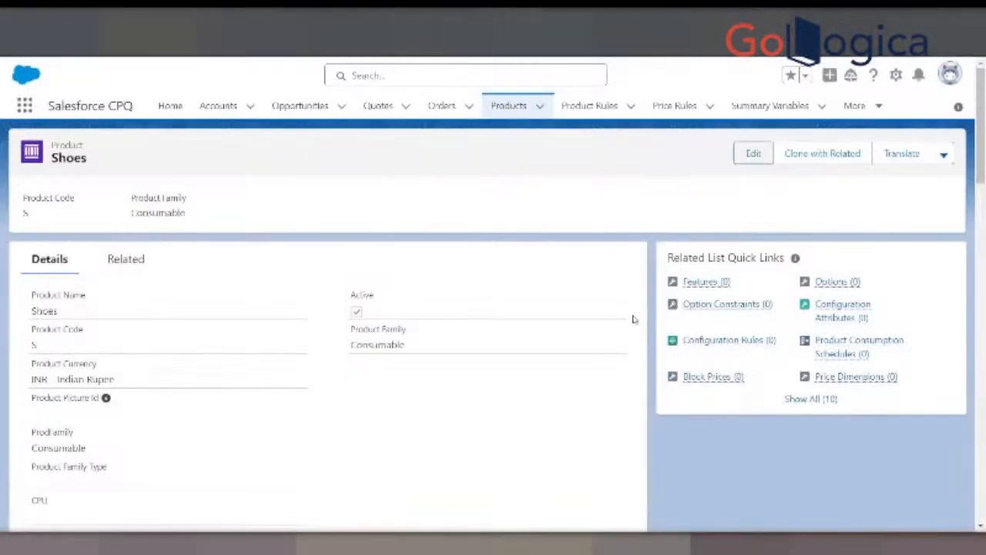
- Edit the Shoes product, set its Product Family to Children and save the record
left_click(752, 153)
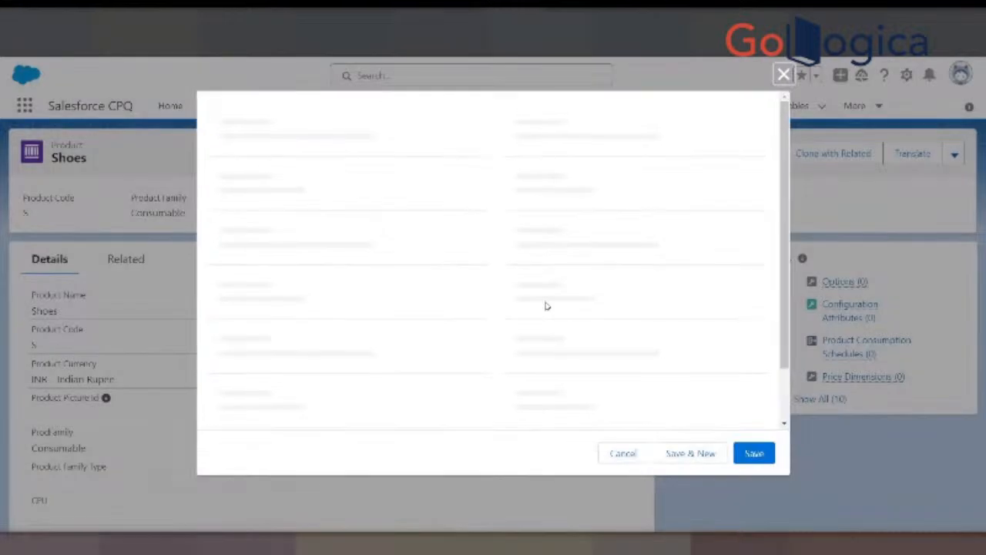
left_click(581, 224)
scroll(528, 370, "down", 5)
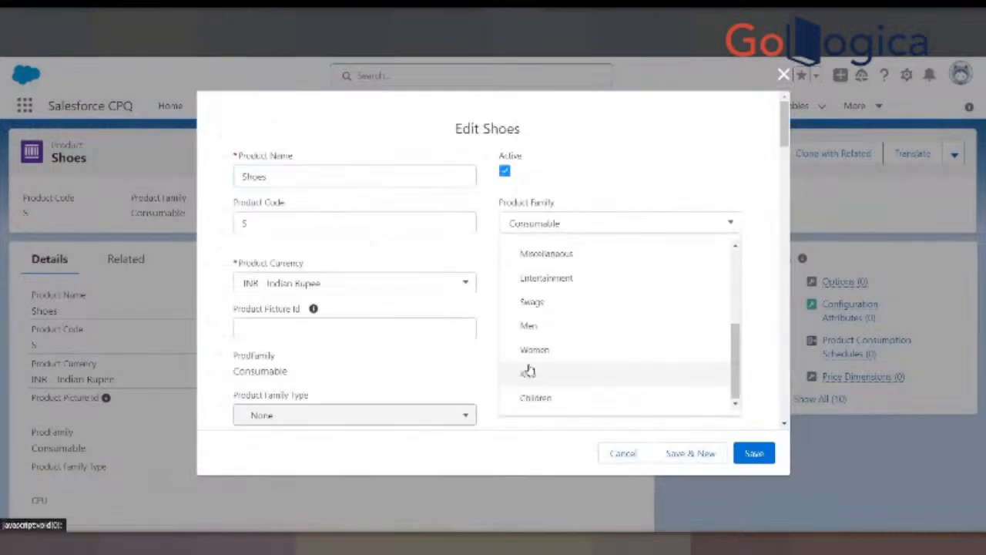
left_click(535, 397)
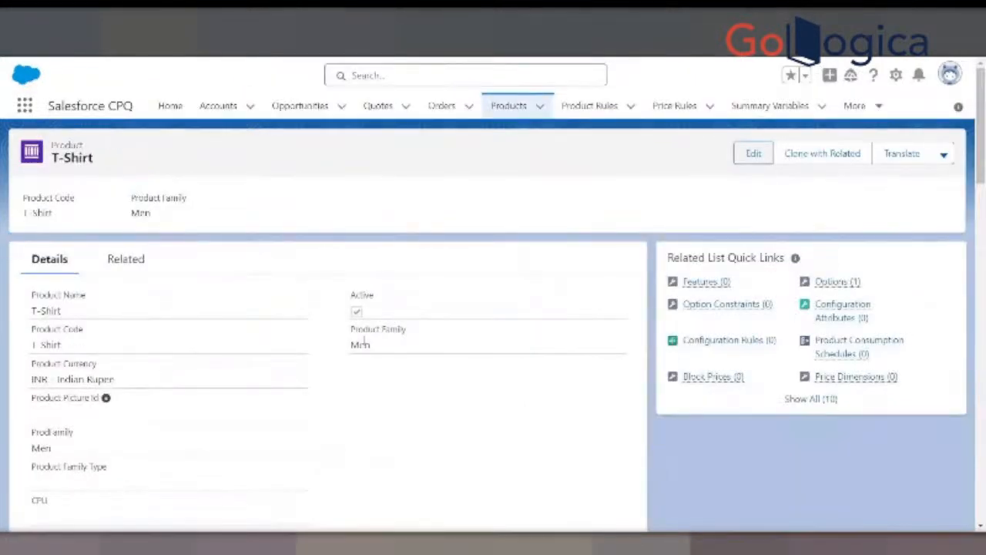
- Check the T-Shirt record, switch to Google Slides and review the Standard Object, Product Family and Hardware Type entries on the Guided Selling Creation slide
scroll(339, 237, "down", 3)
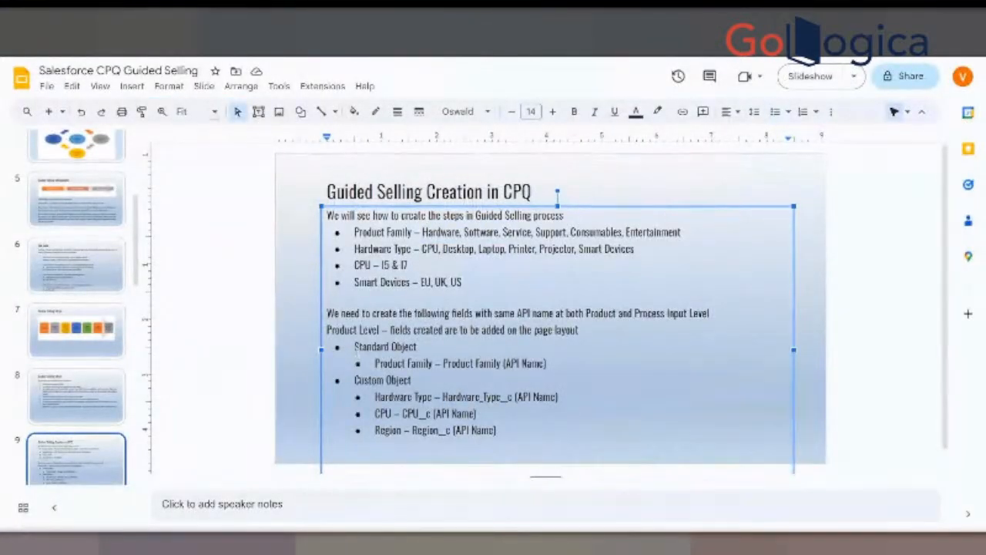
left_click_drag(355, 345, 417, 347)
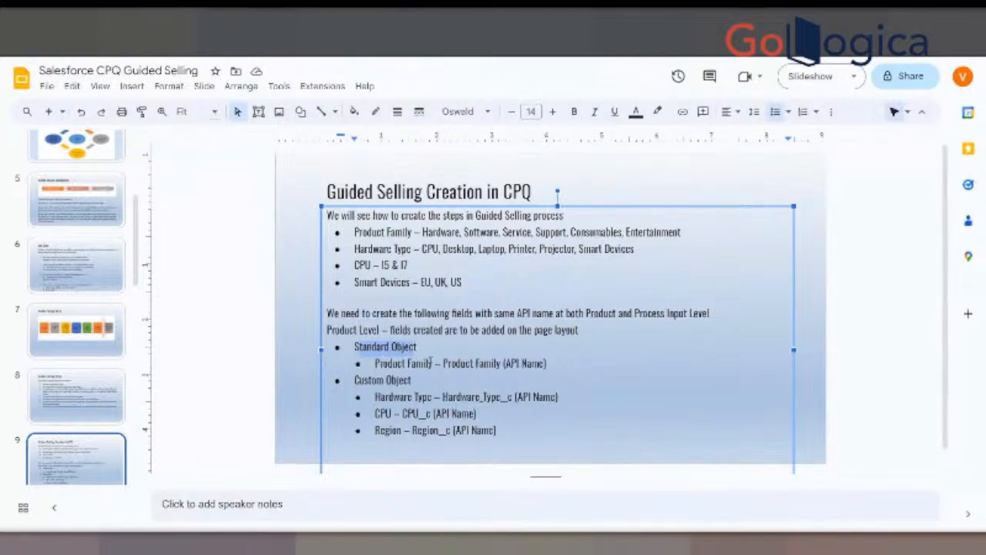
left_click(370, 381)
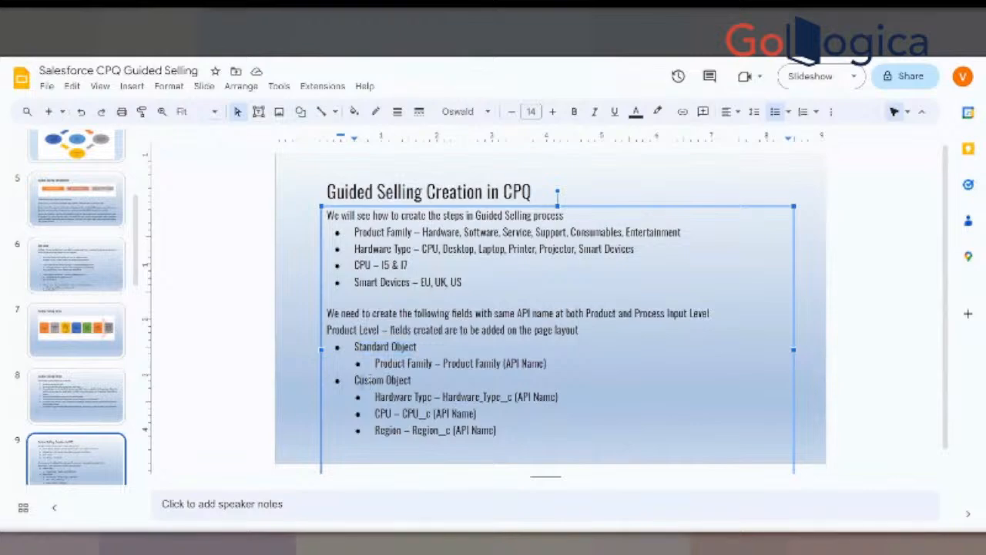
left_click_drag(370, 379, 408, 365)
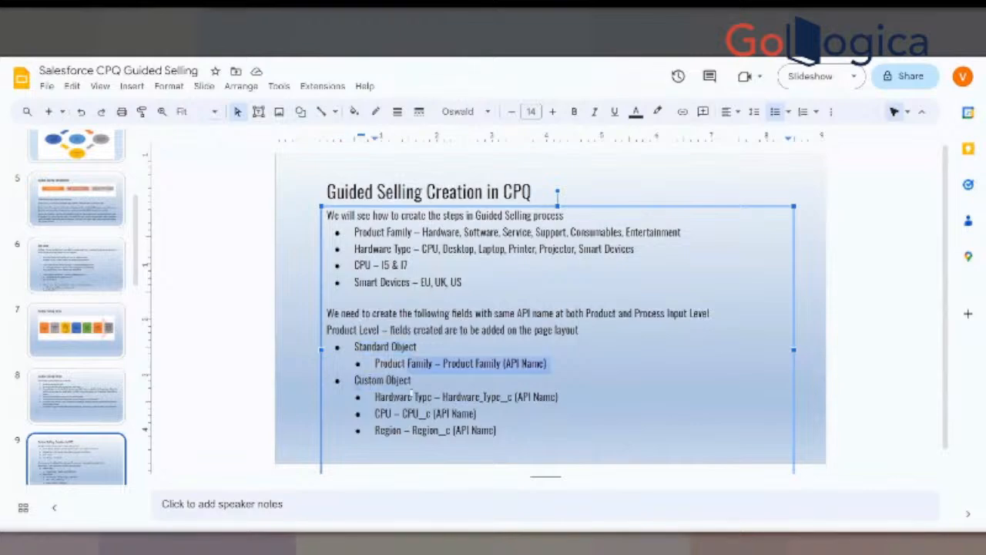
scroll(412, 395, "down", 1)
left_click(375, 372)
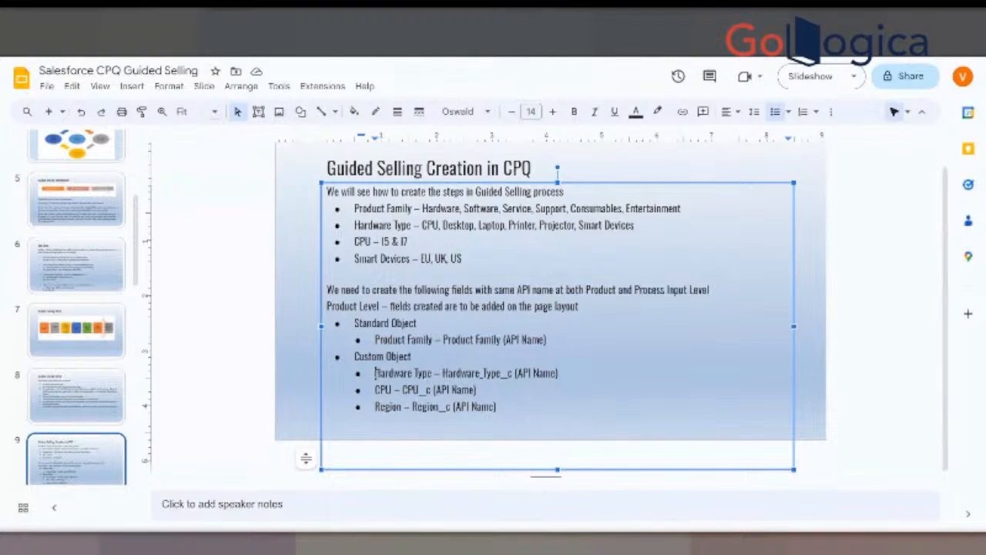
left_click_drag(375, 373, 433, 374)
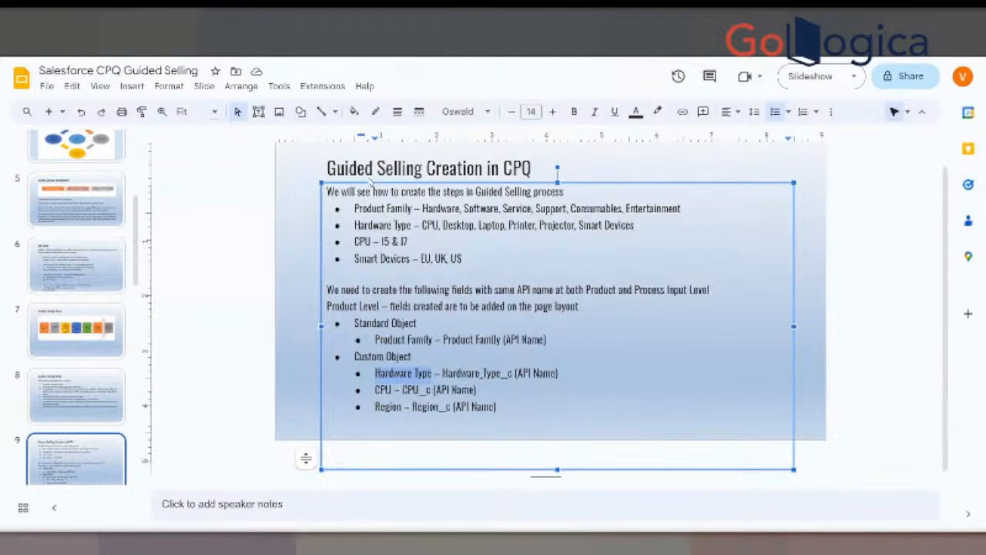
left_click_drag(422, 208, 569, 208)
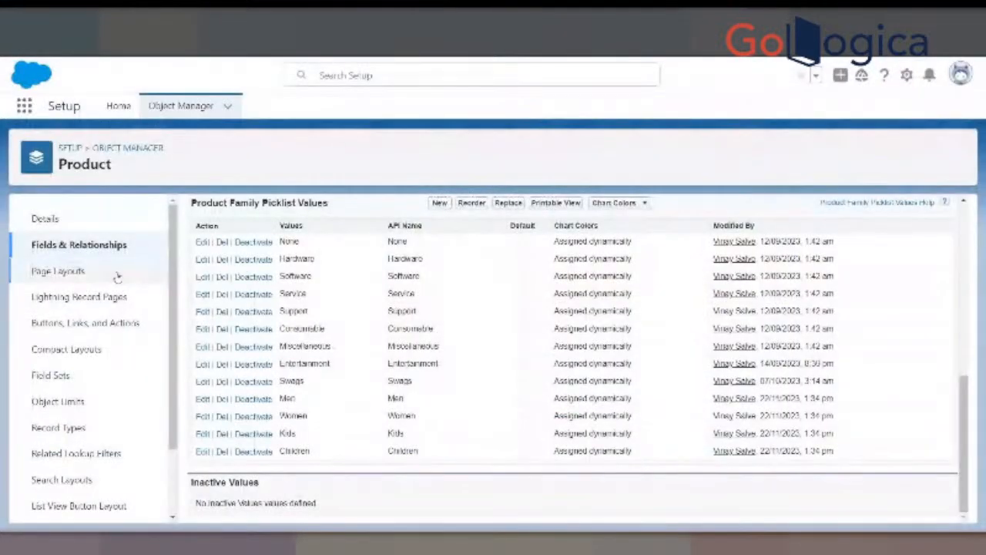
- Switch to Salesforce Setup, find the Product Family field on the Product object and review its picklist values
left_click(108, 245)
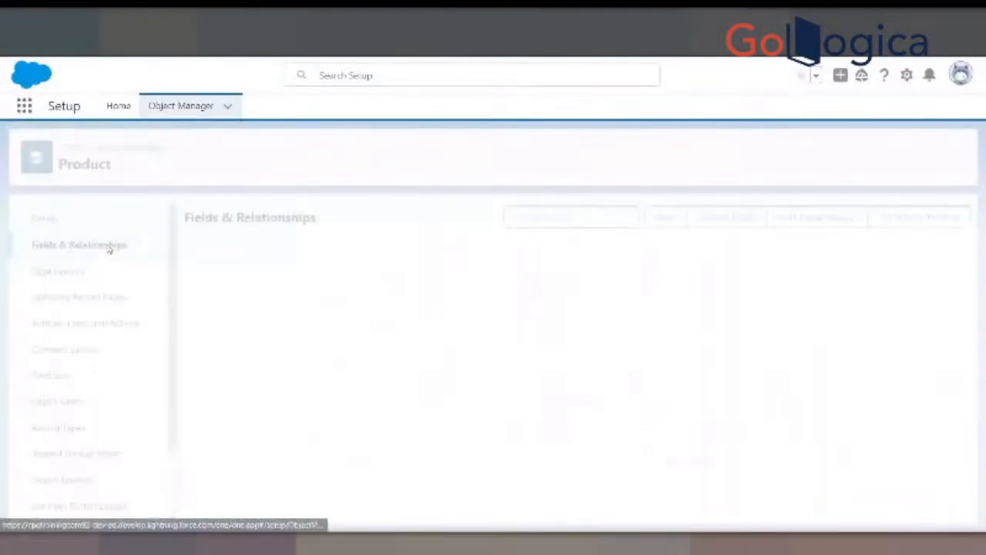
left_click(555, 216)
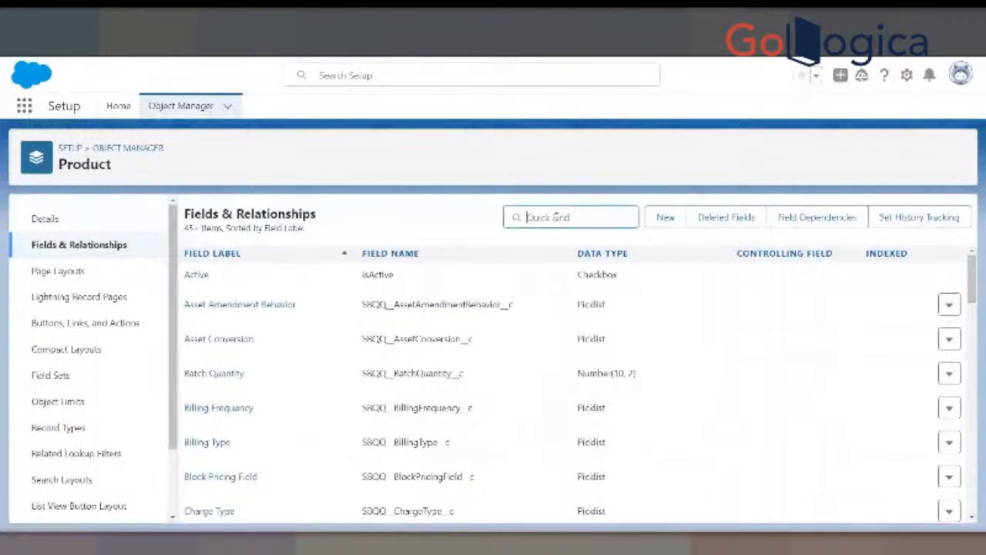
type("pro")
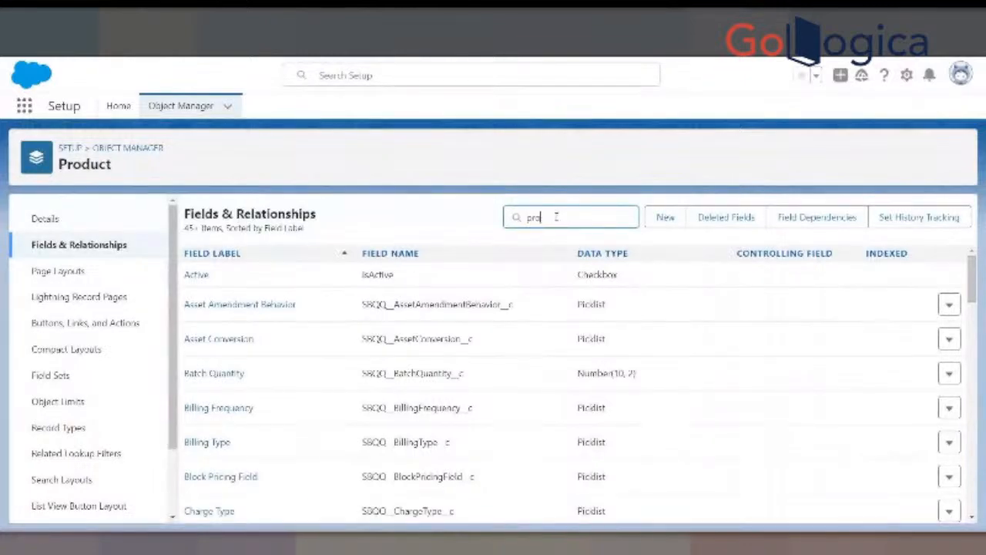
type("duct")
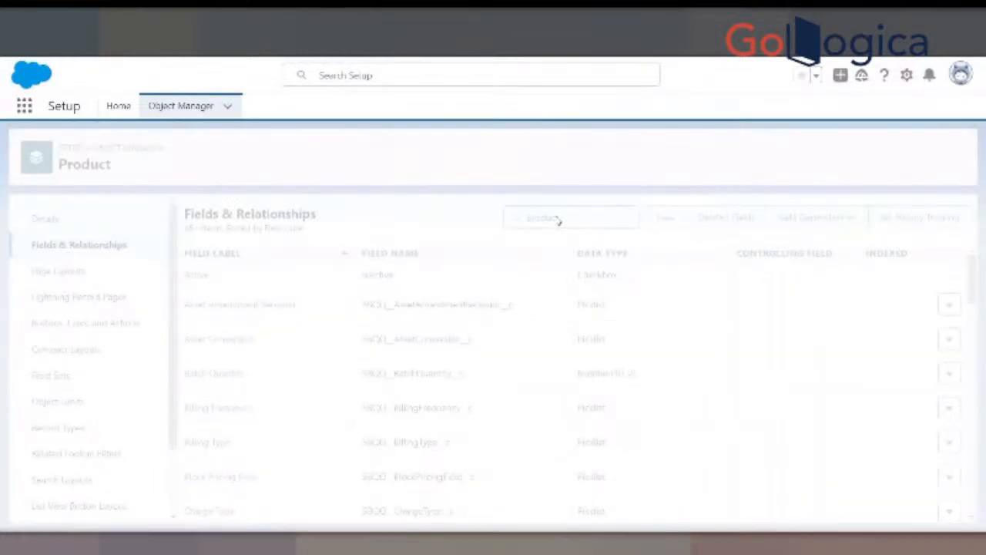
type(" family")
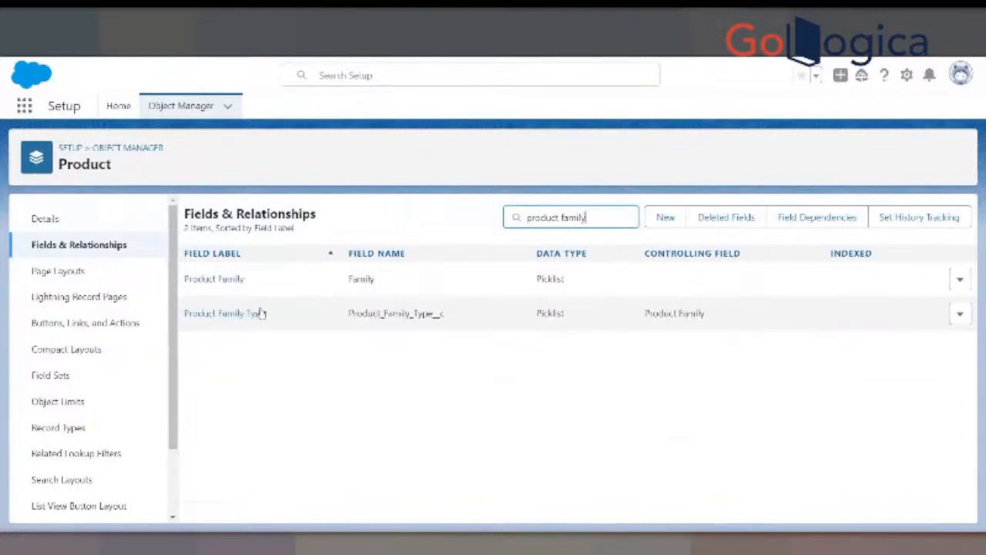
left_click(238, 281)
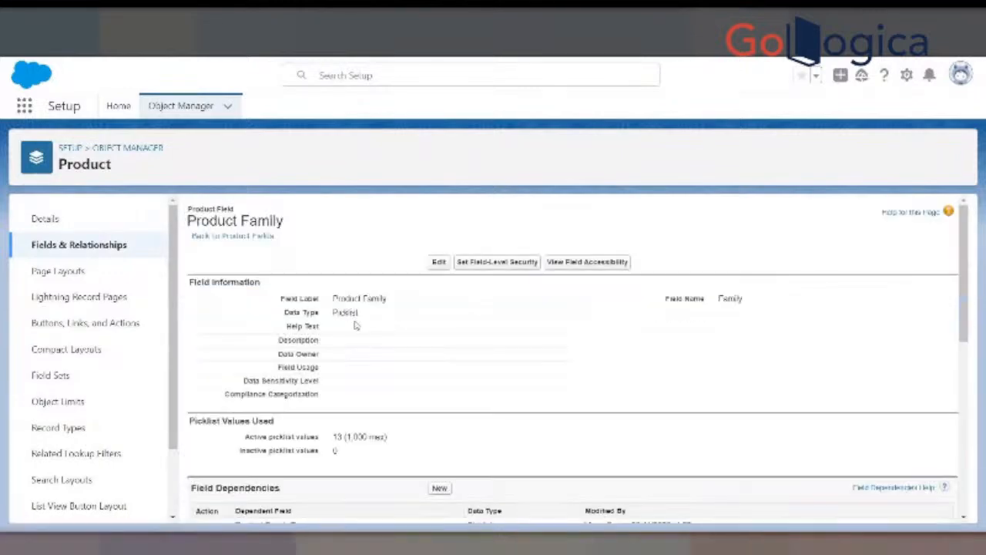
scroll(362, 327, "down", 1)
scroll(401, 362, "down", 5)
scroll(416, 401, "down", 2)
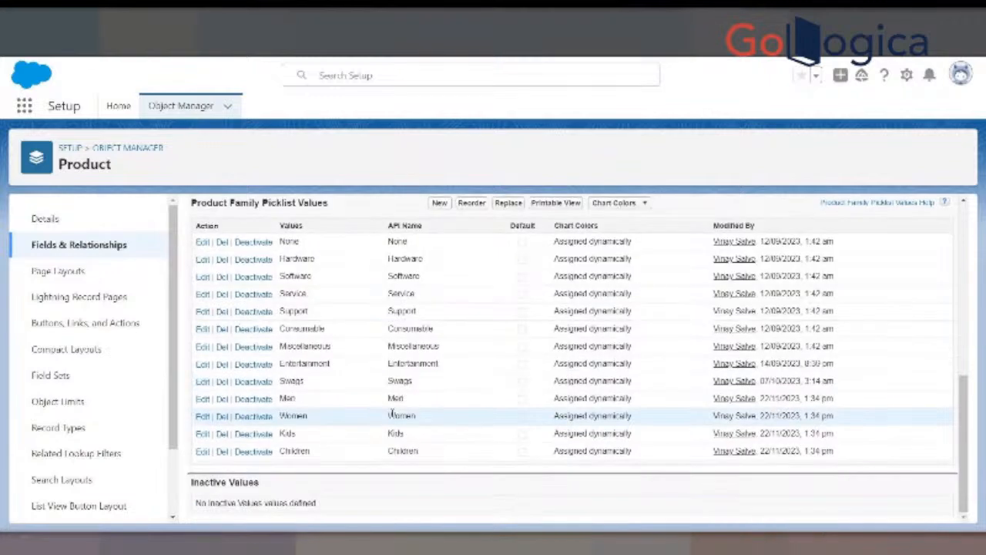
scroll(389, 428, "up", 8)
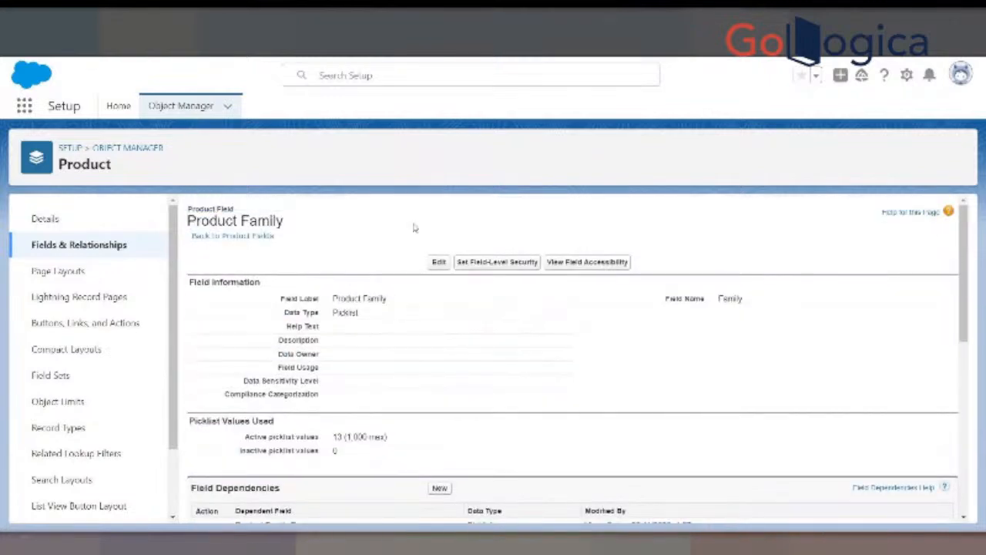
- Return to the Product object's fields and search for "hardware type", shortening the search to "hardware"
left_click(232, 235)
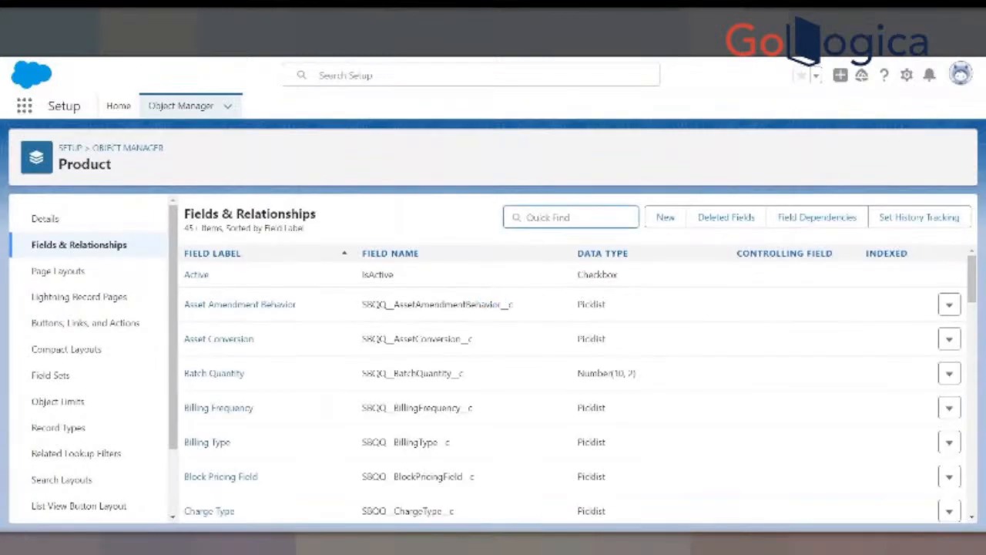
type("hardware s")
type("ype")
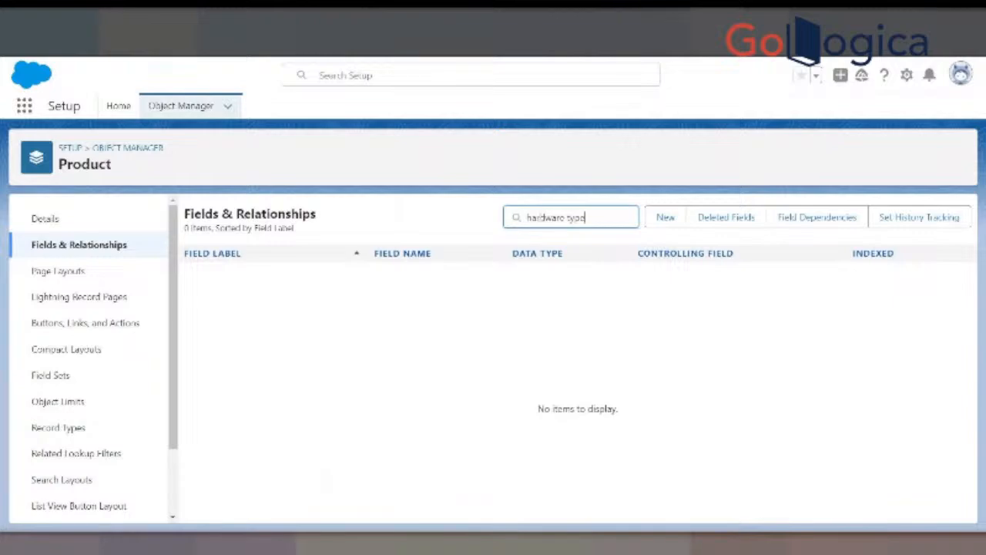
key("BackSpace")
key("BackSpace")
key("BackSpace")
key("BackSpace")
key("BackSpace")
key("BackSpace")
key("BackSpace")
key("BackSpace")
key("BackSpace")
key("BackSpace")
key("BackSpace")
key("BackSpace")
key("BackSpace")
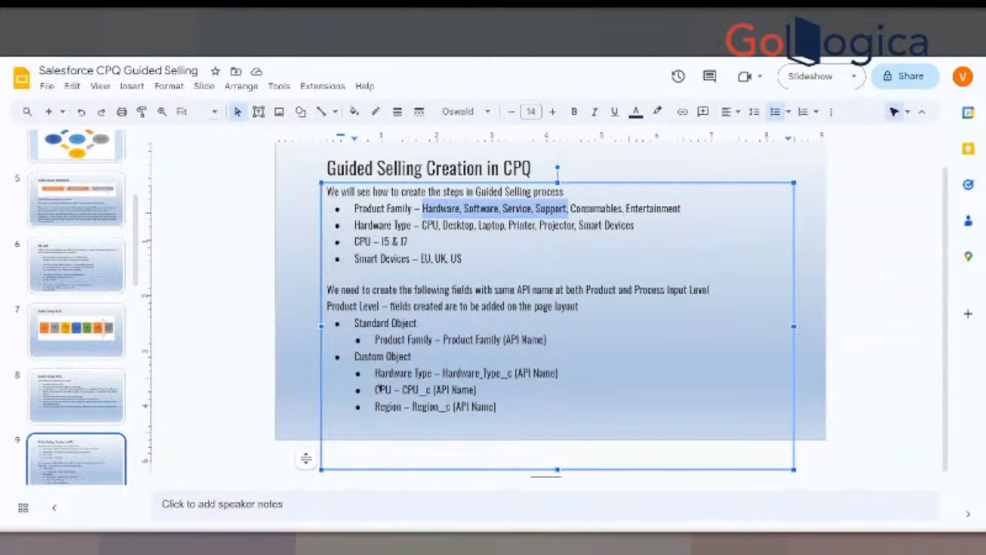
- Switch to Google Slides to review the CPU and Region custom field names, and look for these fields on the Shoes product in Salesforce CPQ
left_click_drag(378, 390, 477, 389)
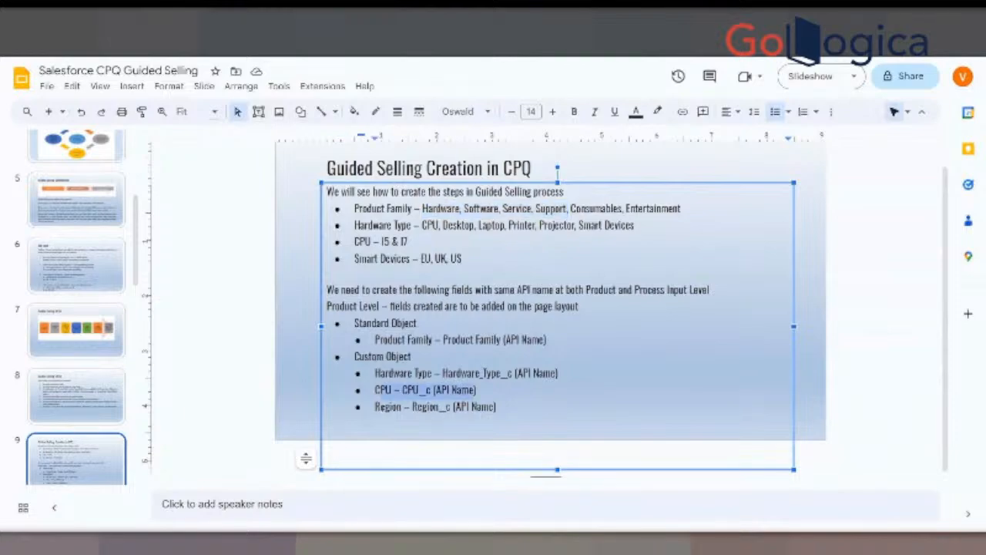
left_click_drag(374, 406, 496, 406)
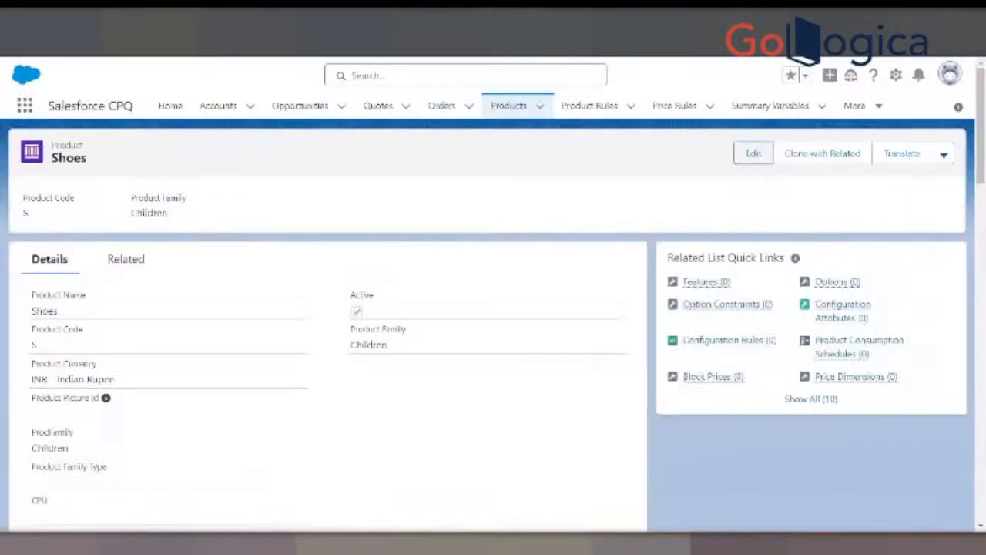
scroll(116, 385, "down", 2)
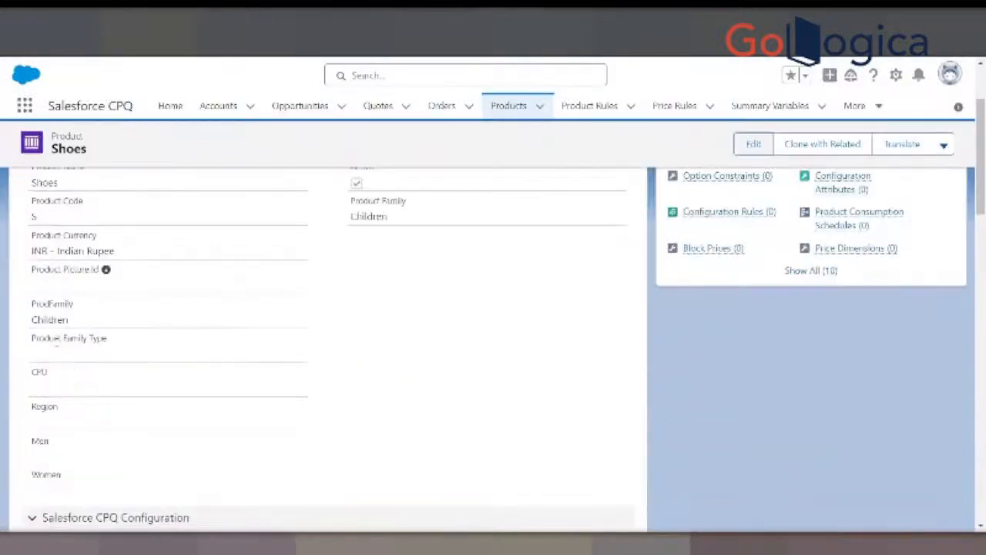
- Open the Shoes product for editing and review its ProdFamily, Product Family Type and Product Family fields
left_click_drag(34, 337, 107, 338)
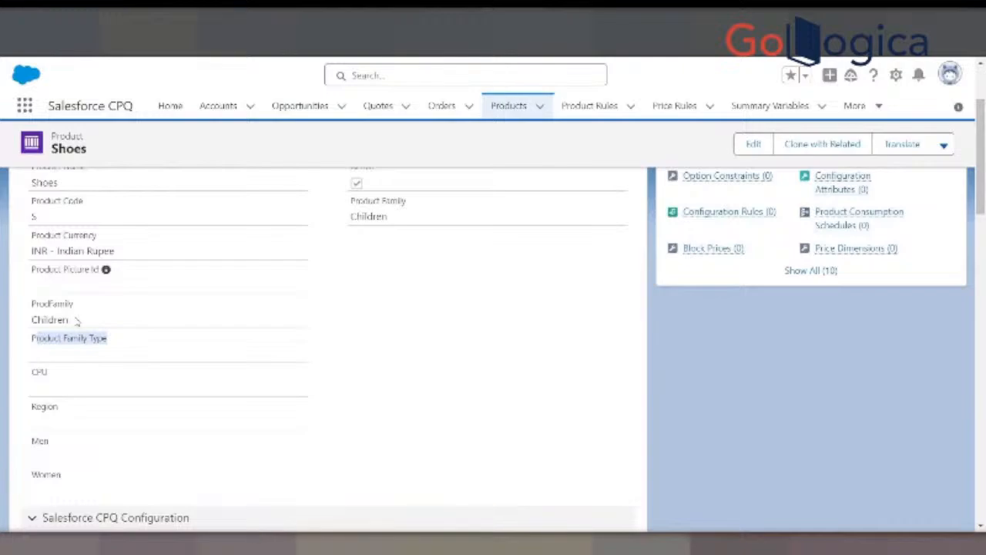
left_click(76, 357)
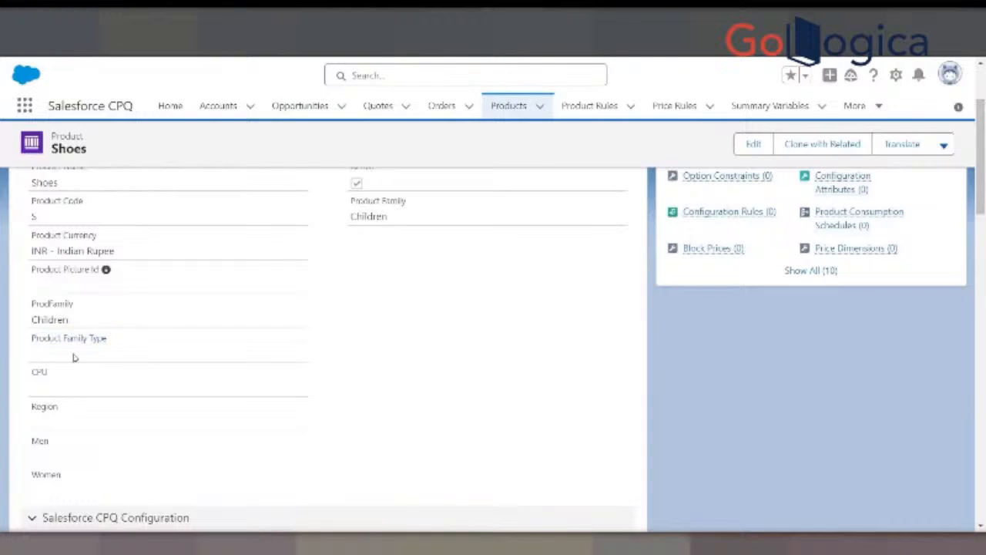
left_click(739, 147)
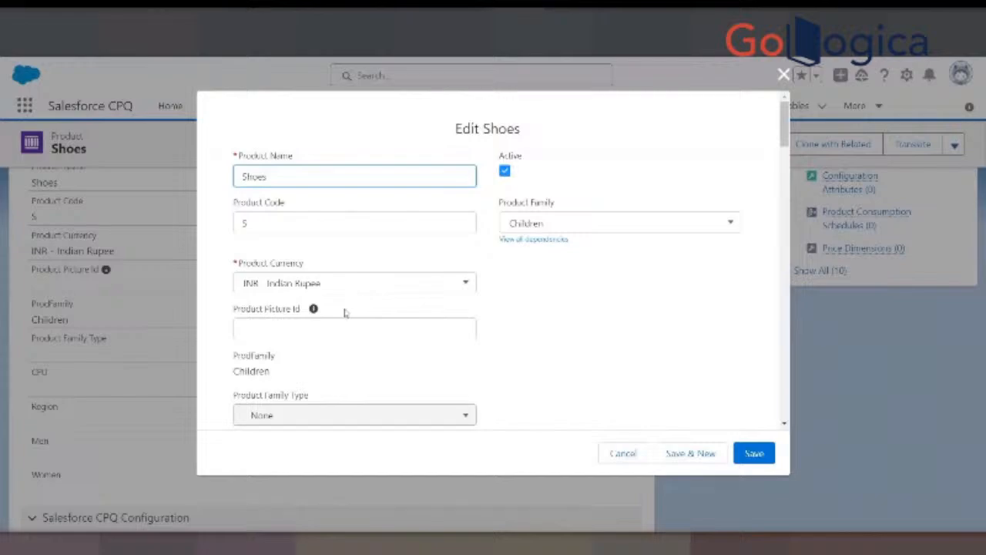
scroll(324, 296, "down", 1)
scroll(350, 288, "down", 3)
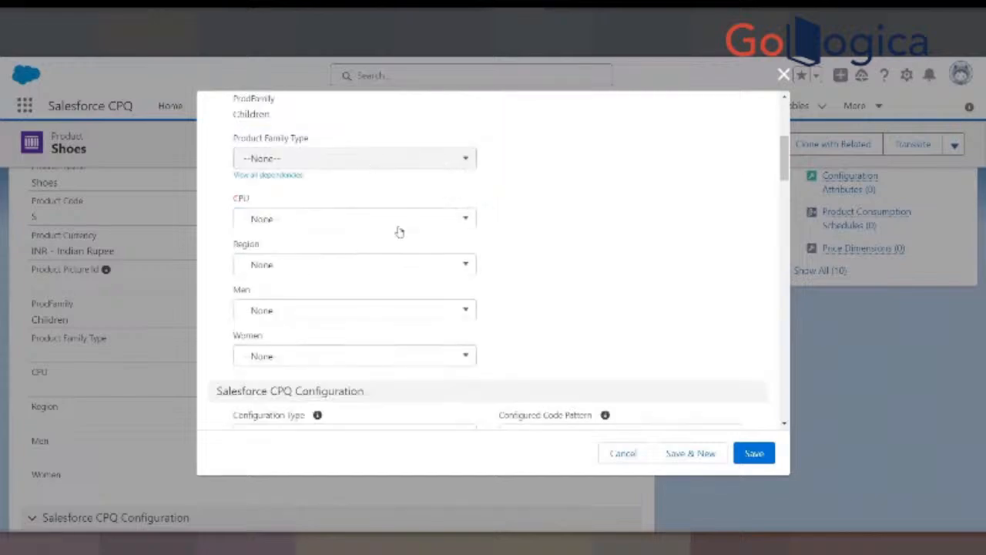
scroll(399, 231, "up", 3)
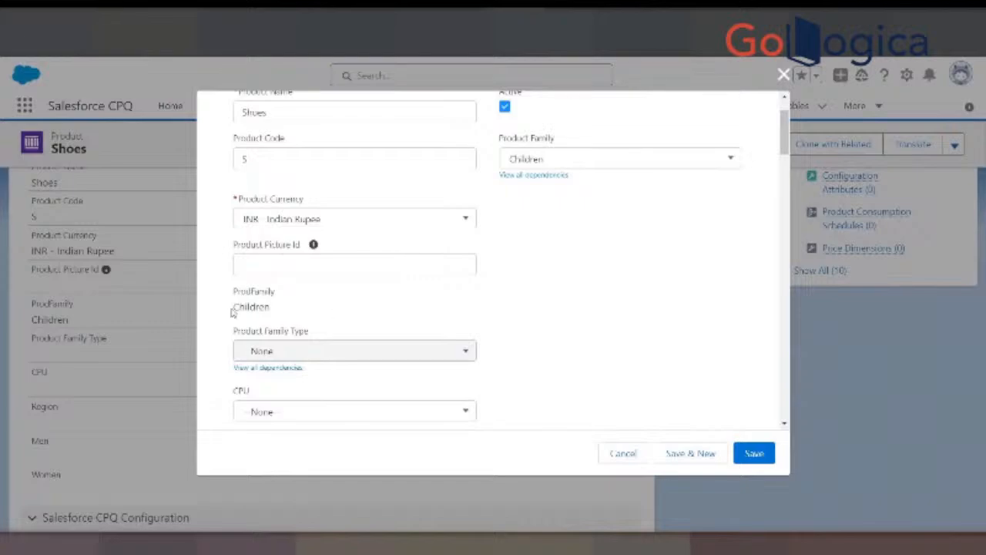
left_click_drag(231, 312, 292, 305)
left_click(292, 306)
left_click(537, 158)
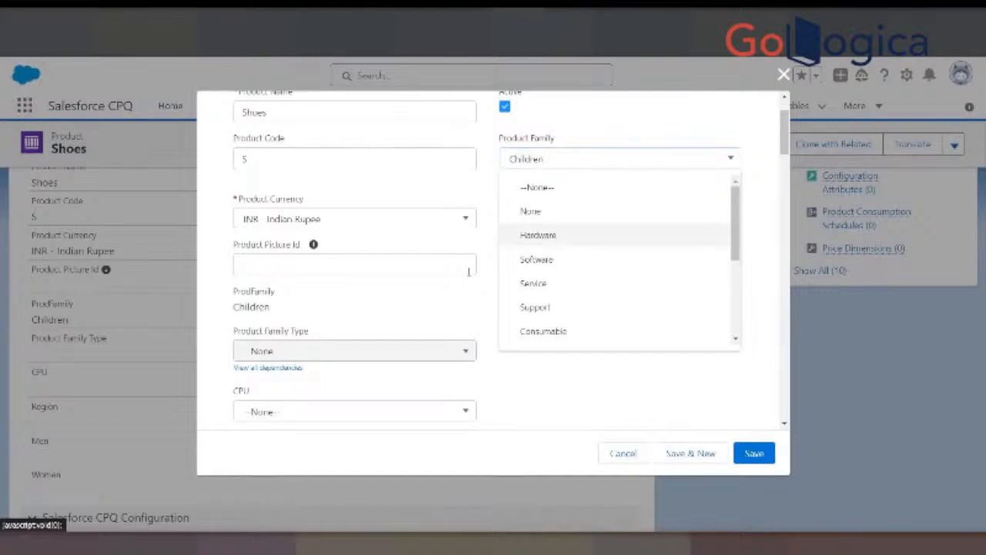
left_click(475, 329)
scroll(475, 329, "down", 3)
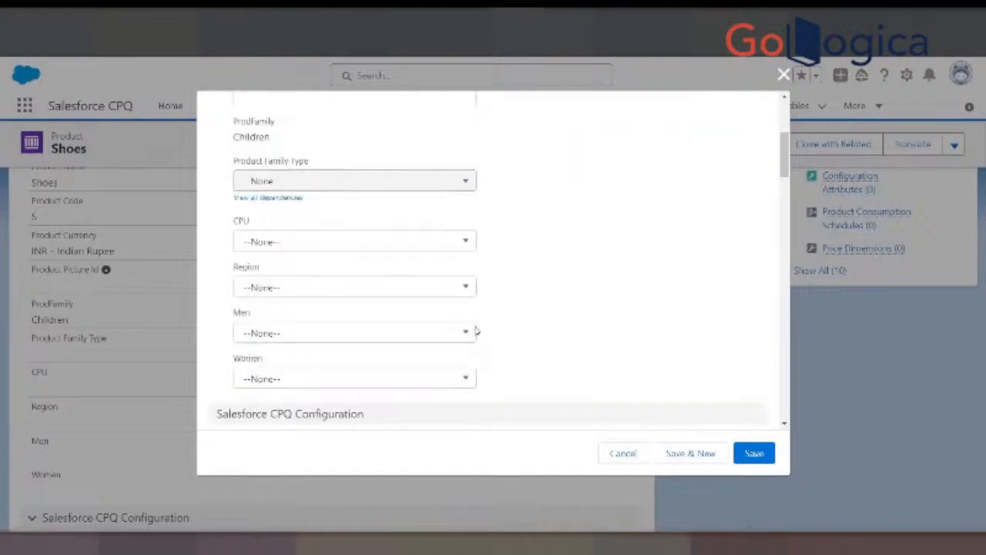
- Review the CPU and Men picklist options on the Shoes product and close the edit form without saving
left_click(306, 311)
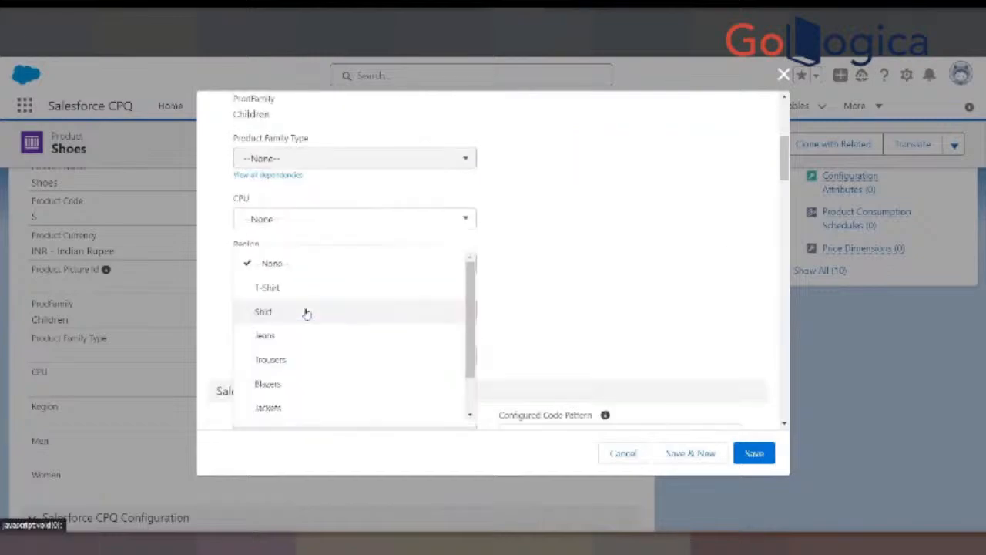
left_click(539, 269)
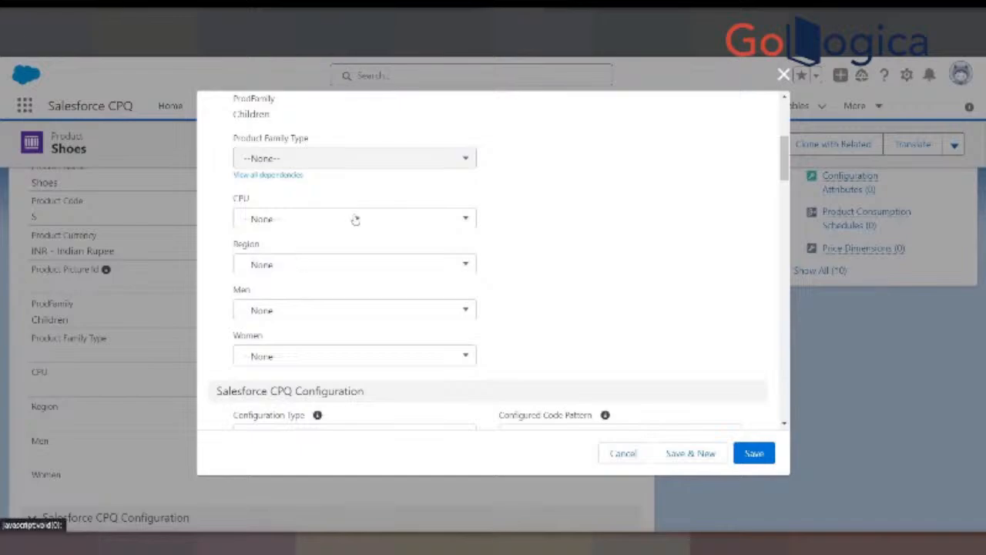
left_click(355, 220)
left_click(521, 226)
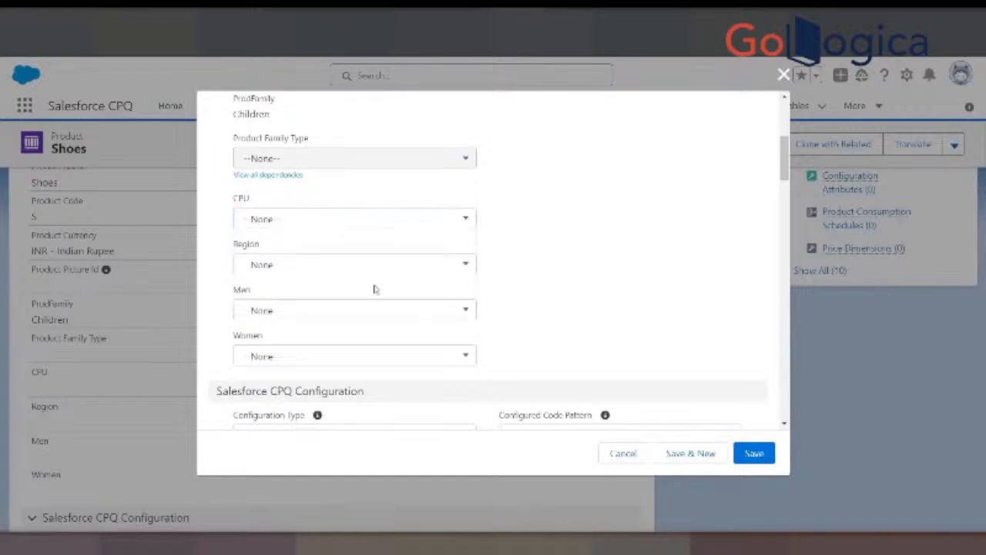
left_click(348, 312)
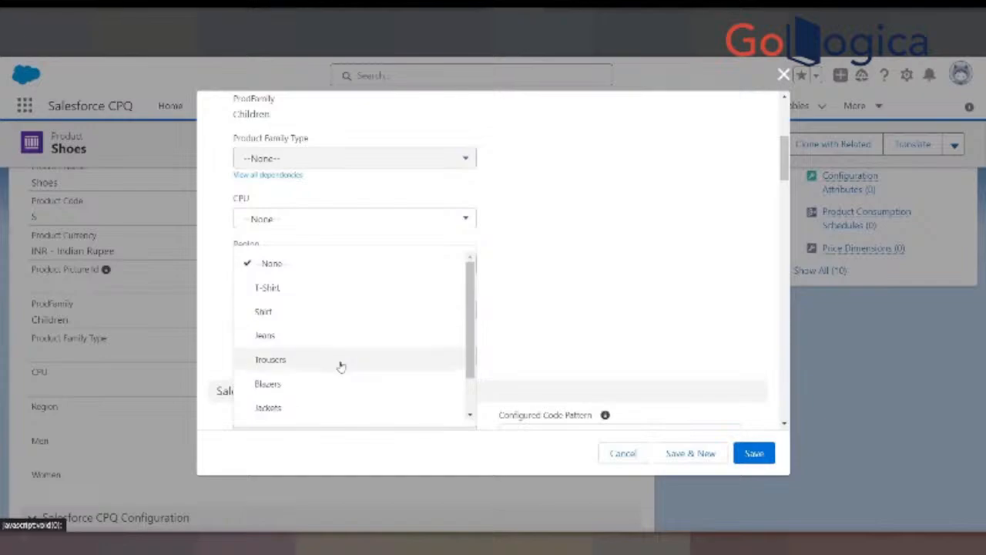
scroll(472, 301, "down", 1)
scroll(478, 284, "up", 1)
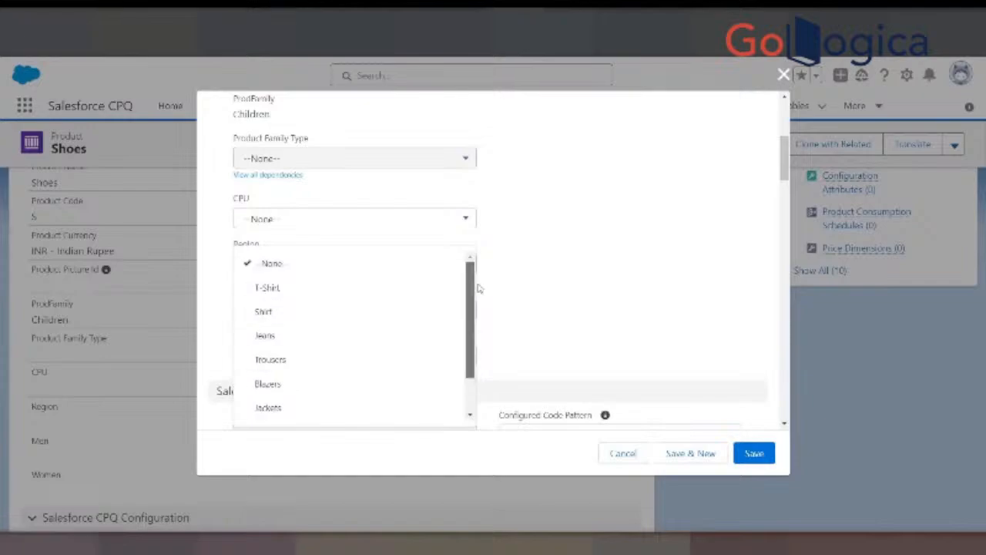
left_click(572, 404)
left_click(627, 452)
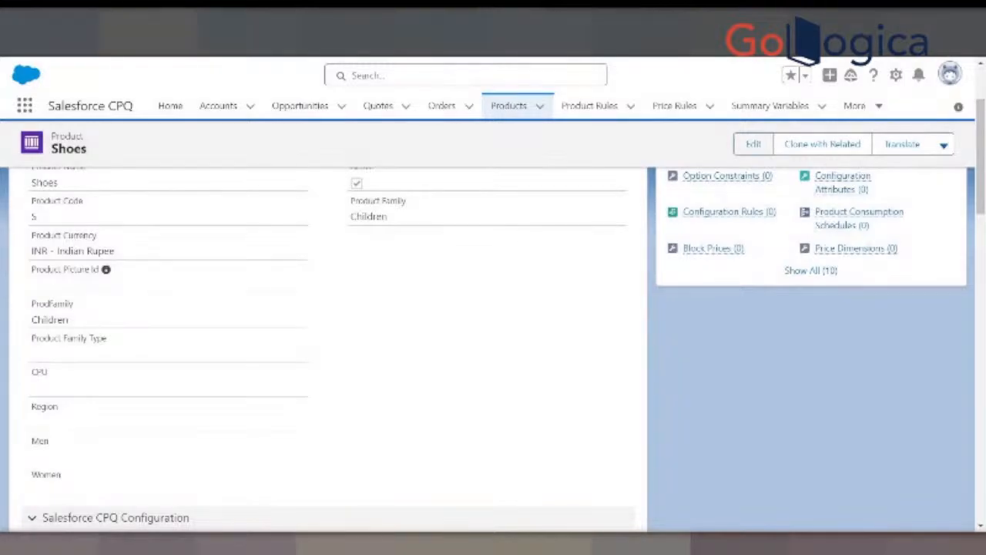
- Switch to Google Slides and review the CPU and Smart Devices hardware types and the Region field entry on slide 9
left_click(178, 19)
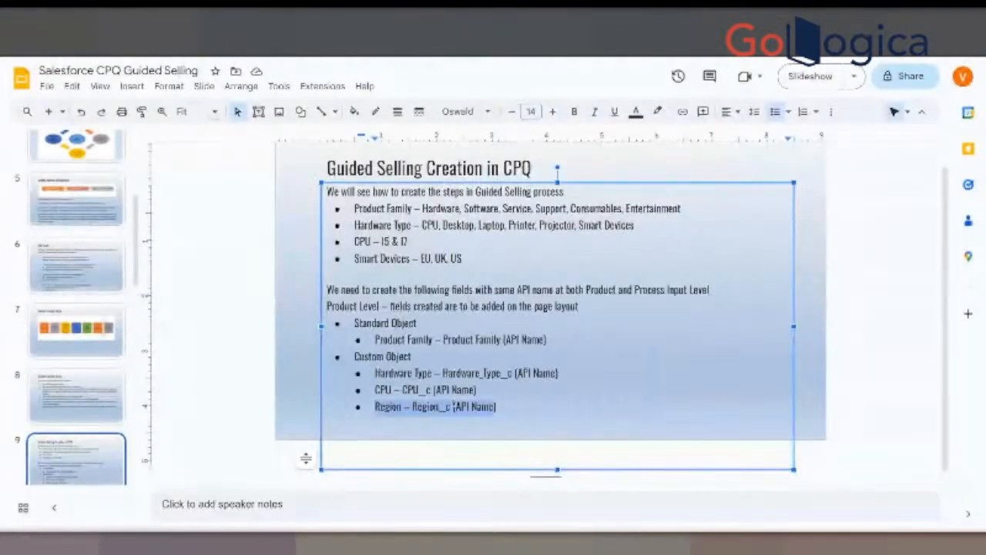
left_click(523, 406)
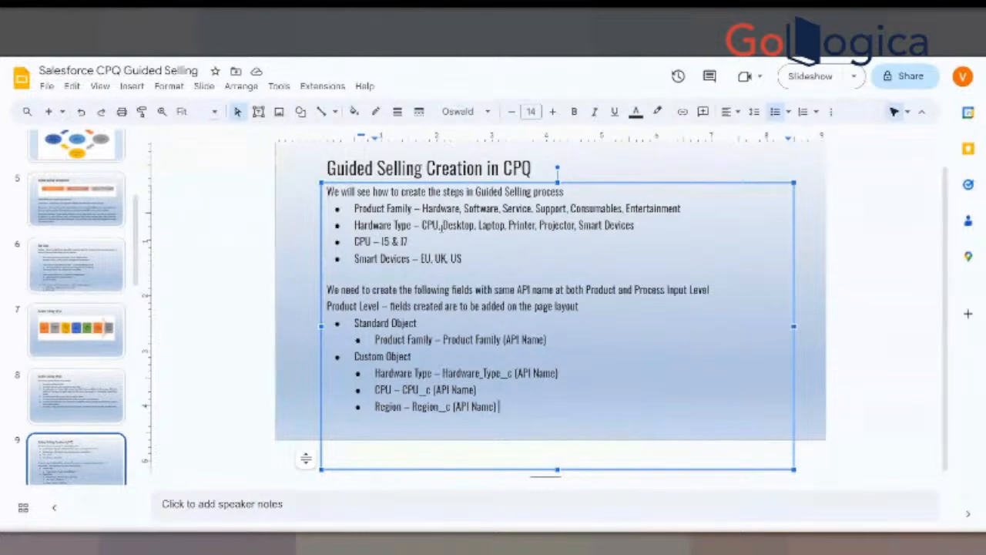
left_click(430, 223)
double_click(430, 224)
left_click_drag(580, 225, 633, 225)
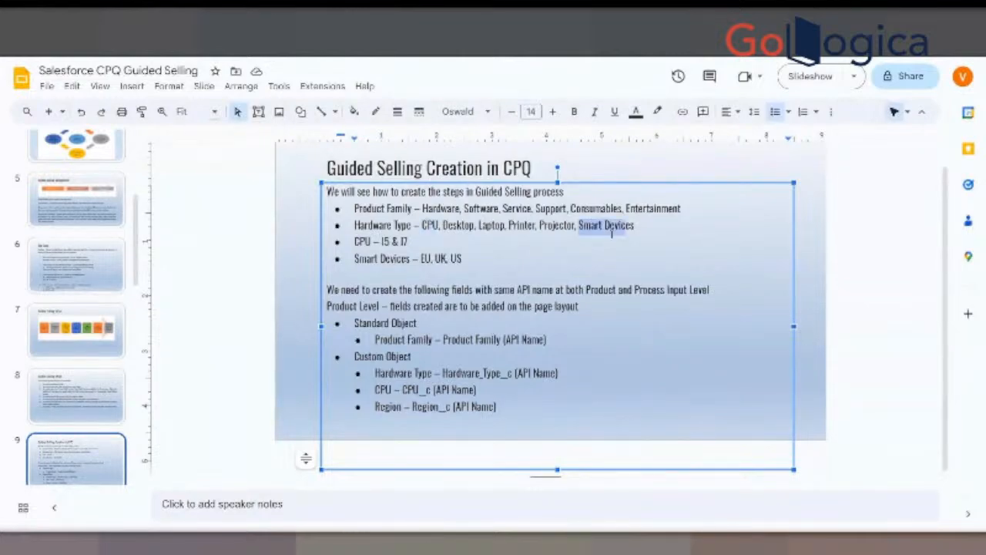
left_click(512, 406)
- Show slide 10 and examine its note on fields for the Process Input object
scroll(119, 343, "down", 2)
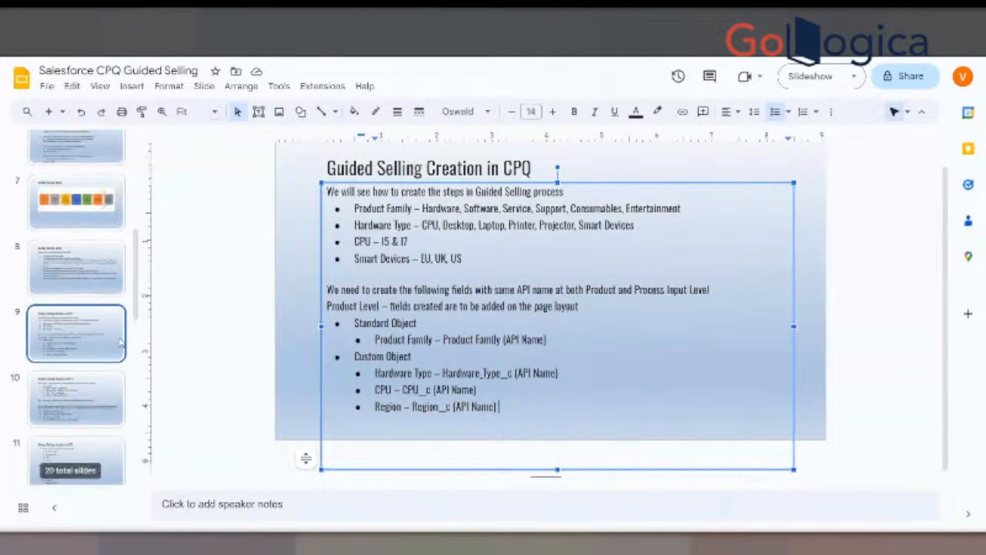
left_click(93, 393)
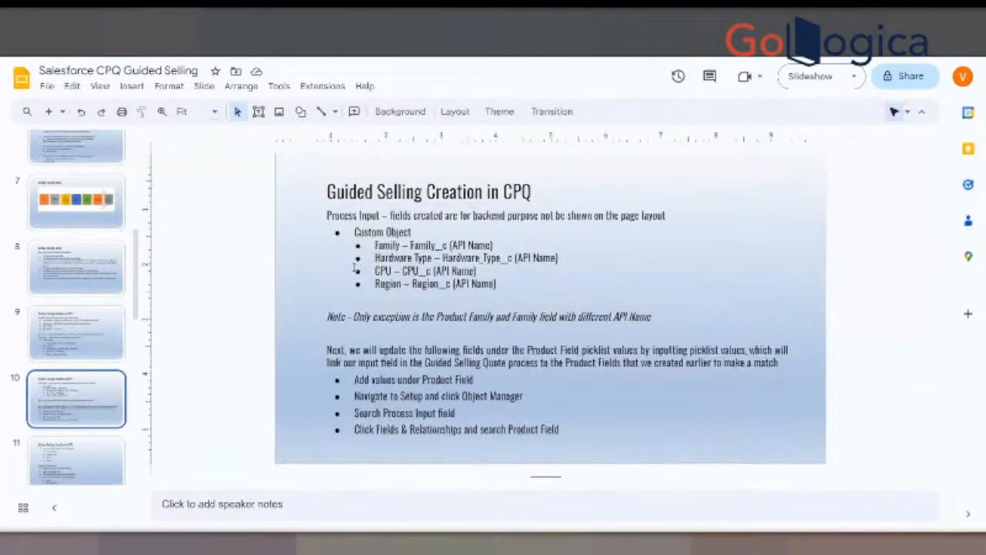
left_click_drag(326, 216, 380, 216)
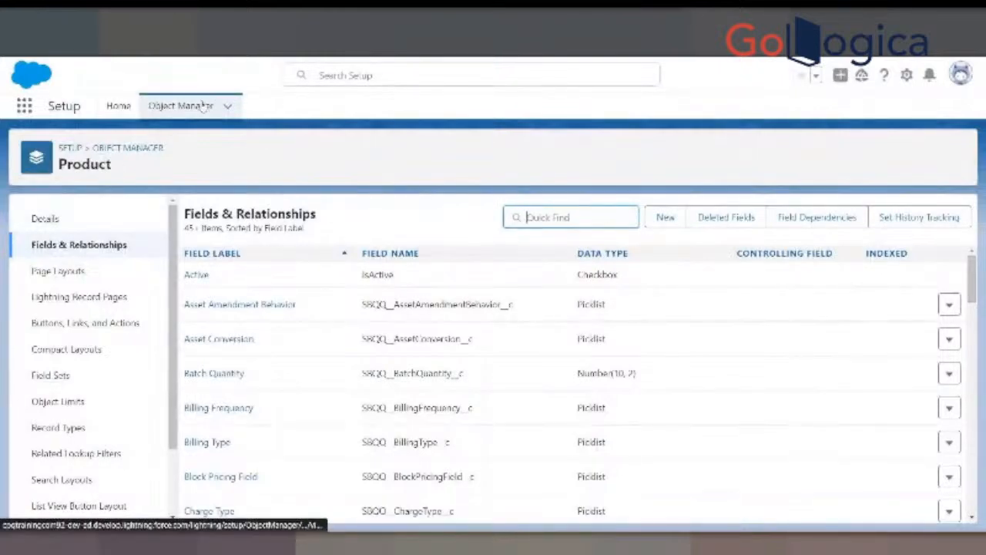
- Switch to Salesforce Setup, duplicate its browser tab and go to the Object Manager list
right_click(694, 21)
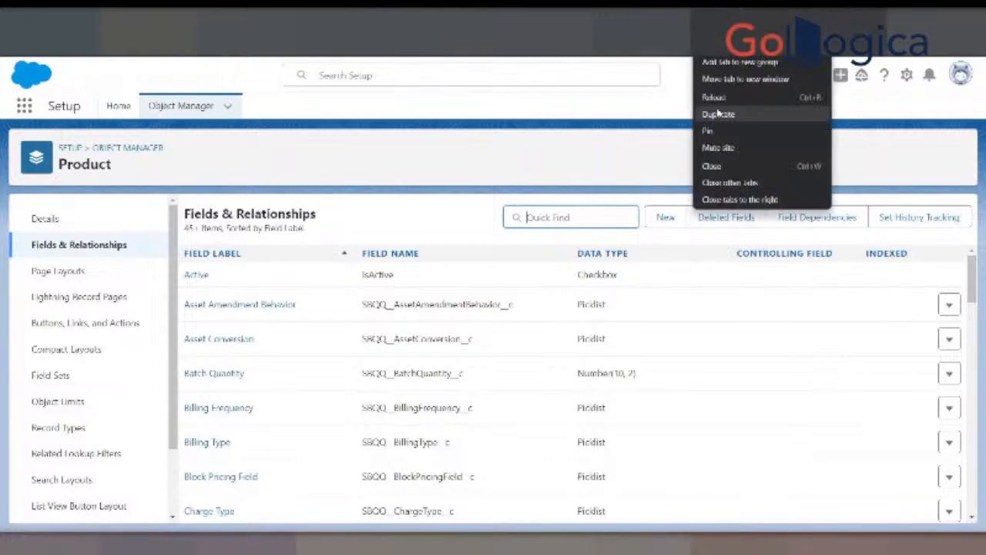
left_click(718, 112)
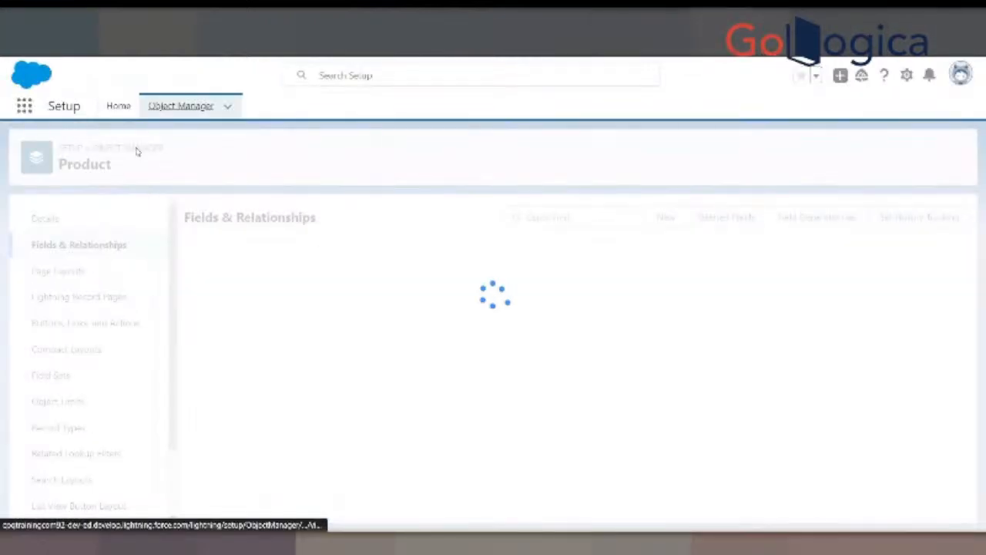
left_click(134, 148)
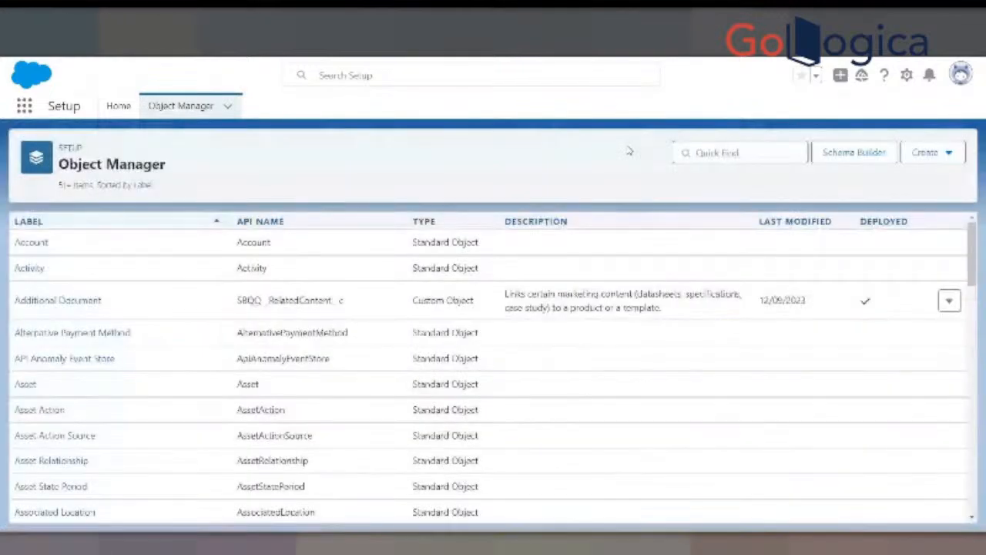
- Search the objects for "Process Input" and open the Process Input object's fields and relationships
left_click(718, 153)
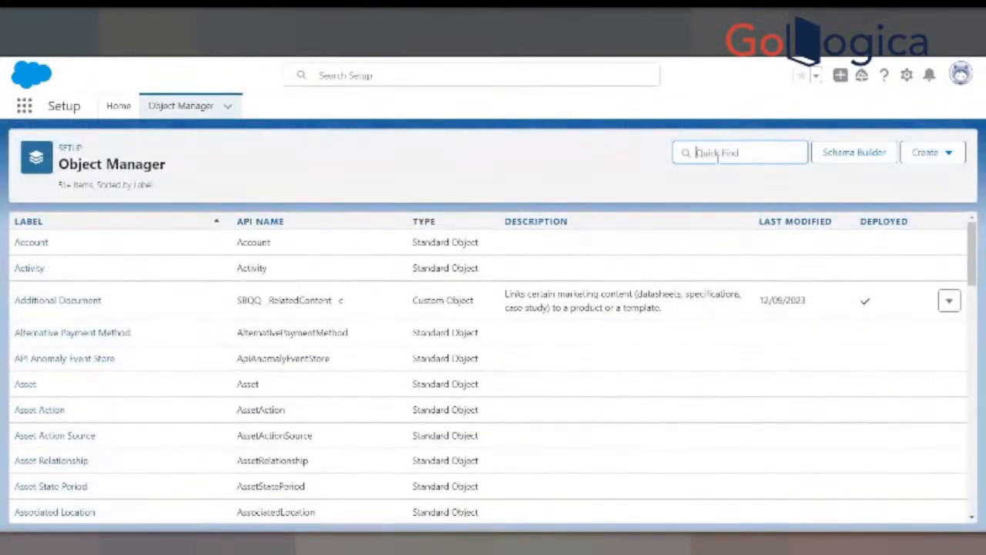
type("p")
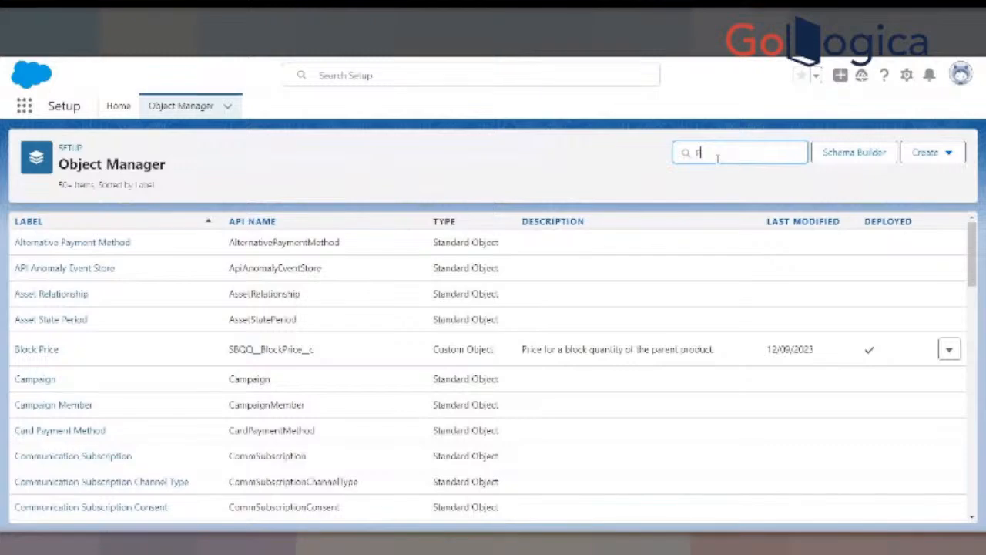
type("rocess")
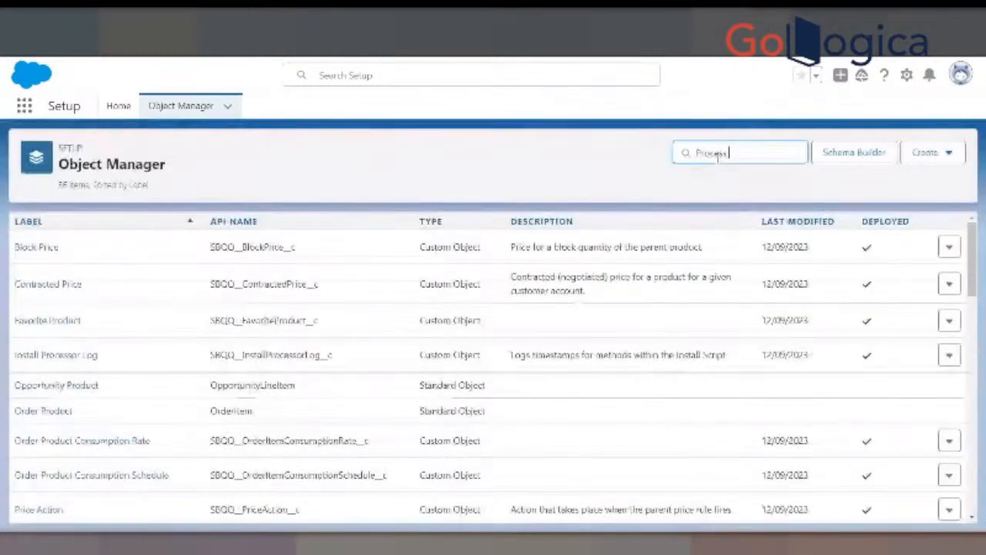
type(" Input")
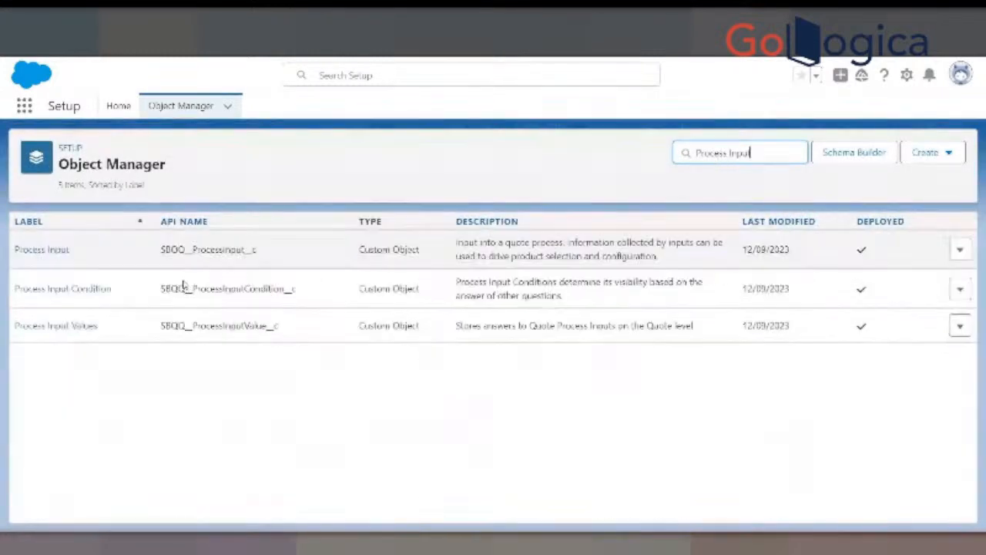
left_click(44, 249)
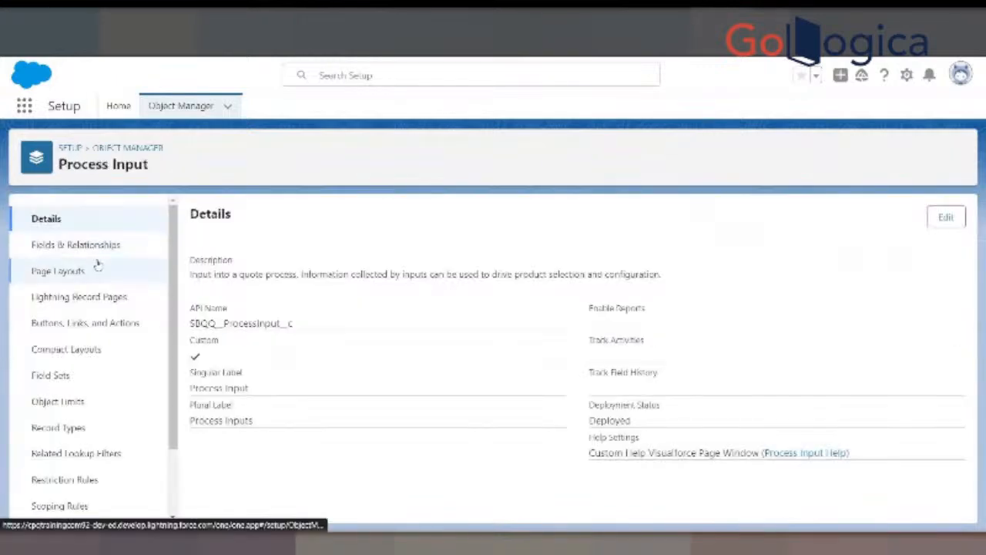
left_click(84, 247)
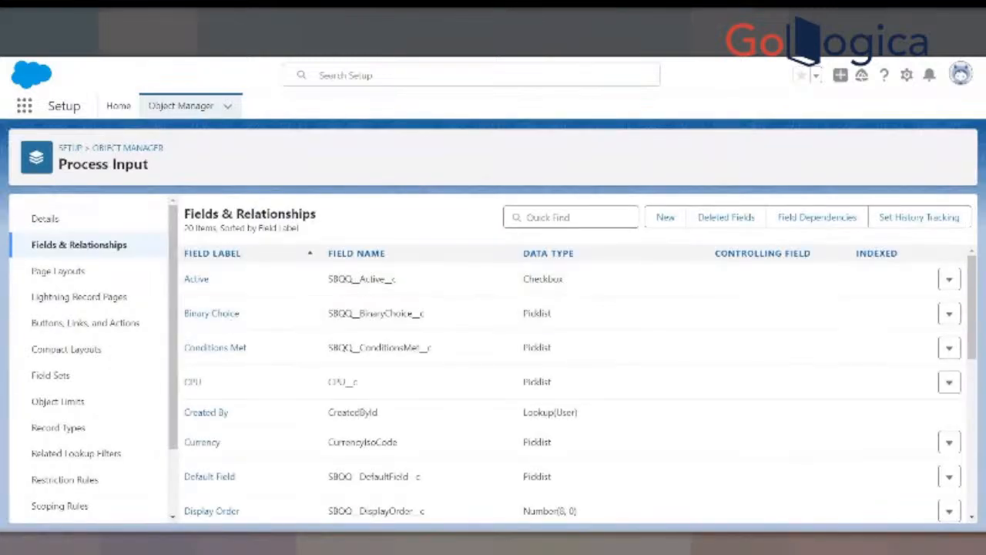
- Check the Process Input custom fields listed in Google Slides, and return to Salesforce Setup to inspect the object's API name prefix
key("alt+Tab")
left_click(524, 264)
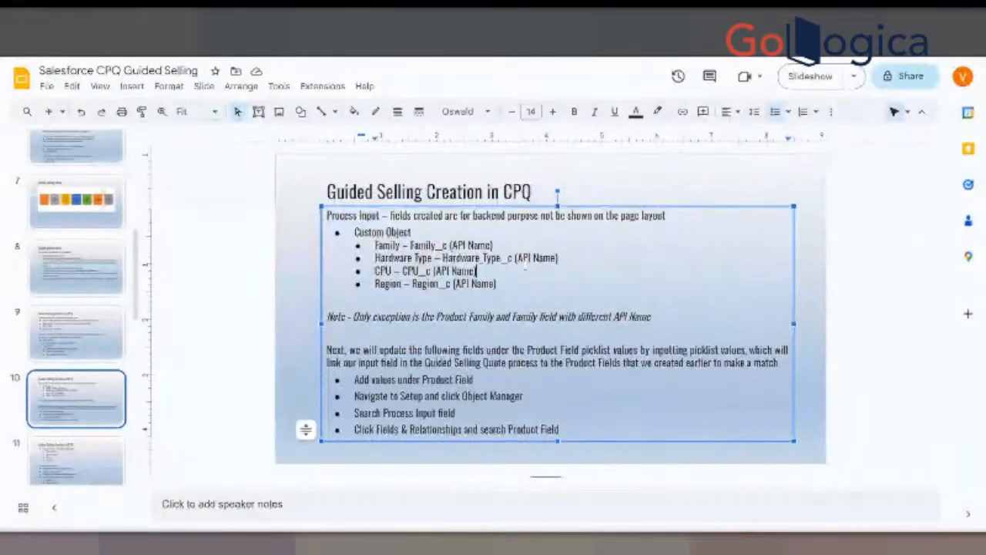
key("alt+Tab")
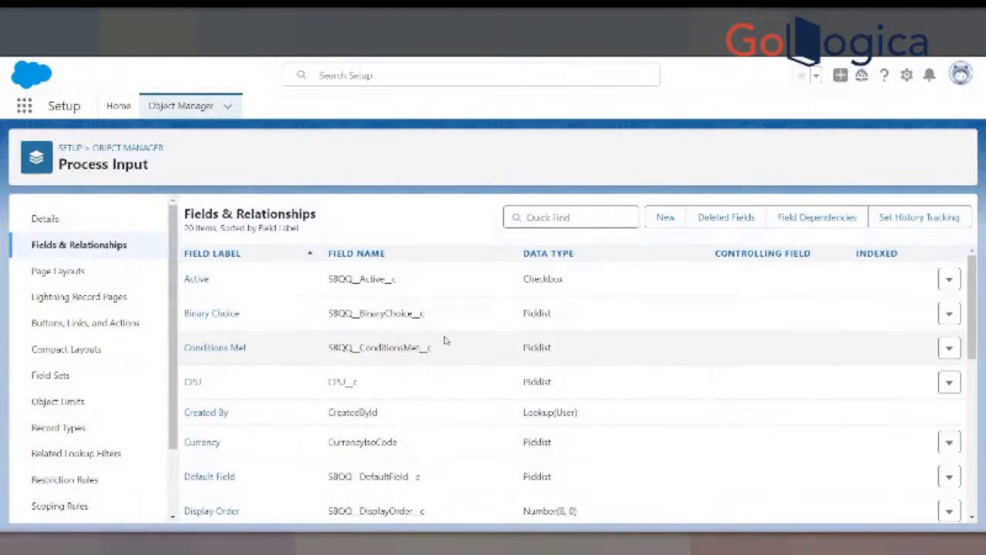
left_click(53, 223)
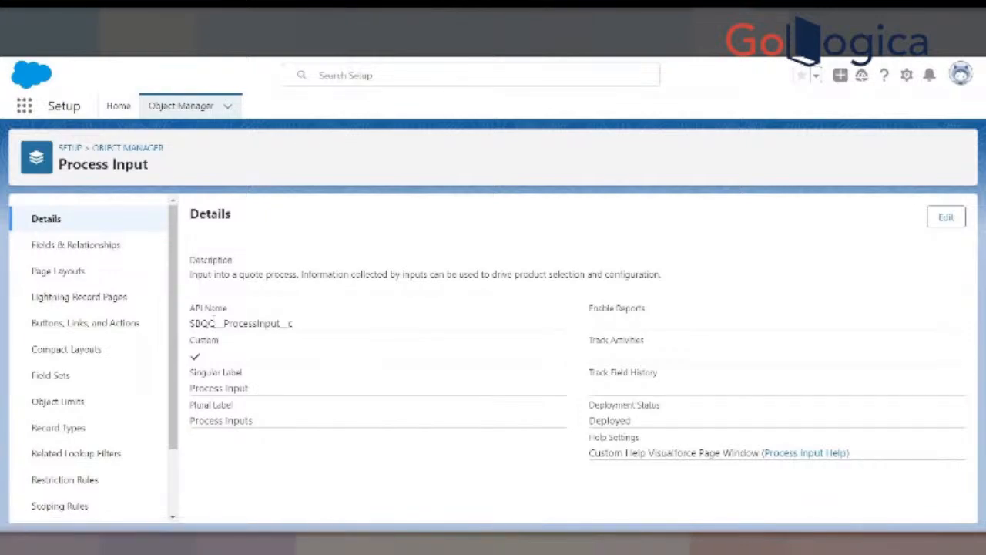
left_click_drag(190, 324, 220, 323)
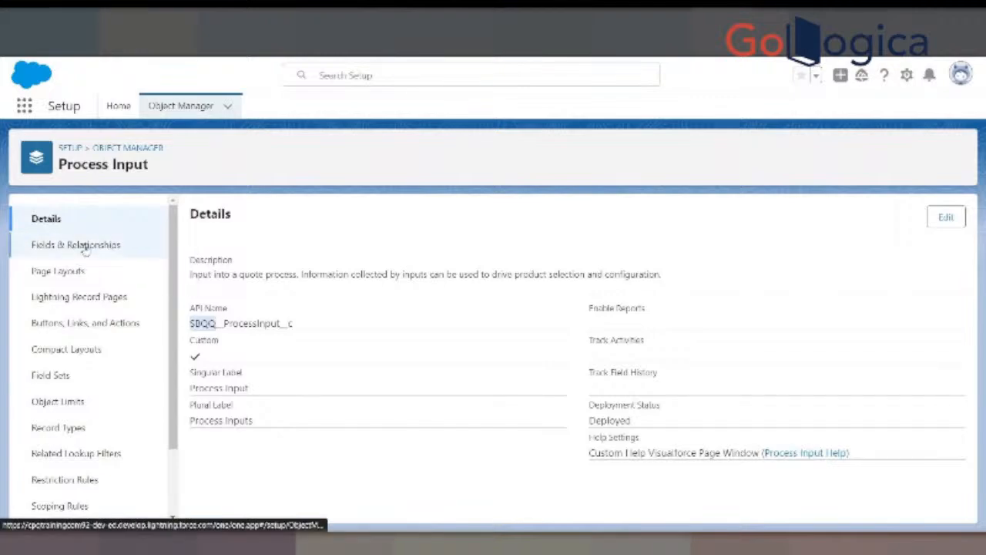
- Review the Process Input object's full field list and switch back to the custom field names on slide 10 in Google Slides
left_click(115, 244)
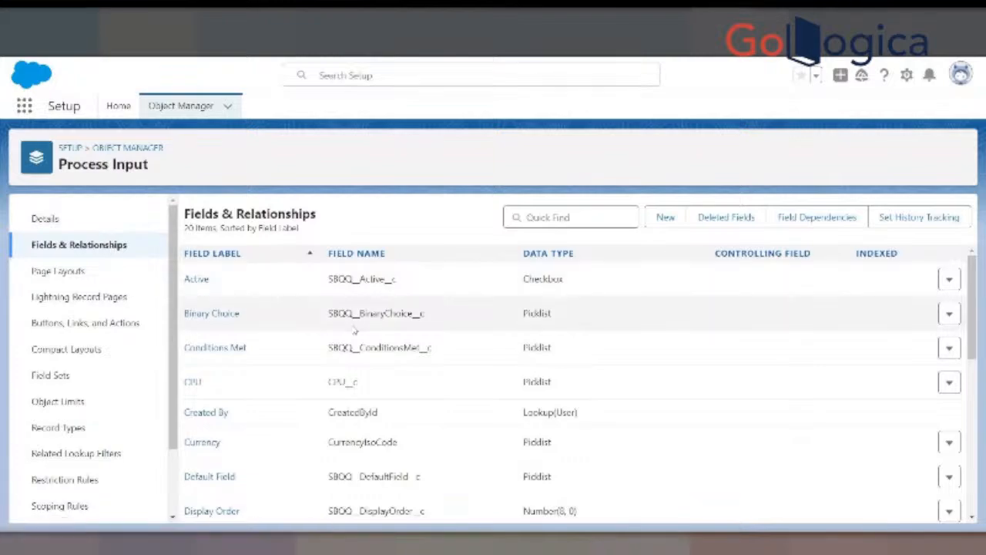
scroll(354, 330, "down", 3)
scroll(339, 388, "down", 2)
scroll(339, 388, "up", 6)
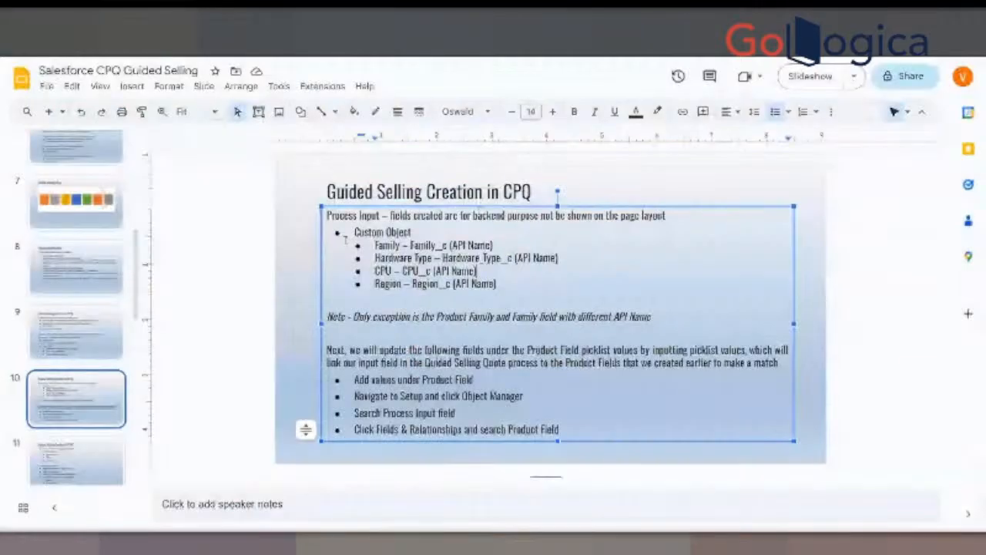
key("Down")
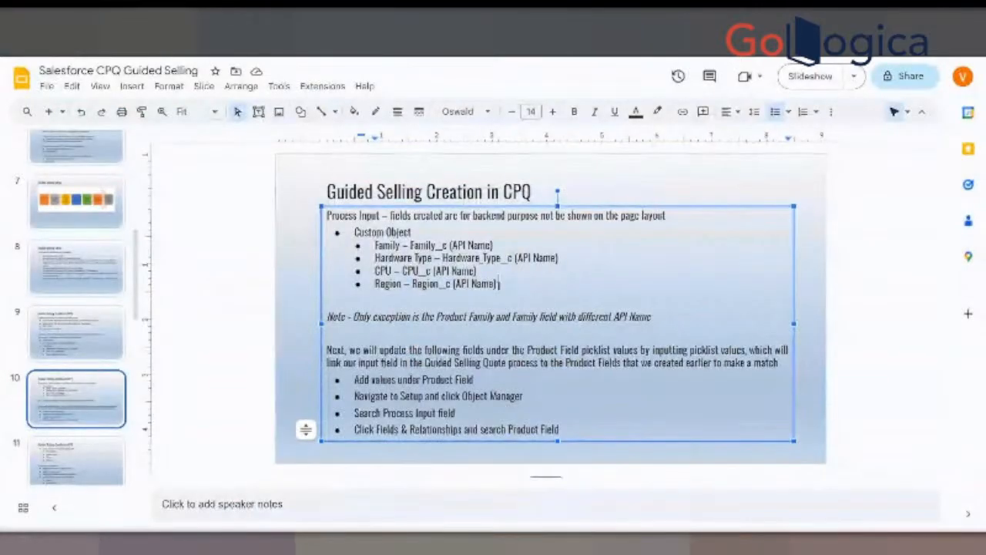
- Take the Family field name from the slide, find that field on the Process Input object in Salesforce Setup, and open its definition
left_click_drag(375, 245, 447, 245)
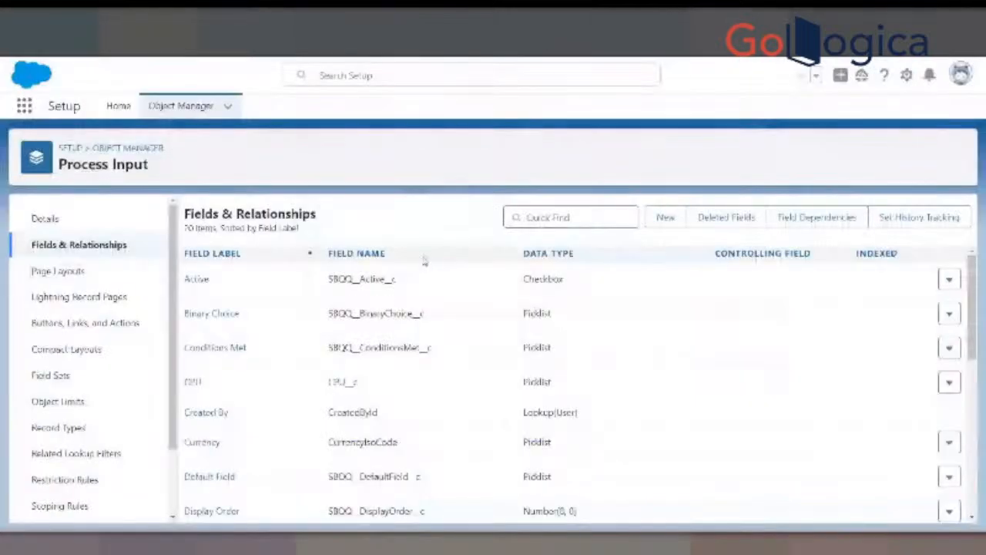
left_click(547, 218)
type("Fa")
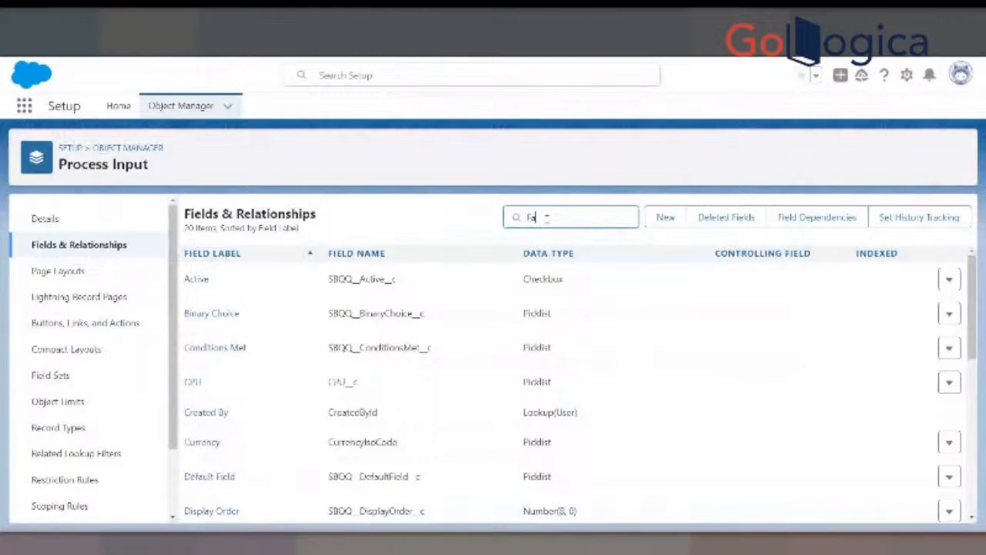
type("mily")
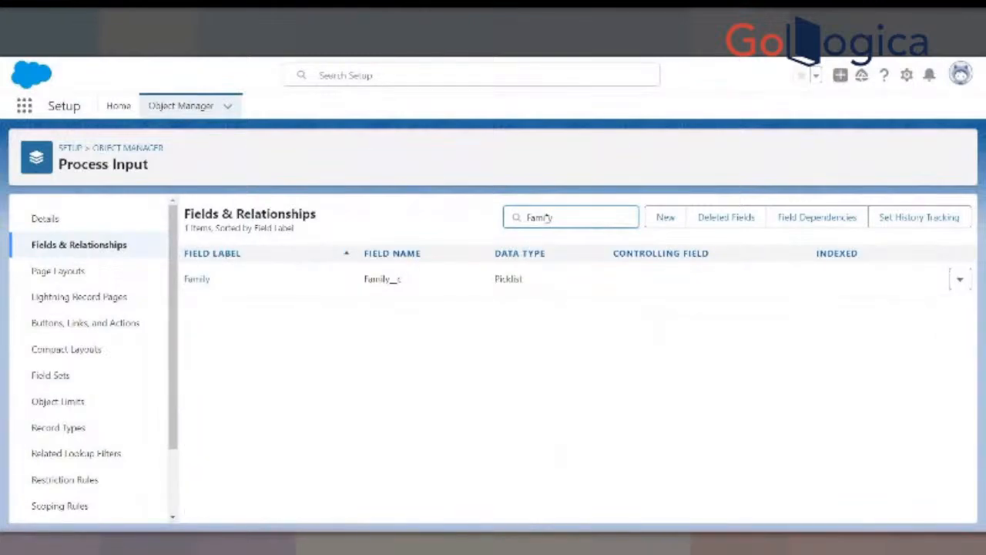
left_click(199, 281)
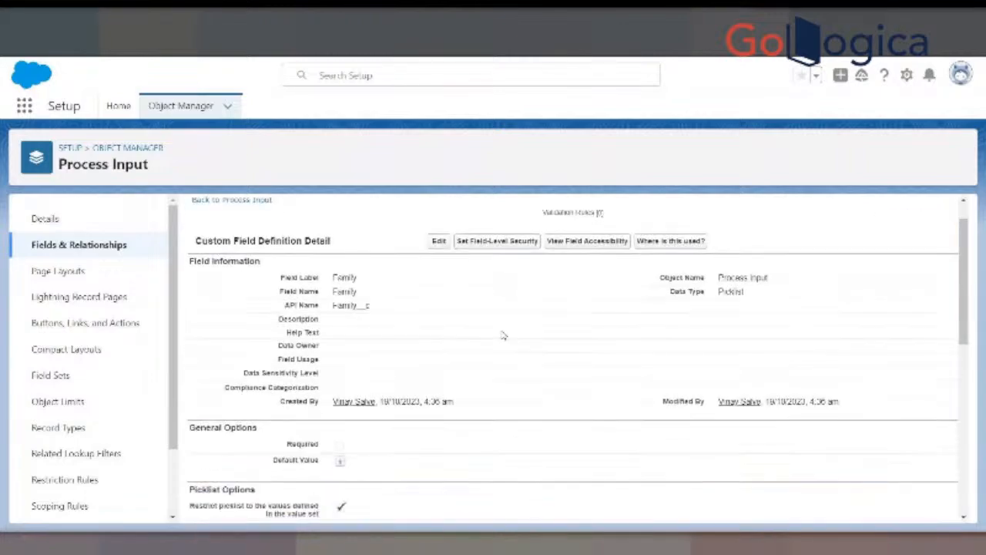
scroll(502, 335, "down", 10)
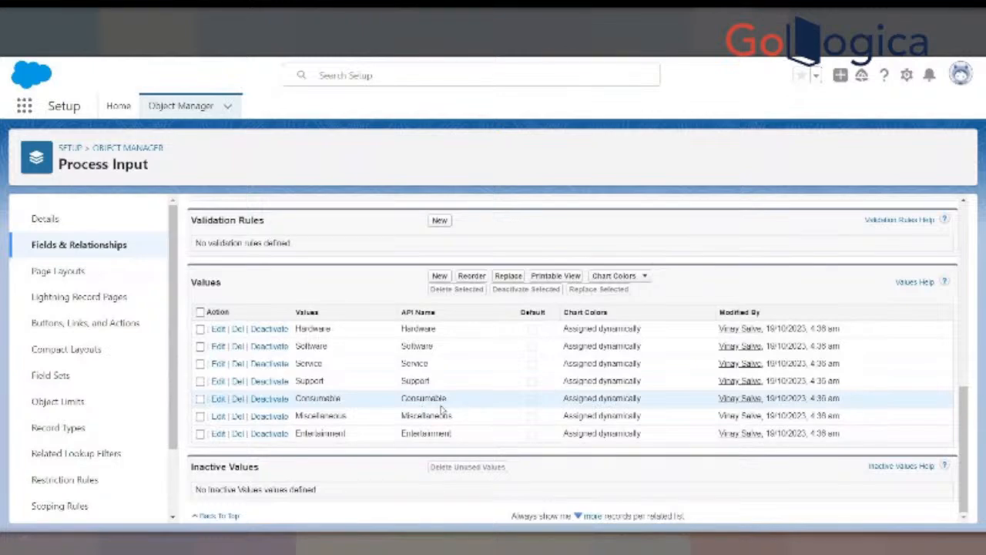
- Add the picklist values Men, Women, Kids and Children to the Process Input object's Family field and save them
left_click(443, 277)
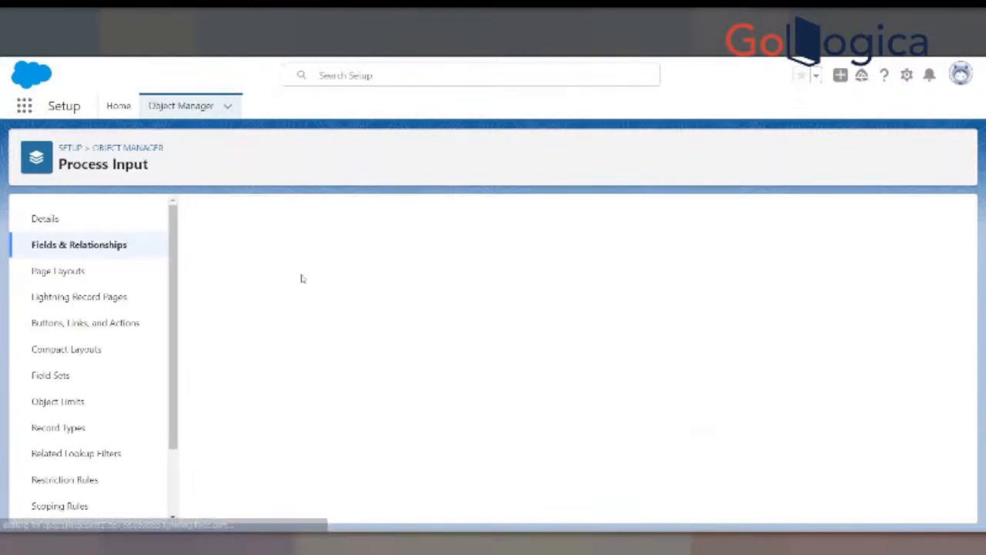
type("Men")
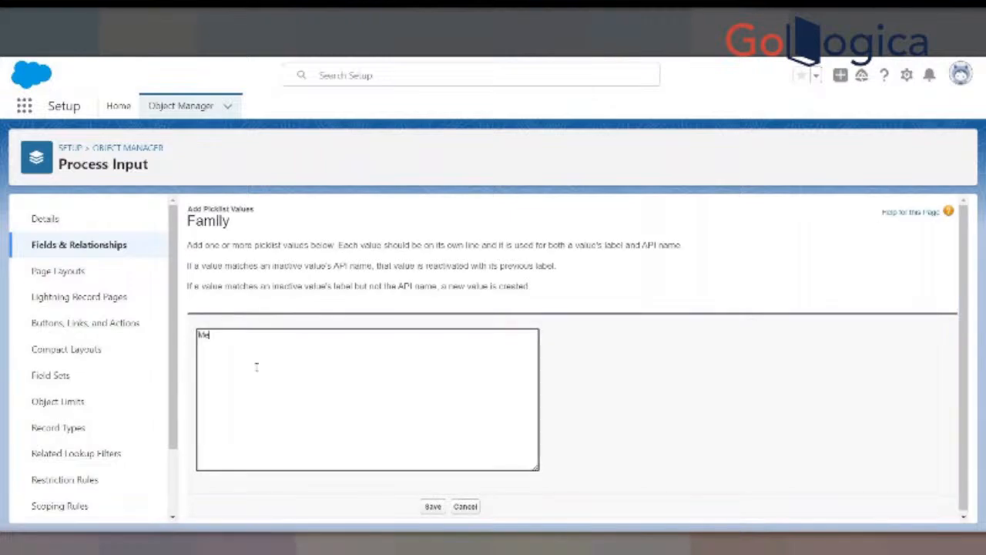
key("Return")
type("Women")
key("Return")
type("Kids")
key("Return")
type("Children")
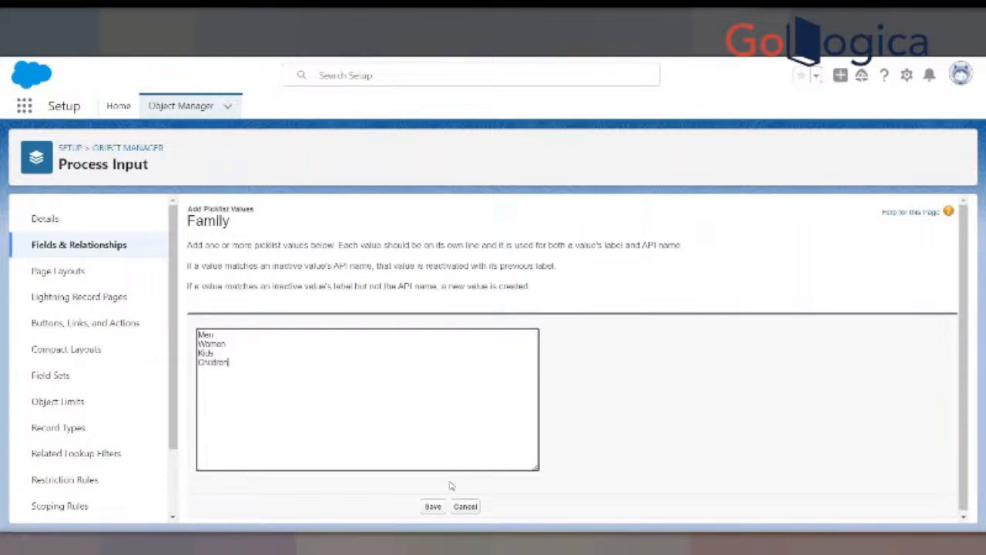
left_click(434, 508)
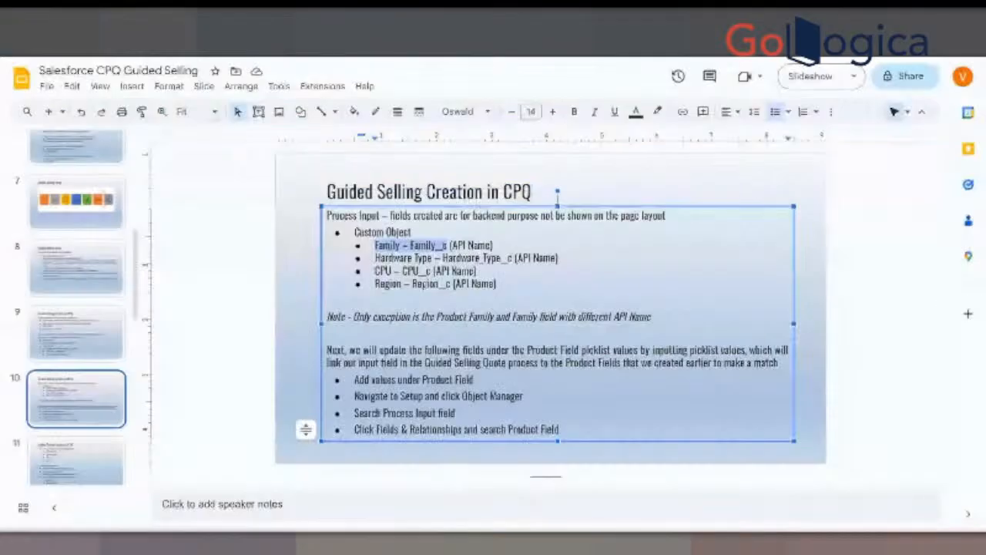
- Take the Hardware Type name from the slide, open that field on the Process Input object, and review its definition and picklist values
left_click_drag(375, 257, 557, 258)
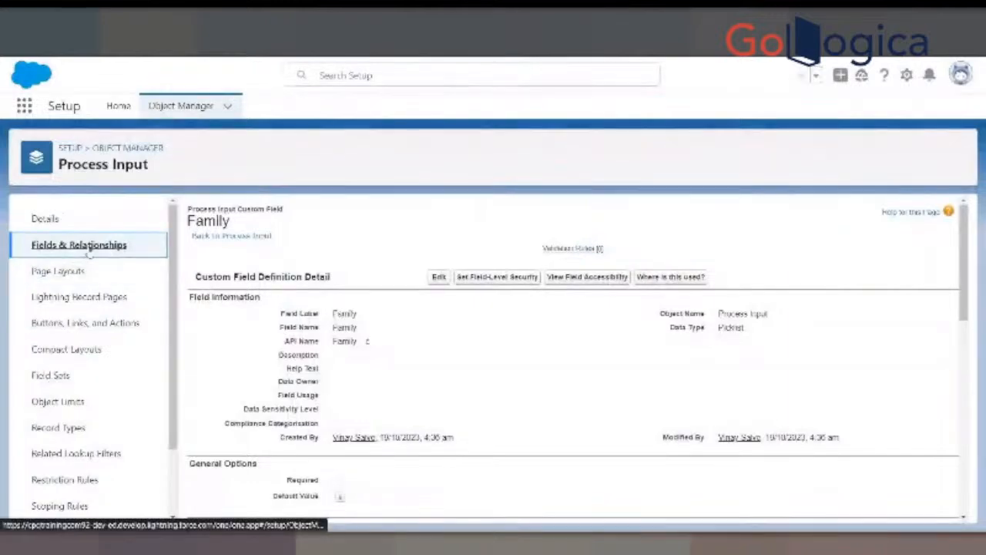
left_click(79, 244)
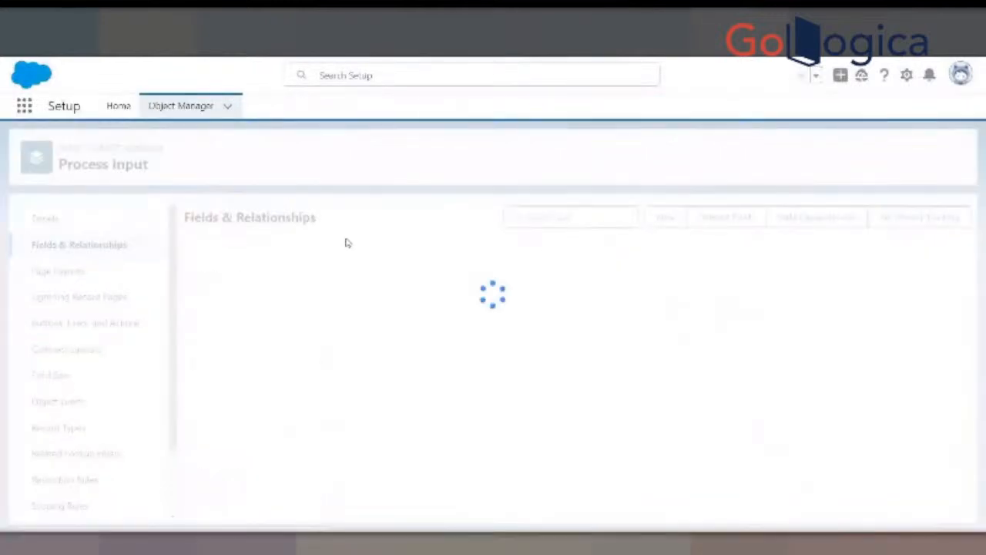
left_click(539, 217)
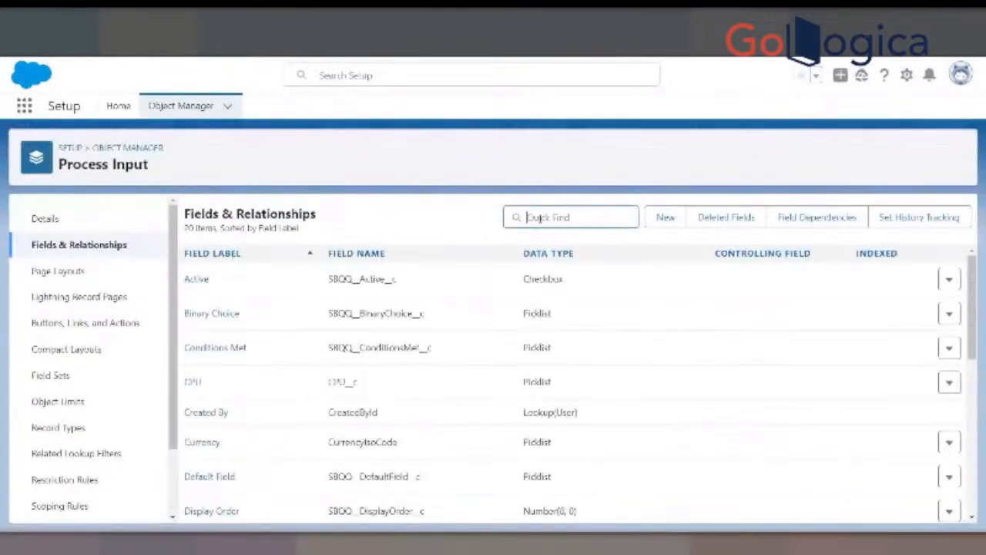
type("Hard")
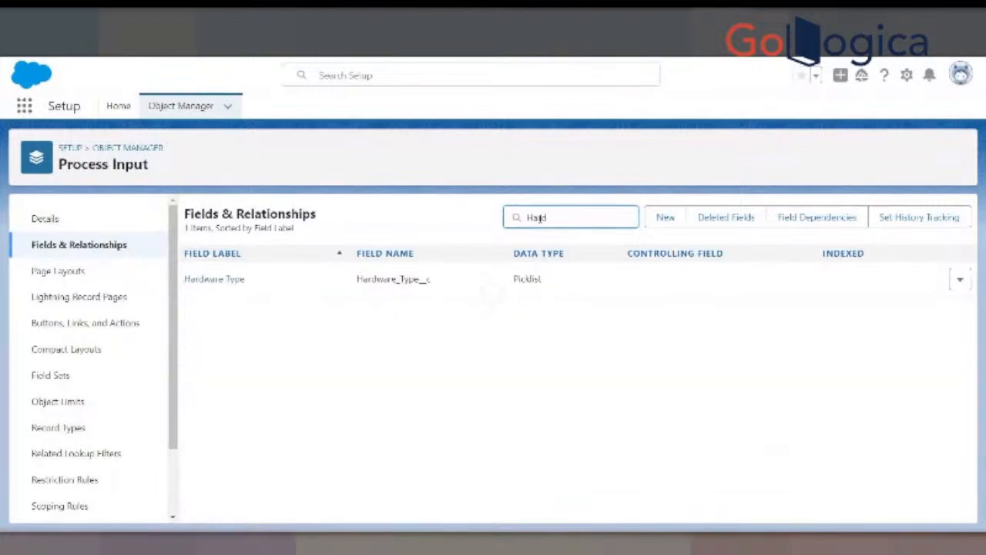
left_click(204, 279)
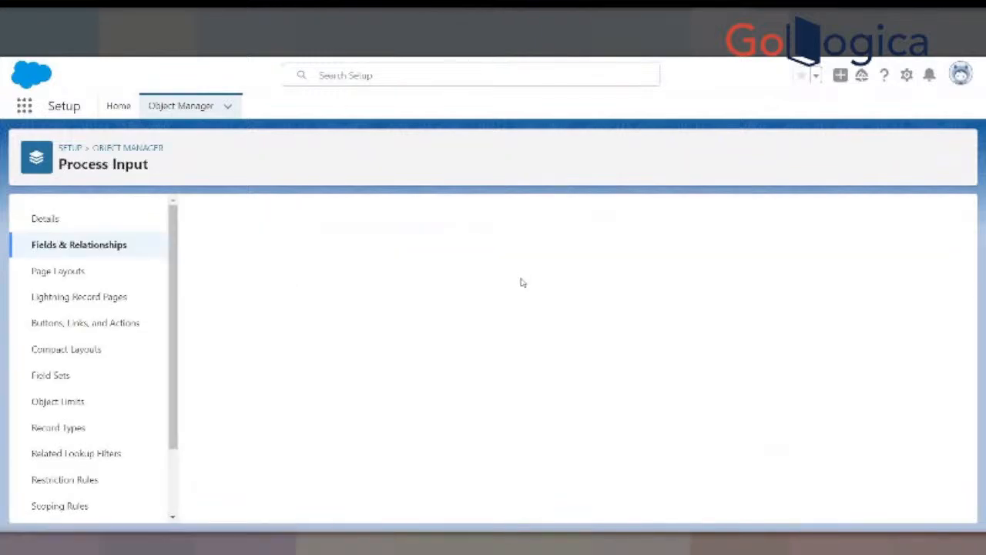
scroll(452, 330, "down", 10)
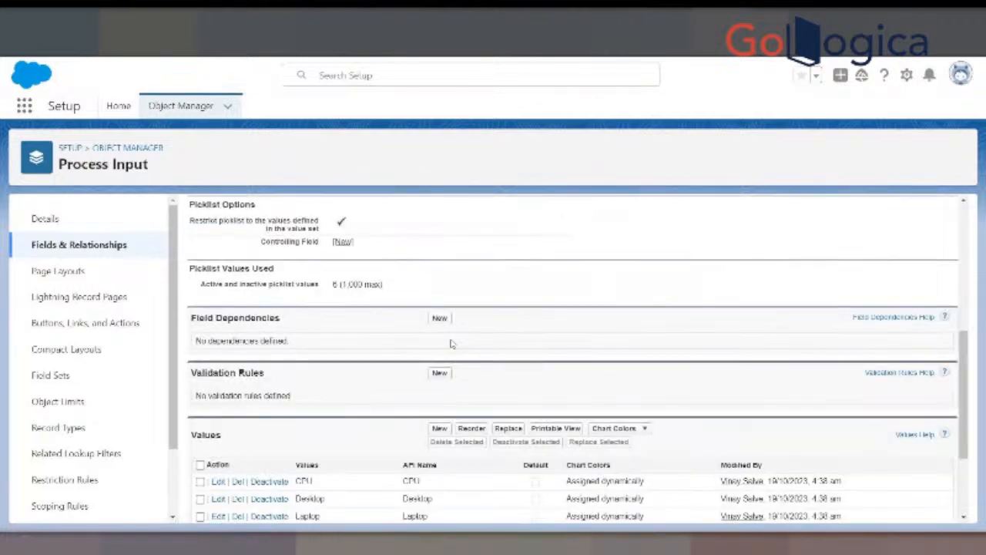
scroll(451, 345, "up", 10)
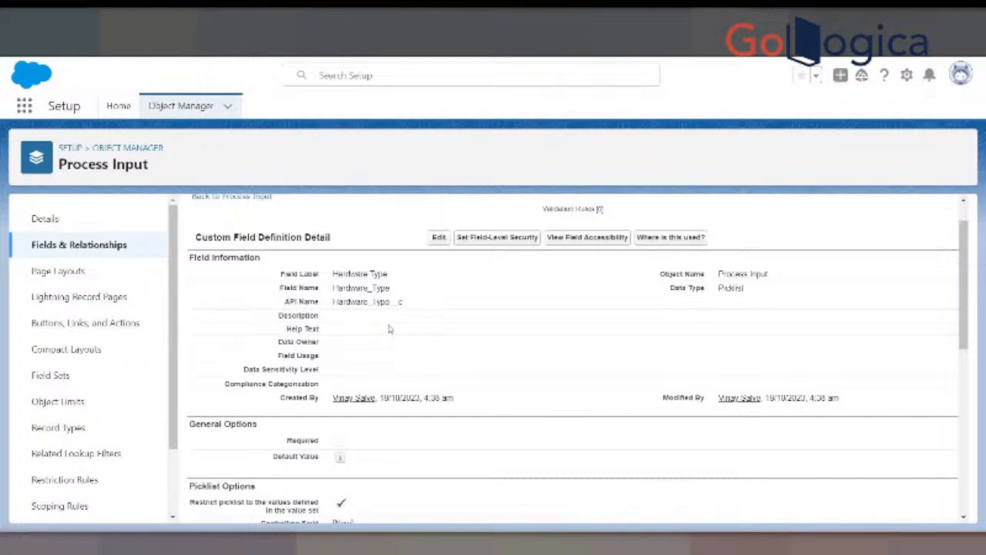
scroll(389, 328, "down", 10)
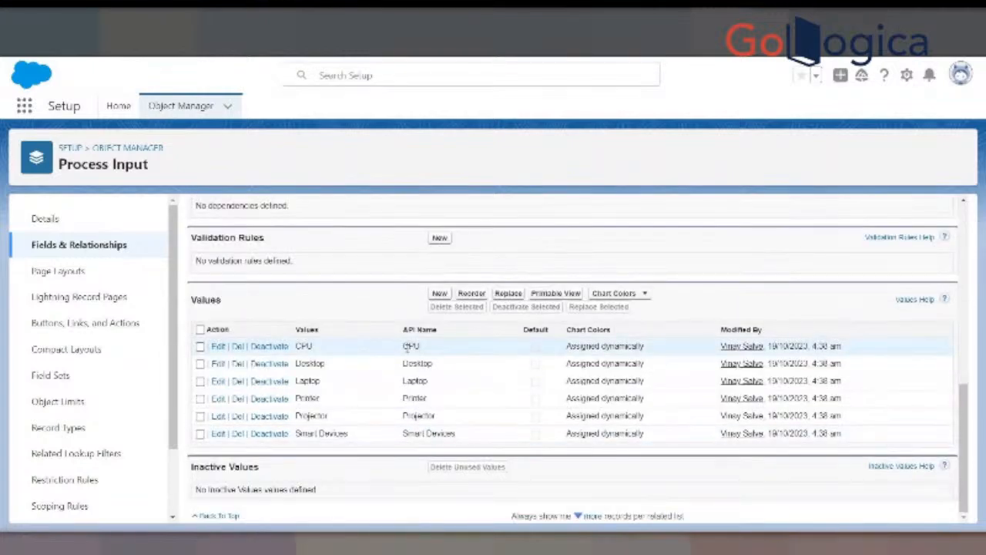
scroll(408, 348, "up", 10)
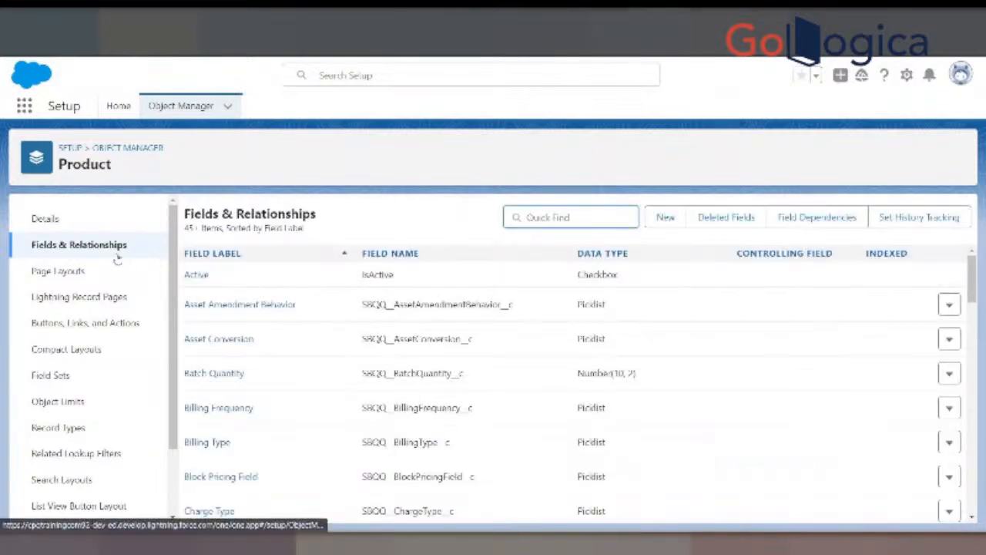
- Search the Product object's fields for "Men" and check back against the custom field list in Google Slides
left_click(536, 217)
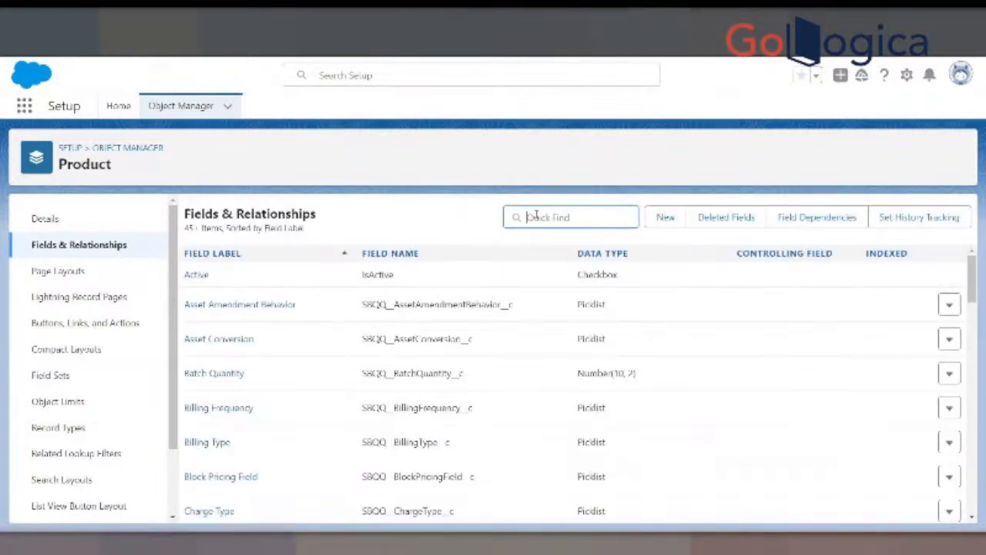
type("Men")
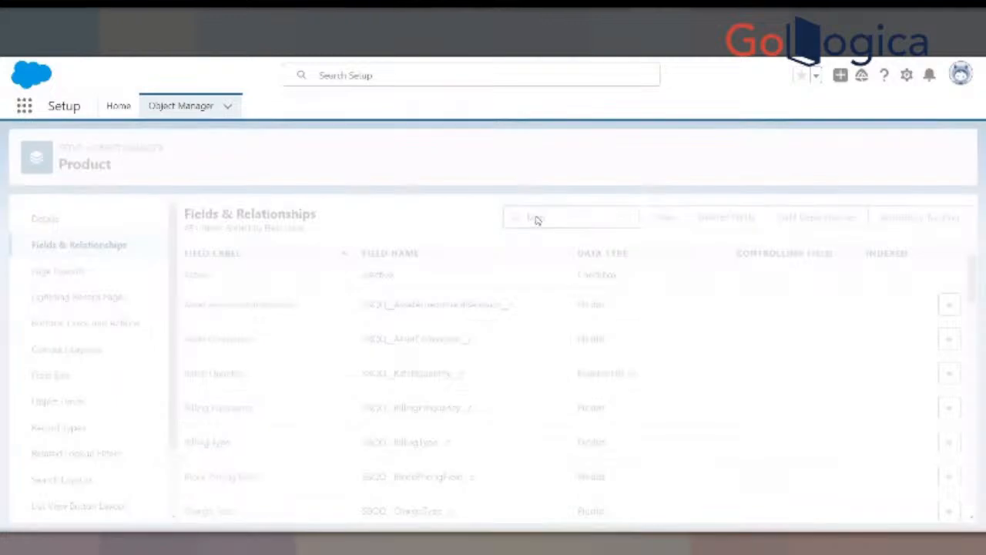
left_click(198, 315)
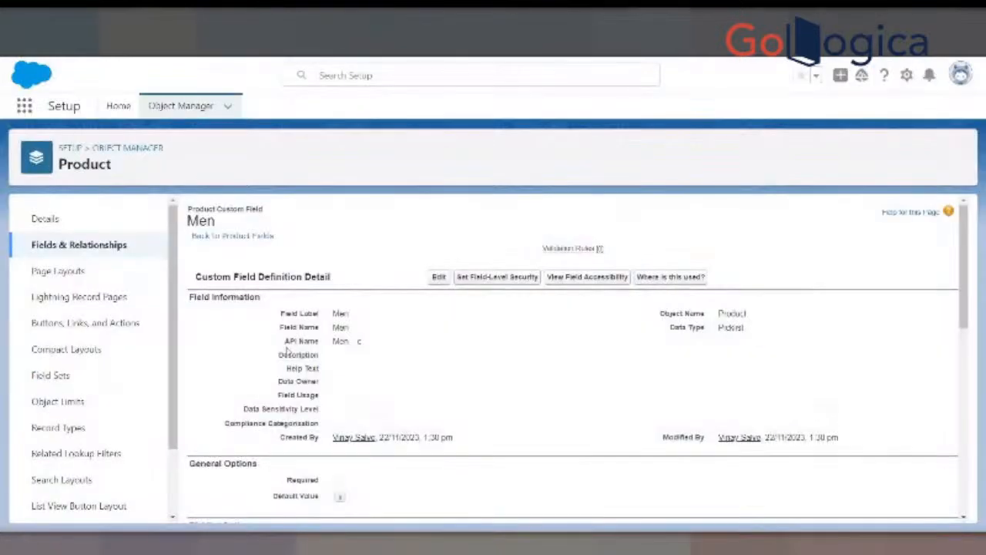
scroll(286, 349, "down", 10)
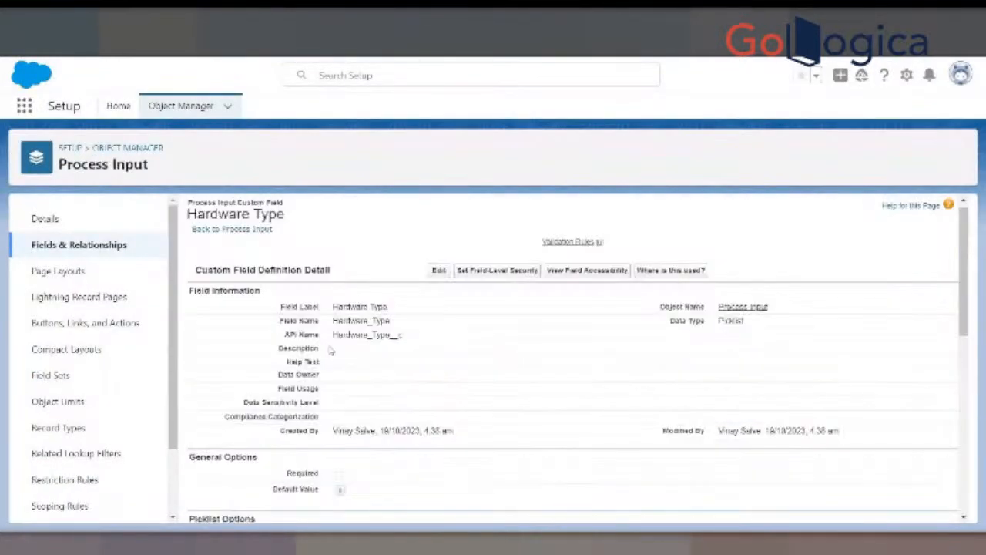
- Return to the Process Input object in Salesforce Setup and start a new custom field with the Picklist data type
left_click(158, 248)
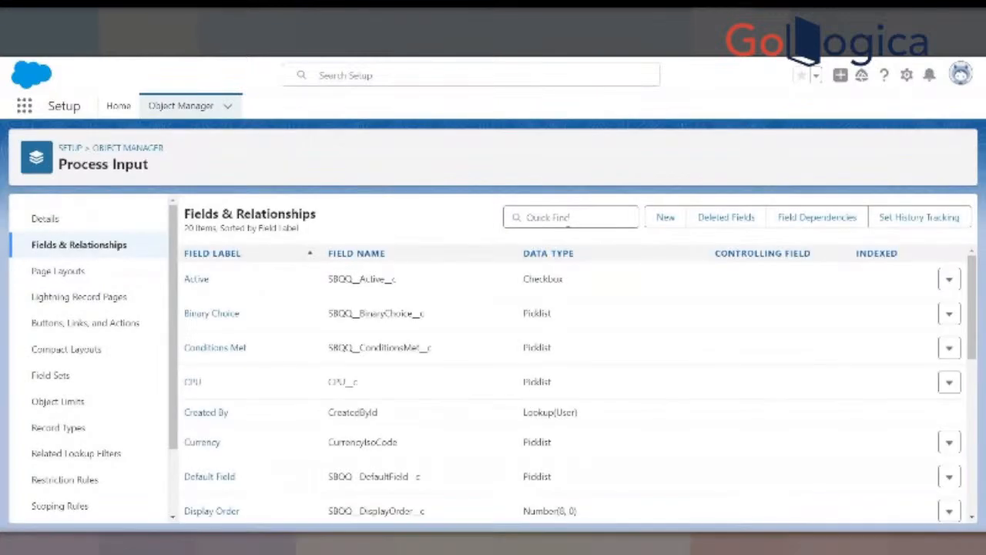
left_click(665, 217)
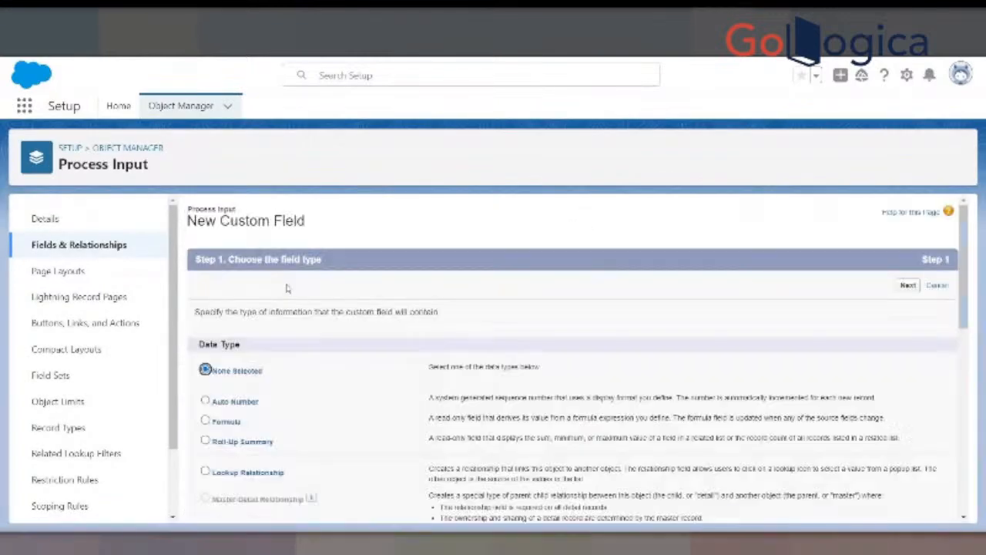
scroll(285, 288, "down", 4)
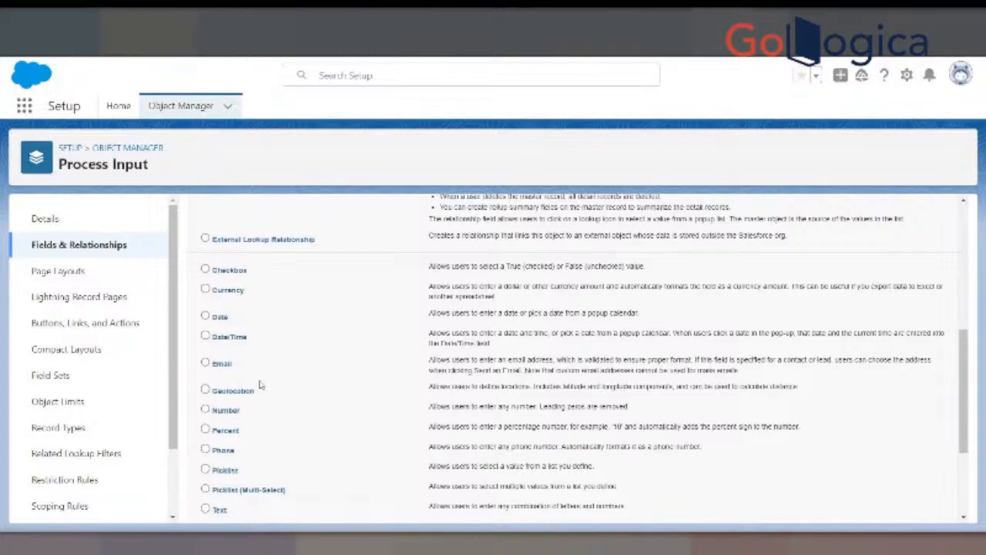
scroll(260, 386, "down", 1)
left_click(205, 415)
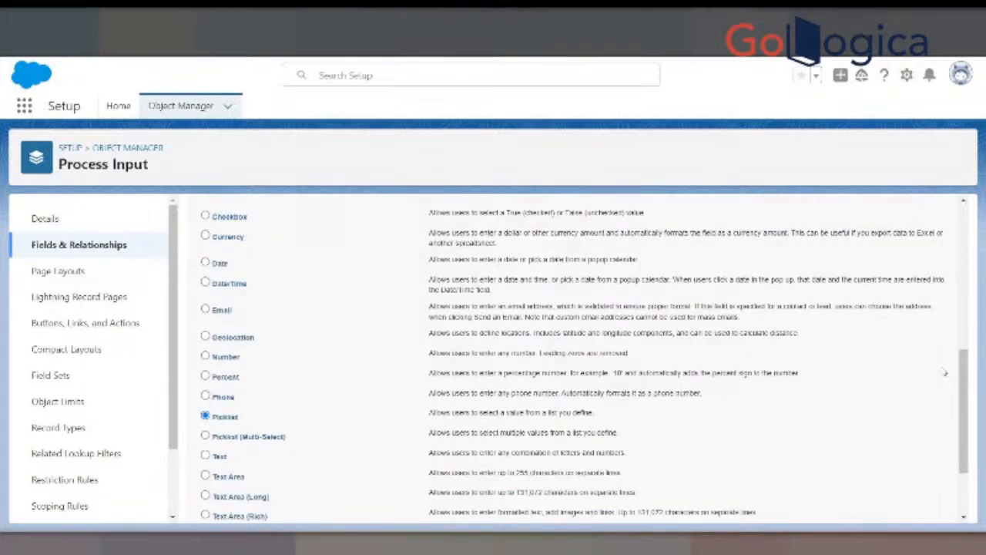
scroll(327, 362, "down", 2)
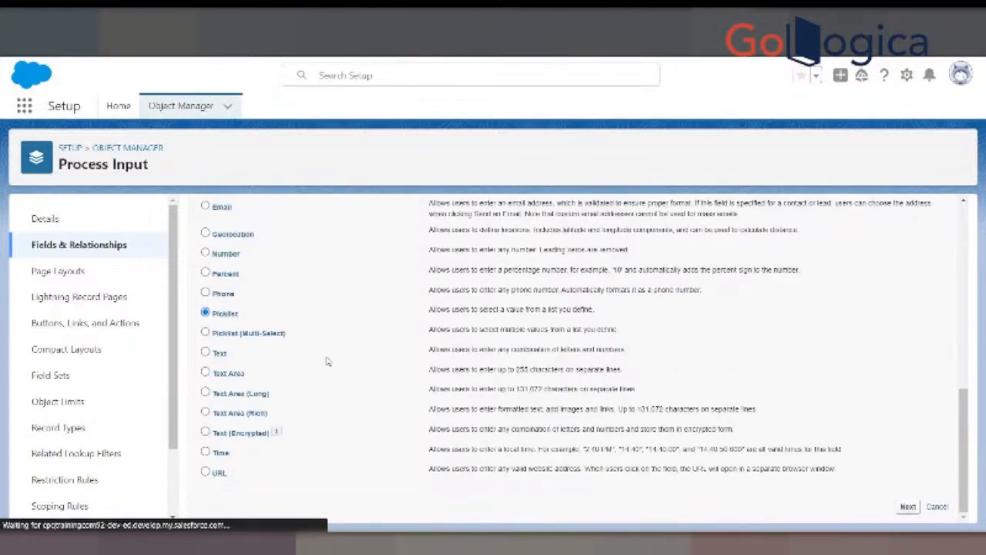
- Label the new picklist field Men and choose to enter its values separated by new lines
type("Men")
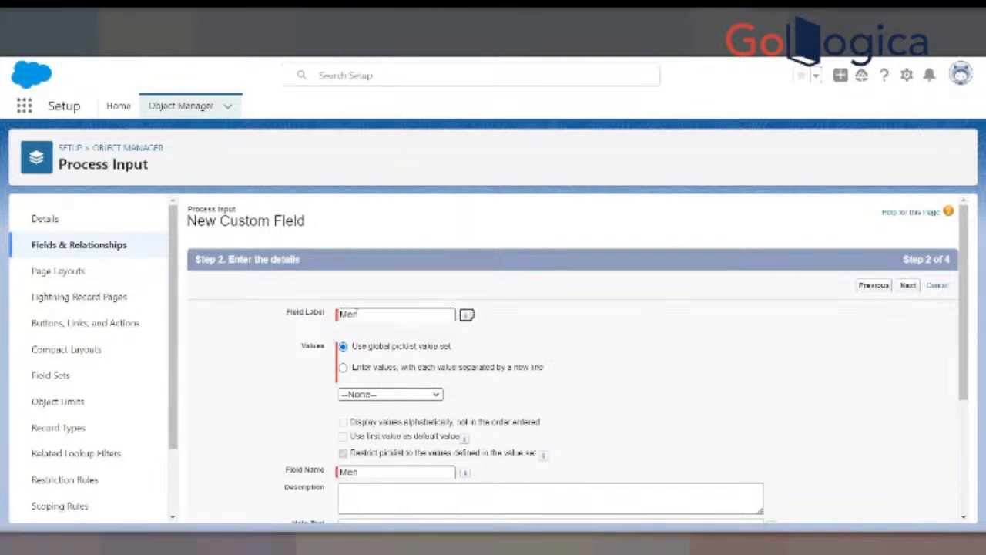
left_click(452, 365)
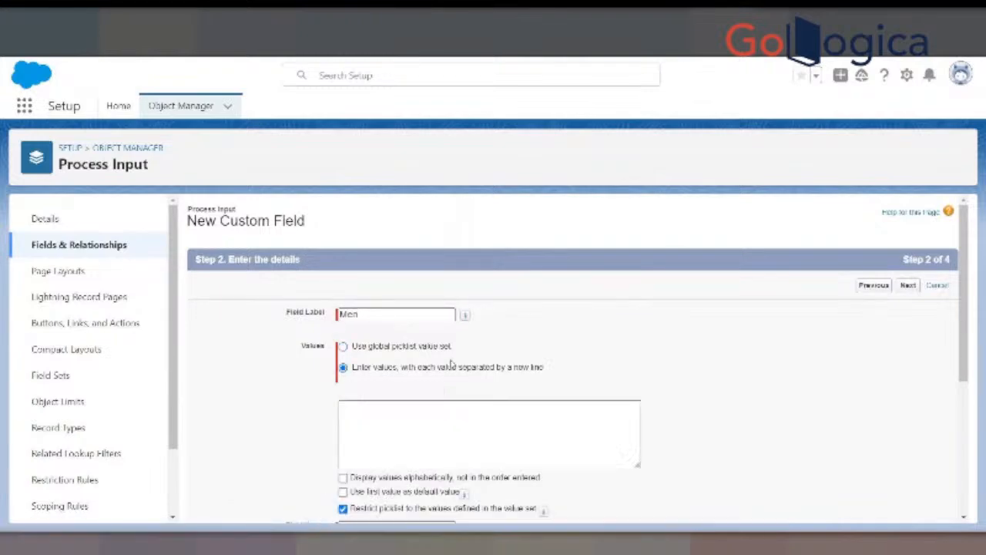
scroll(452, 365, "down", 3)
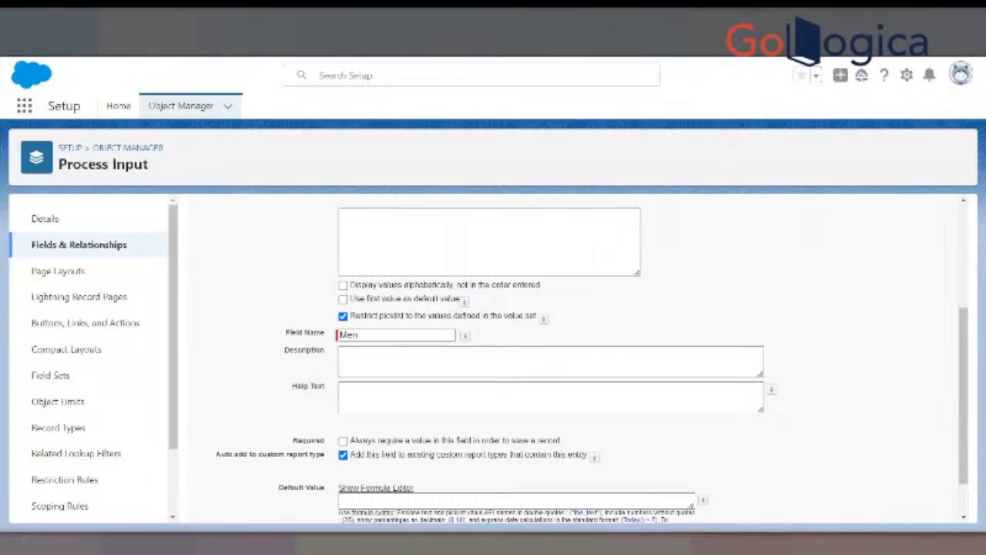
- Copy the full list from T-Shirt and Shirt through Shoes and Wallets in Notepad and paste it as the Men field's picklist values
key("alt+Tab")
left_click_drag(315, 258, 270, 178)
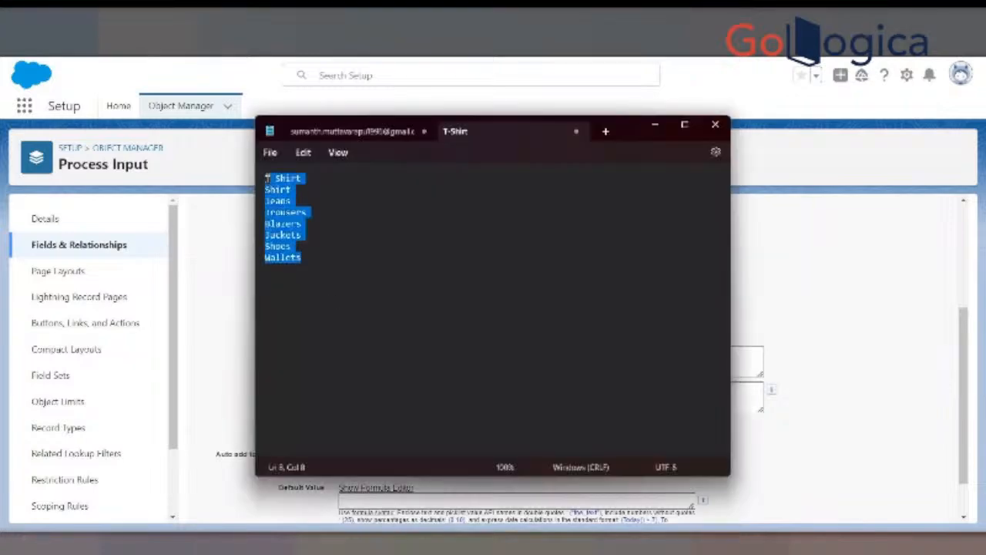
key("ctrl+a")
key("ctrl+c")
left_click(832, 319)
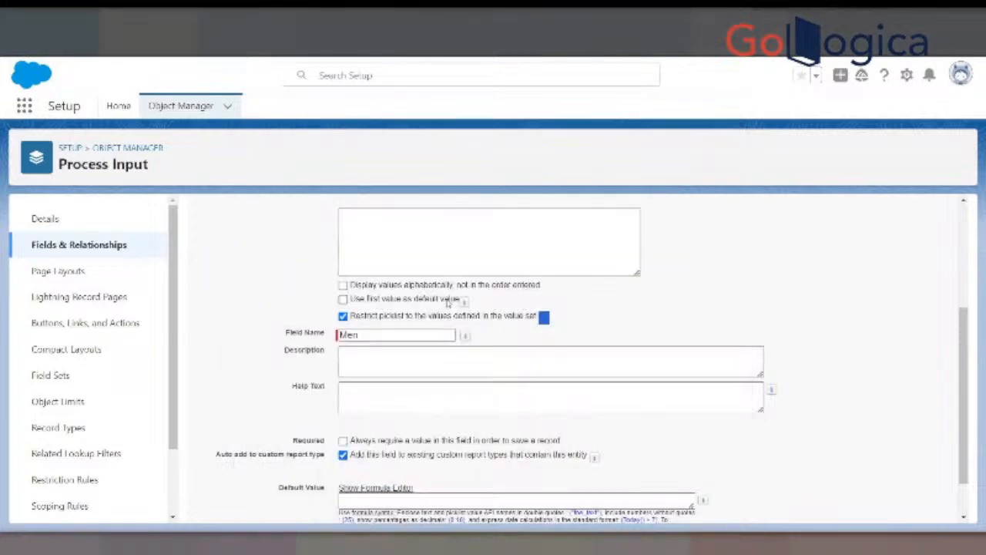
left_click(401, 221)
key("ctrl+v")
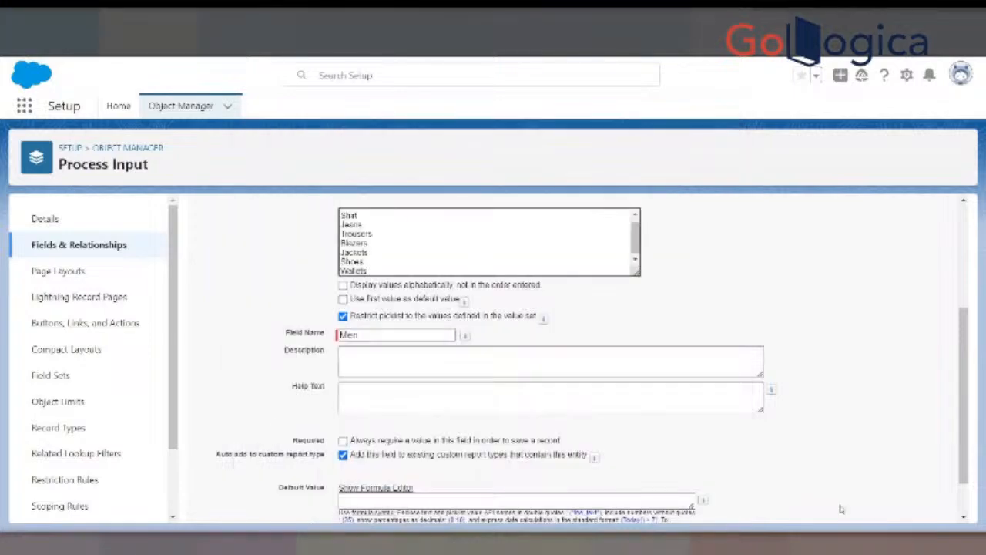
- Save the Men field with the default field-level security and the Process Input Layout, and begin another new field
scroll(847, 493, "down", 1)
left_click(907, 506)
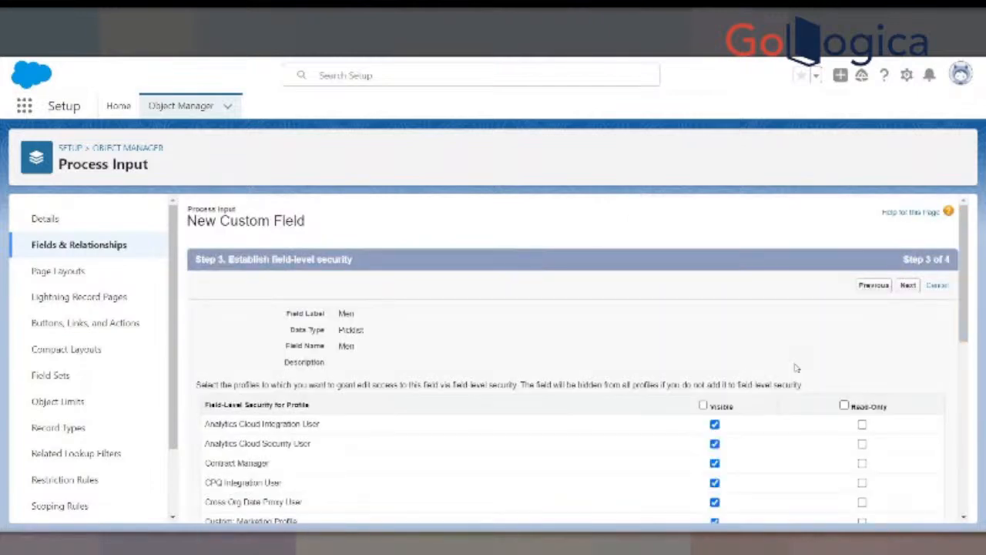
left_click(908, 285)
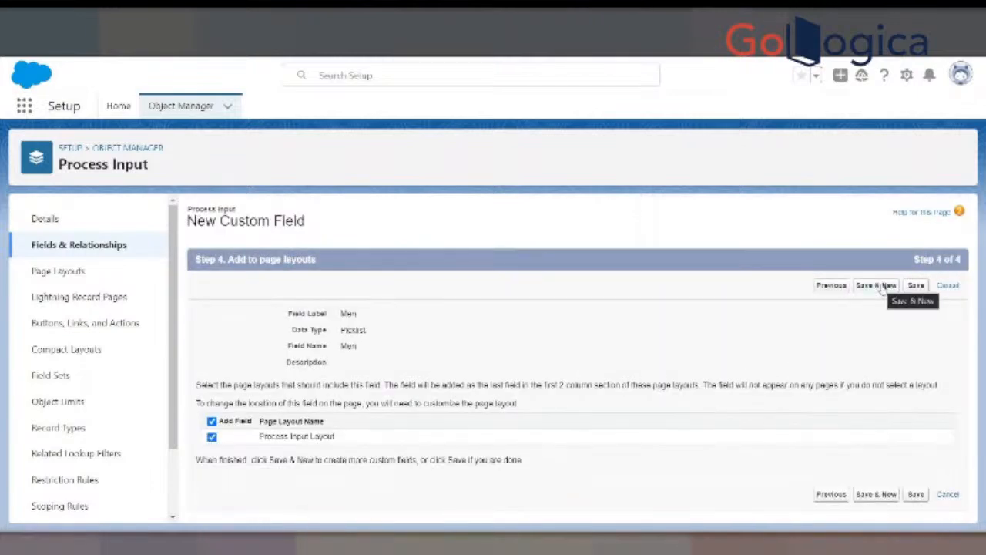
left_click(884, 286)
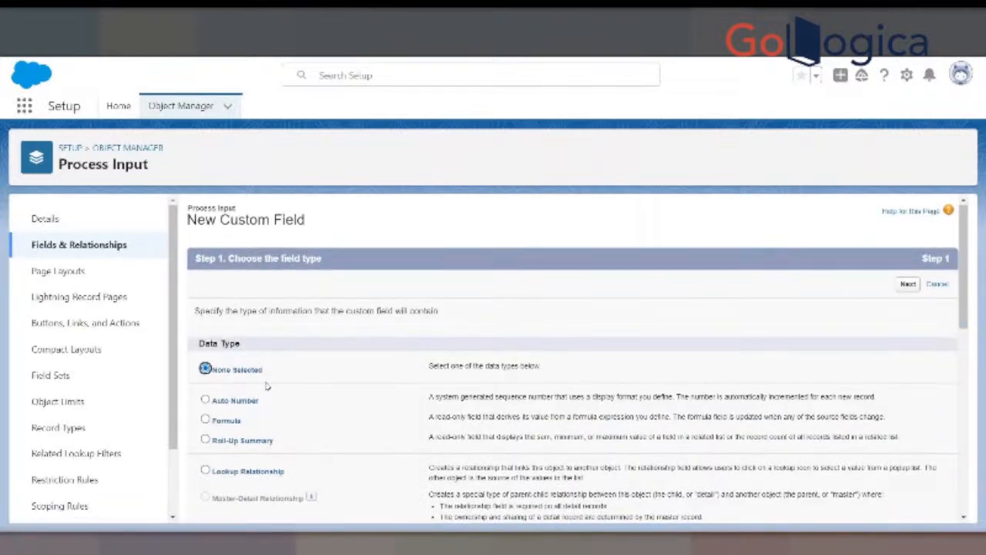
- Choose Picklist as the data type of the next Process Input custom field and proceed to its details
scroll(221, 478, "down", 3)
scroll(221, 477, "down", 3)
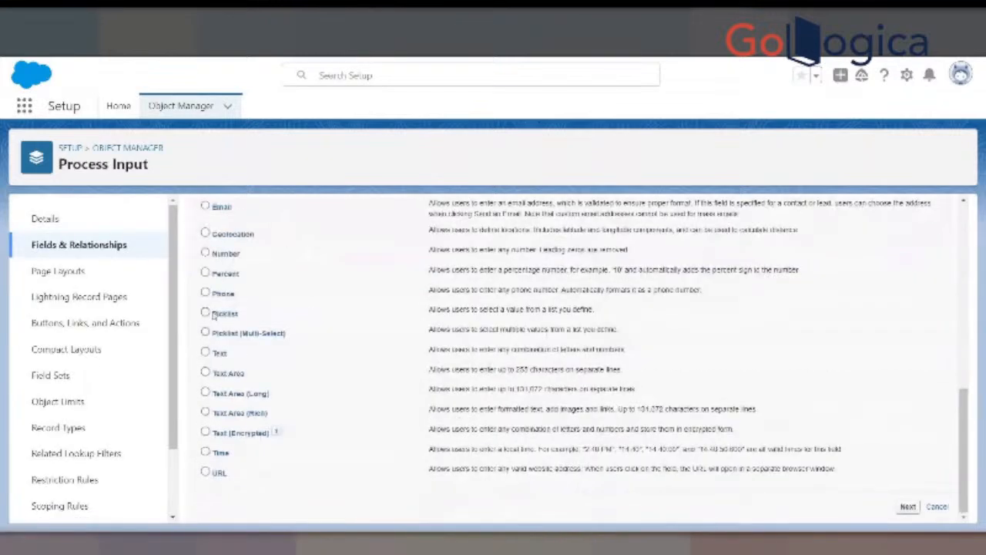
left_click(228, 313)
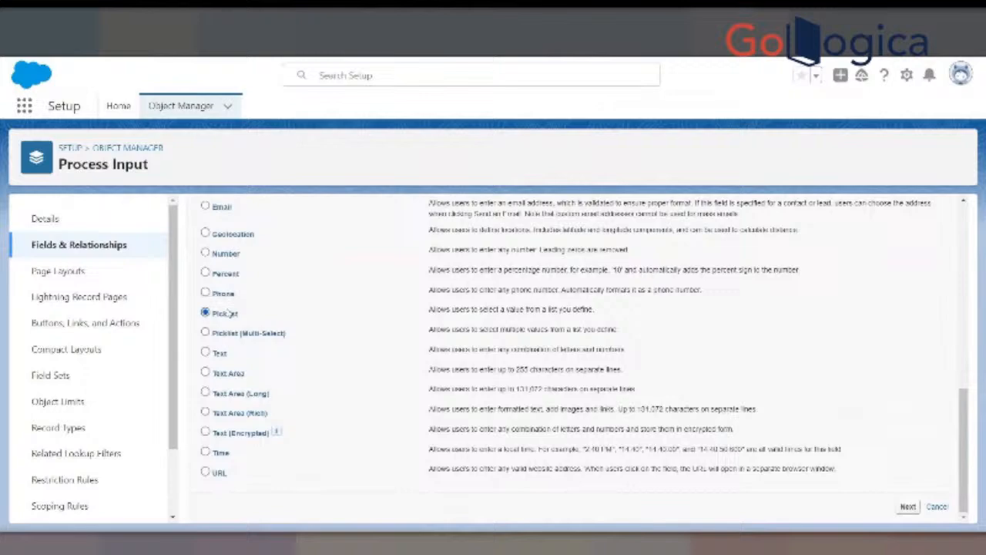
left_click(917, 509)
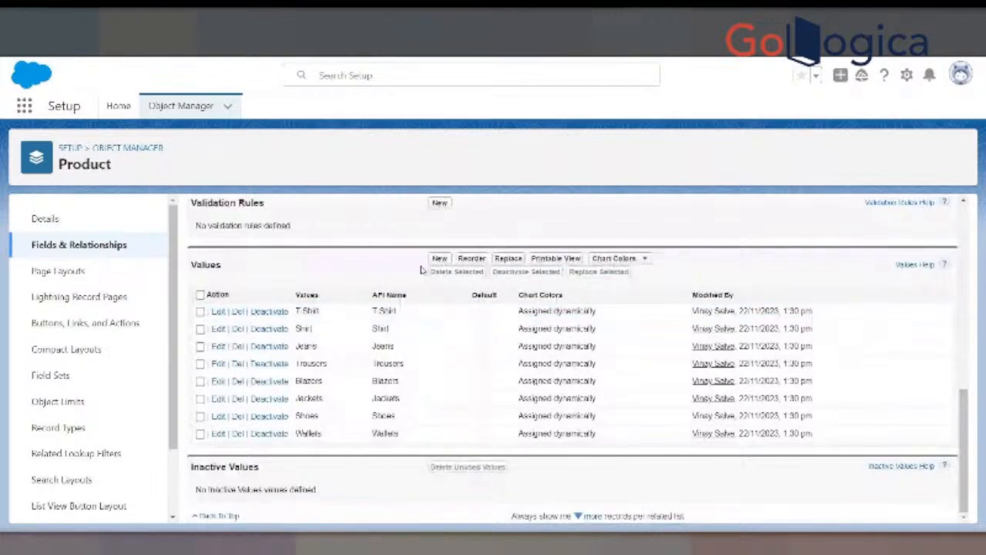
- Search the Product object's fields for "women", open the Women field and examine its picklist values
scroll(472, 310, "up", 10)
left_click(221, 237)
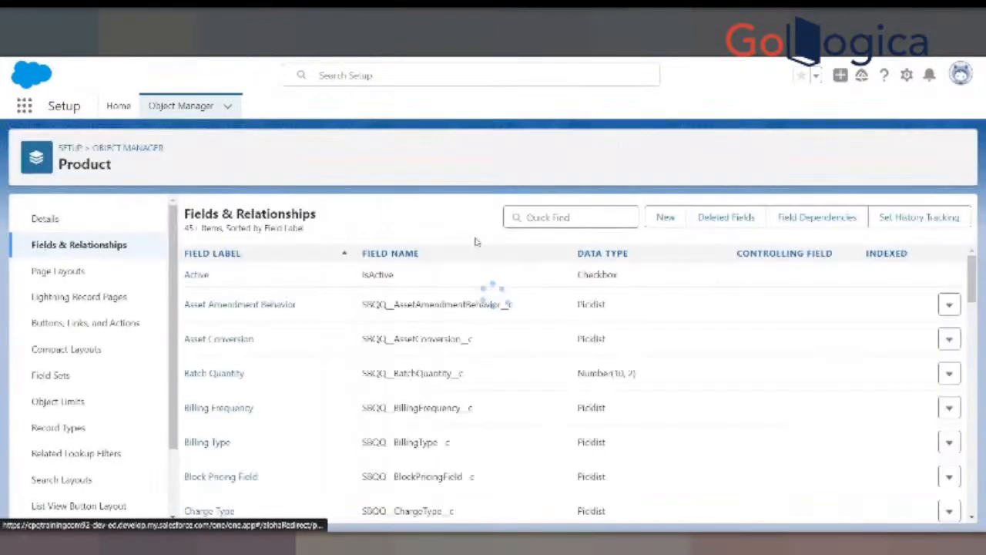
left_click(529, 217)
type("women")
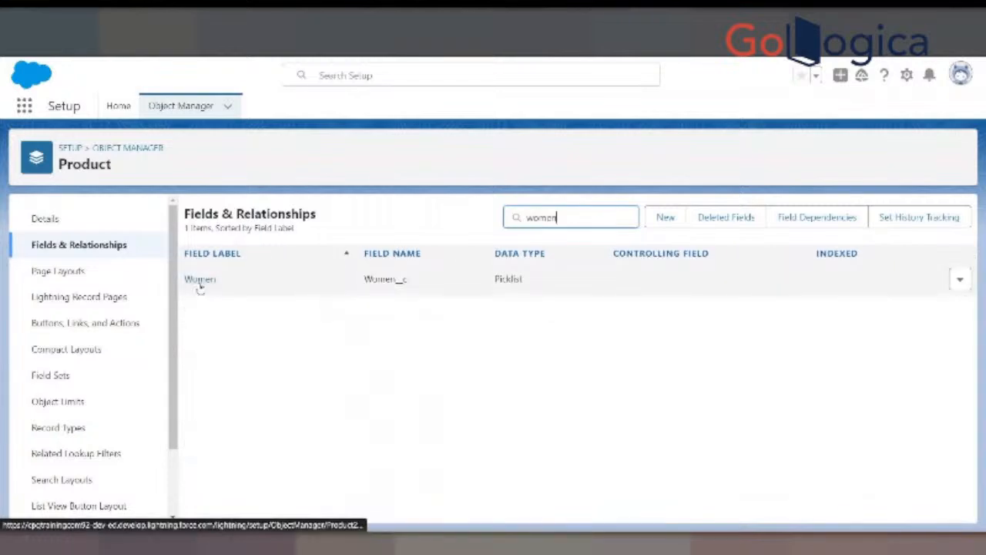
left_click(200, 280)
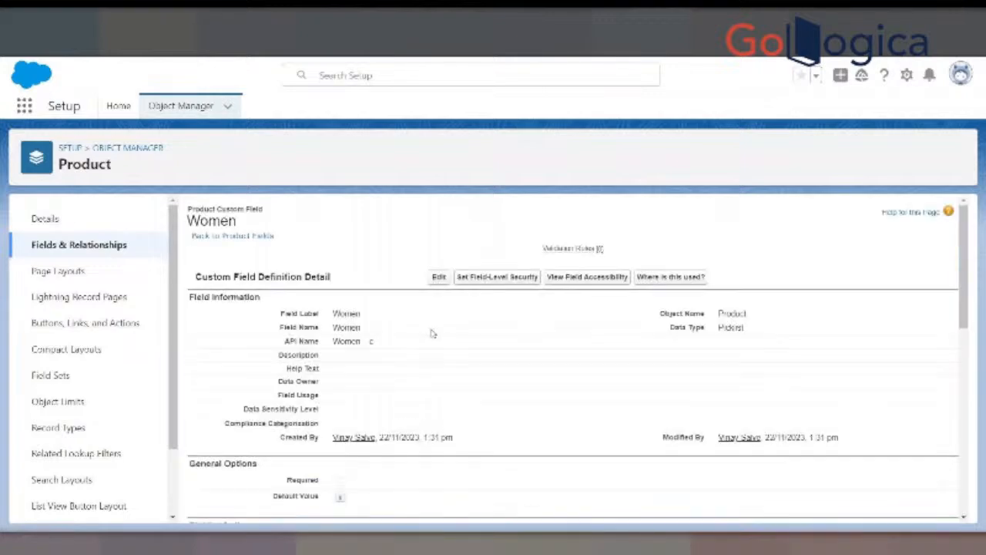
scroll(433, 339, "down", 10)
scroll(437, 357, "down", 3)
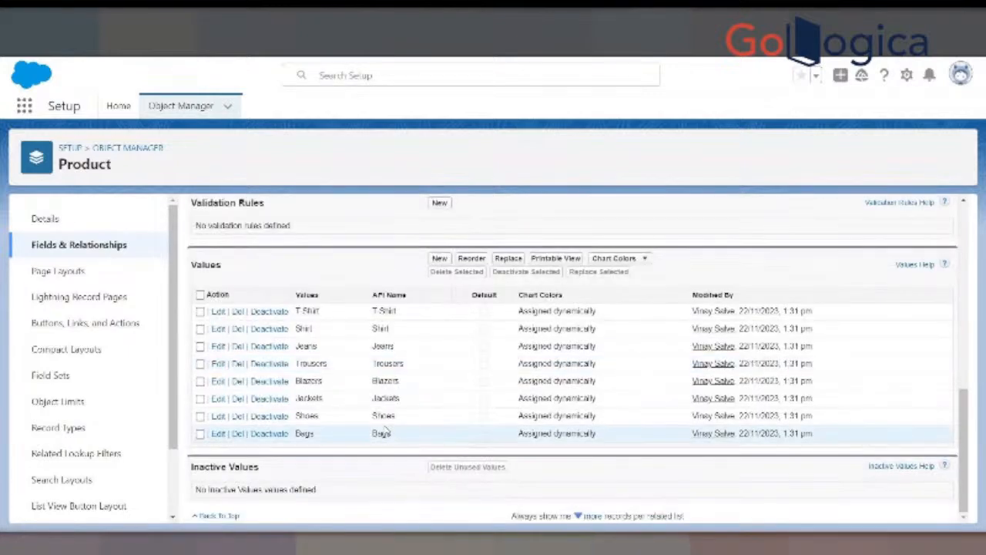
- Move the Notepad window beside the Product values and replace the last list entry, Wallets, with Bags
mouse_move(695, 544)
left_click(697, 482)
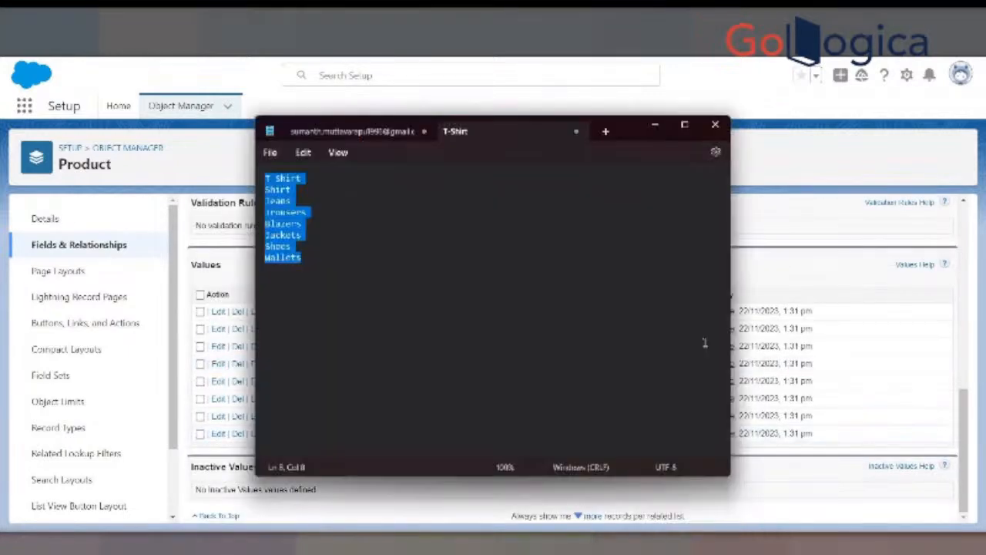
left_click_drag(537, 127, 559, 137)
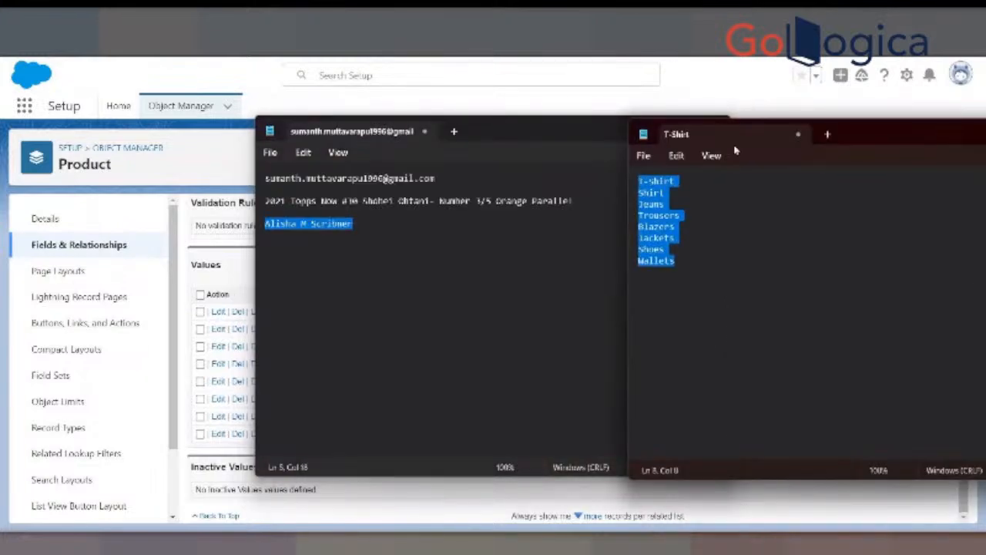
left_click_drag(733, 145, 516, 141)
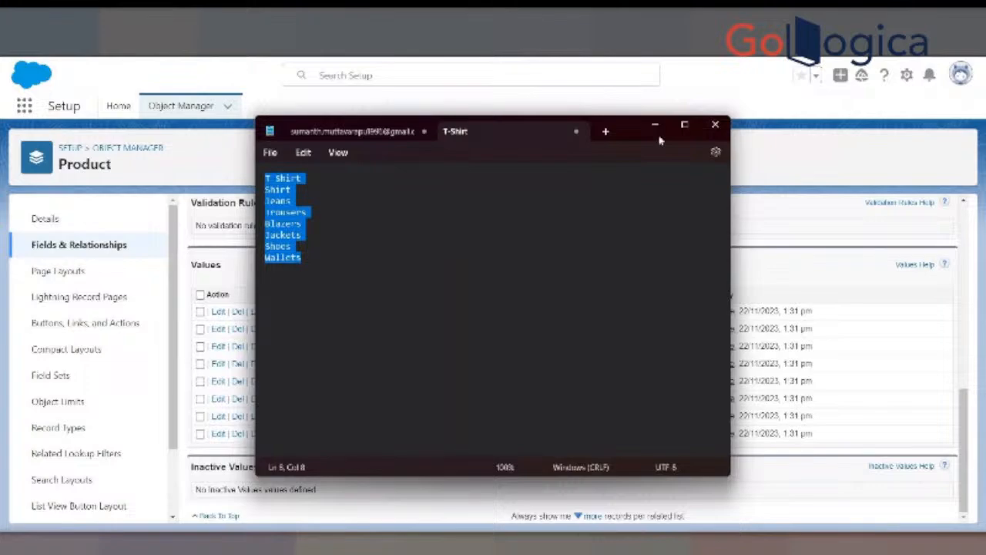
left_click_drag(659, 139, 853, 139)
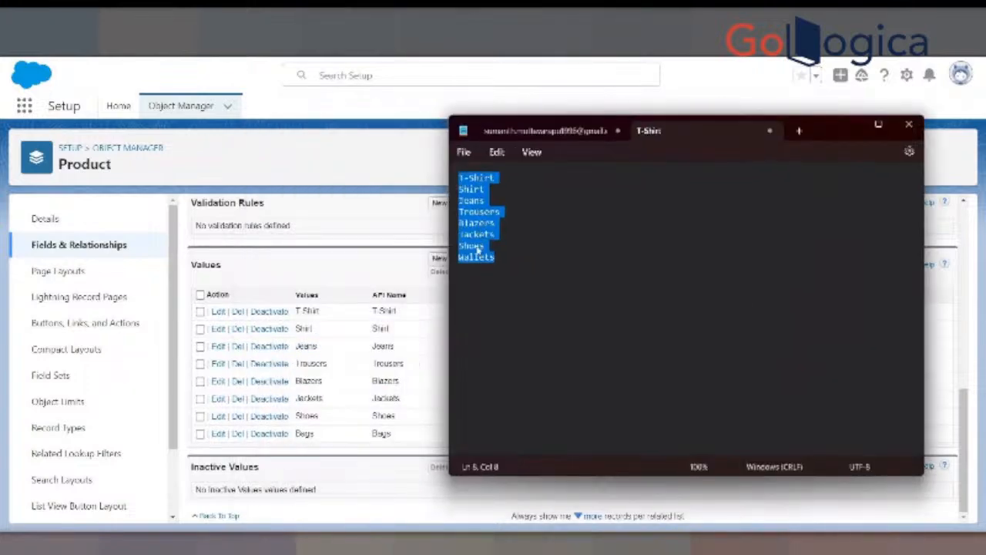
left_click(491, 263)
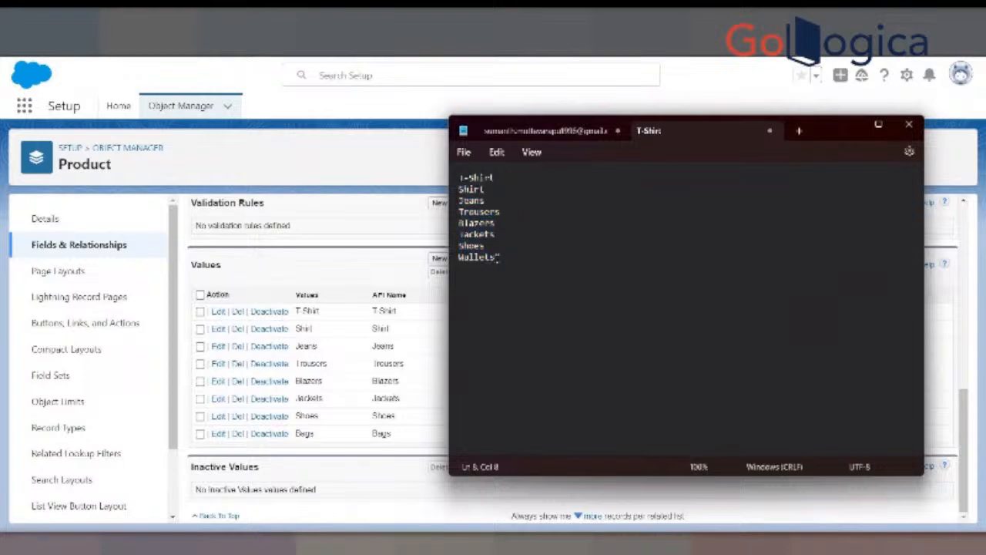
key("BackSpace")
key("BackSpace")
key("BackSpace")
key("BackSpace")
key("BackSpace")
key("BackSpace")
key("BackSpace")
type("Bags")
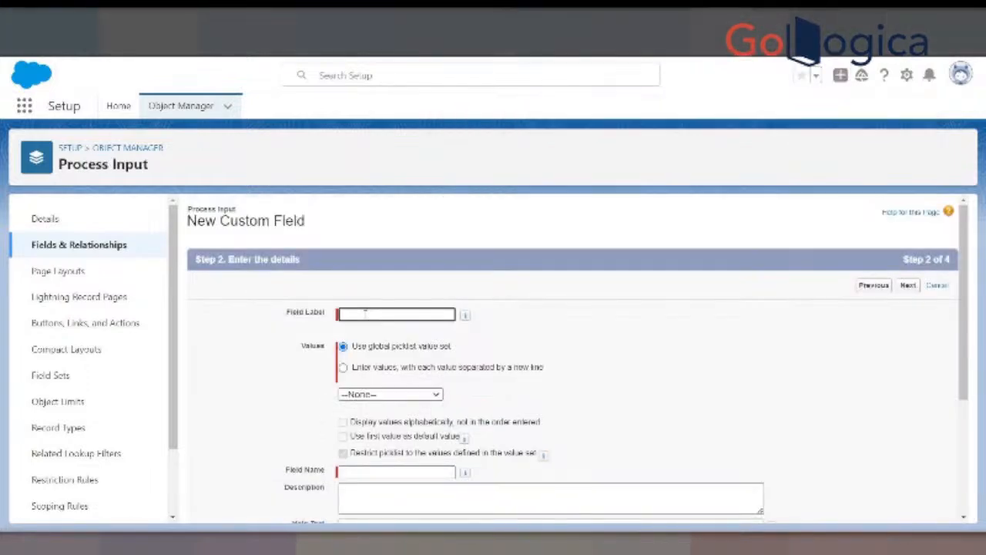
- Label the new Process Input picklist field Women and choose to enter its values separated by new lines
type("Women")
key("Tab")
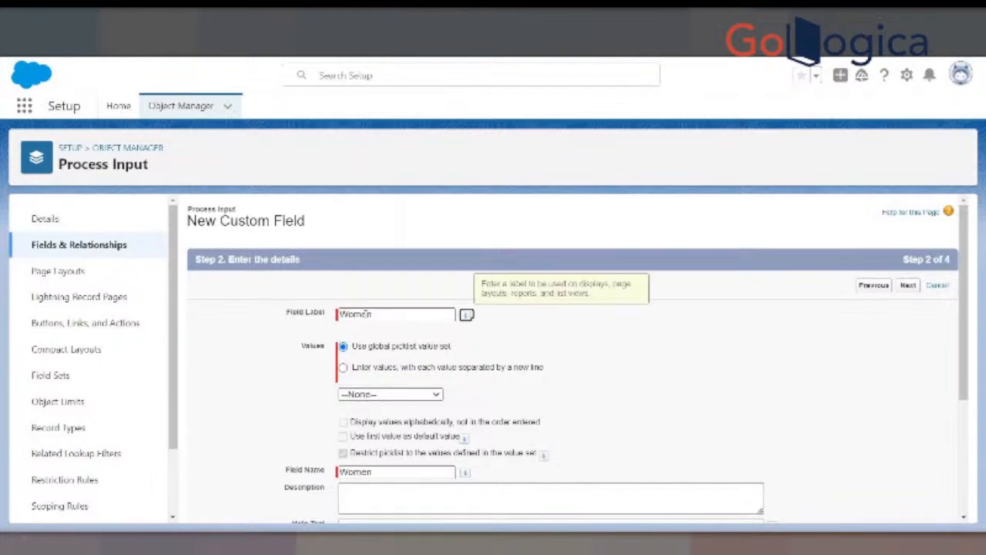
left_click(343, 367)
left_click(360, 428)
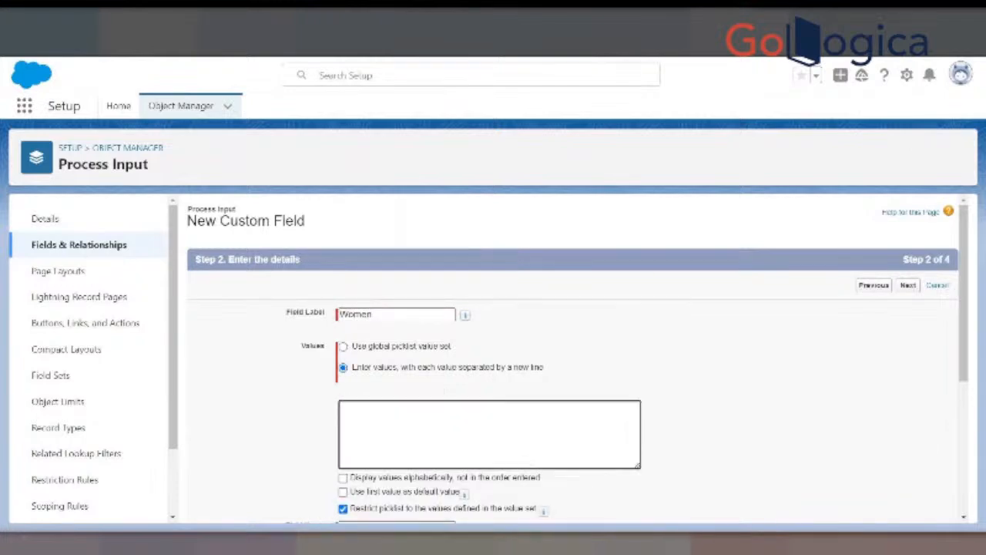
- Copy the full list from T-Shirt through Bags in Notepad and paste it as the Women field's picklist values
left_click(563, 543)
left_click_drag(494, 262, 459, 174)
key("ctrl+c")
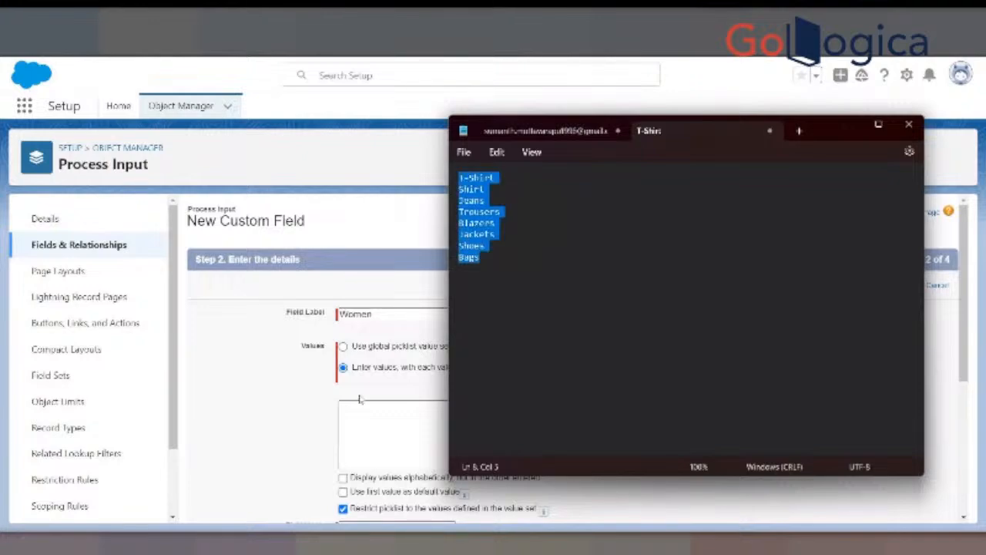
left_click(349, 423)
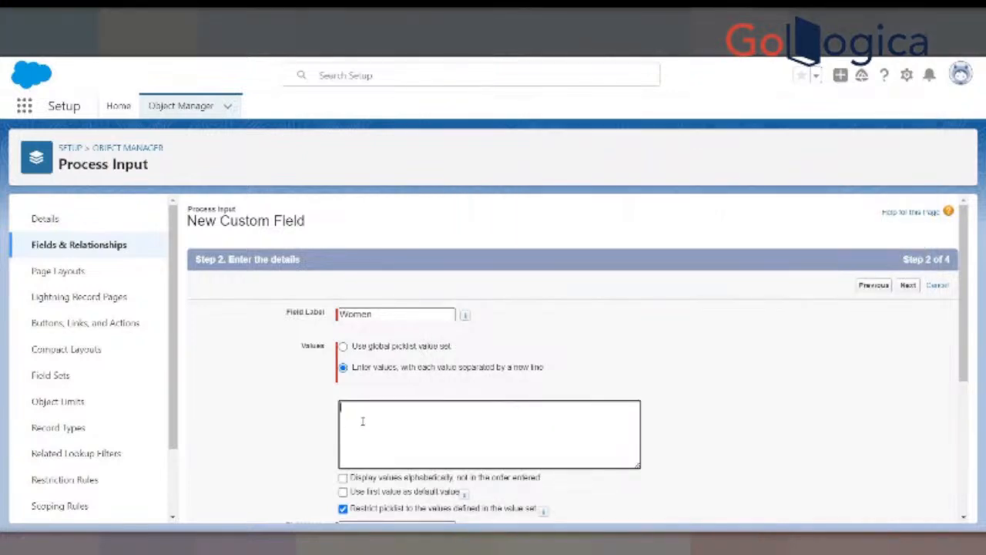
key("ctrl+v")
- Save the Women field with the default field-level security and page layout assignment
scroll(383, 412, "down", 3)
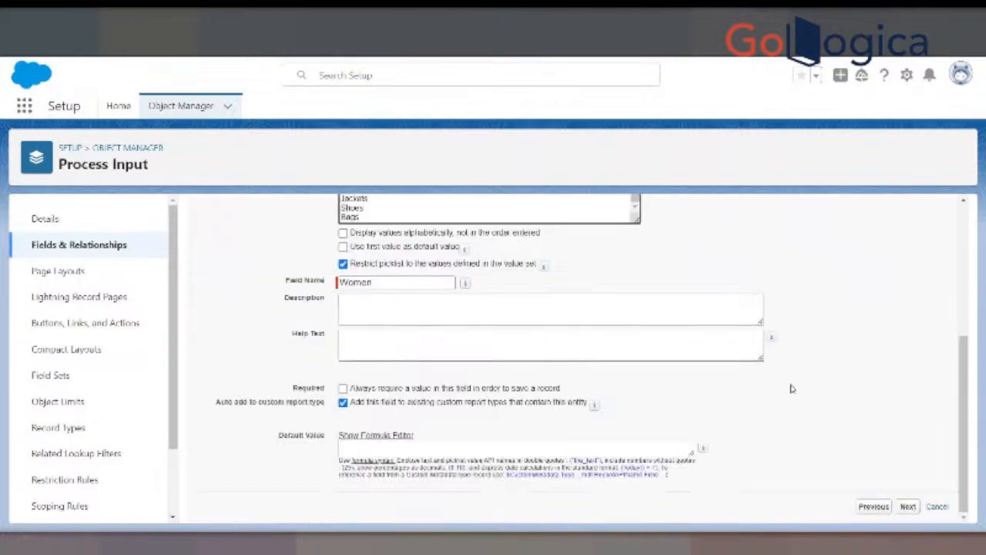
left_click(908, 507)
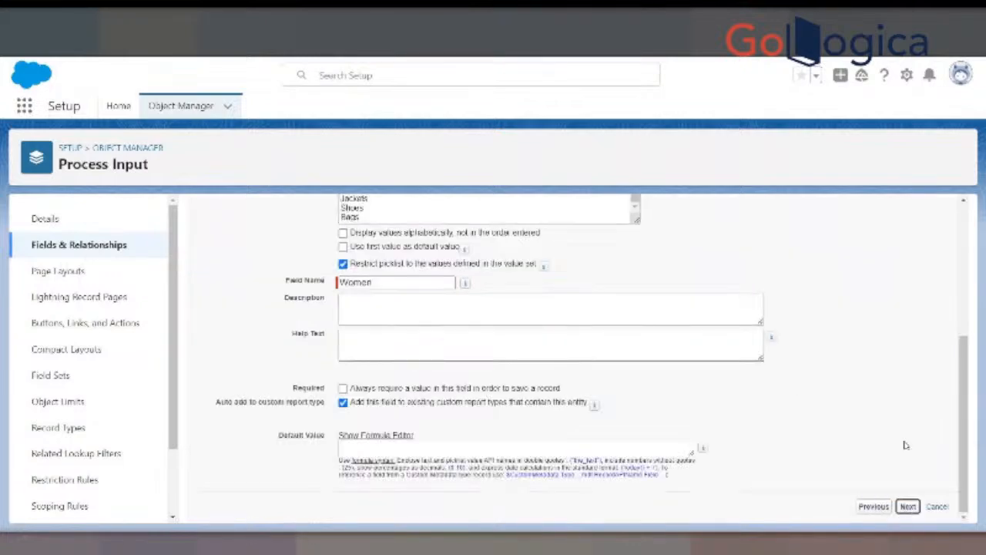
left_click(908, 285)
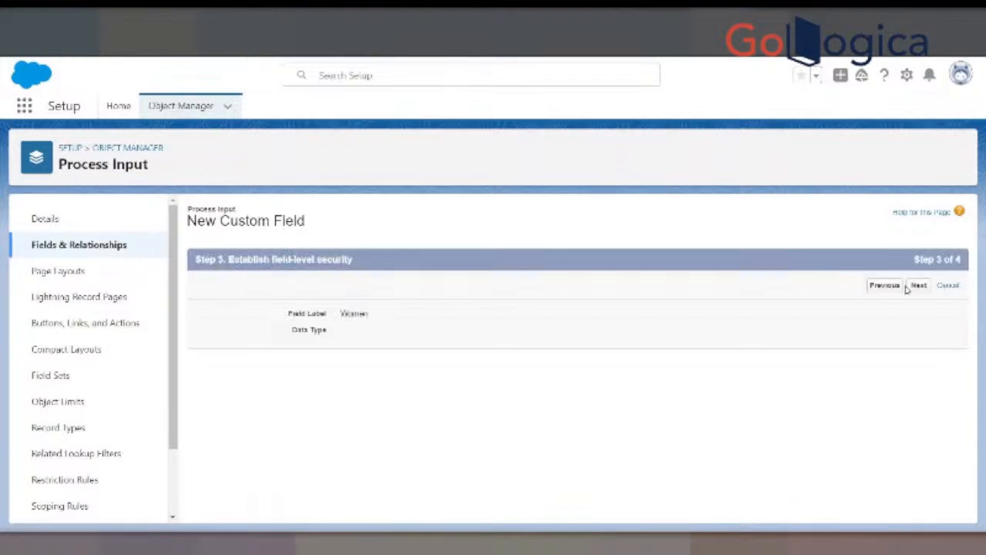
left_click(906, 285)
left_click(910, 286)
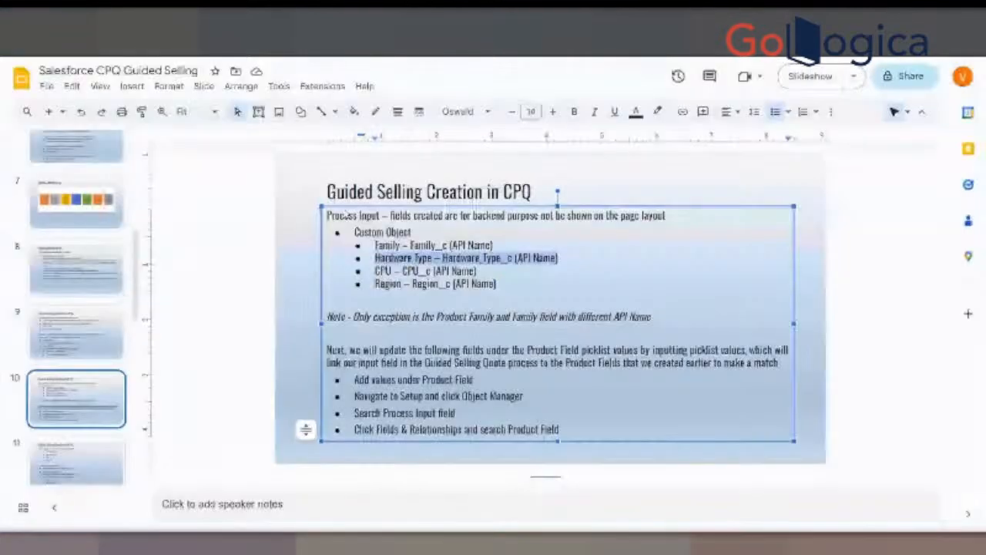
- Review the Hardware Type, CPU and Region entries in the Process Input custom field list in Google Slides
left_click(508, 270)
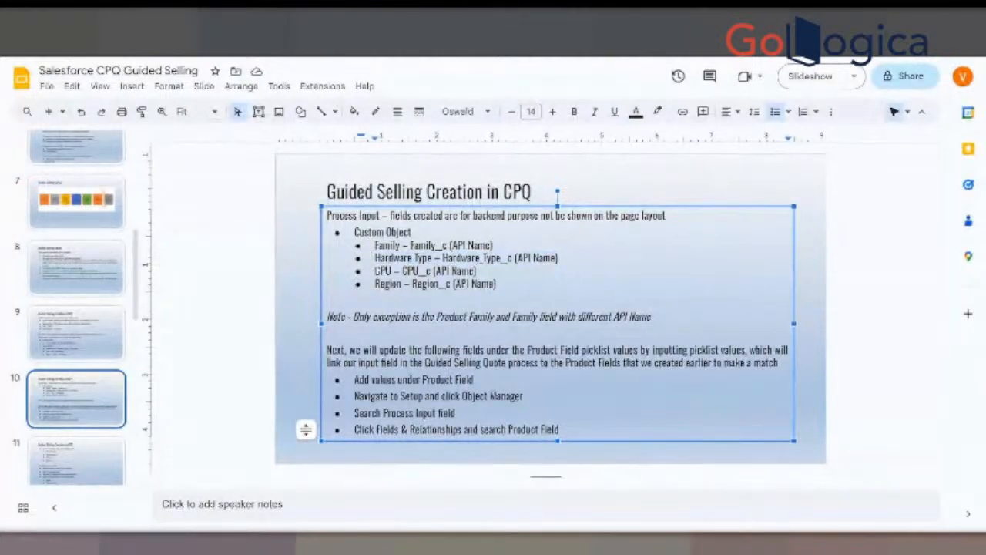
left_click_drag(375, 284, 521, 282)
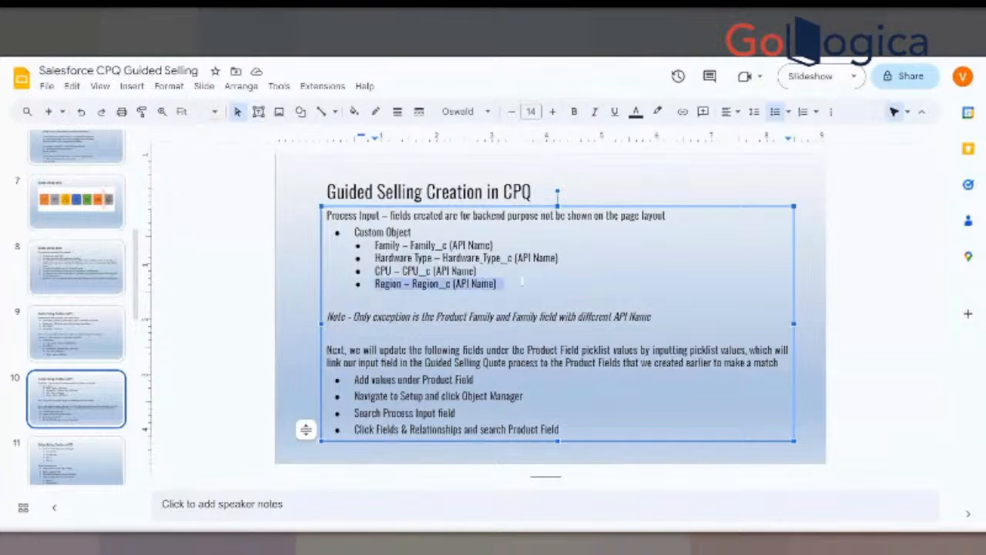
left_click_drag(375, 258, 423, 258)
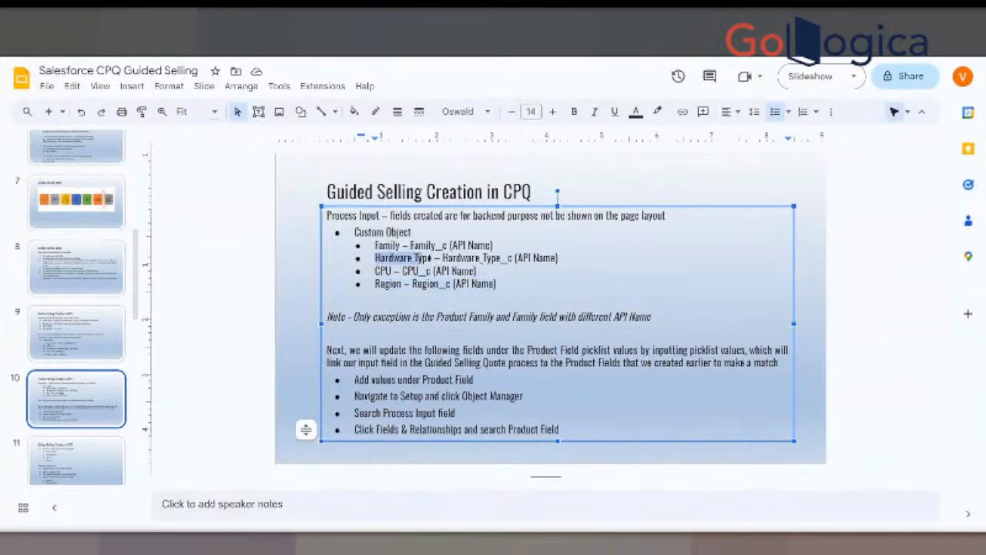
left_click_drag(374, 270, 417, 270)
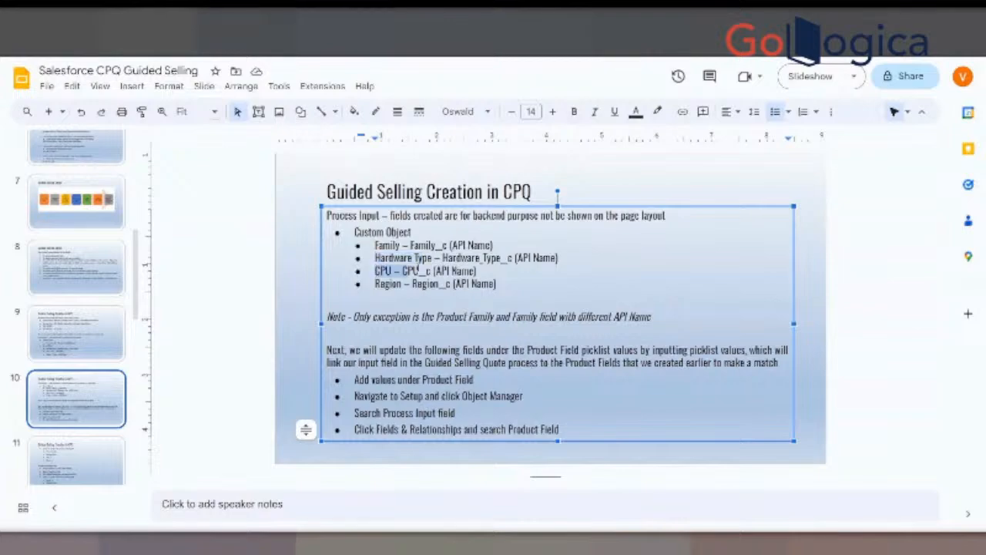
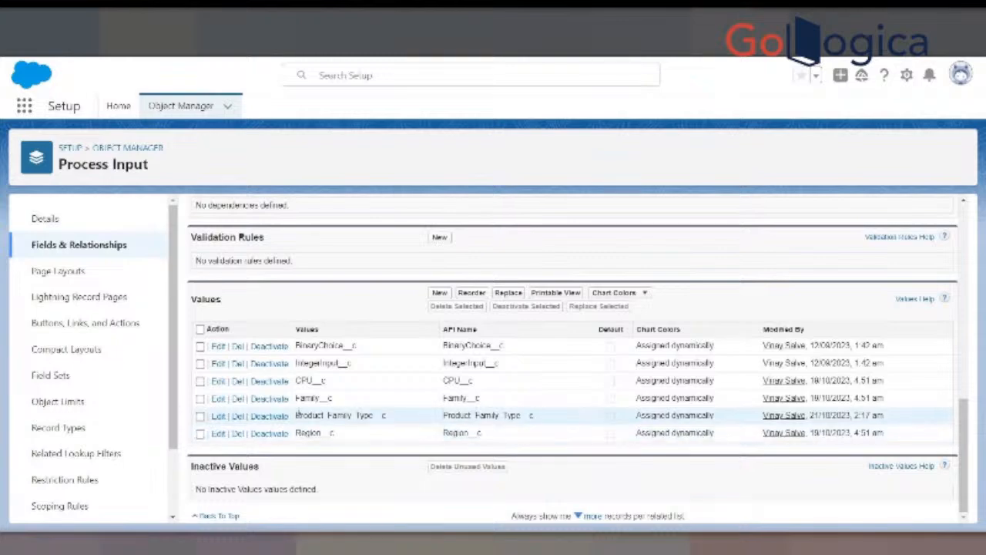
- Review the Product_Family_Type__c, Family__c, CPU__c and Region__c entries in the Input Field picklist values
left_click_drag(296, 414, 388, 416)
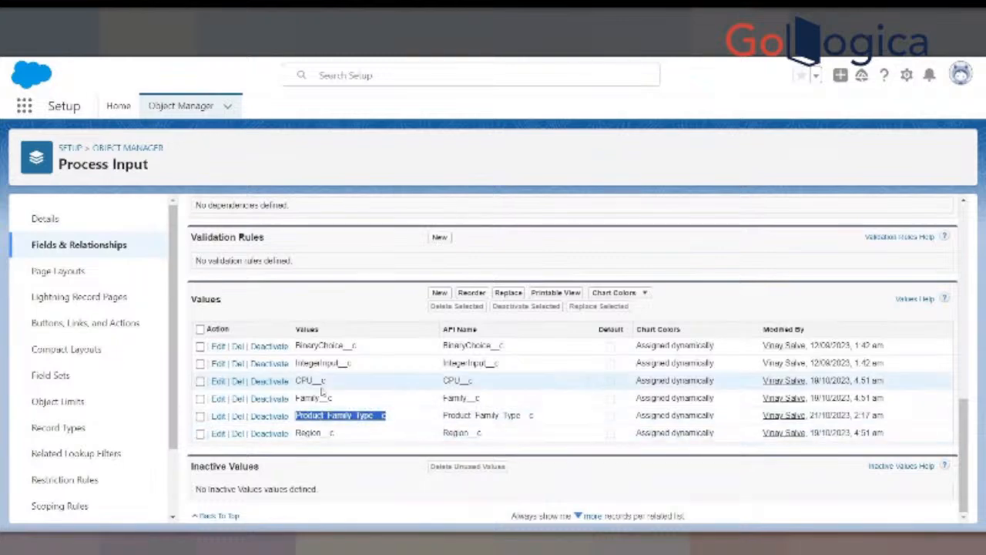
left_click(297, 397)
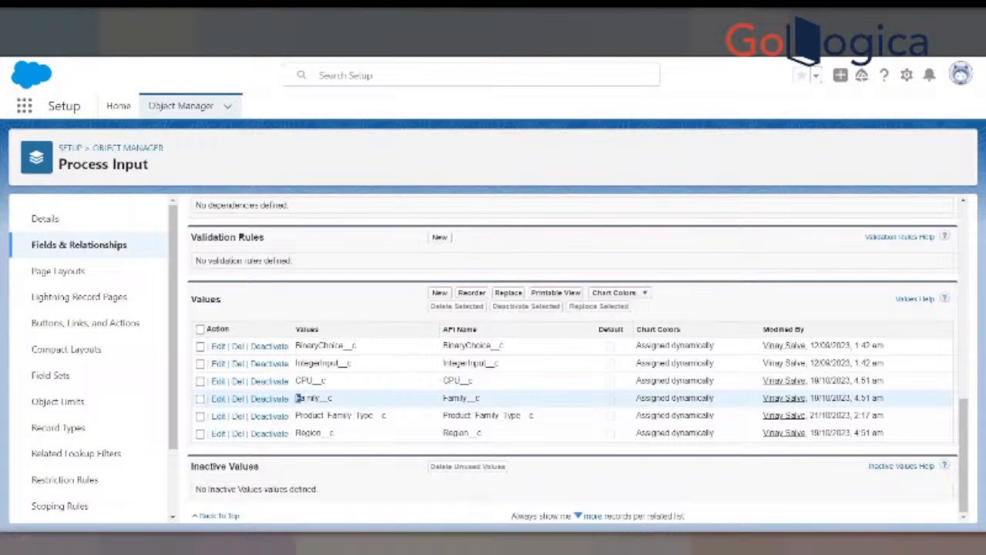
left_click_drag(297, 398, 326, 381)
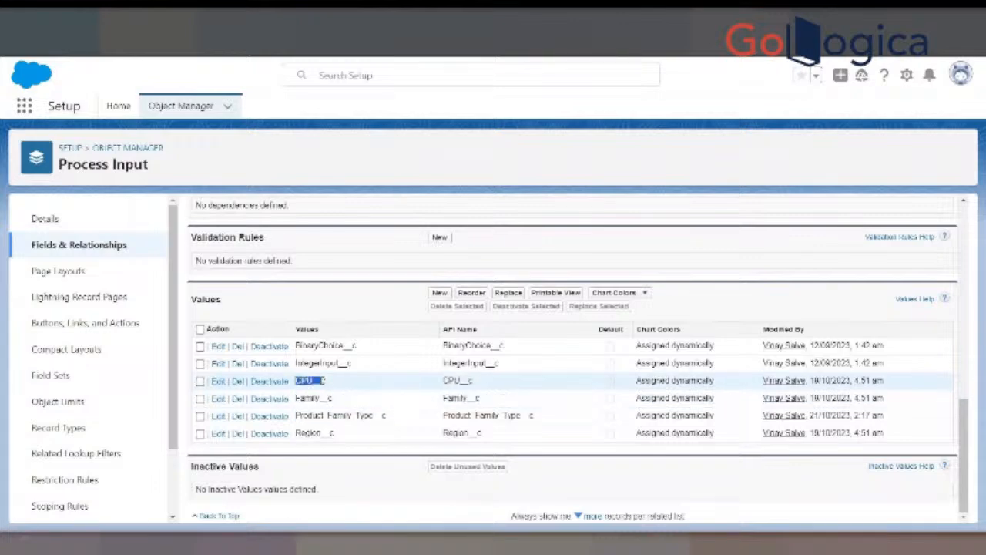
left_click_drag(296, 433, 334, 433)
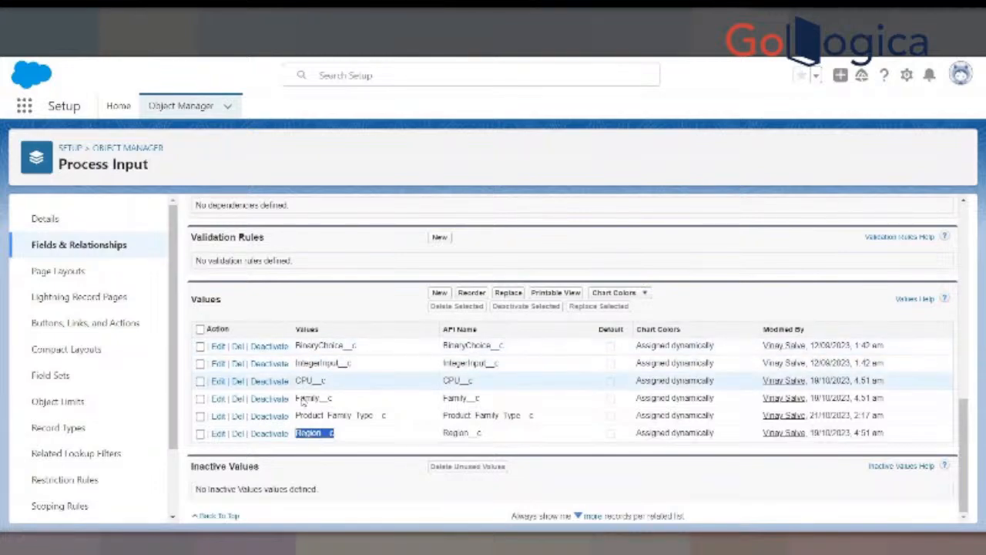
- Start adding new picklist values to the Process Input object's Input Field and enter Men
left_click(440, 292)
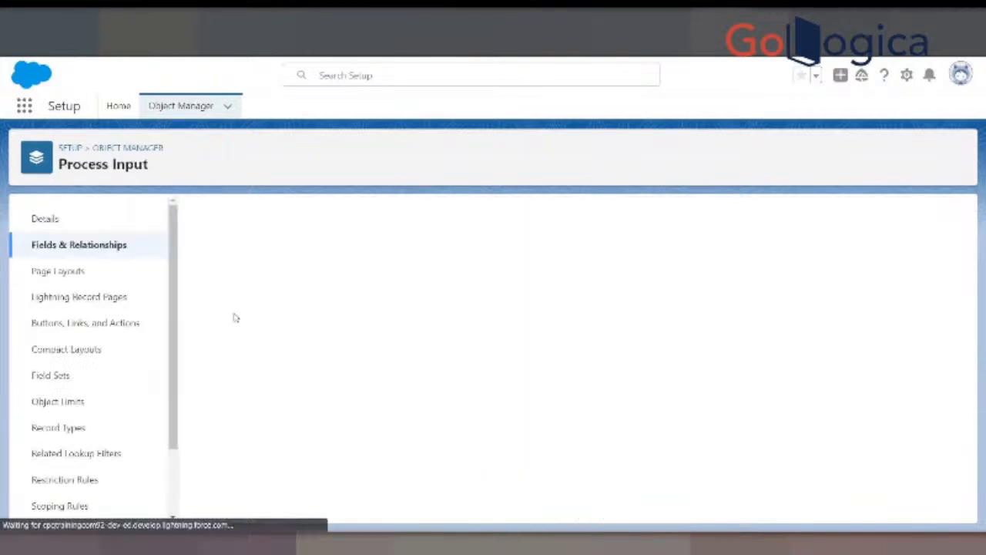
left_click(266, 370)
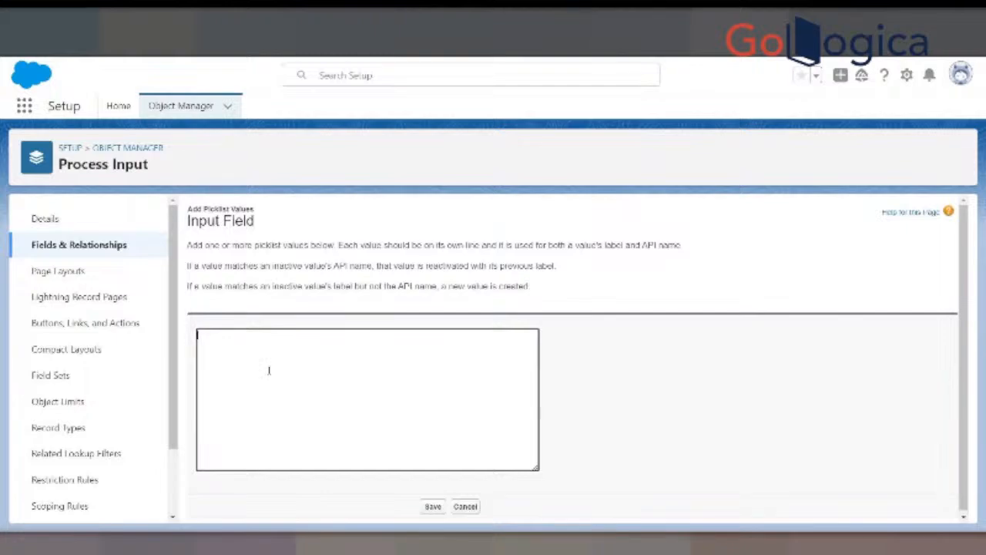
type("Men")
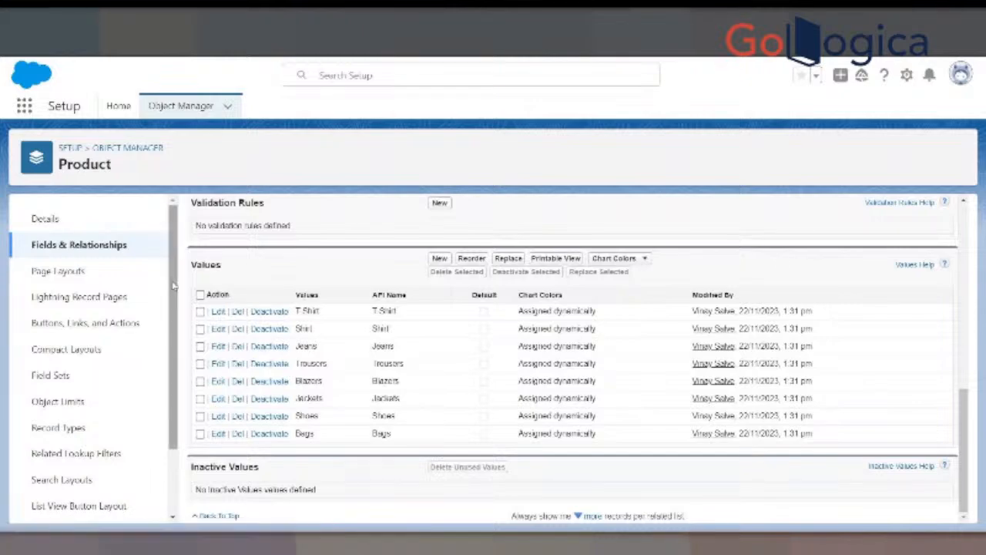
- Search the Product object's fields for Men, copy the field name Men__c, and replace the entered picklist value with it
scroll(809, 253, "up", 3)
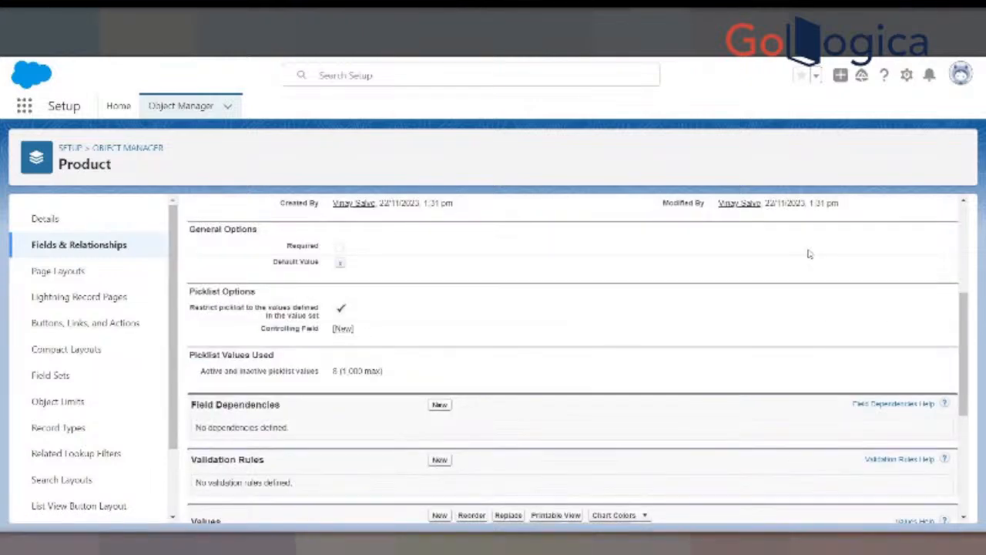
scroll(809, 253, "up", 3)
left_click(211, 233)
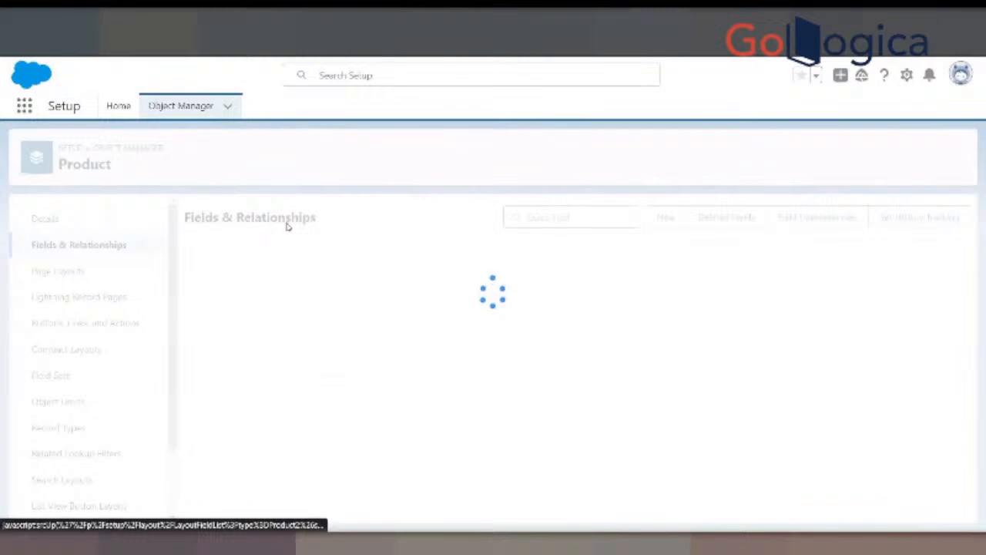
left_click(524, 216)
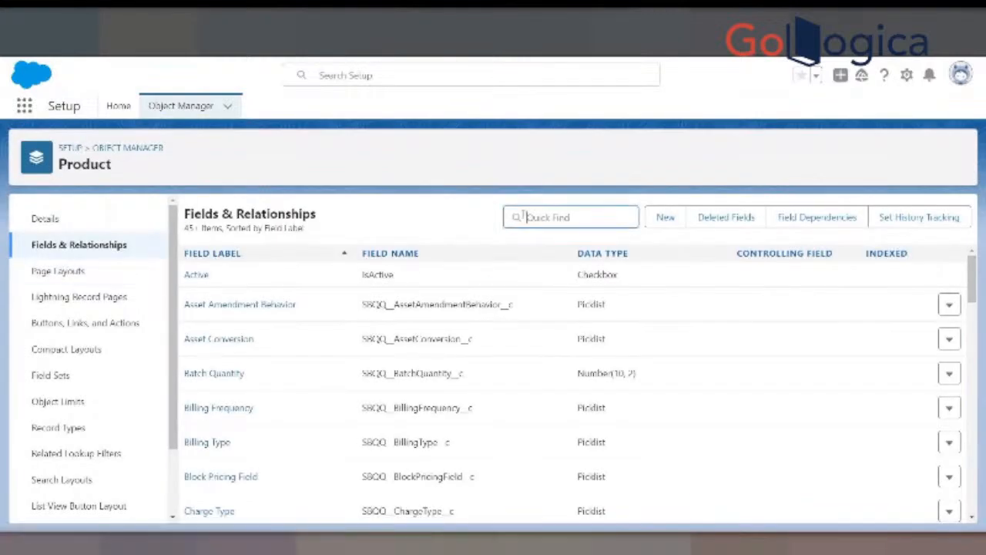
type("Men")
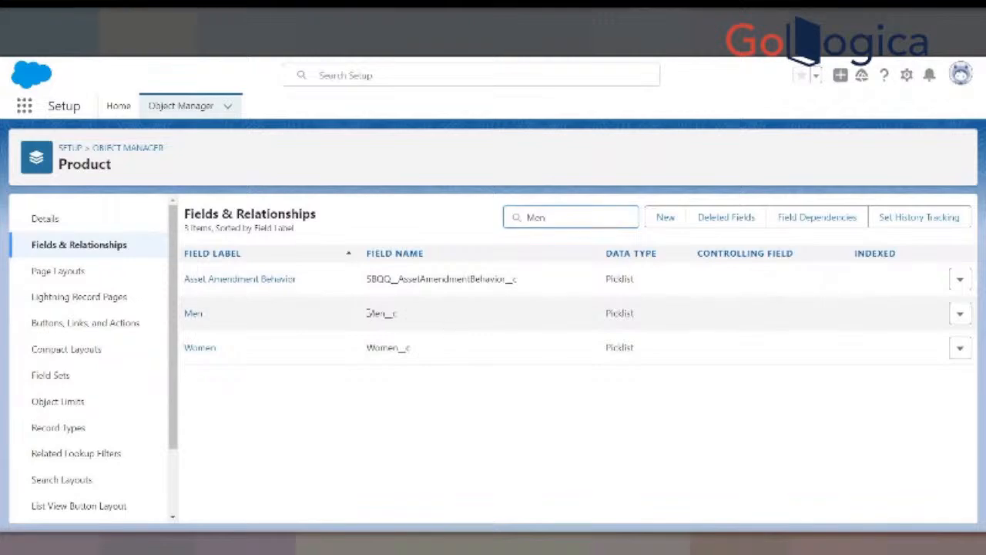
double_click(371, 314)
key("ctrl+c")
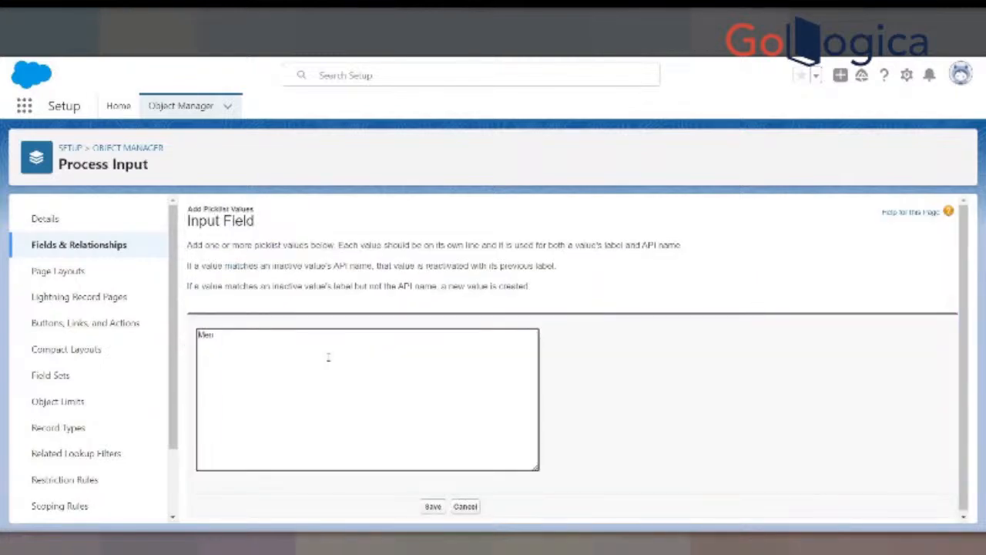
key("ctrl+a")
key("ctrl+v")
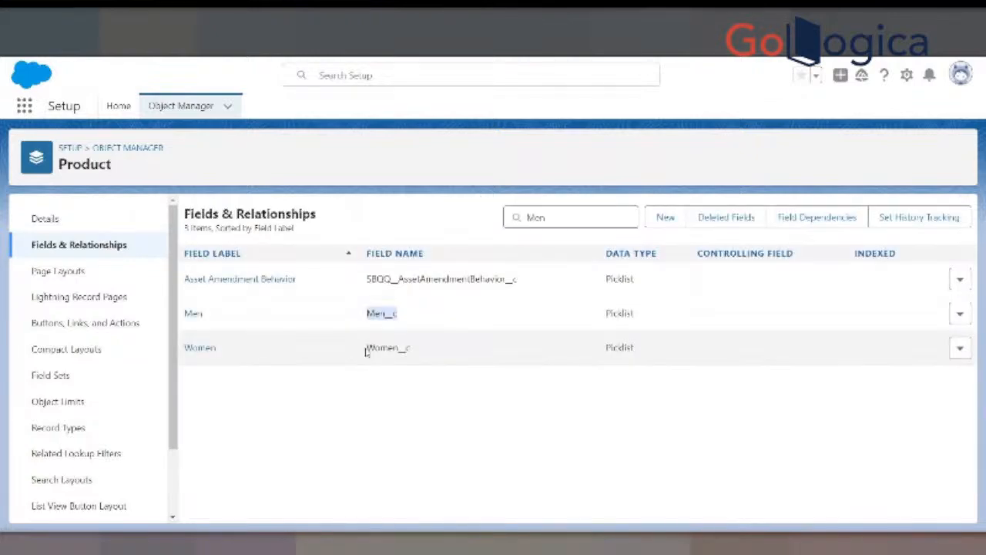
- Copy the Product field name Women__c onto a second line of the new Input Field values and save them
left_click_drag(369, 346, 410, 348)
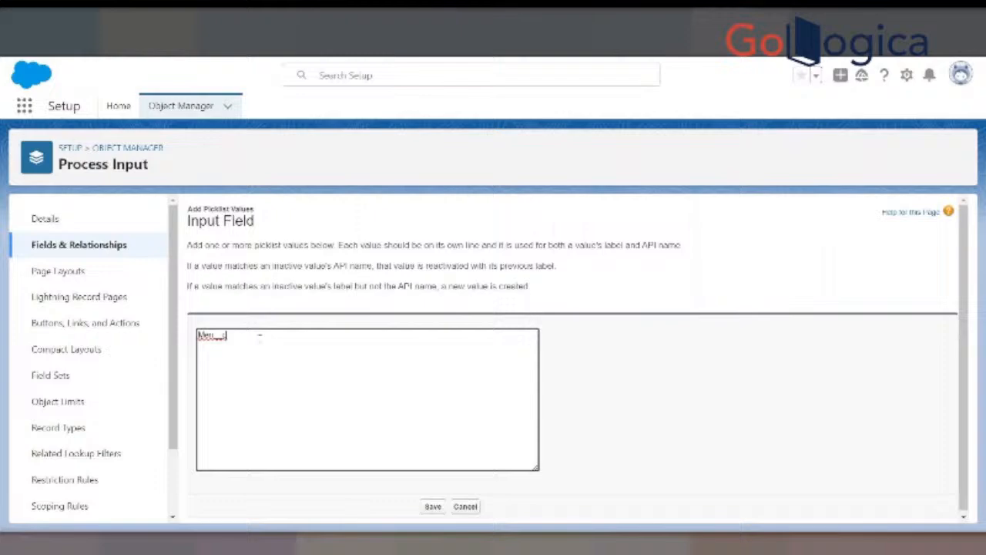
key("Return")
type("Womenc")
left_click(433, 508)
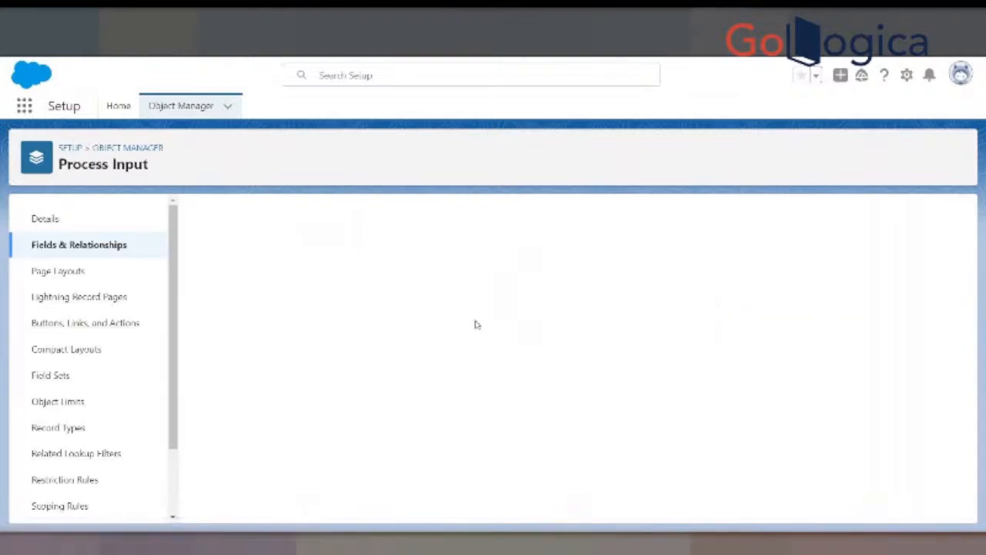
- Review the Input Field picklist values, focusing on Family__c and Product_Family_Type__c
scroll(480, 367, "down", 4)
scroll(481, 367, "down", 5)
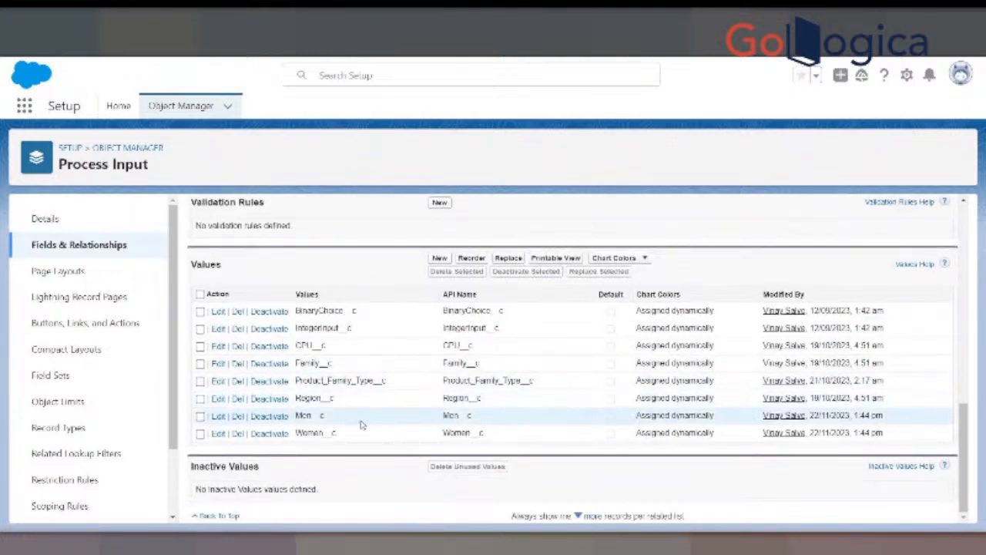
left_click_drag(294, 363, 384, 381)
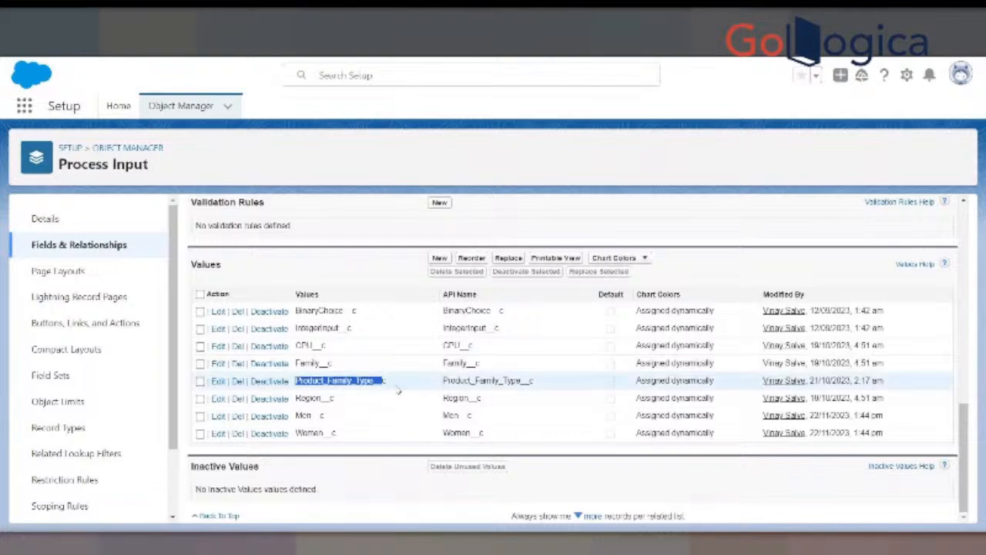
left_click_drag(295, 363, 333, 363)
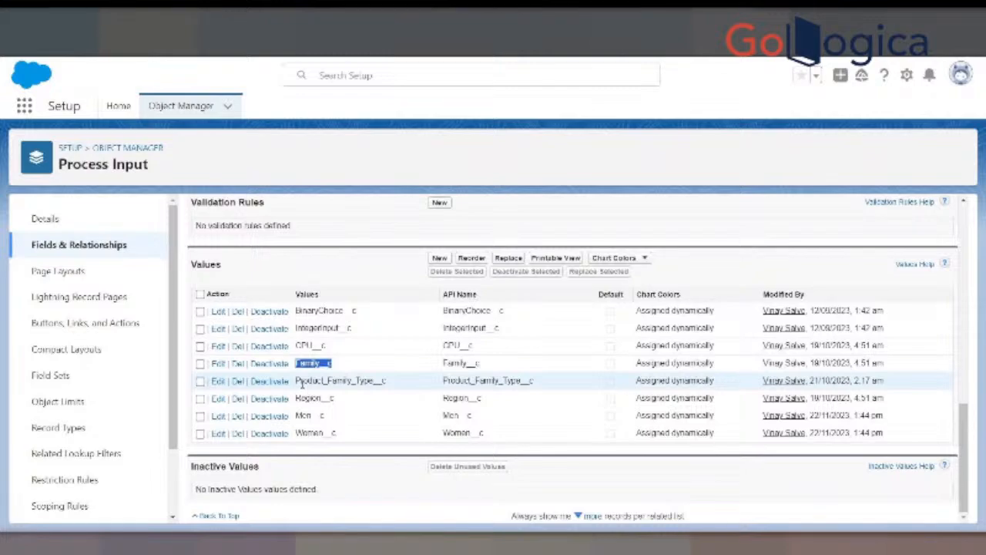
left_click_drag(296, 380, 383, 380)
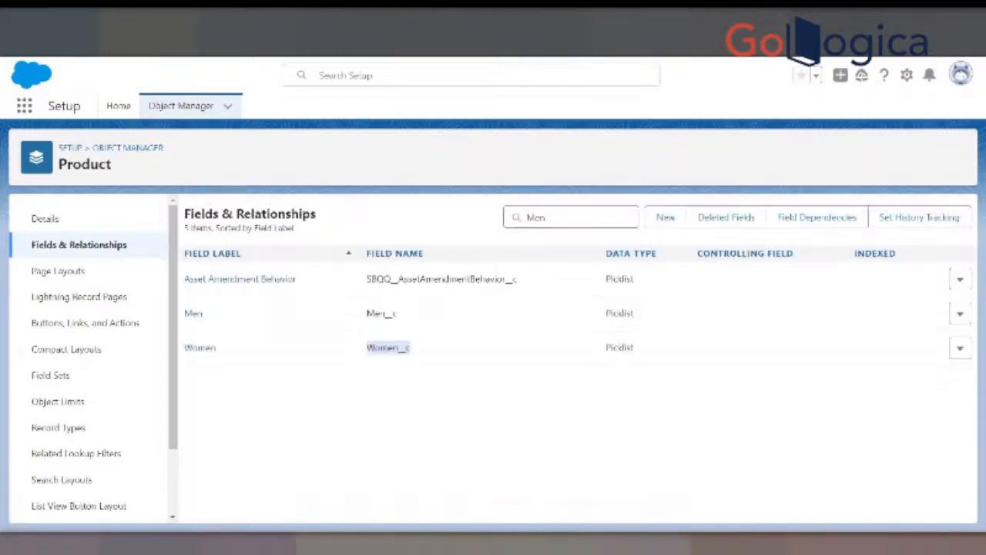
- Search the Product object's fields for Family and examine the Product Family field's definition
left_click(85, 247)
left_click(582, 216)
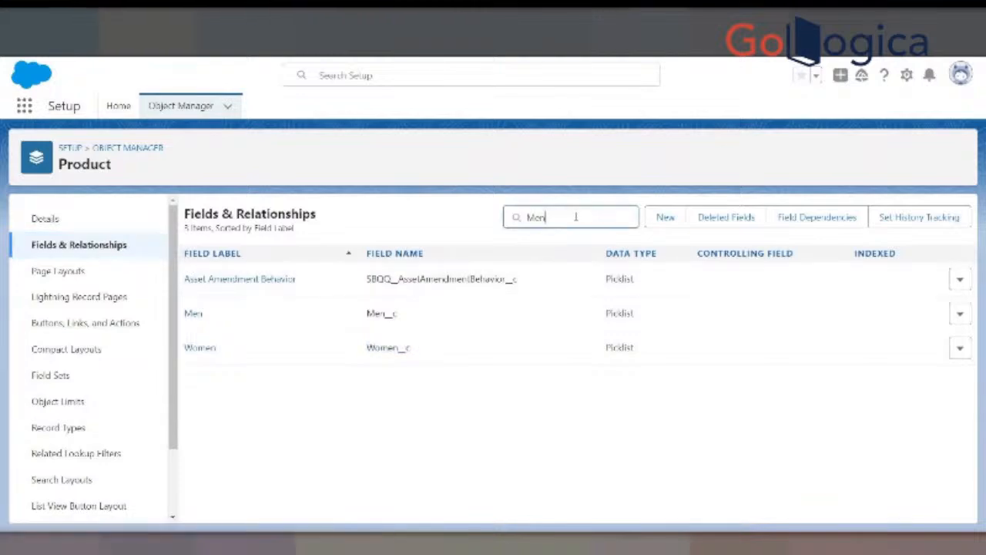
key("BackSpace")
key("BackSpace")
key("BackSpace")
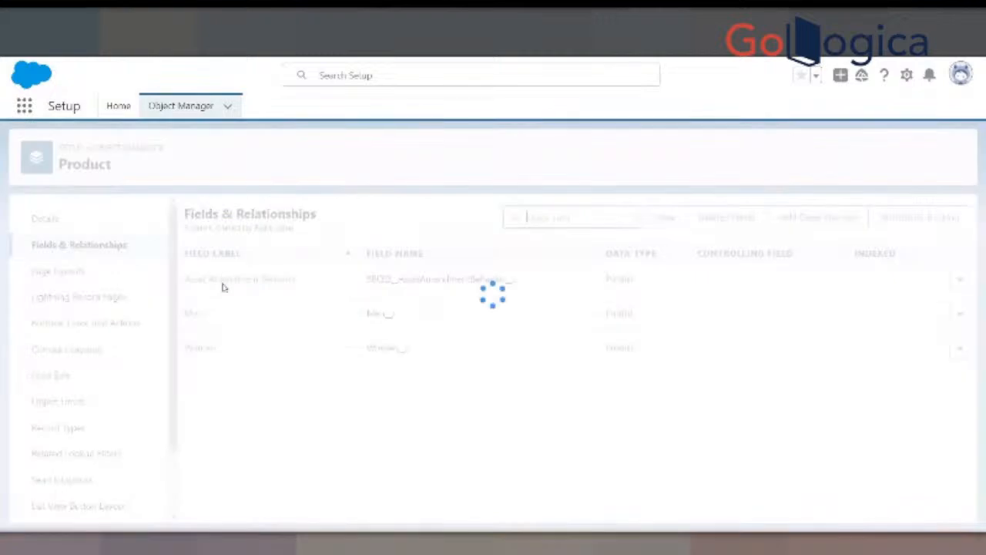
left_click(538, 216)
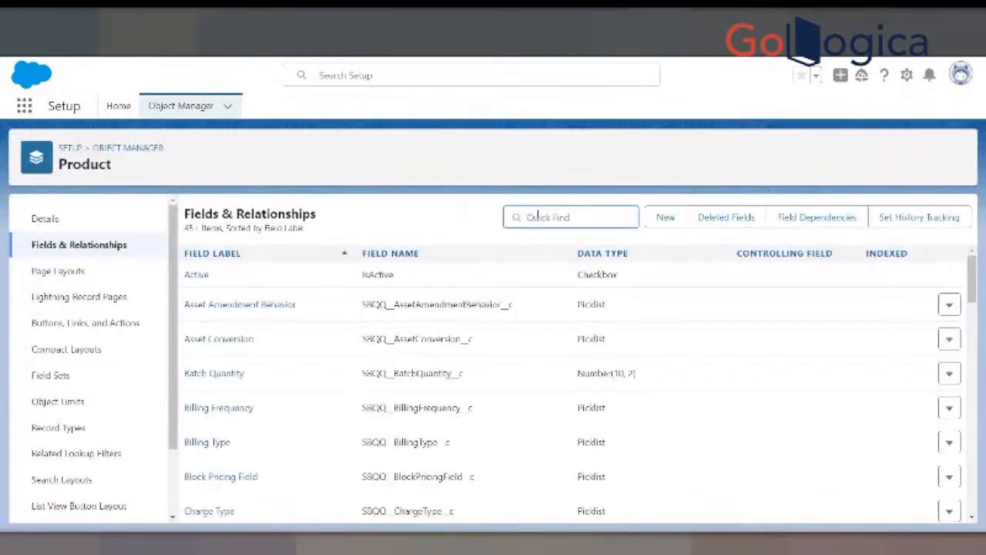
type("Fanily")
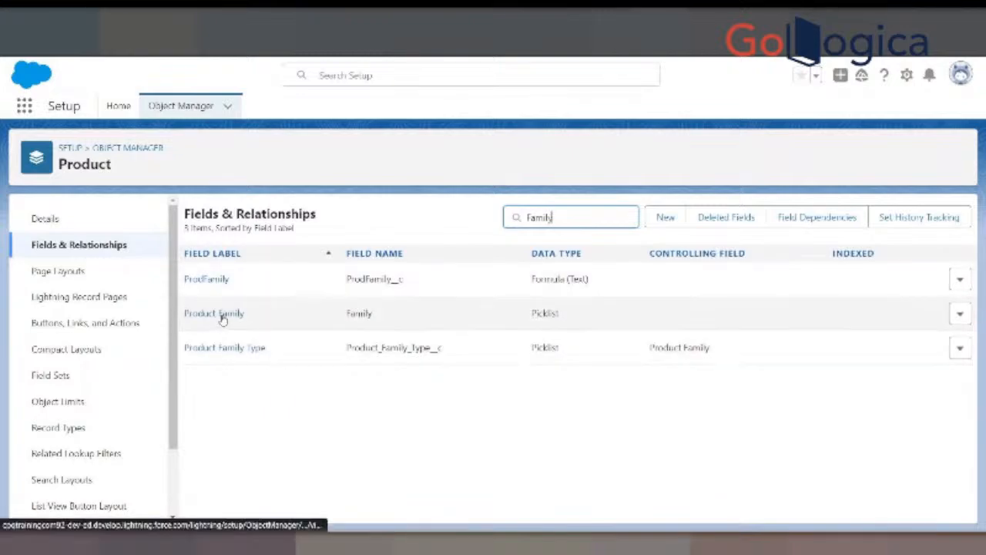
left_click(225, 313)
scroll(385, 337, "down", 8)
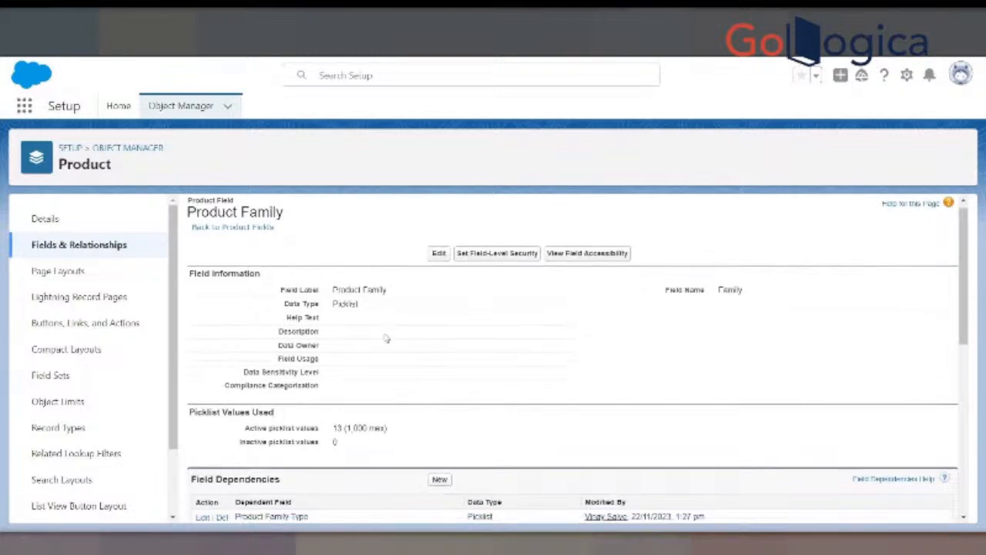
scroll(389, 397, "up", 8)
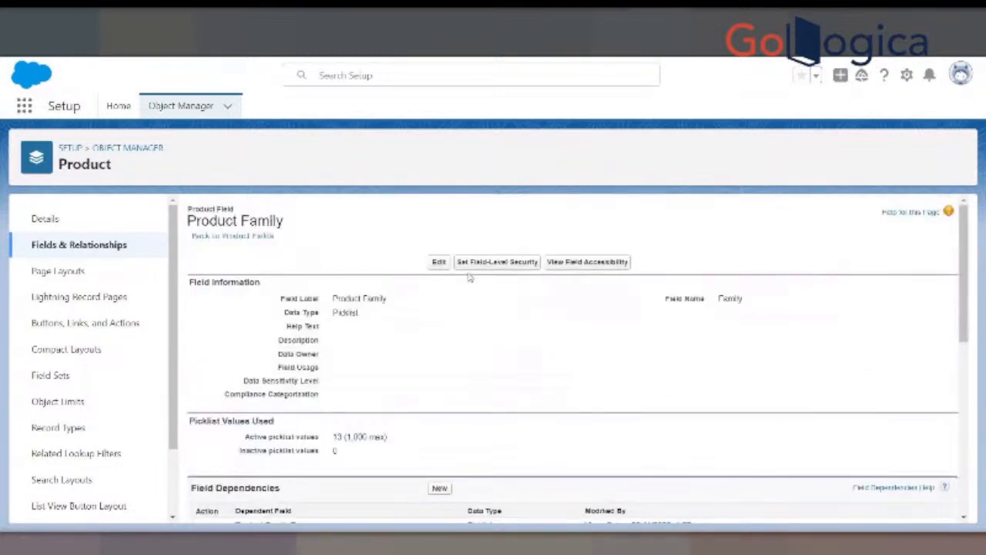
- Return to the Product fields, search for family, and examine the Product Family Type field's controlling field and picklist values
left_click(262, 236)
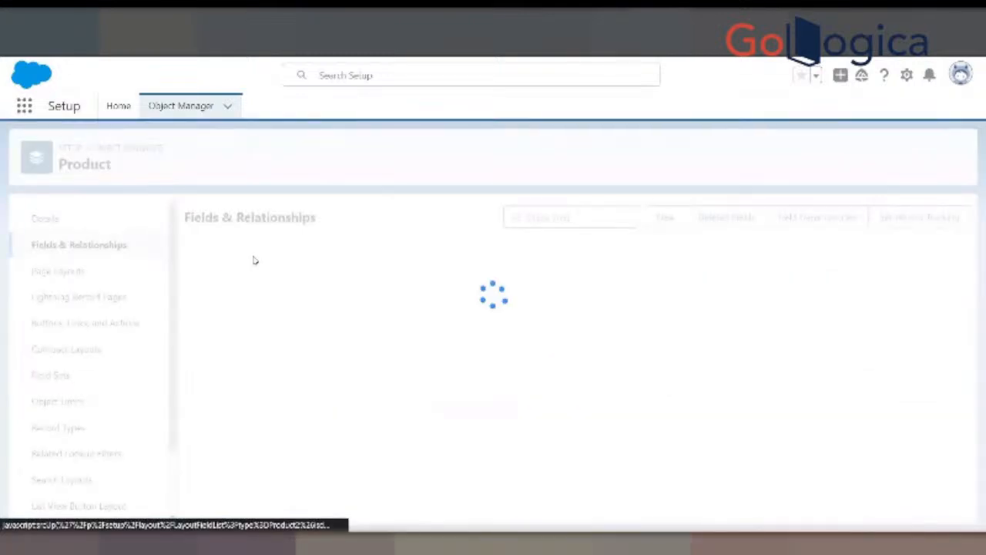
left_click(549, 218)
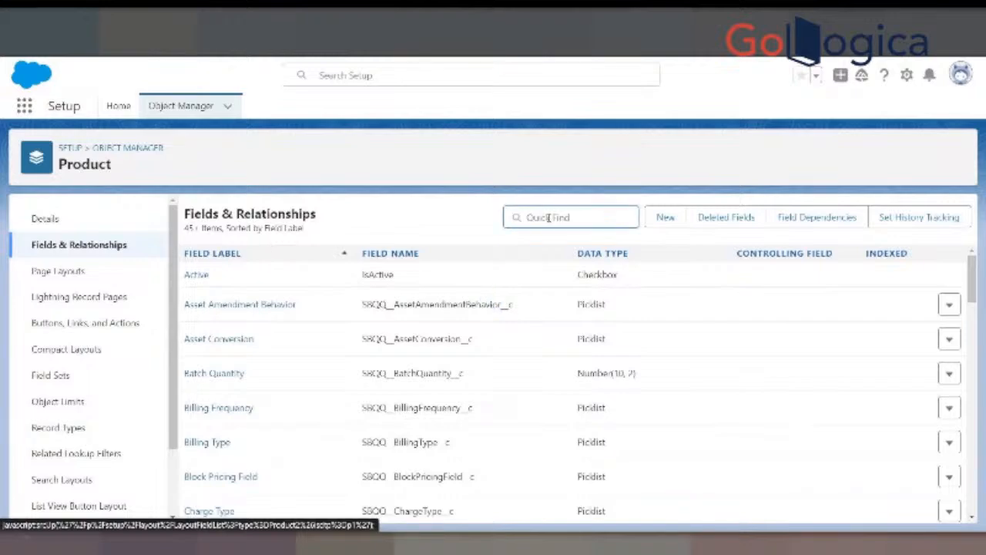
type("family")
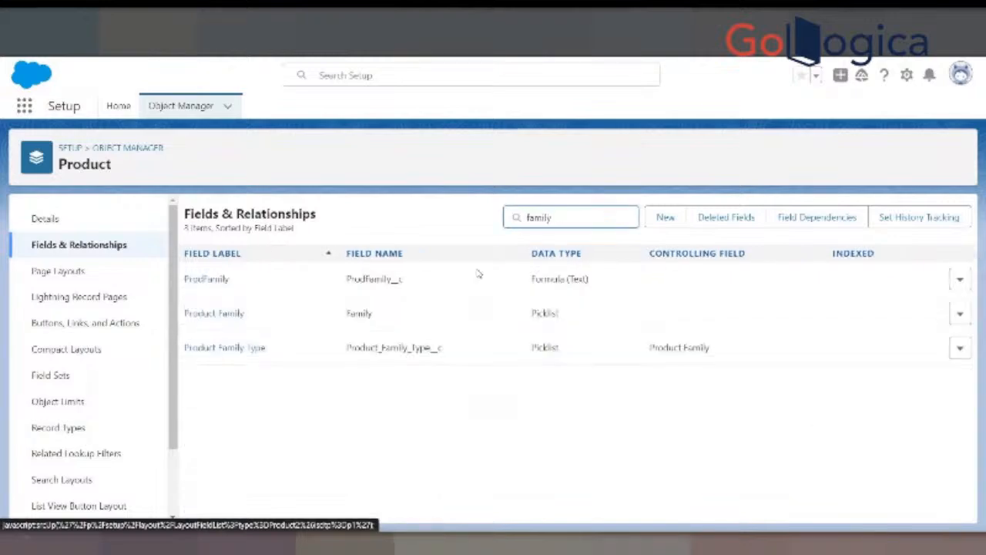
left_click(222, 348)
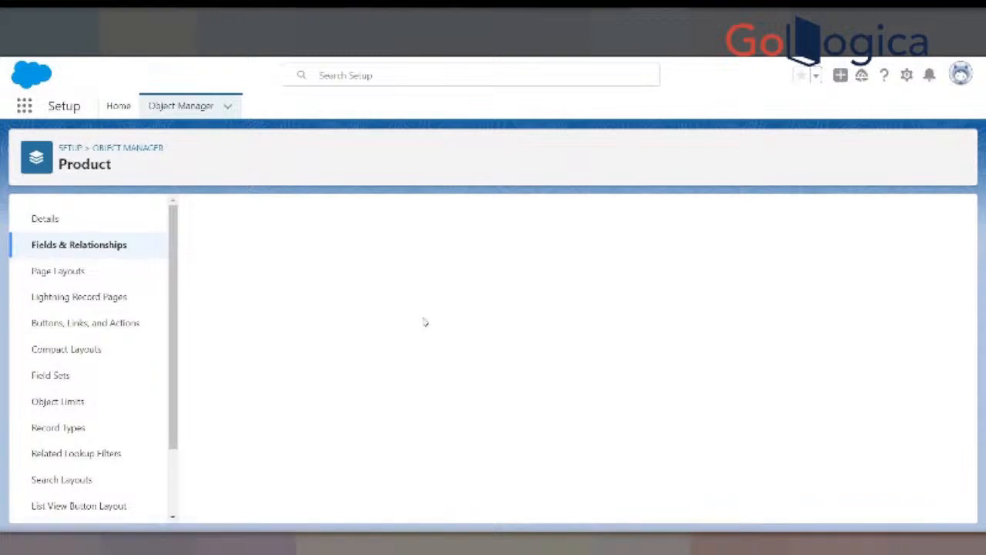
scroll(422, 322, "down", 10)
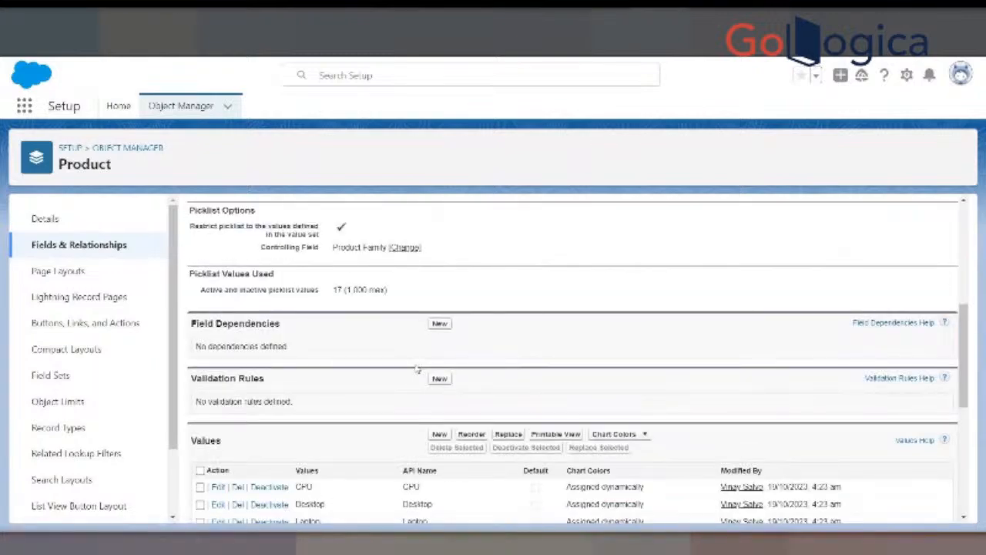
scroll(428, 368, "down", 5)
scroll(418, 313, "up", 15)
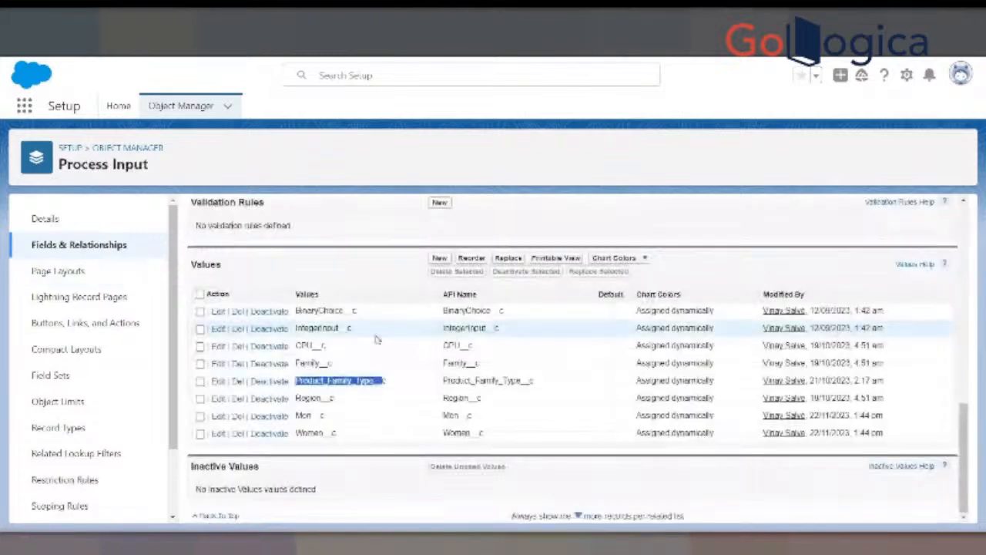
- Search the Process Input fields for family and examine the Family field's picklist values
scroll(378, 339, "up", 15)
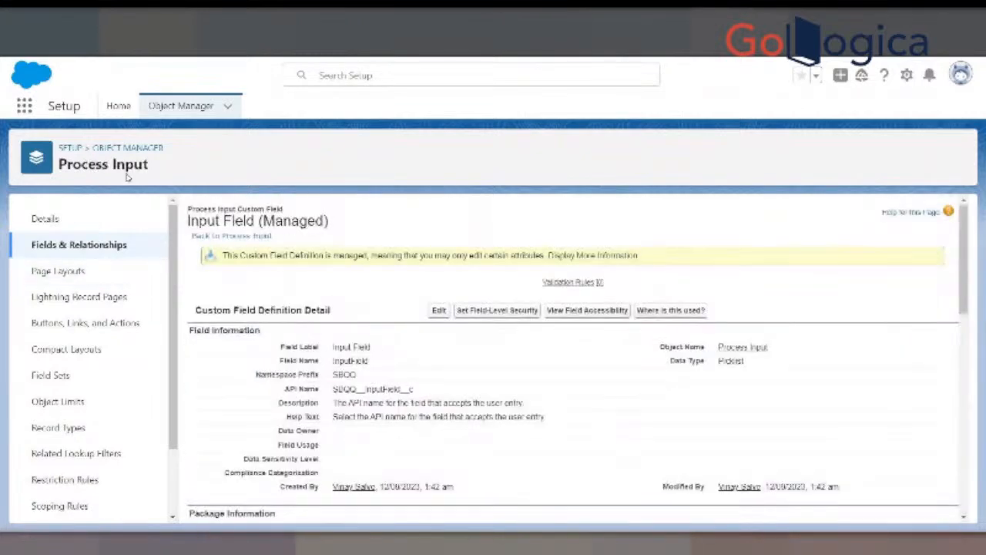
left_click(143, 244)
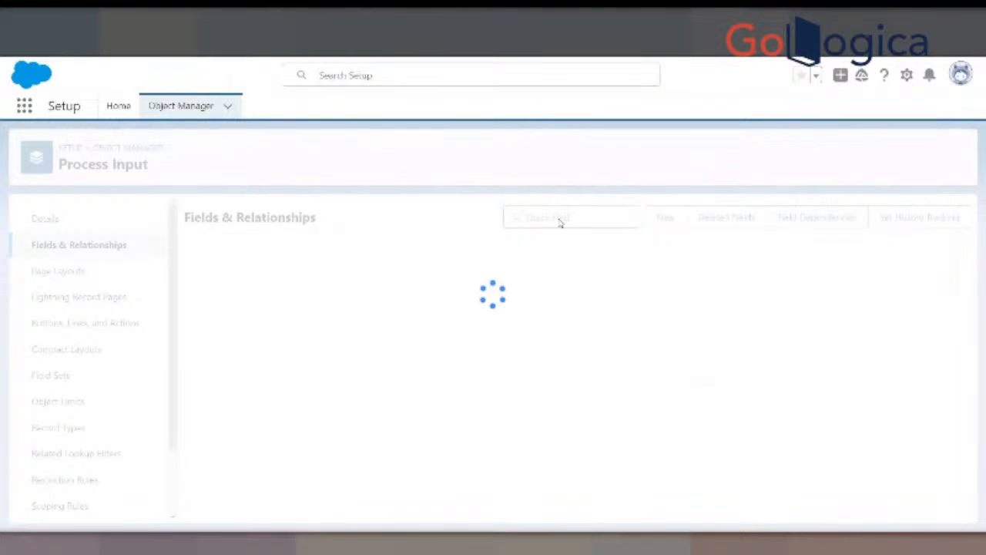
type("family")
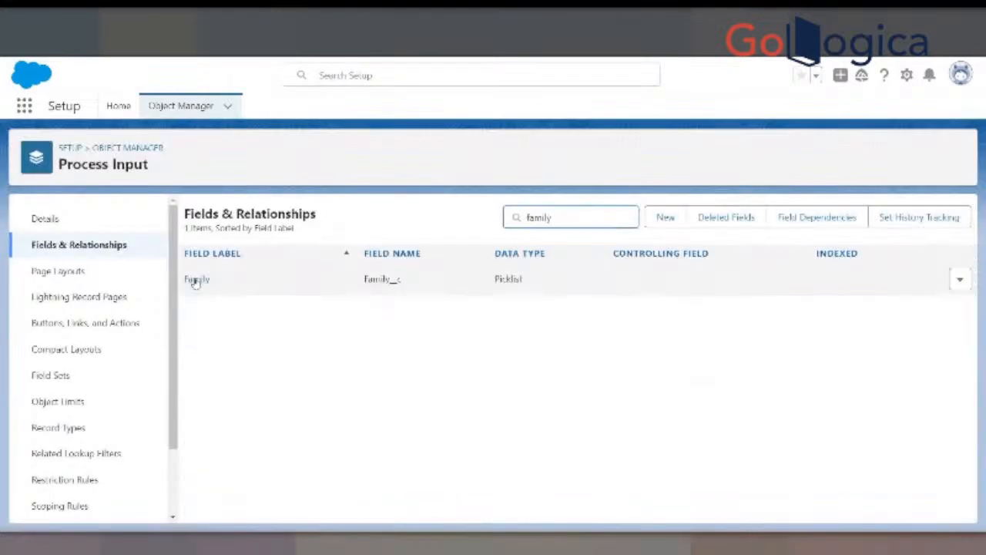
left_click(194, 280)
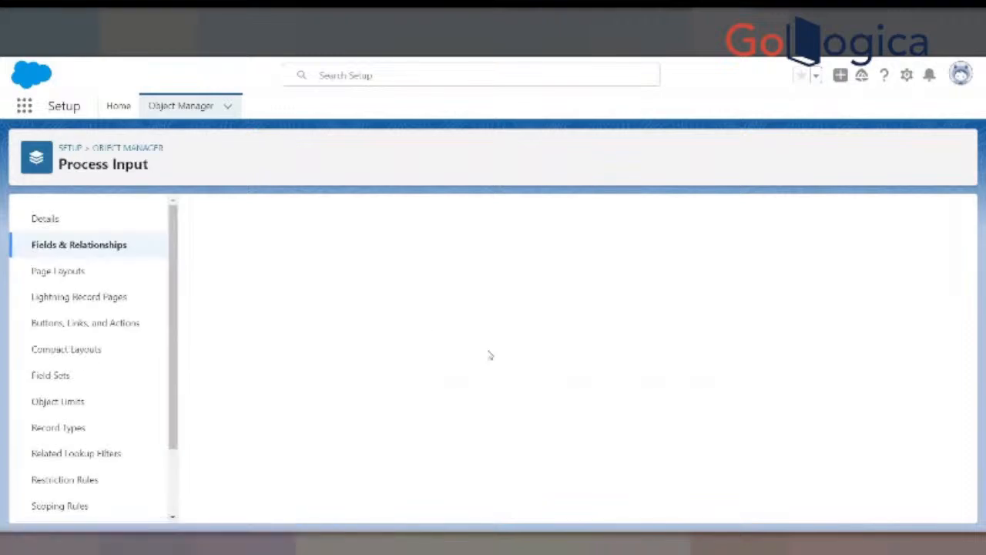
scroll(482, 377, "down", 10)
scroll(477, 390, "down", 3)
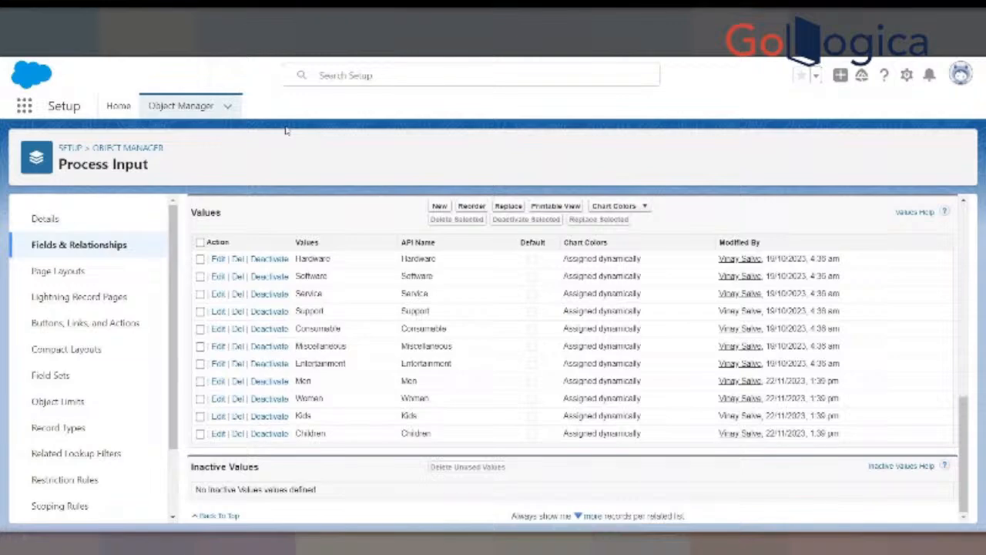
- Switch to the Salesforce CPQ Guided Selling slides, review the Input Field API names, and open the Creating Quote Process slide
left_click(224, 19)
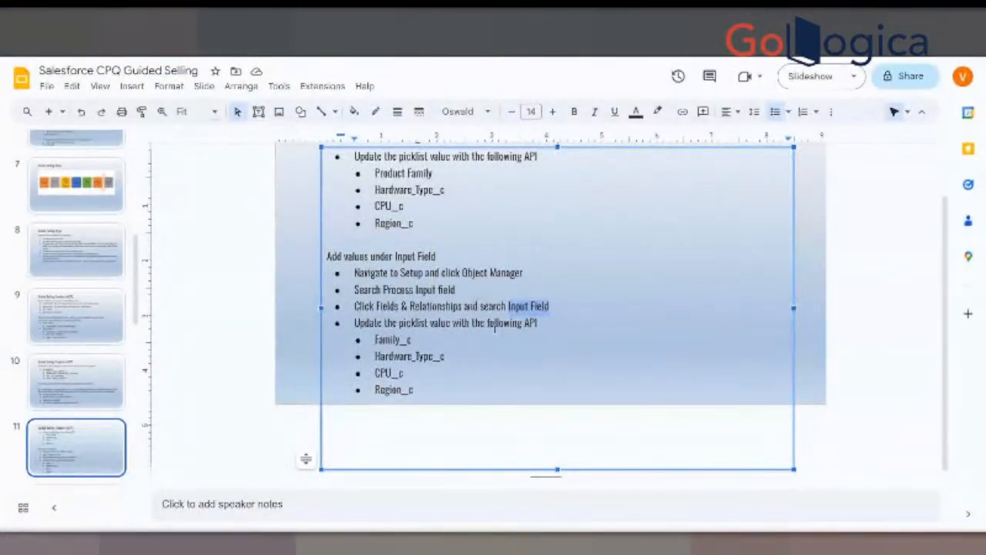
left_click_drag(376, 357, 444, 357)
left_click_drag(375, 374, 404, 385)
scroll(455, 372, "up", 6)
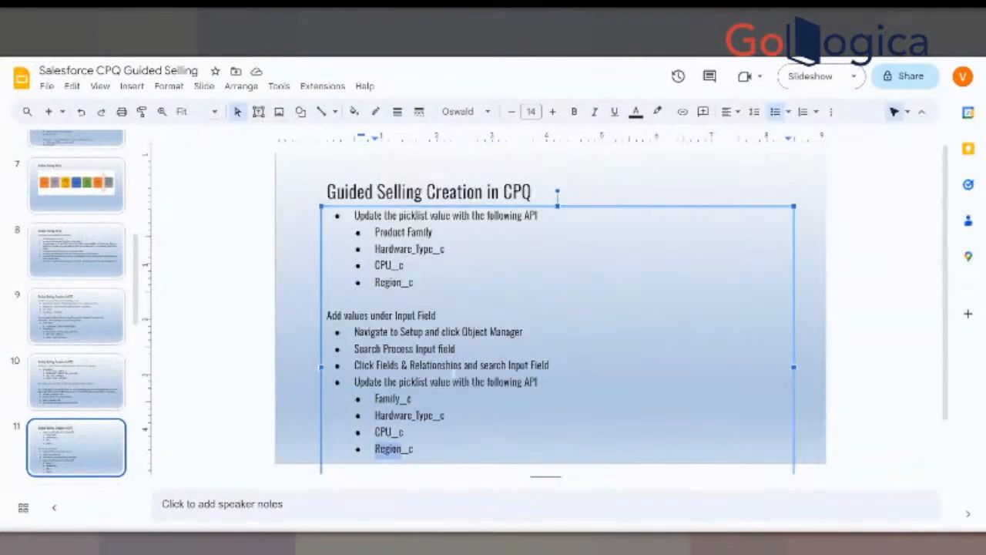
scroll(461, 324, "down", 3)
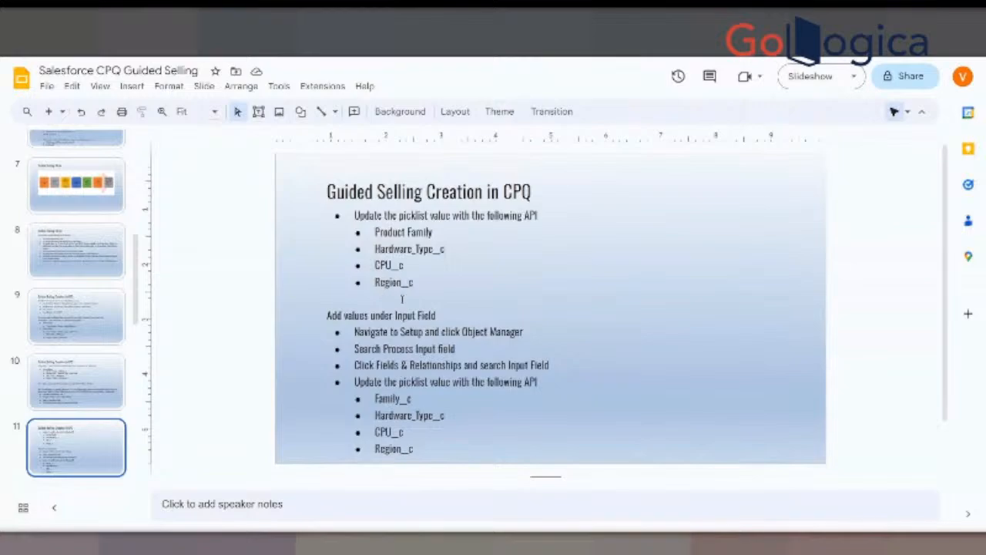
scroll(77, 385, "down", 3)
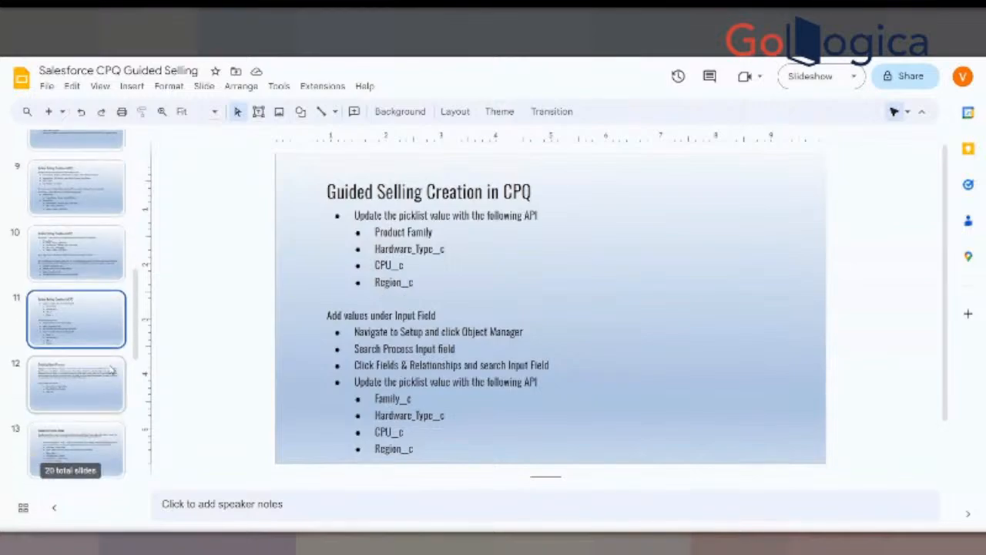
left_click(81, 386)
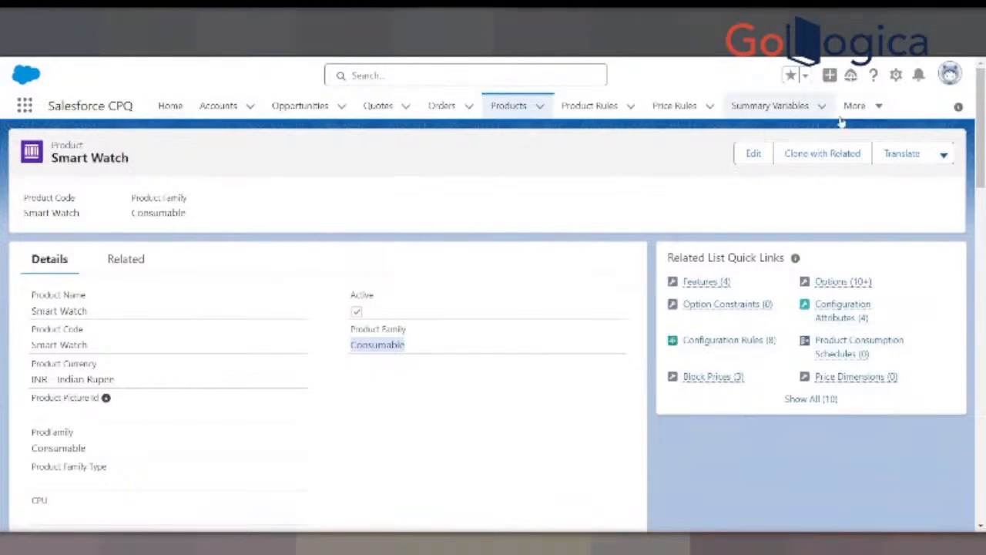
- Switch to Salesforce CPQ, open Quote Processes, and display the All list view
left_click(878, 109)
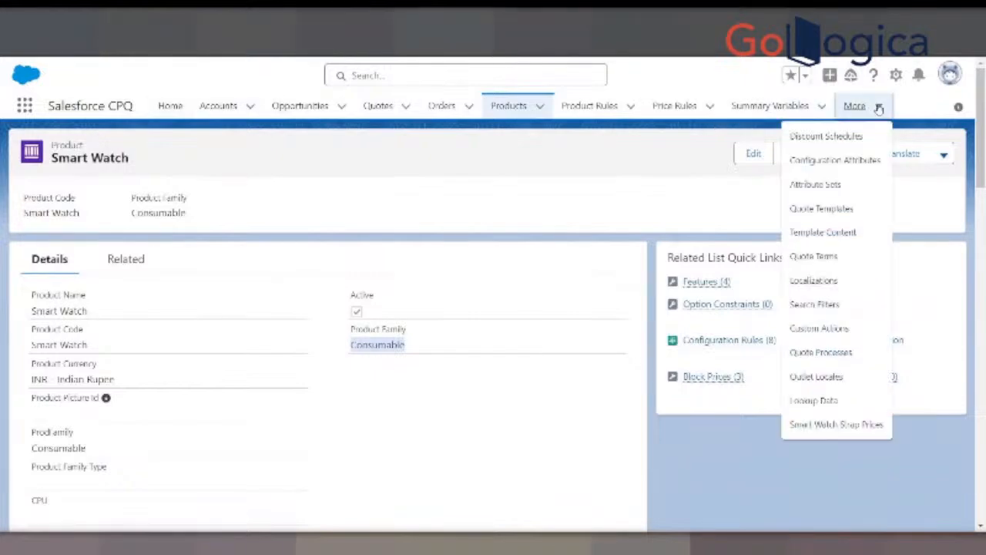
left_click(821, 352)
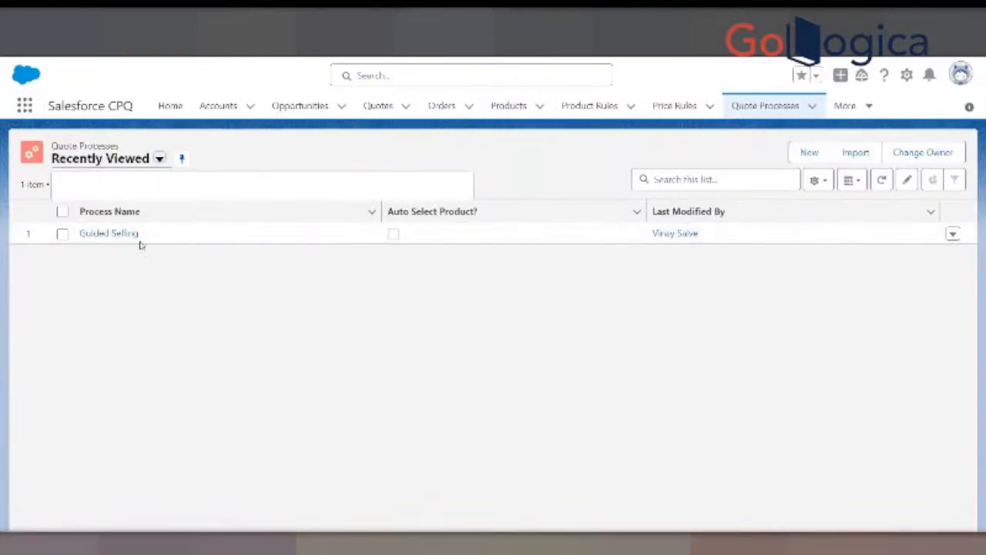
left_click(159, 158)
left_click(85, 206)
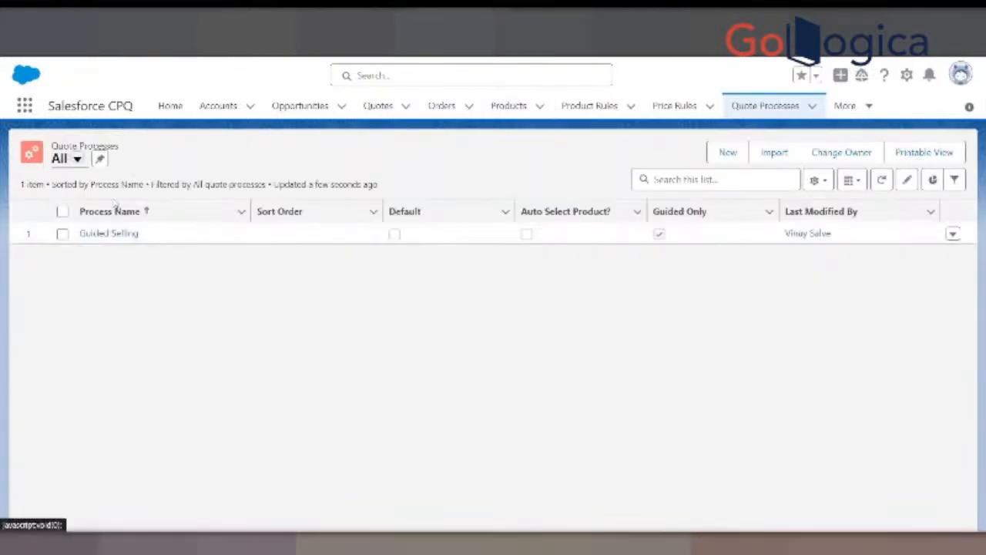
- Start a new quote process with the process name Clothing Guided Selling and Guided Only enabled
left_click(728, 152)
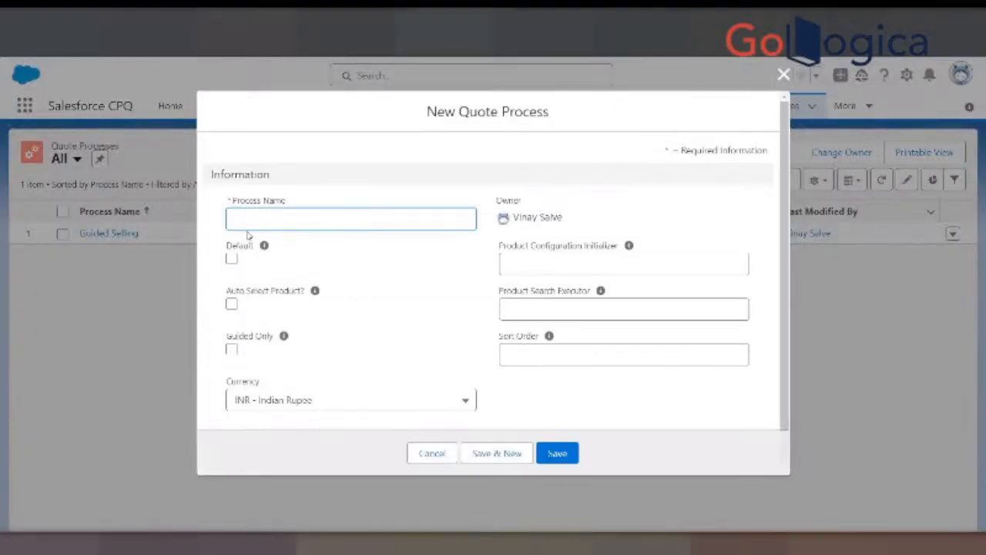
type("Clothing")
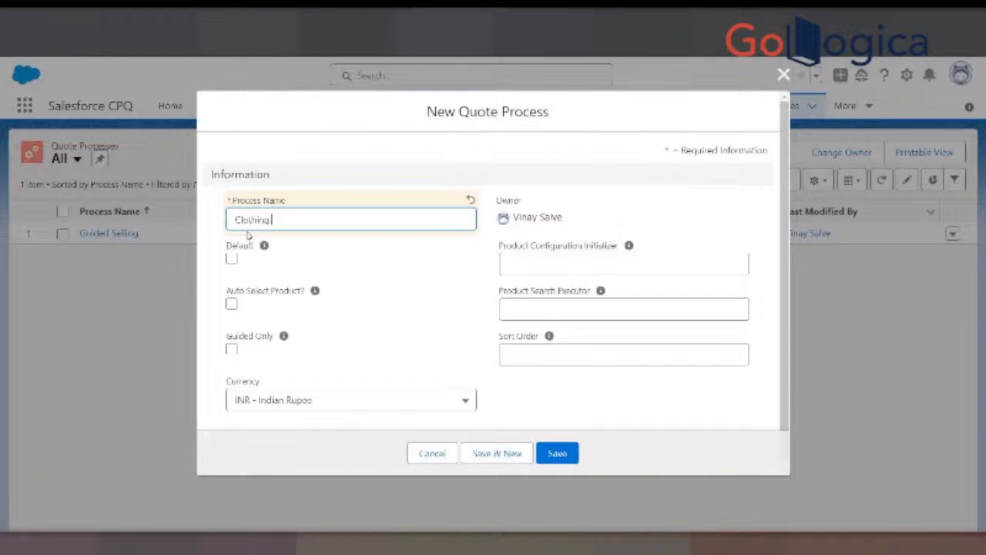
type(" Guided Selling")
left_click(232, 349)
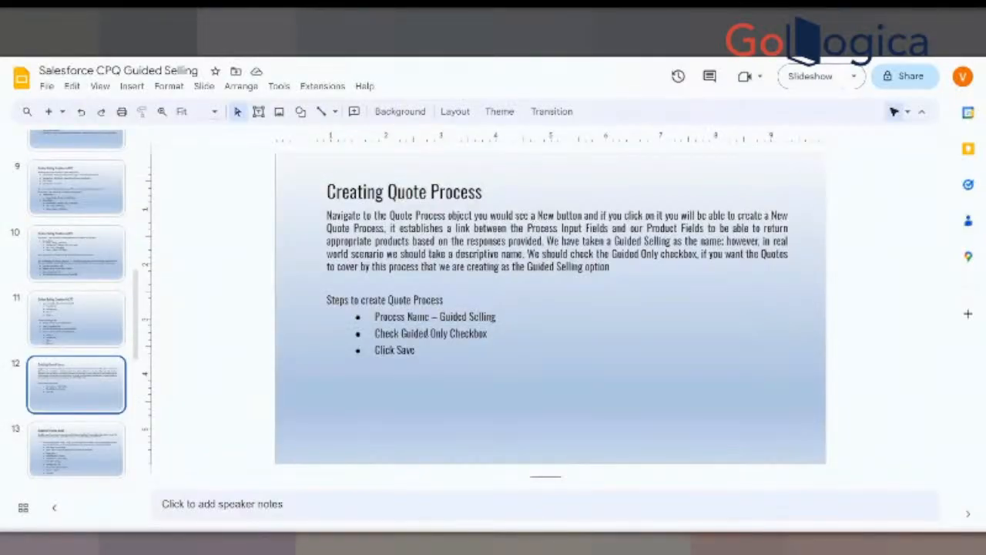
- Check the process name and Guided Only instructions on the Creating Quote Process slide
left_click(68, 454)
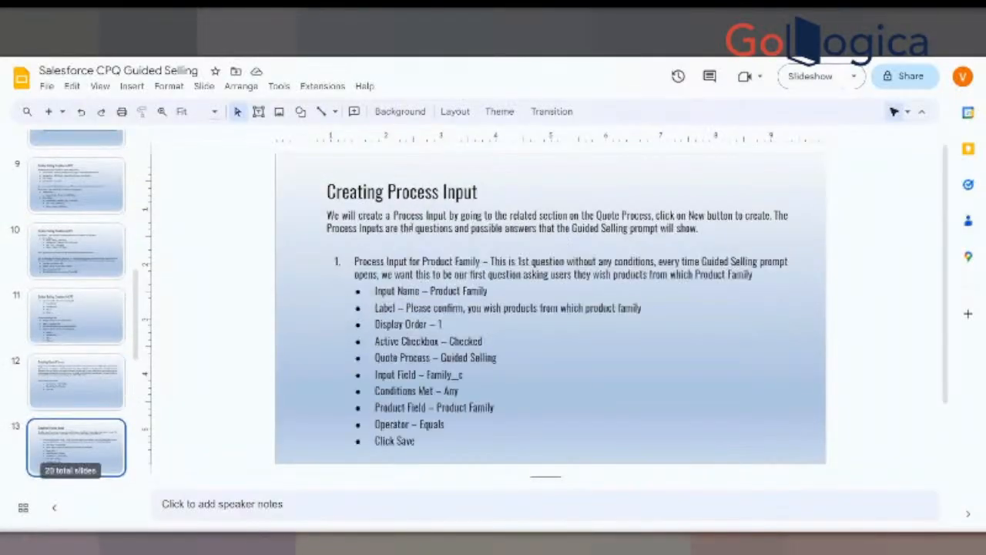
left_click(68, 402)
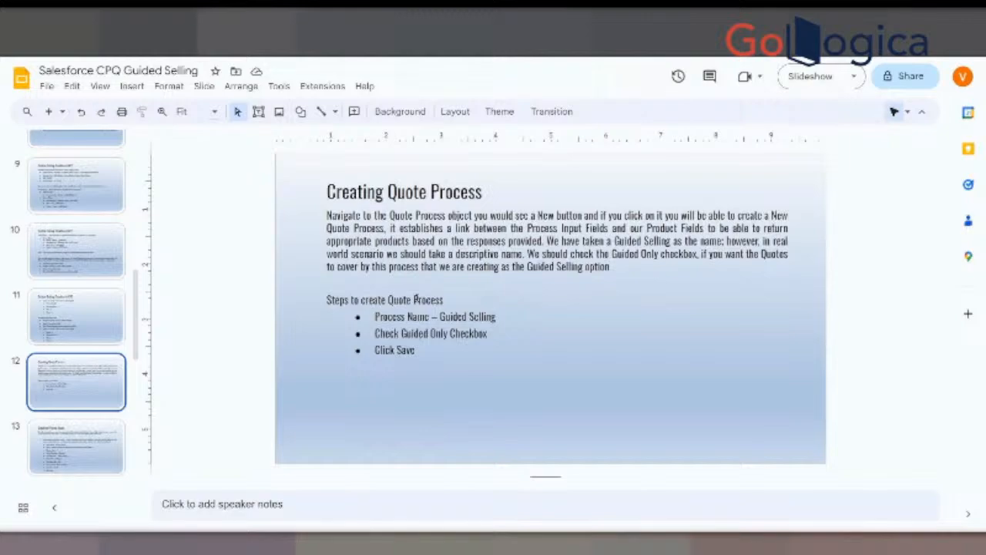
left_click_drag(442, 317, 493, 309)
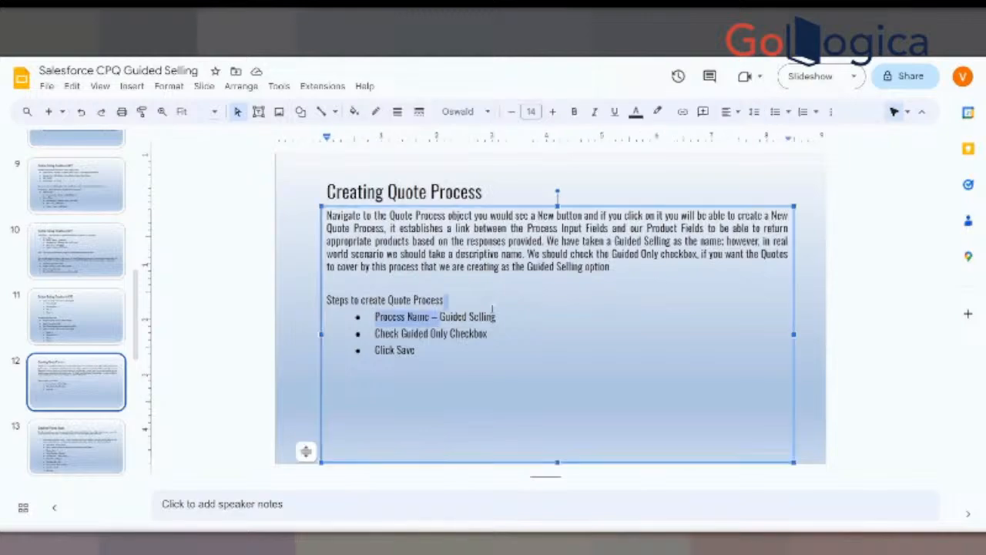
left_click(452, 333)
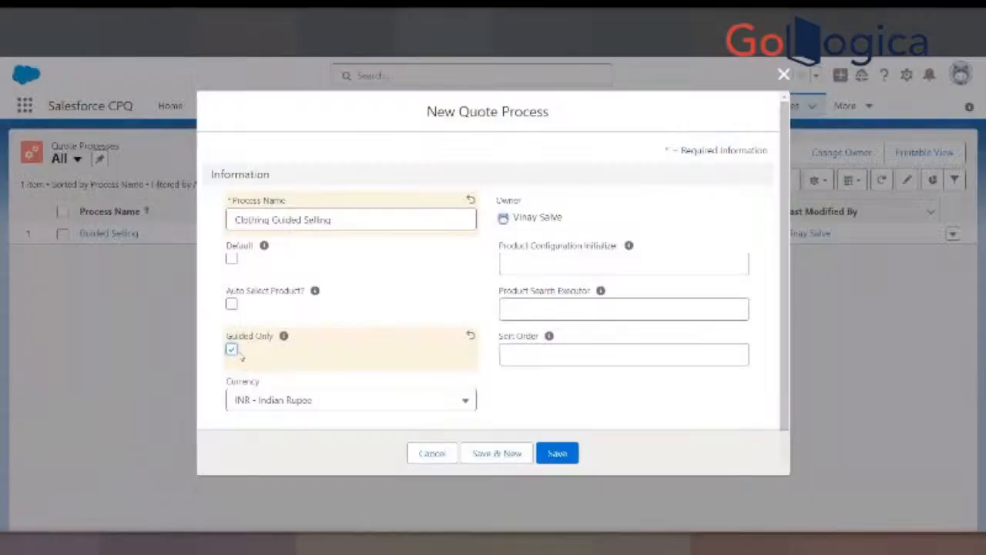
- Save the Clothing Guided Selling quote process and start a new process input from its related records
left_click(558, 453)
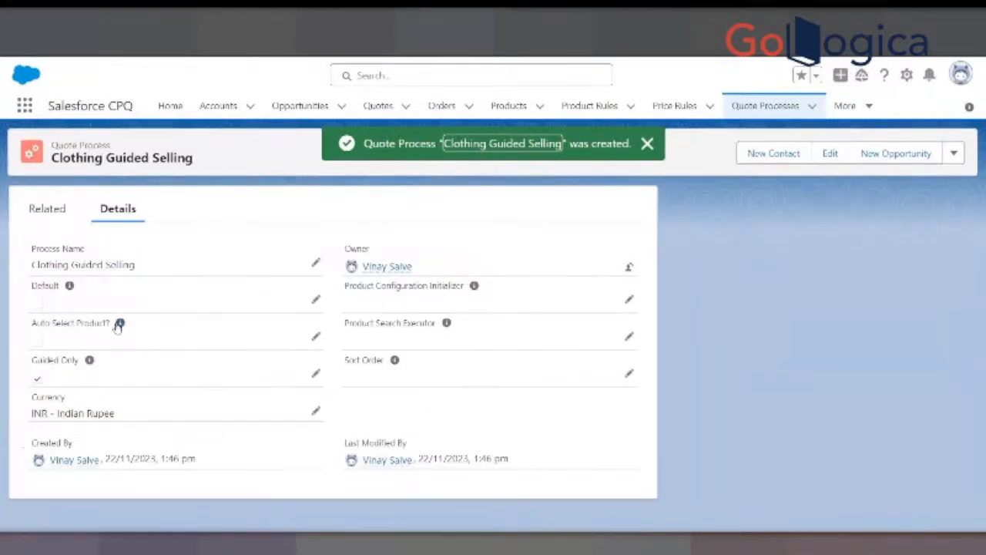
left_click(36, 216)
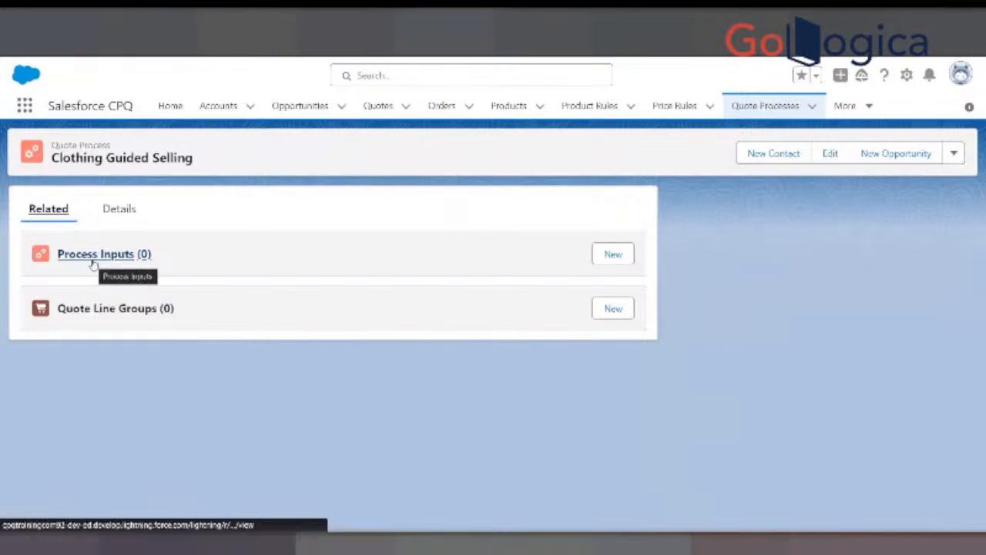
left_click(612, 255)
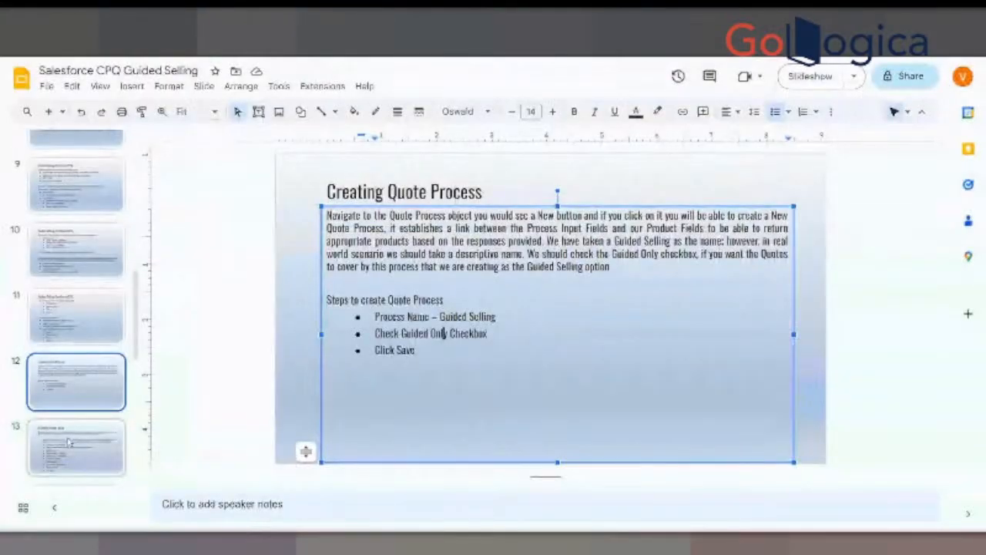
- Consult the Creating Process Input slide and set the new process input's name to Product Family
left_click(68, 440)
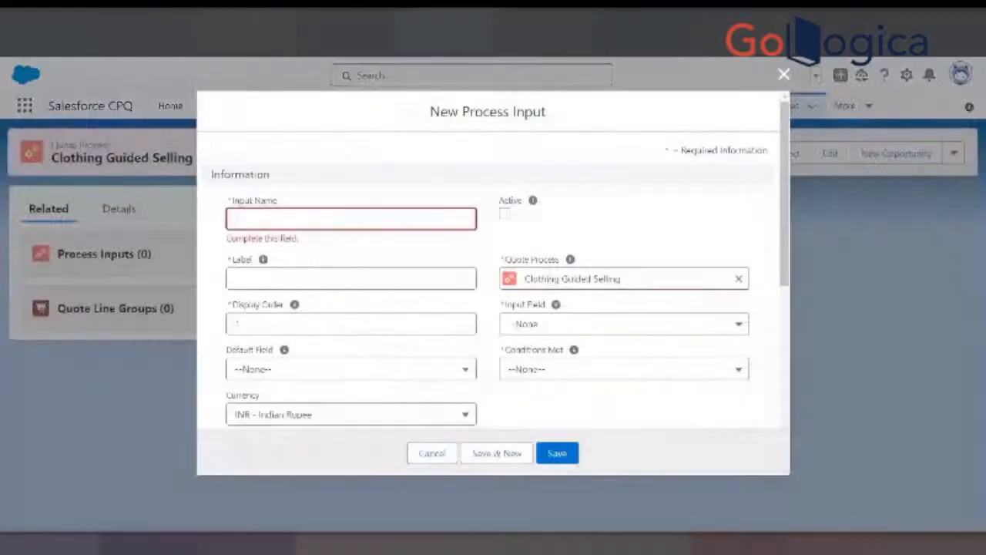
left_click(270, 219)
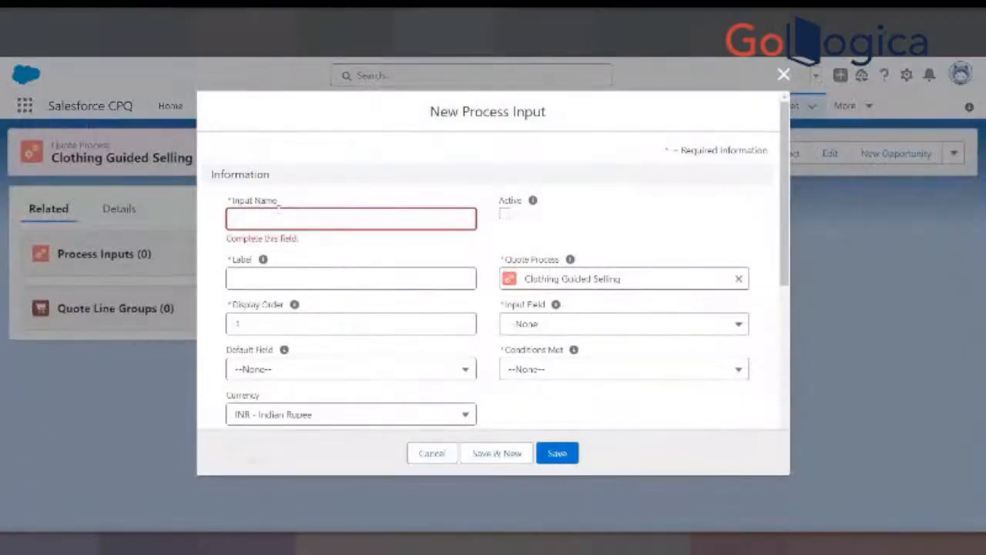
type("Pro")
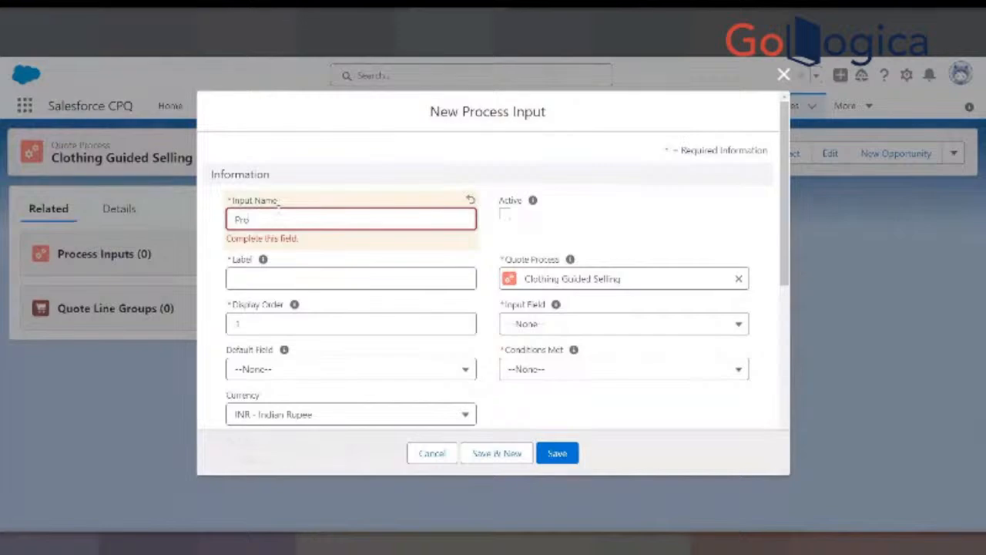
type("duct Family")
left_click(254, 277)
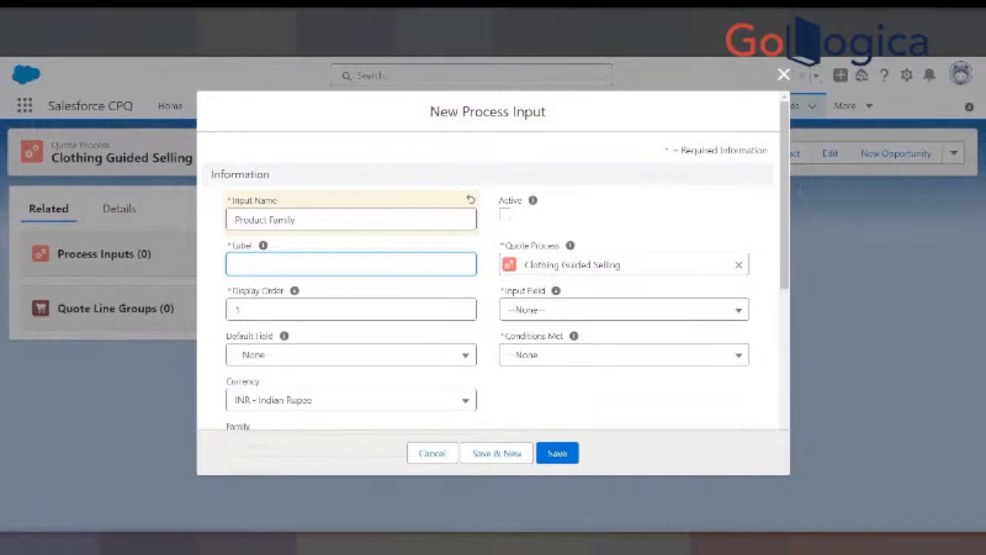
- Copy the slide's label text "Please confirm, you wish products from which product family" into the process input's Label
key("ctrl+Tab")
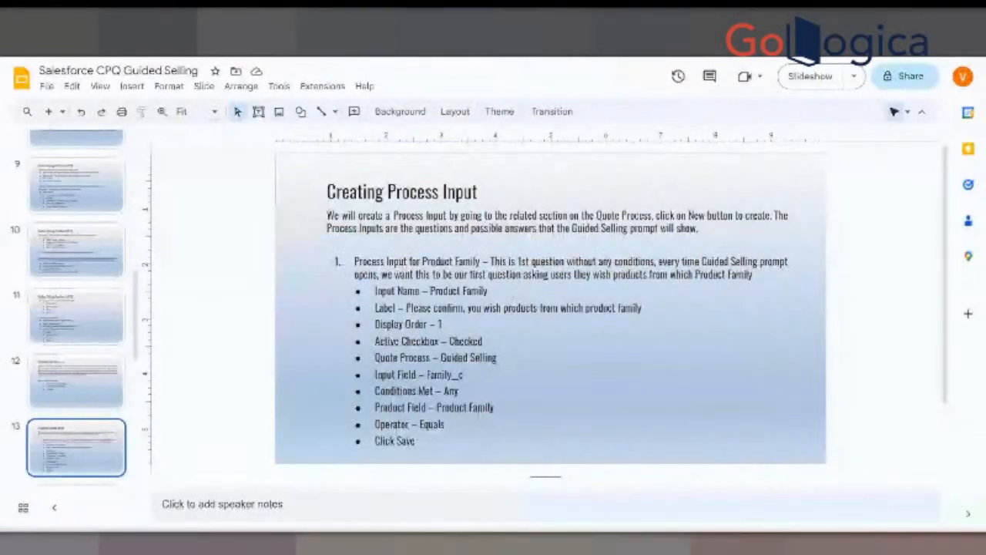
left_click_drag(375, 307, 647, 307)
key("ctrl+c")
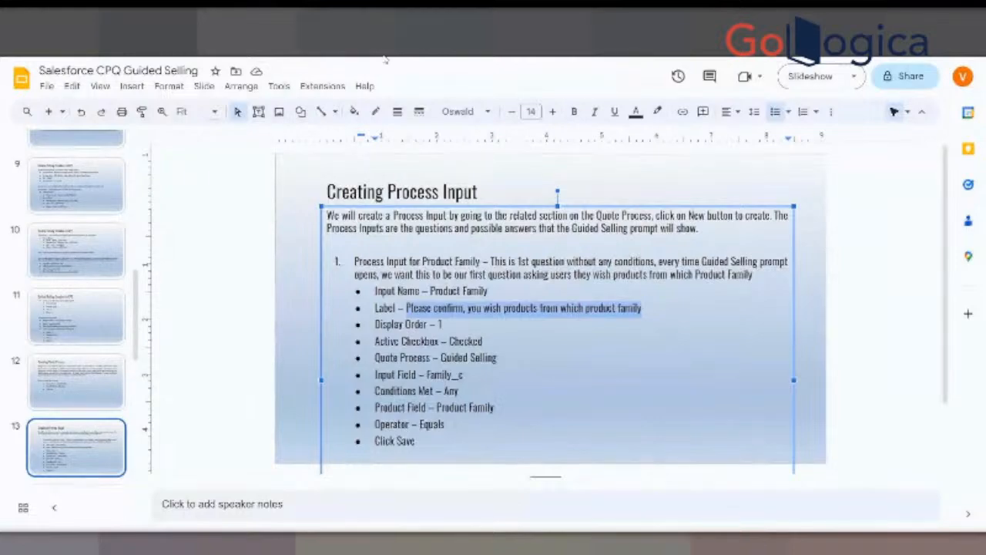
key("ctrl+Tab")
key("ctrl+Tab")
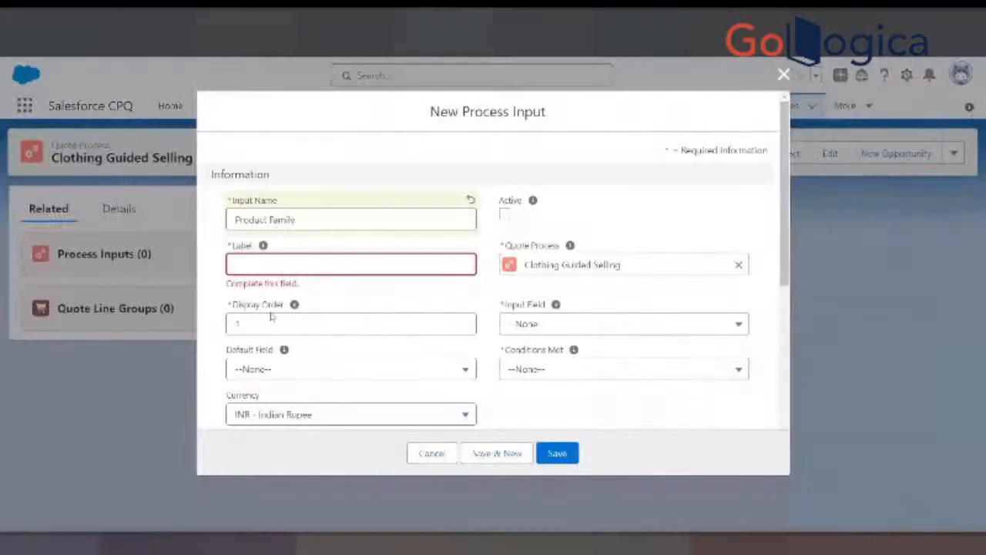
key("ctrl+v")
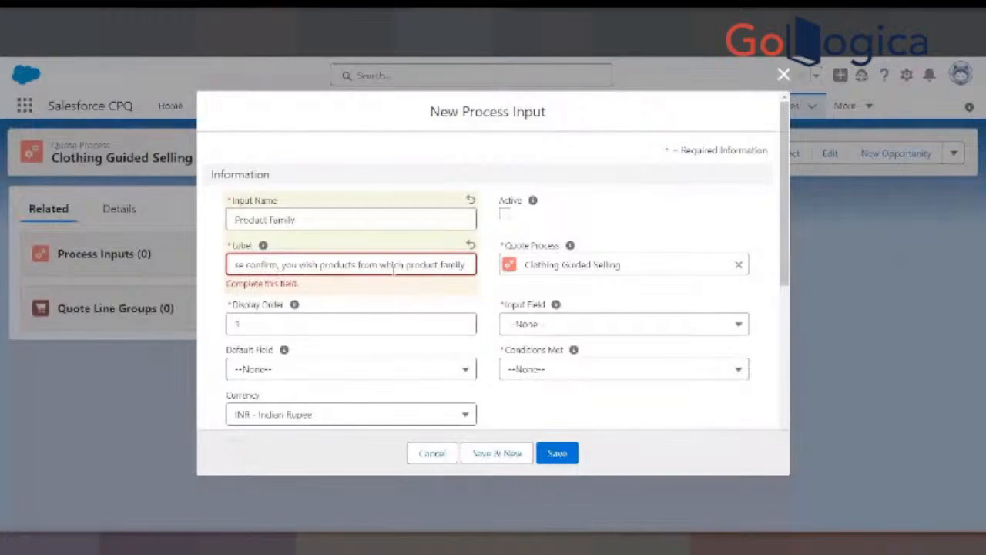
- Mark the Product Family process input as active and check its remaining settings on the Creating Process Input slide
left_click(269, 322)
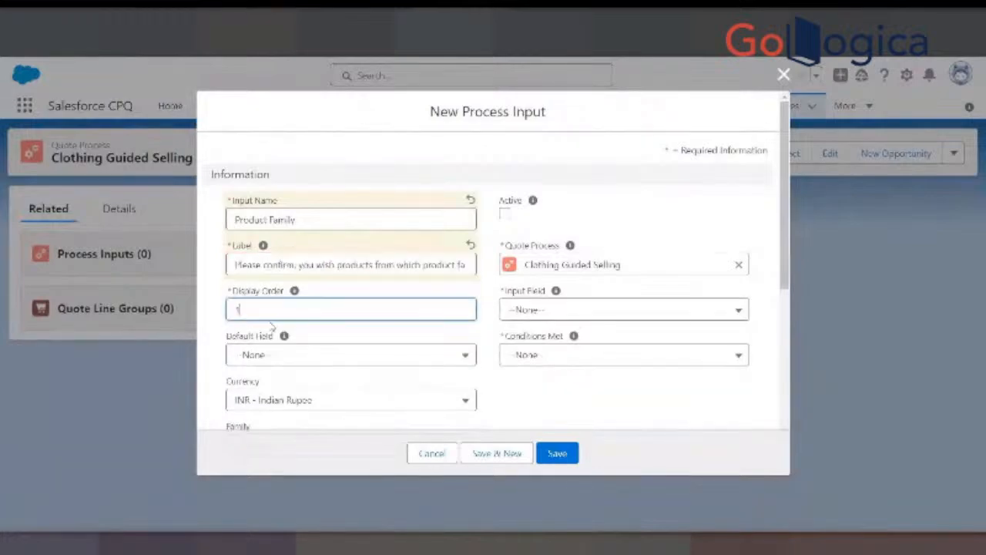
left_click(505, 215)
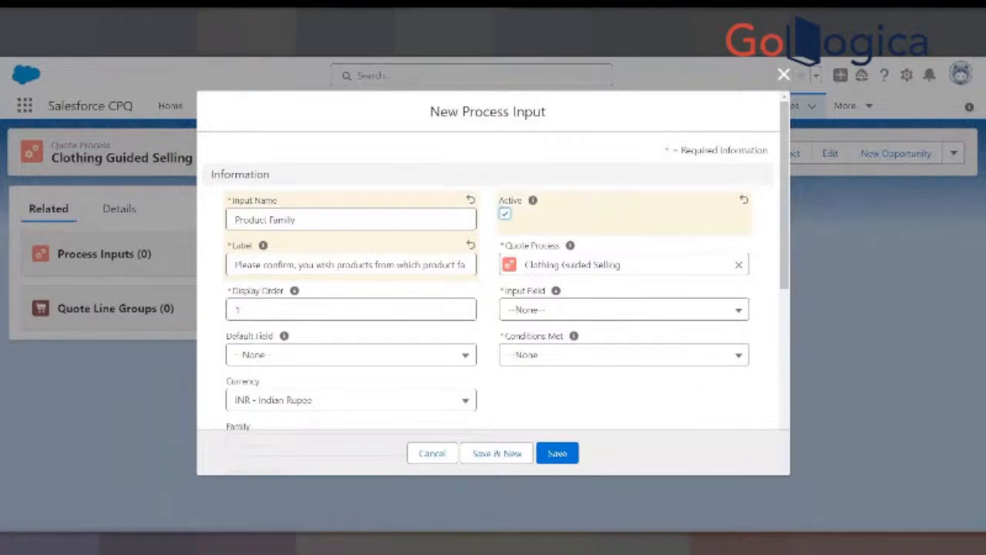
key("alt+Tab")
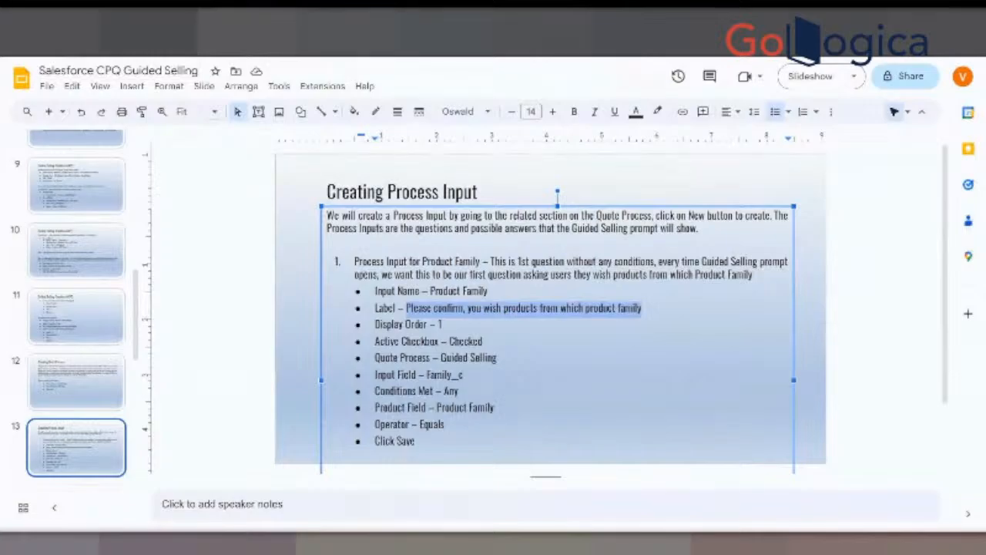
key("alt+Tab")
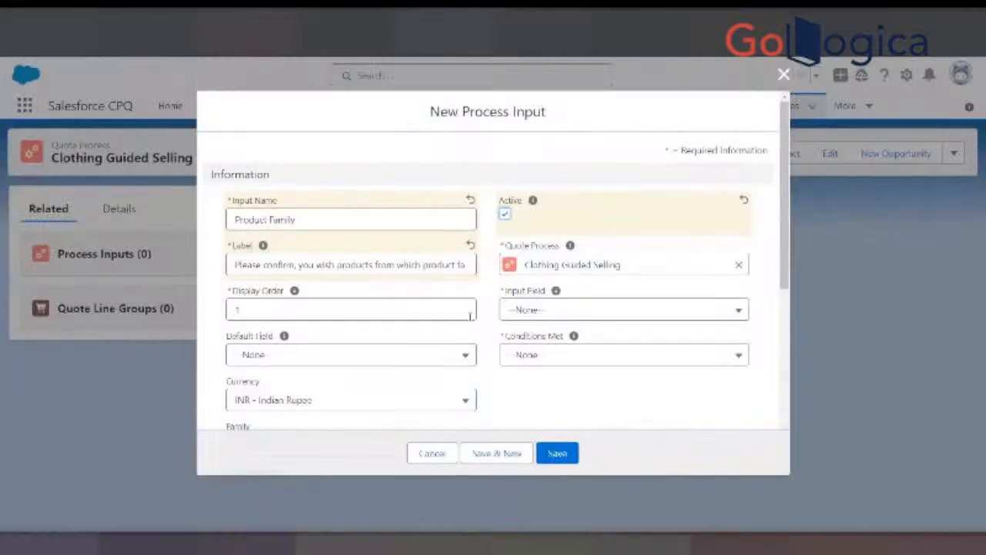
- Review the Product Family process input's remaining fields and look up its Input Field value on the Creating Process Input slide
scroll(467, 328, "down", 3)
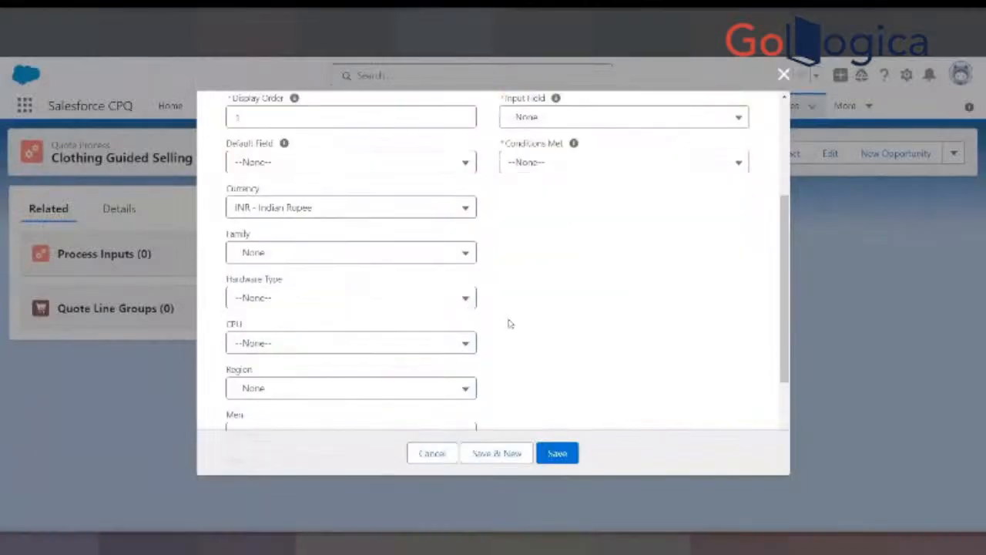
scroll(507, 324, "up", 3)
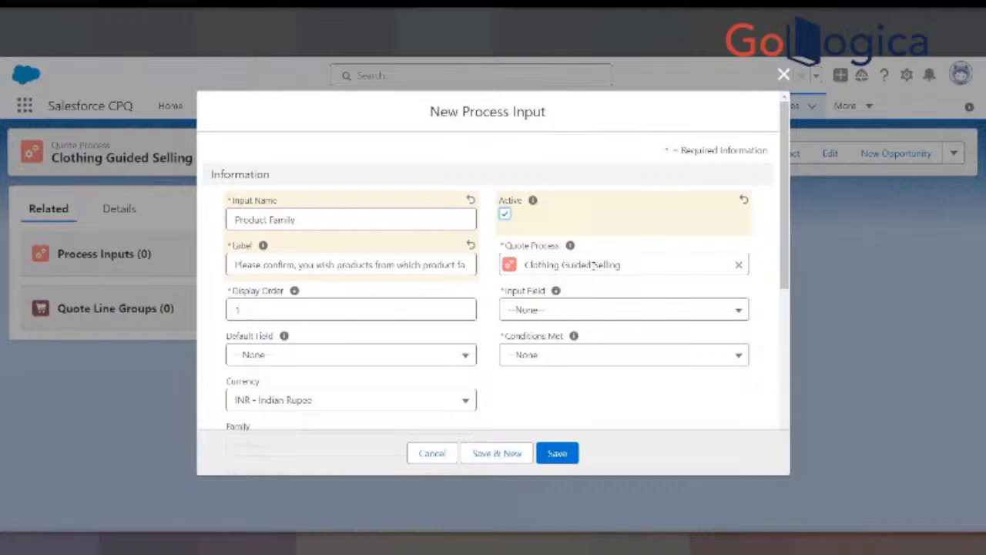
scroll(332, 325, "down", 1)
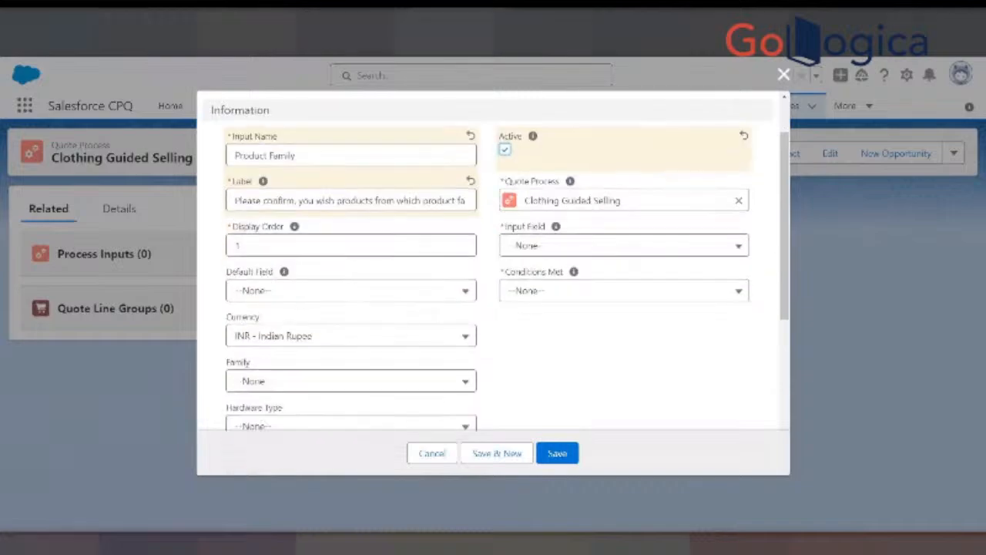
key("alt+Tab")
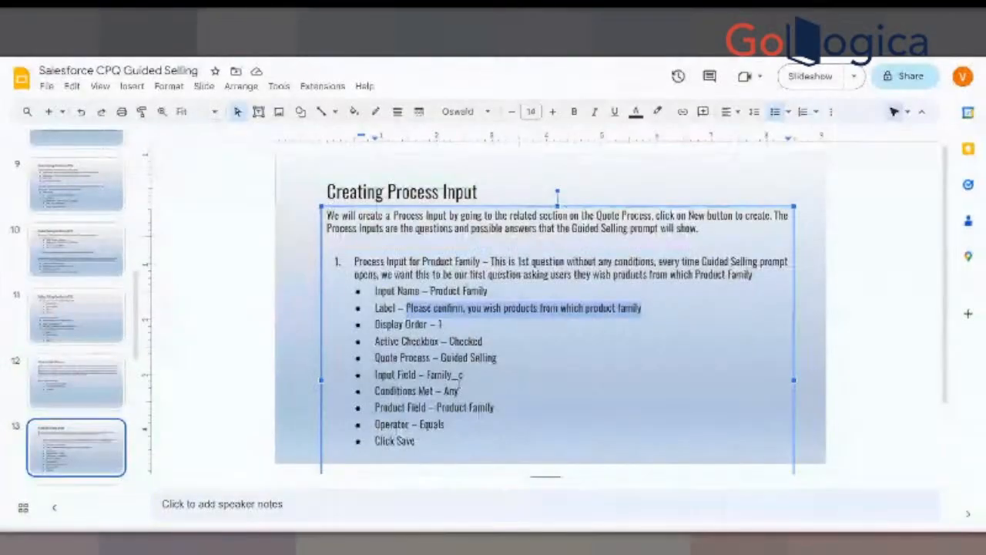
left_click_drag(426, 375, 463, 375)
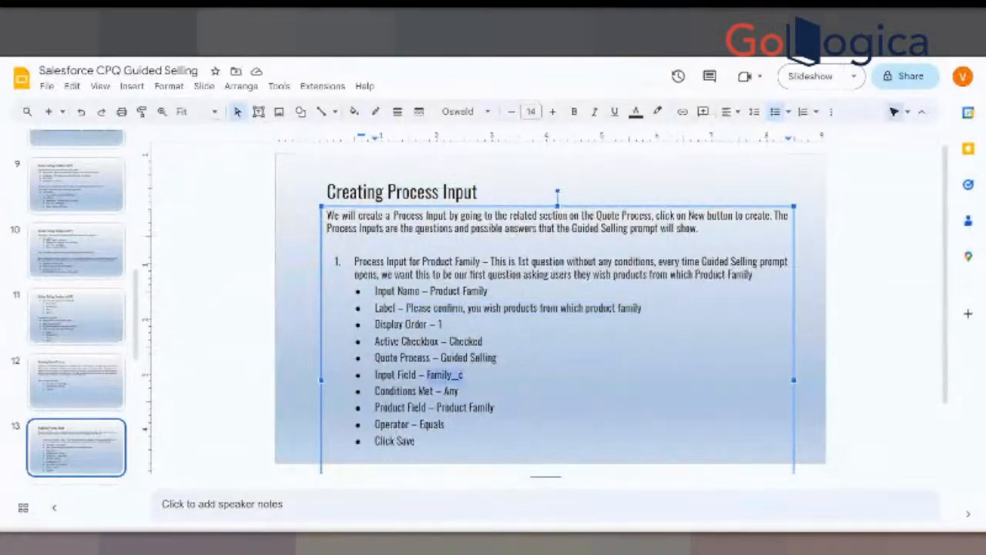
left_click(463, 11)
- Look through the available input fields and set the Product Family process input's Input Field to Family__c
left_click(575, 246)
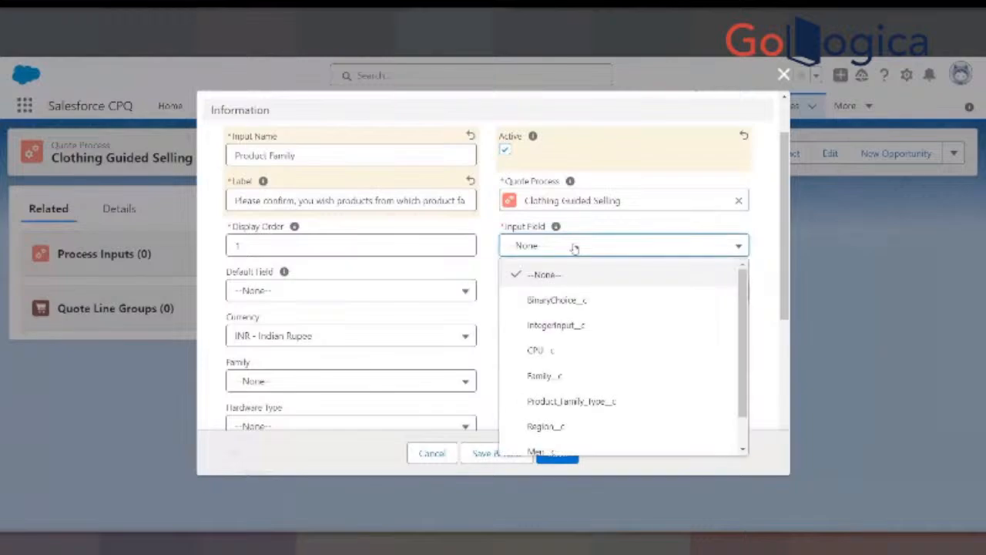
left_click_drag(741, 307, 751, 348)
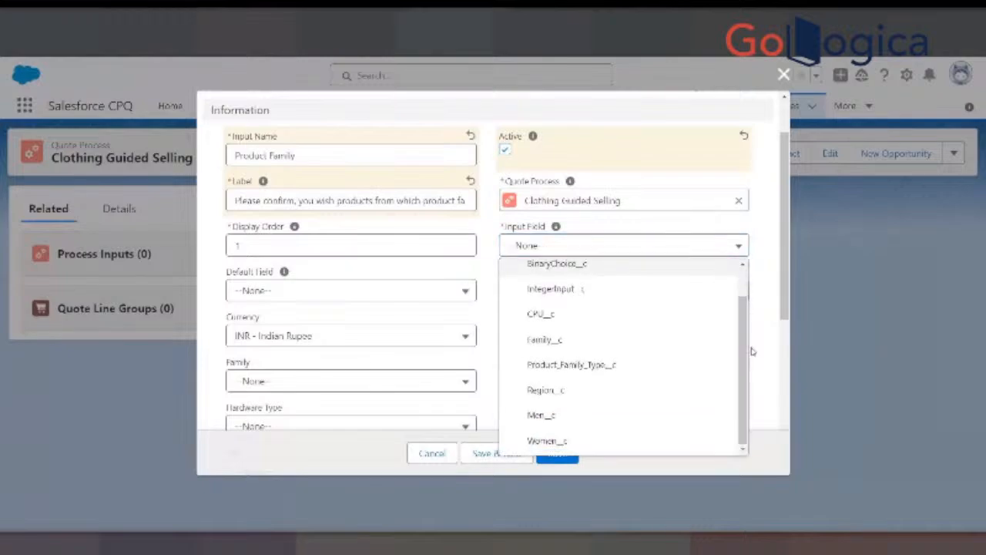
left_click(751, 350)
left_click(644, 290)
left_click(642, 245)
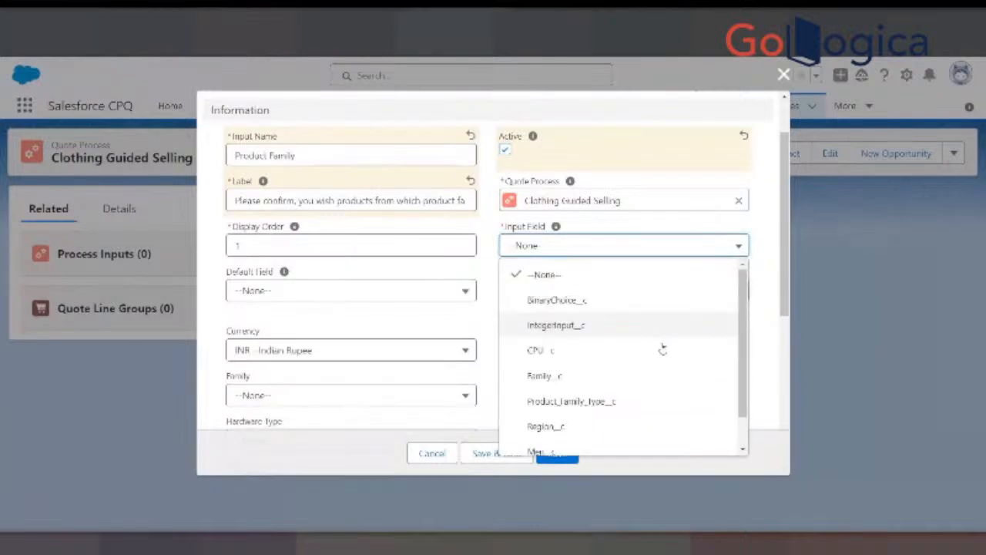
left_click_drag(745, 333, 744, 360)
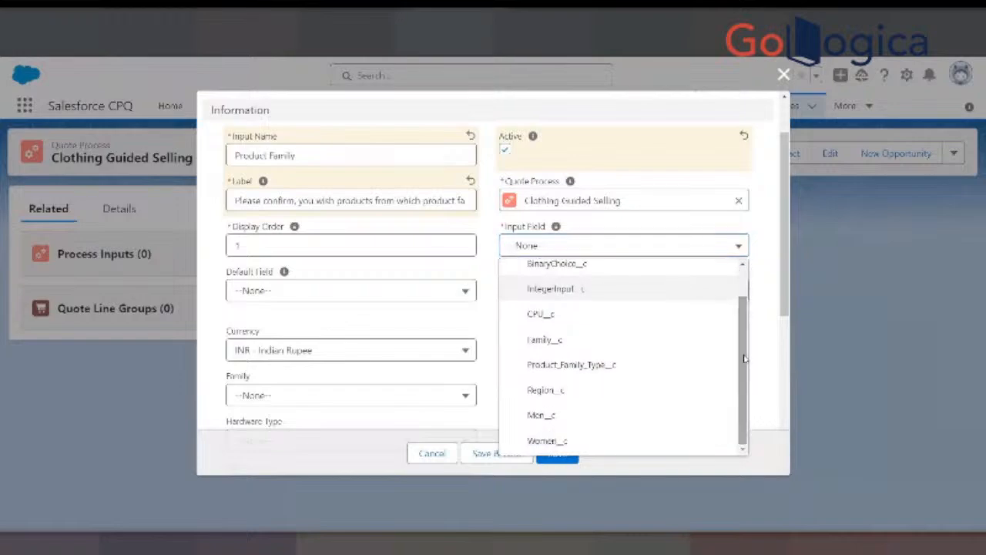
scroll(744, 359, "up", 3)
left_click(756, 311)
scroll(778, 287, "up", 1)
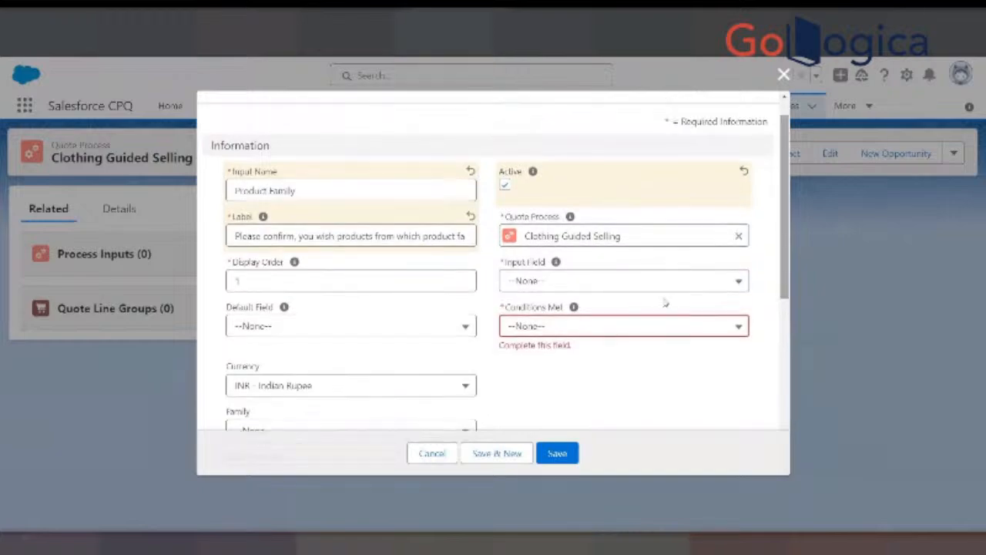
left_click(644, 283)
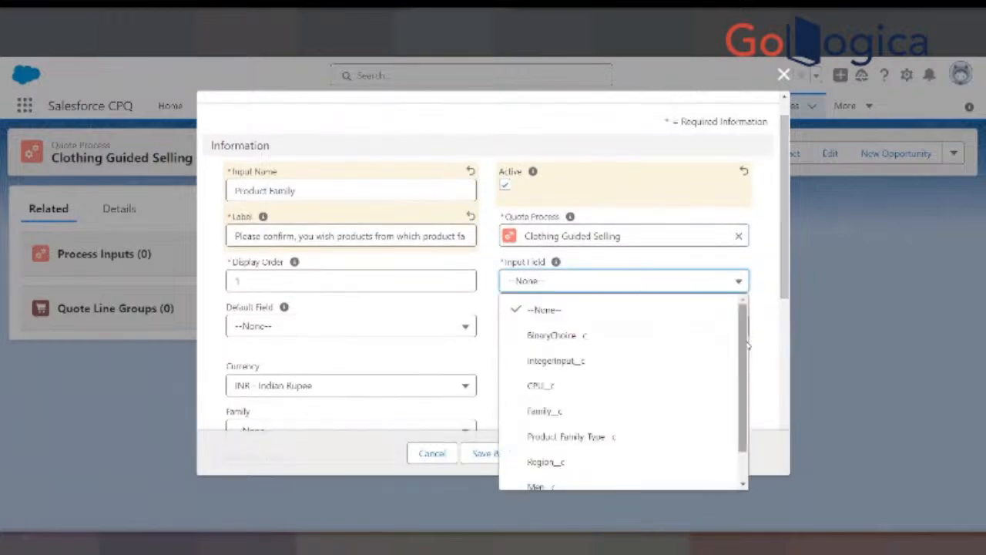
scroll(740, 381, "down", 2)
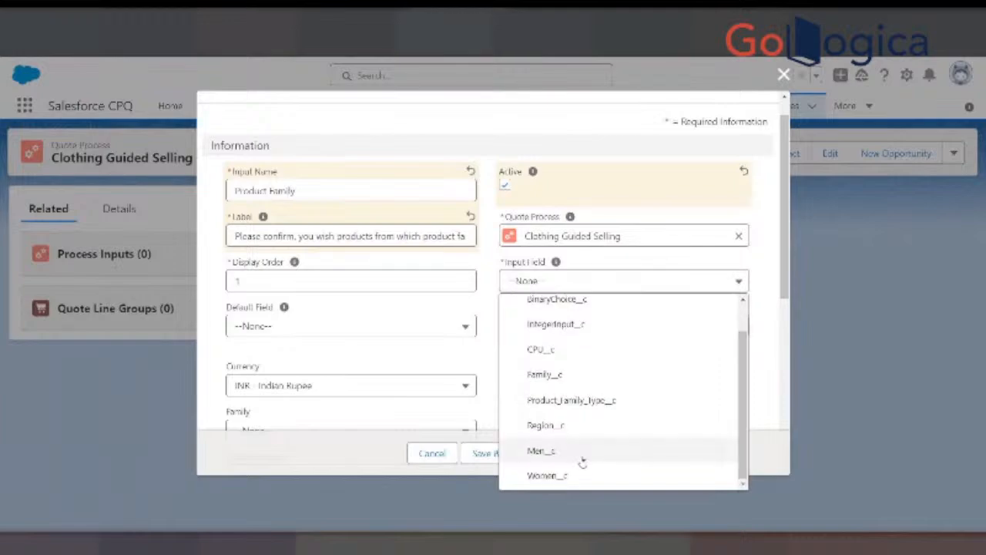
left_click(548, 376)
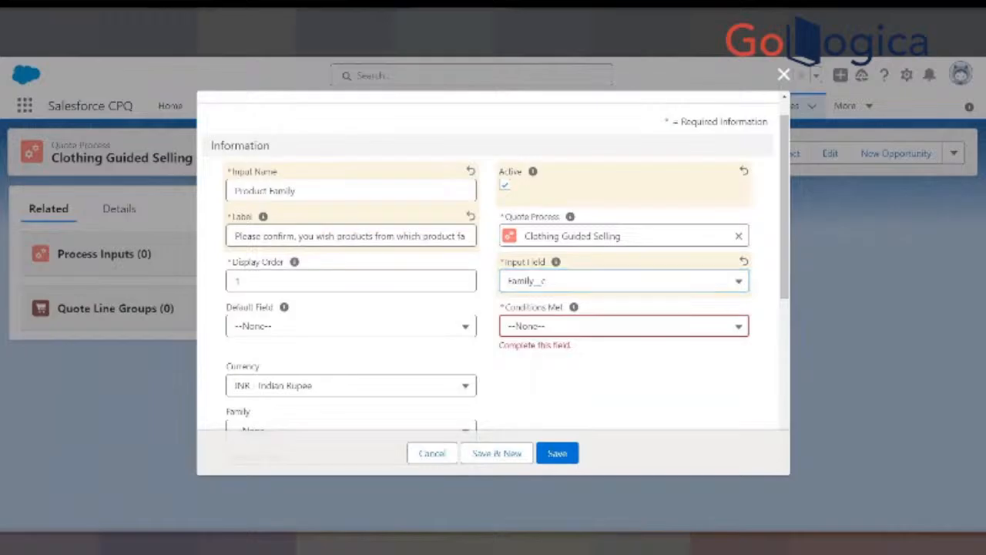
- Check the Conditions Met value on the slide and set the process input's Conditions Met to Any
key("ctrl+Tab")
scroll(476, 323, "down", 2)
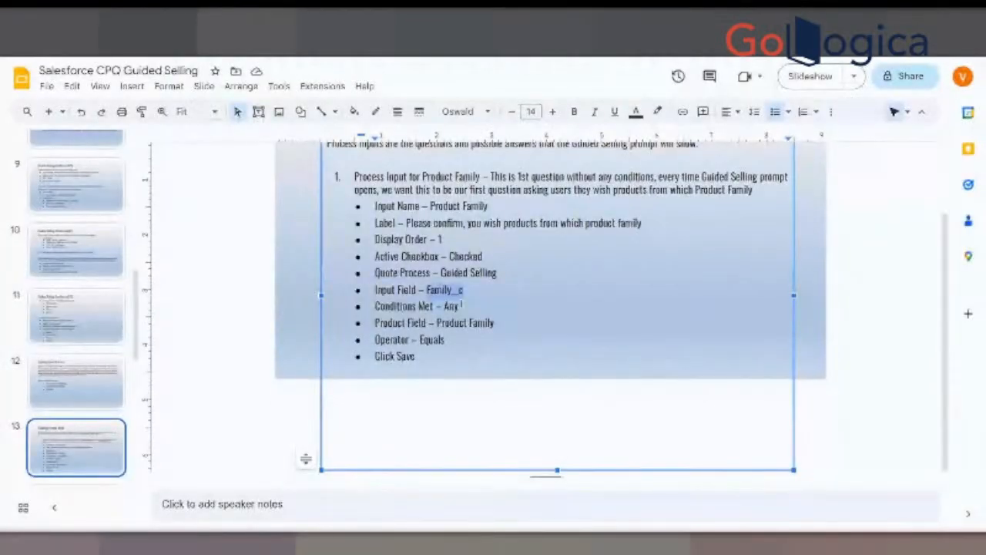
key("ctrl+shift+Tab")
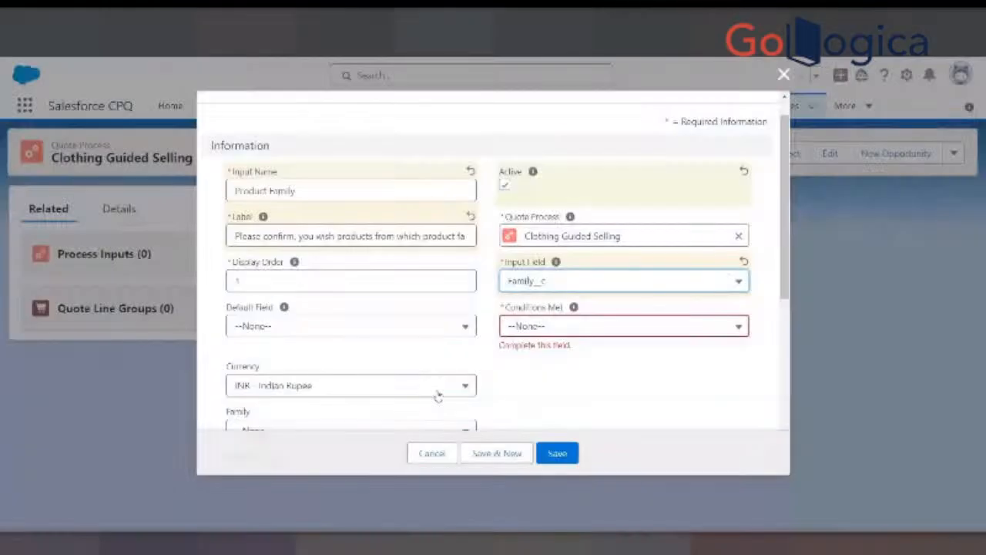
left_click(541, 326)
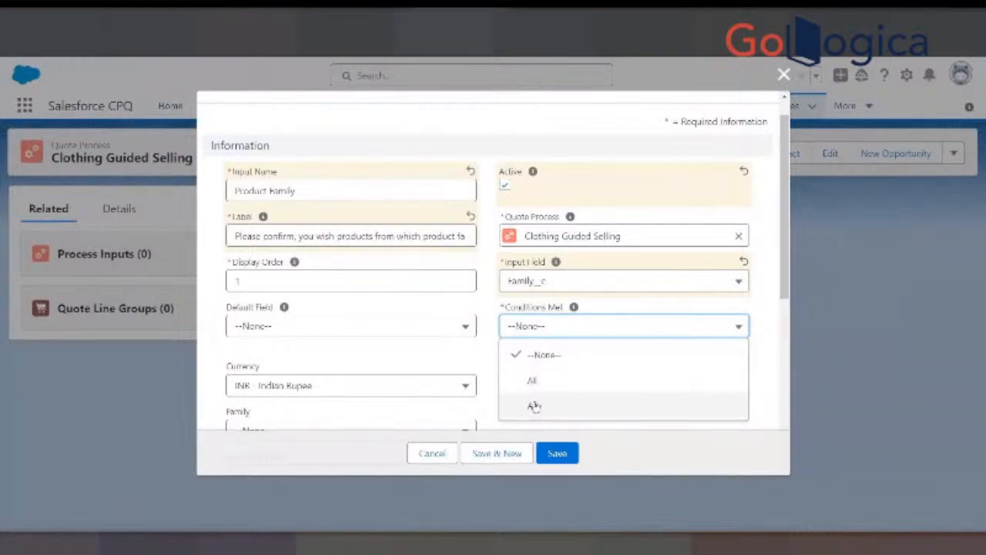
left_click(531, 406)
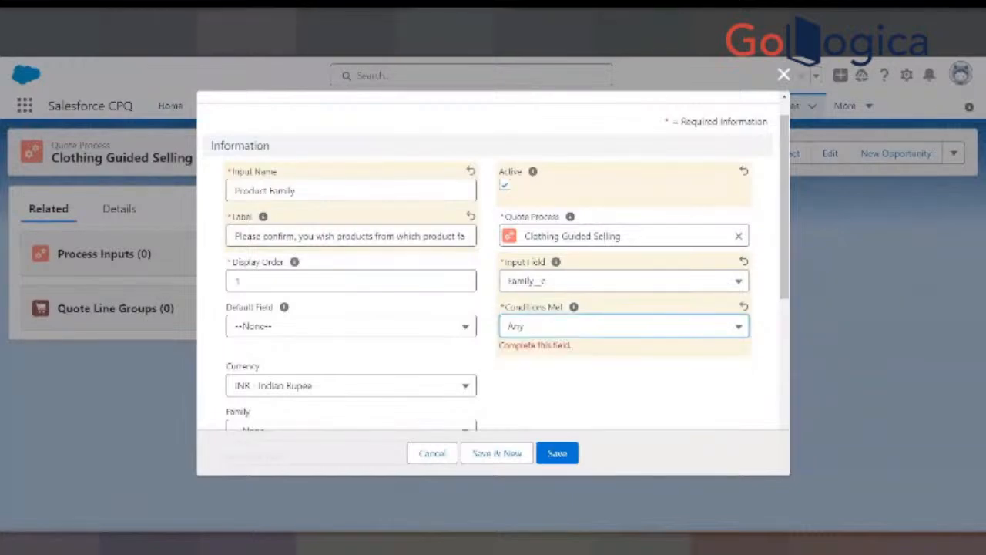
- Consult the slide for the filter setting and set the Product Filter's Product Field to Product Family
key("ctrl+Tab")
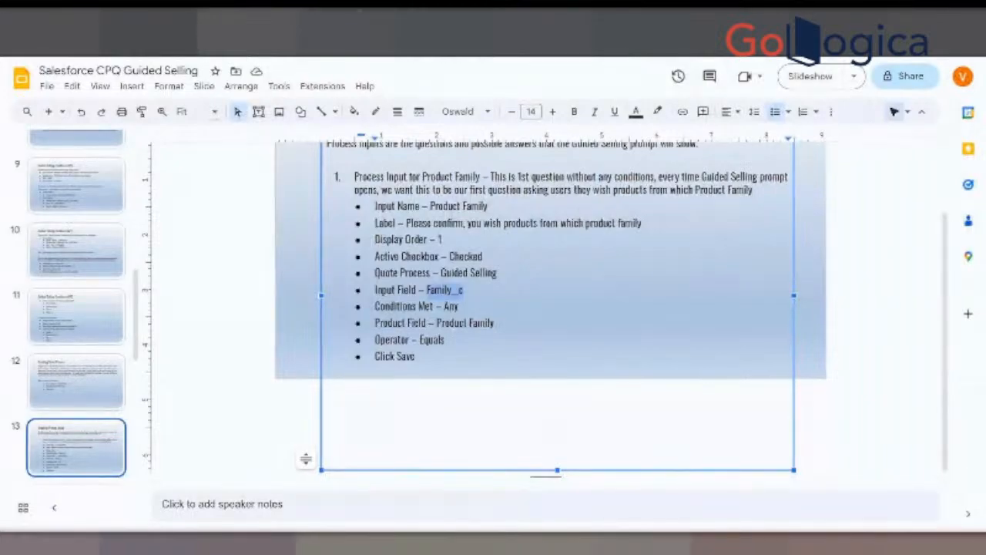
key("ctrl+Tab")
scroll(431, 339, "down", 2)
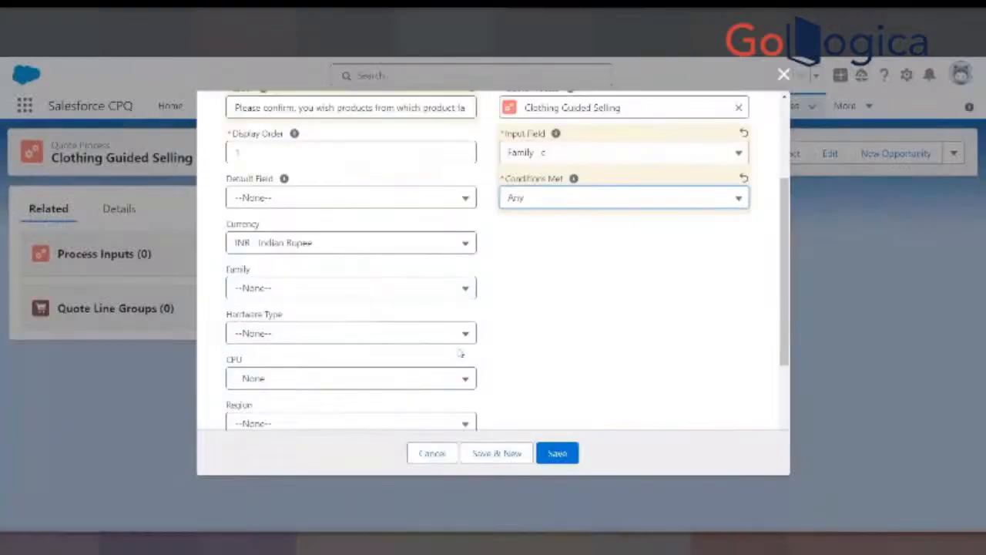
scroll(385, 348, "down", 5)
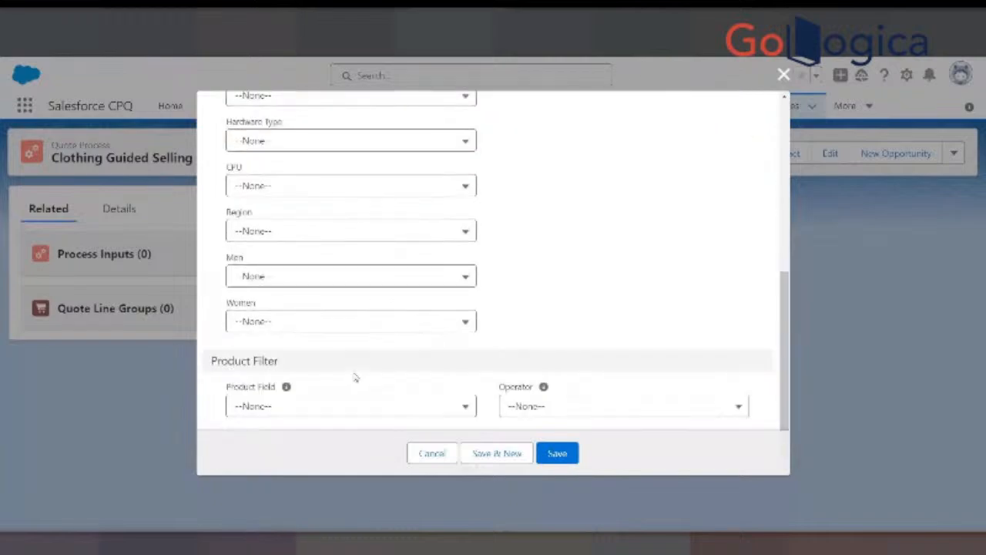
scroll(273, 396, "down", 1)
left_click(275, 399)
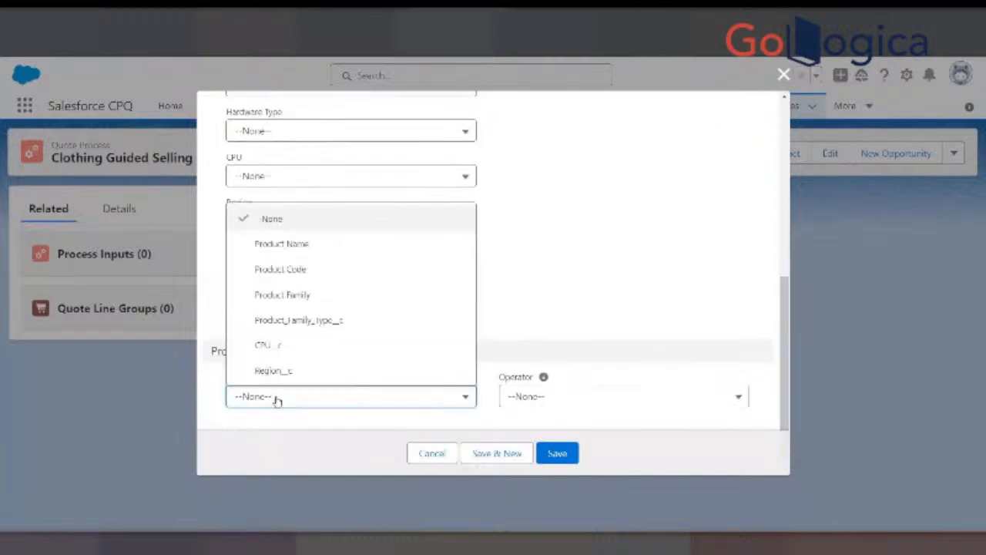
left_click(293, 294)
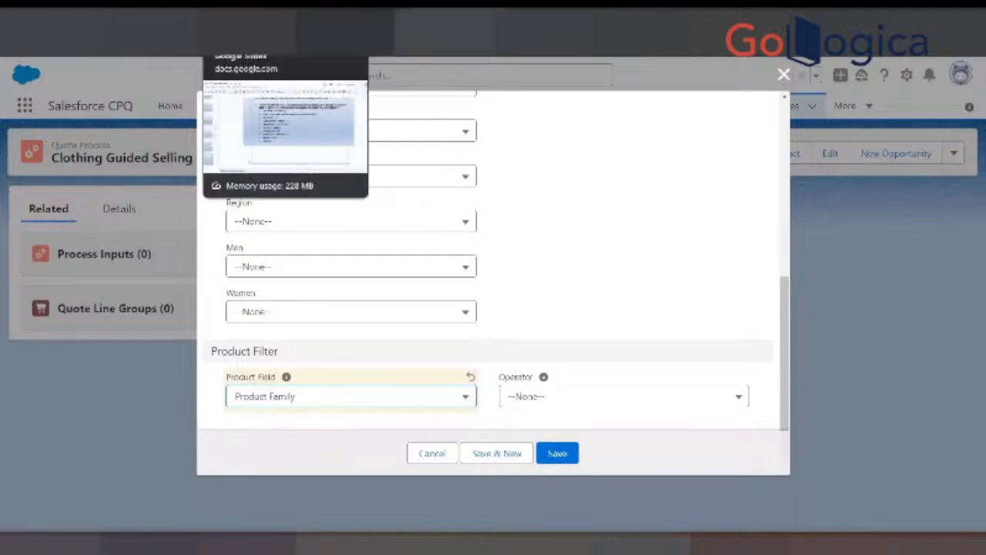
- Check the operator on the slide and set the Product Filter's Operator to equals
left_click(255, 43)
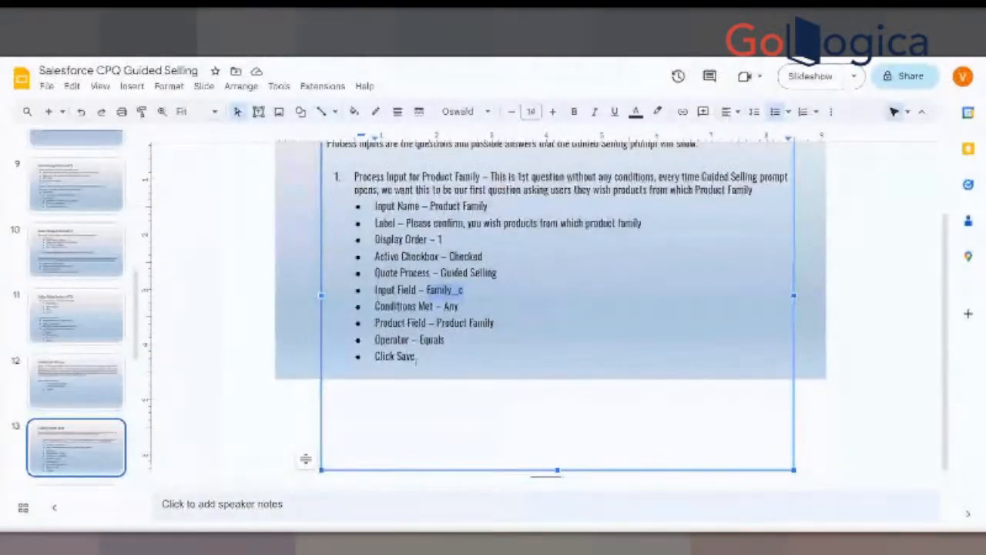
left_click(438, 40)
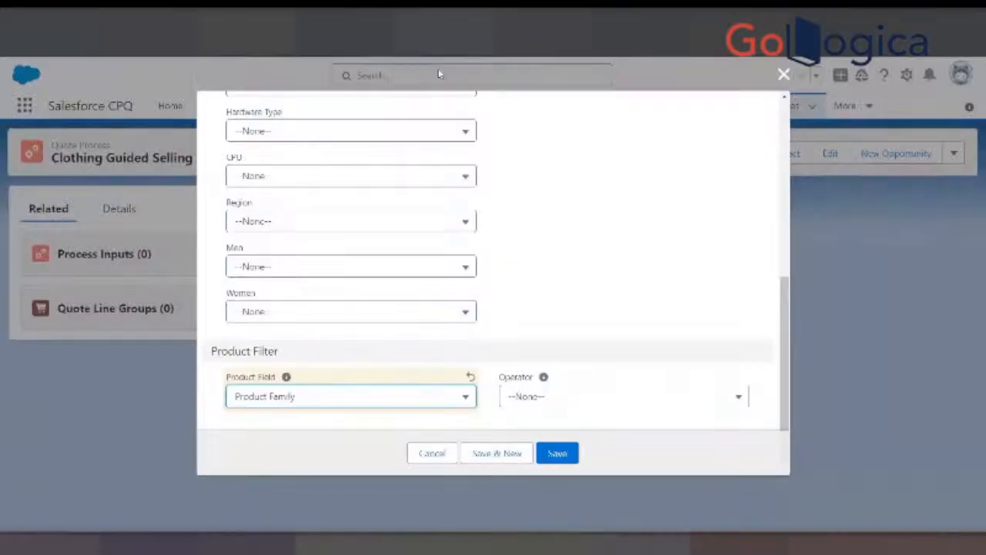
left_click(551, 397)
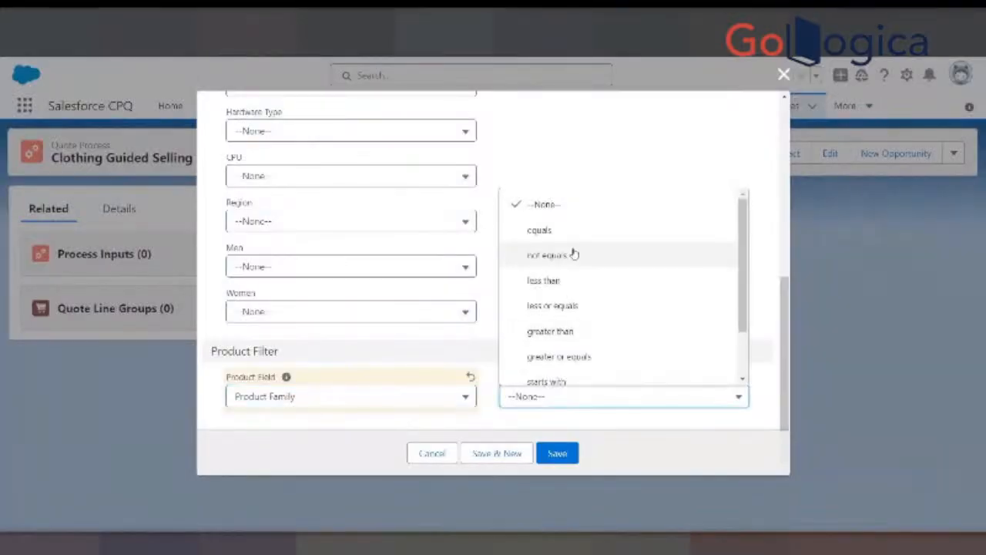
left_click(544, 229)
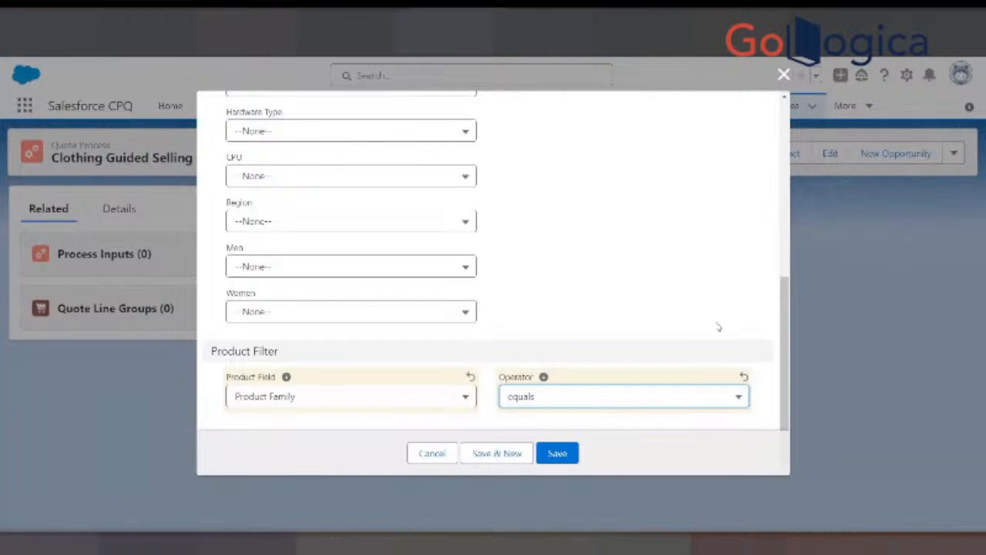
- Review the completed Product Family process input's settings and save it
scroll(715, 326, "up", 10)
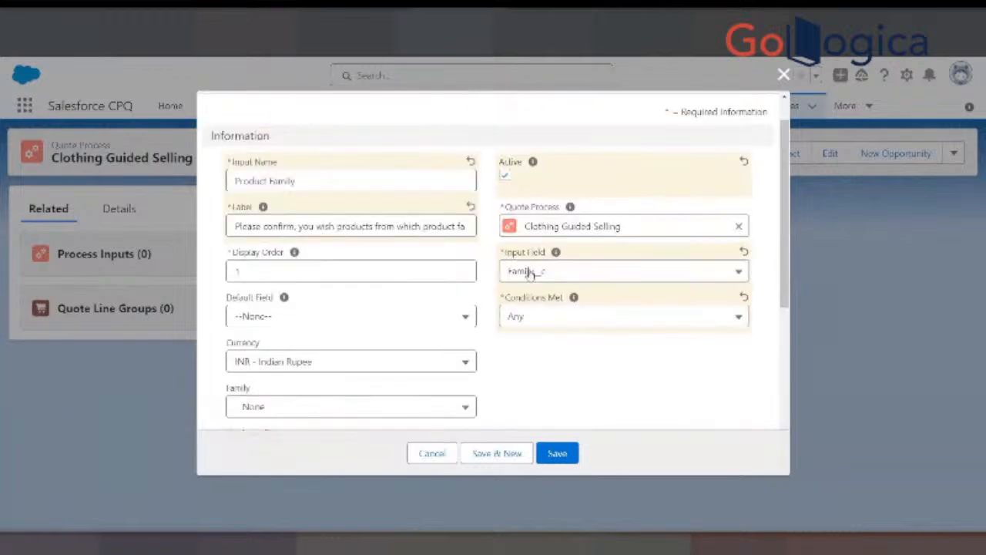
scroll(527, 293, "down", 10)
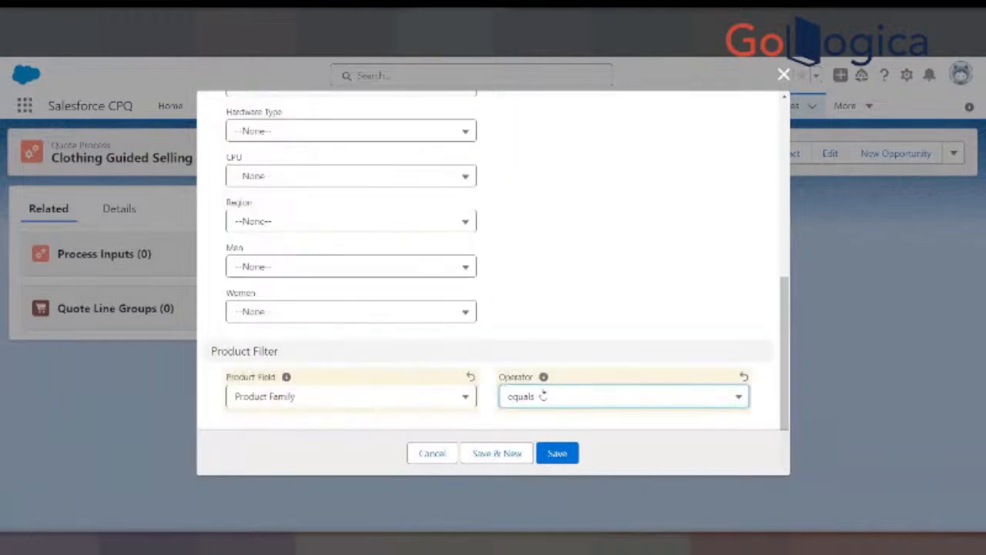
left_click(557, 453)
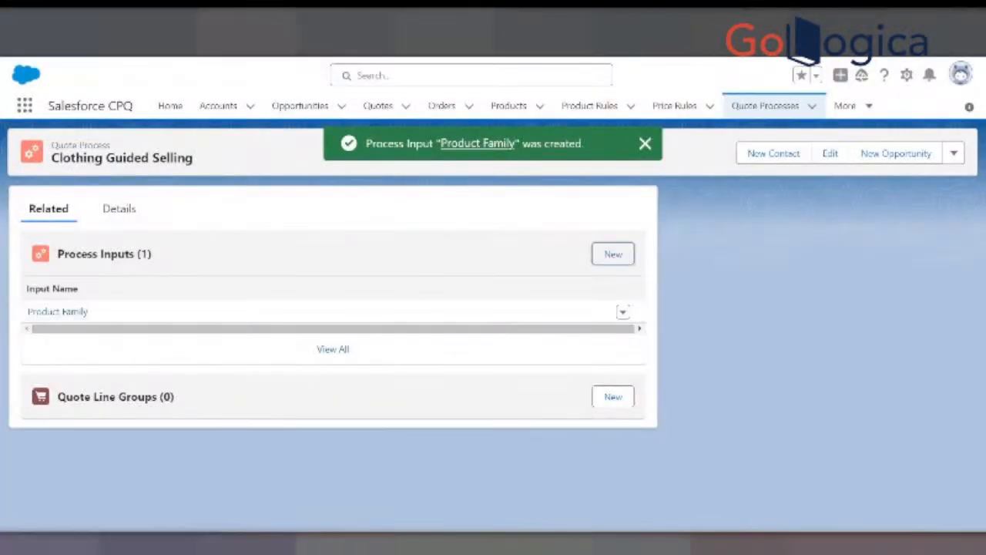
- Open the Steps to Create Process Input slide for Hardware Type and examine its Input Name setting
left_click(276, 21)
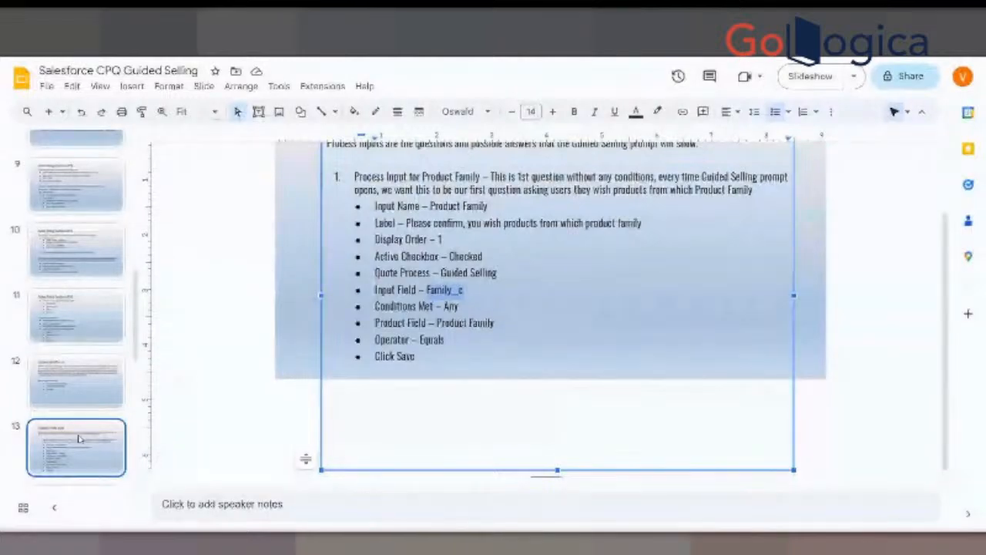
scroll(72, 375, "down", 3)
left_click(72, 375)
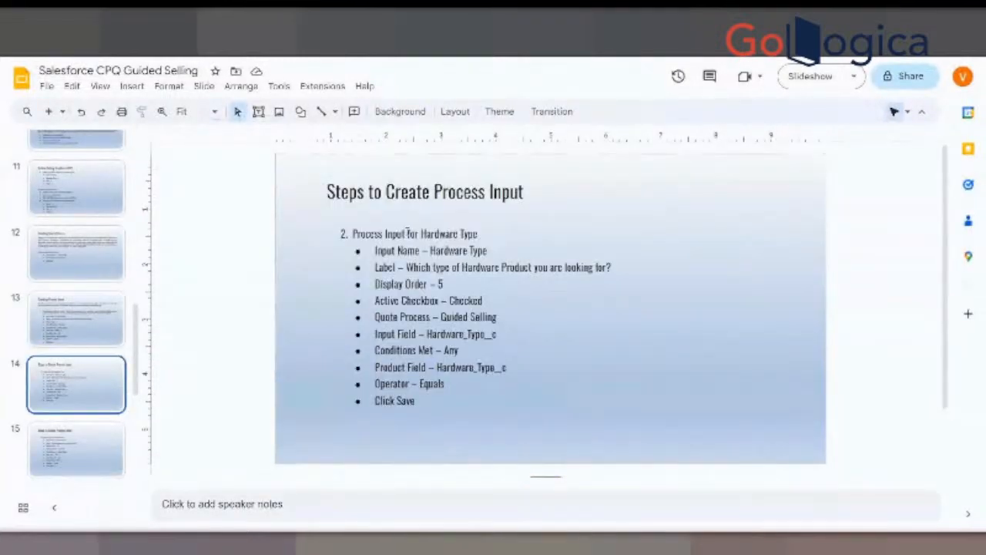
left_click_drag(376, 254, 488, 252)
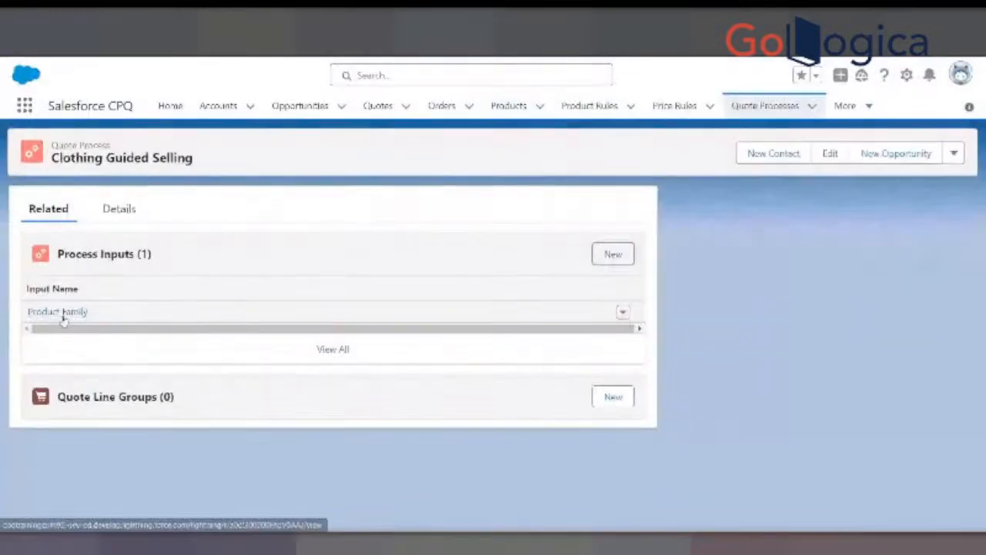
- Start another process input for the Clothing Guided Selling quote process and set its Input Name to Men
mouse_move(67, 316)
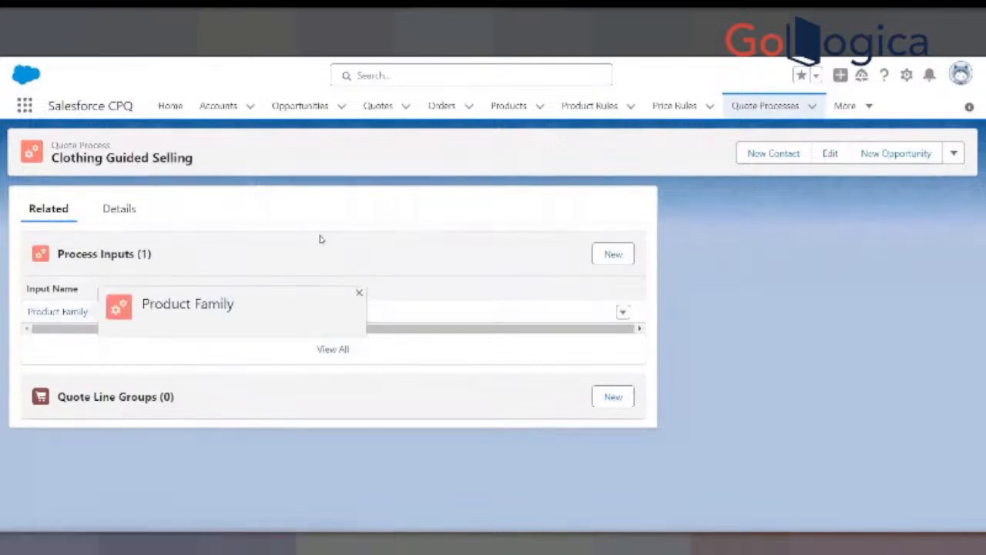
left_click(610, 255)
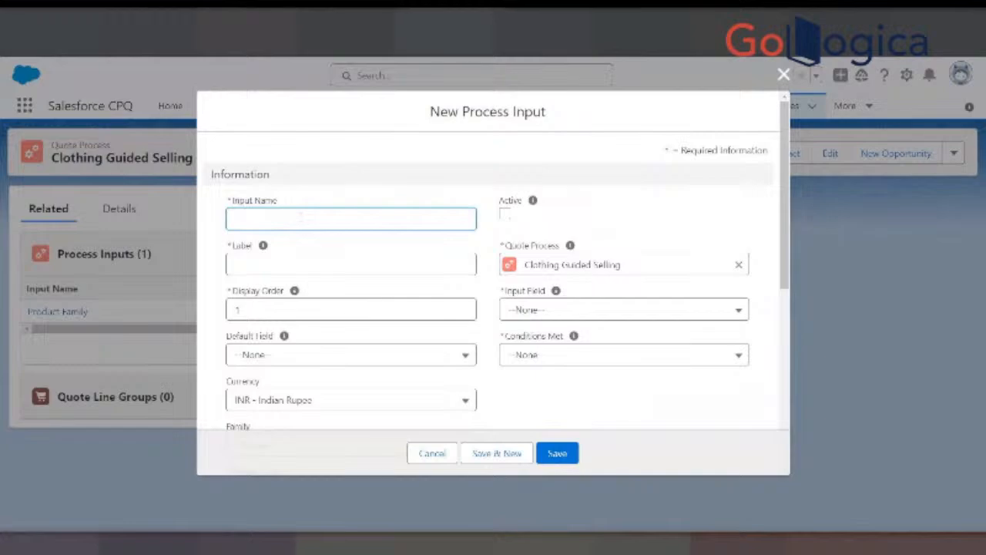
type("Men")
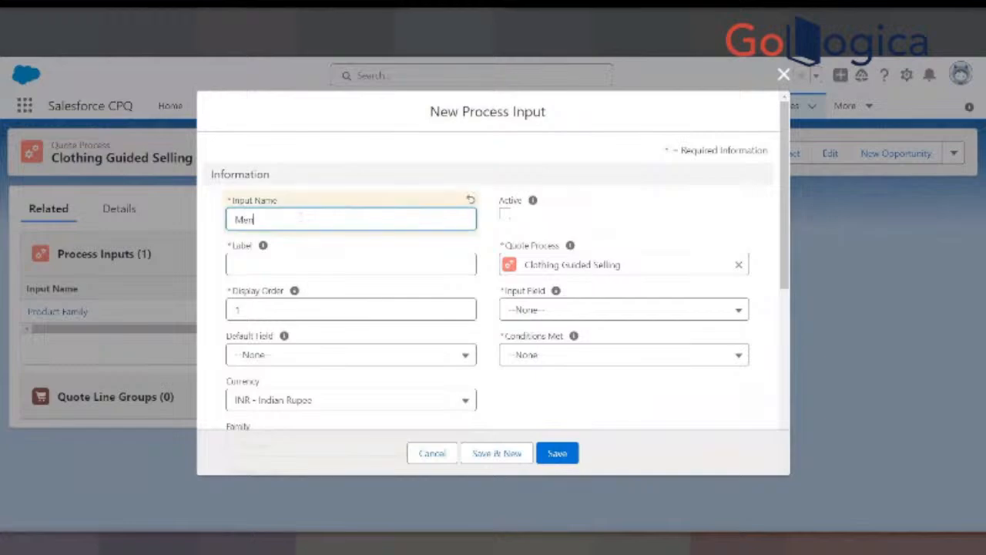
type(" Clothing")
- Change the new process input's Input Name to Men Clothing and leave its Label empty
left_click(264, 270)
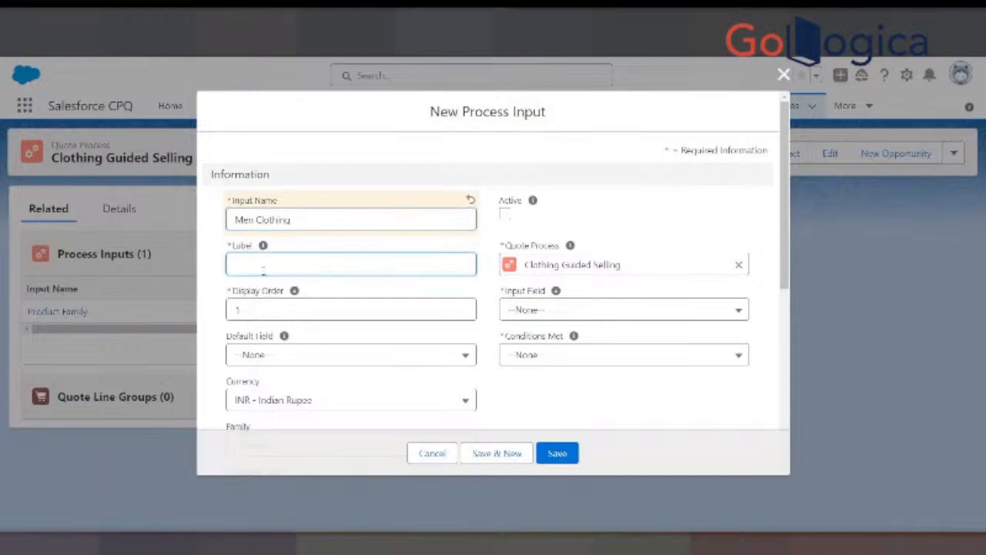
type("M")
type("0")
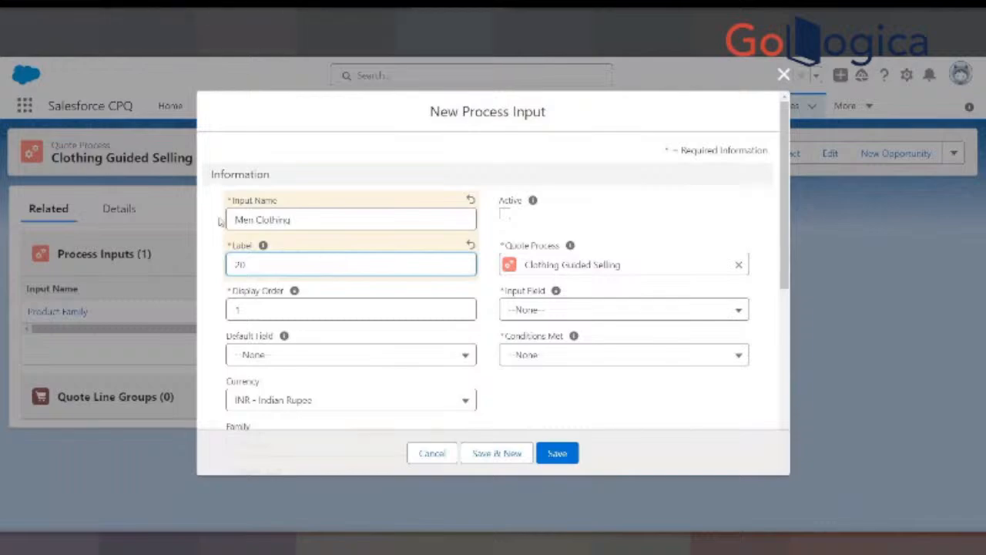
key("BackSpace")
key("BackSpace")
- Check the Label wording for the Hardware Type process input on the Steps to Create Process Input slide
key("alt+Tab")
double_click(511, 289)
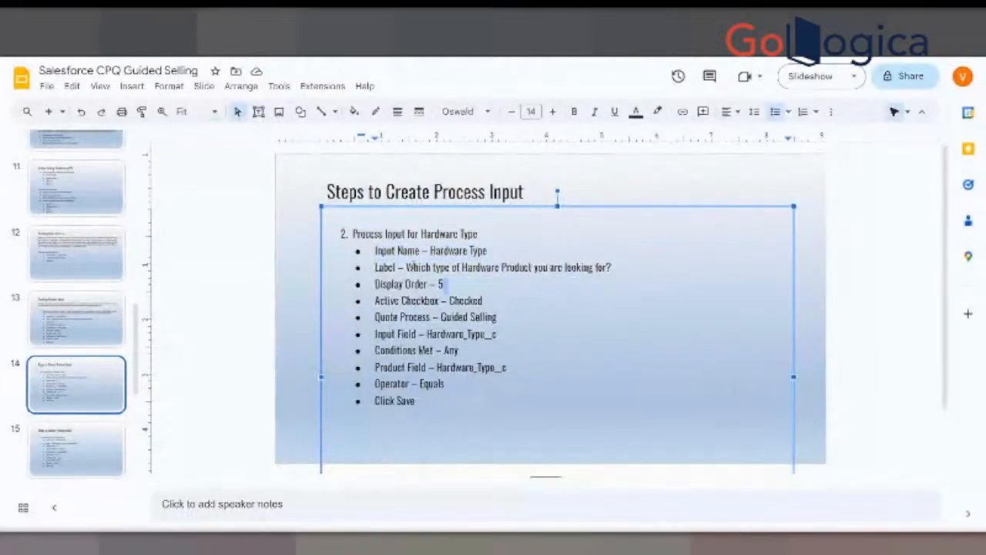
left_click_drag(407, 267, 502, 252)
left_click_drag(610, 263, 611, 267)
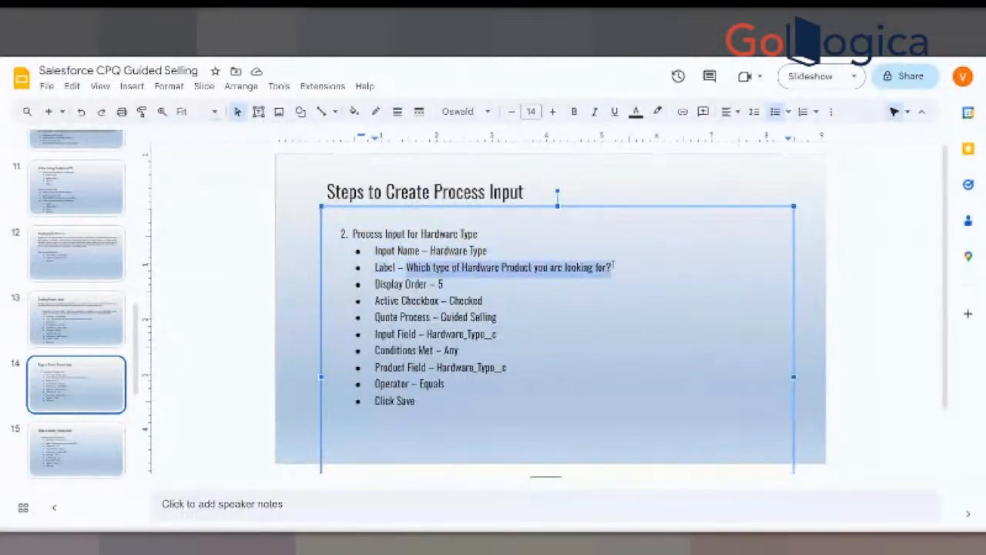
key("alt+Tab")
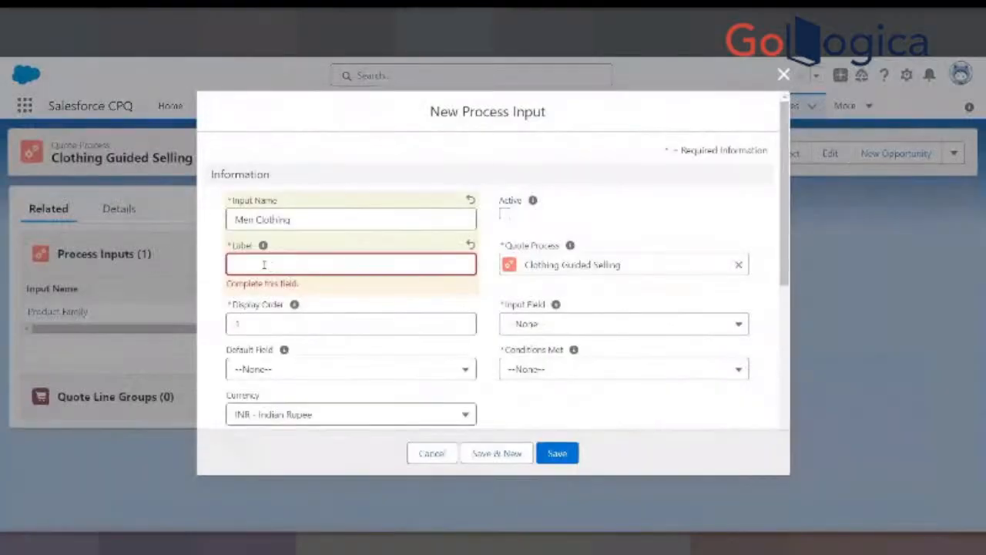
- Set the Men Clothing process input's Label to "Which clothes you are looking for"
type("Which")
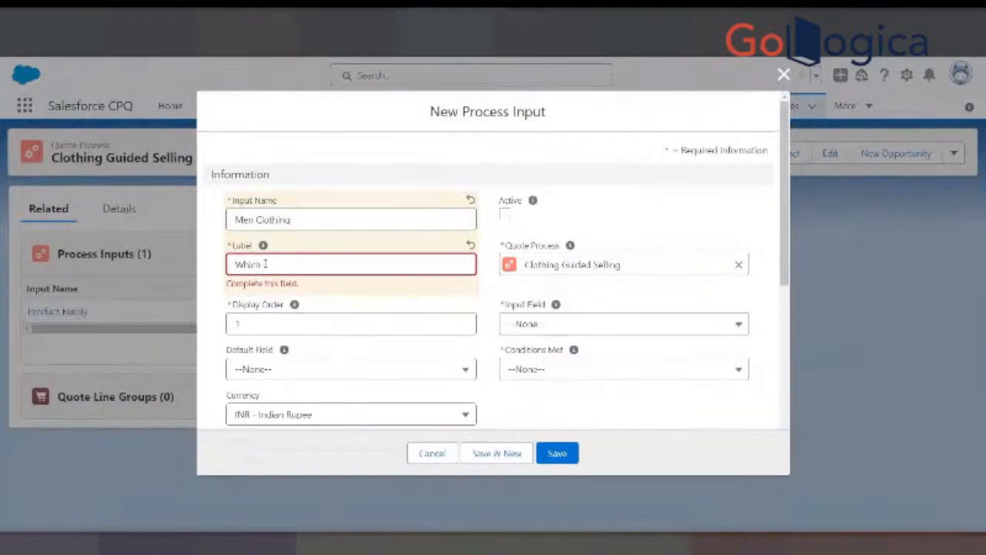
type(" clo")
key("BackSpace")
key("BackSpace")
key("BackSpace")
key("BackSpace")
type("Clothes you are")
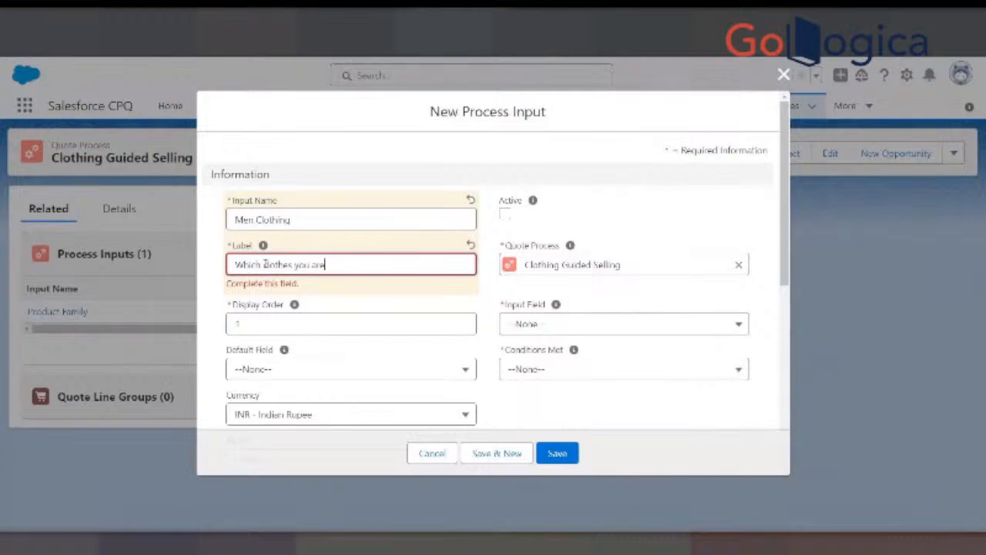
type(" looking for")
- Set the Men Clothing process input's Display Order to 20 and mark it as Active
left_click(259, 327)
key("BackSpace")
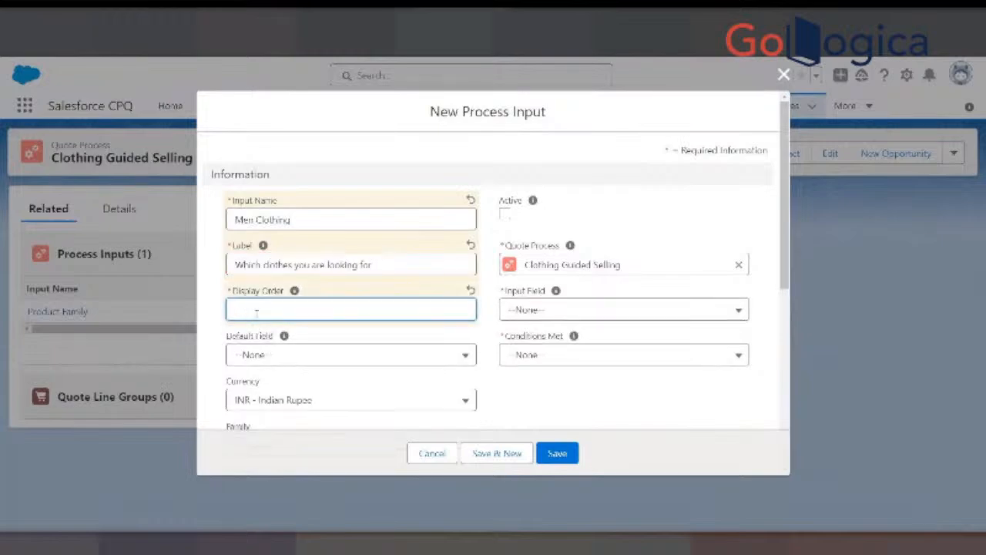
type("20")
left_click(506, 215)
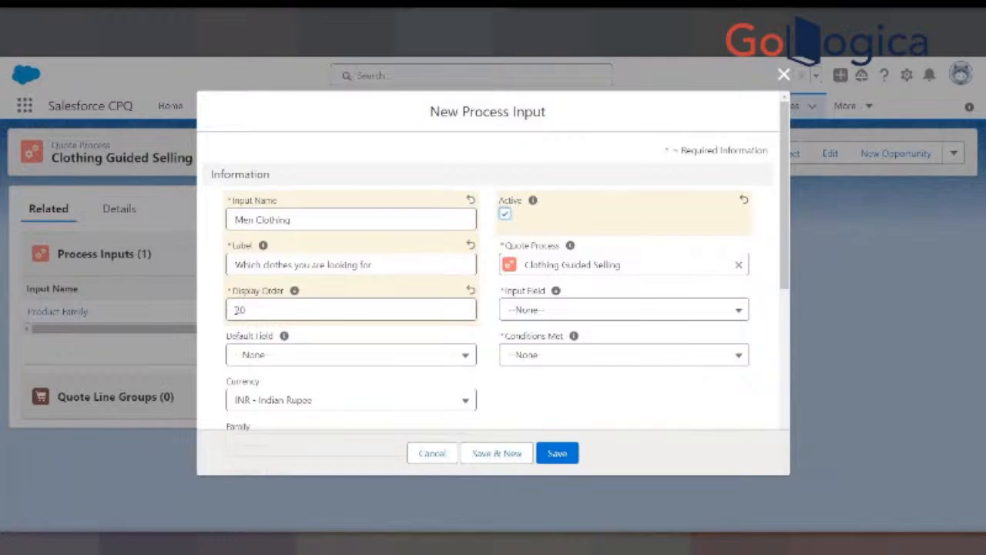
left_click(247, 310)
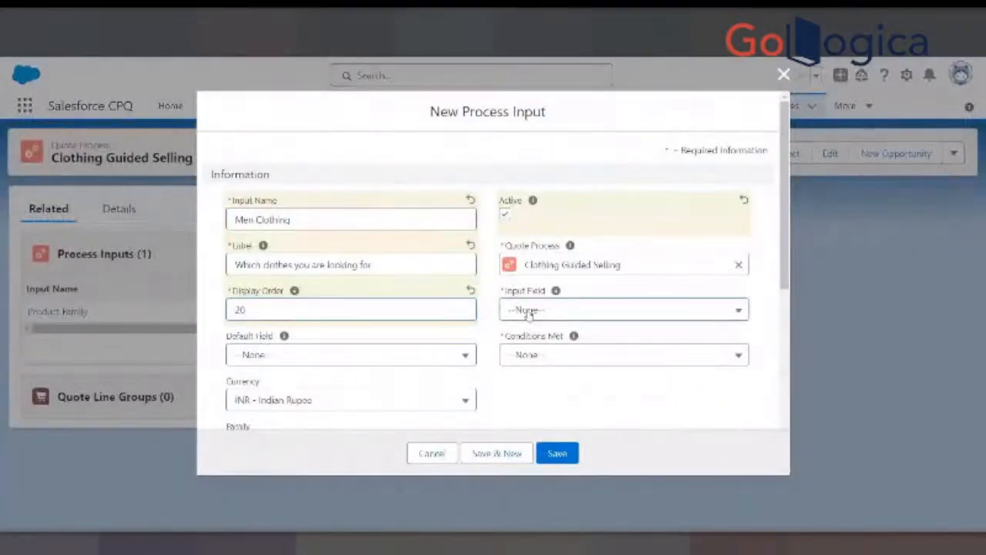
- Try Product_Family_Type__c as the Input Field and compare it with the Input Field given on the Hardware Type slide
left_click(531, 309)
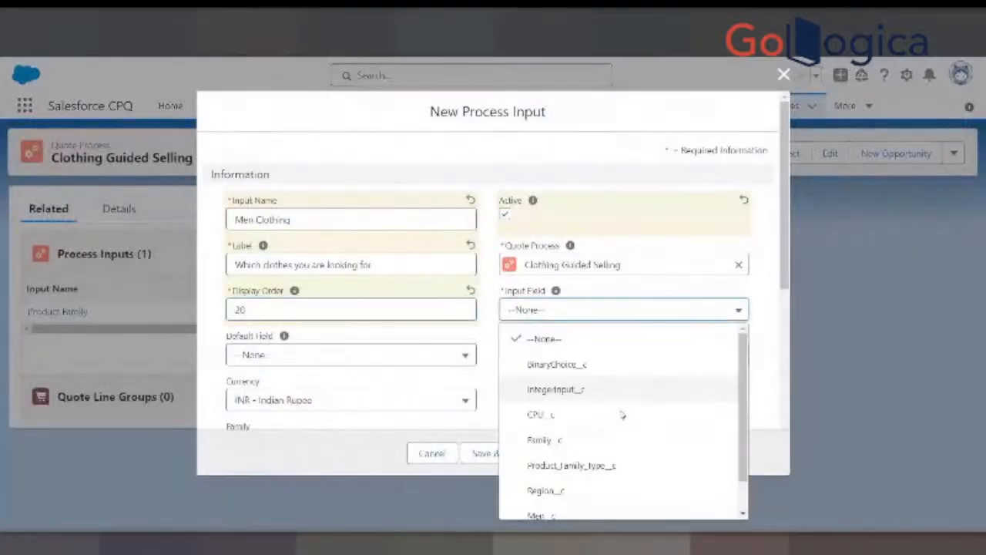
scroll(620, 431, "down", 2)
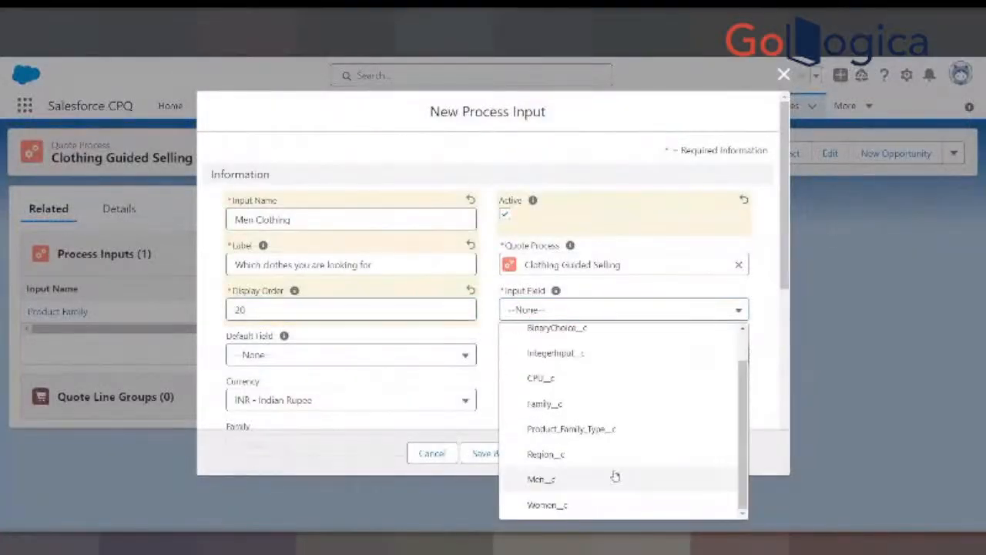
left_click(551, 429)
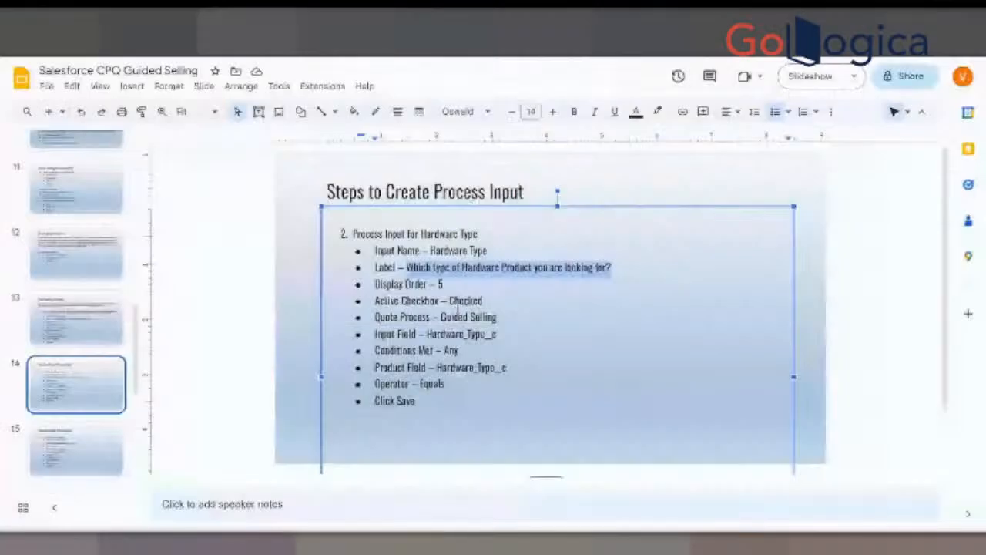
left_click_drag(426, 333, 496, 334)
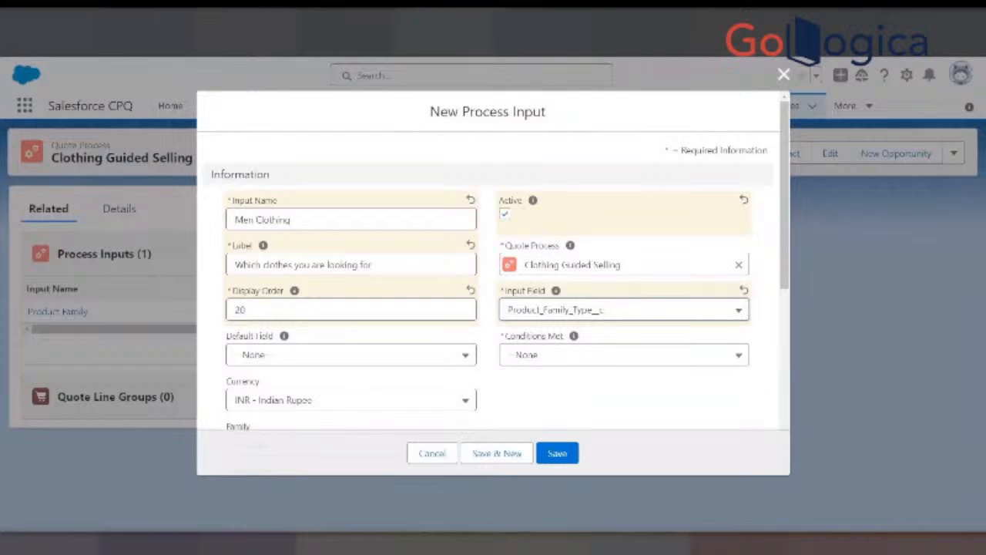
- Set the Input Field to Men__c and Conditions Met to Any
left_click(568, 312)
left_click(532, 475)
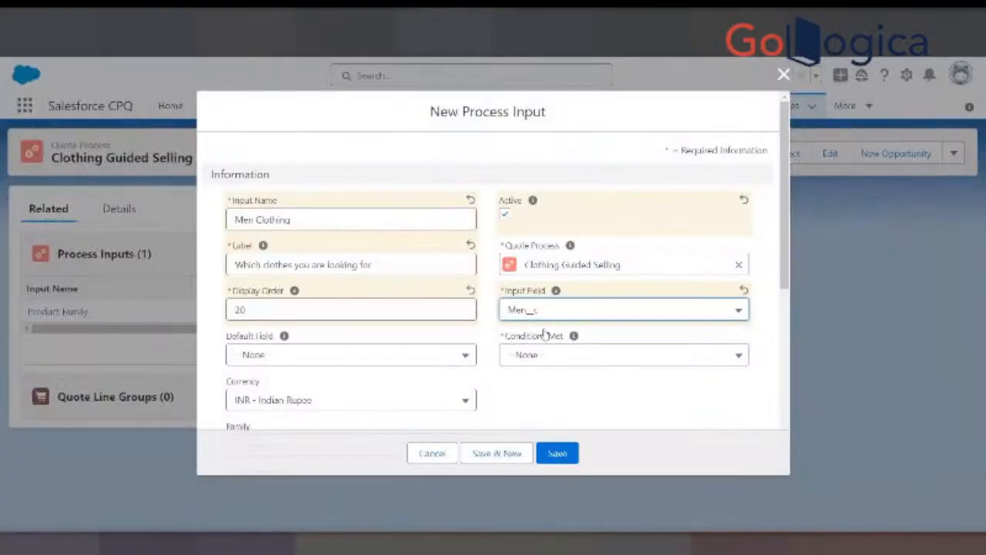
left_click(541, 355)
left_click(534, 434)
- Examine the remaining Men Clothing settings and the Product Field options offered in the Product Filter section
scroll(428, 352, "down", 1)
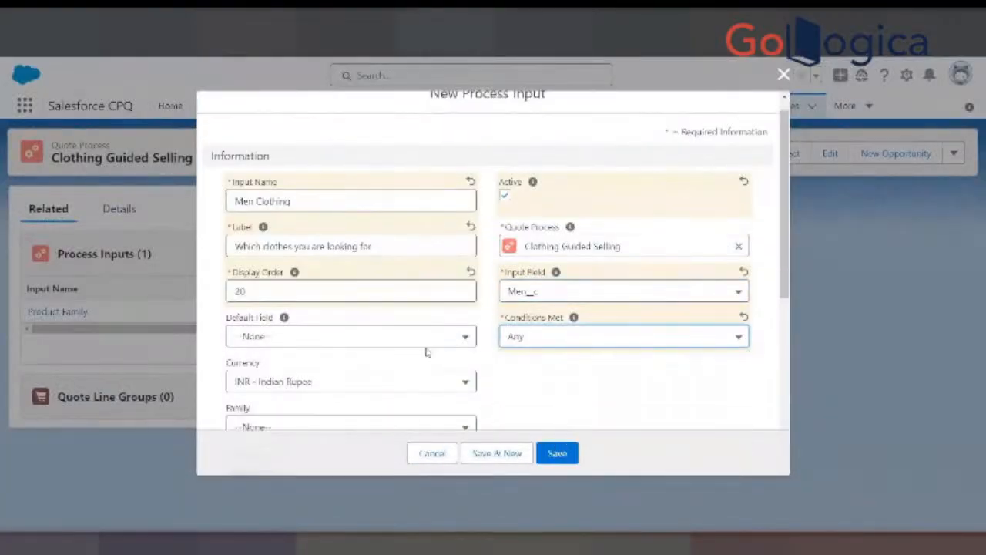
scroll(455, 331, "down", 3)
scroll(463, 316, "up", 3)
scroll(432, 339, "up", 1)
scroll(434, 358, "down", 4)
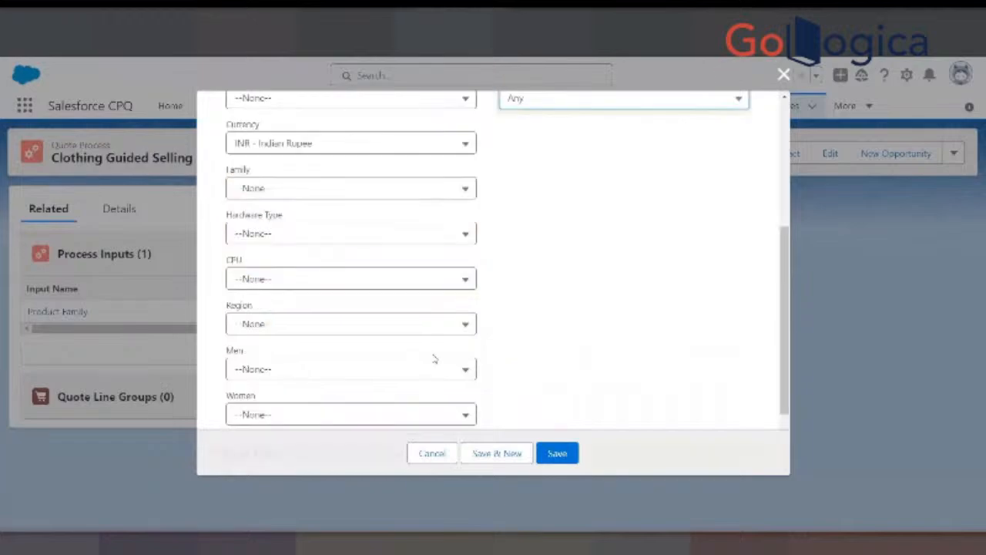
scroll(434, 358, "down", 2)
left_click(359, 399)
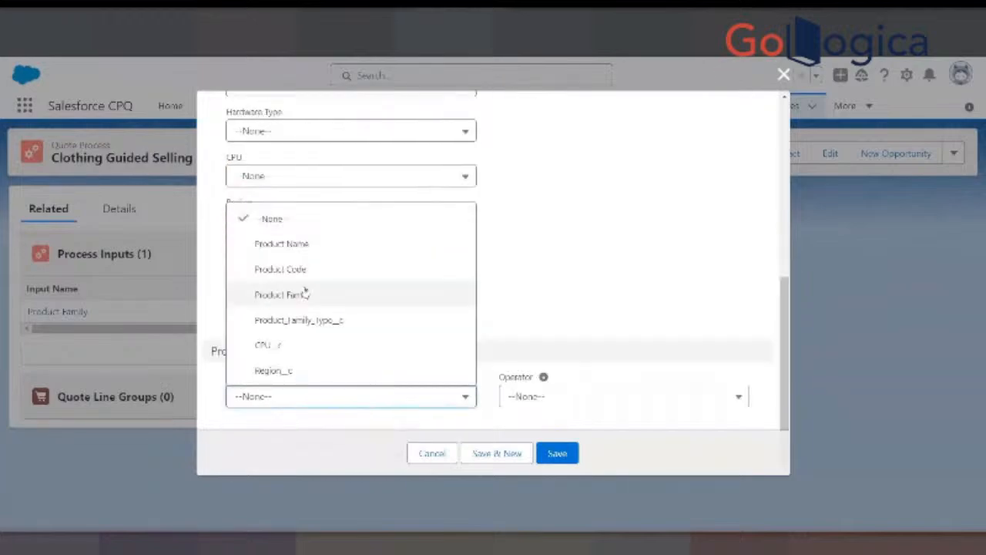
left_click(313, 75)
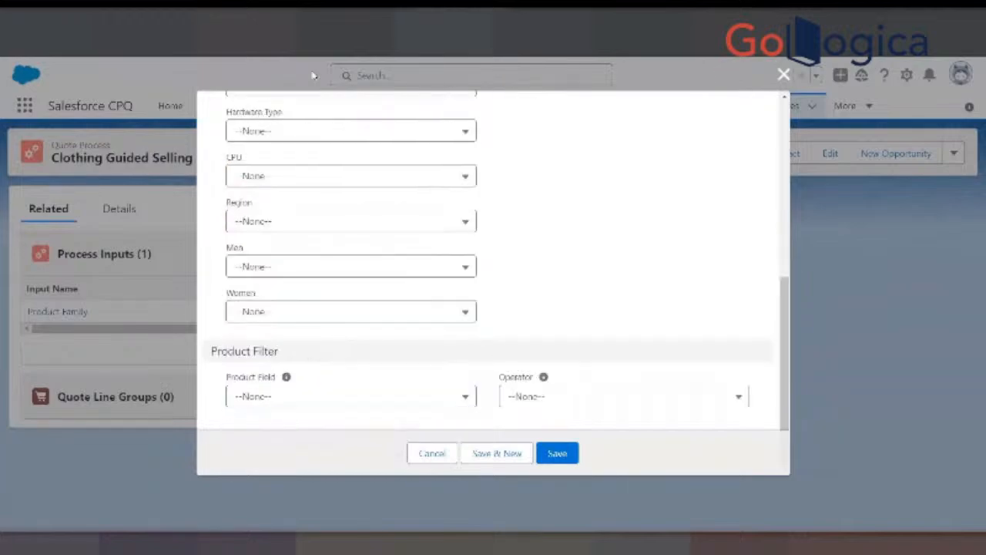
- Check the Product Field setting on the Hardware Type slide and compare it with the Product Filter's Product Field options
left_click(312, 23)
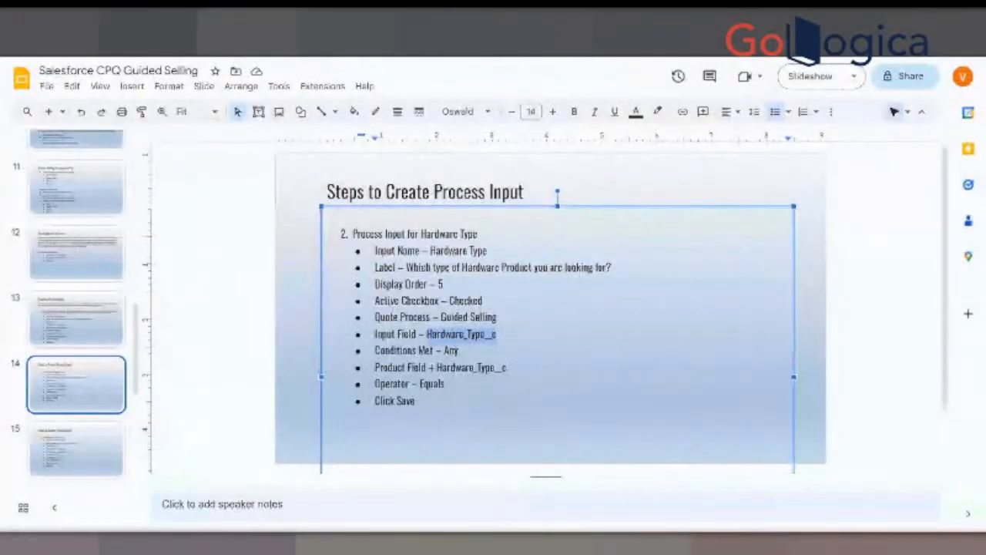
left_click_drag(437, 368, 508, 369)
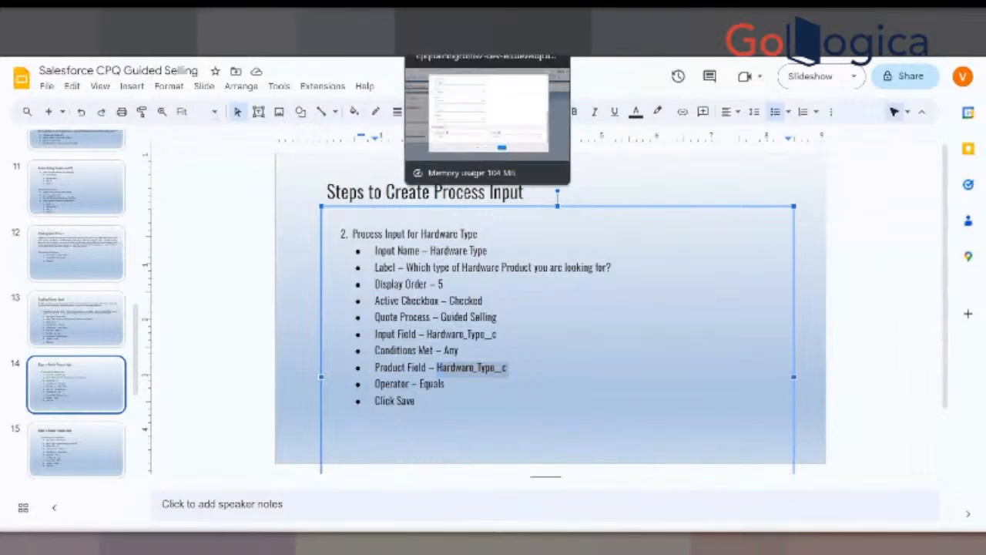
left_click(456, 18)
left_click(400, 396)
left_click(544, 283)
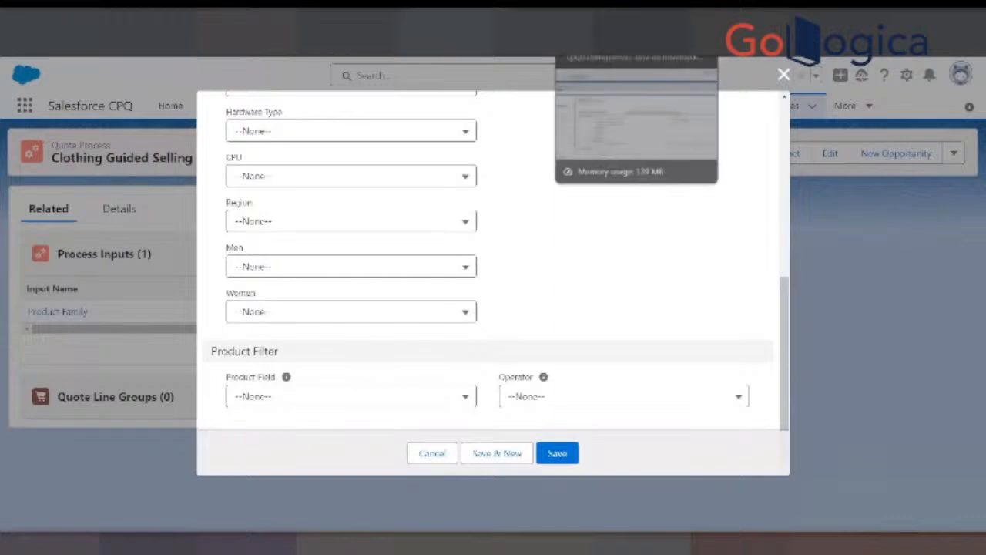
- Switch to the Product object's setup, search its fields and relationships for "product", and review the matching fields
left_click(544, 18)
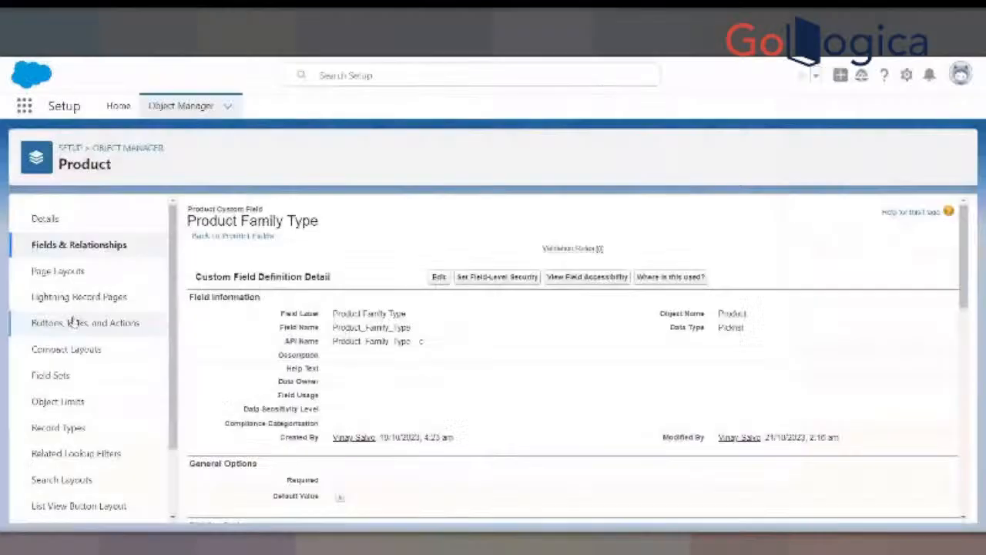
left_click(101, 245)
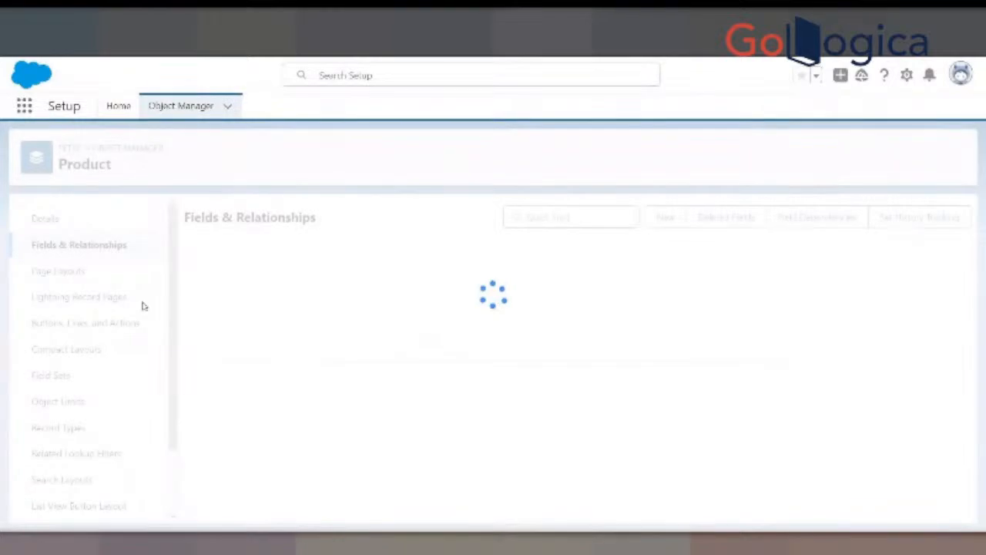
left_click(571, 217)
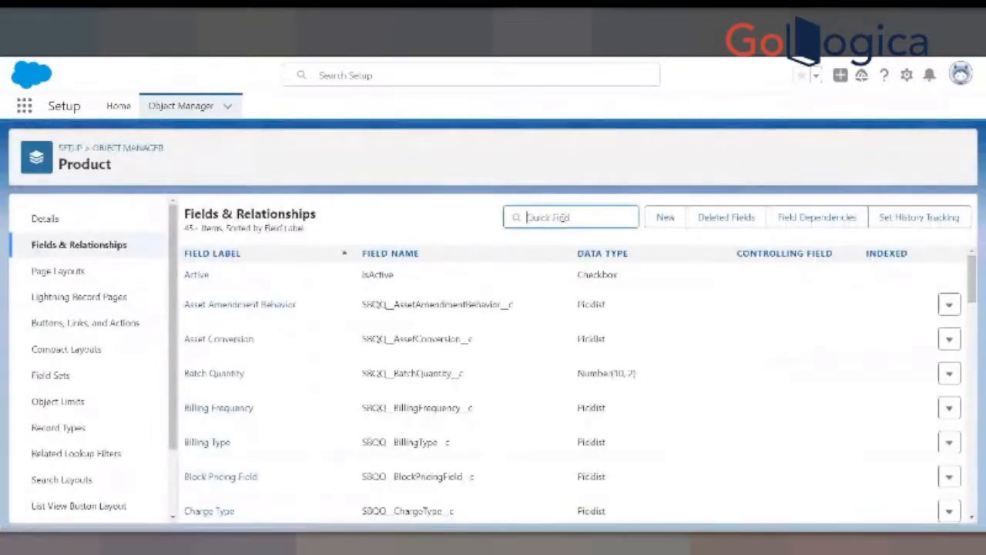
type("produ")
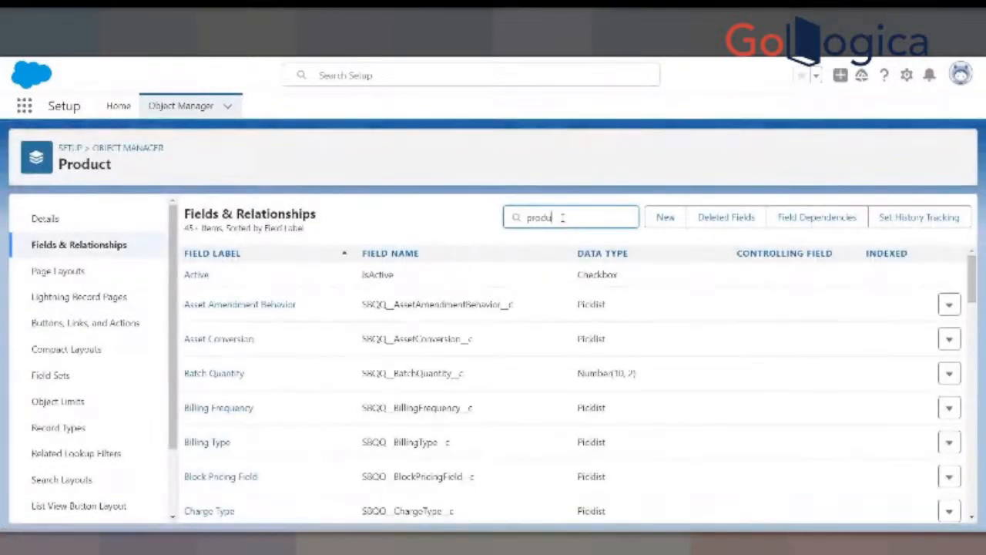
type("ct S")
key("BackSpace")
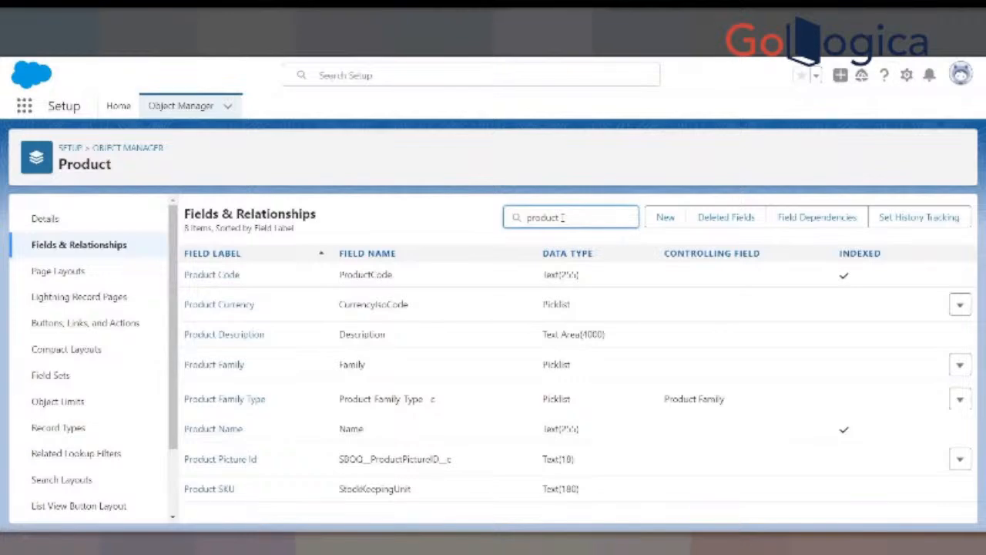
key("BackSpace")
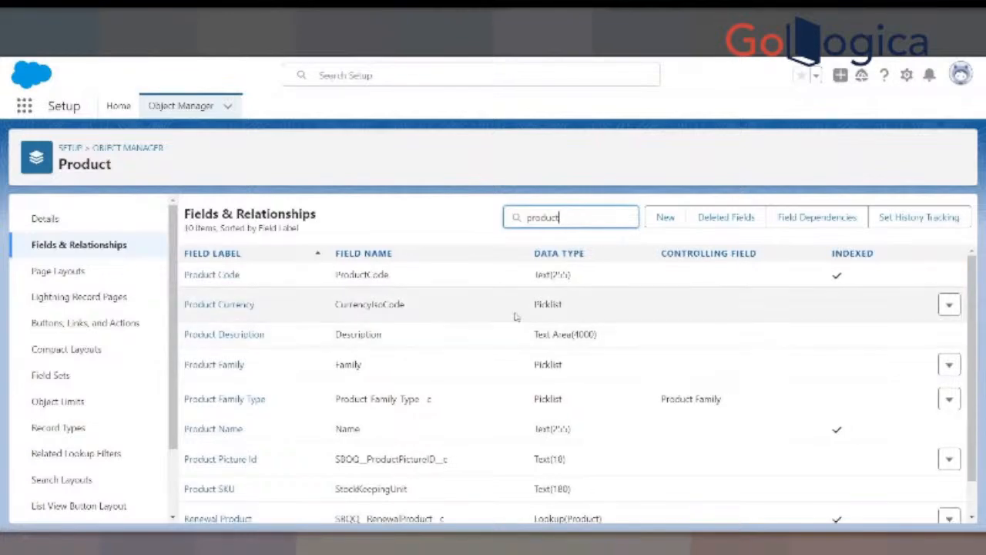
scroll(518, 323, "down", 1)
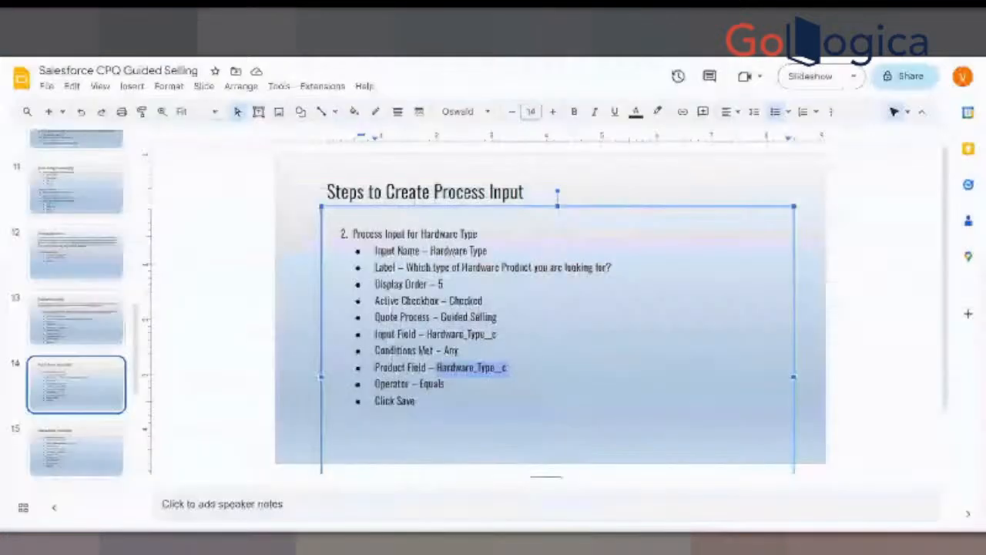
- Glance at the process input slide, return to the Product object's fields, and search them for "men"
left_click(562, 332)
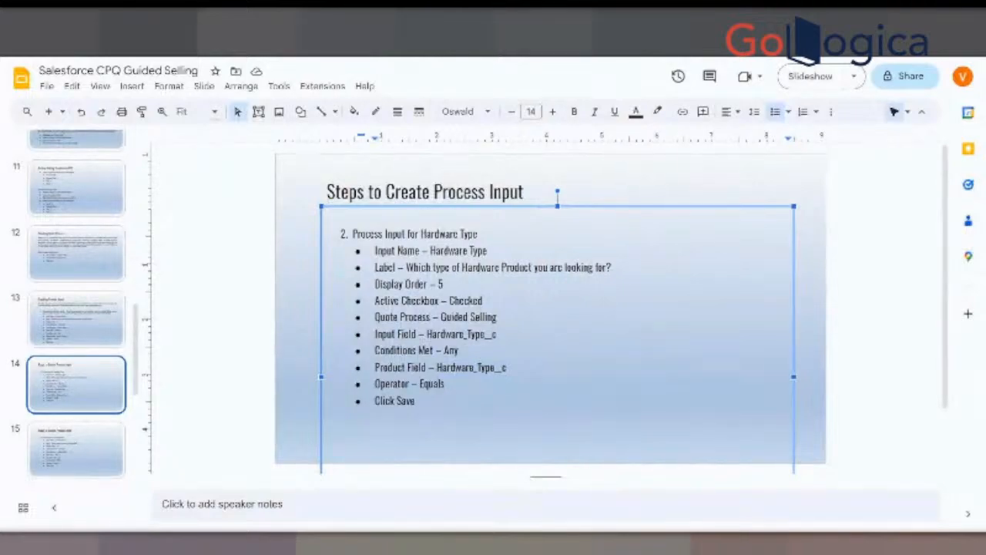
key("alt+Tab")
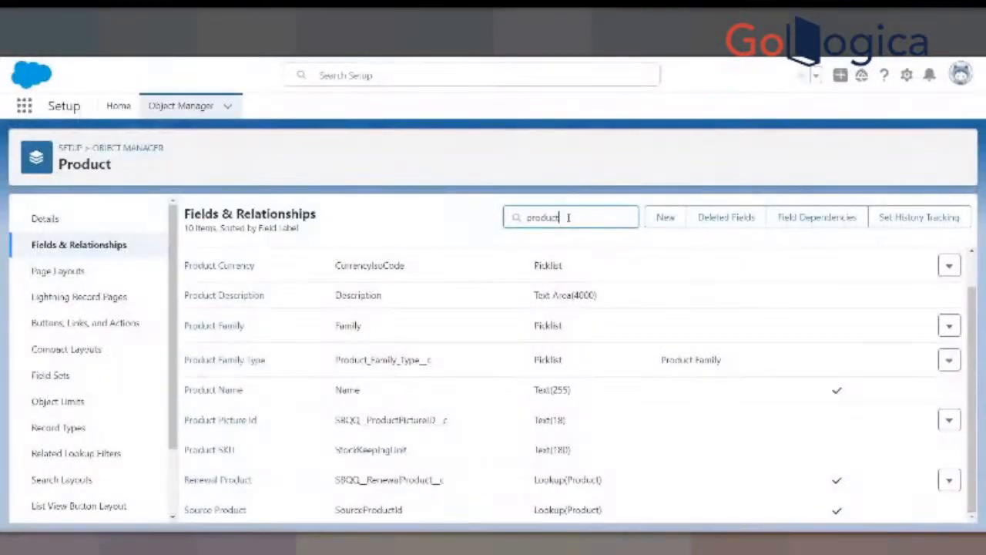
key("BackSpace")
key("BackSpace")
key("BackSpace")
key("BackSpace")
key("BackSpace")
key("BackSpace")
key("BackSpace")
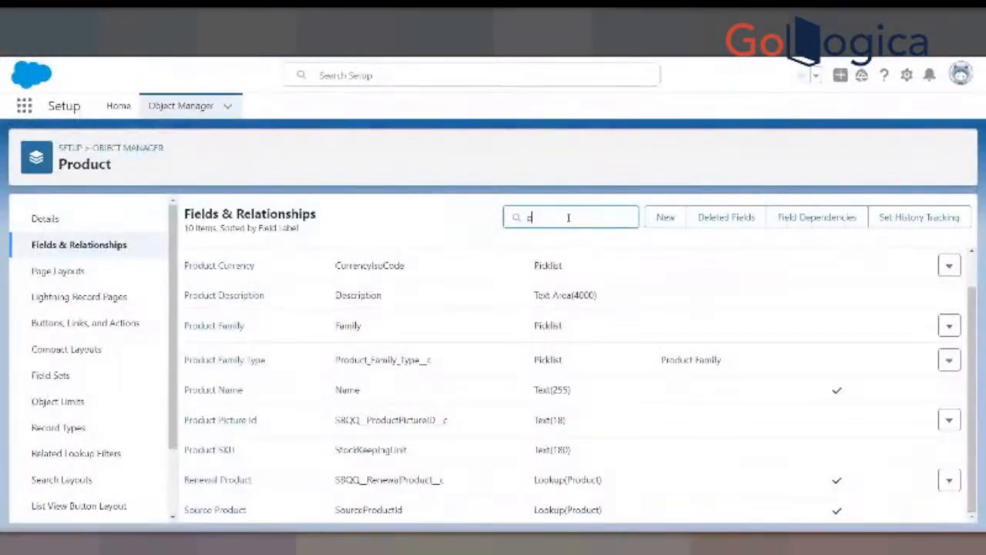
type("mon")
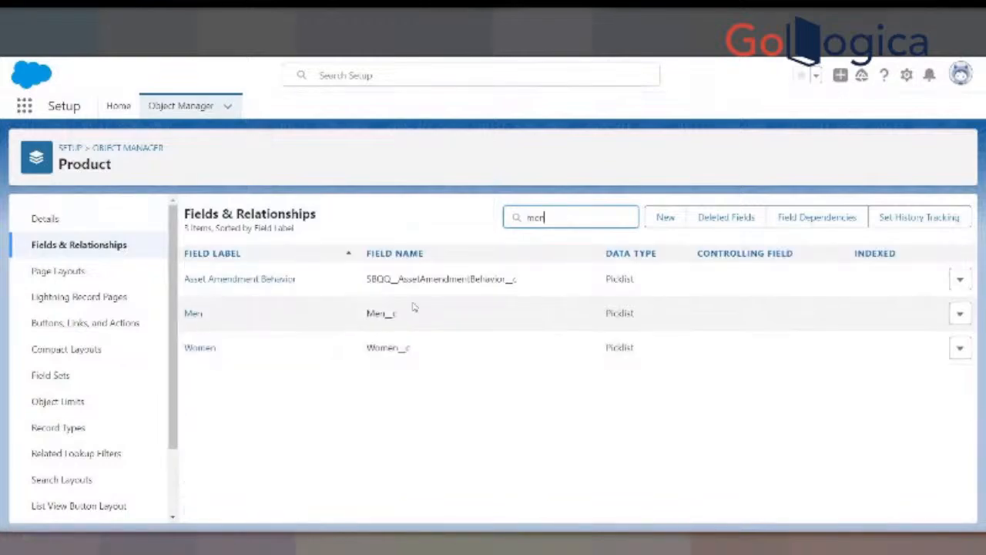
- Return to the Hardware Type process input slide and highlight its Product Field value, Hardware_Type__c
left_click(307, 21)
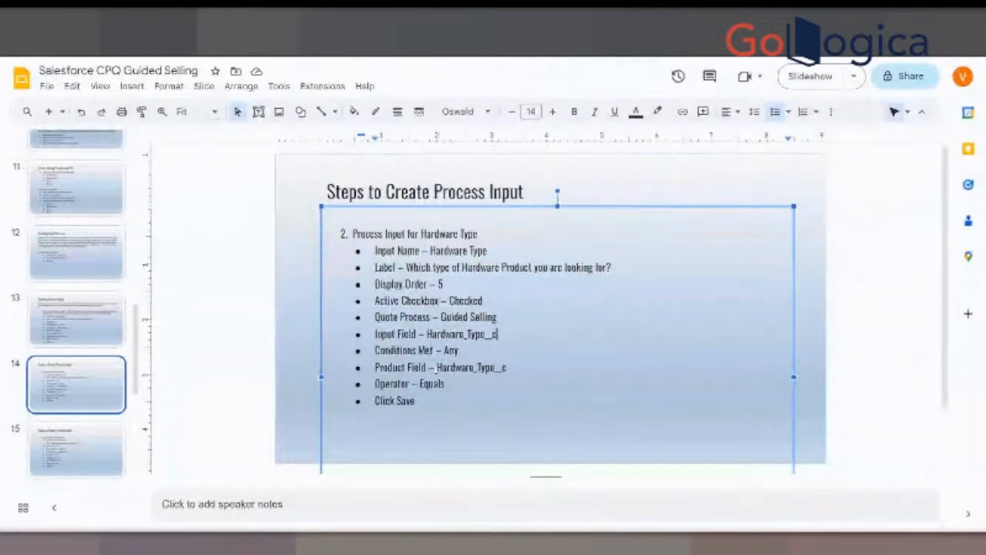
left_click_drag(436, 369, 513, 367)
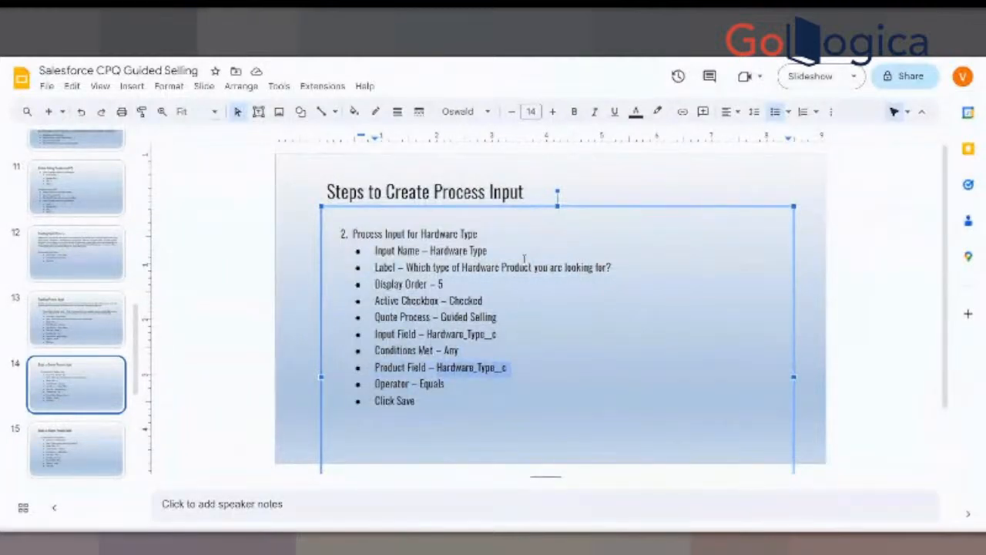
- Return to the new process input form and review the Product Field options under Product Filter
key("alt+Tab")
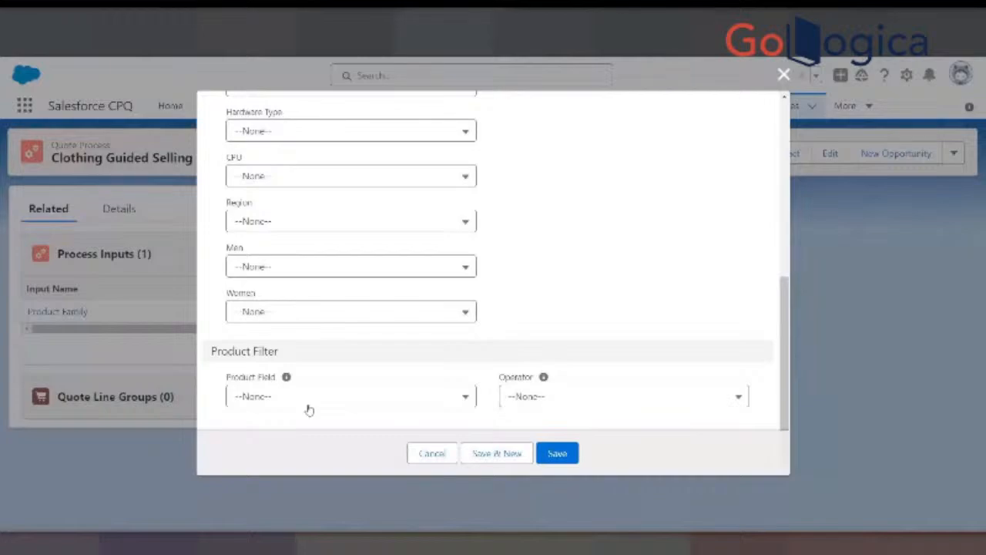
left_click(332, 396)
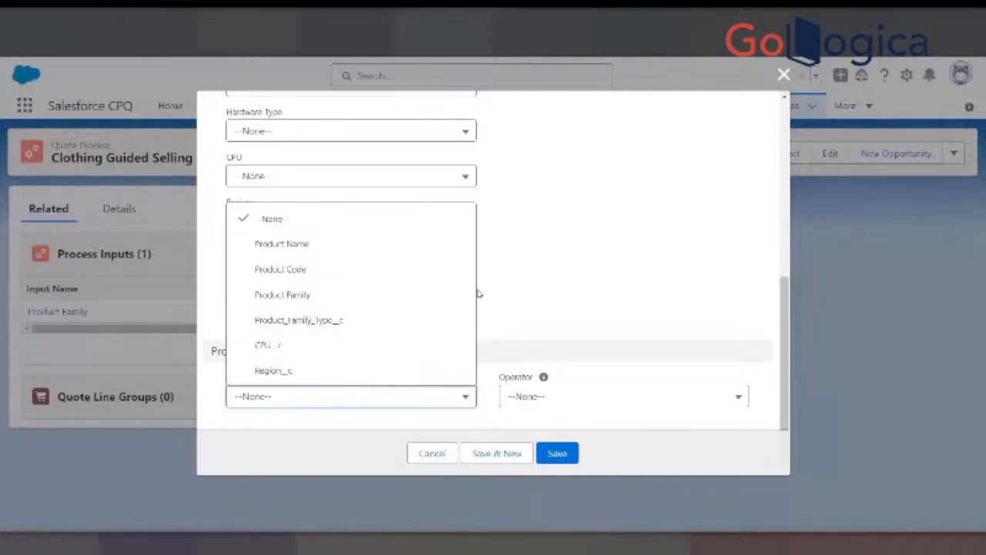
left_click(560, 266)
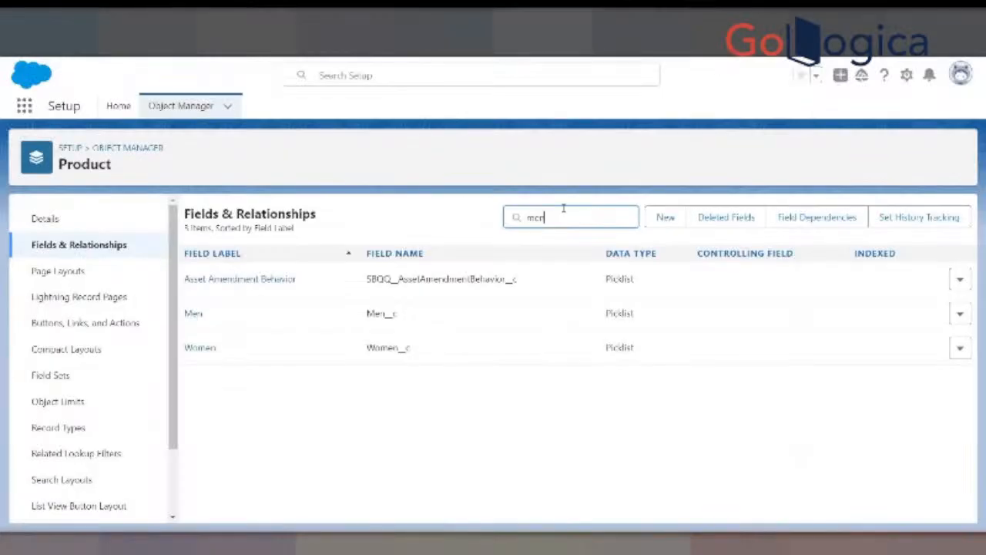
- Switch to the Product object's Fields & Relationships and replace the field search with "product"
key("BackSpace")
key("BackSpace")
key("BackSpace")
type("p")
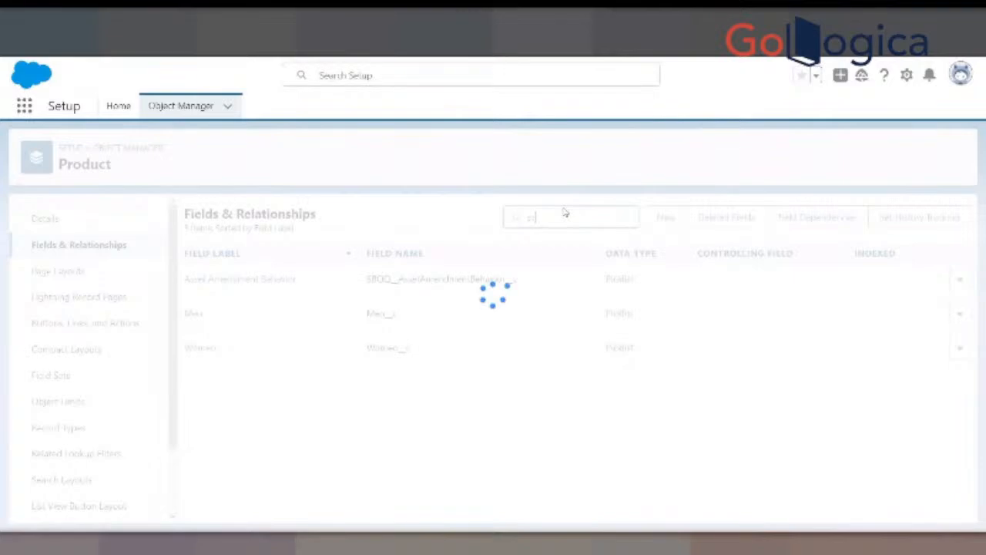
type("roduct")
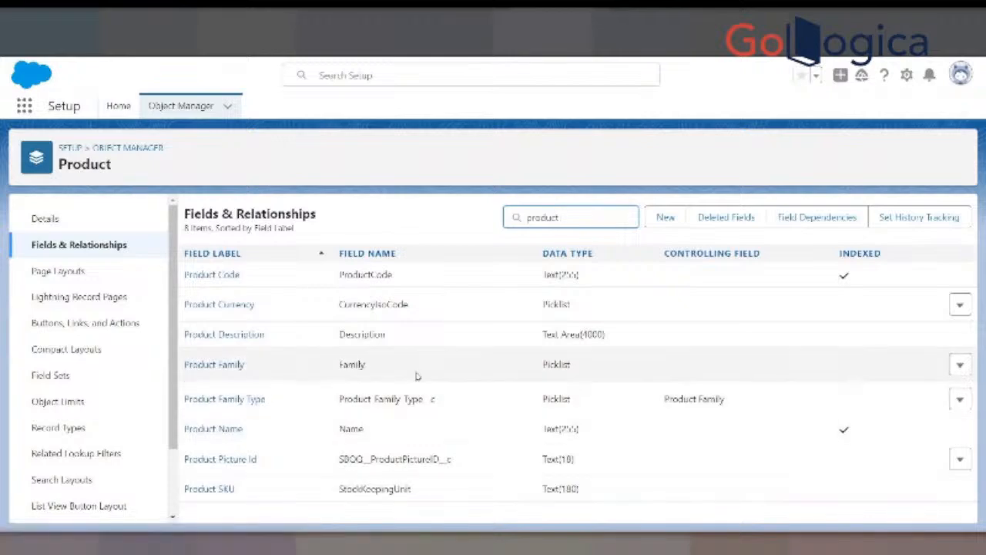
- Open the Product Family Type field, review its definition and picklist values, and go back to the Product fields
left_click(225, 399)
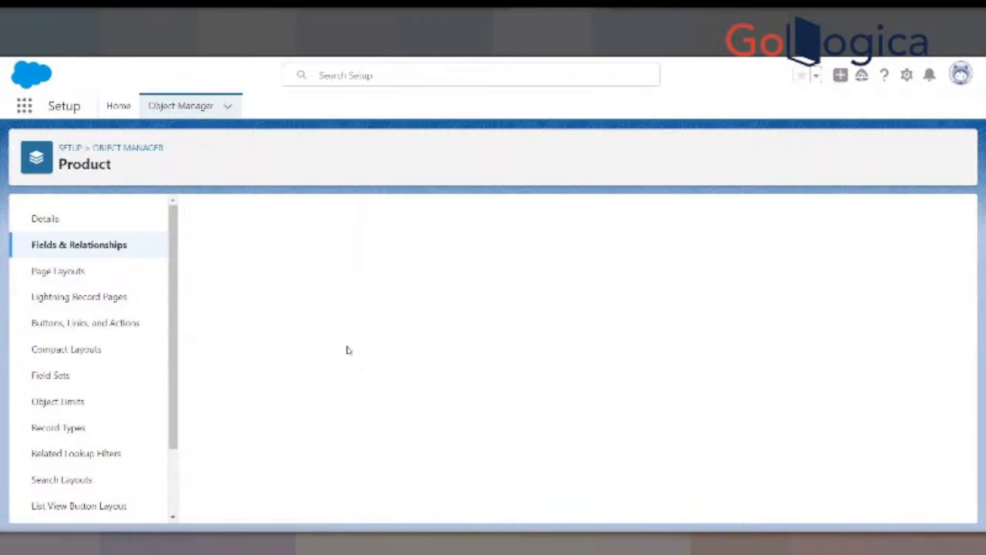
scroll(408, 373, "down", 10)
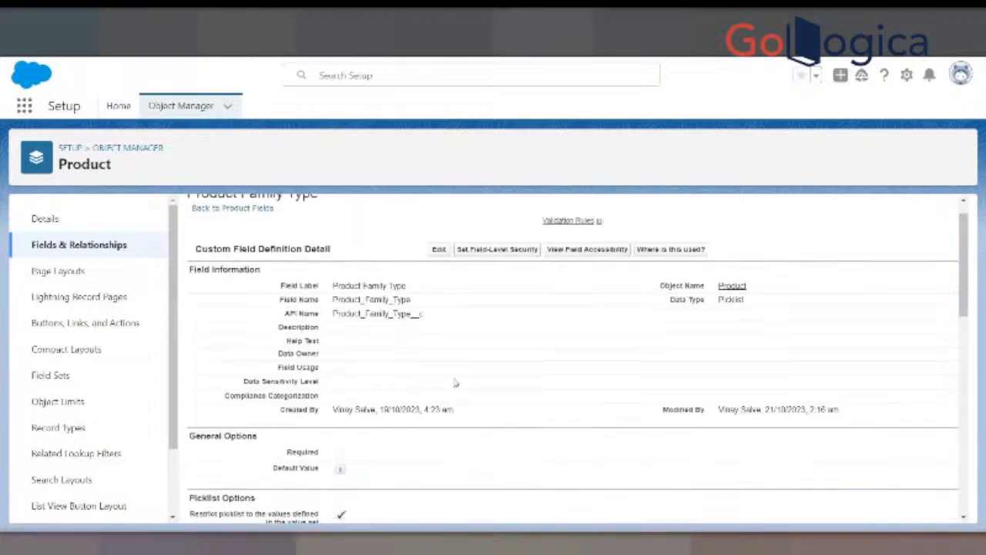
scroll(454, 381, "down", 2)
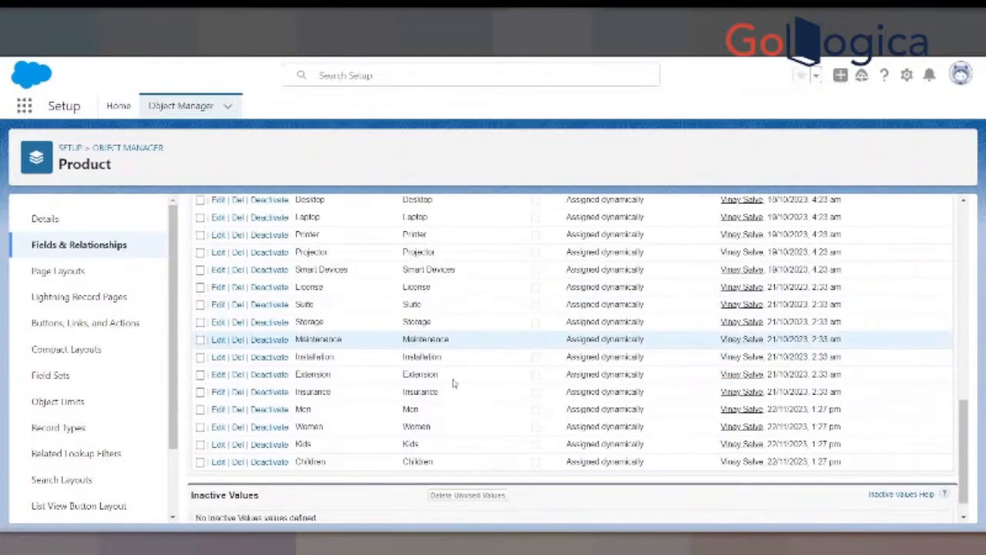
scroll(456, 373, "up", 15)
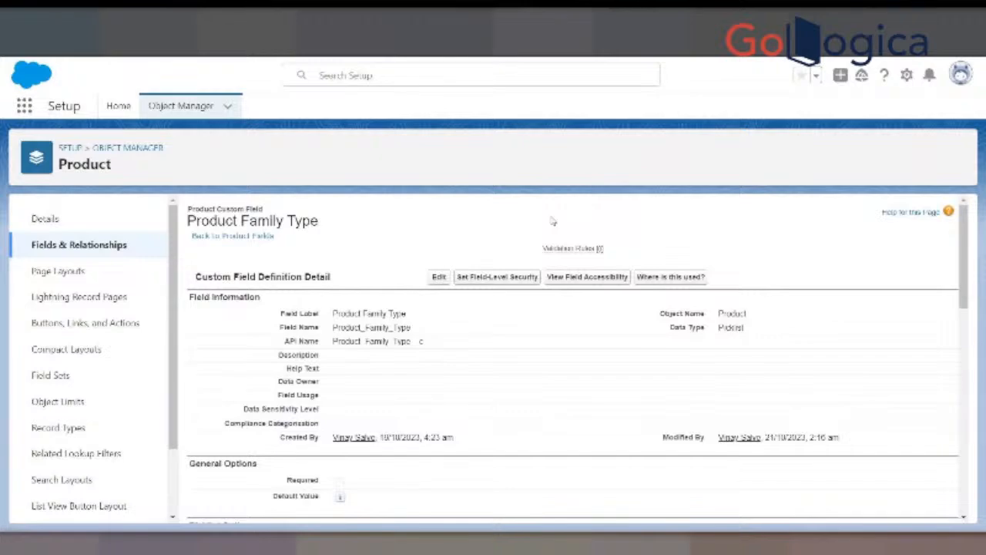
left_click(263, 241)
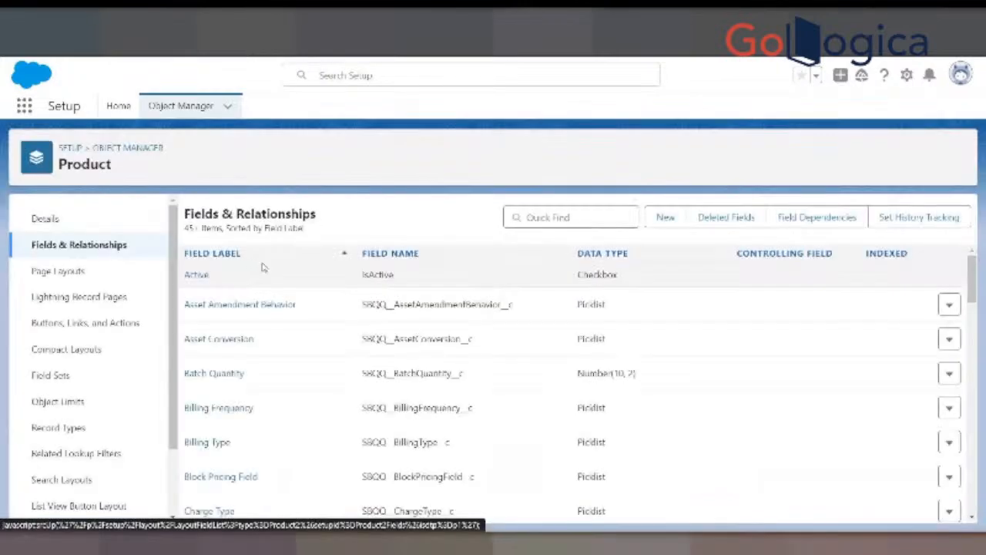
- Search the Product fields for "produc", check the API name of Product Family Type, and return to the field list
scroll(254, 360, "down", 1)
scroll(259, 359, "down", 4)
scroll(265, 359, "up", 5)
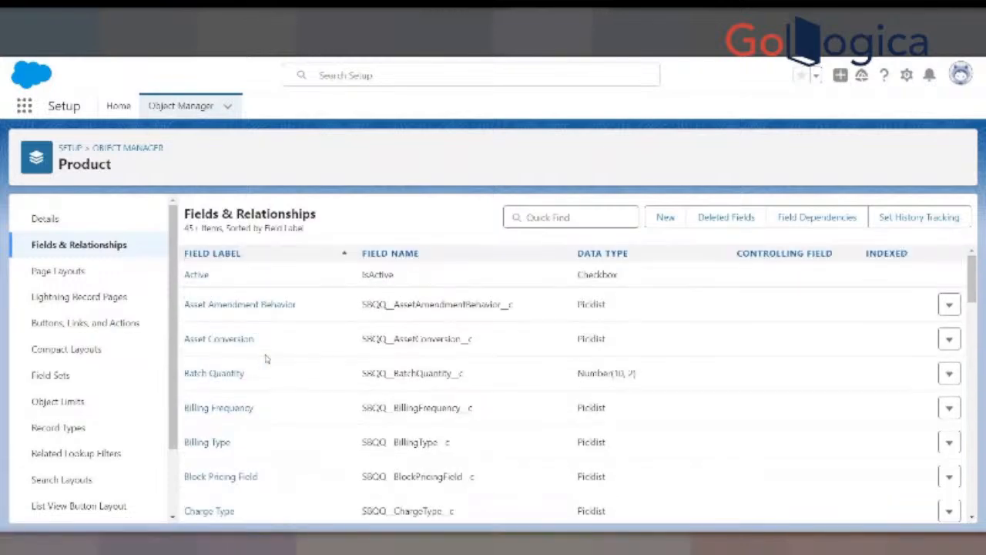
left_click(609, 216)
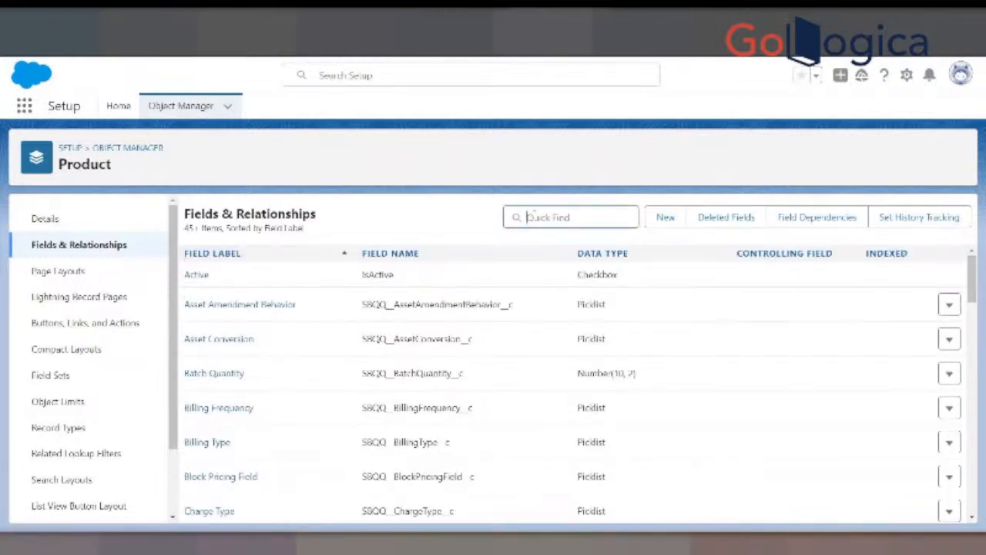
type("produc")
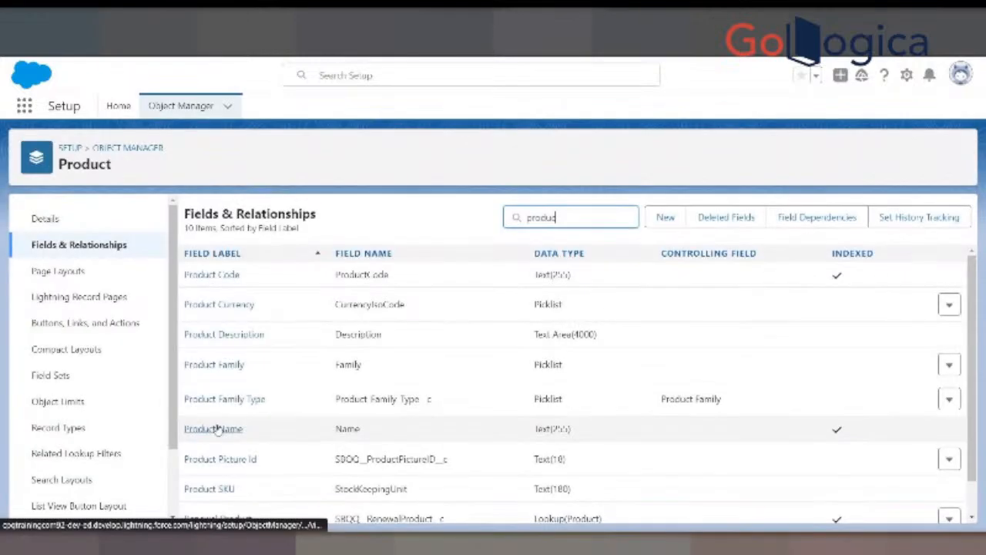
left_click(228, 399)
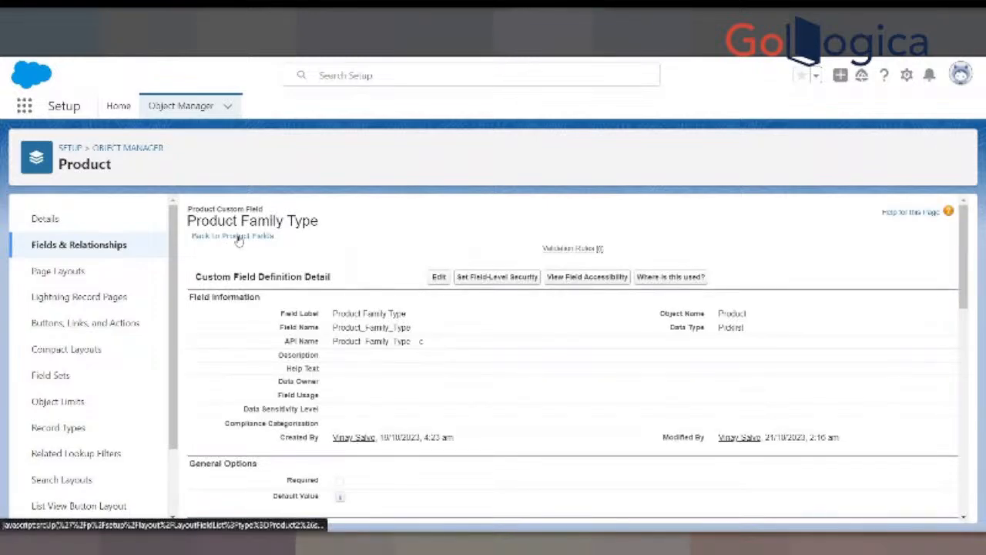
left_click(239, 240)
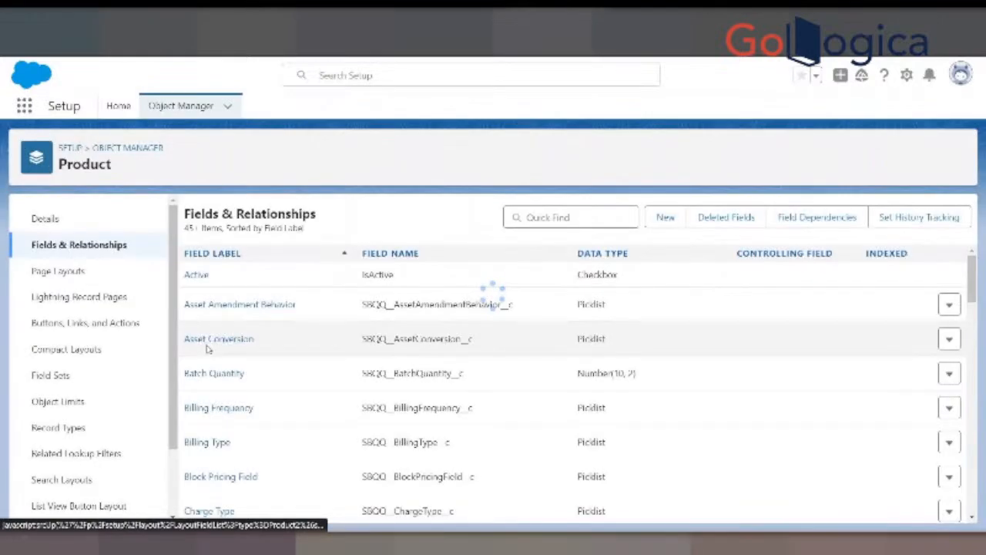
- Search the Product object's fields for "men" and then for "hard"
left_click(547, 218)
type("fam")
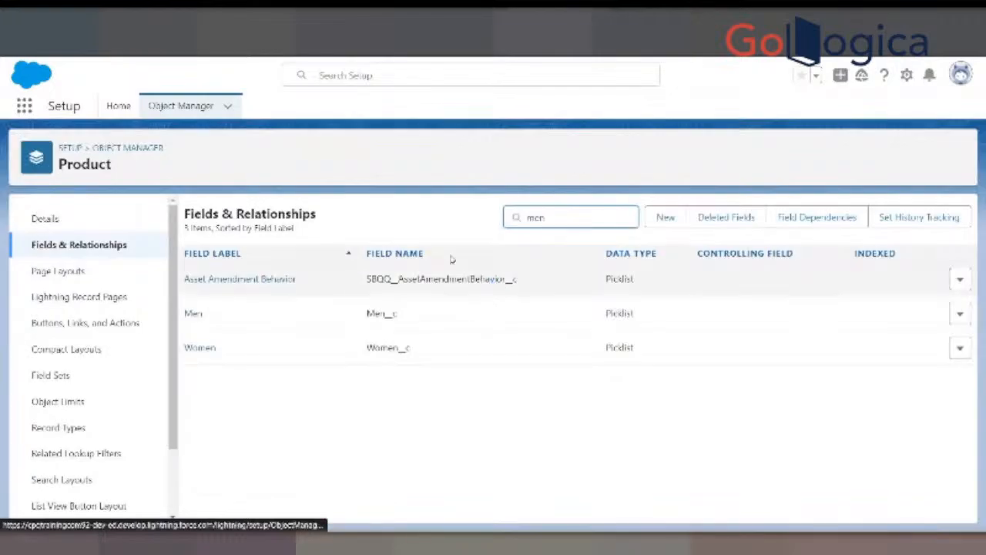
key("BackSpace")
key("BackSpace")
key("BackSpace")
type("hard")
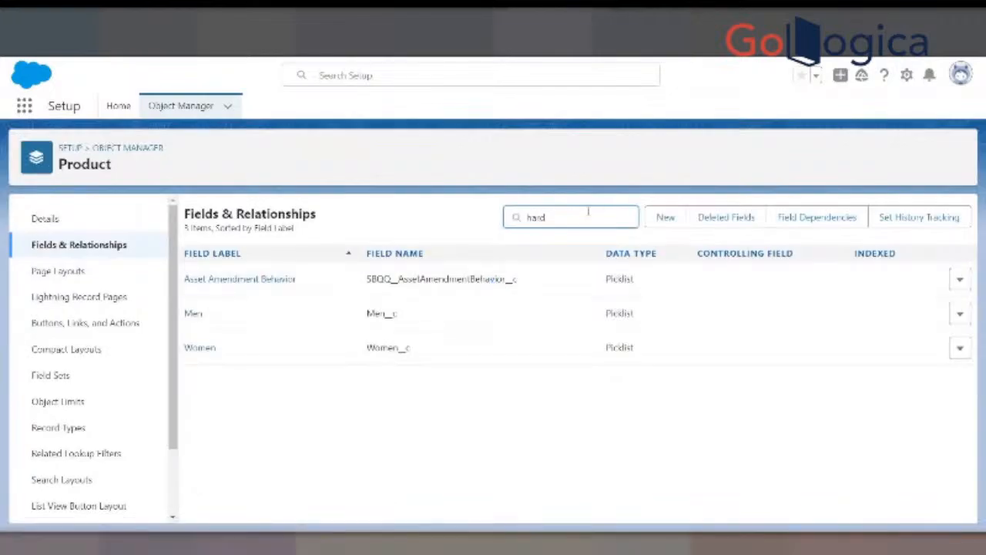
- Clear the Product field search and recheck the Product Field options in the new process input form
key("BackSpace")
key("BackSpace")
key("BackSpace")
key("BackSpace")
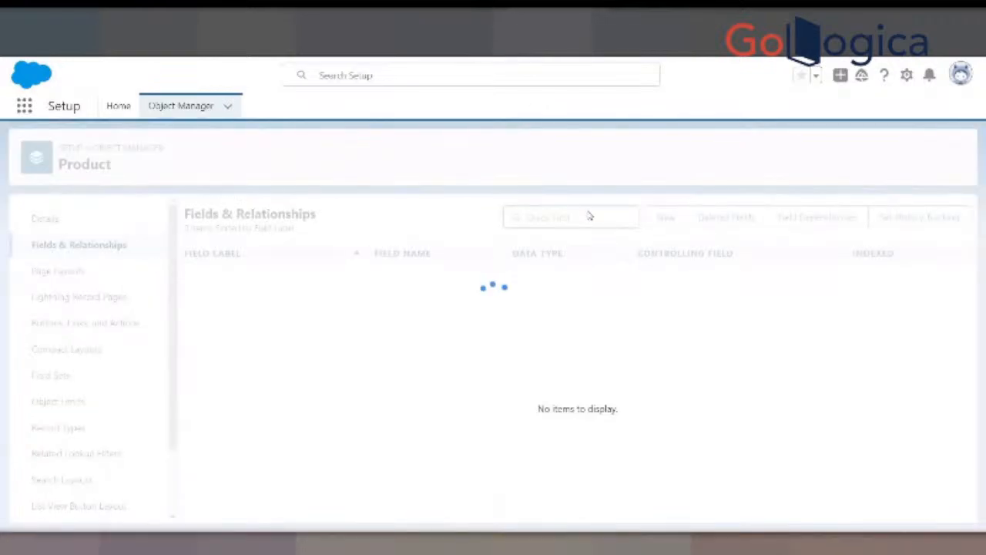
scroll(268, 381, "down", 4)
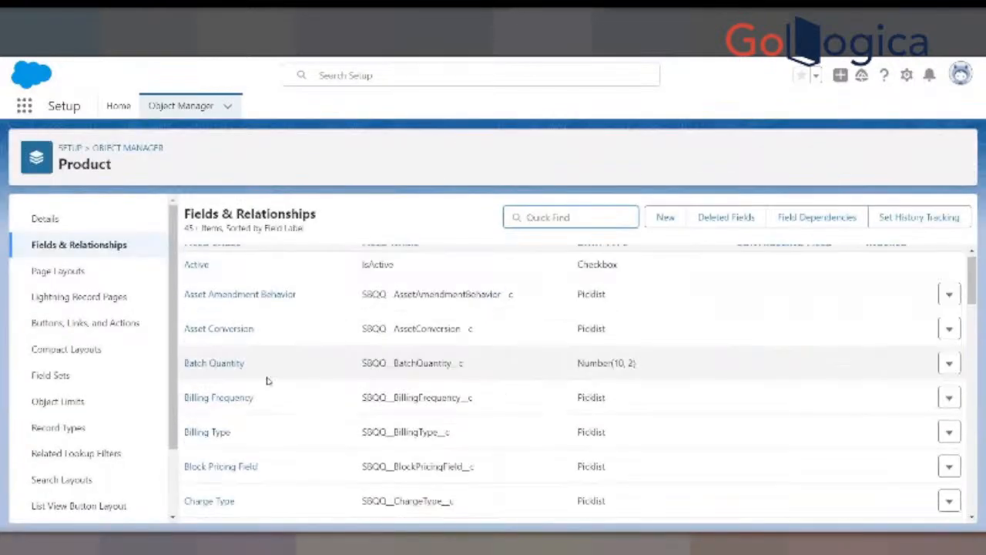
scroll(267, 390, "up", 4)
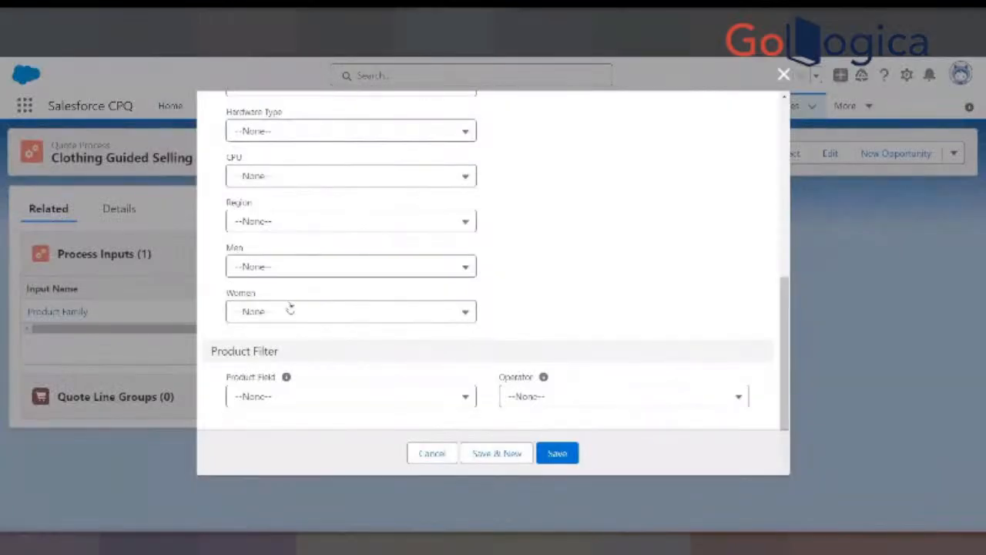
left_click(278, 398)
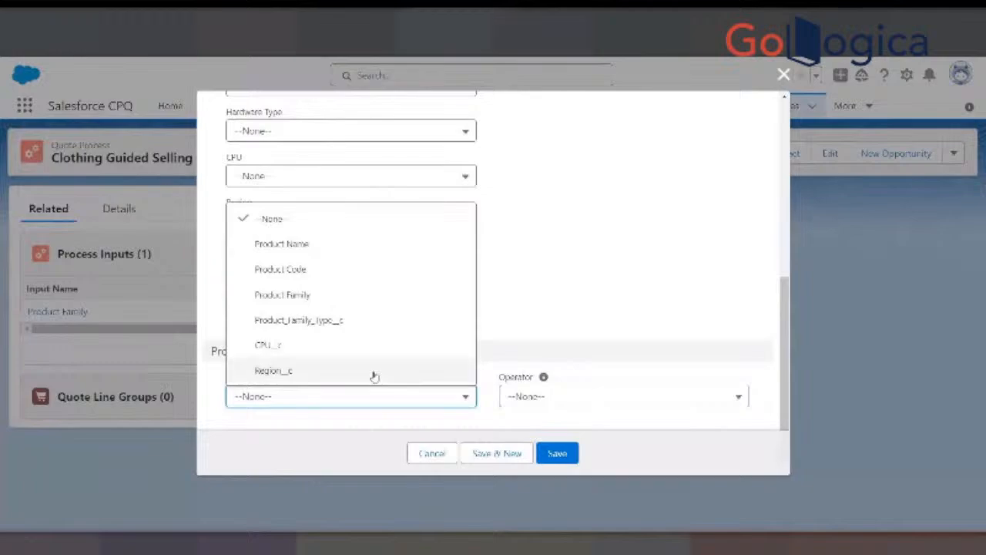
left_click(543, 242)
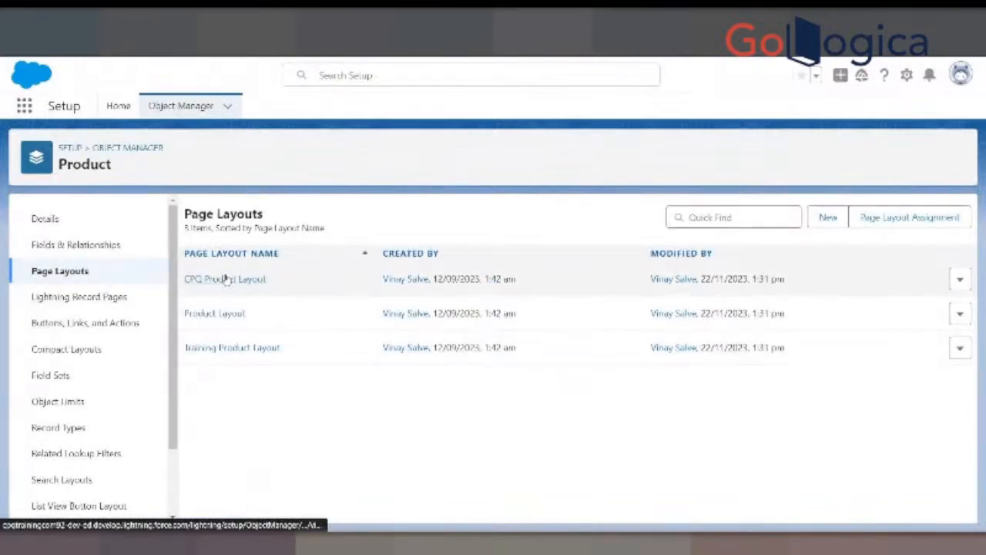
- Open the CPQ Product Layout from the Product page layouts, examine its fields and sections, and return to the layout list
left_click(227, 281)
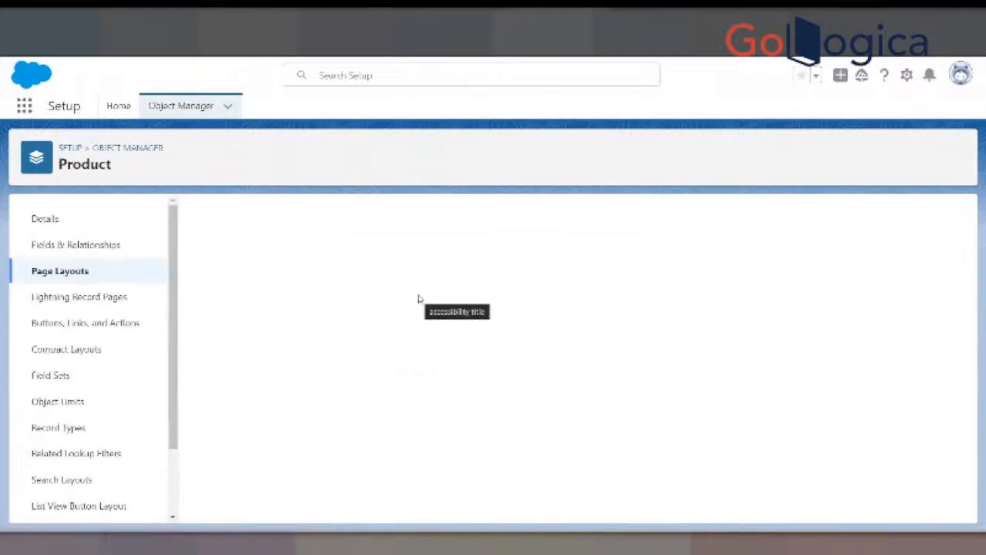
scroll(446, 347, "down", 5)
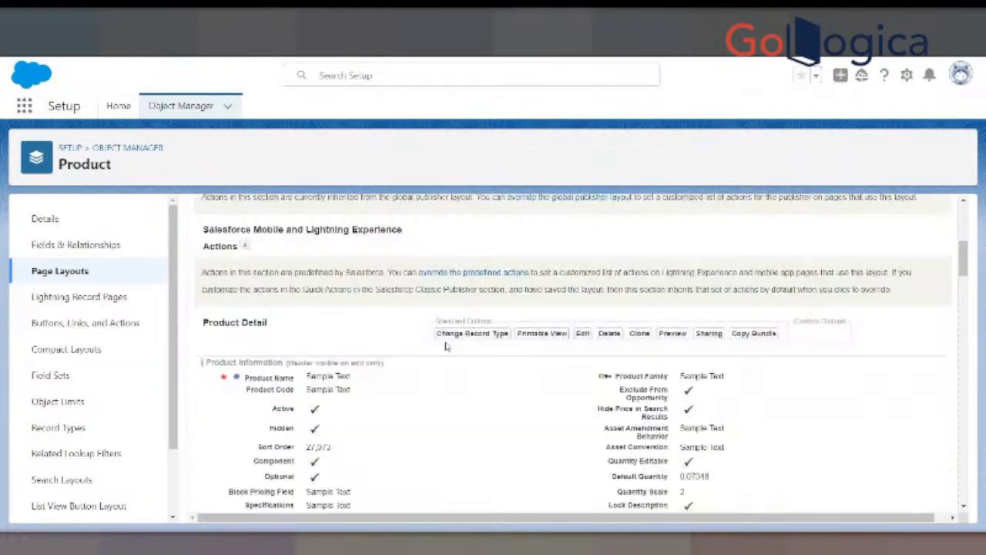
scroll(447, 345, "down", 5)
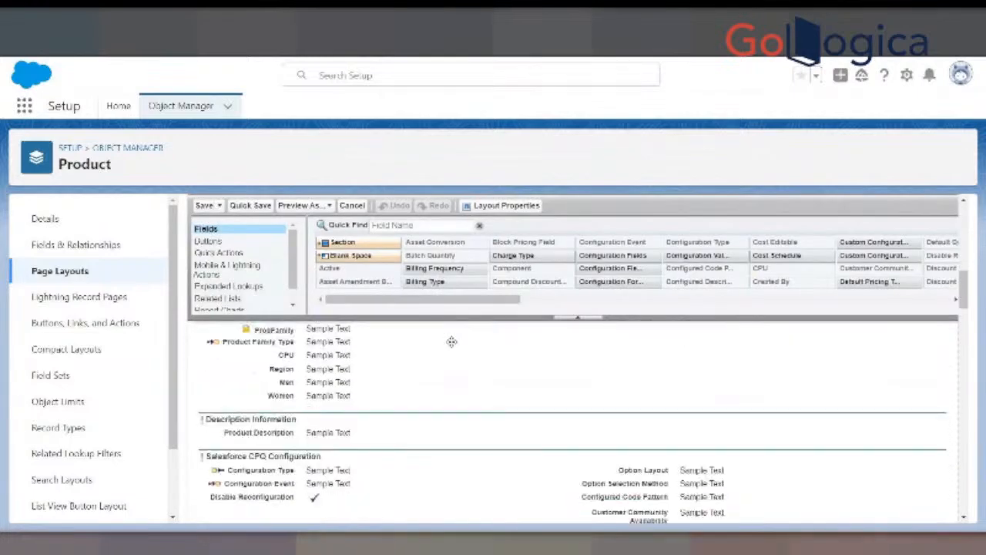
scroll(451, 342, "up", 1)
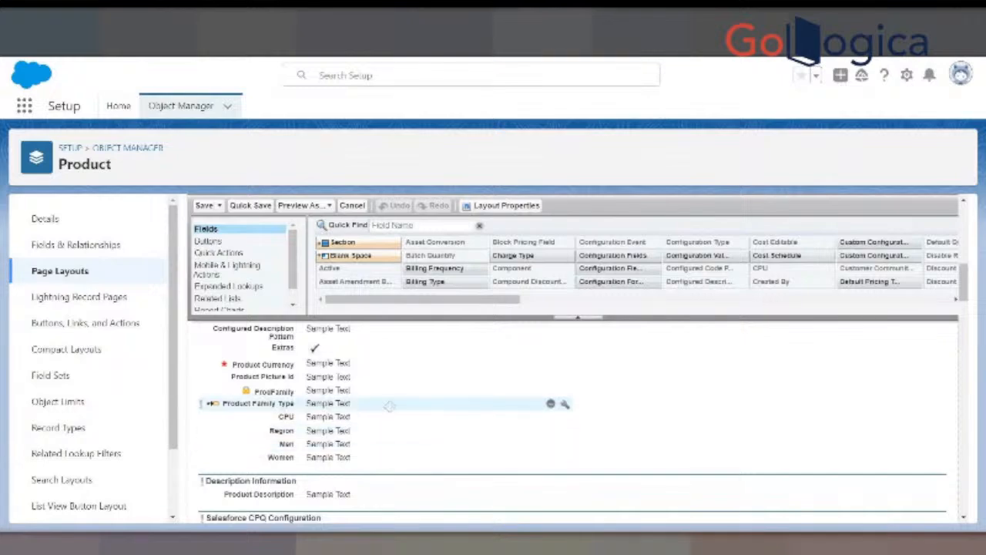
scroll(390, 406, "down", 5)
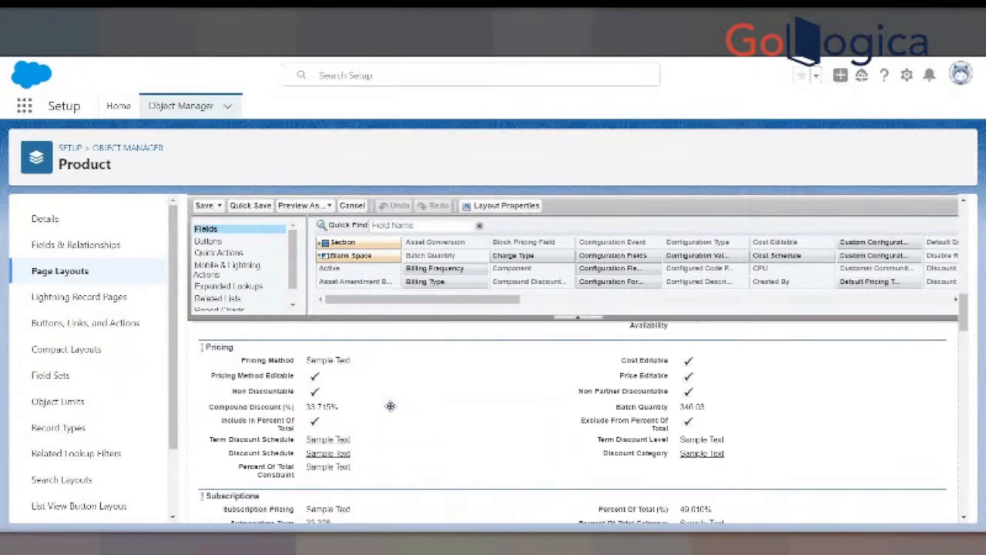
scroll(390, 406, "down", 3)
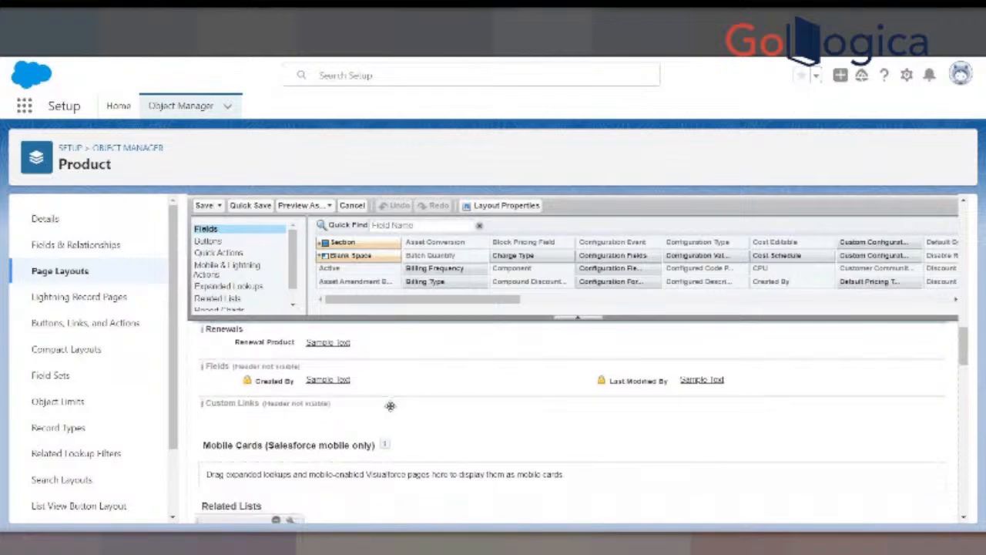
scroll(390, 406, "up", 3)
left_click(83, 273)
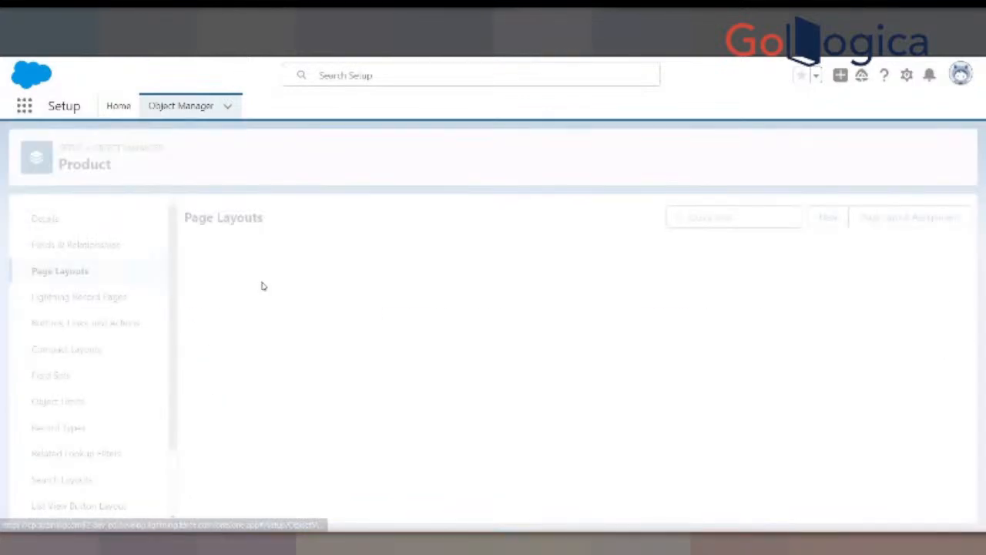
- Review the Product object's field sets
left_click(64, 377)
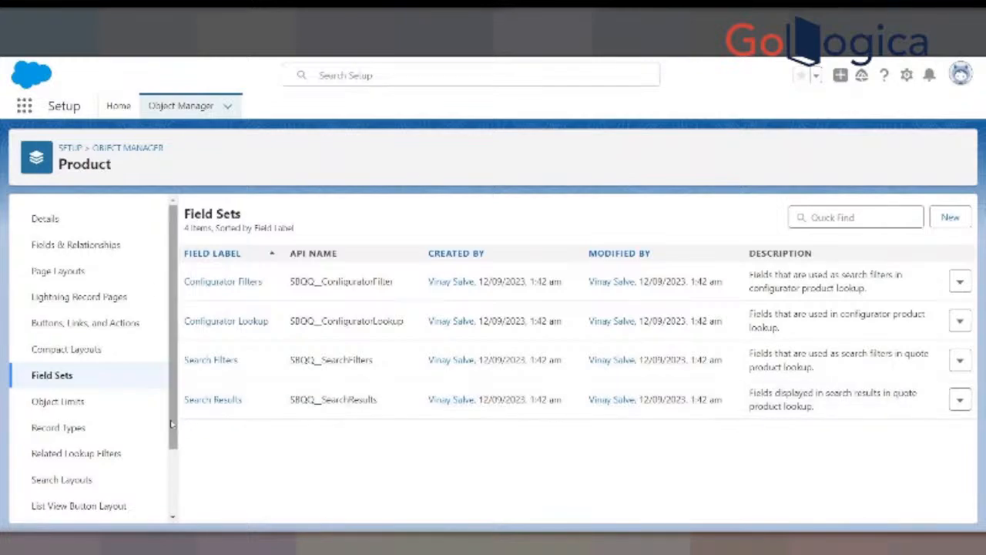
scroll(115, 370, "down", 2)
scroll(92, 308, "up", 2)
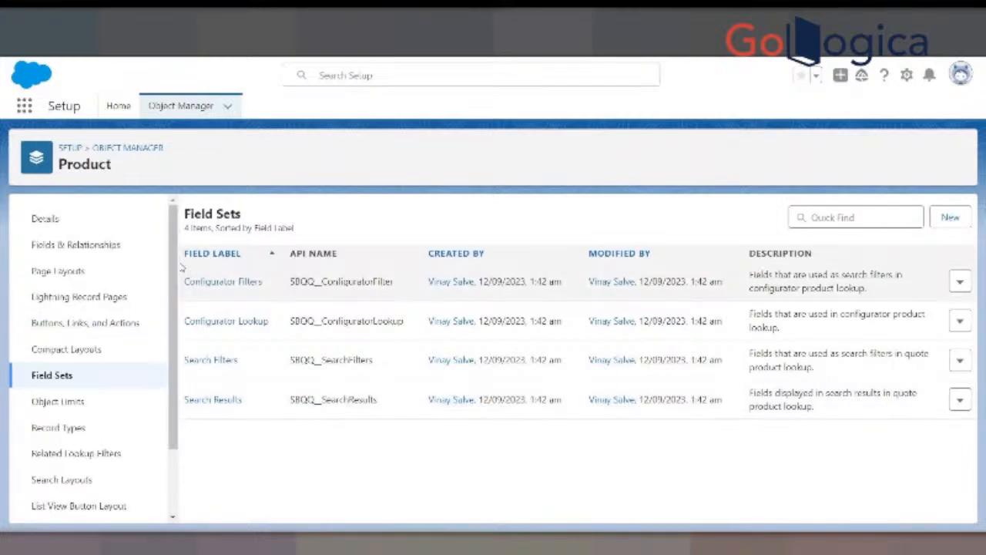
- Return to the Product object's fields, search them for "field", and clear the search
left_click(86, 246)
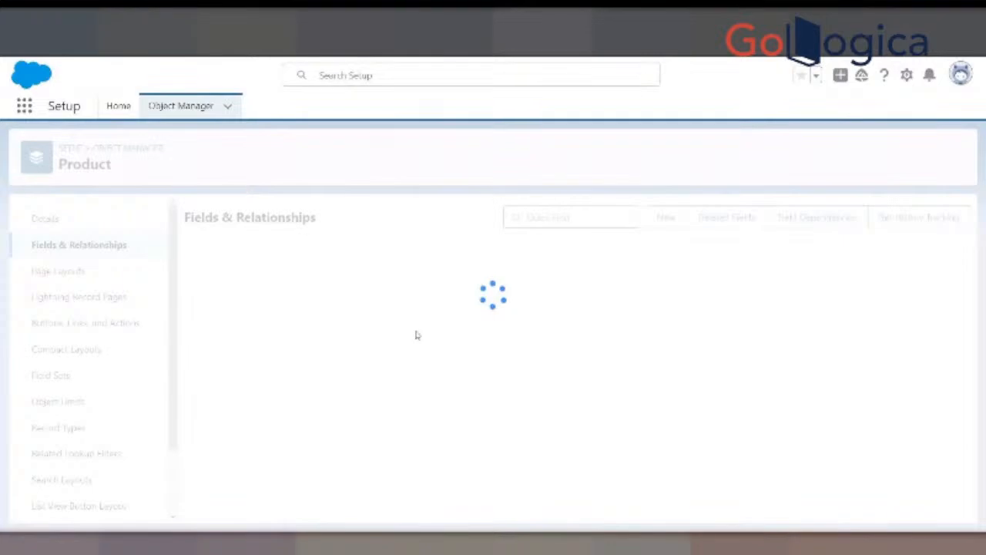
scroll(413, 350, "down", 3)
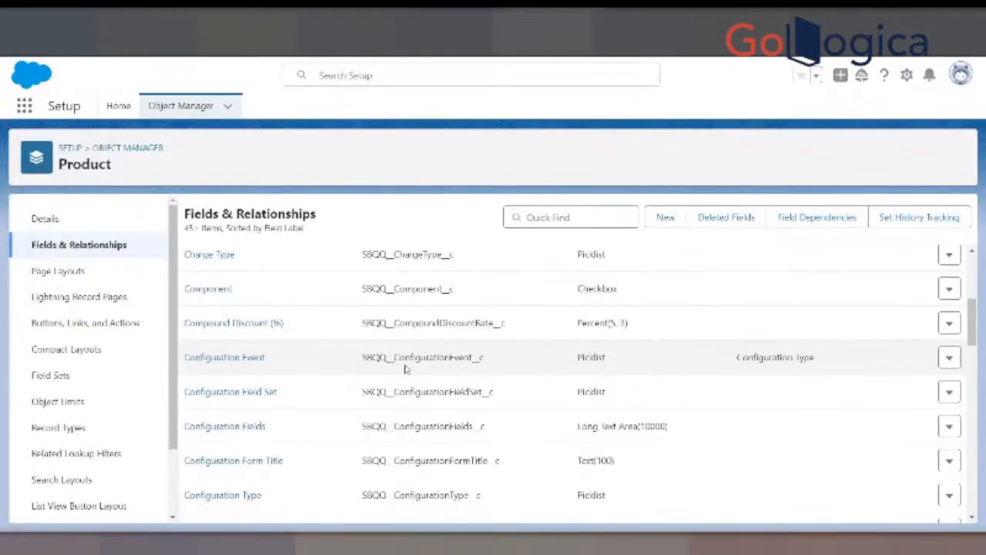
scroll(517, 267, "up", 1)
left_click(524, 217)
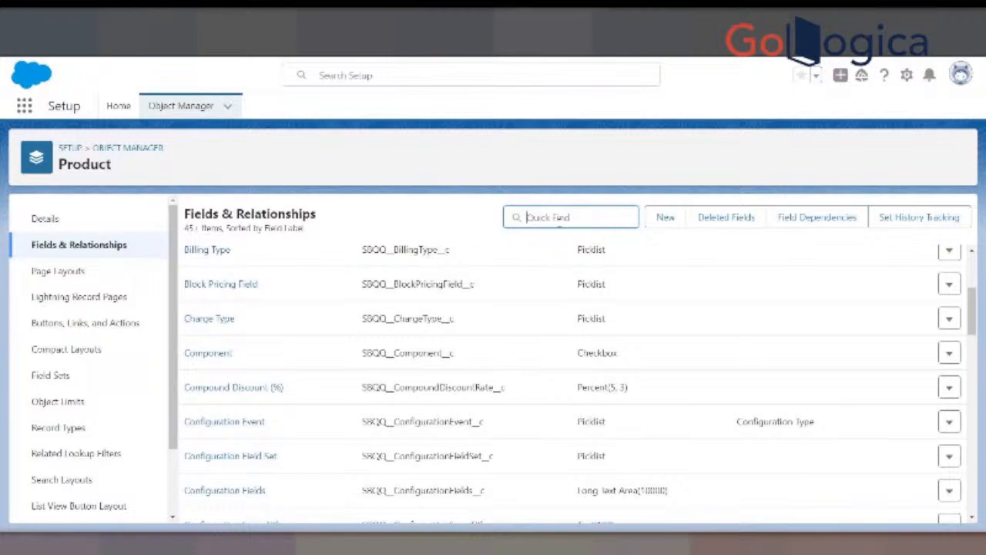
type("p")
key("BackSpace")
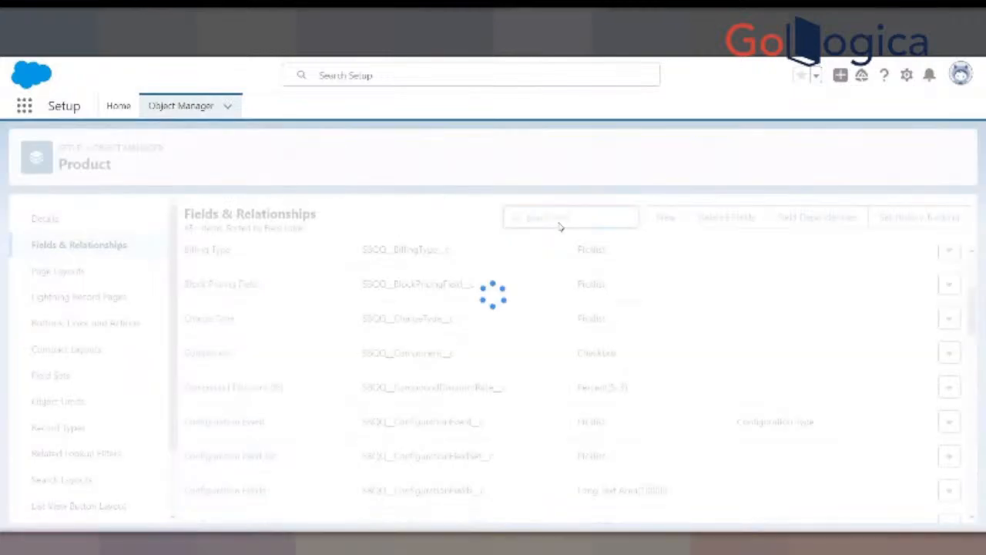
type("lfield")
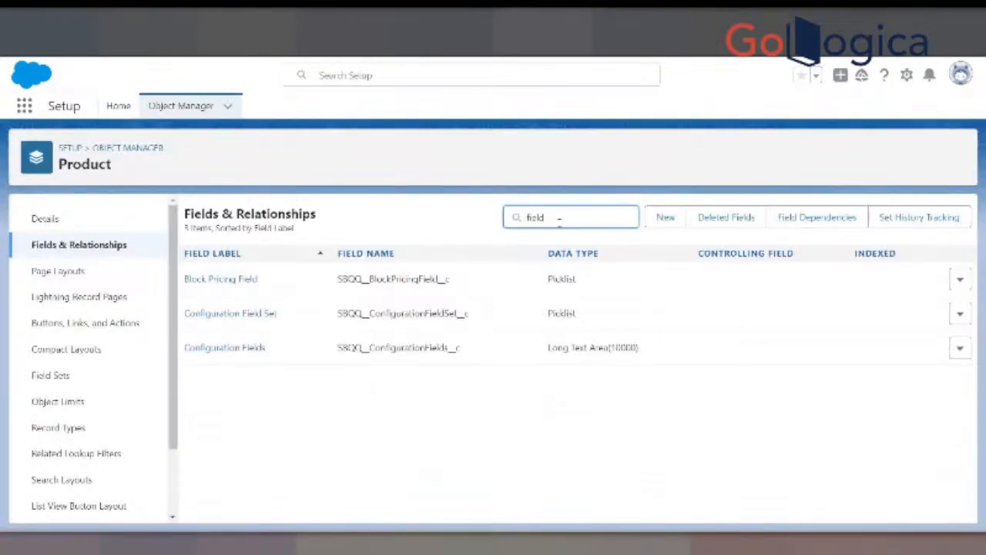
key("BackSpace")
key("BackSpace")
key("BackSpace")
key("BackSpace")
key("BackSpace")
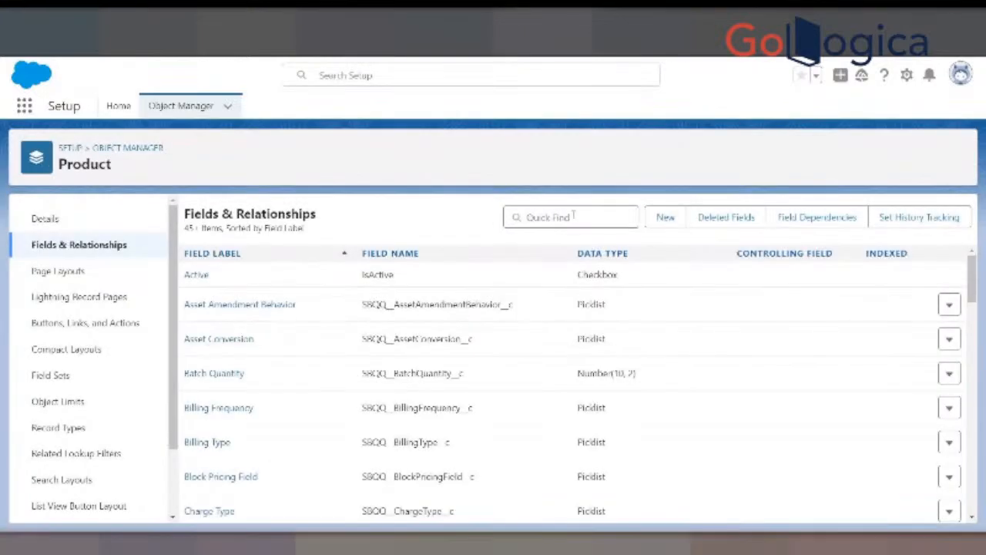
- Search the Product object's fields for "product", review the Product Family Type field's details and picklist values, and return to the field list
left_click(609, 216)
type("product")
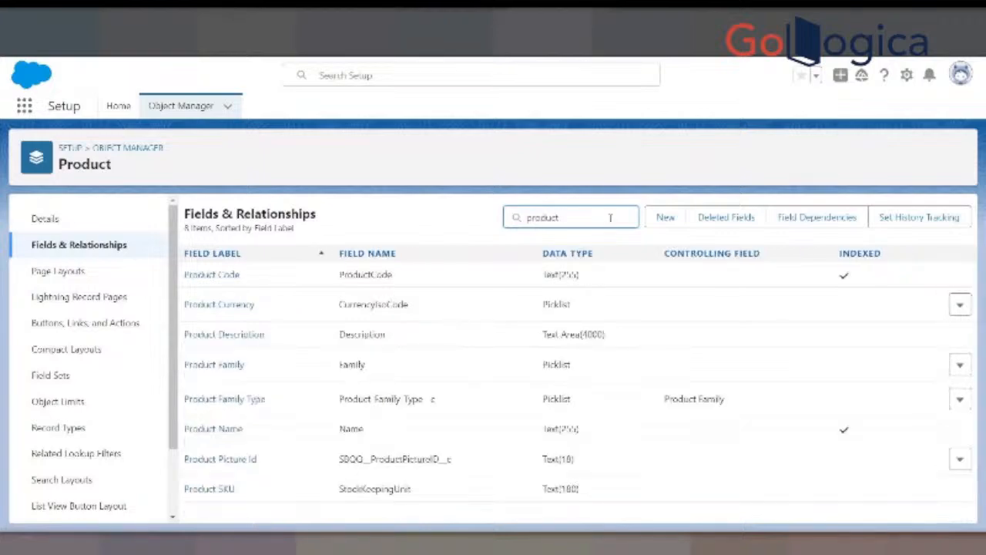
left_click(229, 400)
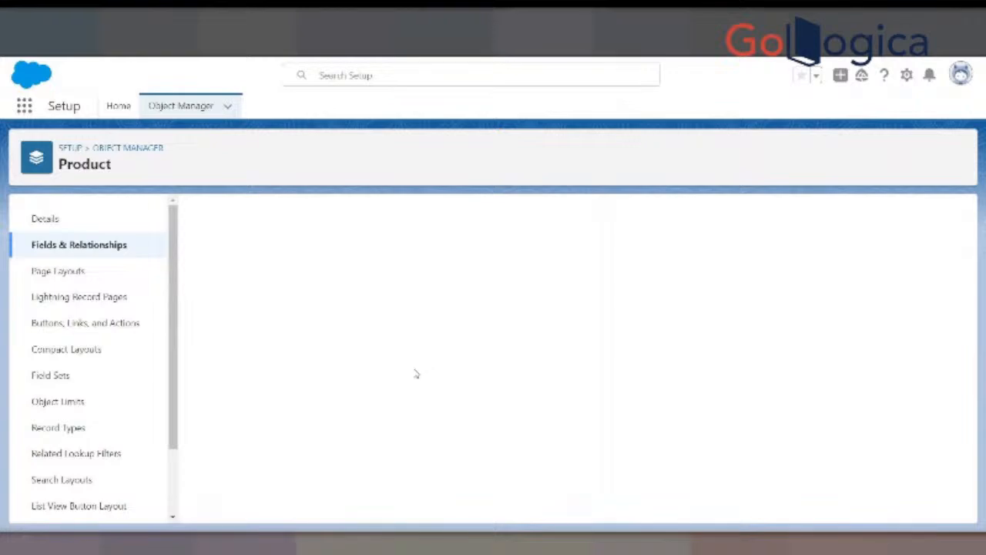
scroll(404, 385, "down", 15)
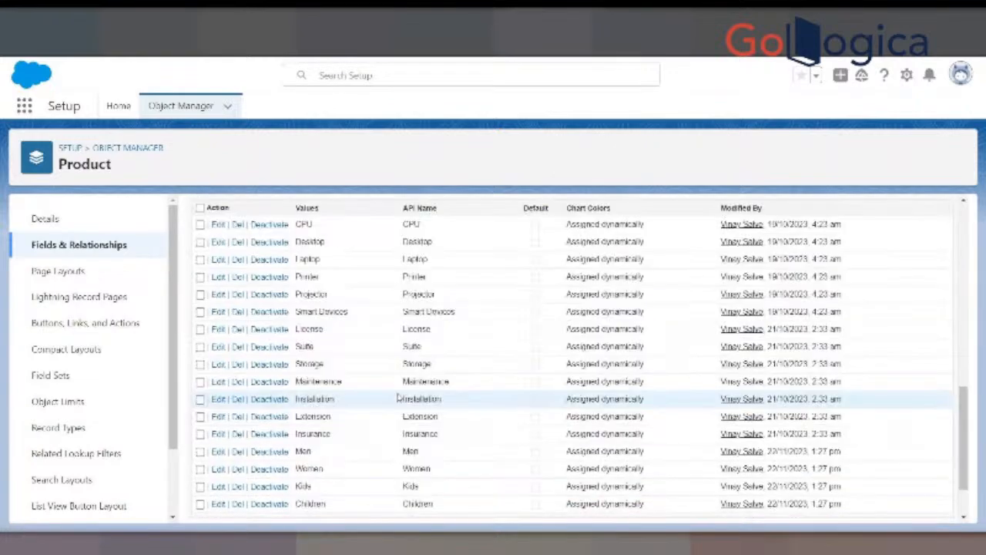
scroll(399, 398, "up", 15)
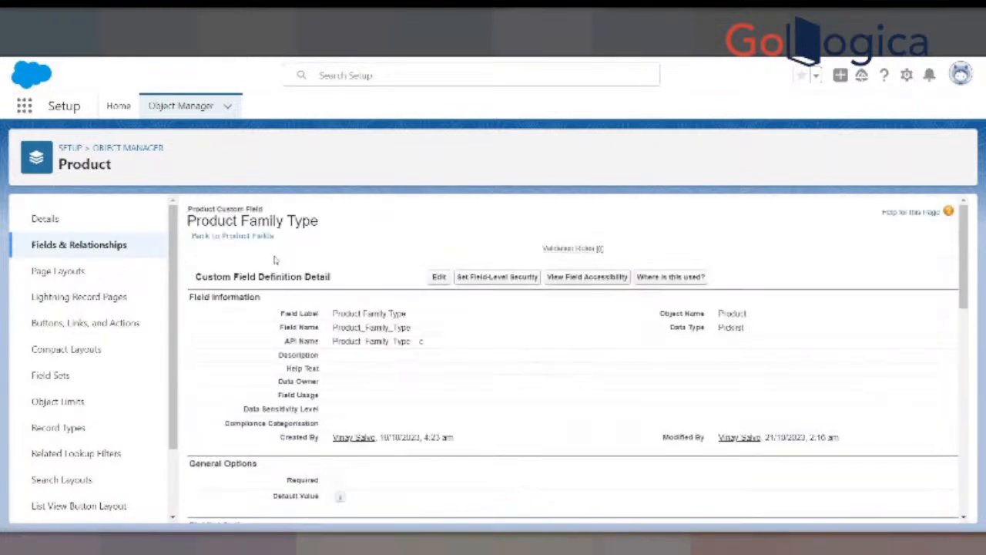
left_click(252, 237)
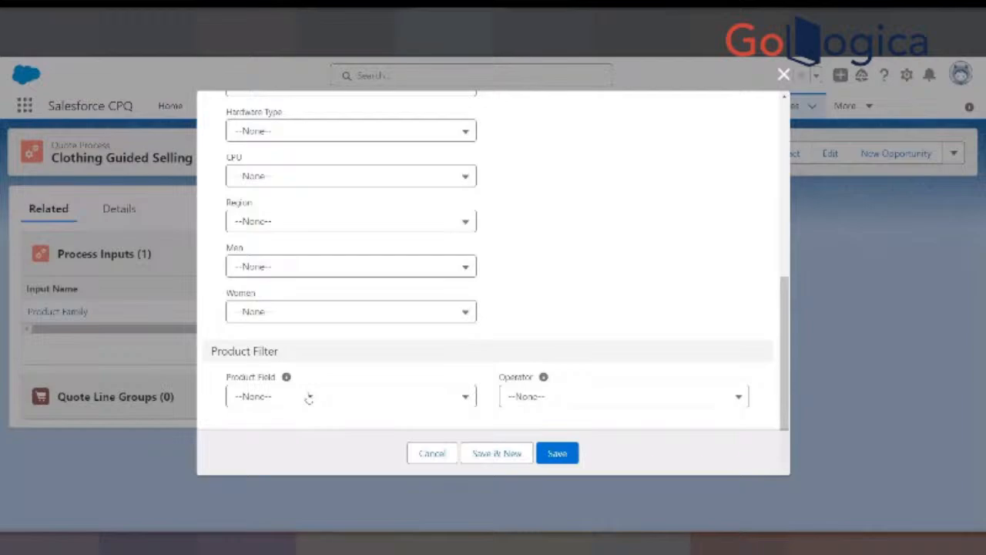
- Check the Product Field help text and options in the Men Clothing process input form, and recheck its Input Field selection
mouse_move(286, 378)
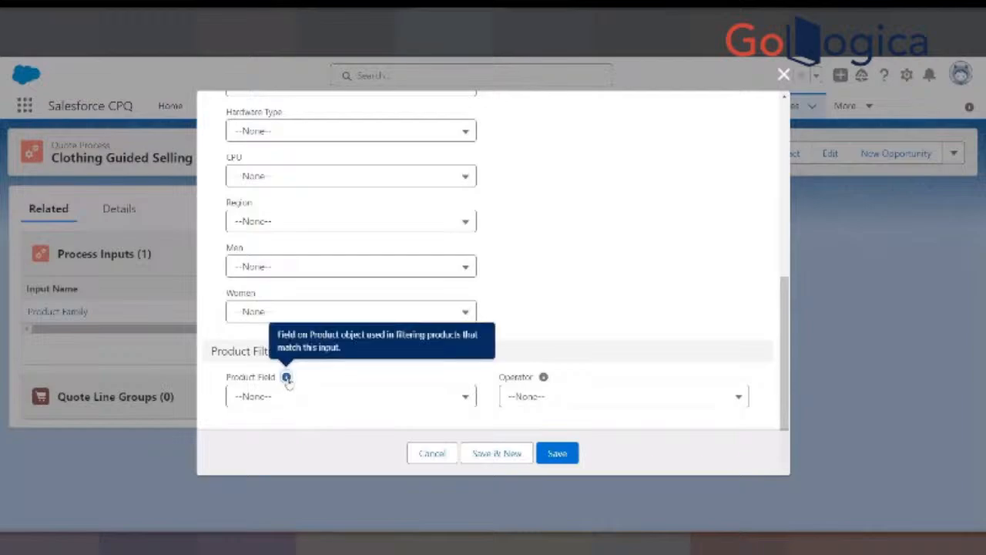
left_click(289, 398)
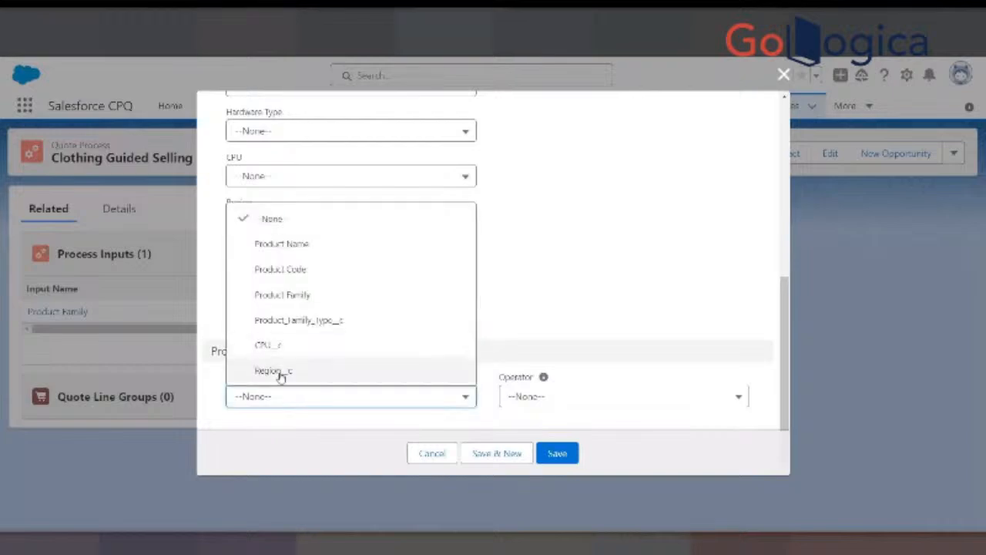
left_click(545, 261)
scroll(551, 270, "up", 10)
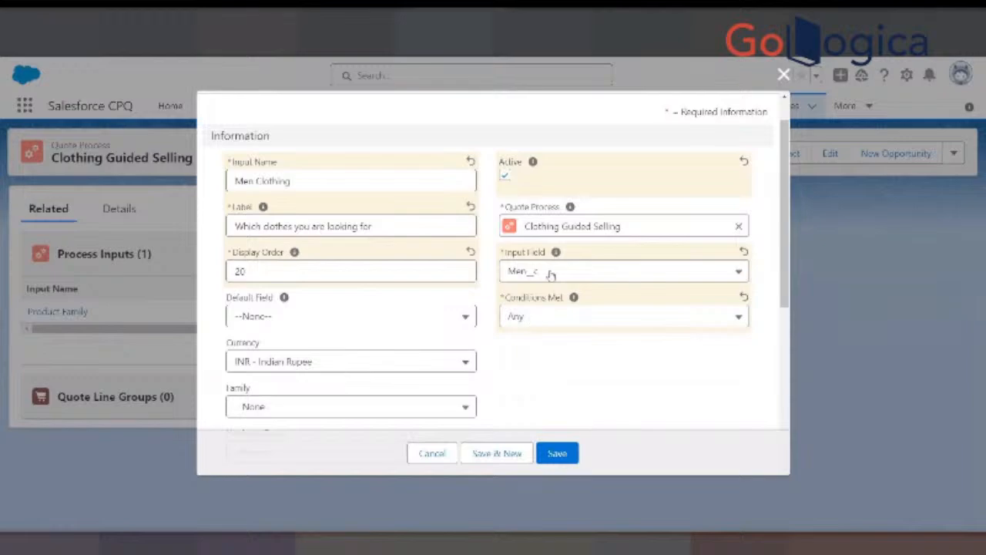
left_click(550, 273)
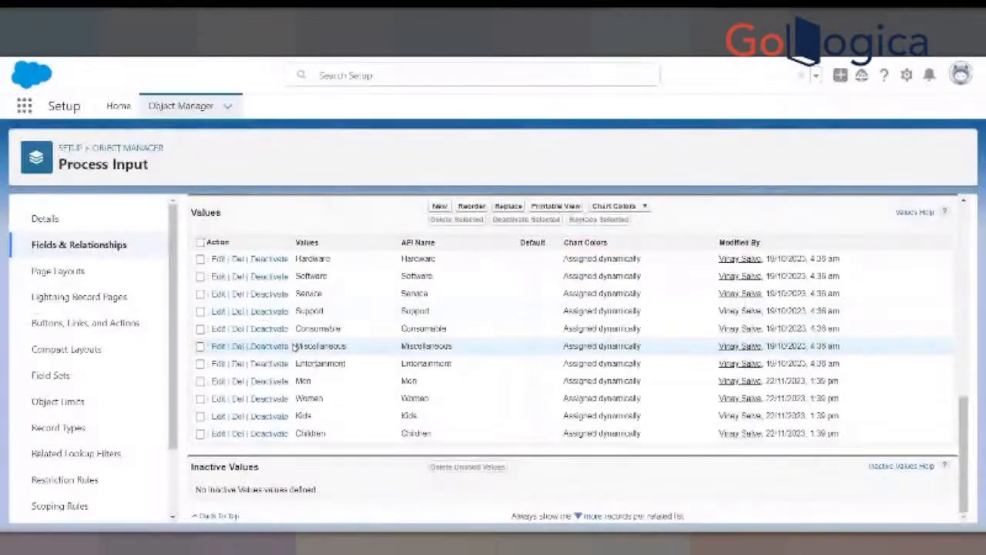
- Review the definition and picklist values of the Process Input object's Family field
scroll(336, 311, "up", 10)
scroll(336, 311, "down", 2)
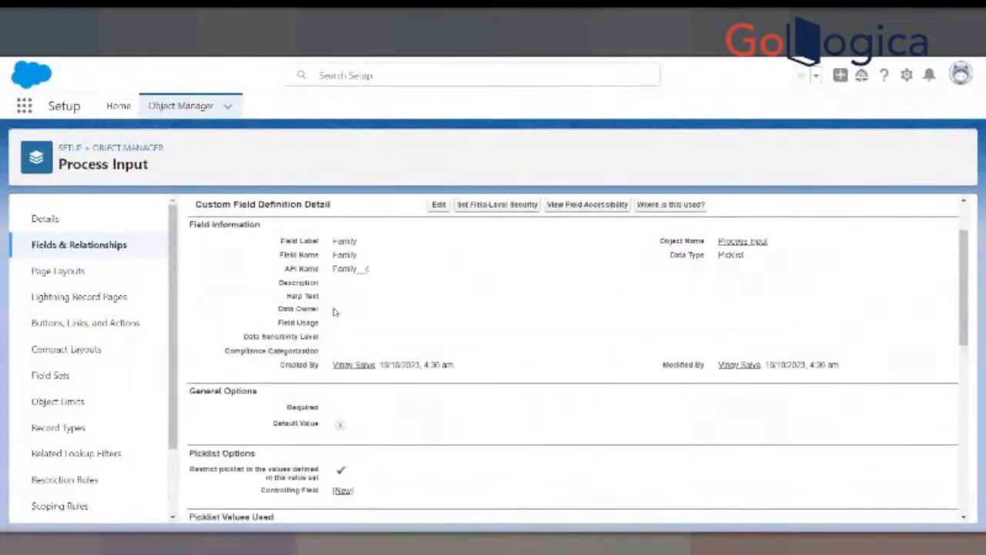
scroll(335, 312, "up", 2)
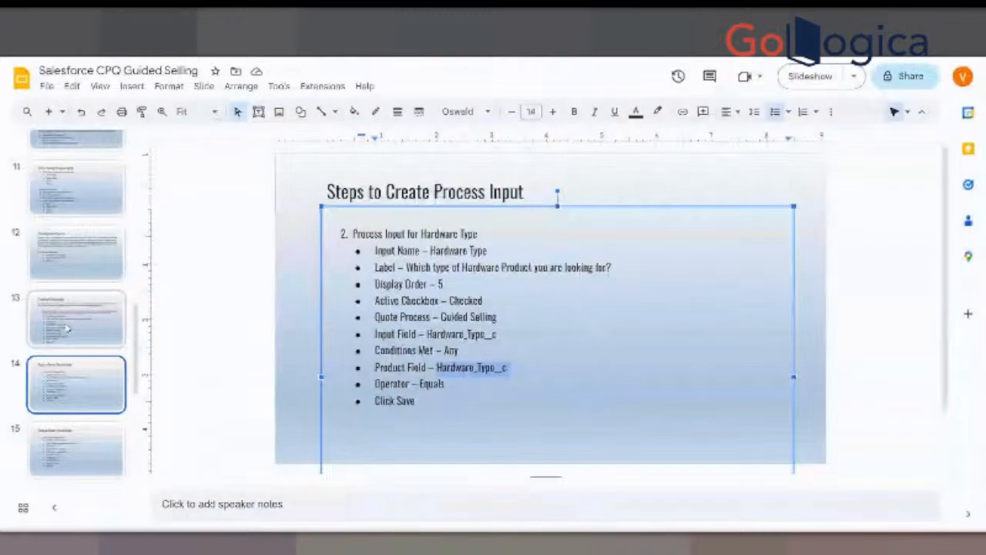
- Switch to the Salesforce CPQ Guided Selling presentation in Google Slides and review slides 9 to 13 on fields, picklist values and process inputs
left_click(67, 327)
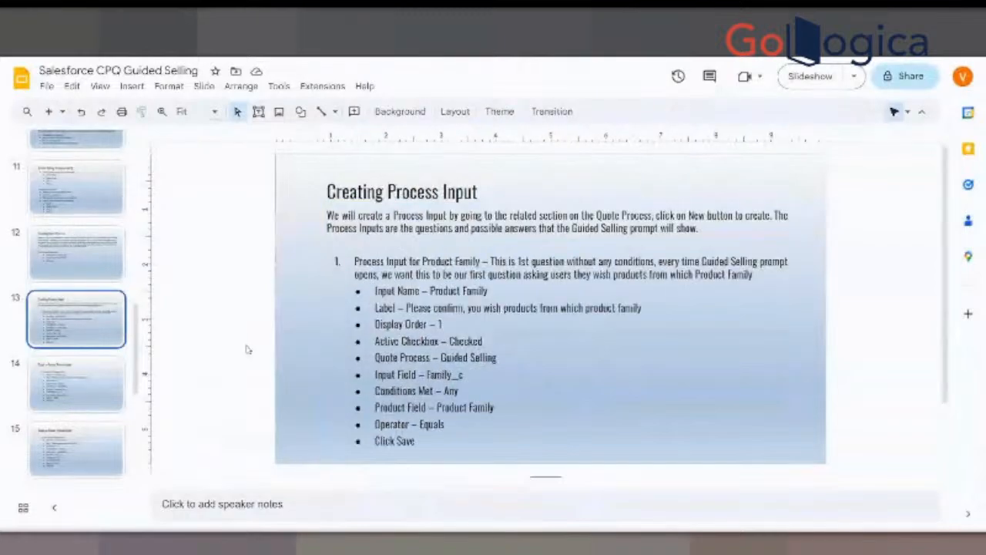
left_click(85, 262)
scroll(46, 370, "up", 3)
left_click(45, 383)
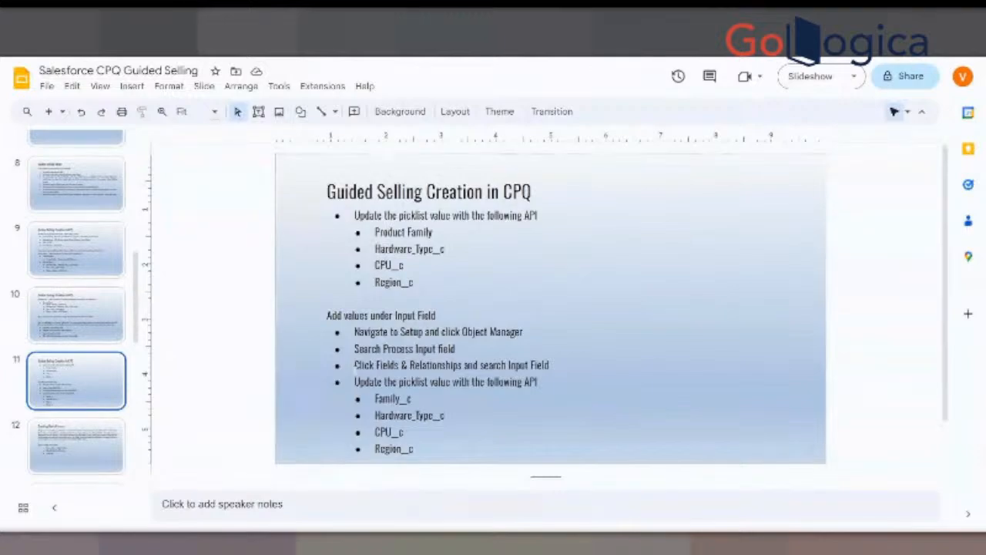
key("Up")
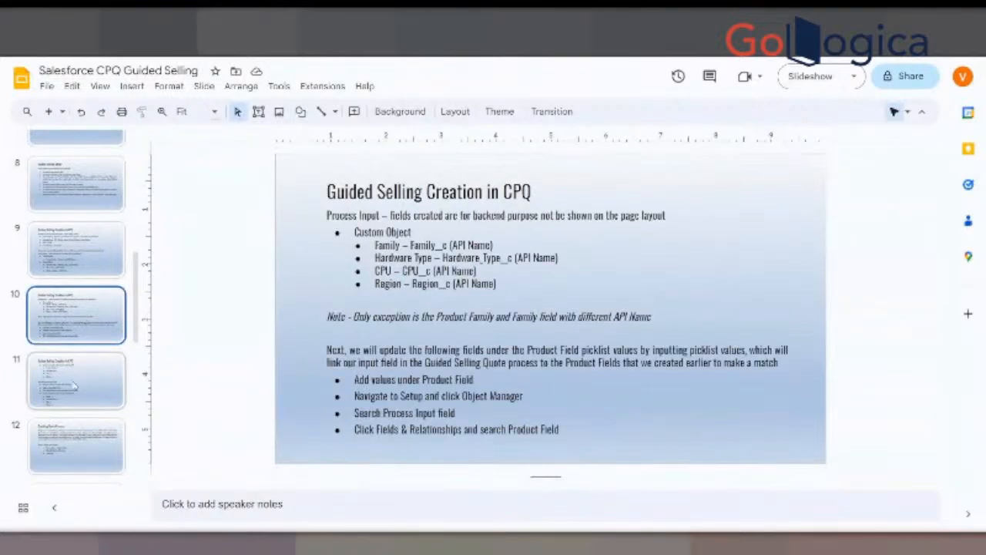
key("Up")
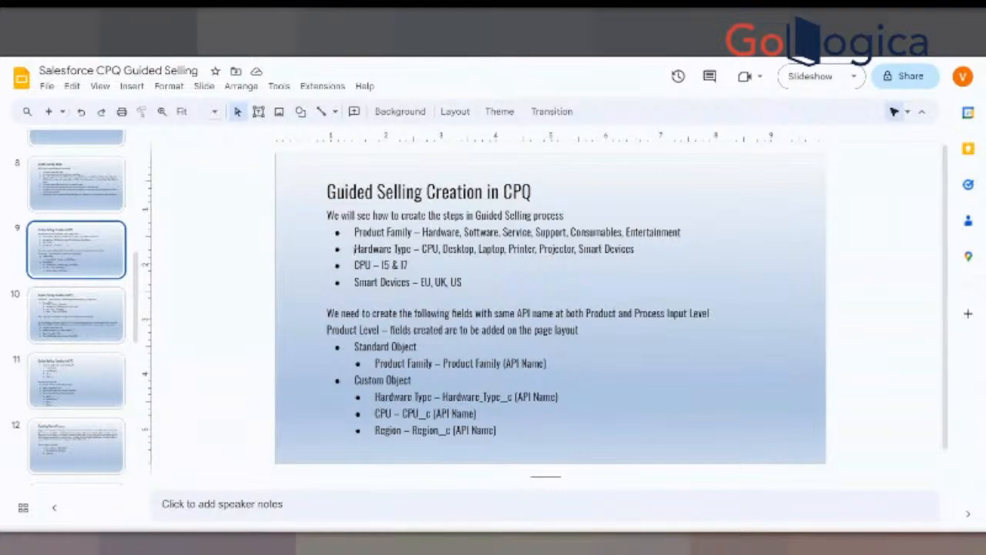
left_click(44, 395)
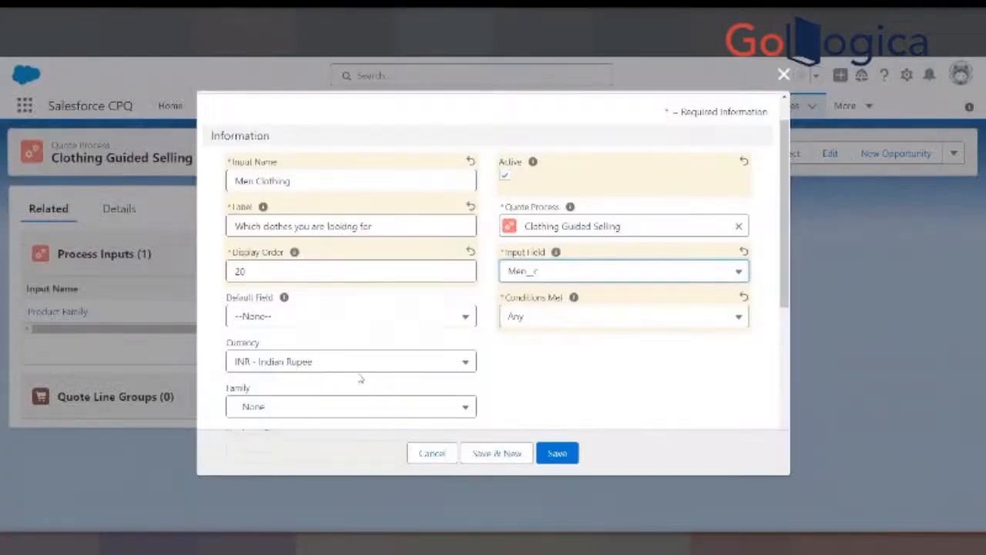
- In the Men Clothing process input form, set Product Field to Product_Family_Type__c and Operator to equals, and save it
scroll(361, 378, "down", 5)
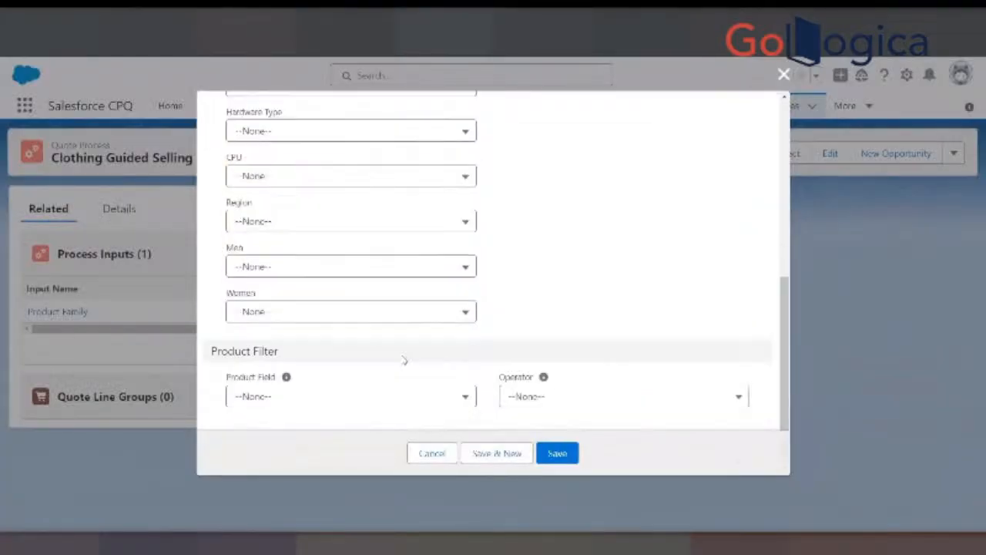
left_click(375, 394)
left_click(286, 319)
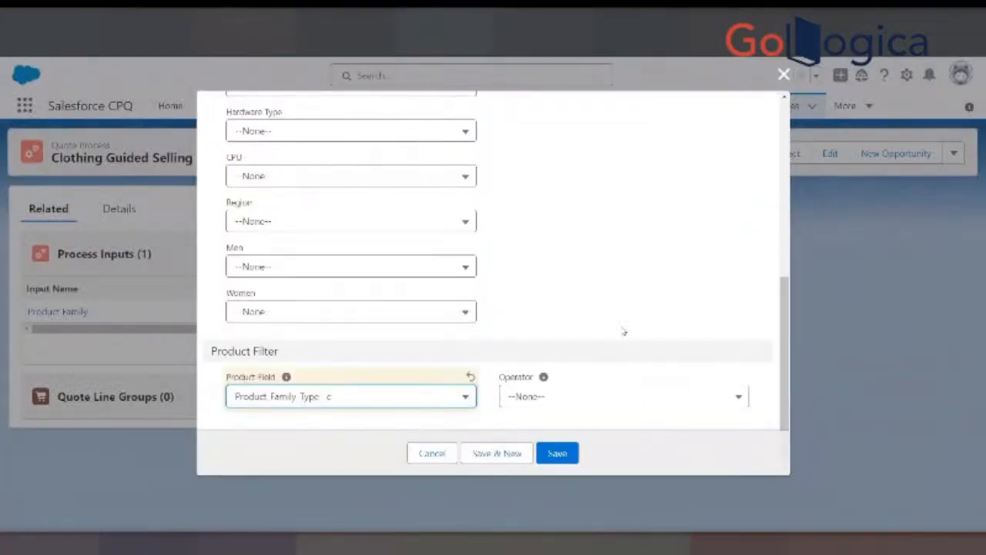
left_click(568, 399)
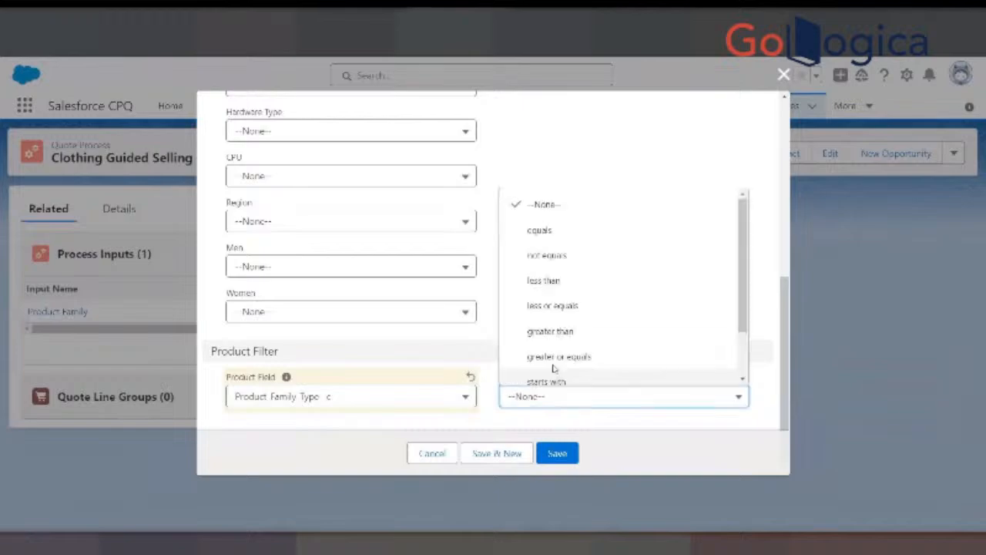
left_click(552, 231)
left_click(557, 453)
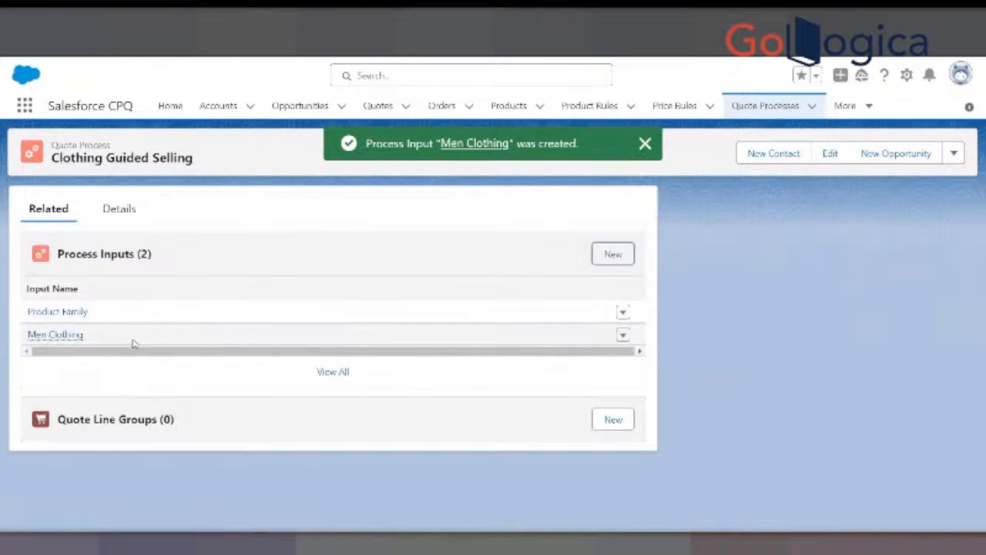
- Open the Product Family process input for editing, check its product filter and Product Field options, and leave the form without changes
mouse_move(78, 312)
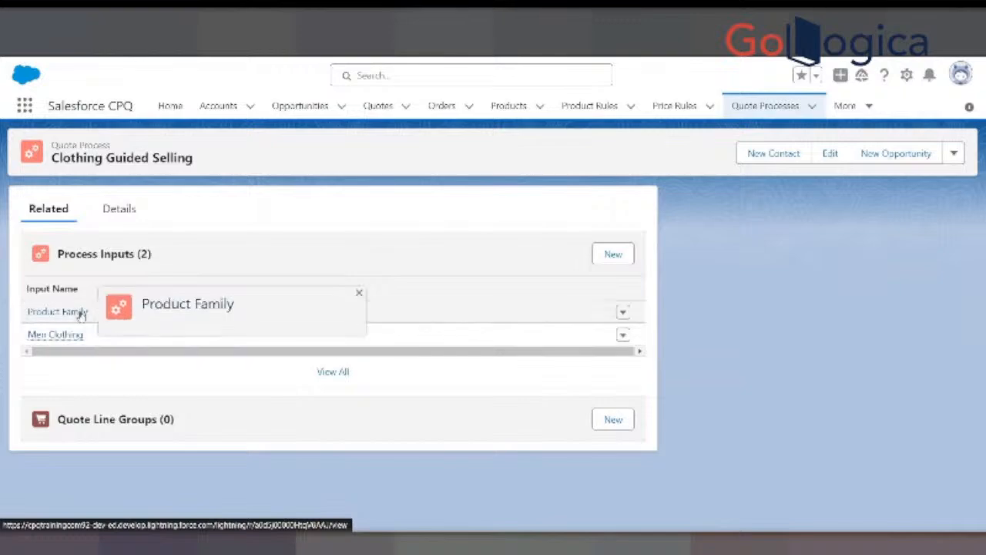
right_click(81, 313)
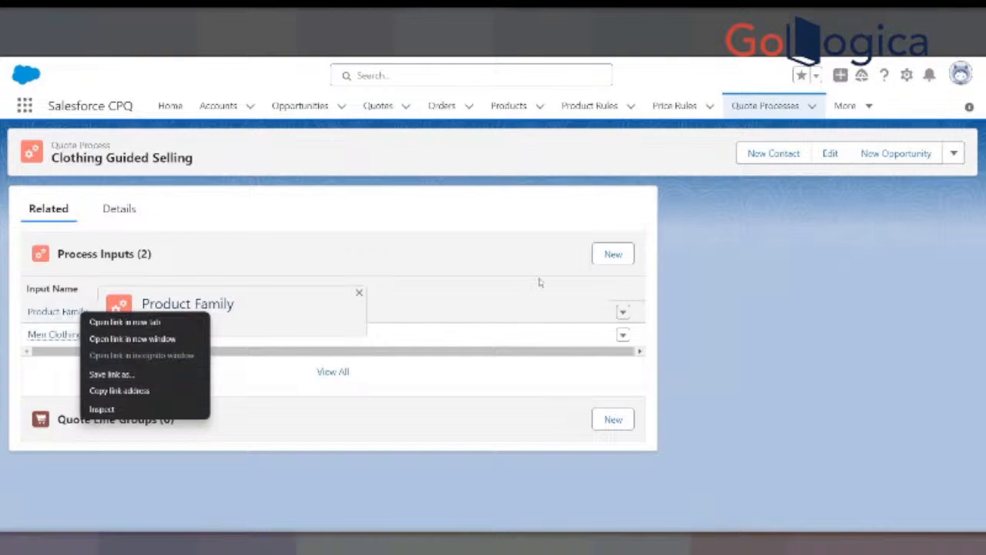
left_click(623, 311)
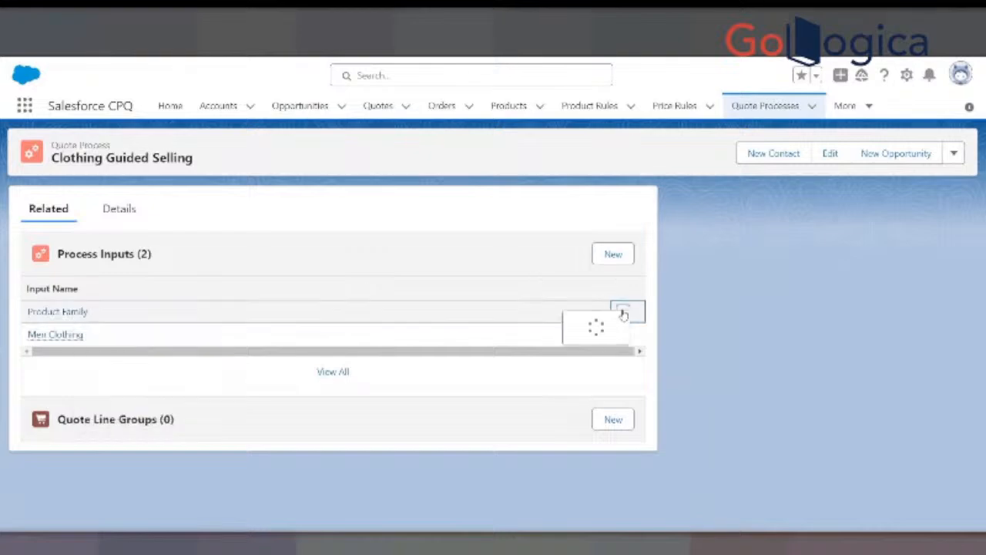
left_click(595, 302)
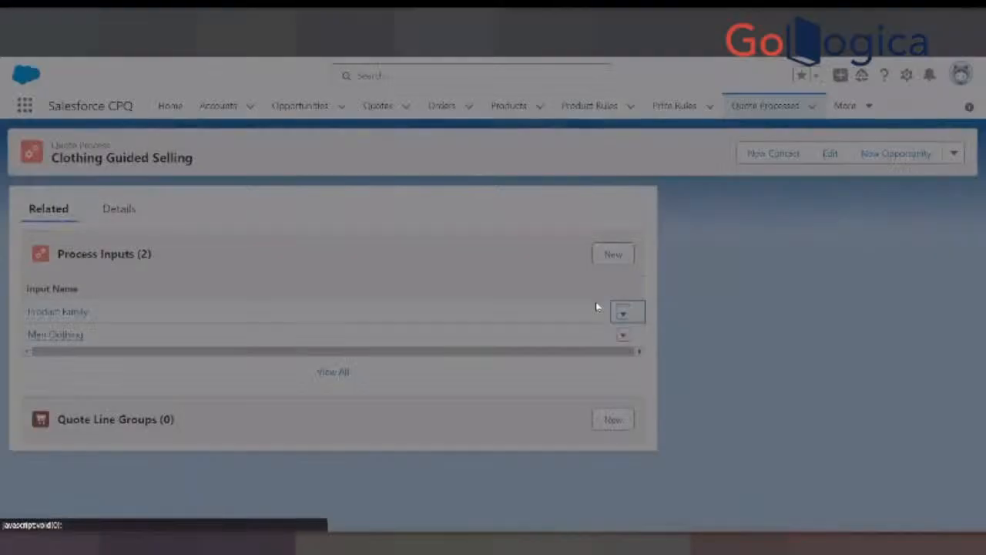
scroll(363, 366, "down", 5)
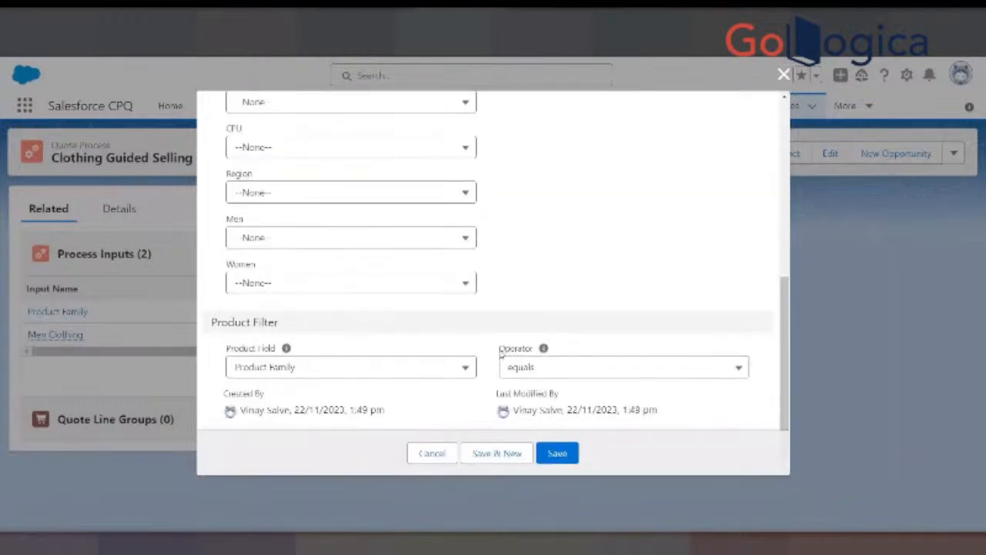
left_click(404, 369)
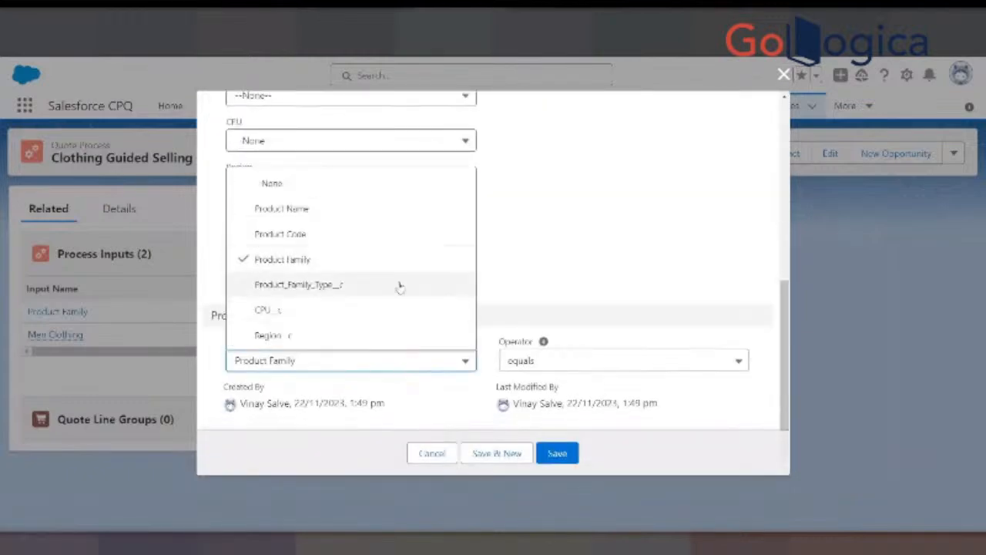
left_click(538, 242)
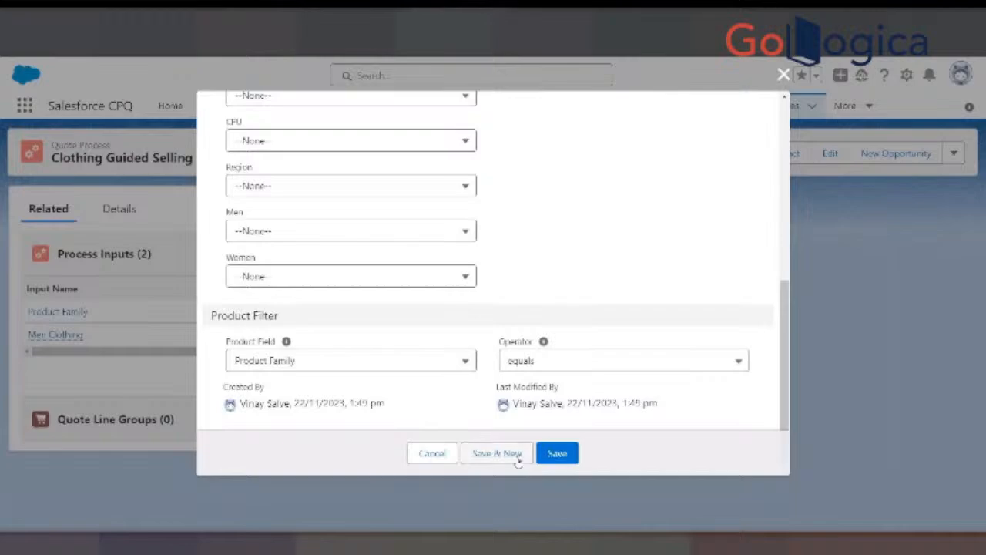
left_click(455, 459)
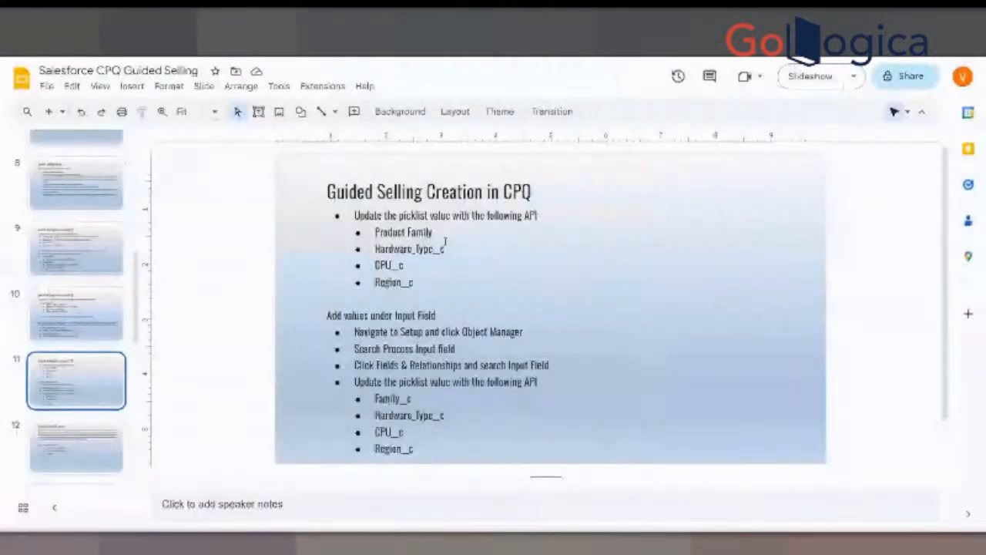
- Review the Product Field and Input Field picklist API values on slide 11, highlighting Product Family and Hardware_Type__c
left_click(438, 298)
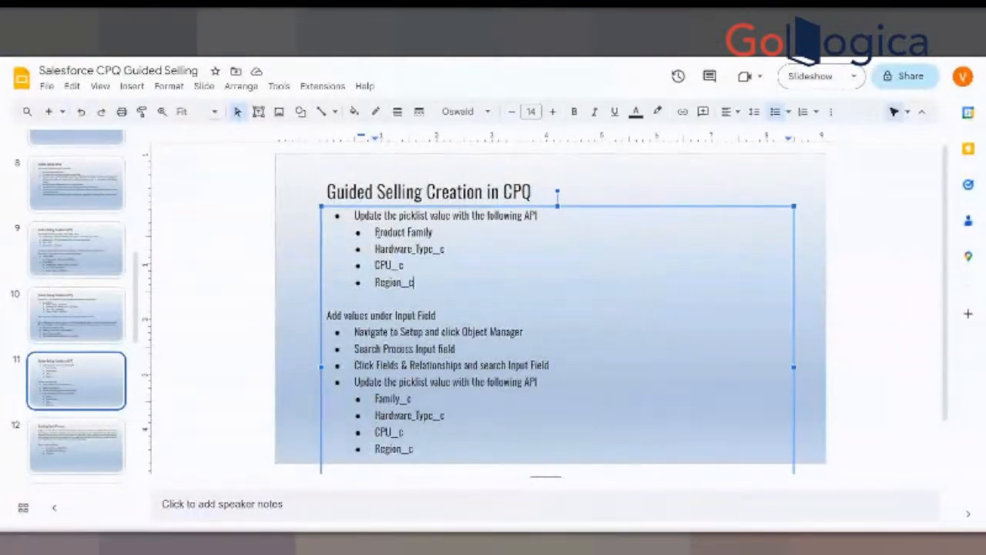
left_click_drag(374, 232, 437, 232)
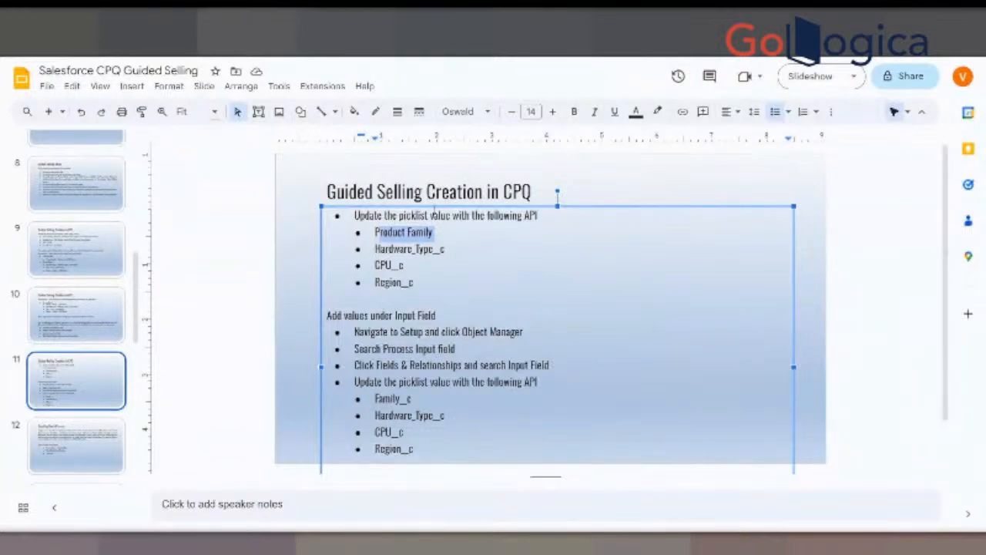
left_click_drag(375, 249, 447, 249)
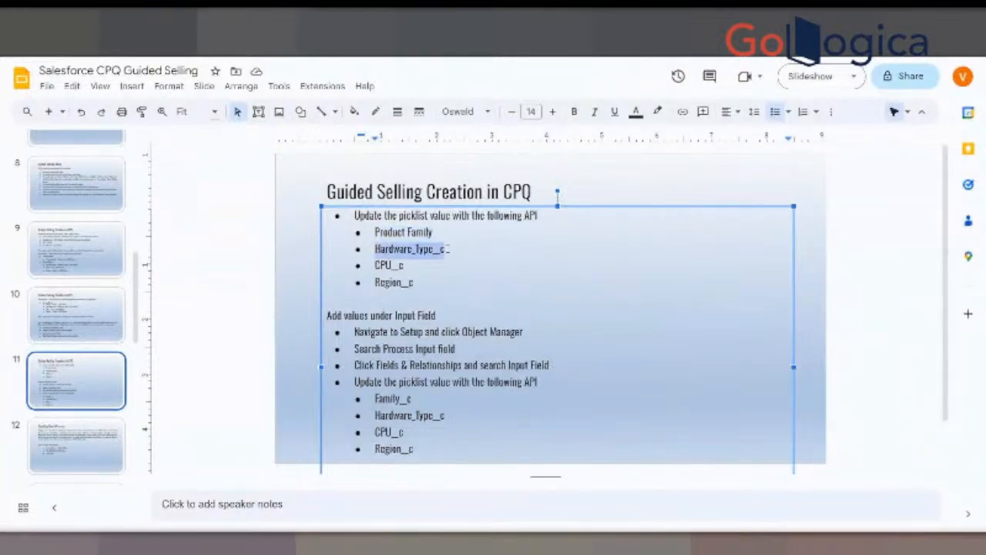
left_click(455, 406)
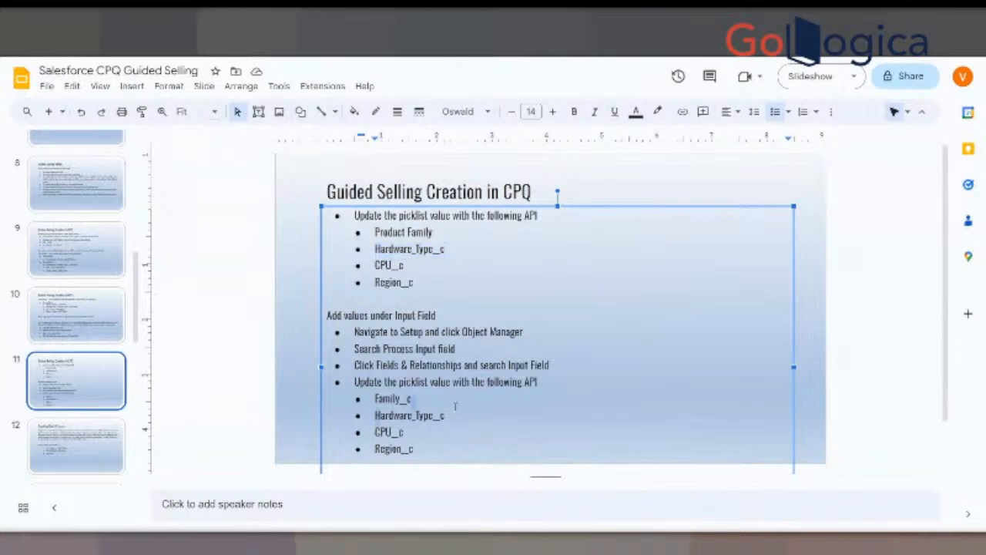
key("shift+Down")
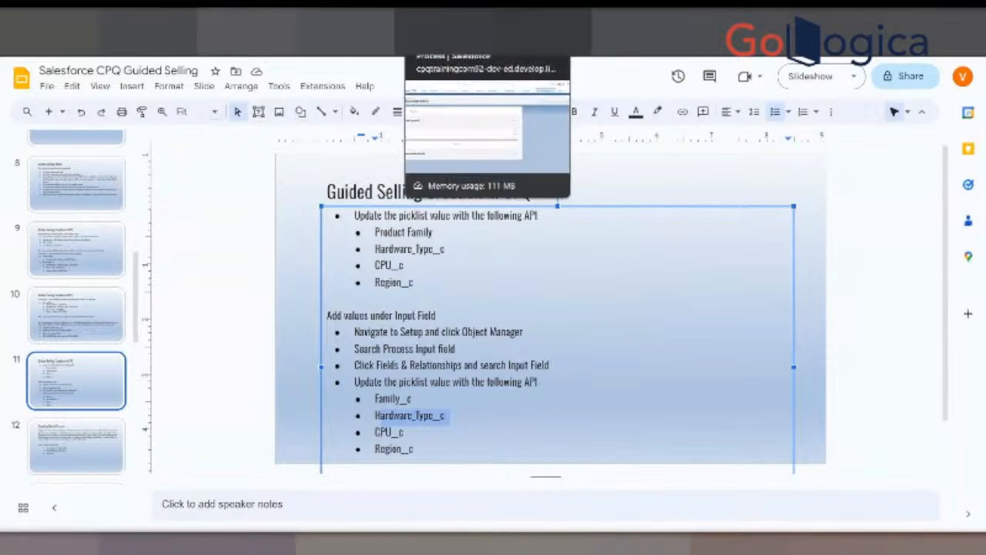
- Switch back to the Clothing Guided Selling quote process in Salesforce and start an active process input named Women Clothing
left_click(455, 28)
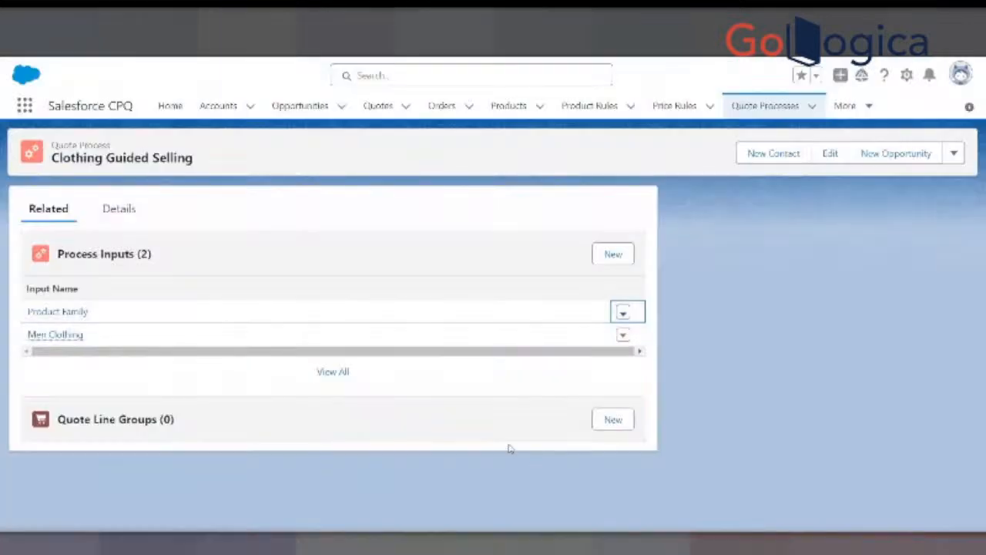
left_click(614, 254)
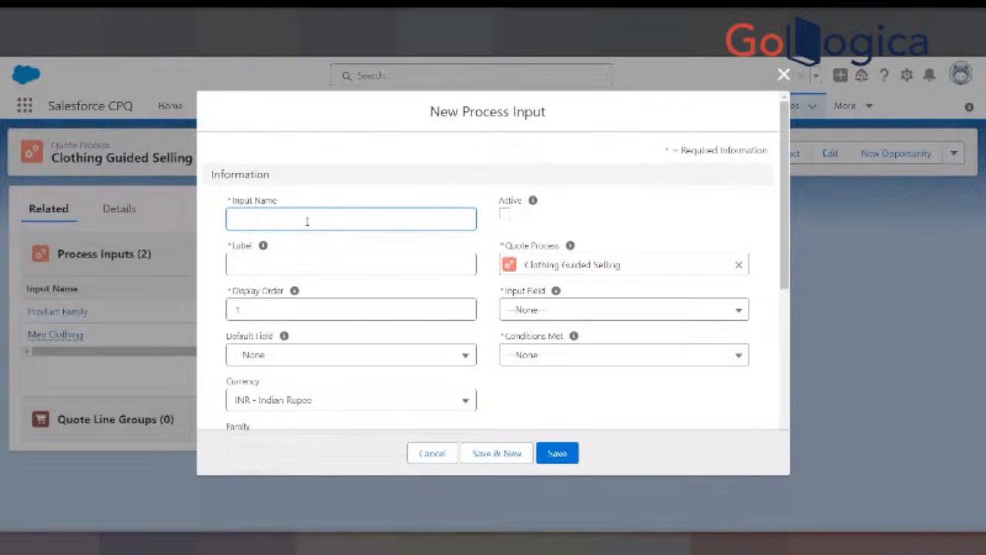
type("Wom")
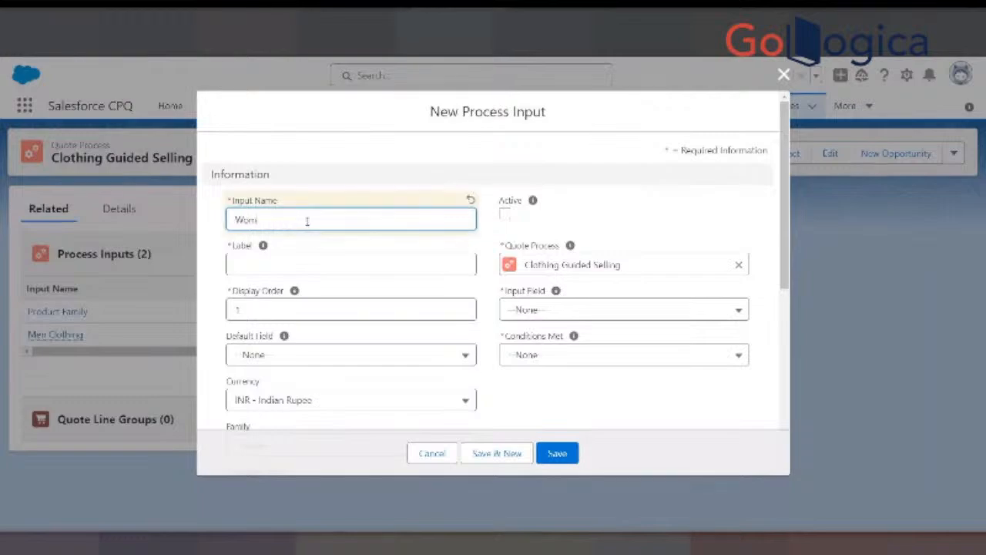
type("en Clothing")
left_click(505, 216)
- Label the process input "What type of clothes you are looking for?" and set its display order to 30
left_click(358, 264)
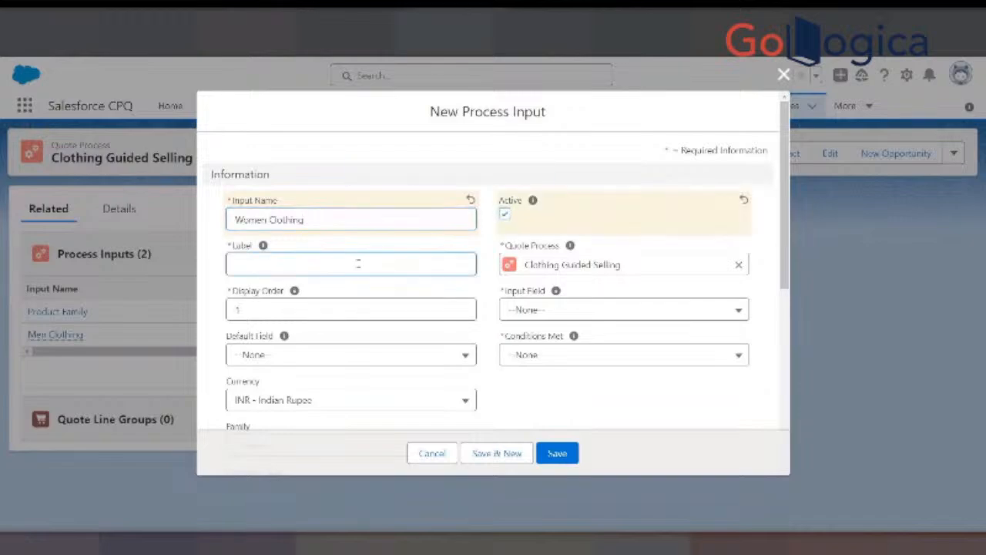
type("What ")
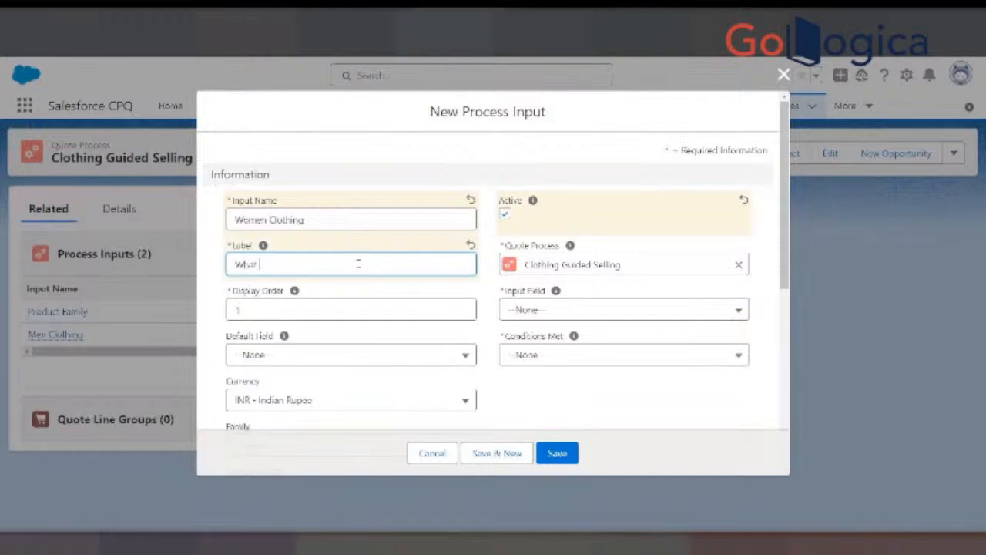
type("type of clothes you are looking")
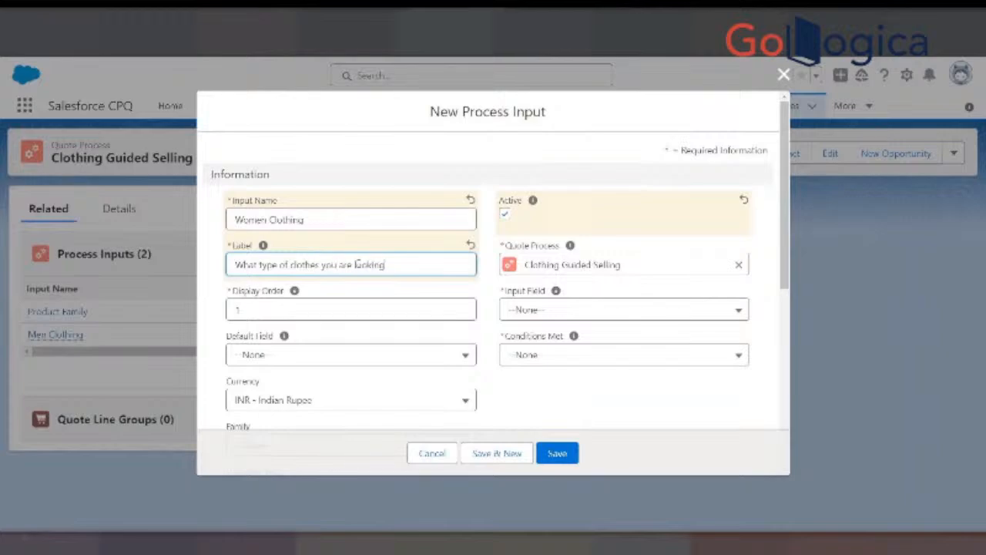
type(" for?")
left_click(305, 312)
type("30")
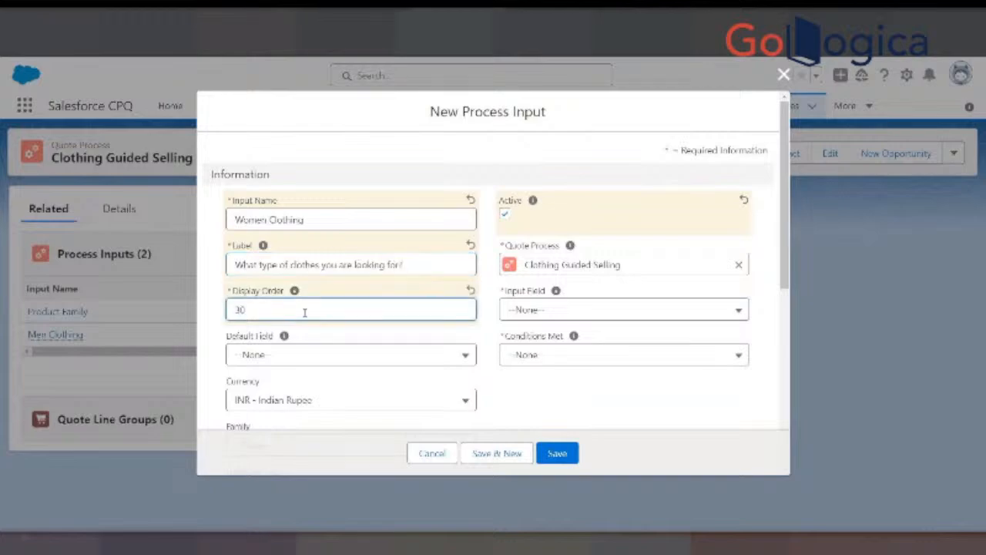
- Set Input Field to Women__c, with Product Field Product_Family_Type__c and Operator equals, and try to save the process input
left_click(549, 310)
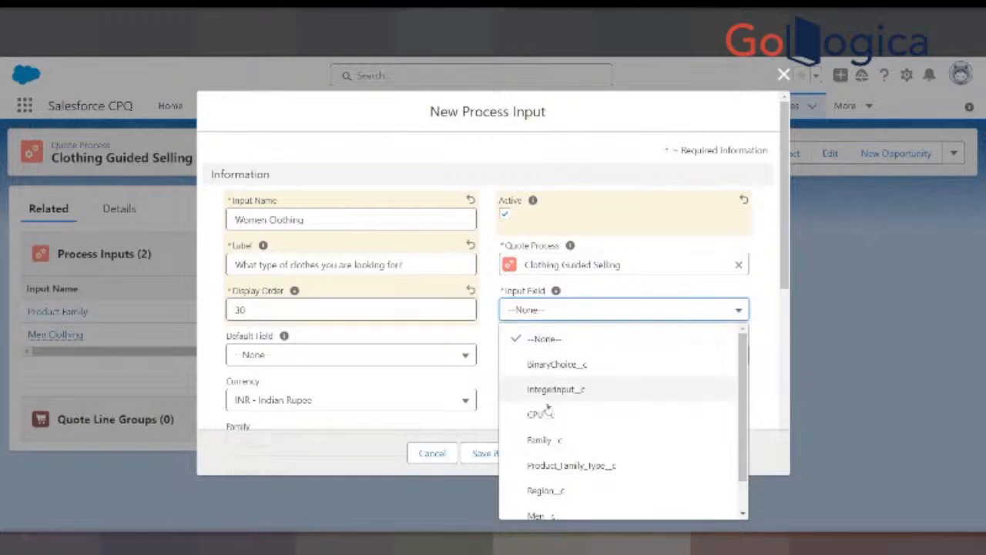
scroll(563, 460, "down", 1)
left_click(543, 507)
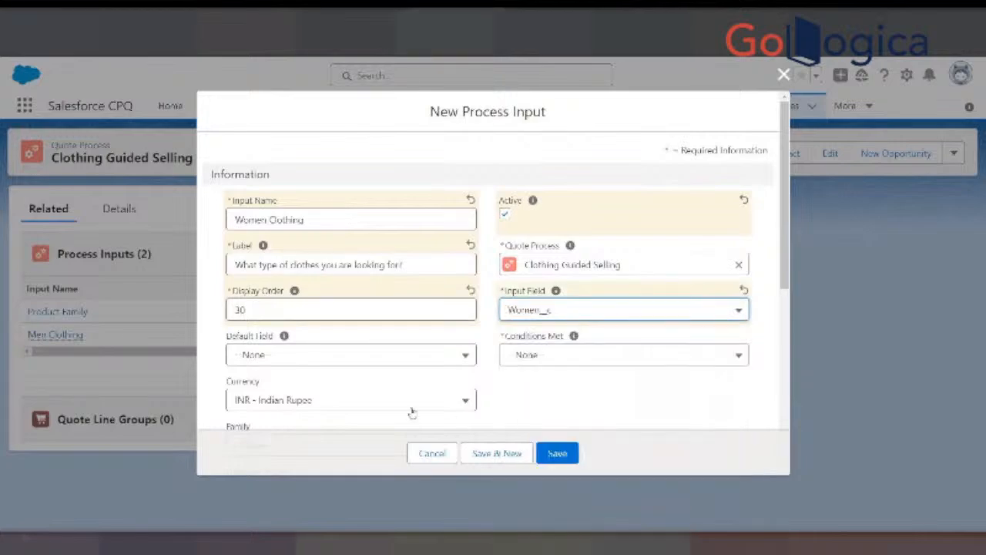
scroll(344, 397, "down", 5)
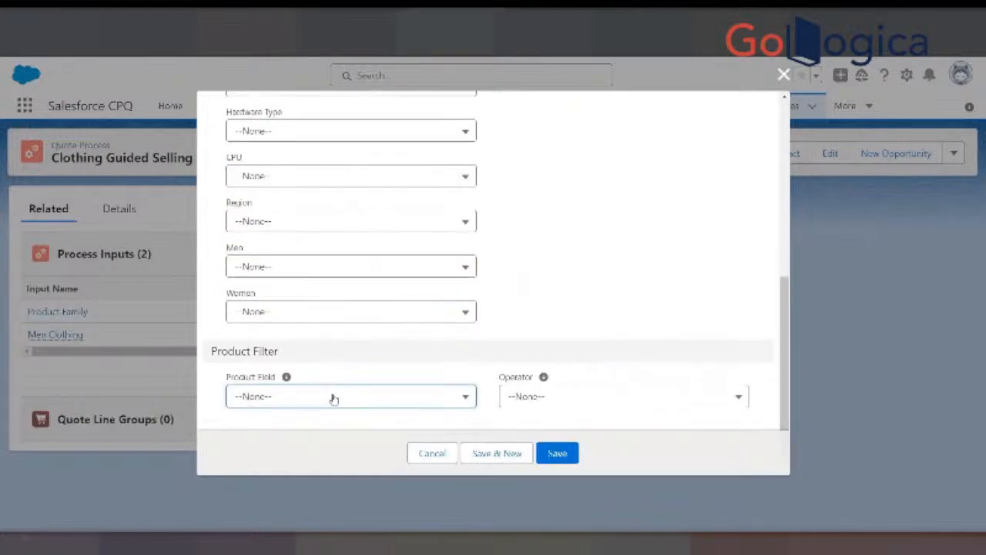
left_click(331, 396)
left_click(301, 322)
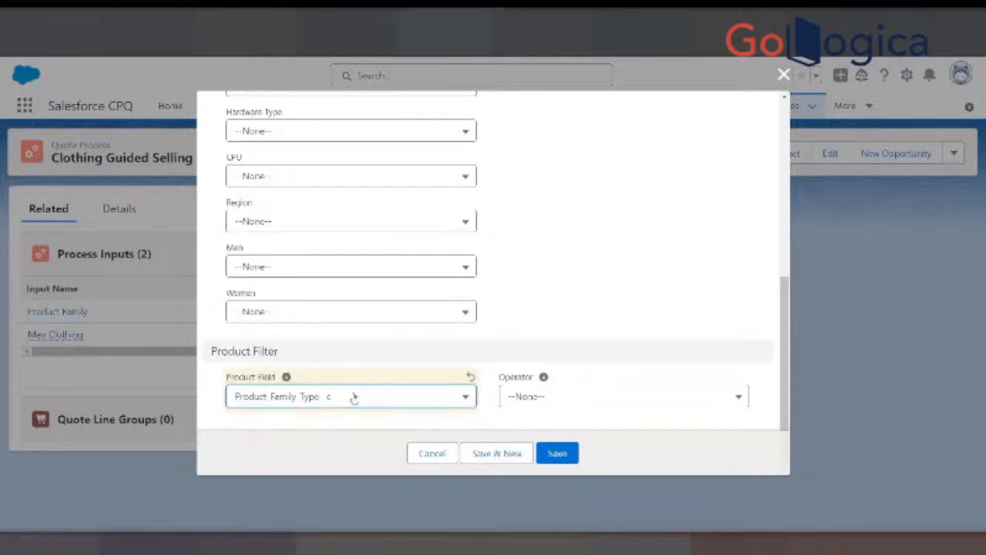
left_click(530, 395)
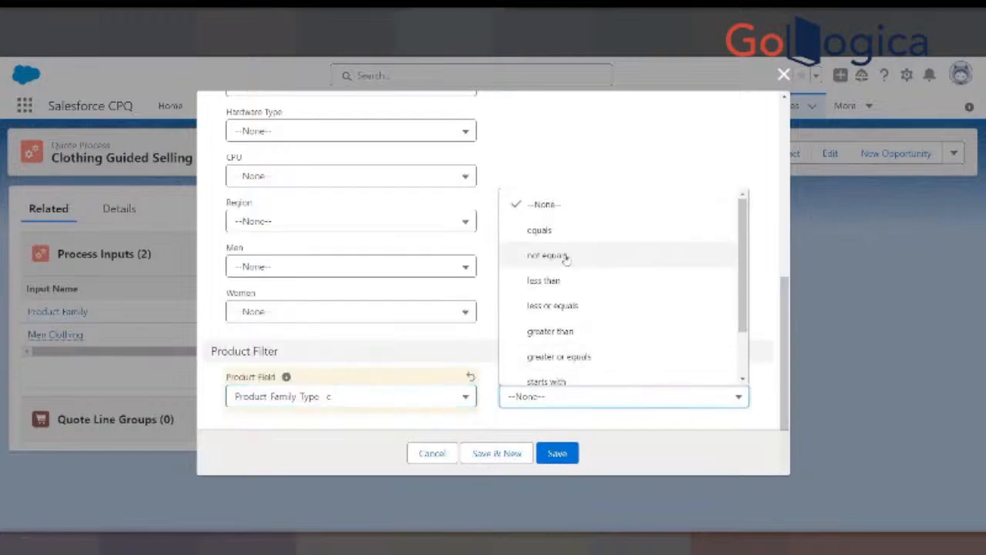
left_click(539, 229)
left_click(558, 455)
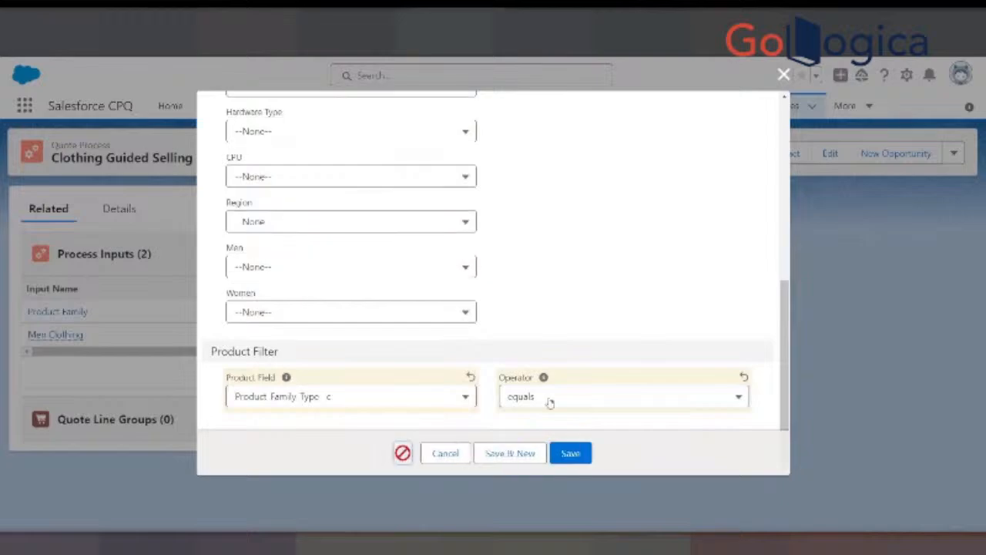
- Set the required Conditions Met field to Any and save the Women Clothing process input
left_click(377, 421)
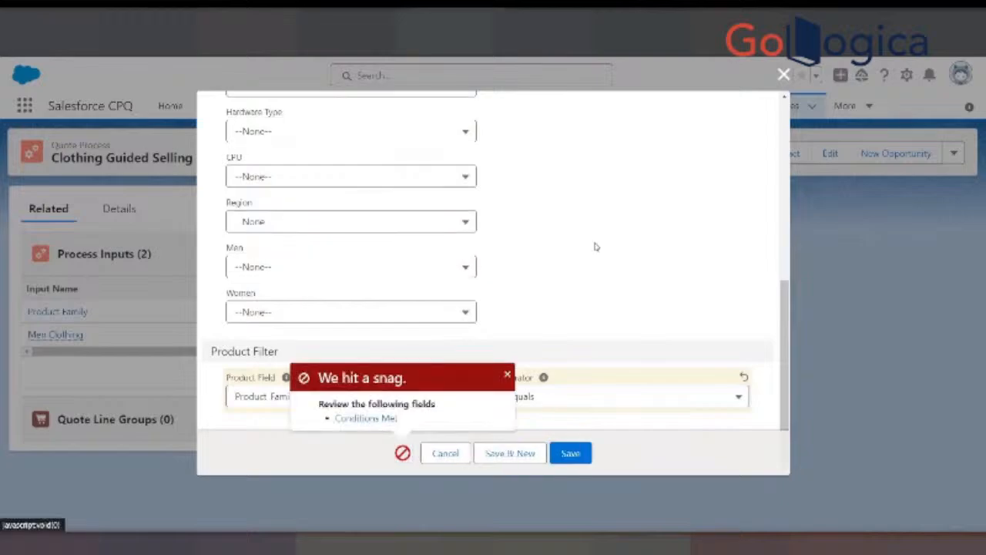
left_click(588, 238)
left_click(546, 319)
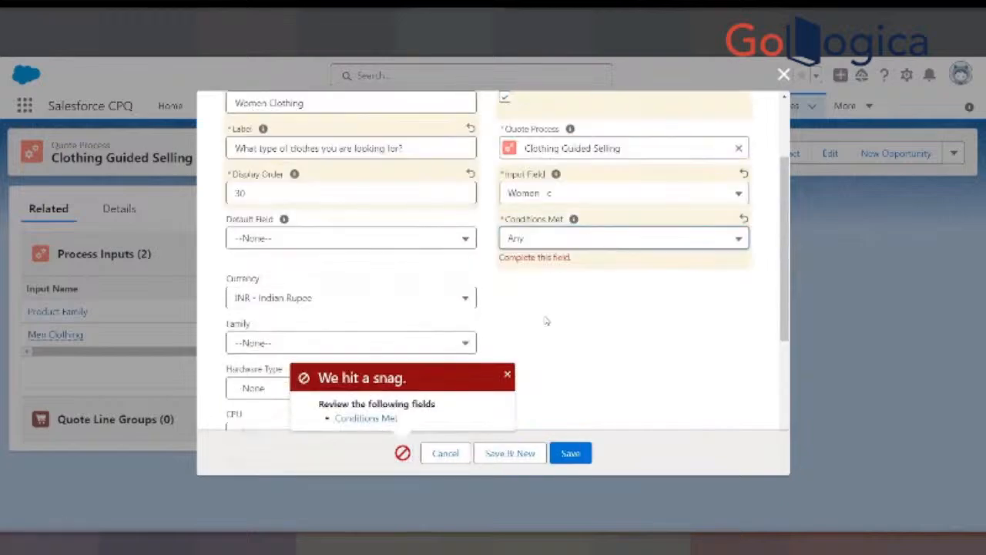
left_click(570, 453)
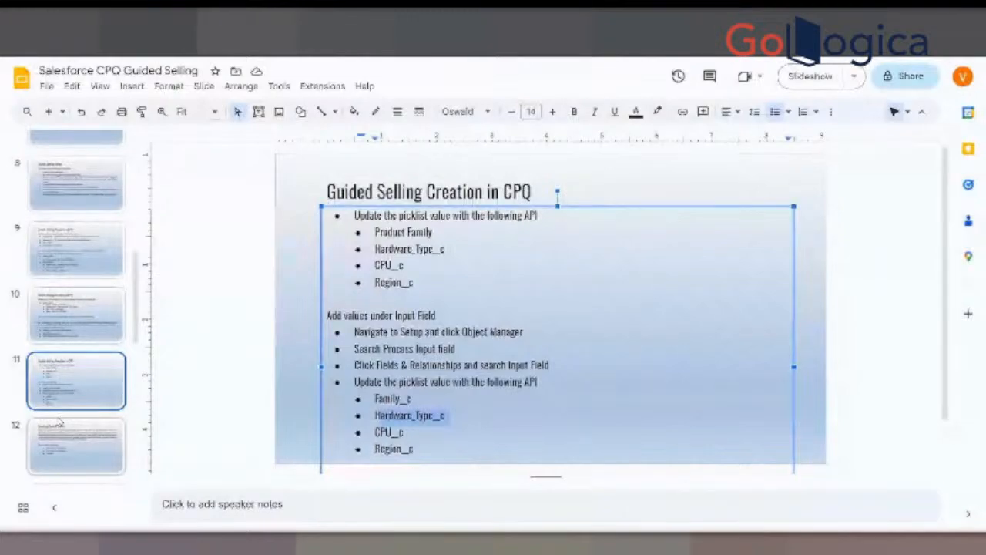
- Switch to the Guided Selling presentation and review slides 12 to 17 on process inputs and process input conditions
left_click(90, 420)
scroll(90, 414, "down", 3)
left_click(84, 335)
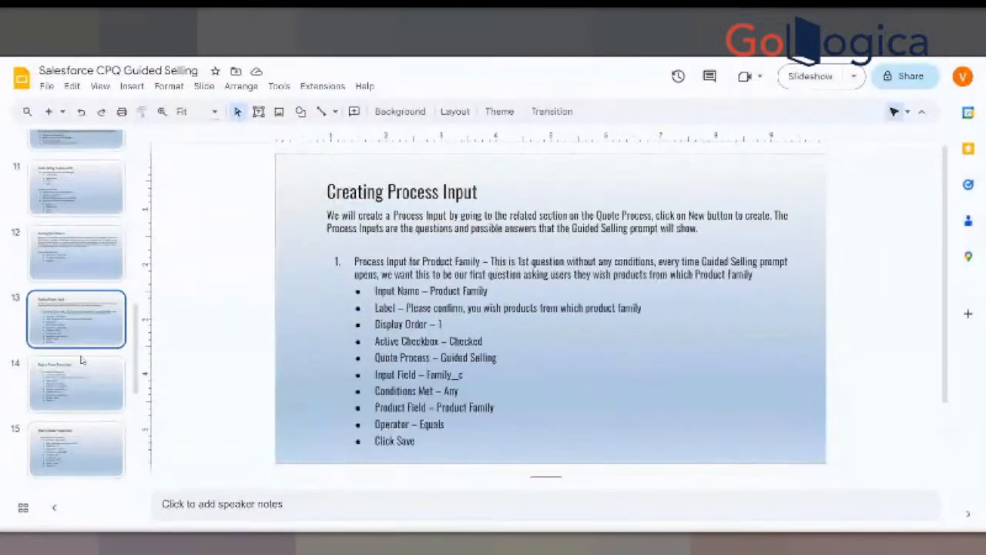
left_click(74, 389)
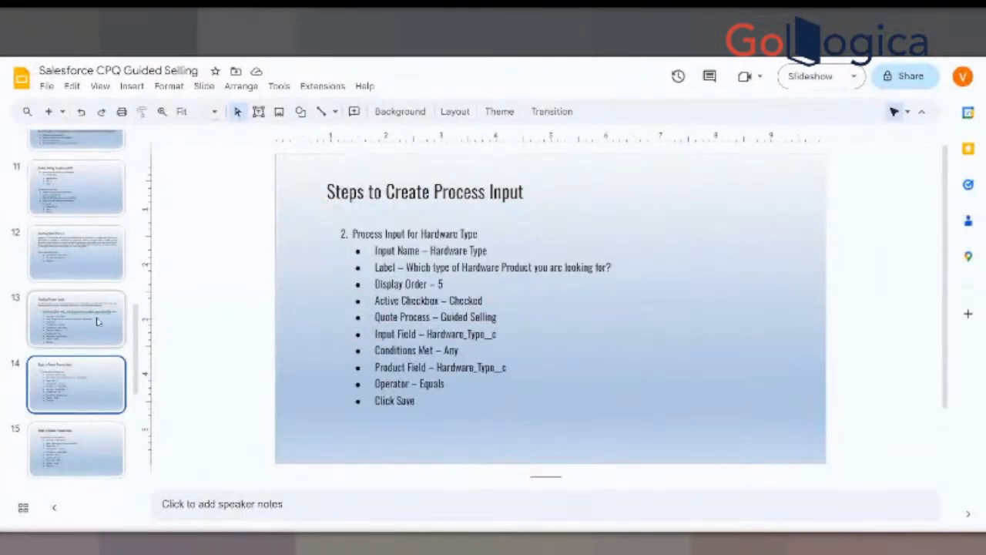
left_click(75, 451)
scroll(100, 398, "down", 4)
left_click(97, 274)
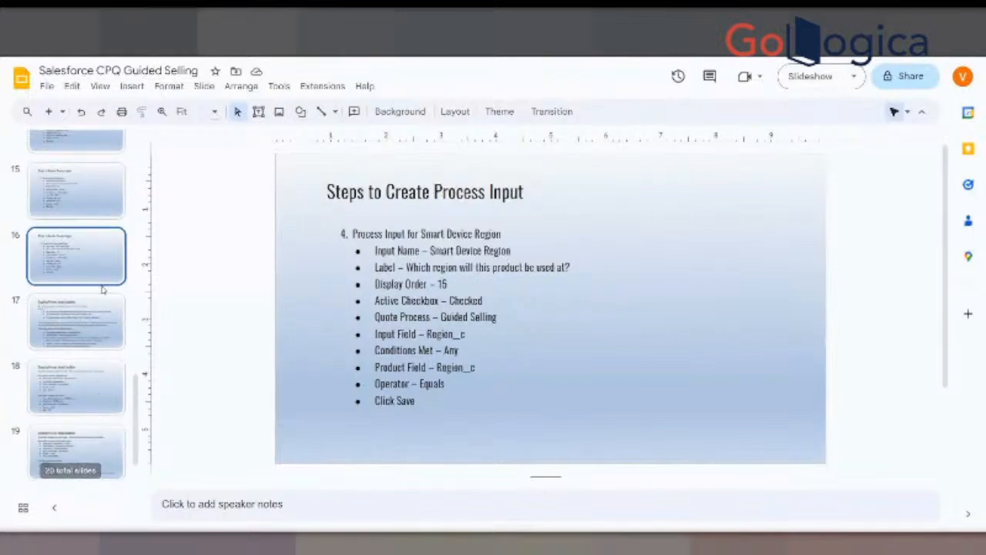
left_click(88, 323)
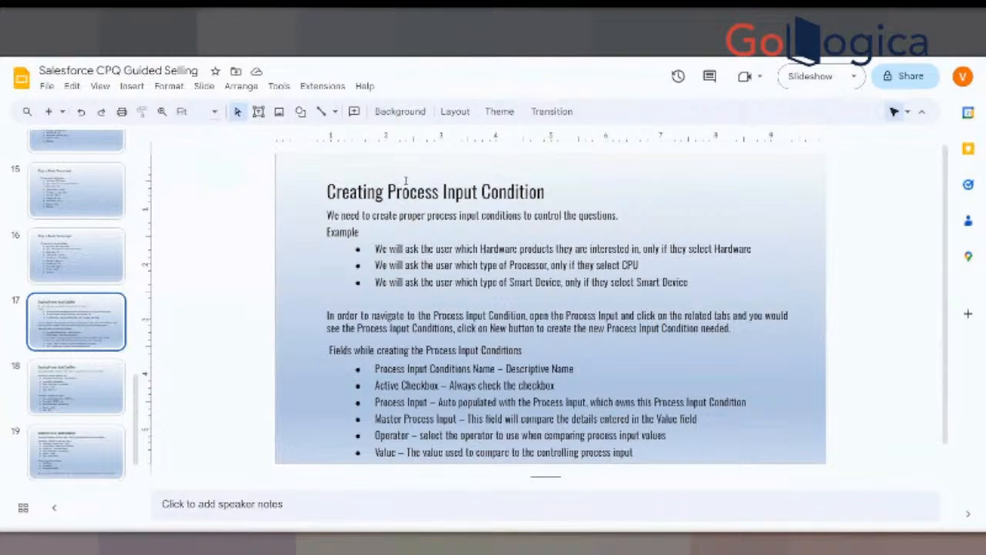
- Switch back to the Salesforce quote process, open the Product Family process input separately and review its related lists and details
key("ctrl+Tab")
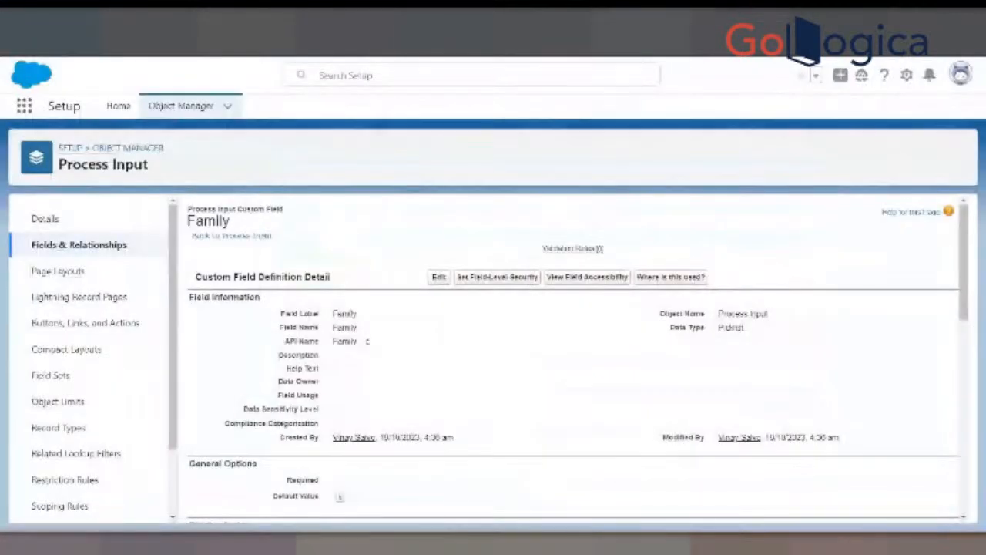
key("ctrl+Tab")
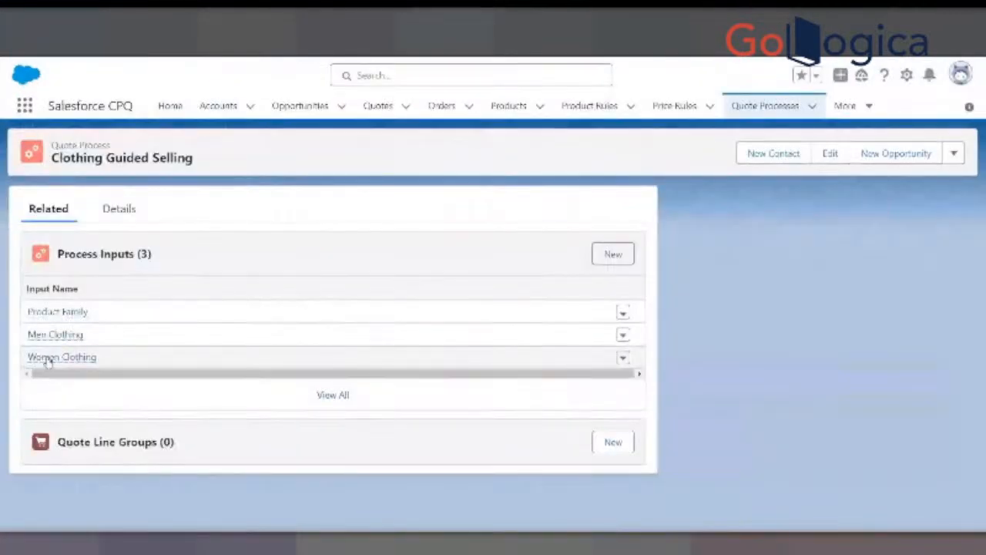
right_click(72, 313)
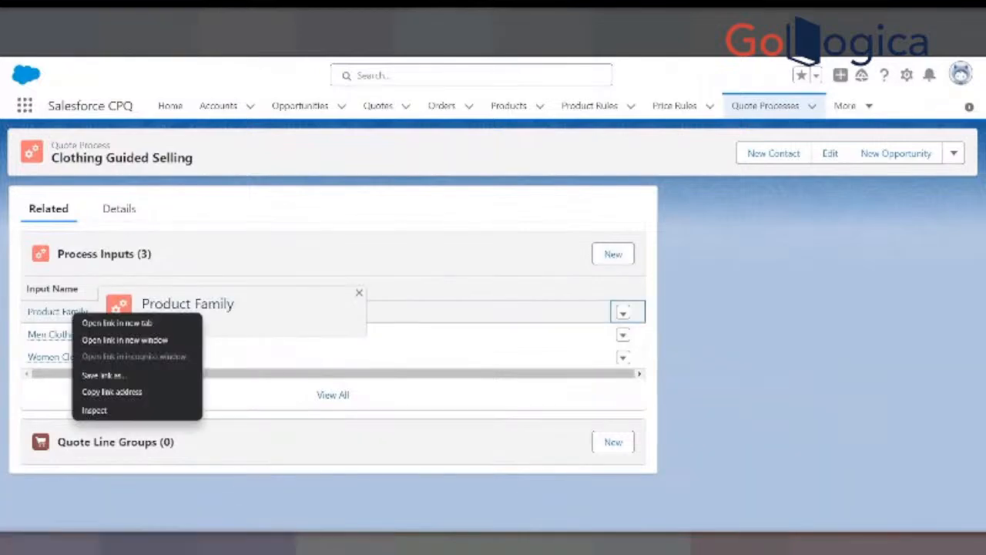
left_click(124, 339)
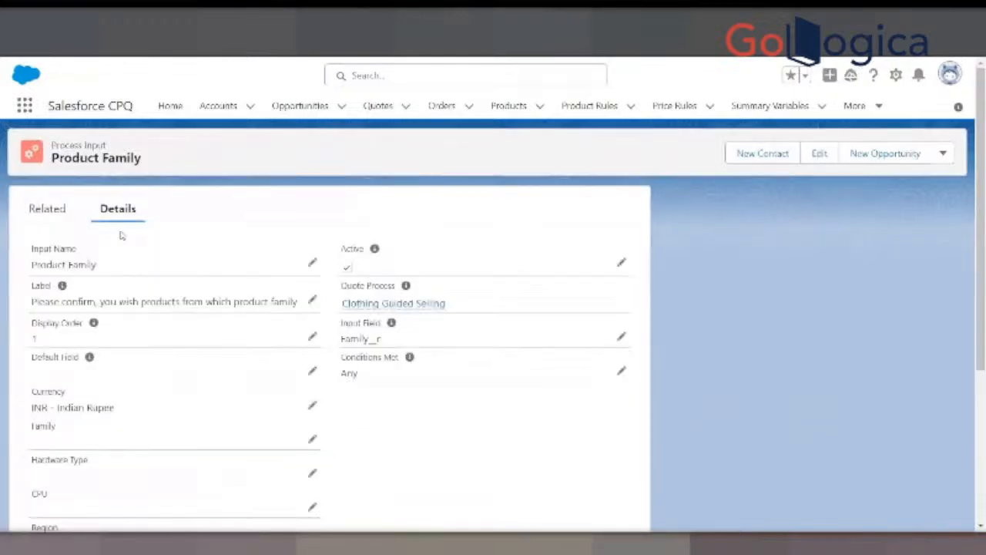
left_click(51, 211)
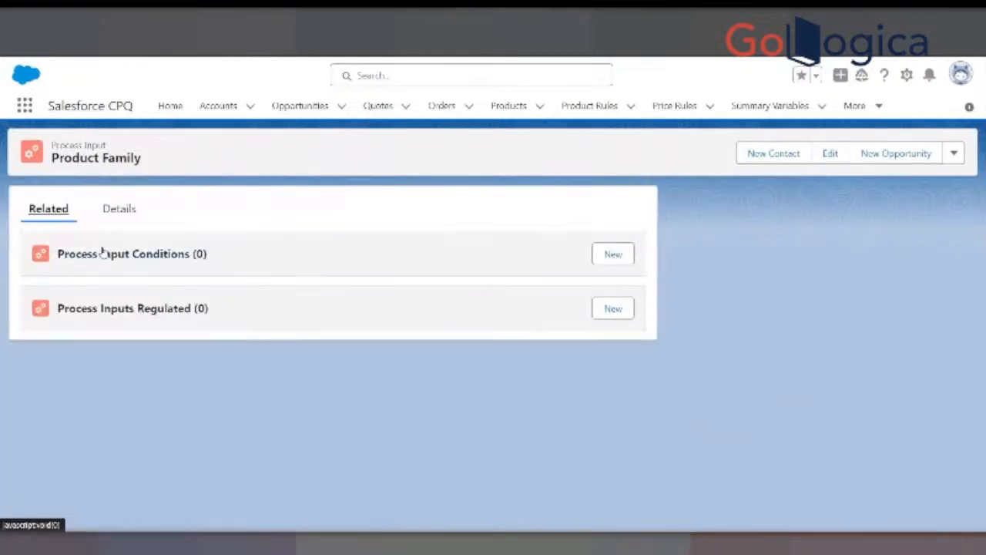
left_click(122, 213)
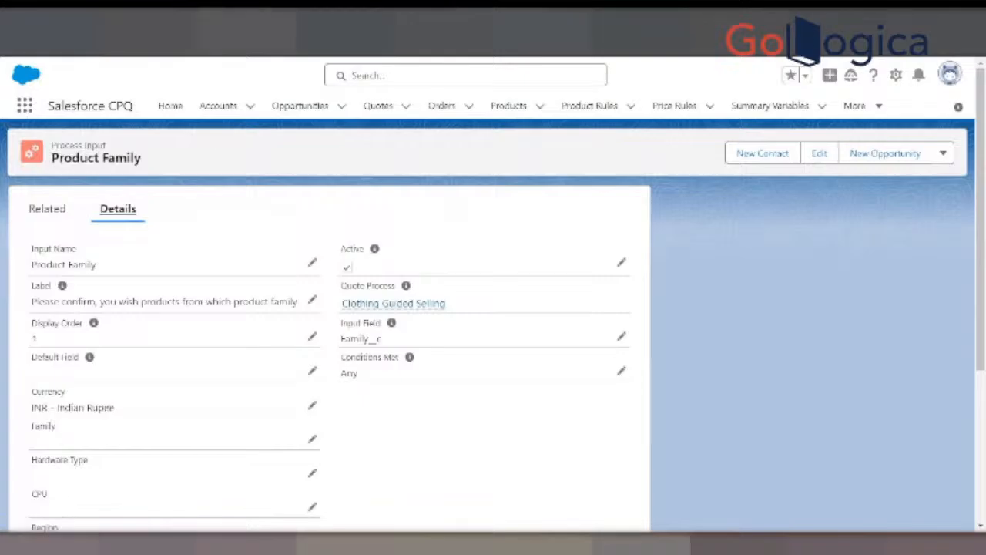
- From the Clothing Guided Selling quote process, open the Men Clothing process input separately and start a new process input condition for it
key("ctrl+Tab")
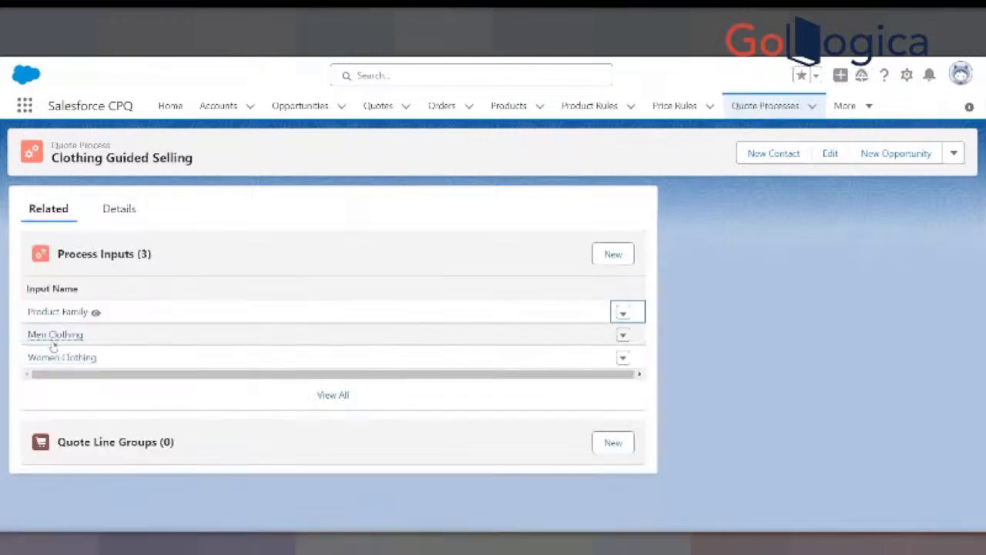
right_click(55, 338)
left_click(123, 347)
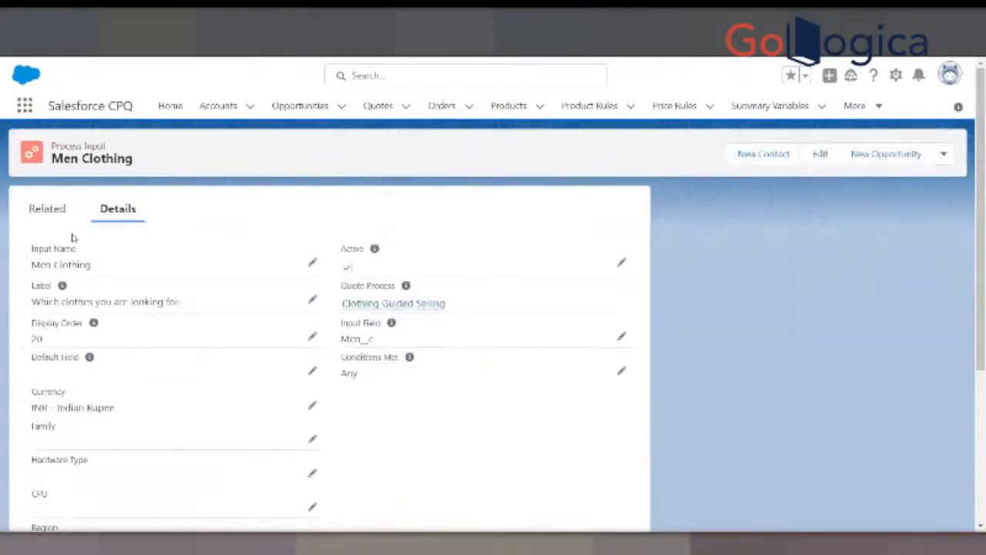
left_click(49, 209)
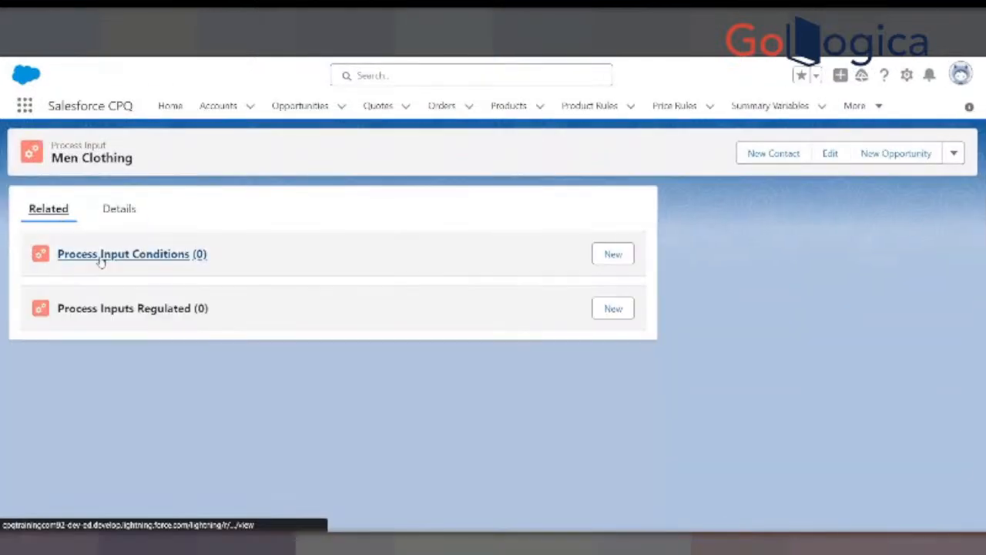
left_click(613, 254)
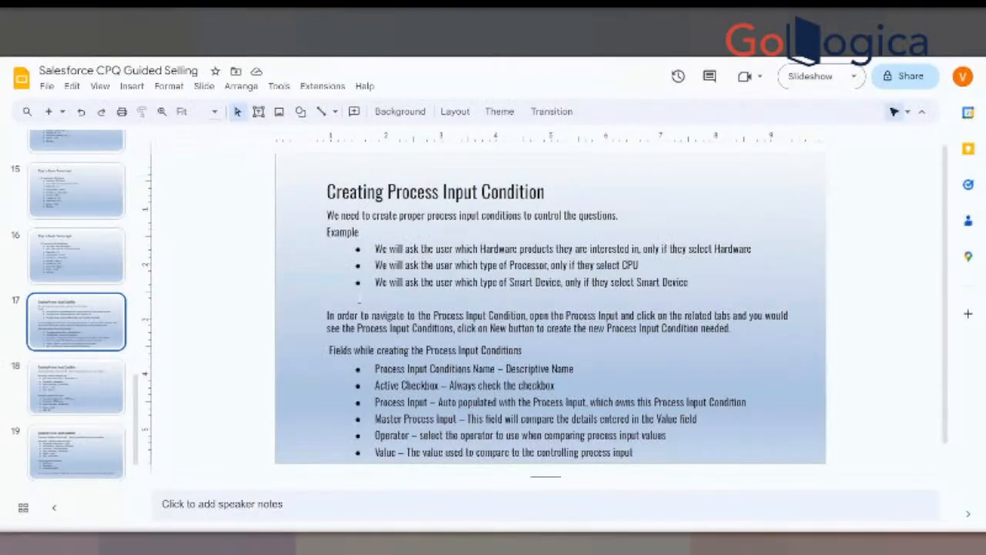
- Switch to the Guided Selling presentation, review the Product Family and Hardware Type conditions on slide 18, and return to the new condition form
key("Down")
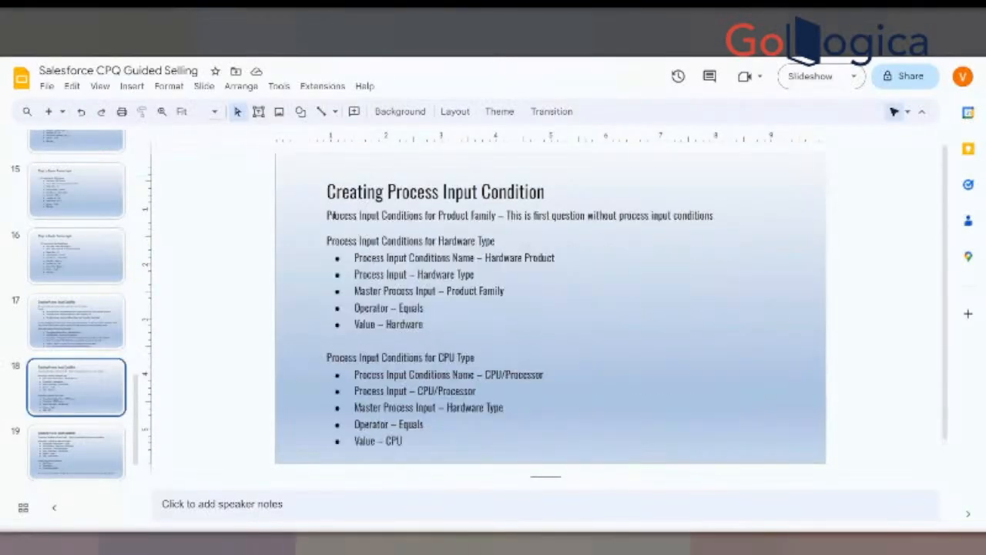
left_click_drag(438, 216, 717, 219)
left_click(534, 215)
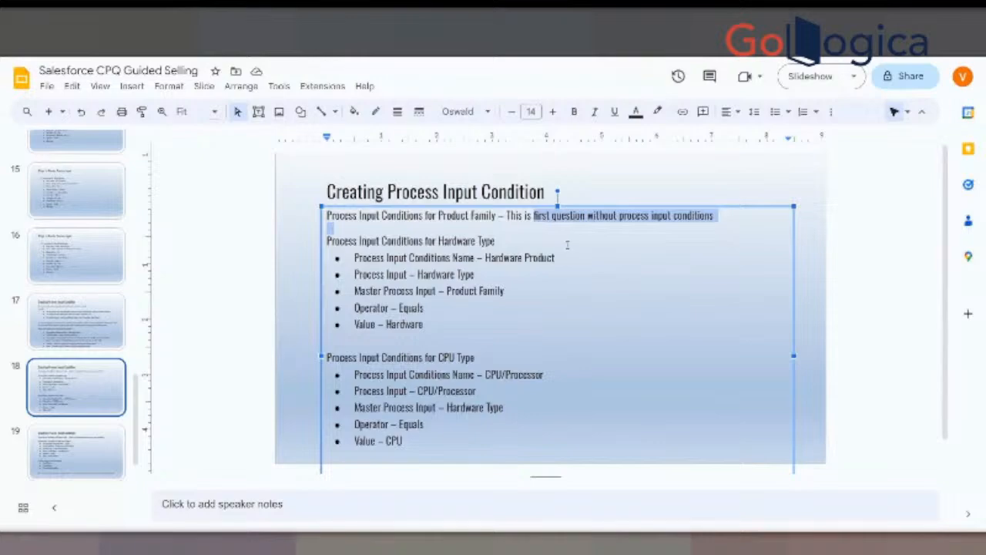
left_click(330, 241)
left_click_drag(330, 241, 479, 242)
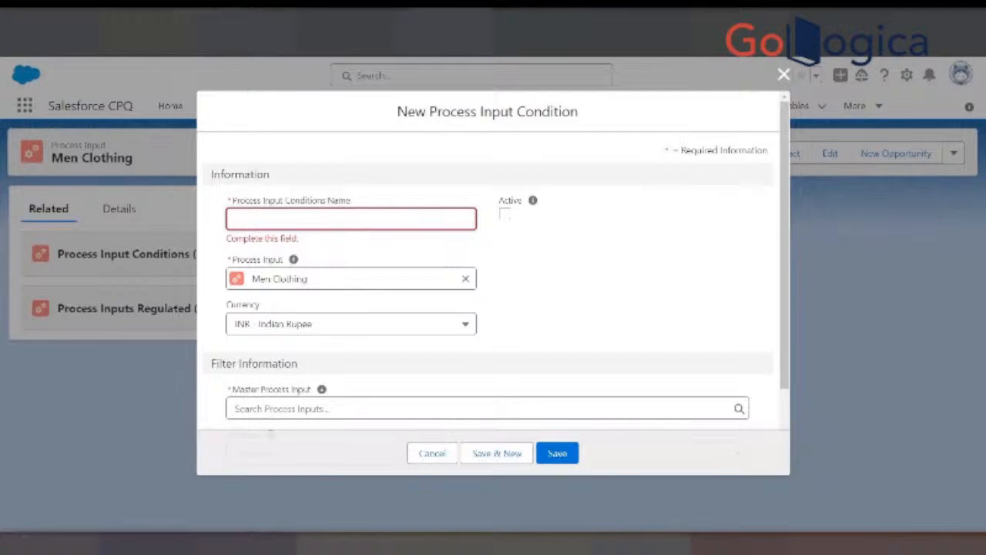
key("alt+Tab")
left_click(433, 308)
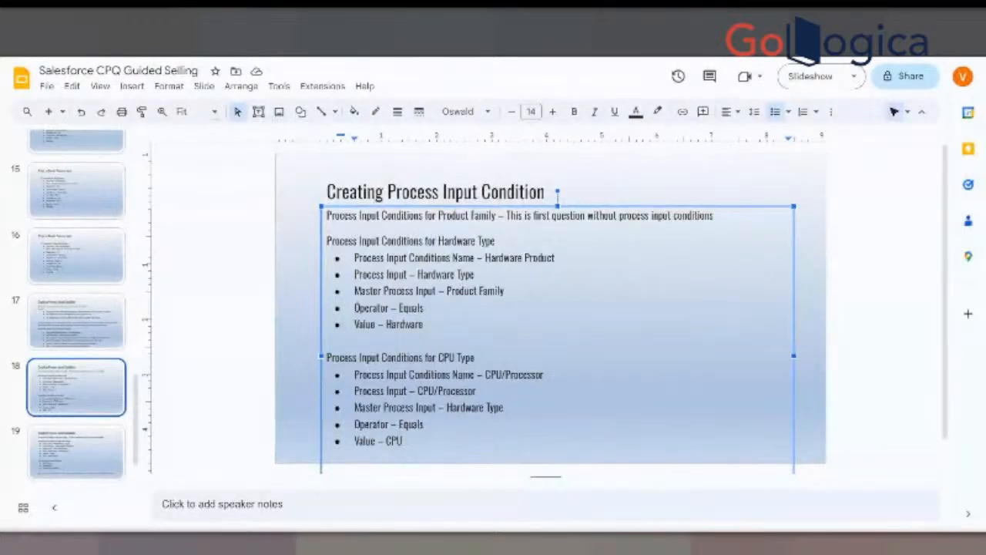
key("alt+Tab")
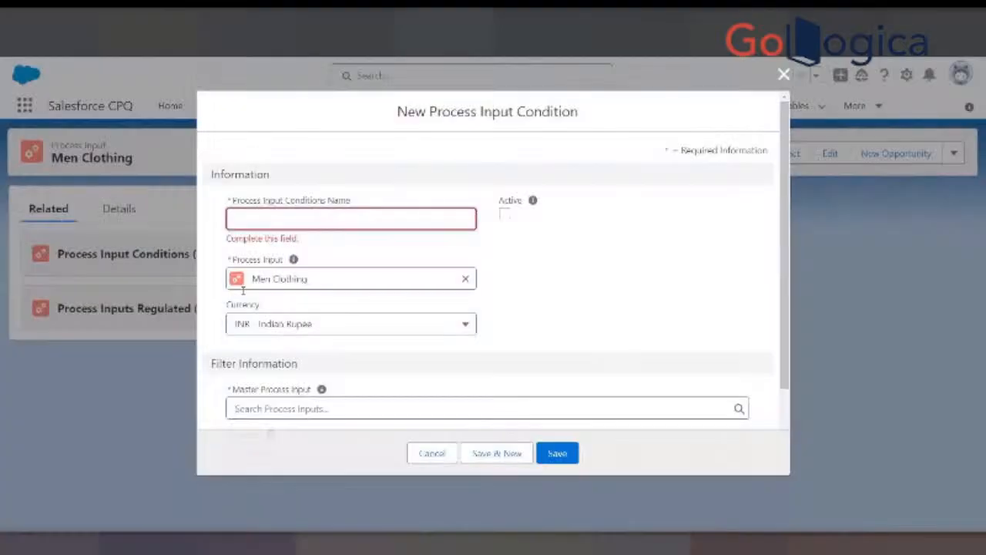
- Name the process input condition Men Product and mark it as active
left_click(276, 213)
type("Men P")
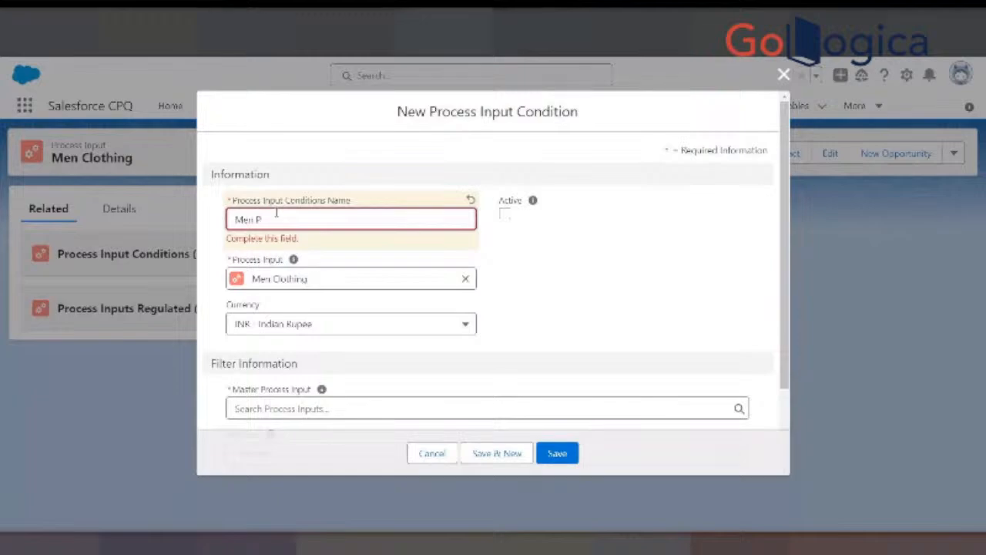
type("roduct")
left_click(506, 215)
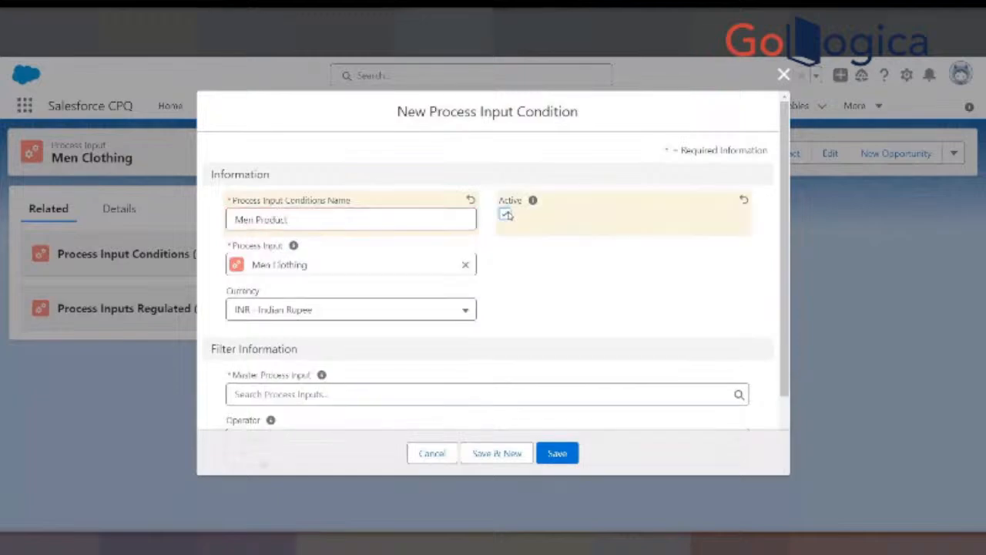
scroll(347, 334, "down", 2)
left_click(259, 306)
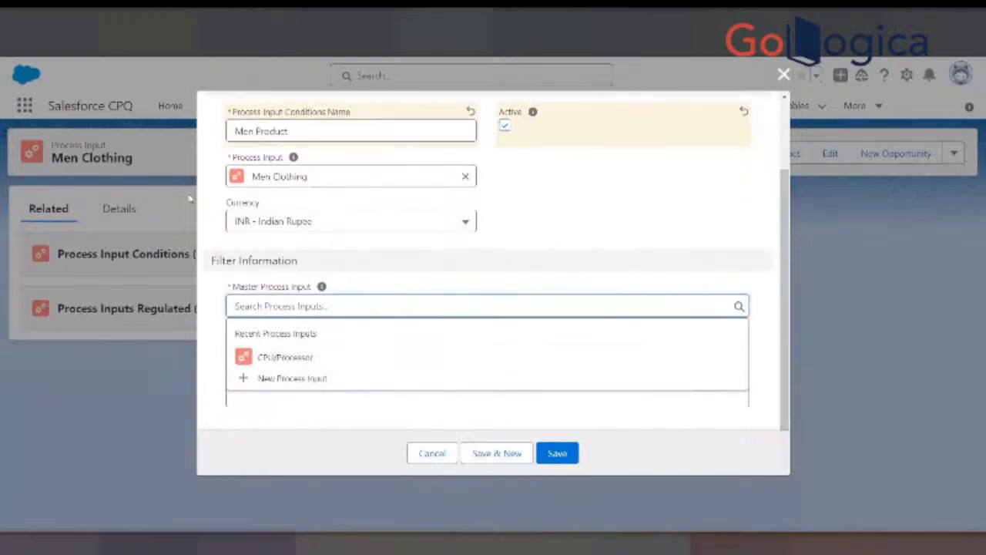
left_click(279, 380)
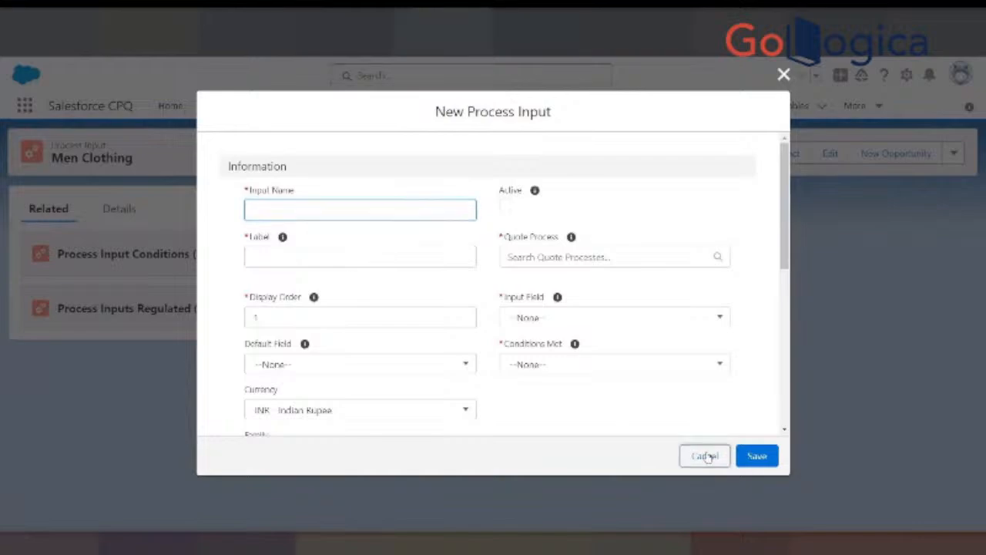
left_click(704, 456)
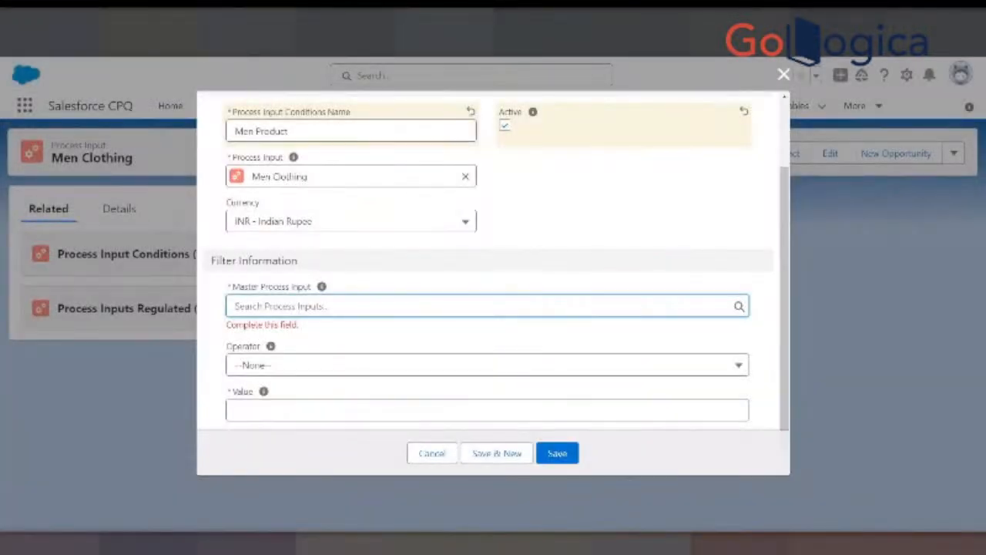
- Check the Process Input entry in the slide's Hardware Type condition example and compare it with the Men Product condition form
key("alt+Tab")
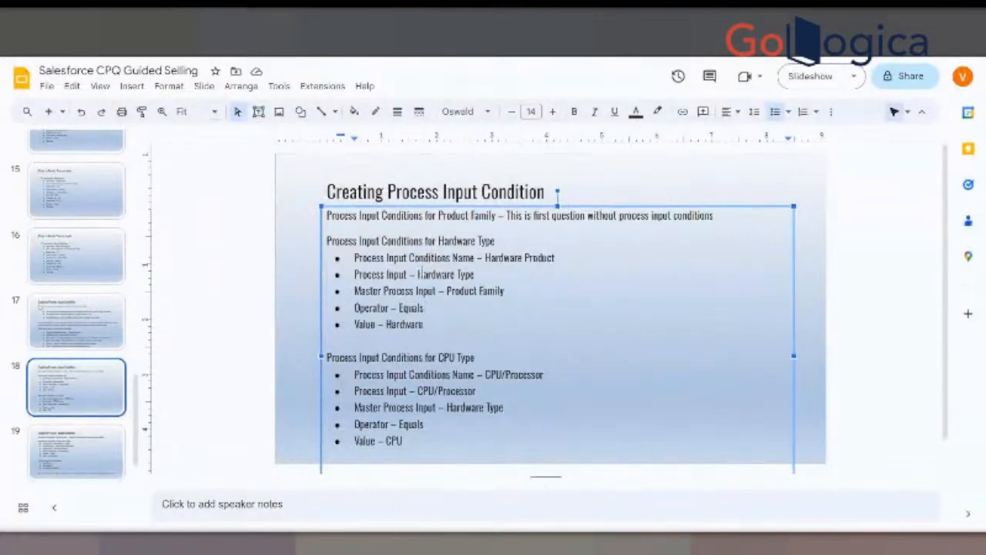
left_click_drag(418, 274, 473, 276)
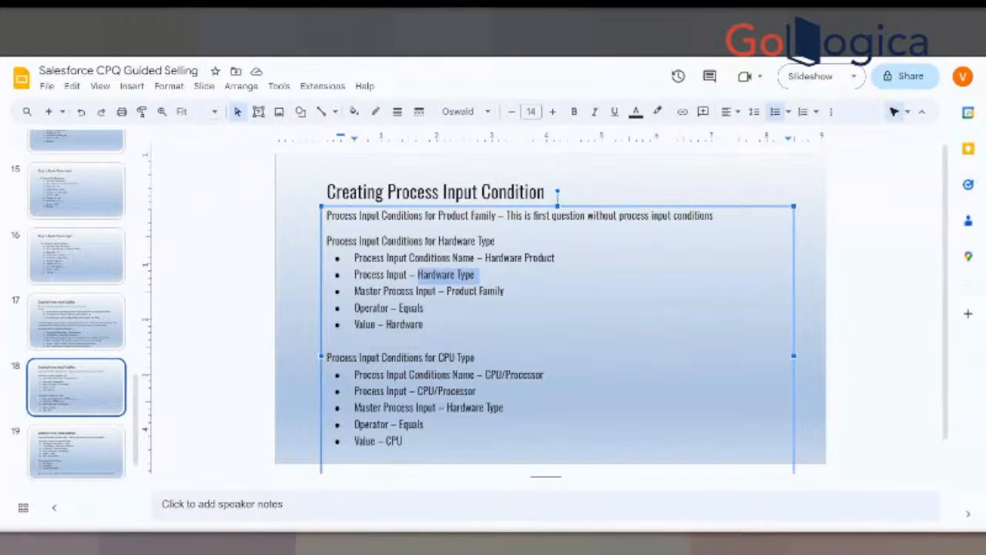
key("ctrl+Tab")
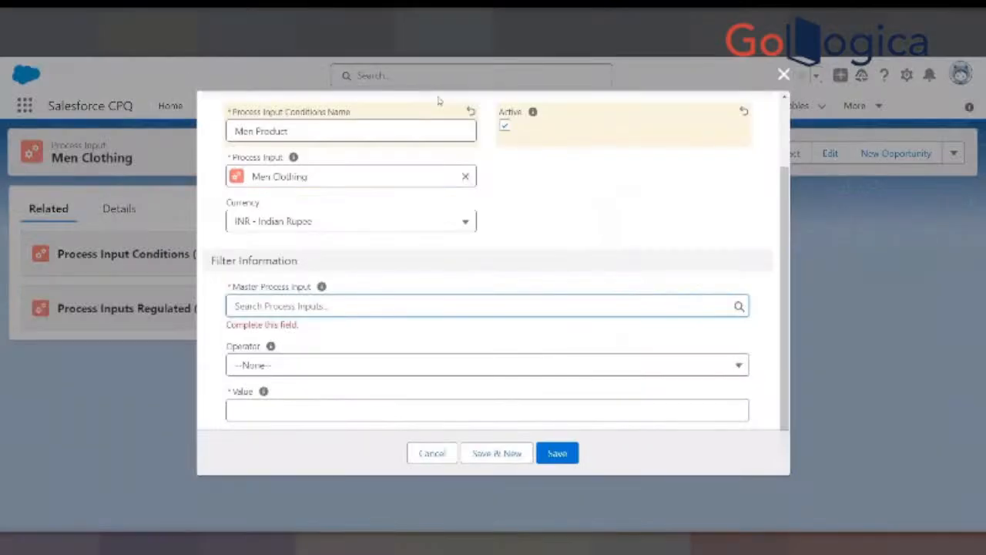
scroll(265, 267, "up", 2)
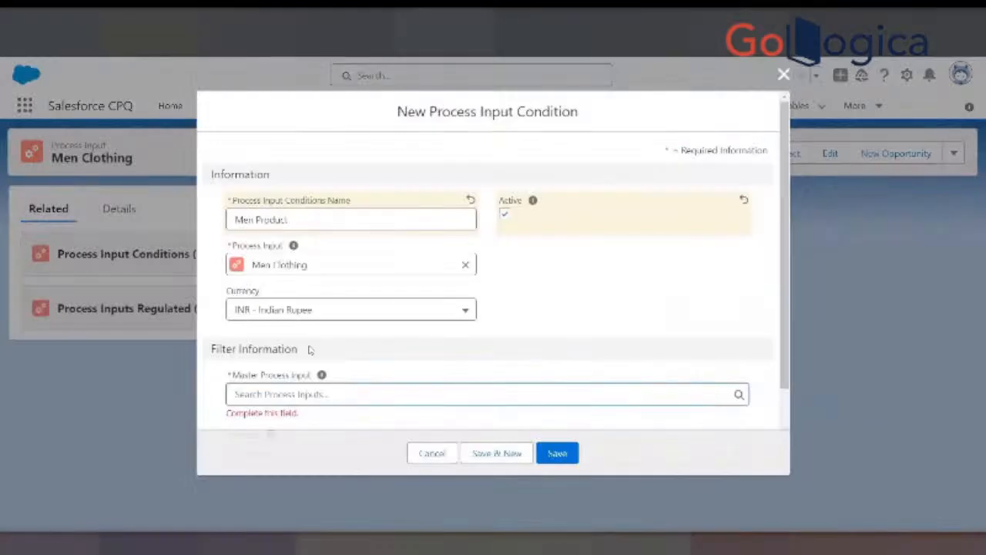
scroll(309, 349, "down", 2)
left_click(302, 293)
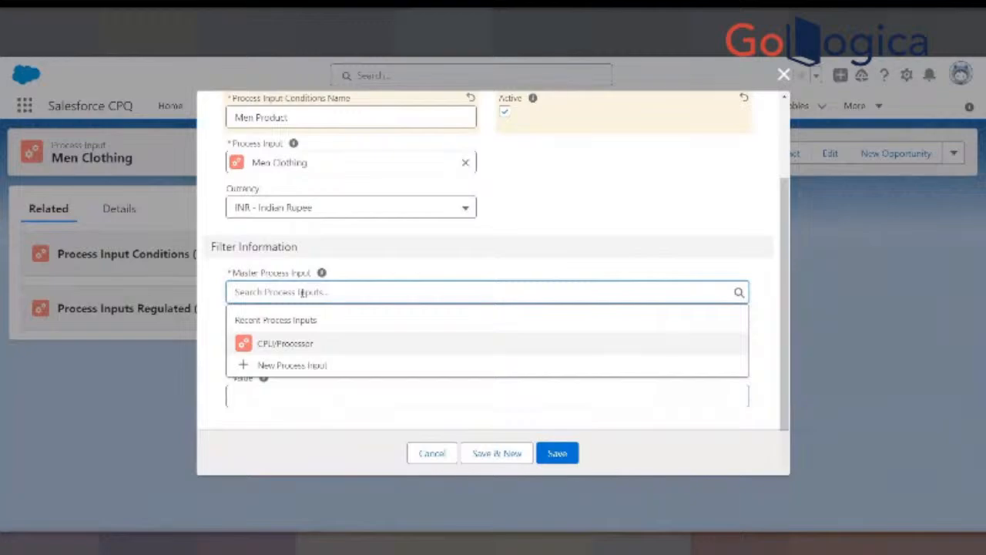
left_click(283, 372)
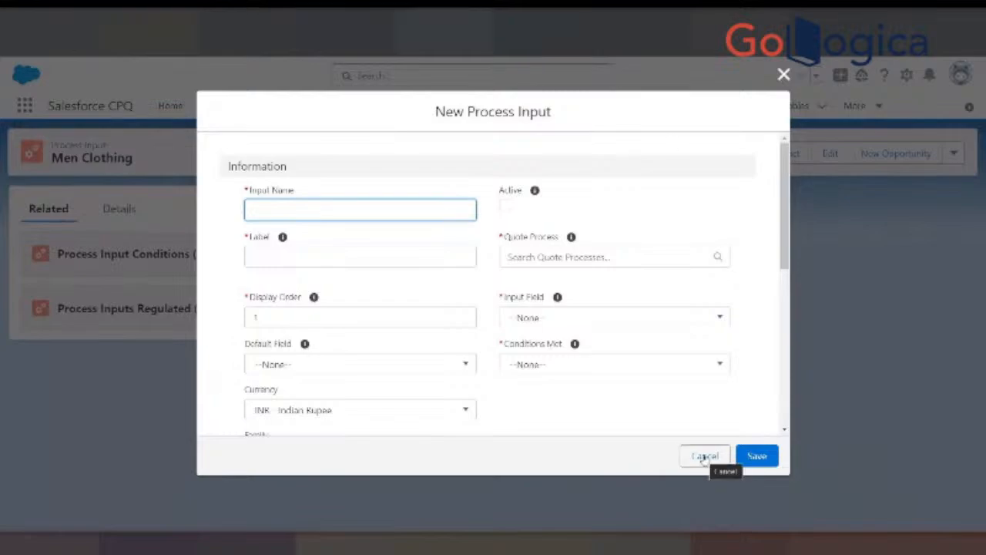
left_click(704, 457)
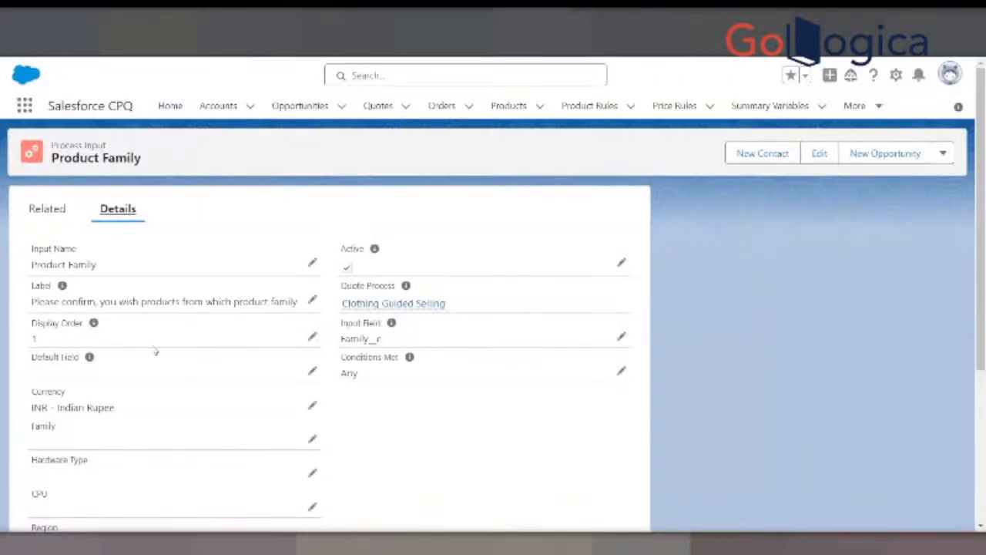
- Review the Product Family process input's details, including its product filter and input name
scroll(156, 348, "down", 3)
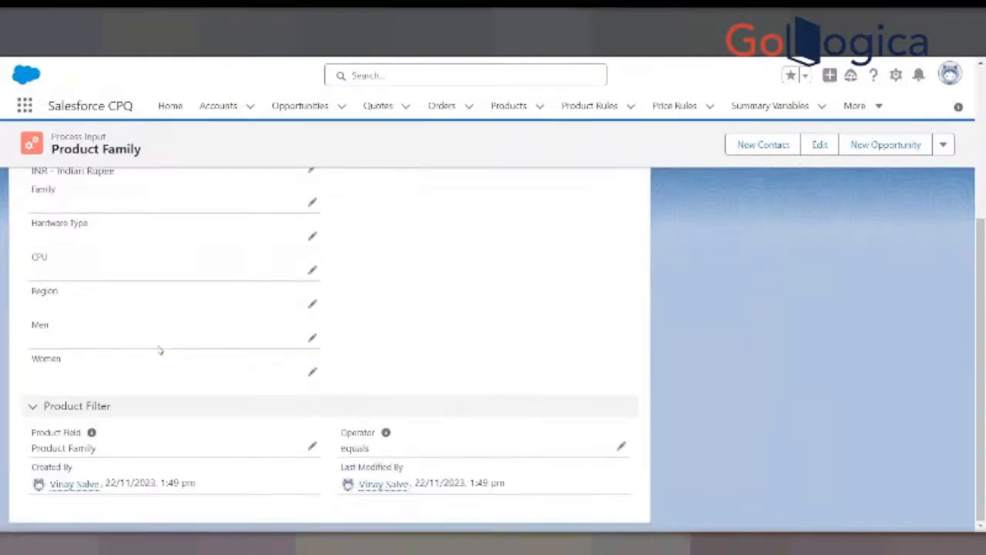
scroll(159, 350, "up", 5)
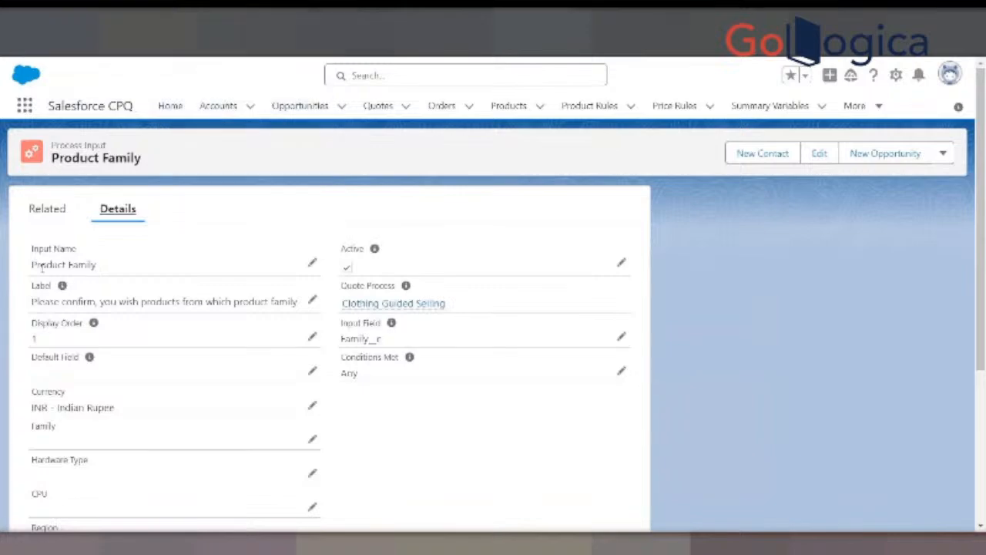
left_click_drag(32, 264, 95, 264)
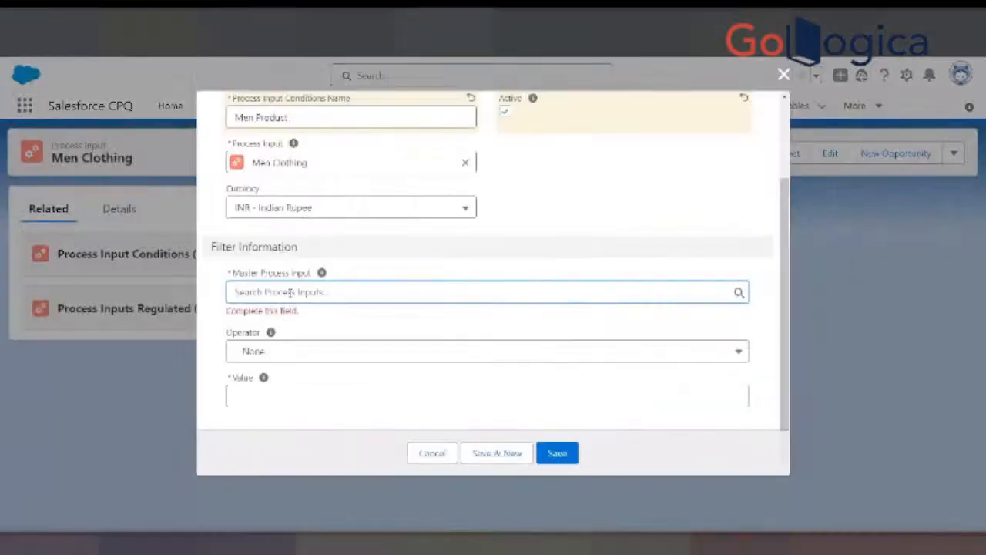
- Search for Product Family as the Master Process Input of the Men Product condition and show all results
left_click(290, 292)
type("Product")
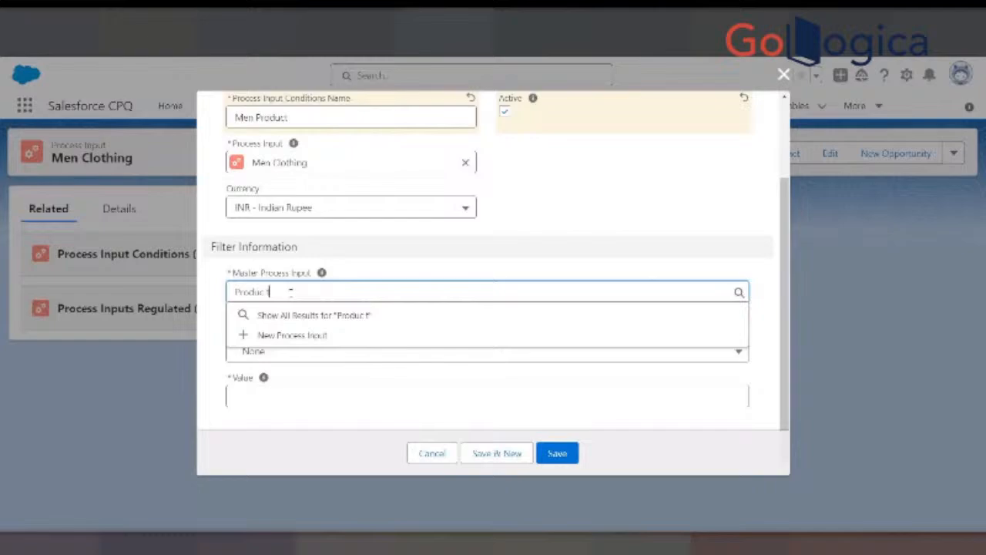
key("BackSpace")
type("t H")
type("amily")
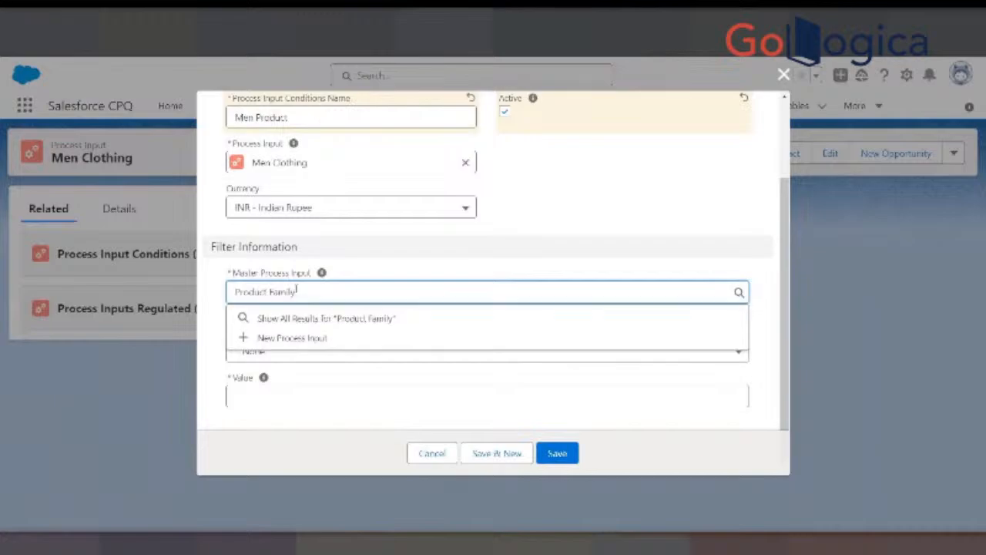
left_click(341, 316)
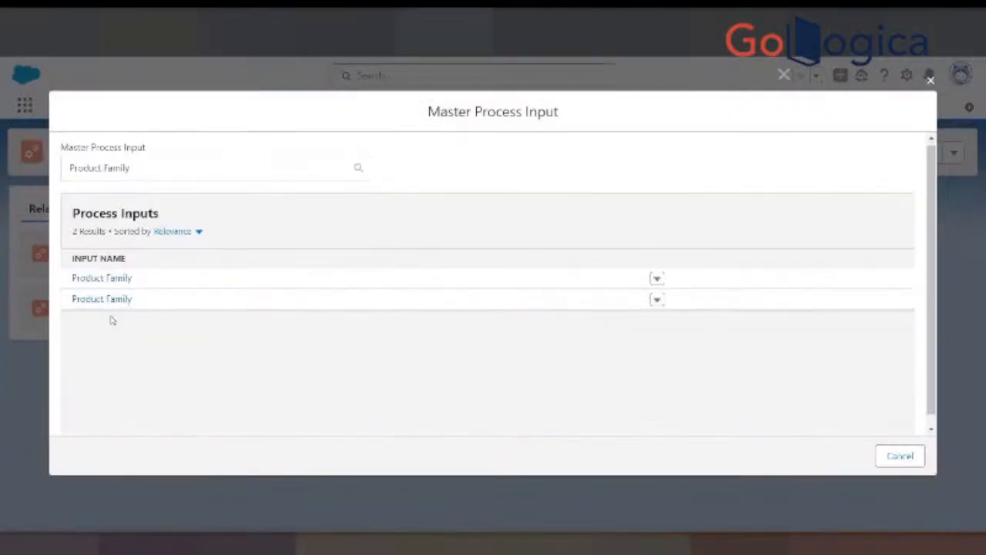
- Open the first Product Family search result separately, check which quote process it belongs to, and return to the results
left_click(657, 279)
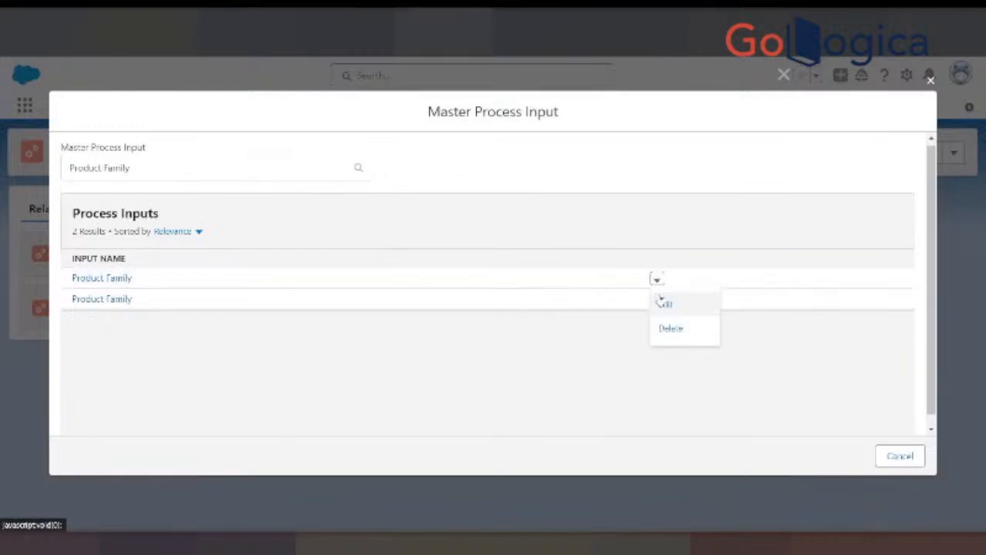
right_click(124, 277)
left_click(152, 288)
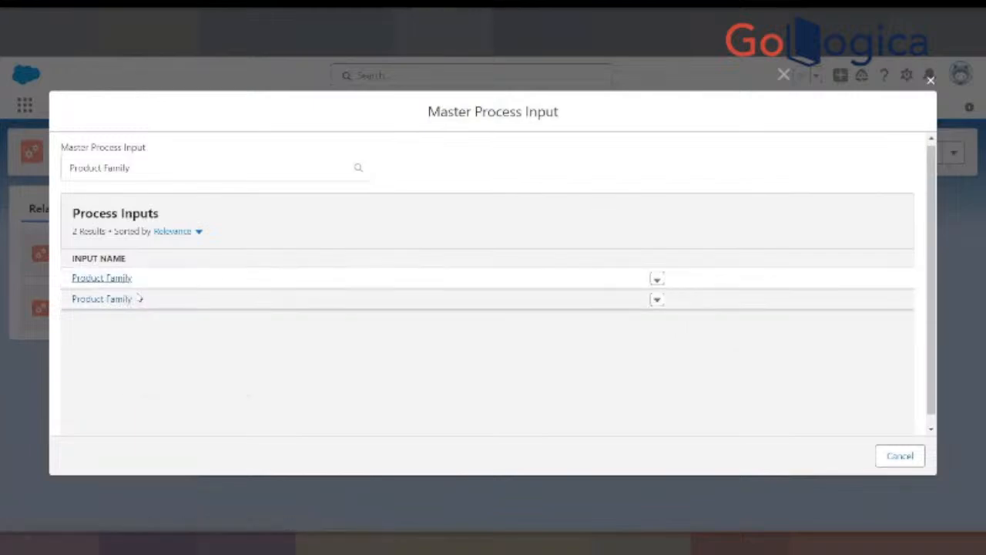
key("ctrl+Tab")
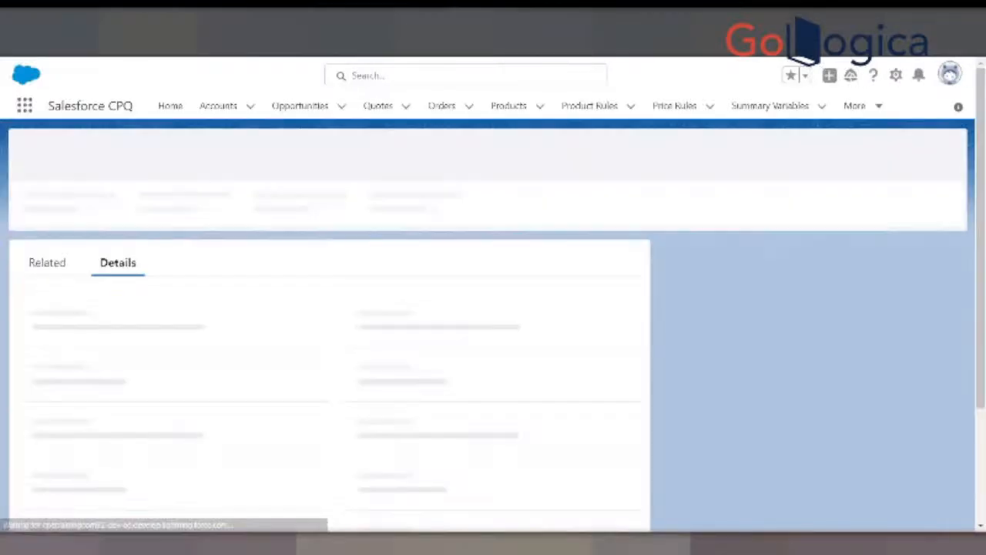
scroll(227, 365, "down", 3)
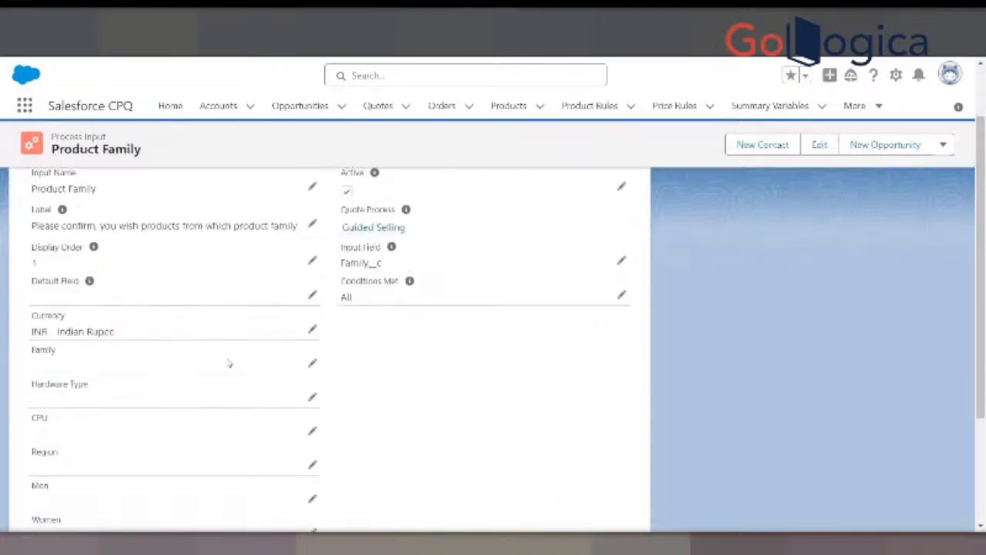
scroll(228, 363, "up", 3)
key("ctrl+shift+Tab")
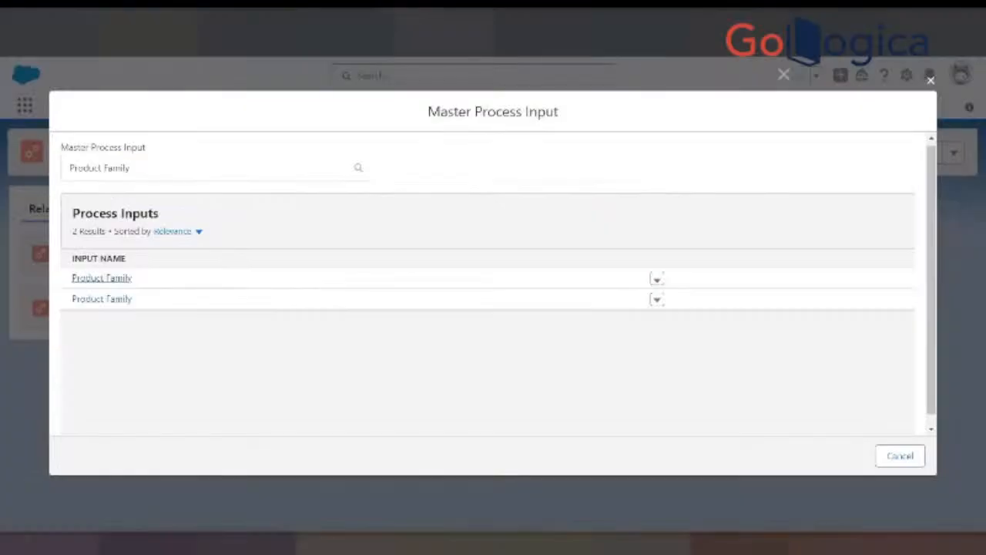
- Open the second Product Family search result separately and check its quote process
right_click(116, 301)
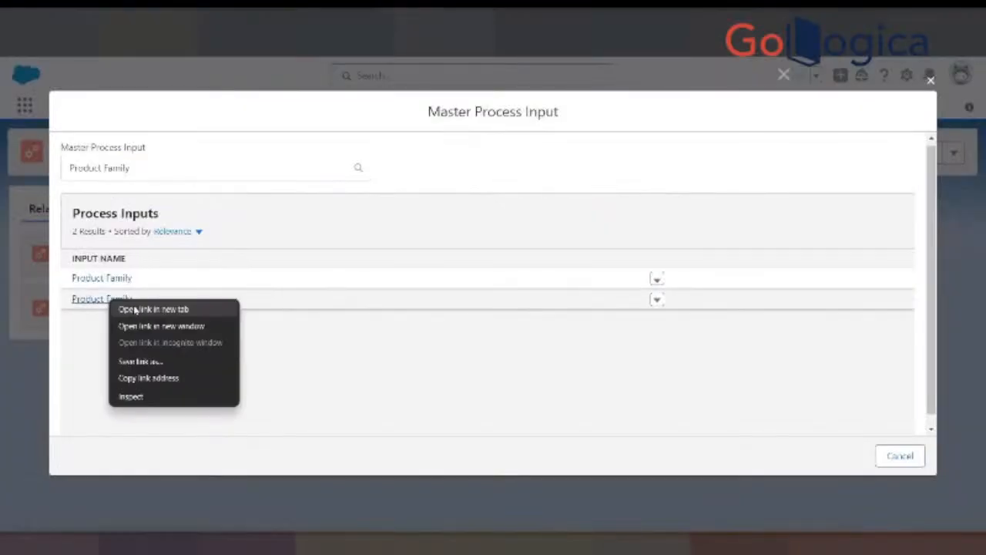
left_click(133, 309)
key("ctrl+Tab")
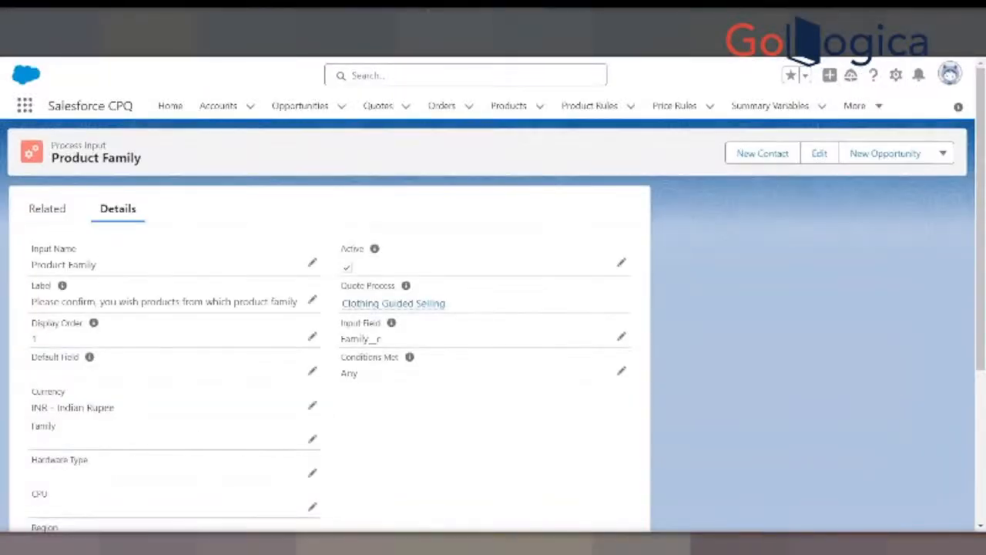
- Choose the Product Family input belonging to Clothing Guided Selling as the Master Process Input and set the condition's operator to equals
key("ctrl+shift+Tab")
left_click(91, 301)
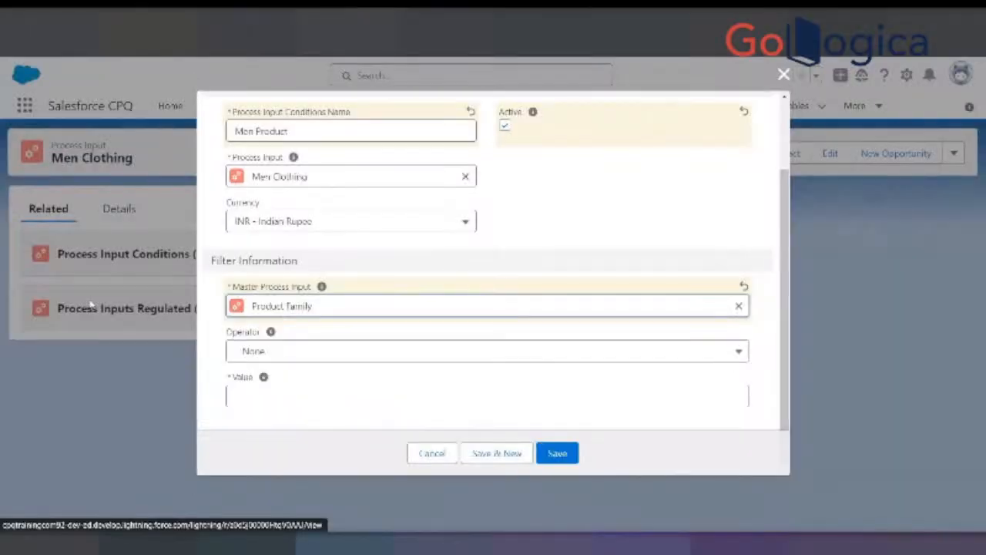
left_click(316, 351)
left_click(316, 350)
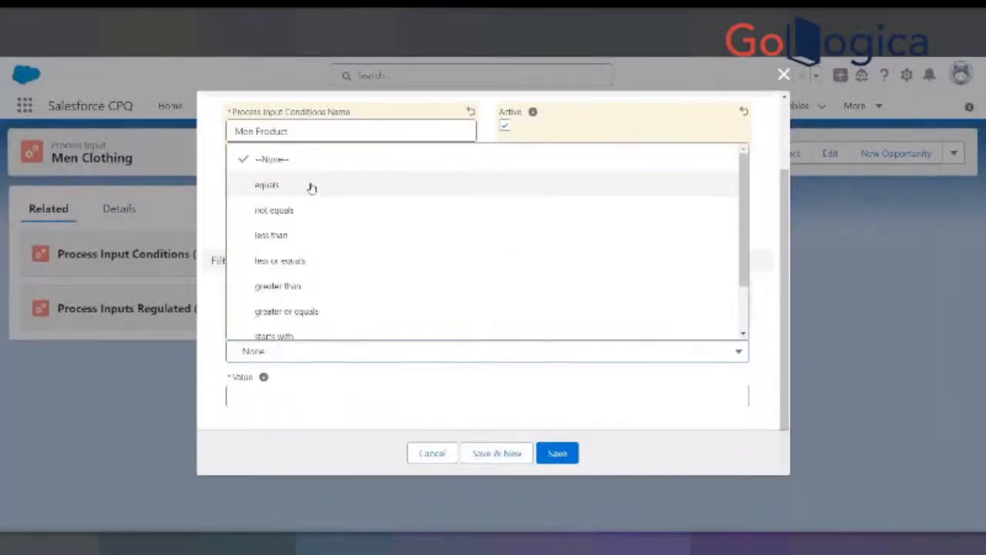
left_click(313, 187)
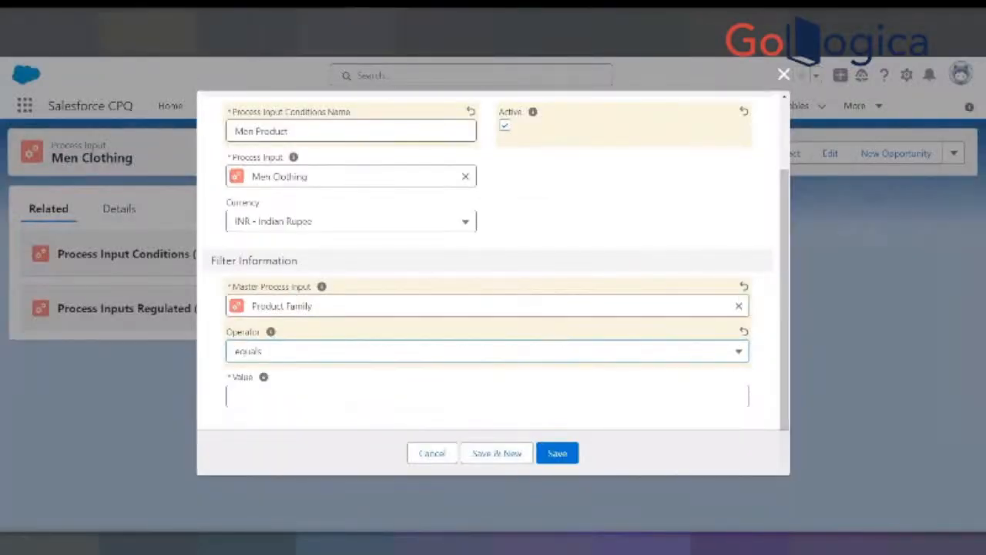
- Consult the process input condition slide, then set the Men Product condition's value to Men and save the condition
key("ctrl+Tab")
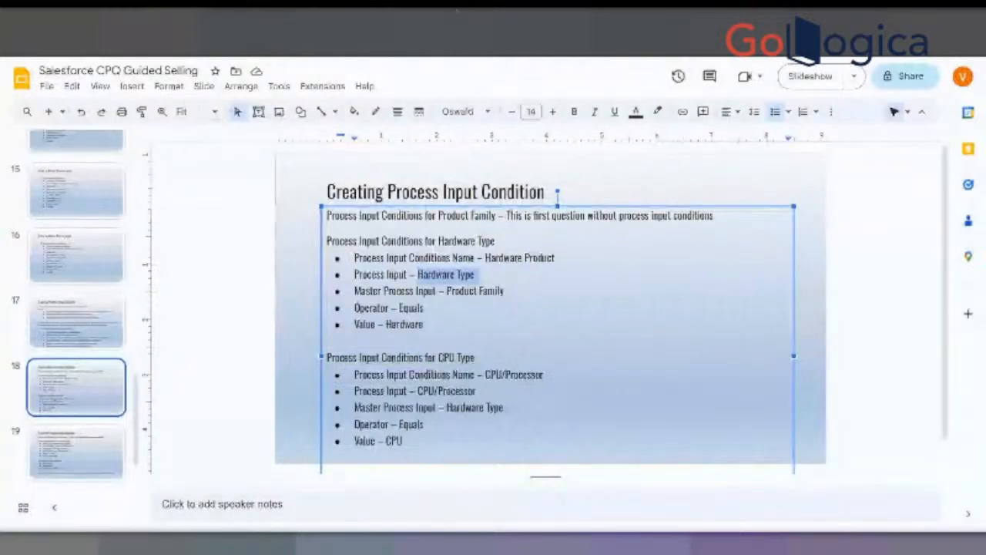
key("alt+Tab")
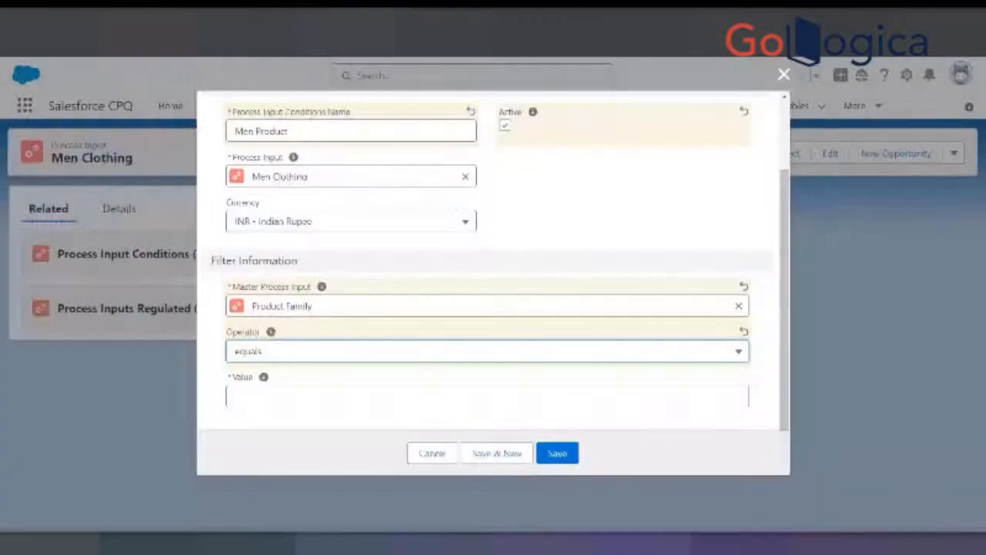
left_click(261, 395)
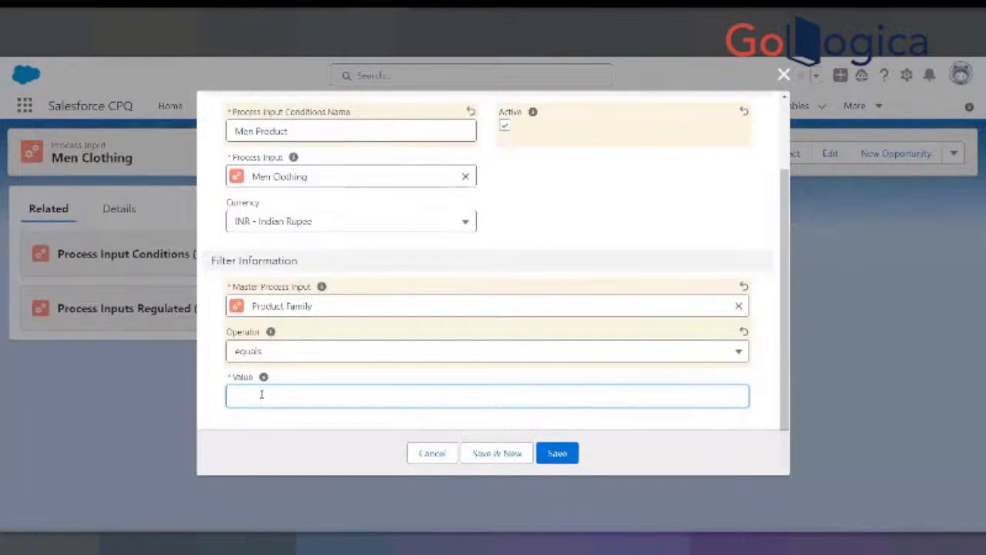
type("Men")
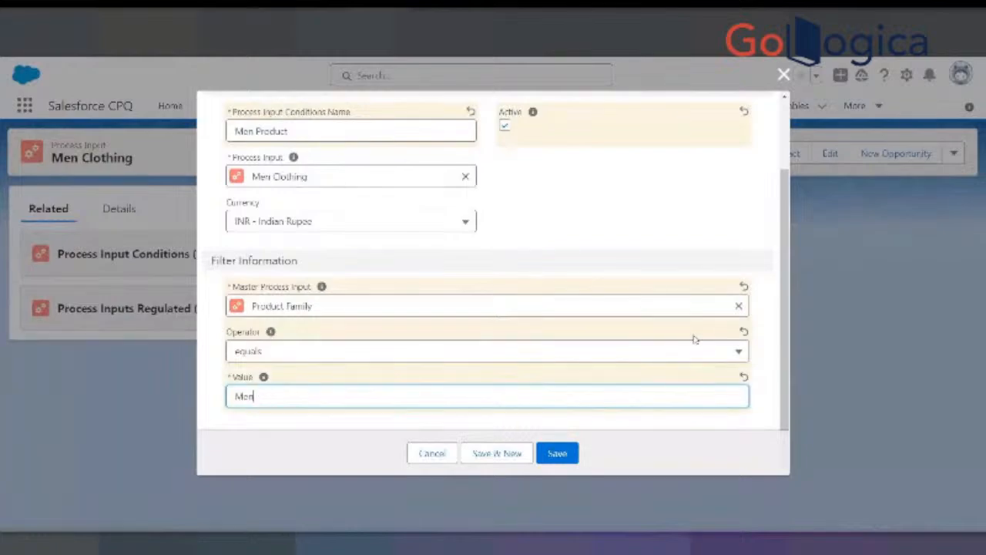
left_click(559, 454)
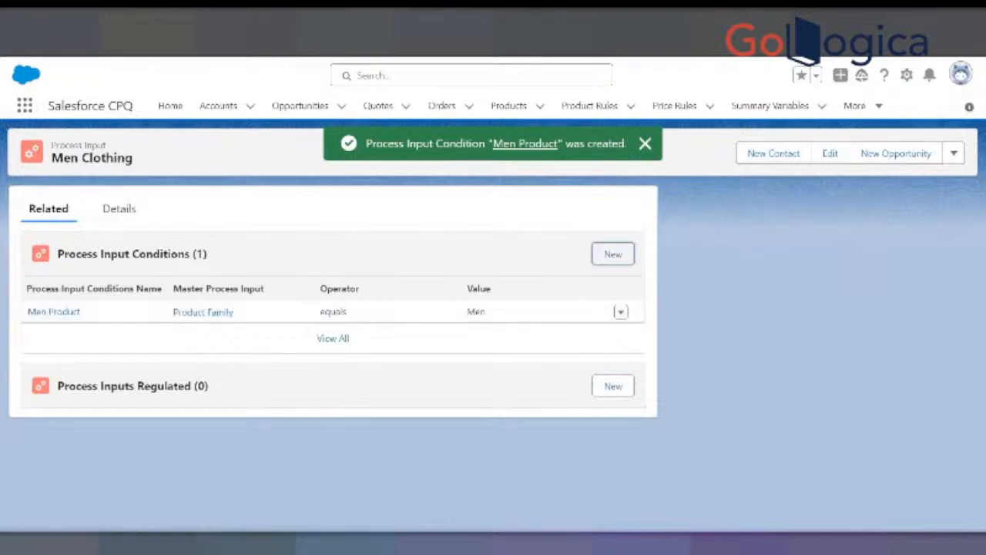
key("ctrl+Tab")
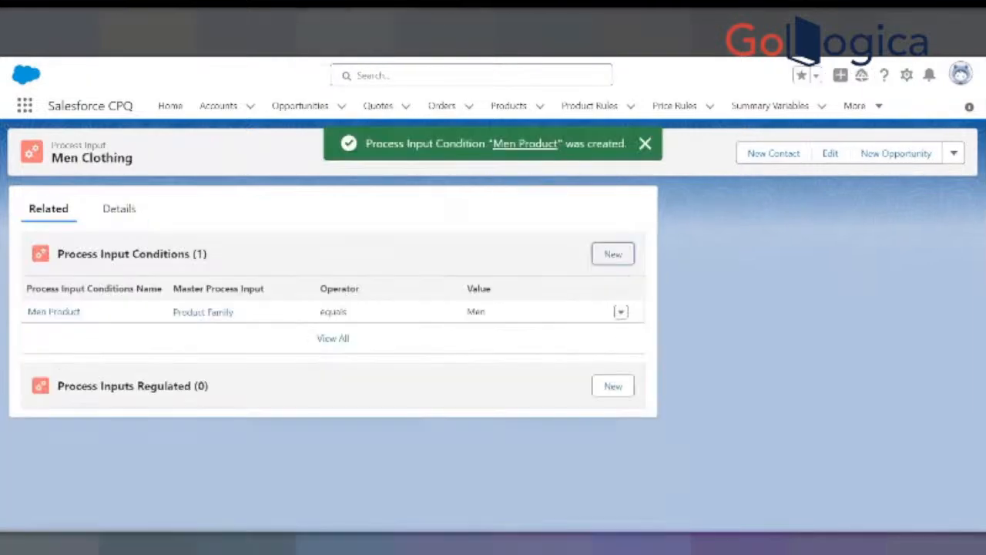
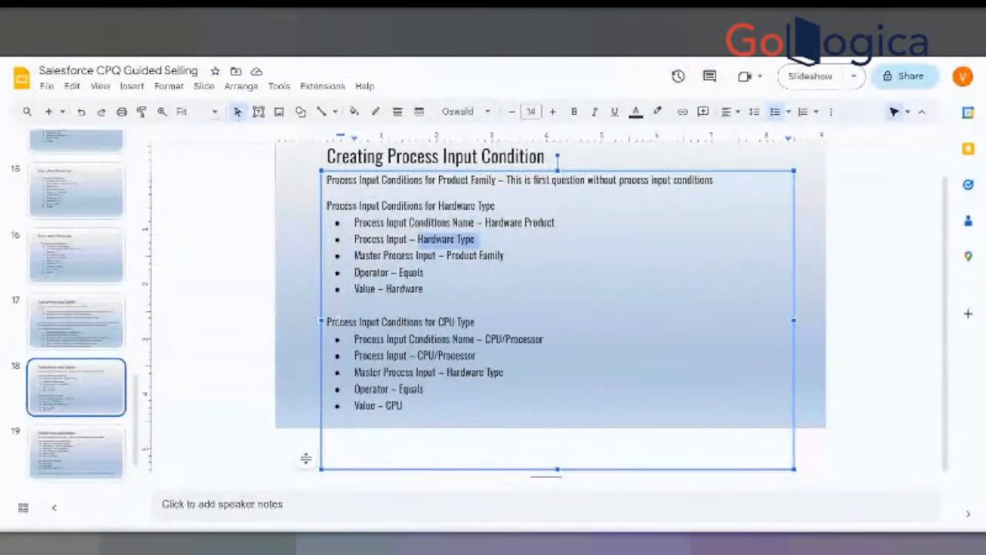
- Open the Women Clothing process input of Clothing Guided Selling separately and show its related process input conditions
left_click_drag(328, 322, 475, 322)
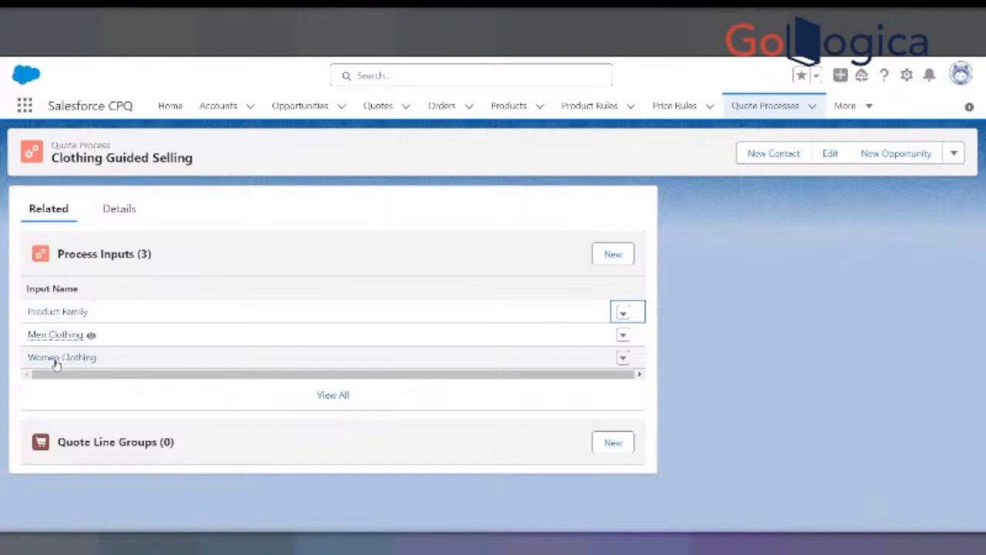
right_click(61, 357)
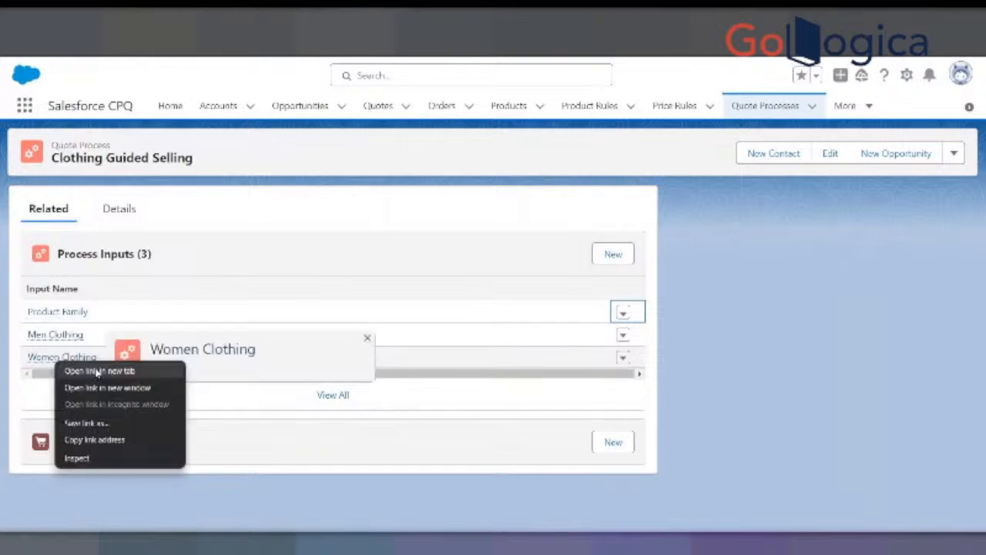
left_click(96, 371)
left_click(362, 19)
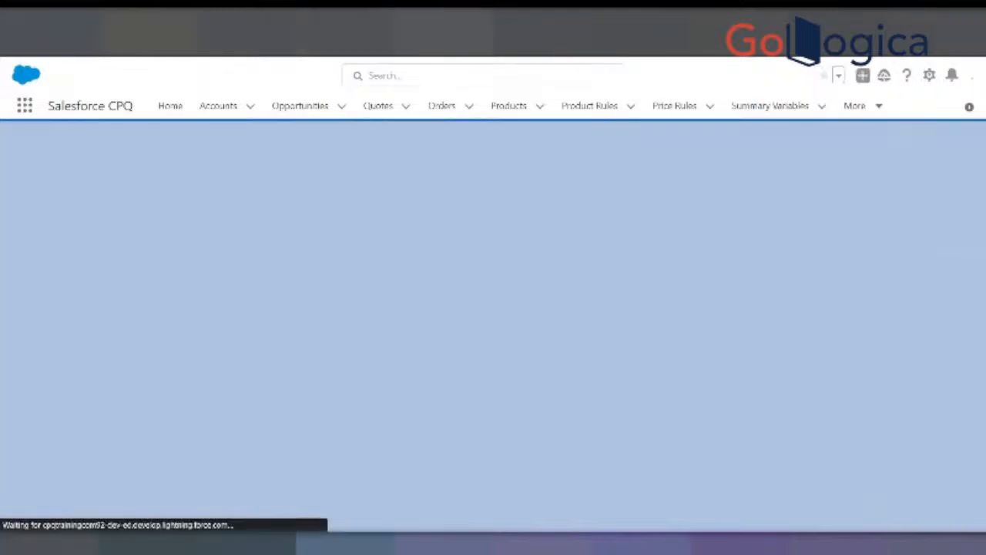
left_click(621, 311)
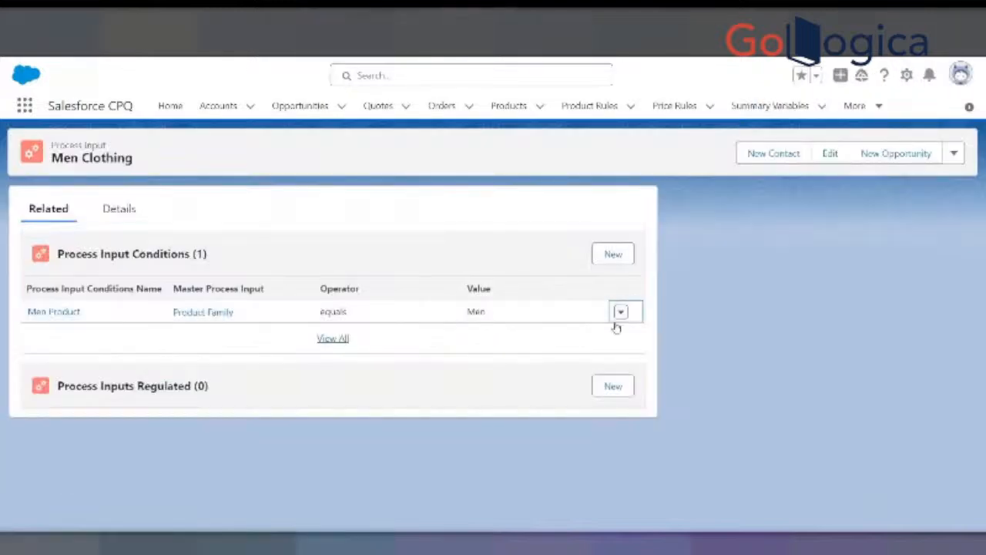
right_click(68, 312)
left_click(103, 324)
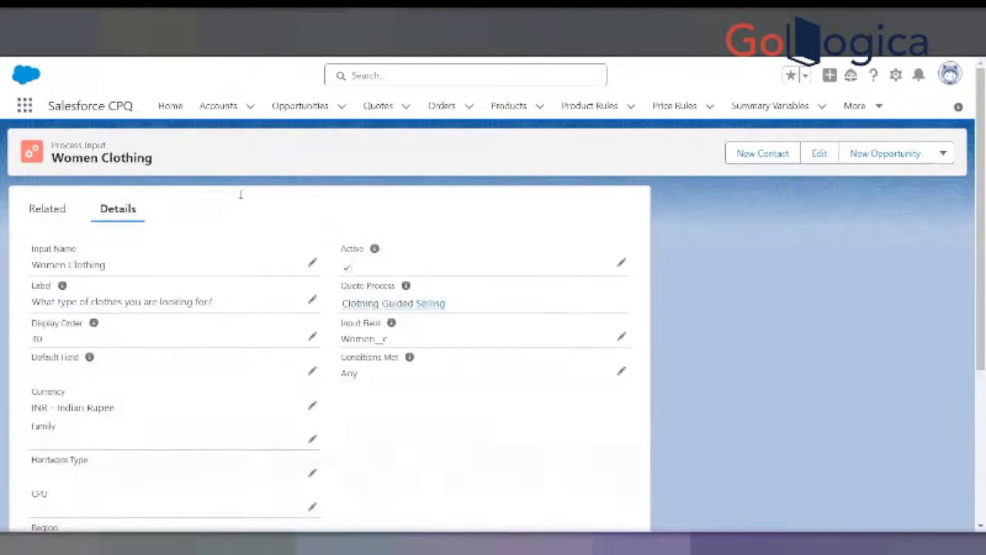
left_click(55, 210)
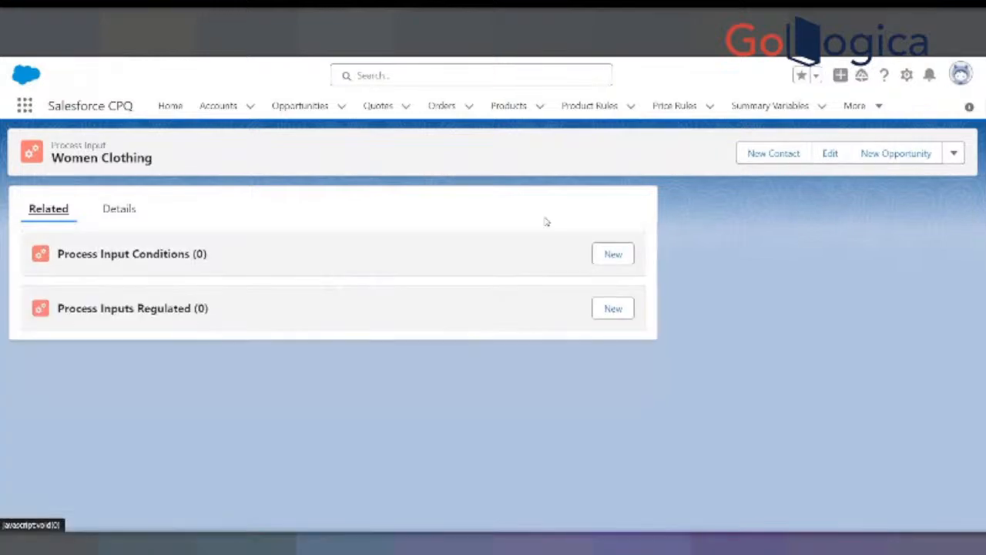
- Start a new process input condition for Women Clothing, name it Women Product and make it active
left_click(609, 257)
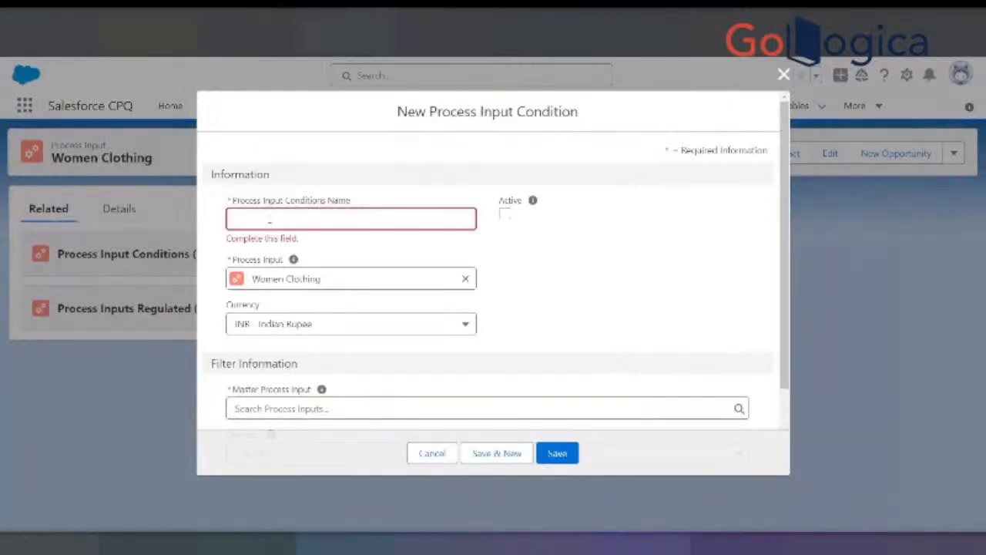
left_click(269, 221)
type("Women 2")
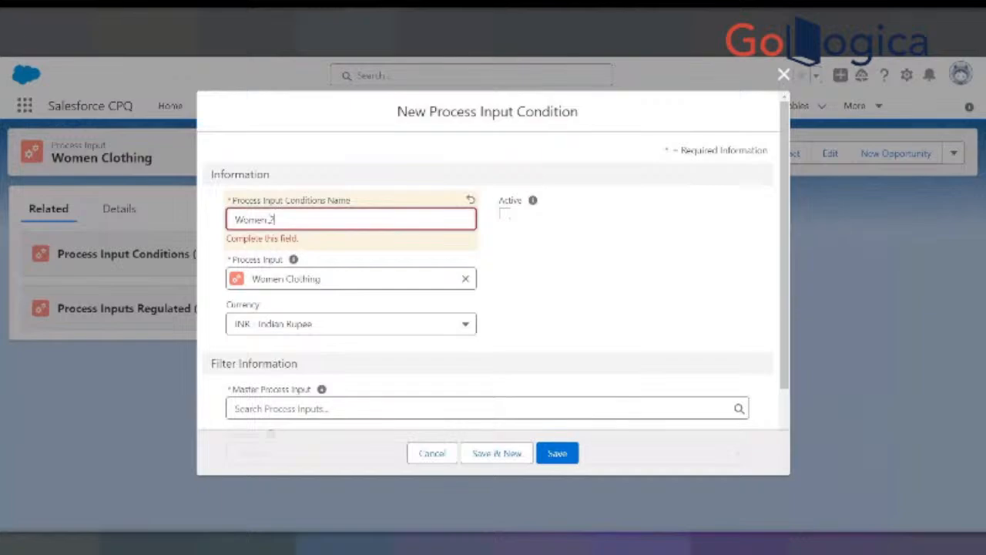
type("roduct")
left_click(505, 213)
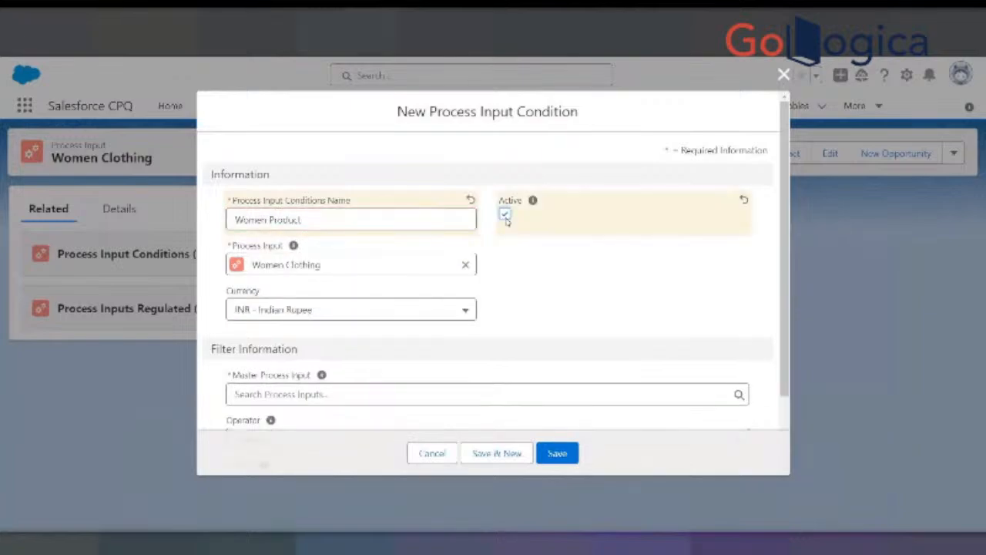
- Search the condition's Master Process Input for Product Family and show all matching results
scroll(303, 367, "down", 2)
left_click(299, 307)
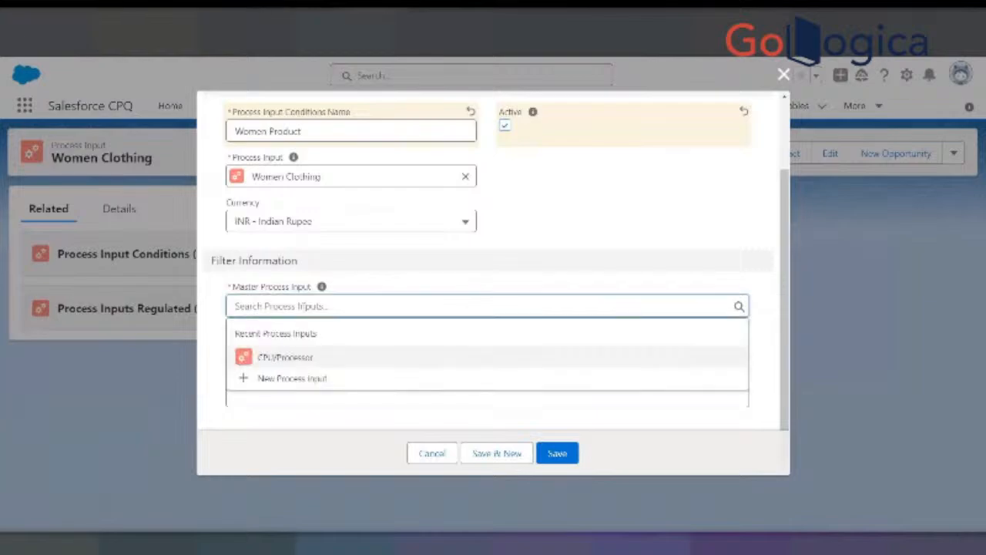
type("Produc")
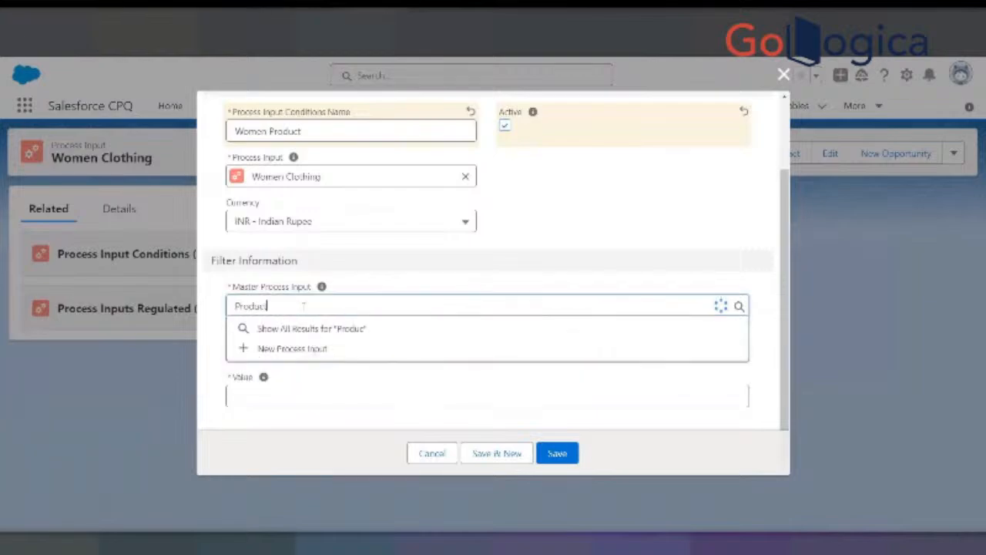
type("t Family")
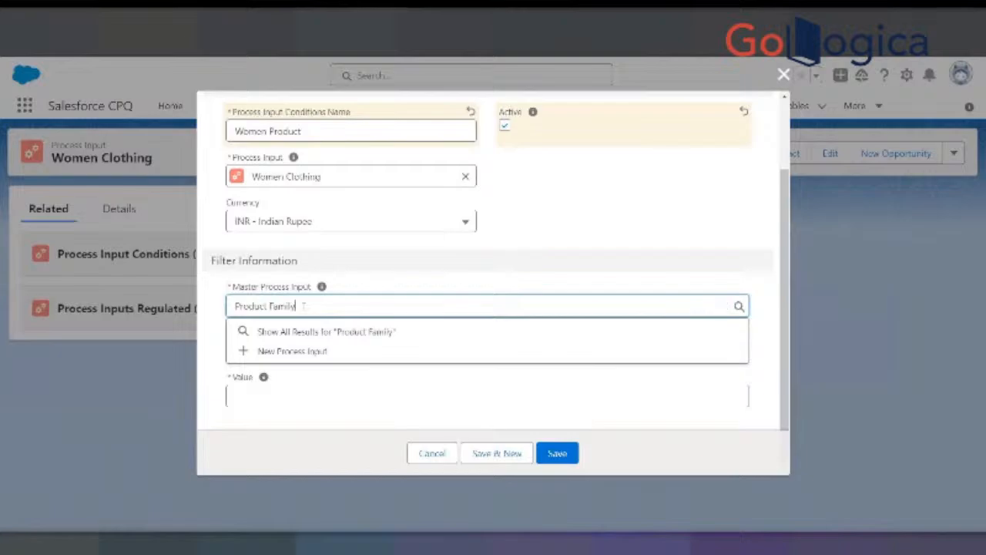
left_click(288, 331)
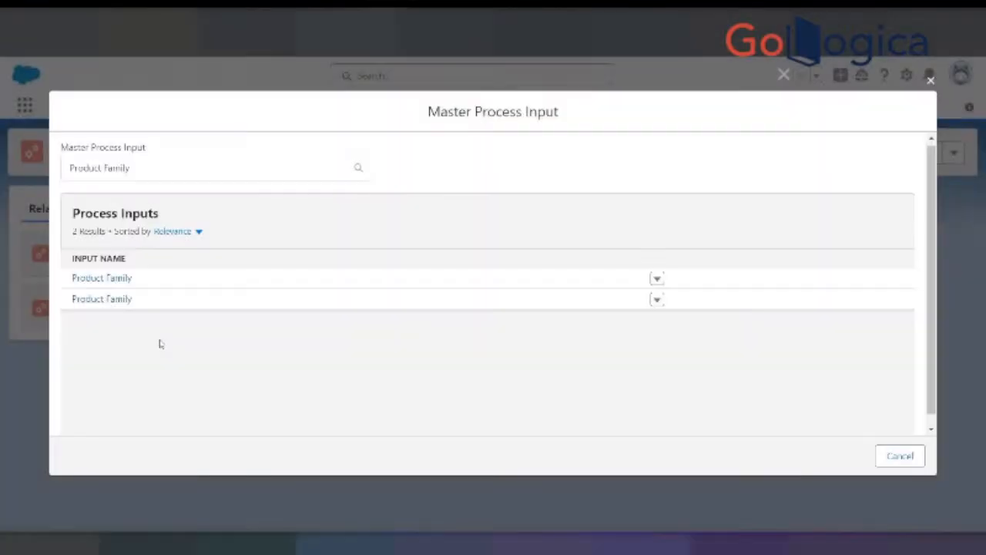
- Open the second Product Family result separately to check its quote process, then choose that result as the Master Process Input
right_click(121, 301)
left_click(154, 312)
key("ctrl+Tab")
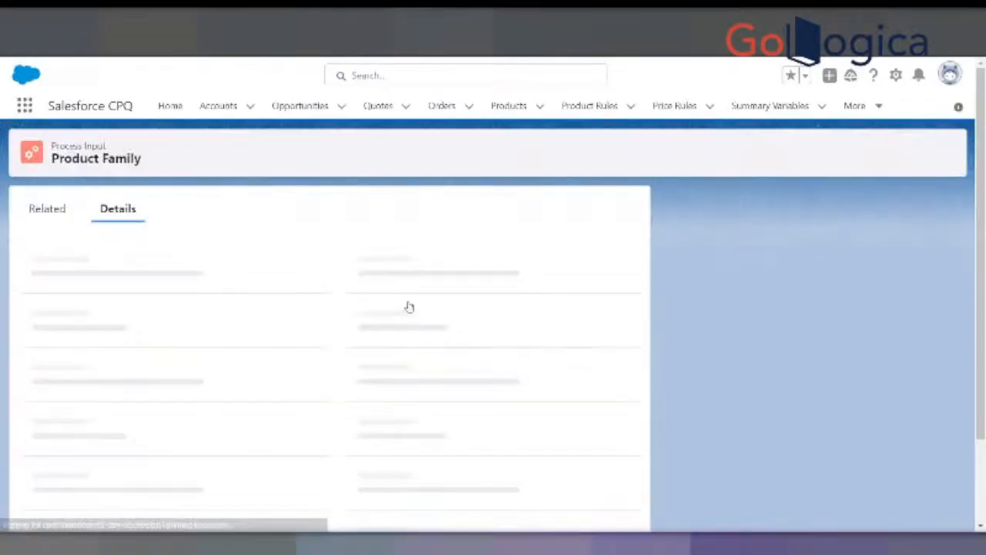
key("ctrl+shift+Tab")
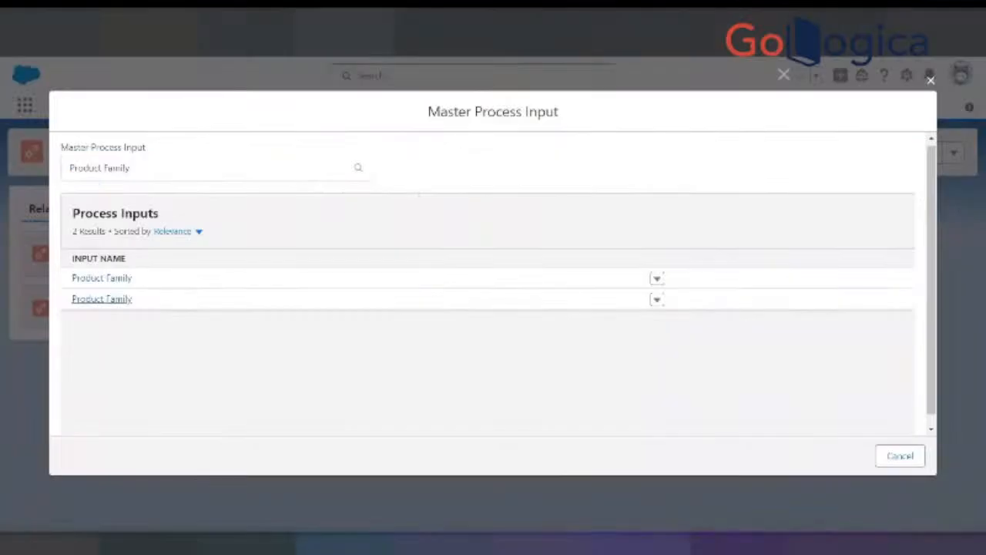
left_click(98, 299)
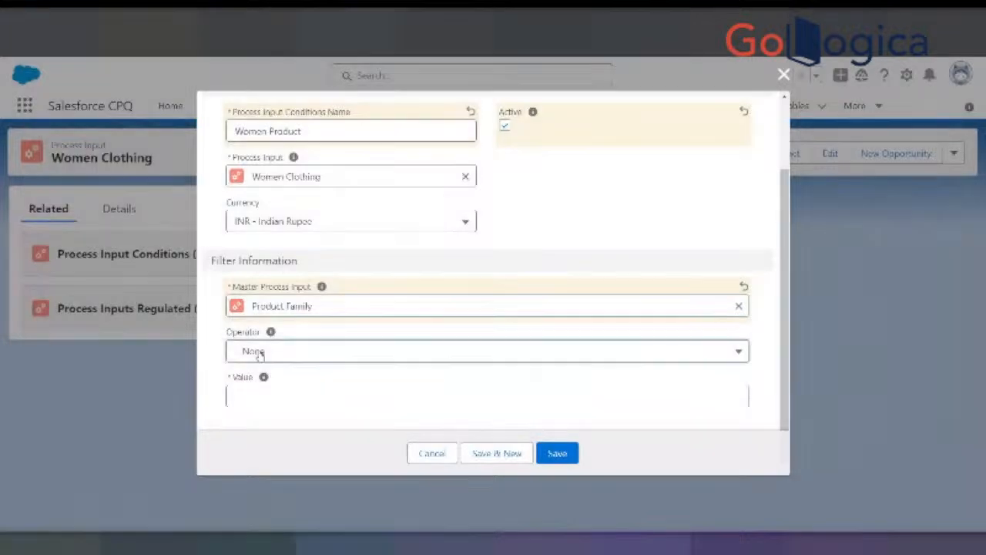
- Set the Women Product condition's operator to equals and its value to Women, and save the condition
left_click(259, 354)
left_click(297, 185)
left_click(247, 396)
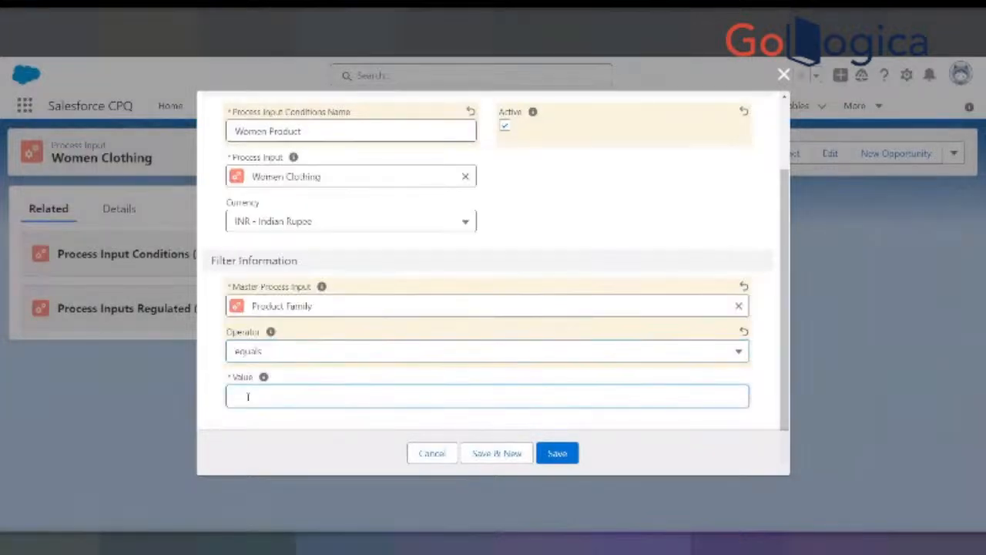
type("Women")
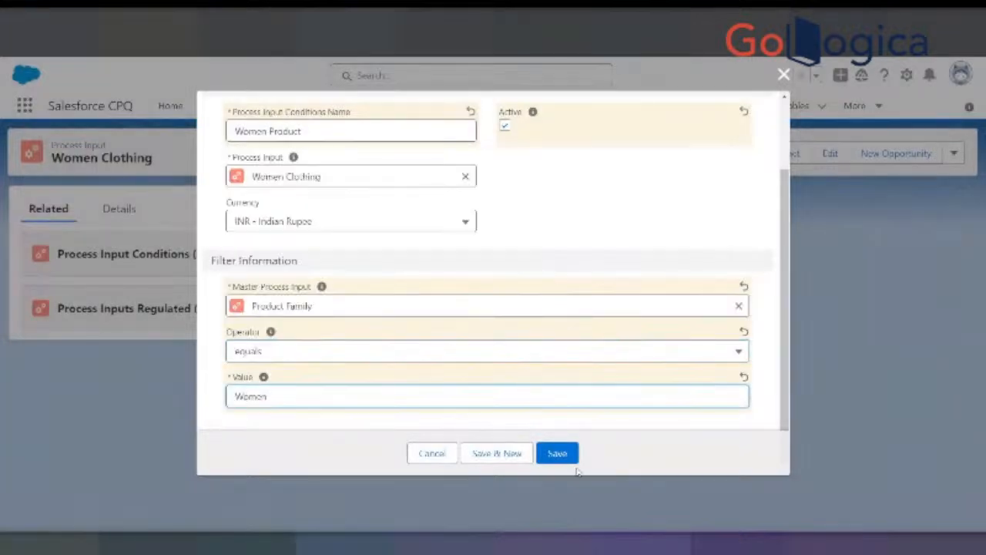
left_click(555, 455)
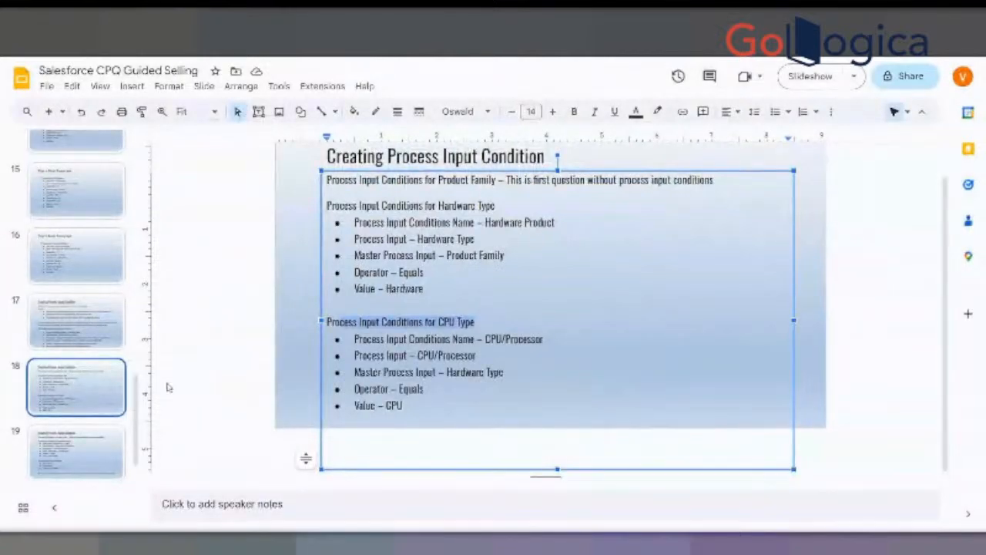
- Review the remaining process input condition slides in Google Slides, down to the note about the Quote Process record ID
left_click(92, 453)
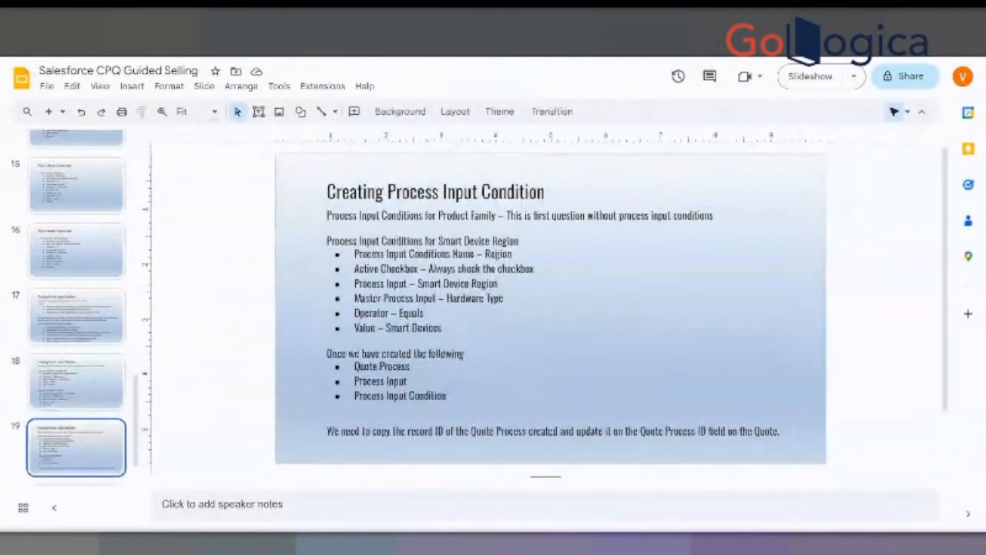
scroll(524, 265, "down", 1)
scroll(519, 264, "up", 1)
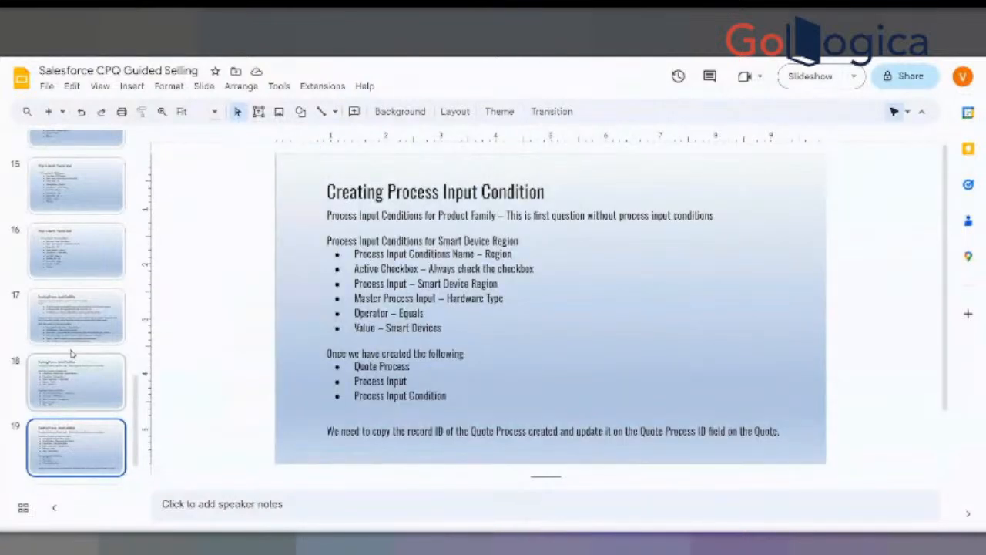
left_click(90, 329)
left_click(116, 385)
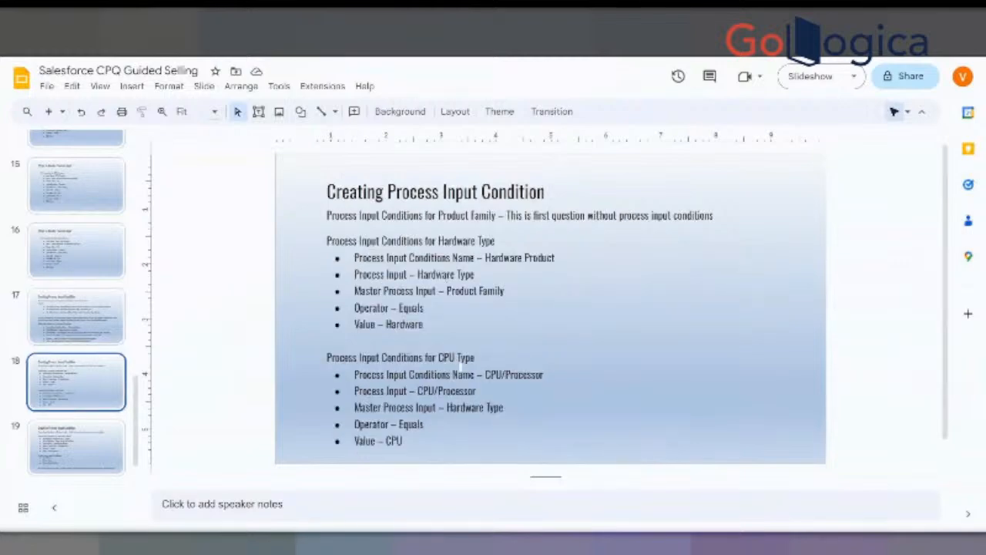
key("Down")
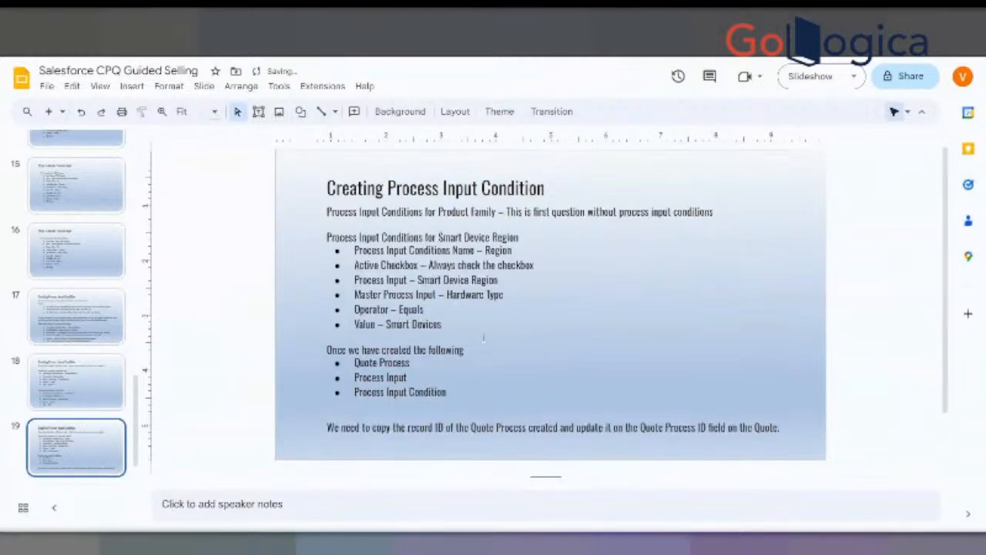
scroll(483, 338, "down", 2)
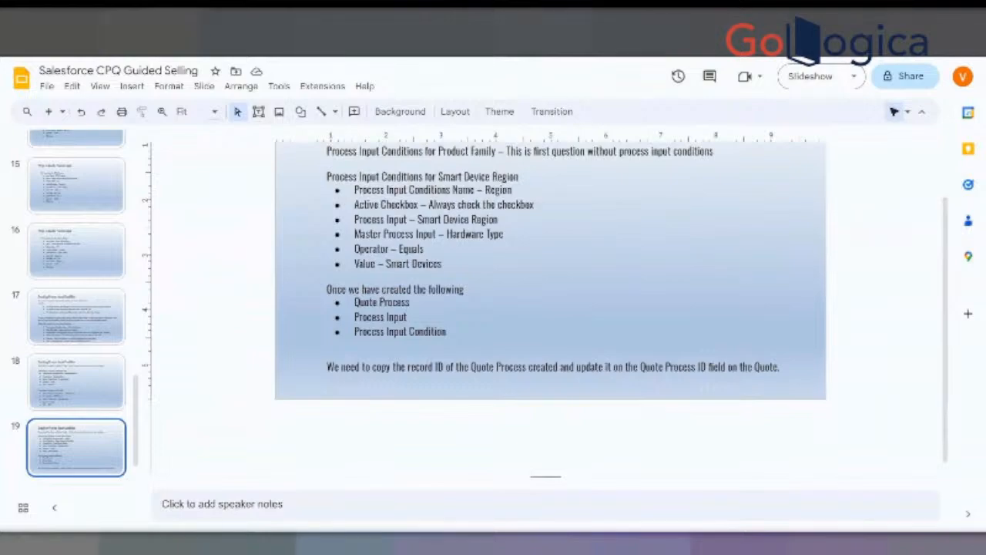
- Return to the Clothing Guided Selling quote process in Salesforce and review its details and process inputs against the slide
left_click(392, 32)
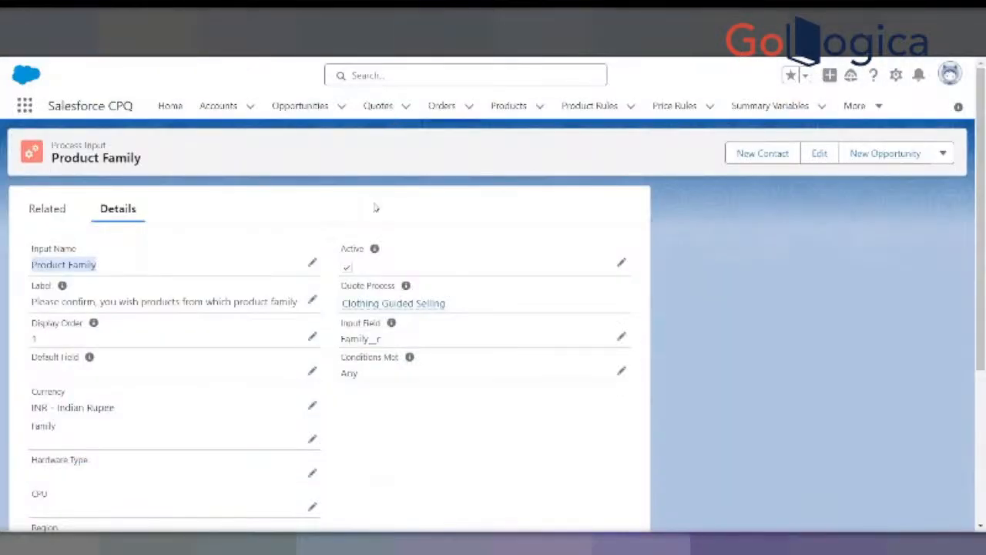
left_click(508, 33)
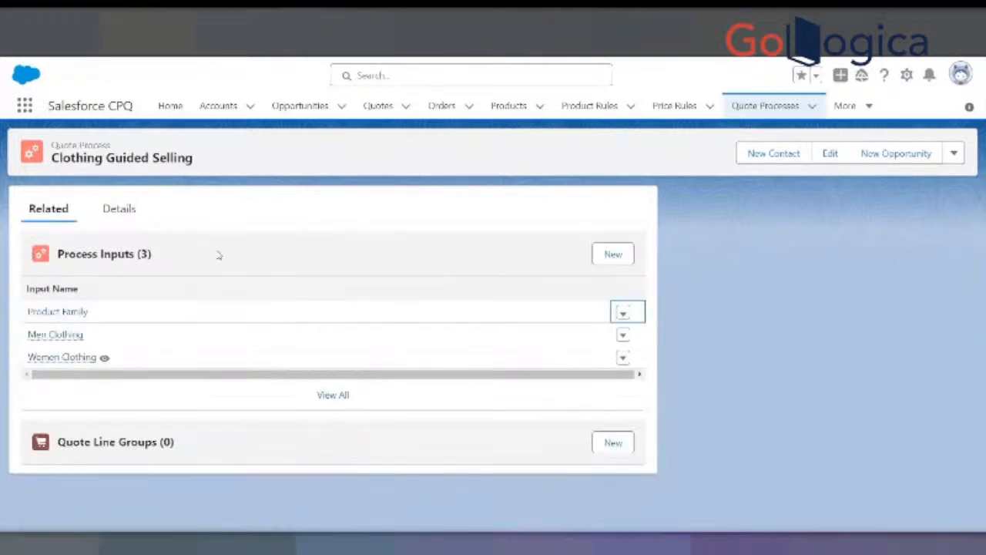
left_click(115, 209)
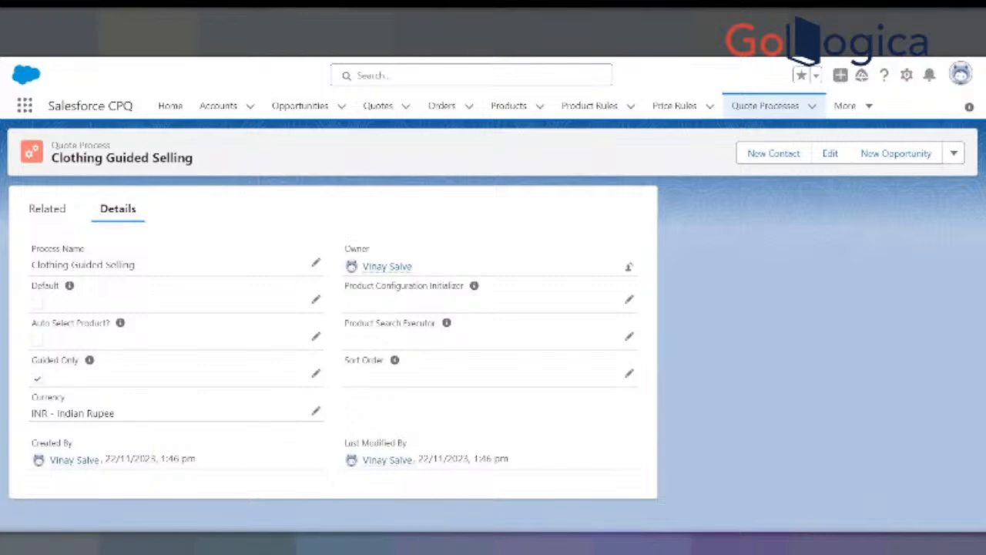
key("alt+Tab")
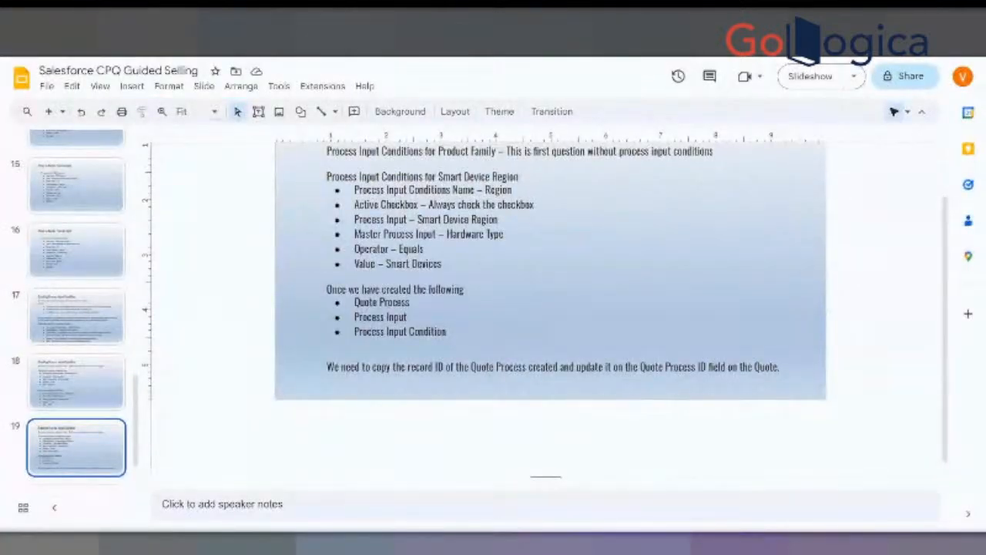
key("alt+Tab")
left_click(50, 212)
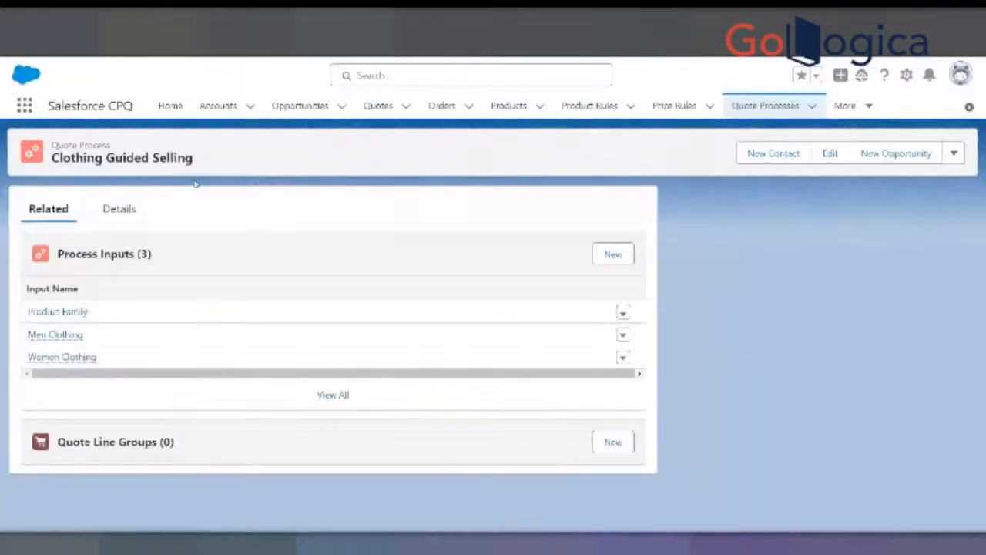
- Show the Clothing Guided Selling details and paste its copied record ID below the product list in the Notepad note
left_click(116, 210)
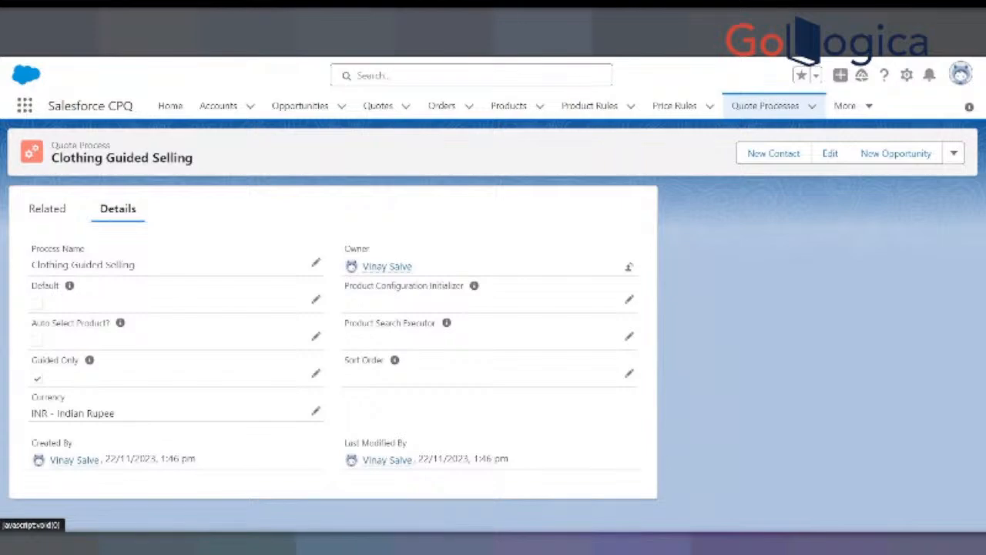
key("alt+Tab")
left_click(533, 305)
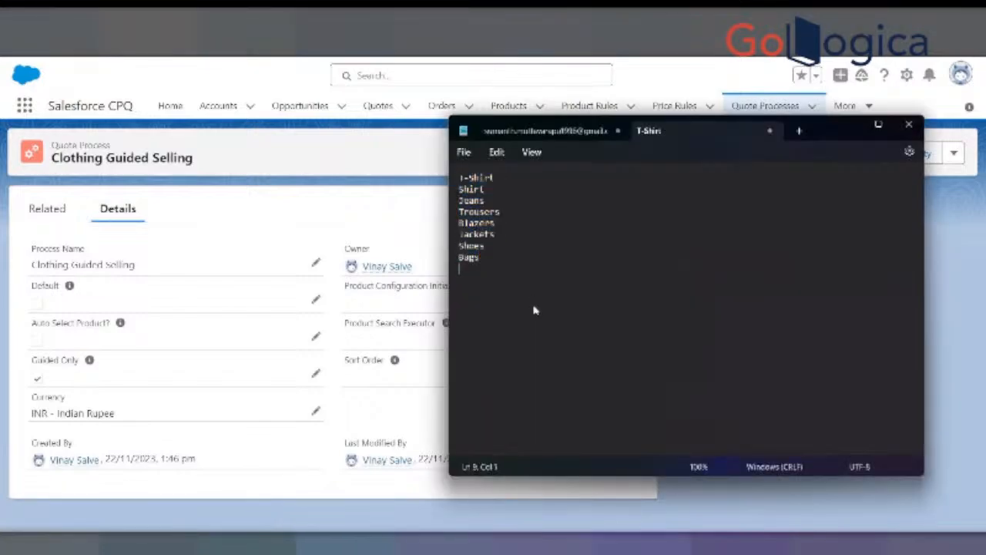
key("ctrl+v")
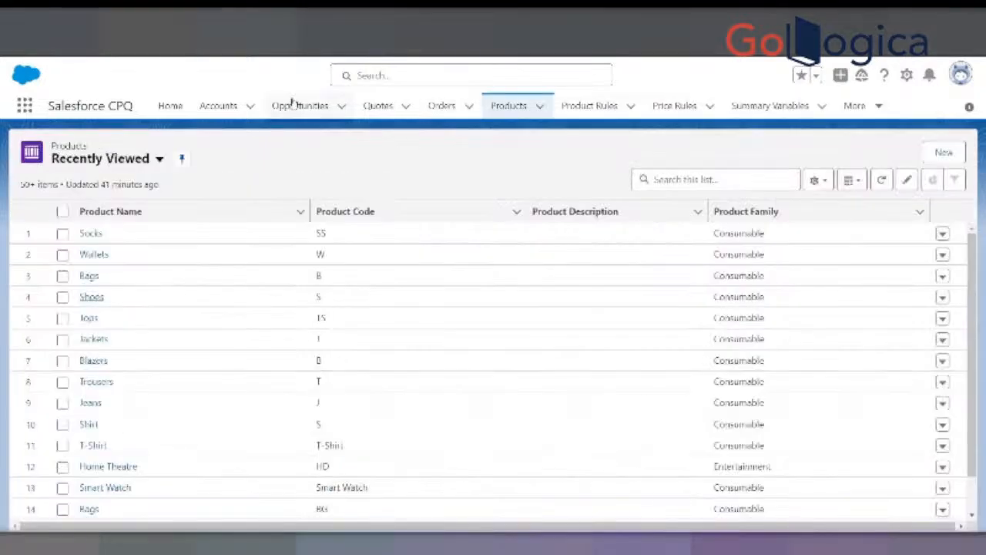
- Go to the recently viewed quotes in Salesforce and open the first quote in the list
right_click(386, 105)
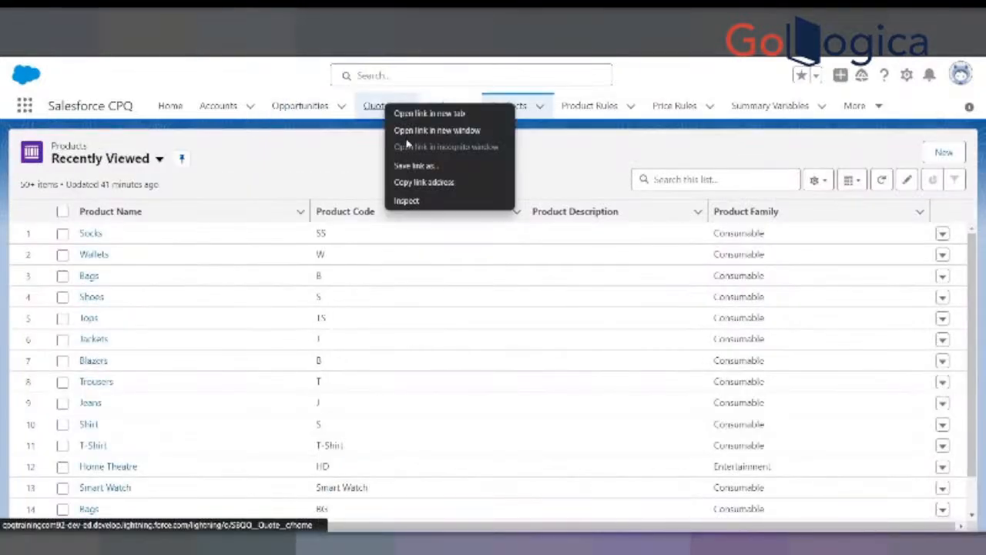
left_click(377, 106)
left_click(377, 105)
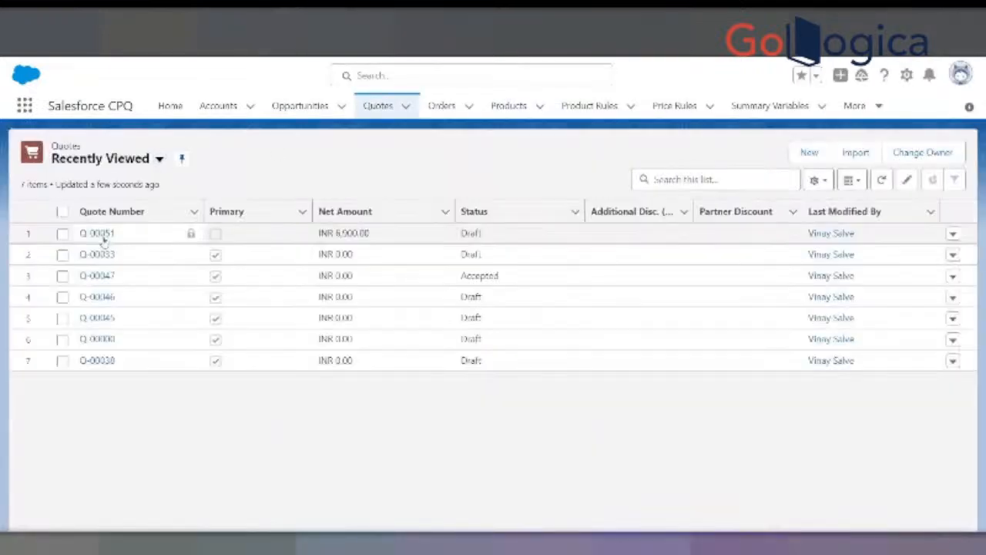
left_click(106, 234)
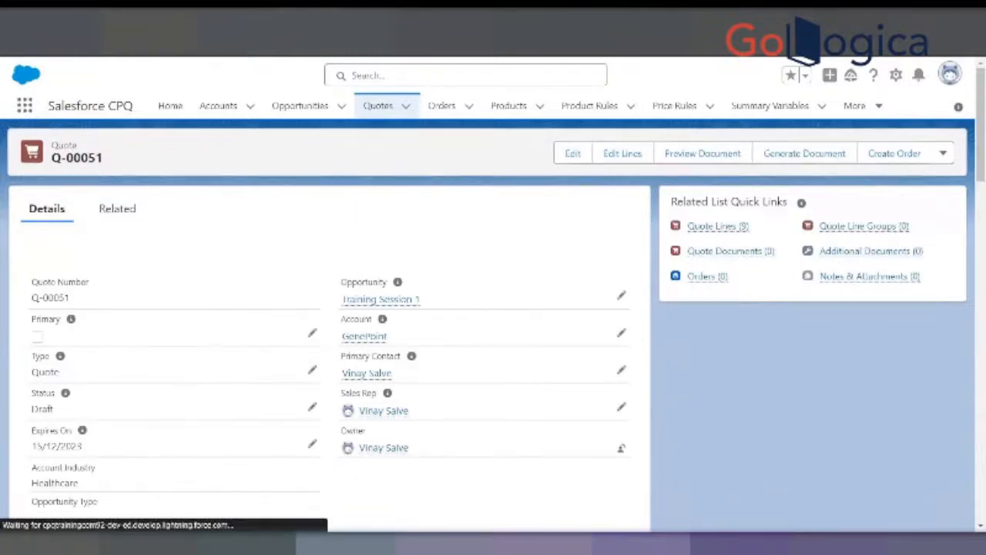
- Duplicate the GenePoint quote's browser tab and open the second recently viewed quote, for Burlington Textiles Corp of America
right_click(295, 37)
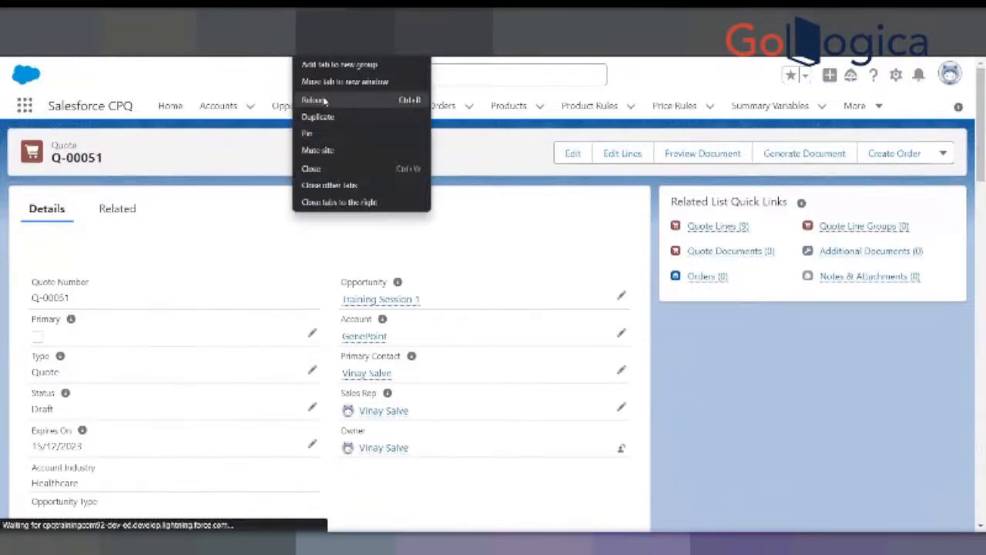
left_click(315, 118)
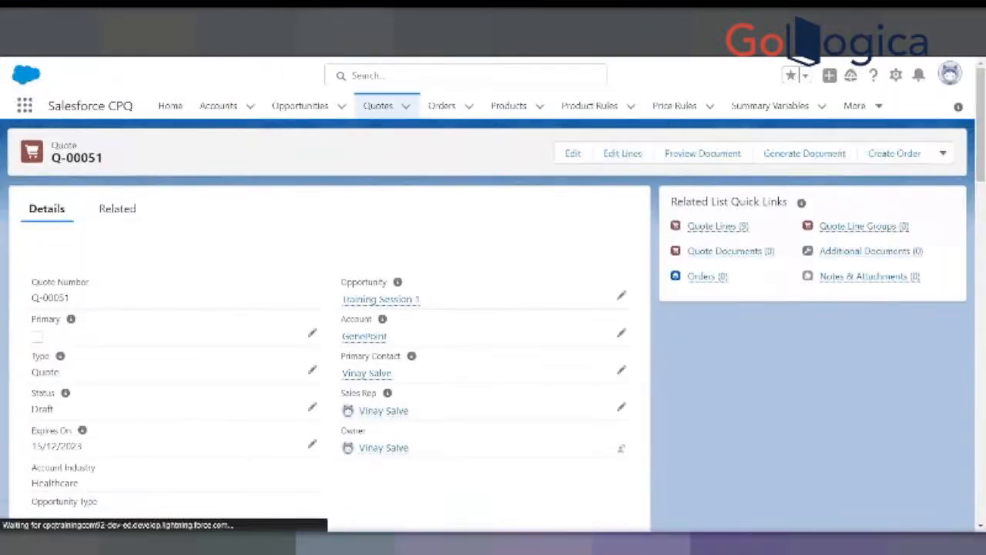
left_click(382, 110)
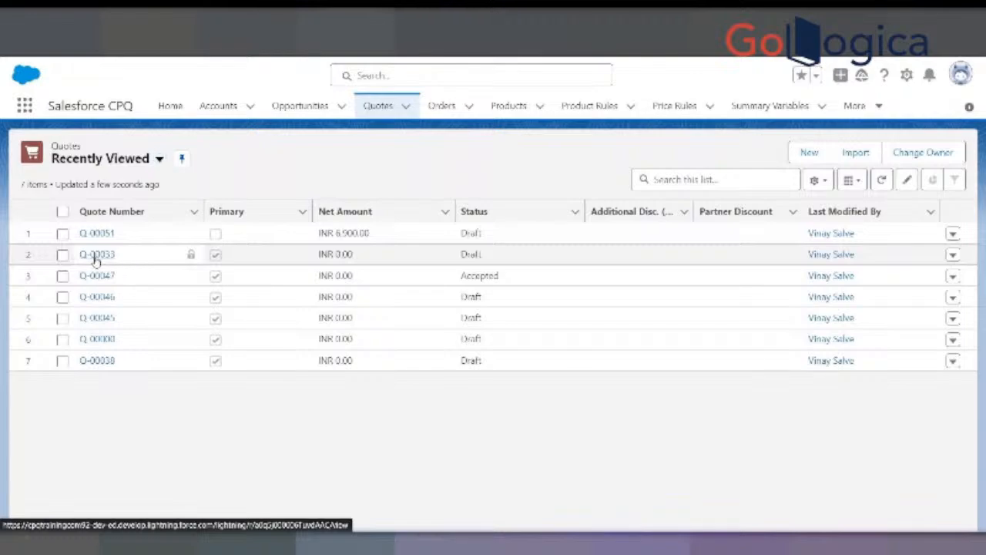
left_click(96, 257)
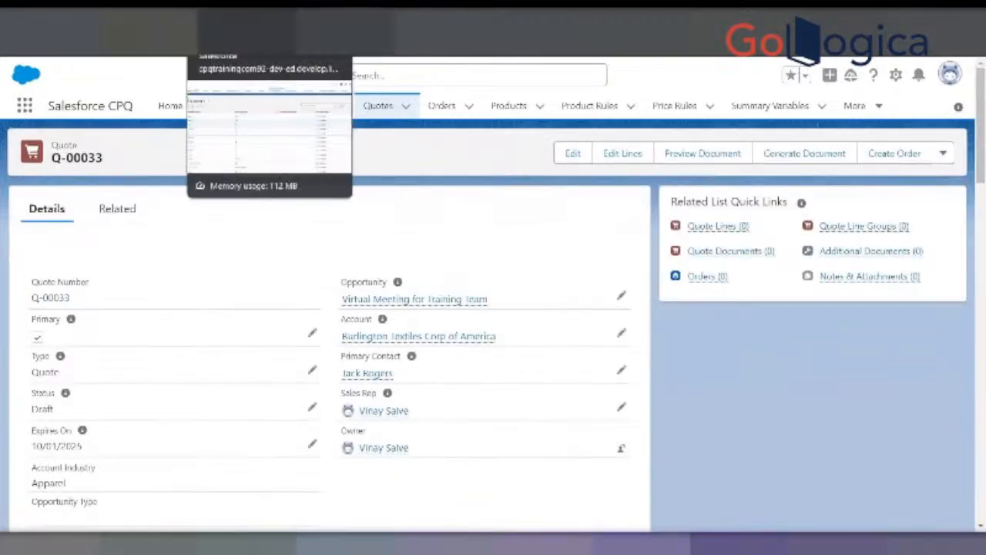
- Return to the GenePoint quote and save the copied Clothing Guided Selling record ID as its Quote Process Id
left_click(224, 22)
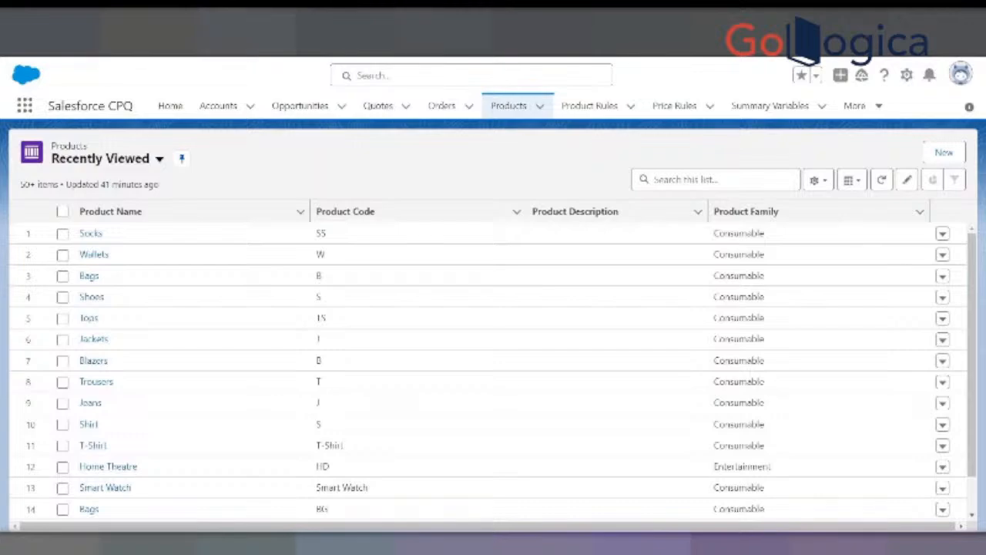
left_click(455, 21)
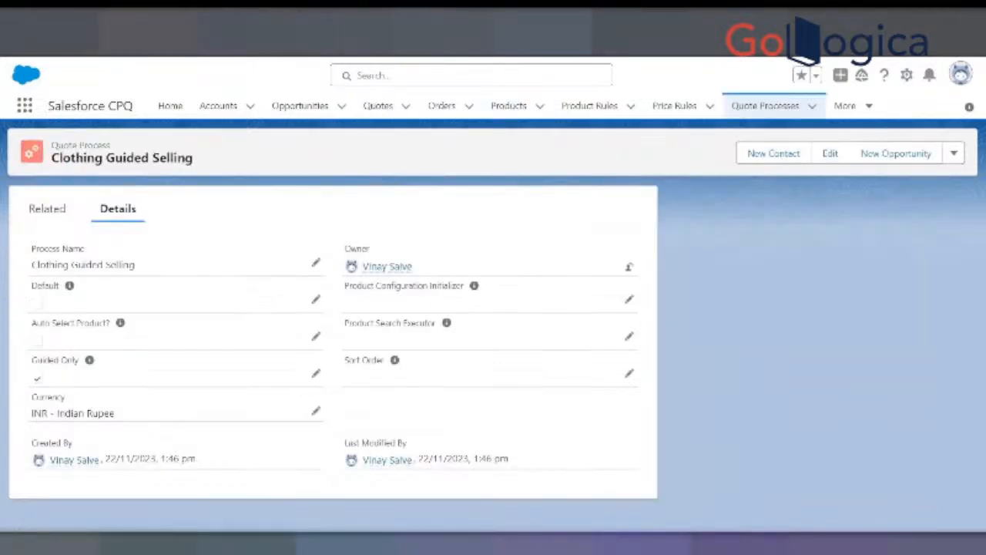
left_click(539, 21)
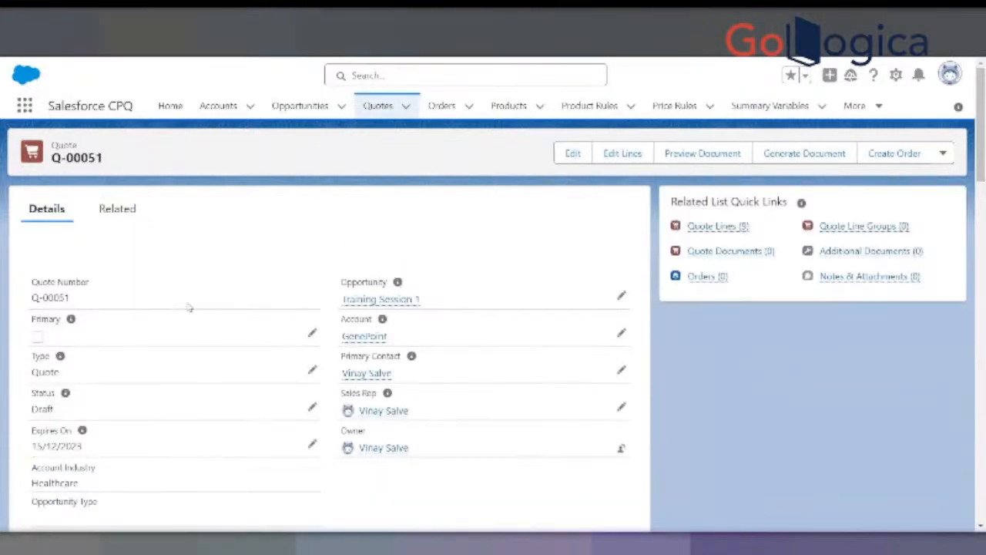
scroll(223, 309, "down", 4)
scroll(227, 309, "down", 15)
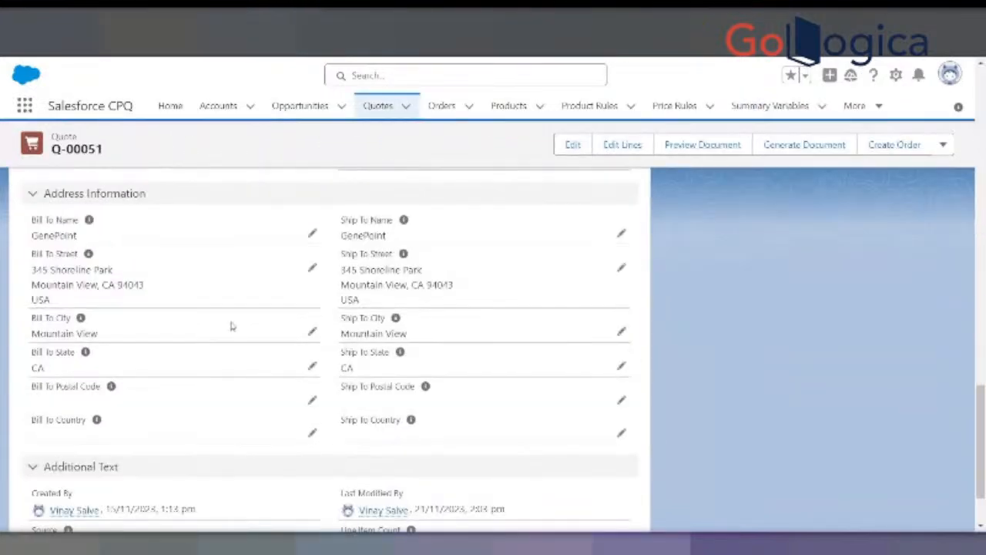
scroll(231, 327, "down", 1)
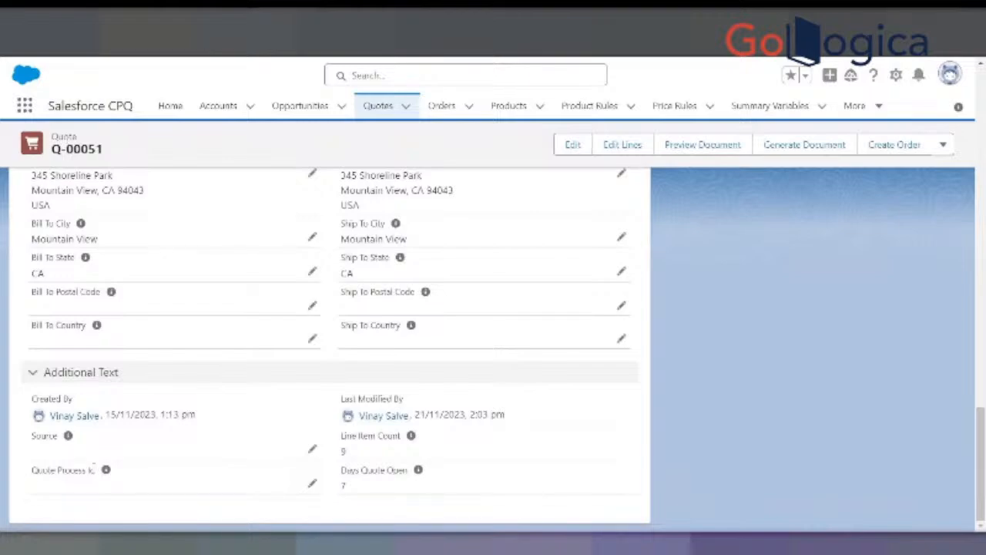
left_click(312, 483)
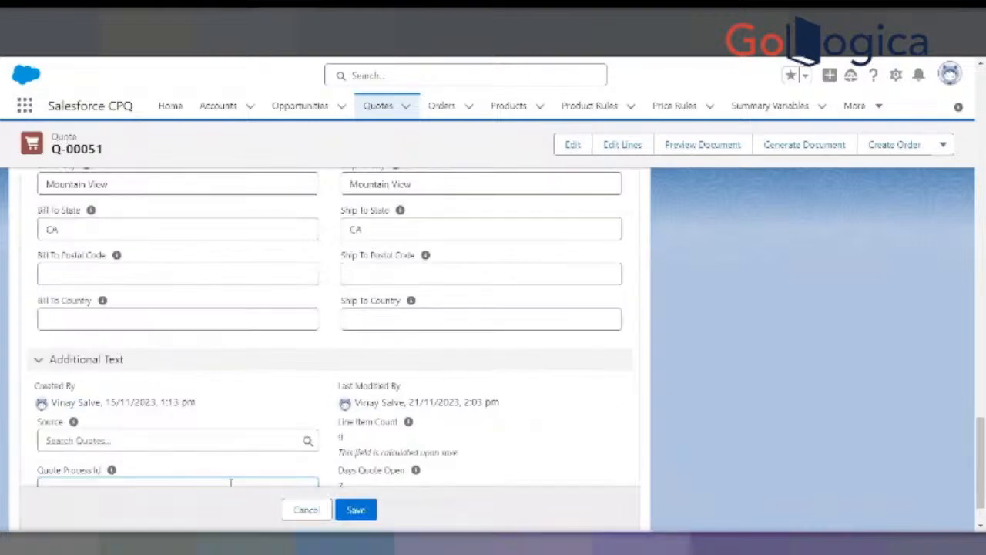
scroll(248, 447, "down", 1)
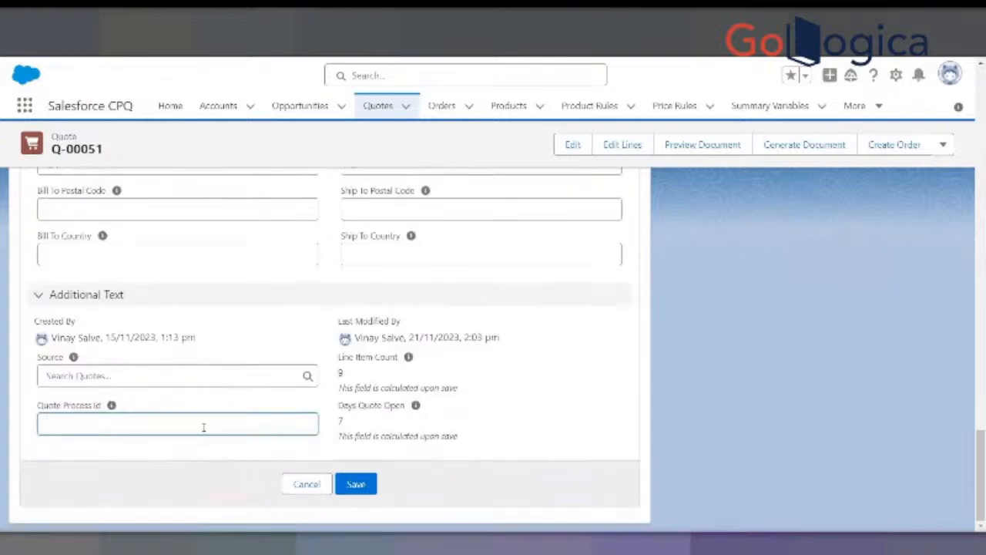
type("a0n5j000006OUTTAA4")
left_click(355, 484)
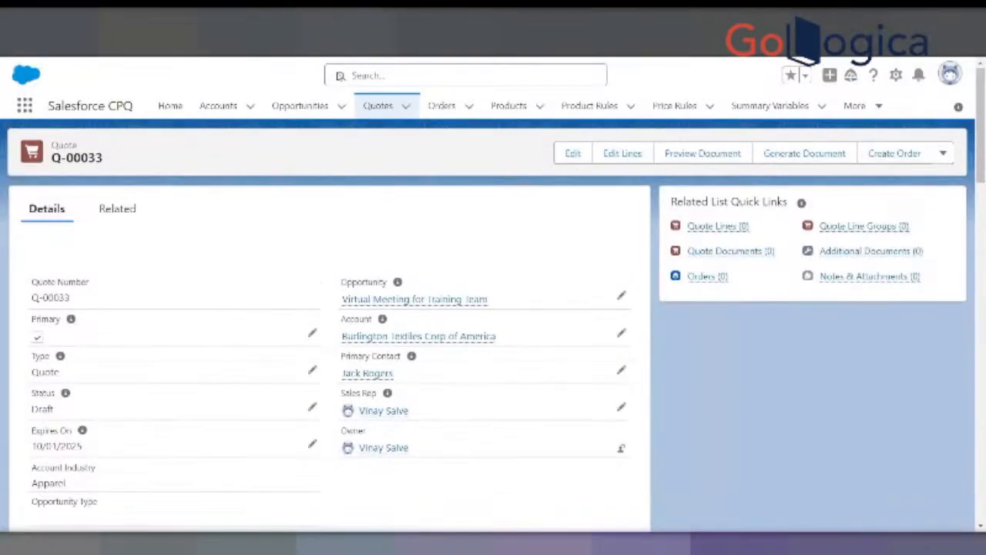
- Open the Guided Selling quote process for its record ID and save that ID as the Burlington Textiles quote's Quote Process Id
scroll(282, 315, "down", 15)
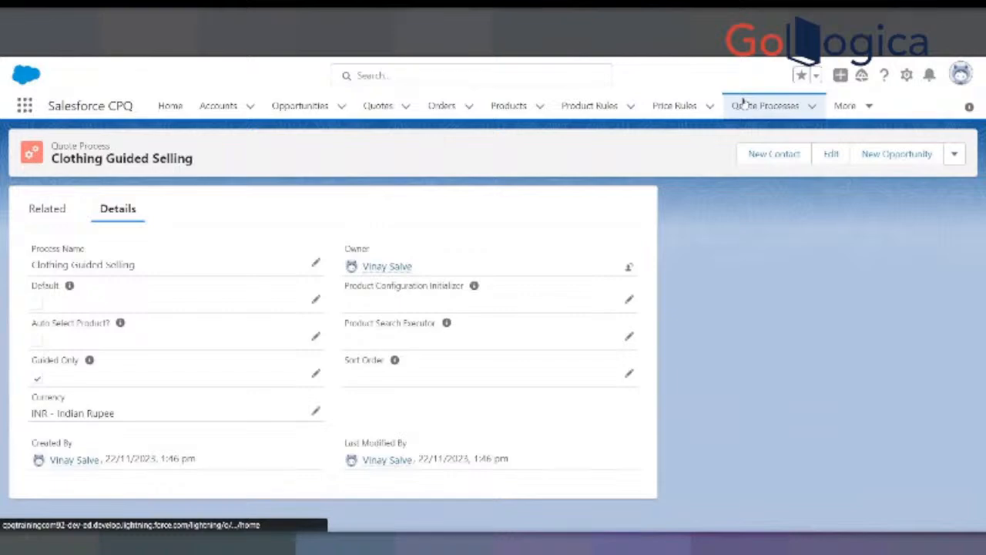
left_click(741, 105)
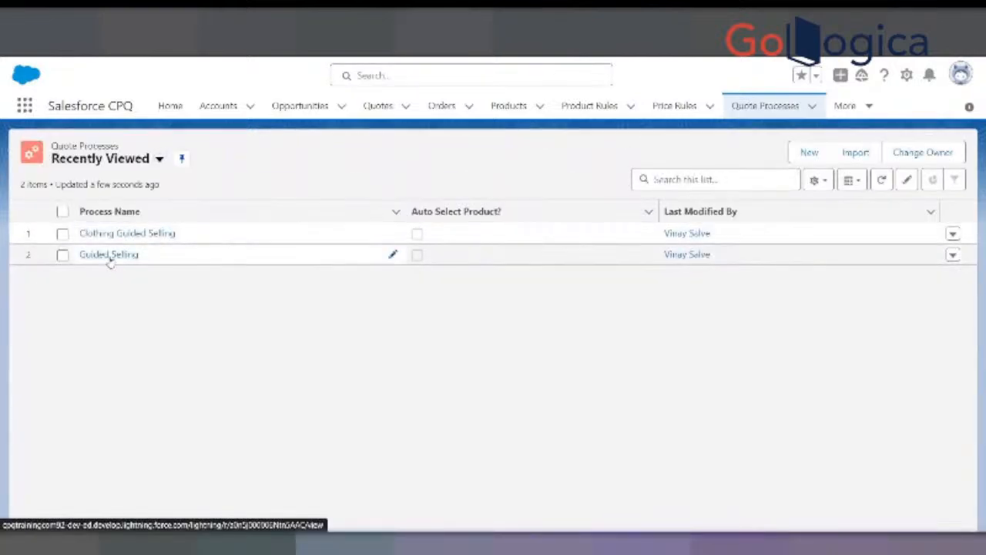
left_click(110, 257)
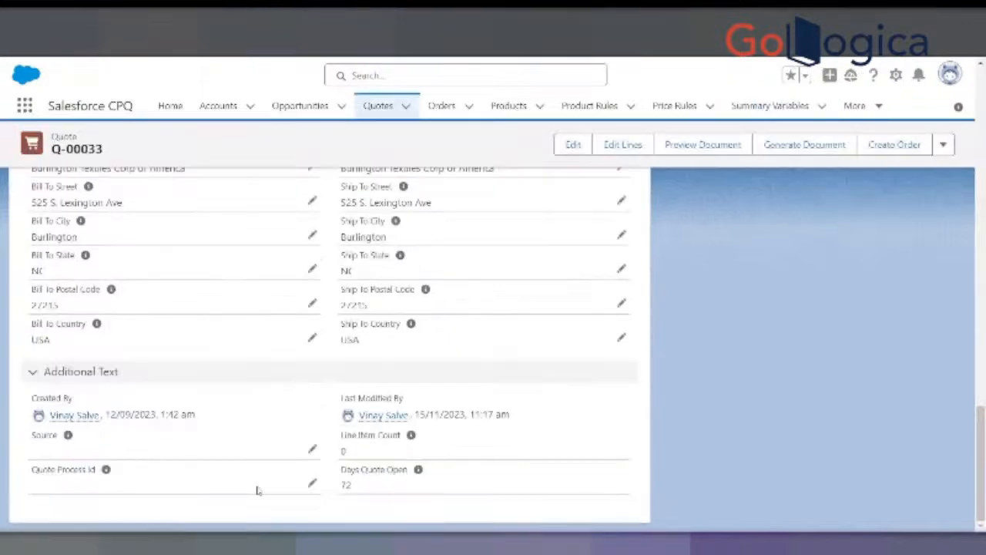
left_click(311, 482)
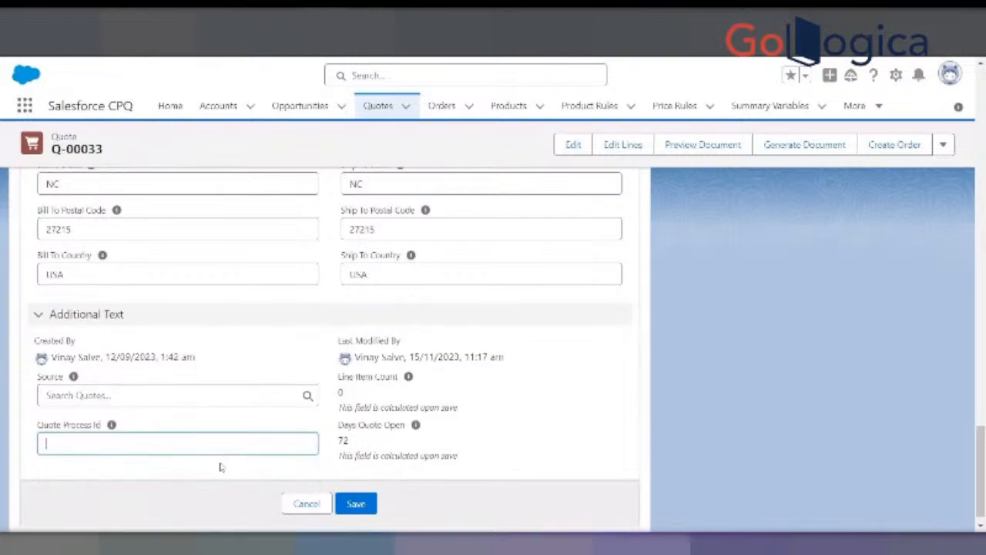
type("a0n5j000006NtnSAAC")
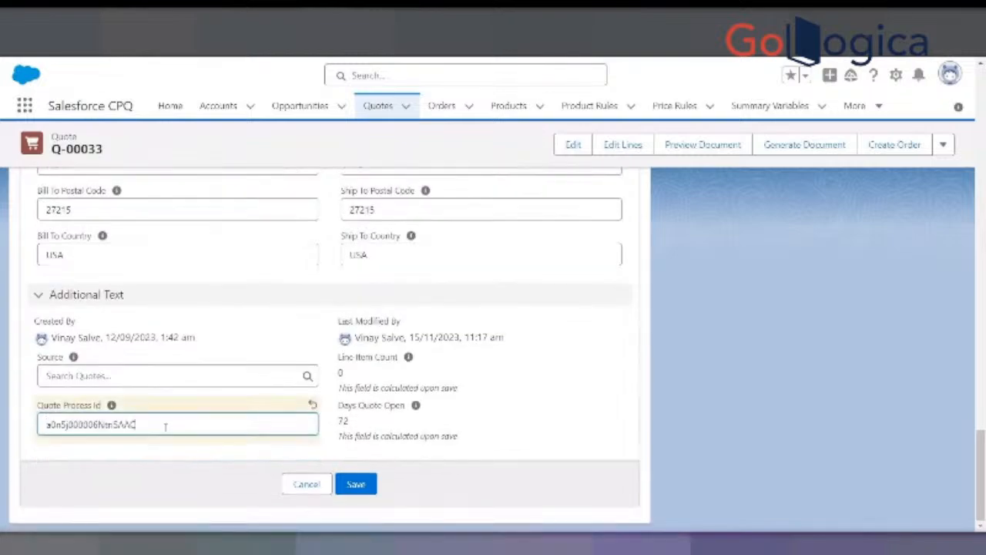
left_click(355, 484)
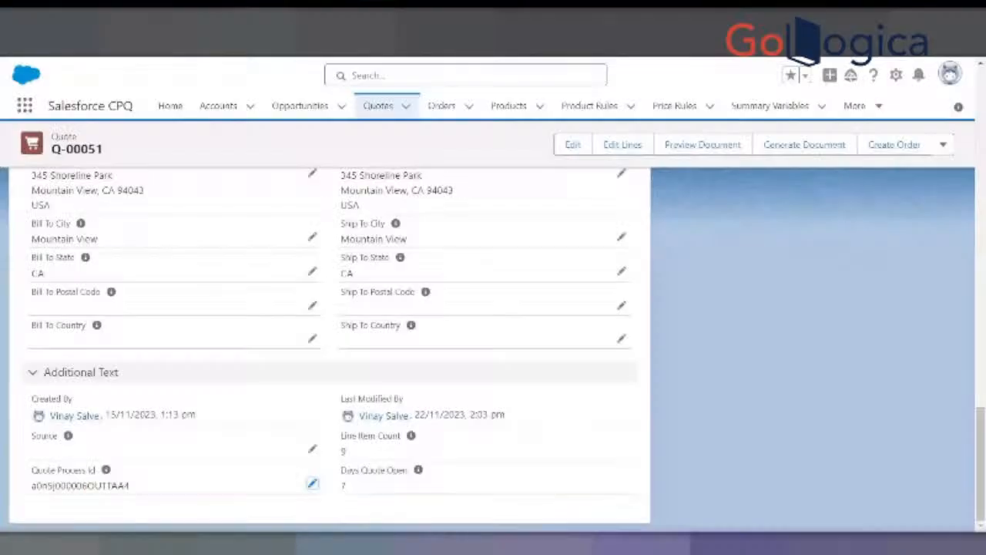
- Open the GenePoint quote's line editor and delete all of its quote lines
scroll(290, 215, "up", 15)
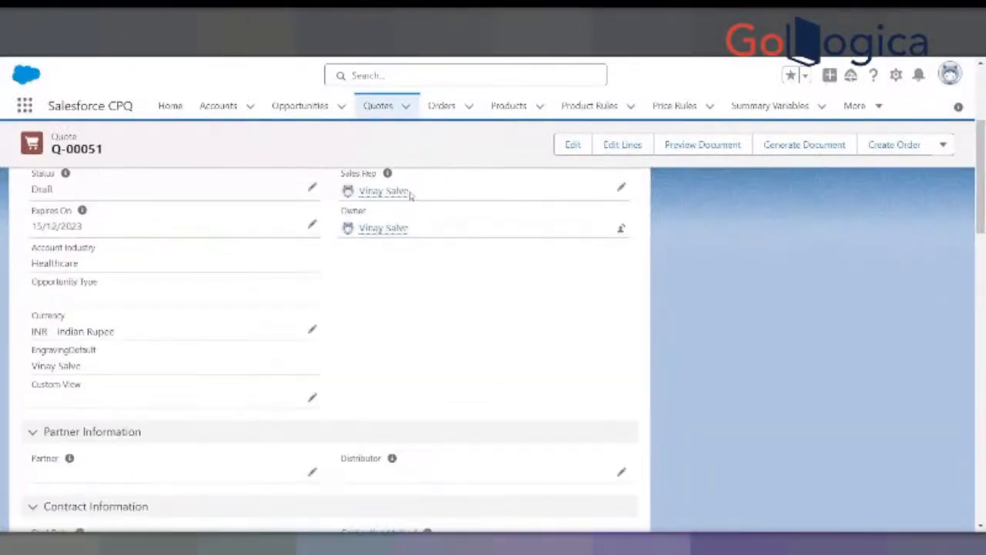
scroll(410, 195, "up", 3)
left_click(620, 145)
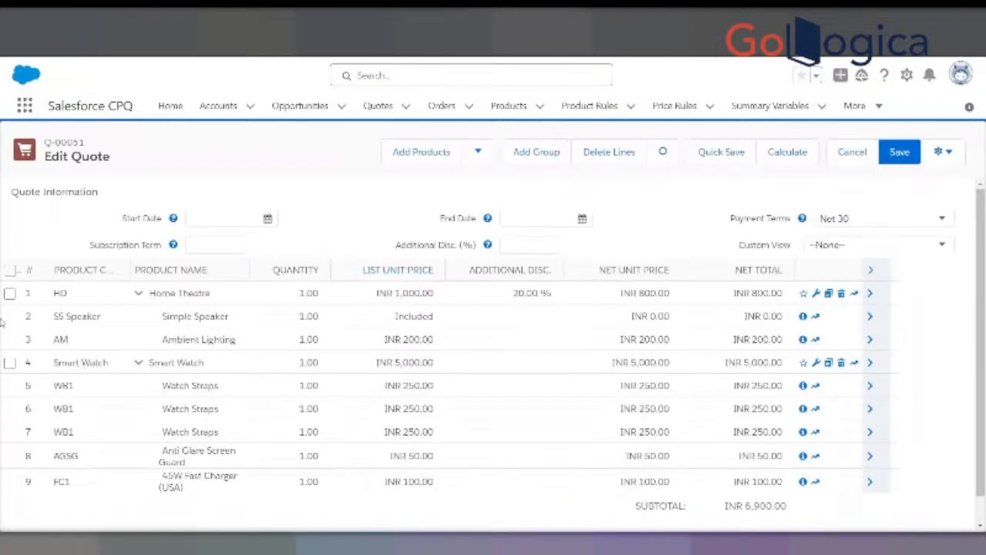
left_click(10, 271)
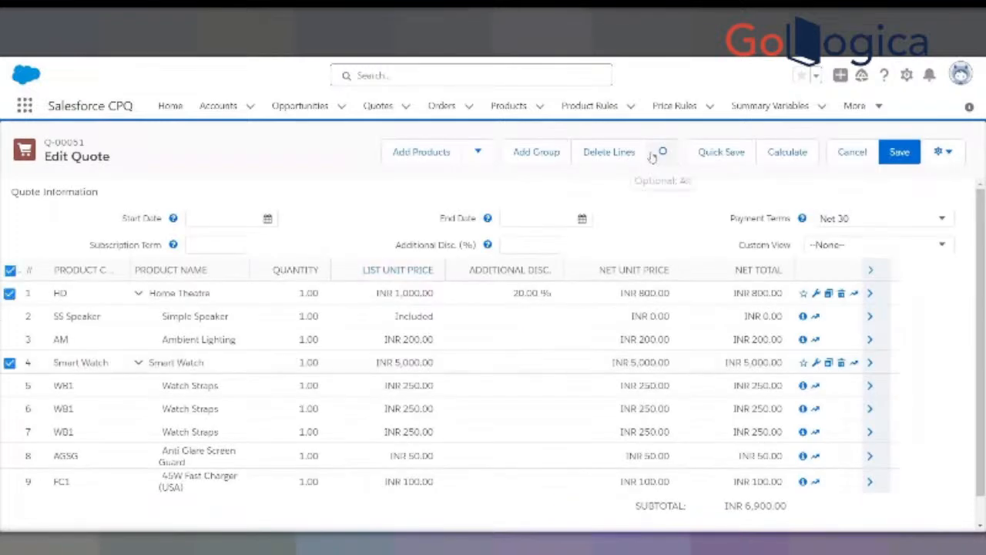
left_click(603, 154)
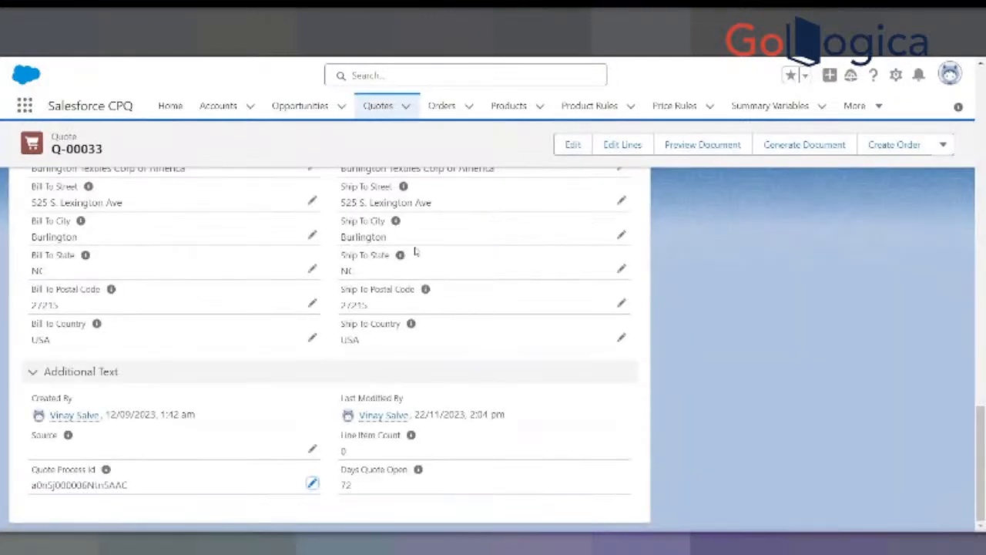
- Open the Burlington Textiles quote's line editor, quick-save, and start adding products to bring up the guided selling prompt
scroll(415, 251, "up", 5)
left_click(628, 146)
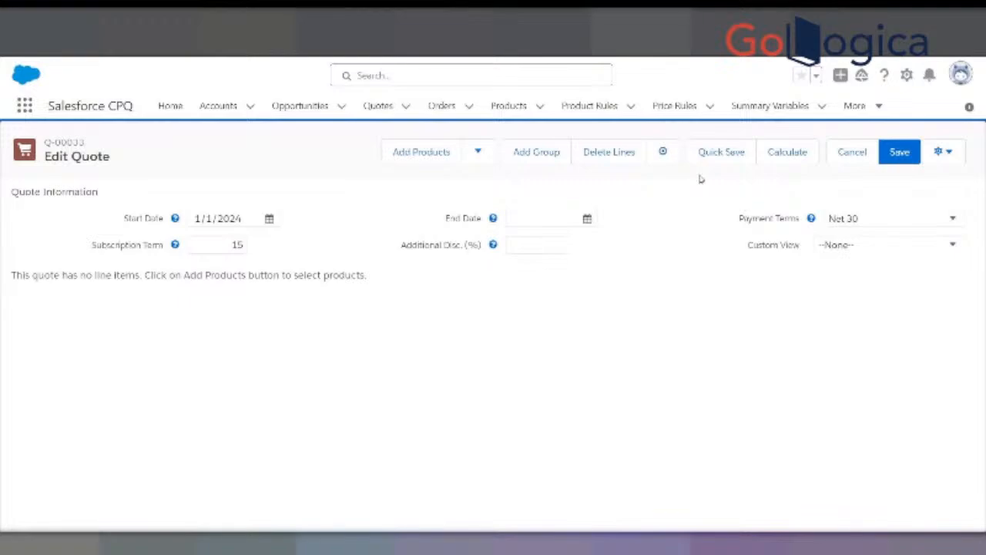
left_click(717, 153)
left_click(413, 152)
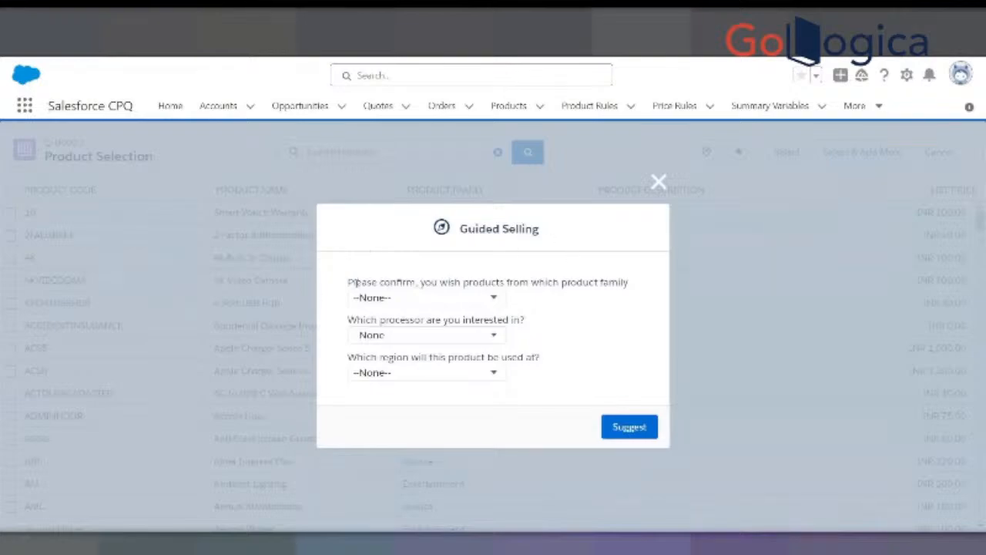
- Try the guided selling prompt with product family Hardware, processor I5 and region EU, and close it without requesting suggestions
left_click_drag(426, 282, 627, 282)
left_click(482, 300)
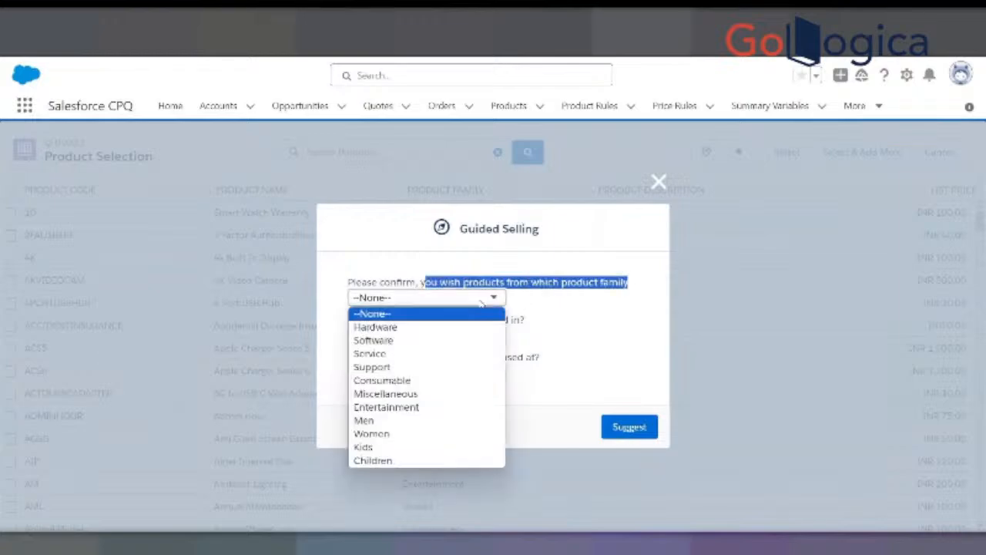
left_click(402, 332)
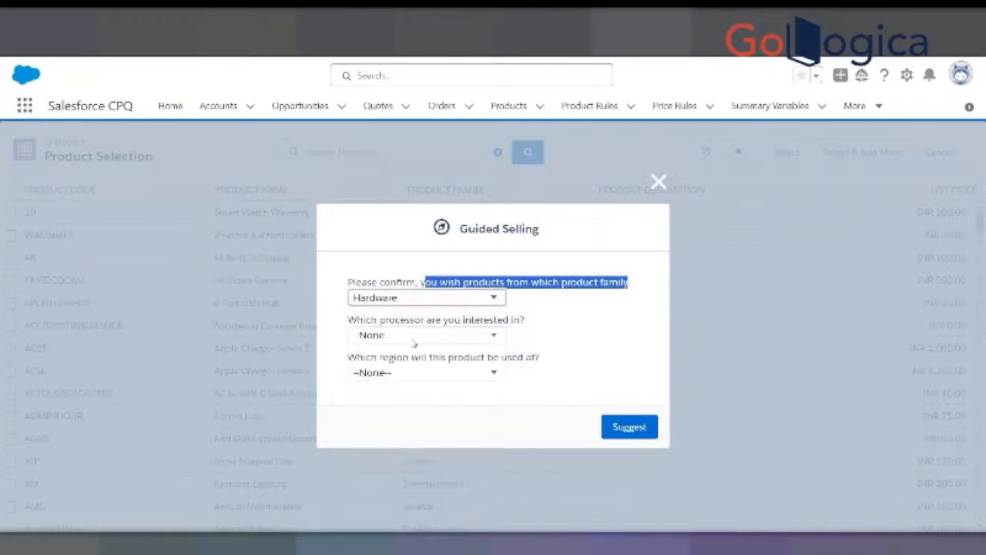
left_click(429, 337)
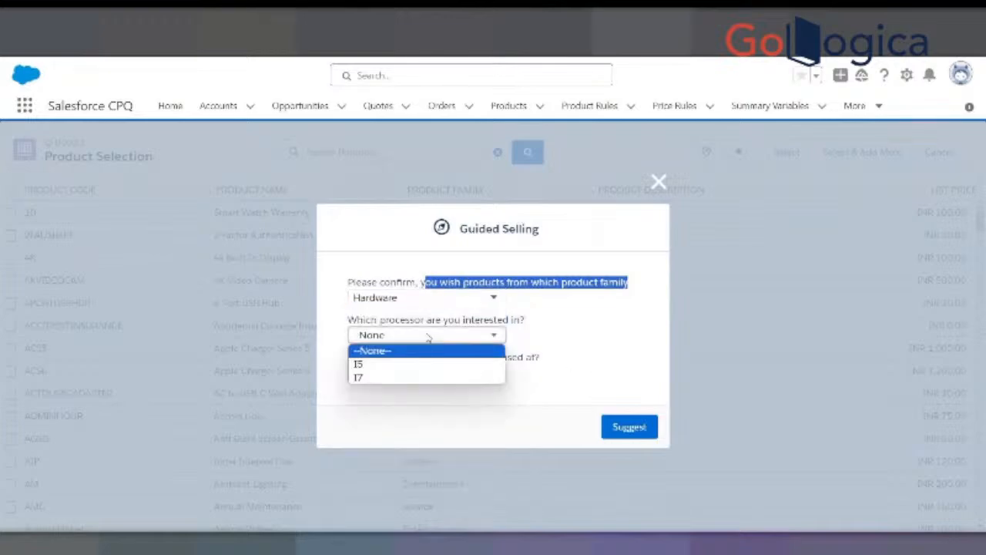
left_click(358, 364)
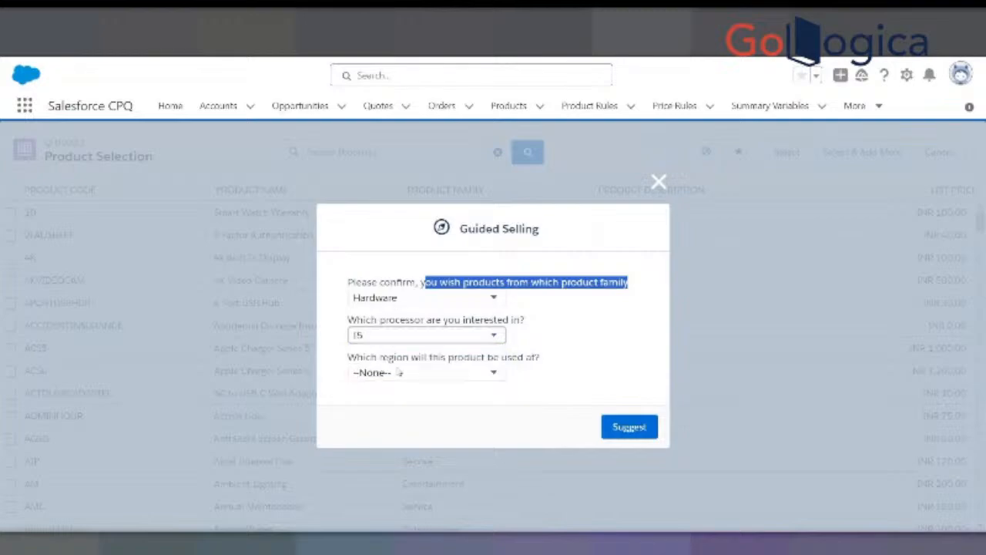
left_click(398, 372)
left_click(387, 401)
left_click(659, 182)
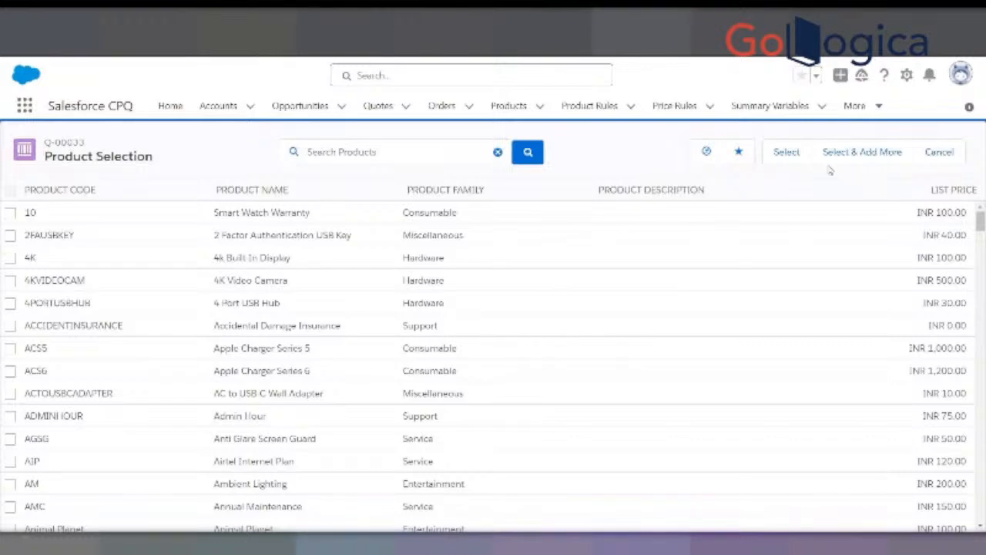
- Reset the guided selling region, processor and product family to None, and reload the line editor to reopen the Add Products prompt
left_click(706, 152)
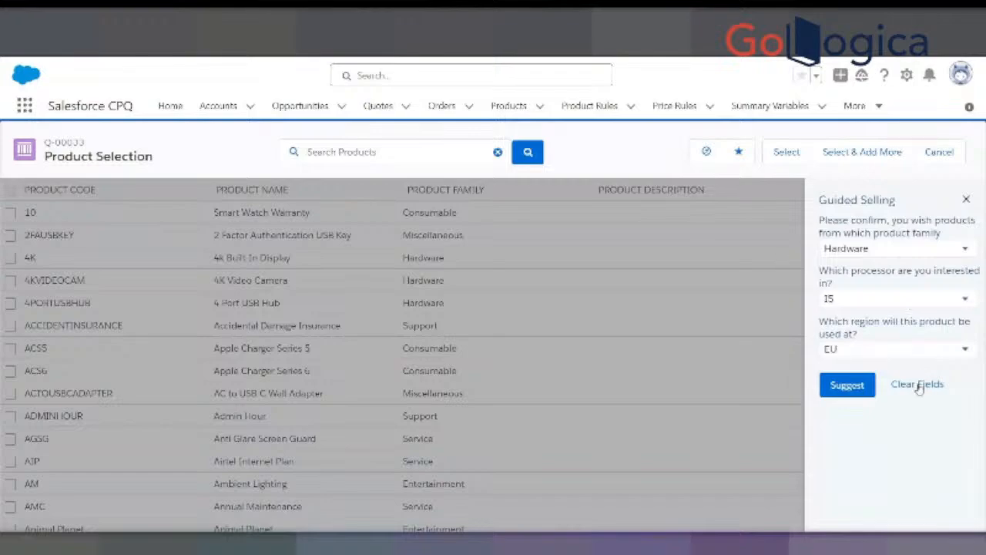
left_click(882, 349)
left_click(876, 359)
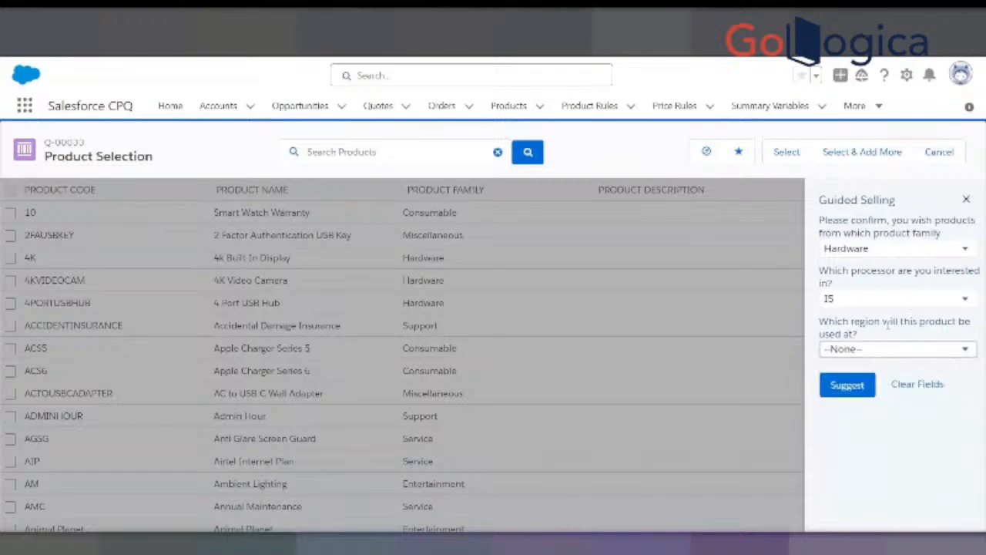
left_click(893, 300)
left_click(872, 312)
left_click(898, 251)
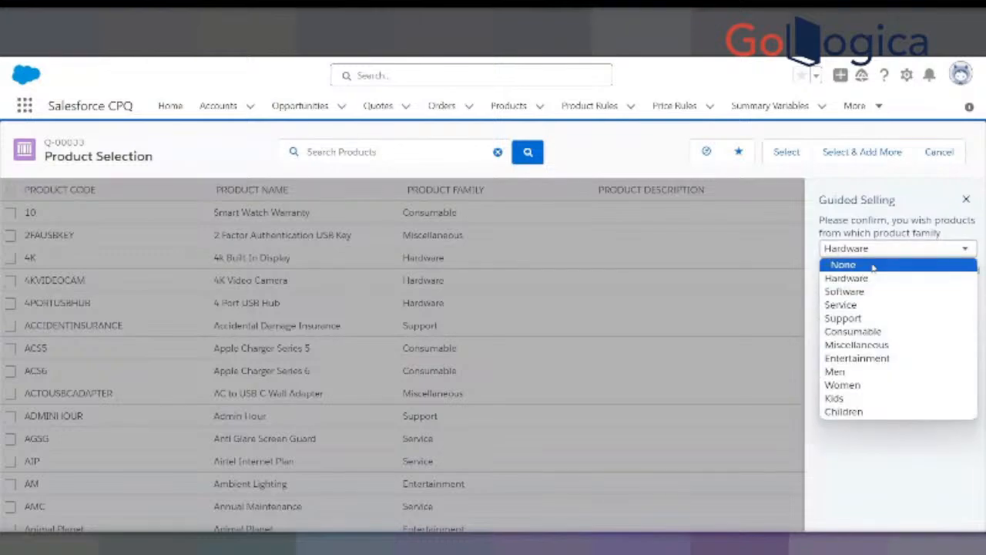
left_click(870, 265)
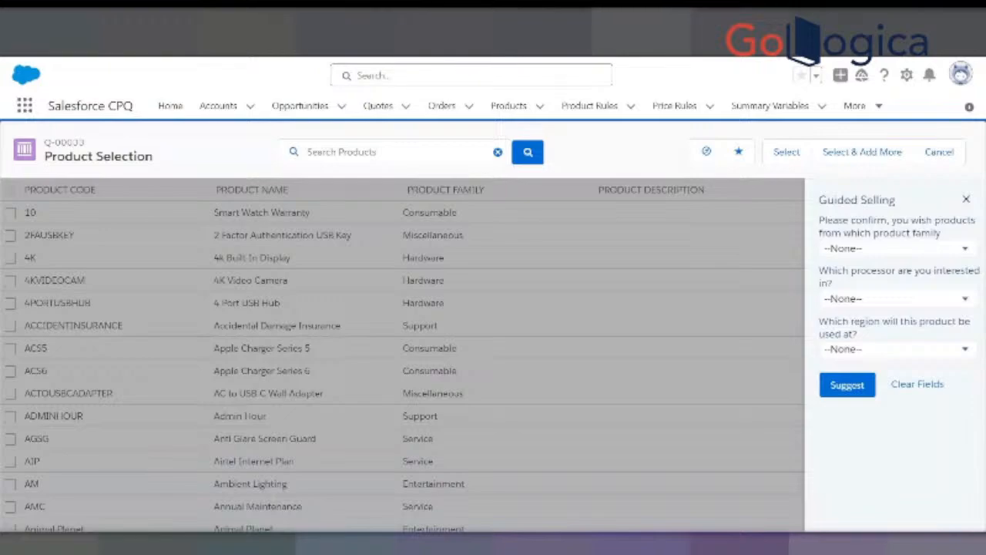
key("F5")
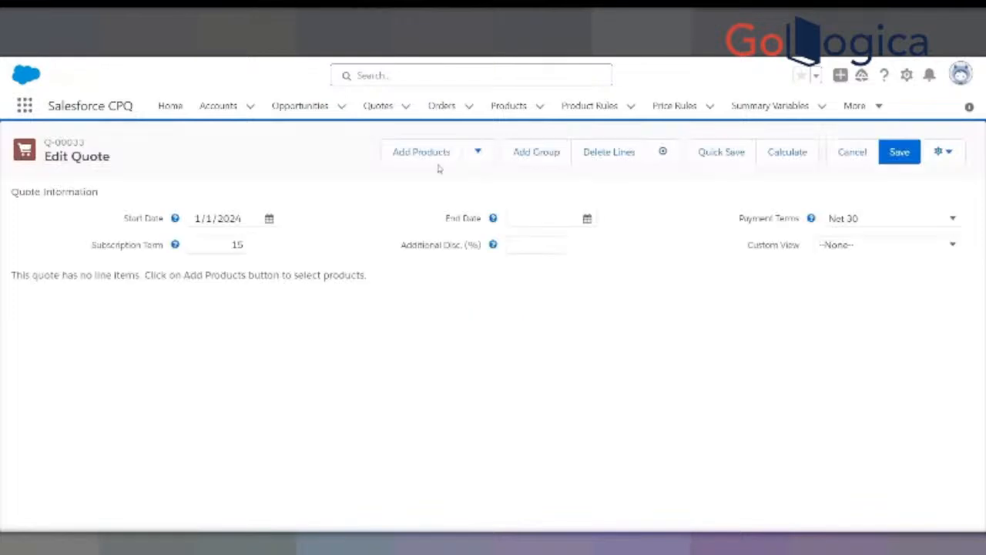
left_click(422, 153)
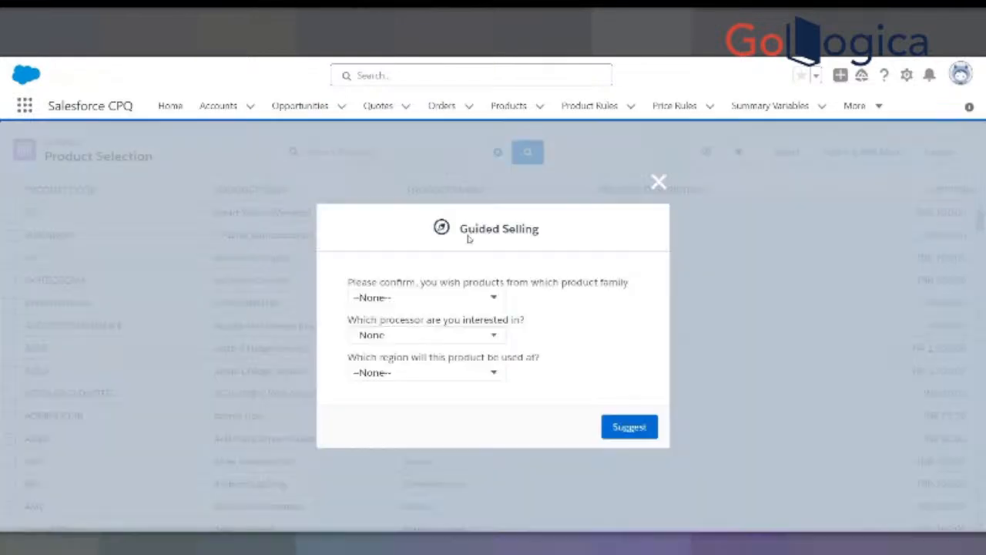
- Dismiss the guided selling prompt, reopen the guided selling questions to review them, and leave product selection for quote Q-00033
left_click(659, 182)
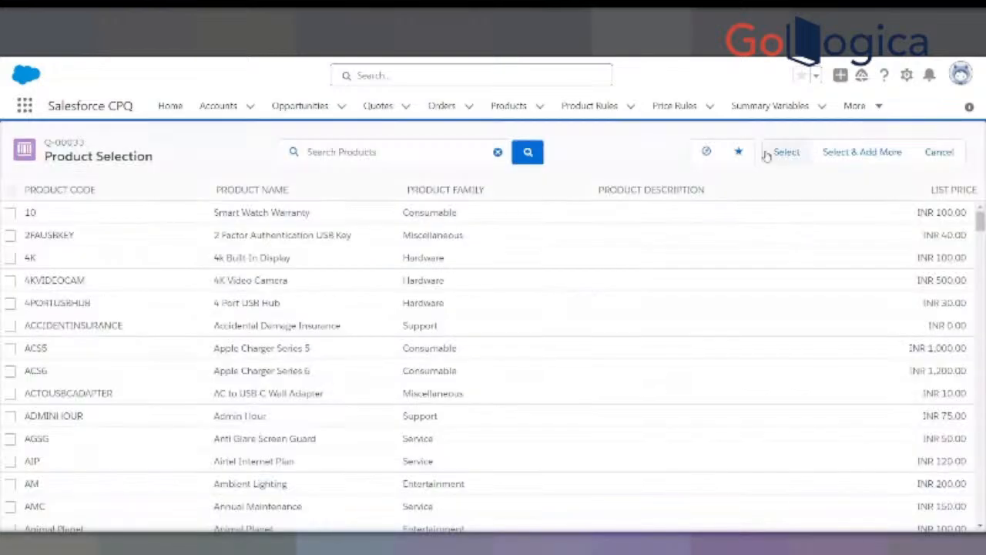
left_click(705, 153)
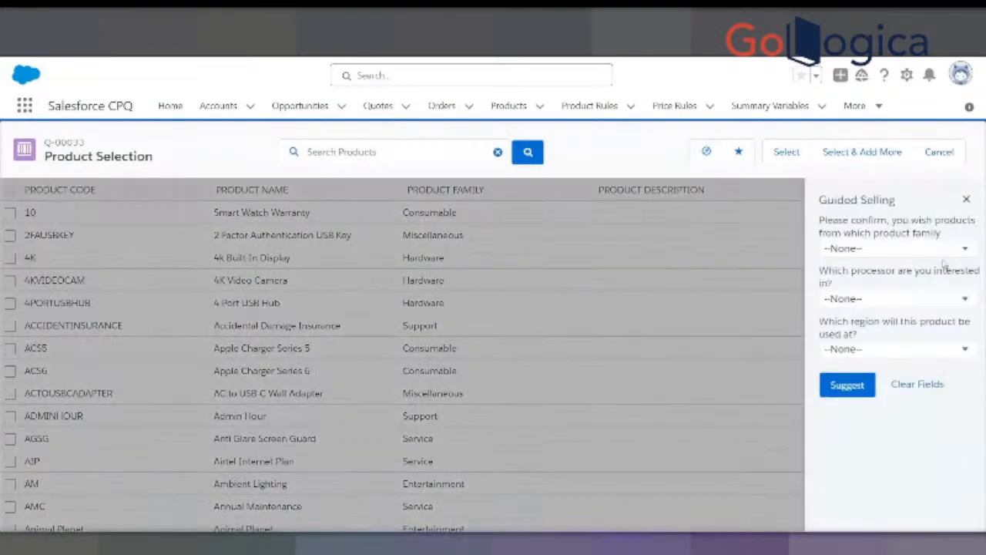
left_click(965, 200)
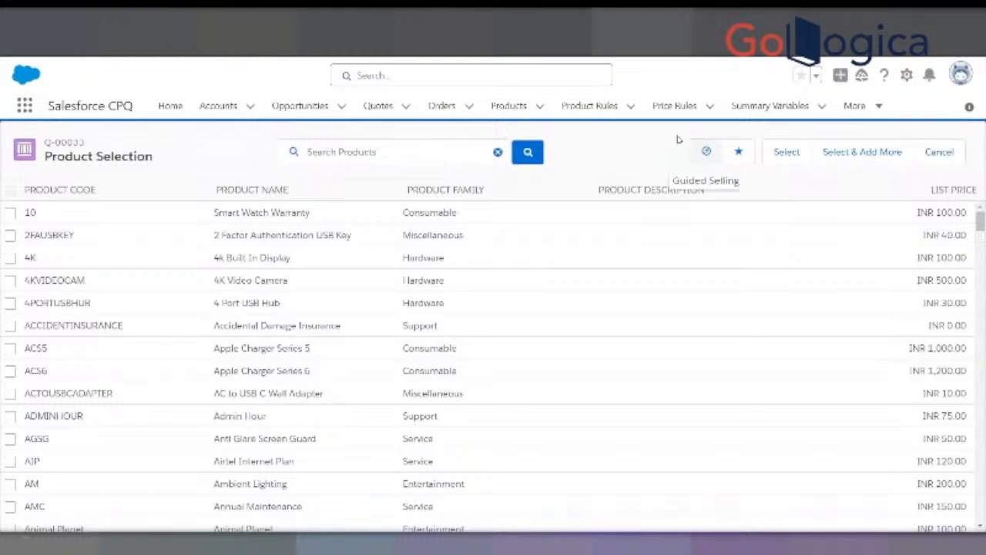
left_click(939, 151)
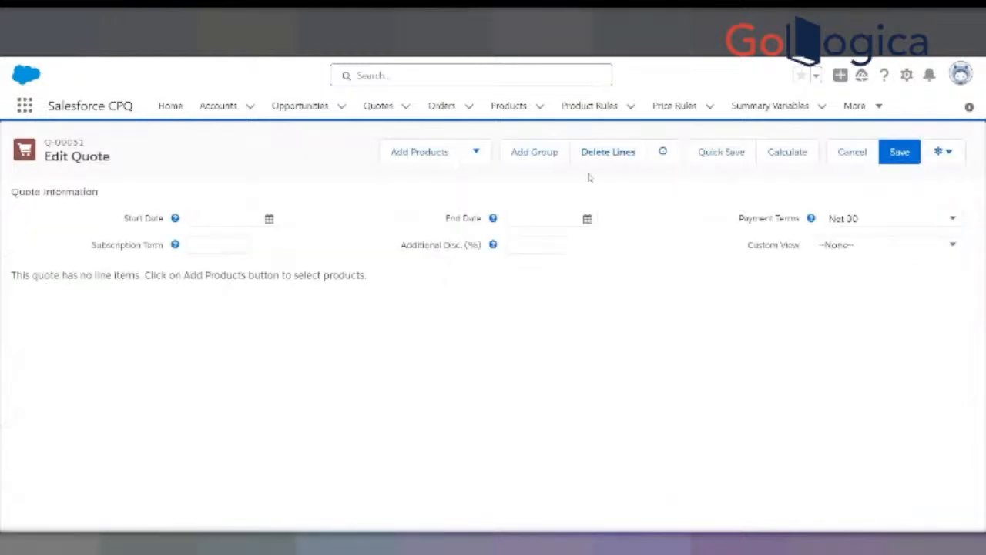
- Start adding products to quote Q-00051 and request guided selling suggestions for product family Men and clothes type T-Shirt
left_click(418, 152)
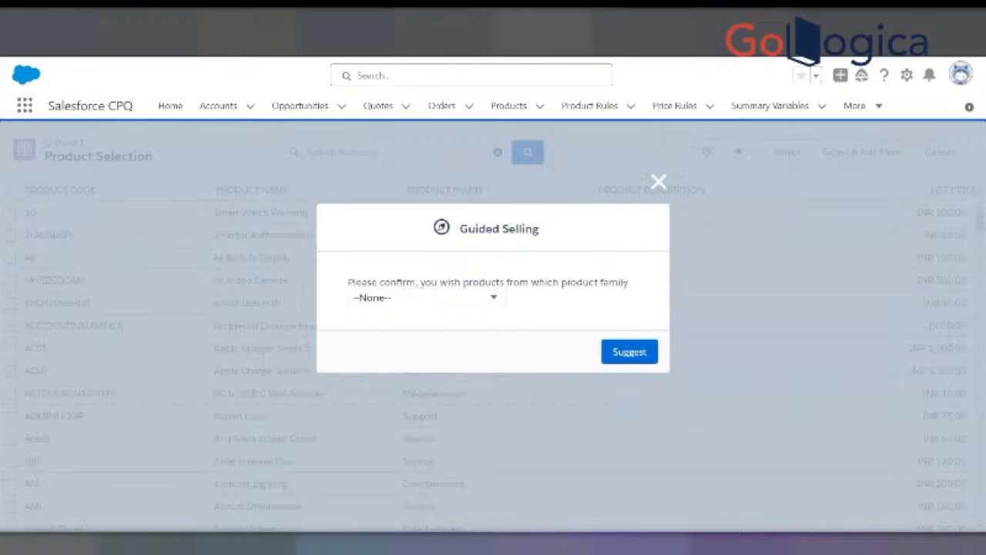
left_click(474, 301)
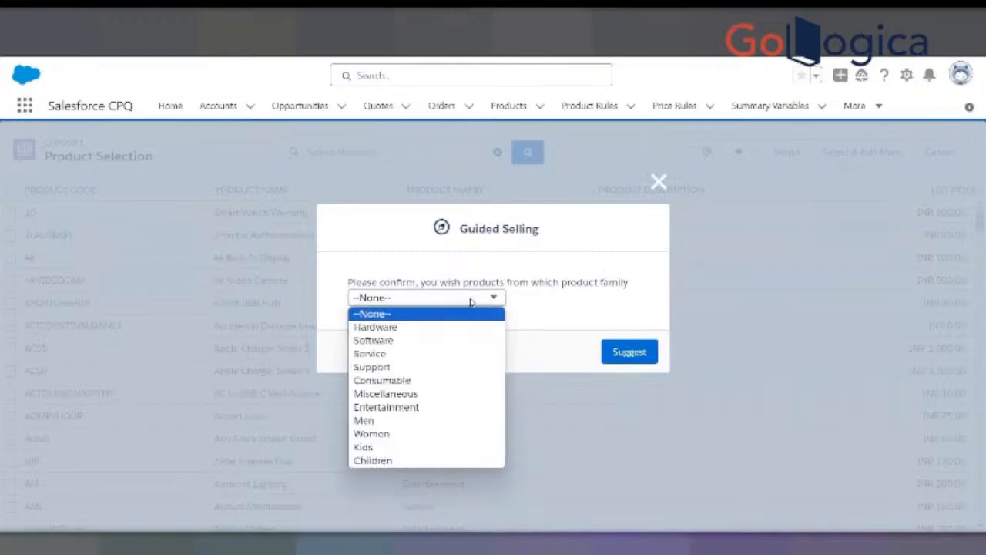
left_click(374, 421)
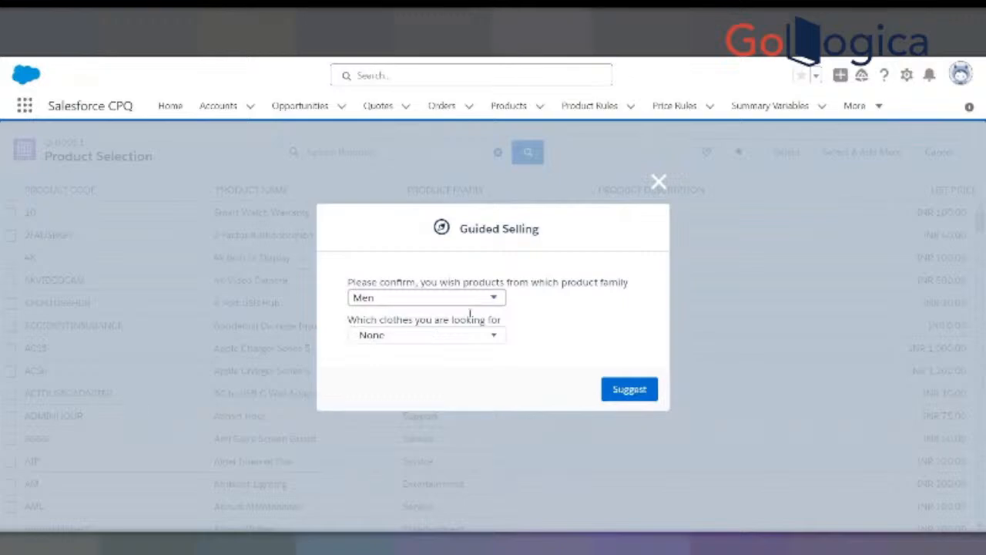
left_click(420, 337)
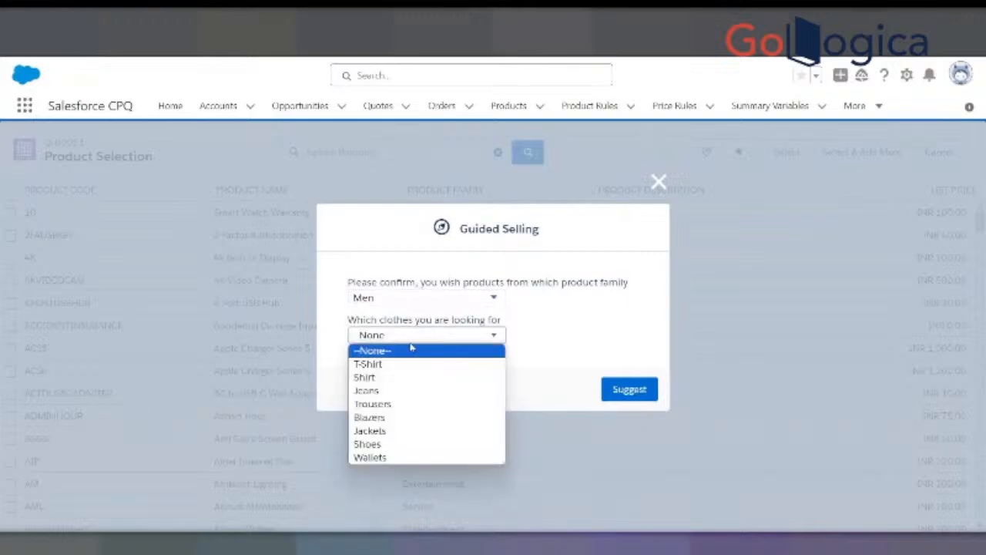
left_click(384, 366)
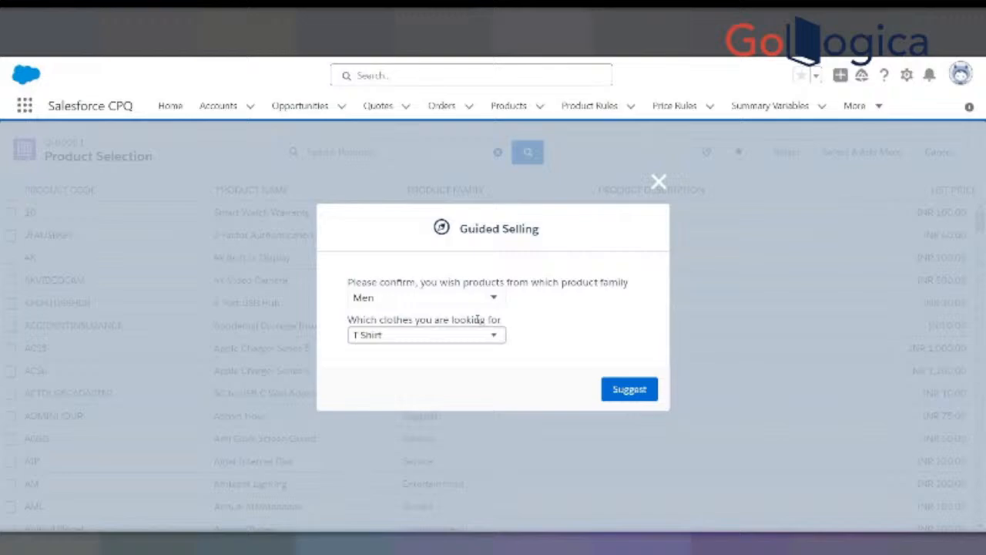
left_click(615, 383)
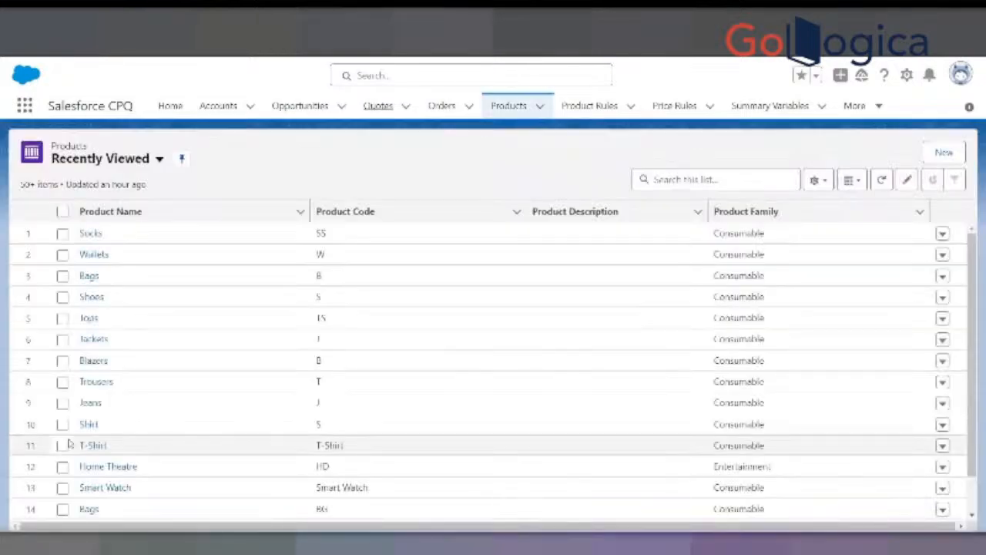
- Open the T-Shirt product record separately, examine its family, Men and Women fields, and refresh the recently viewed products list
right_click(96, 445)
left_click(169, 344)
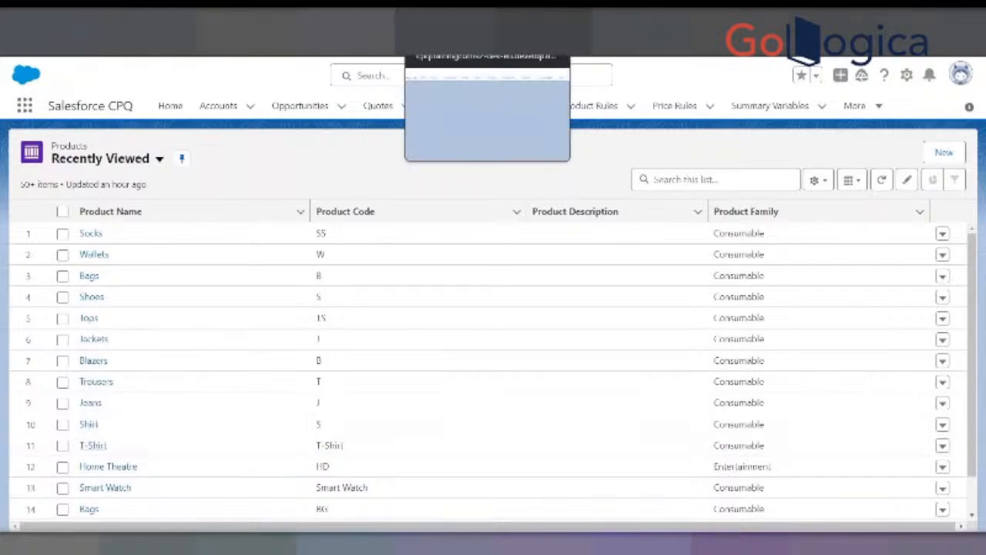
left_click(462, 19)
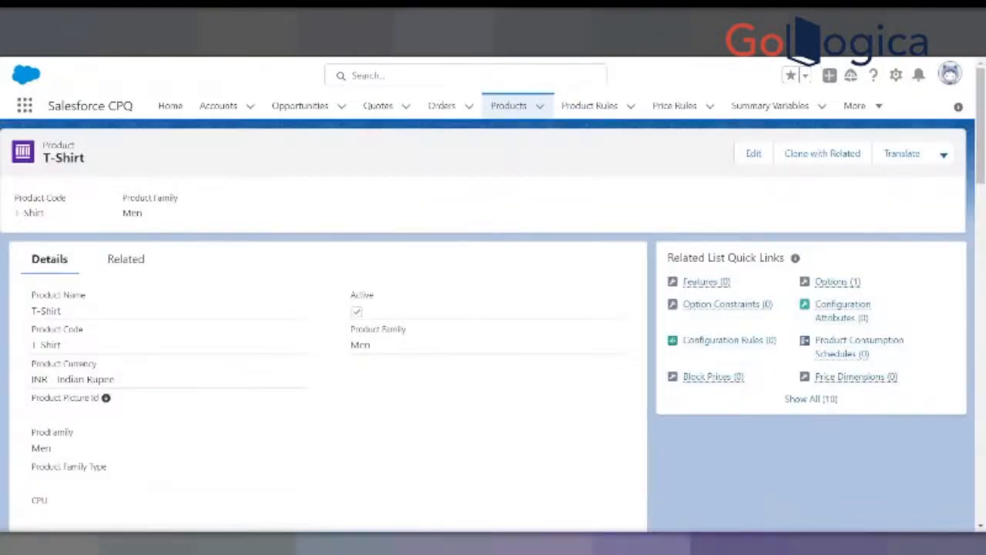
scroll(214, 348, "down", 4)
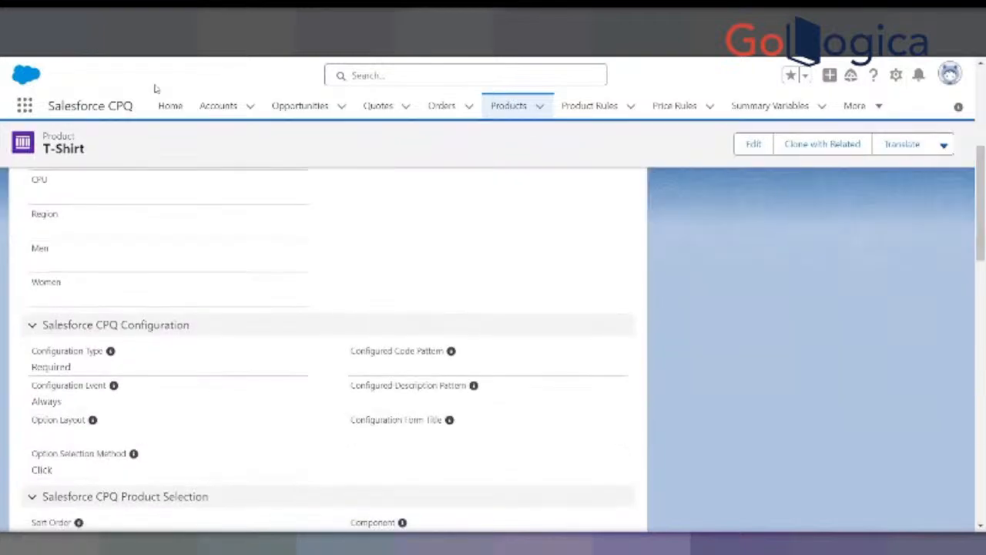
left_click(112, 20)
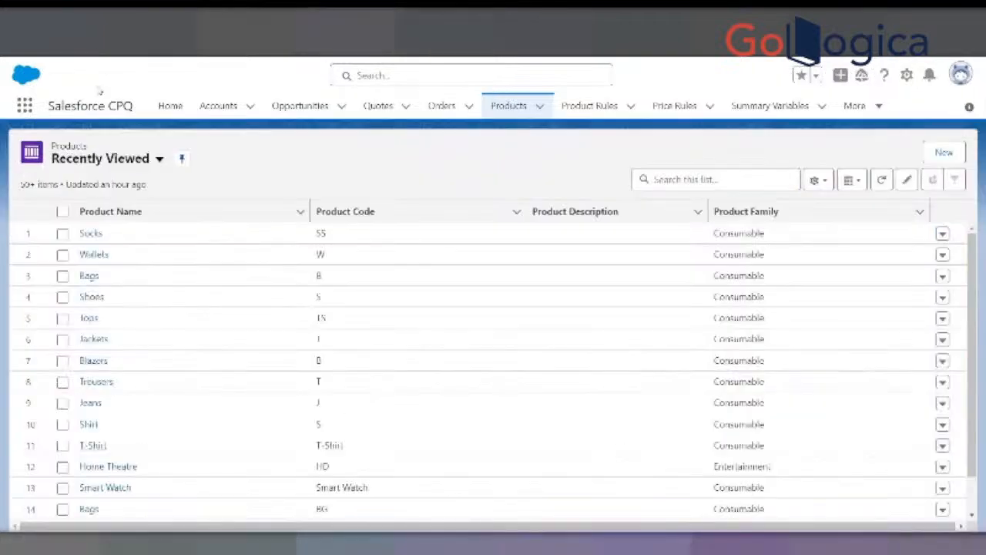
left_click(47, 41)
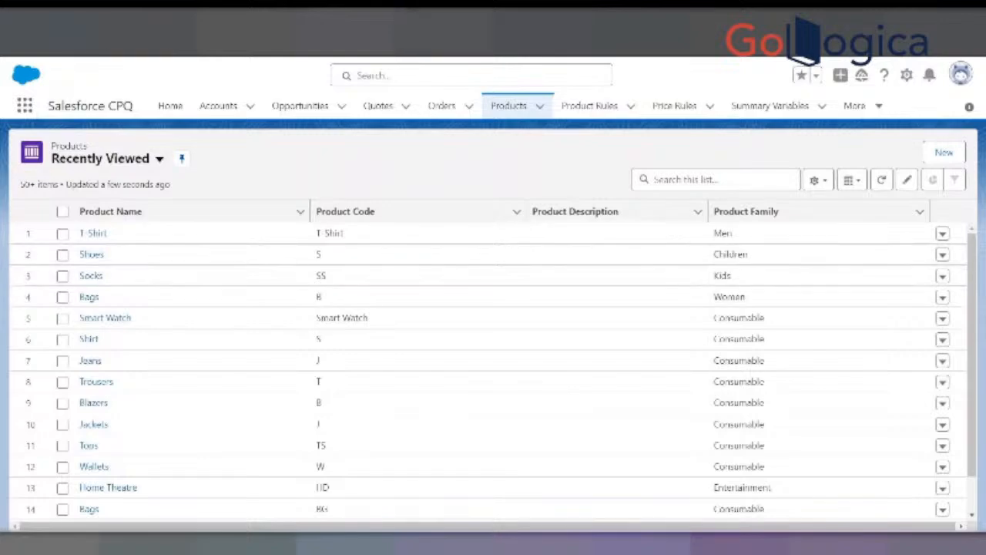
- Examine the T-Shirt product's related lists down to its price book entries
left_click(92, 233)
left_click(122, 259)
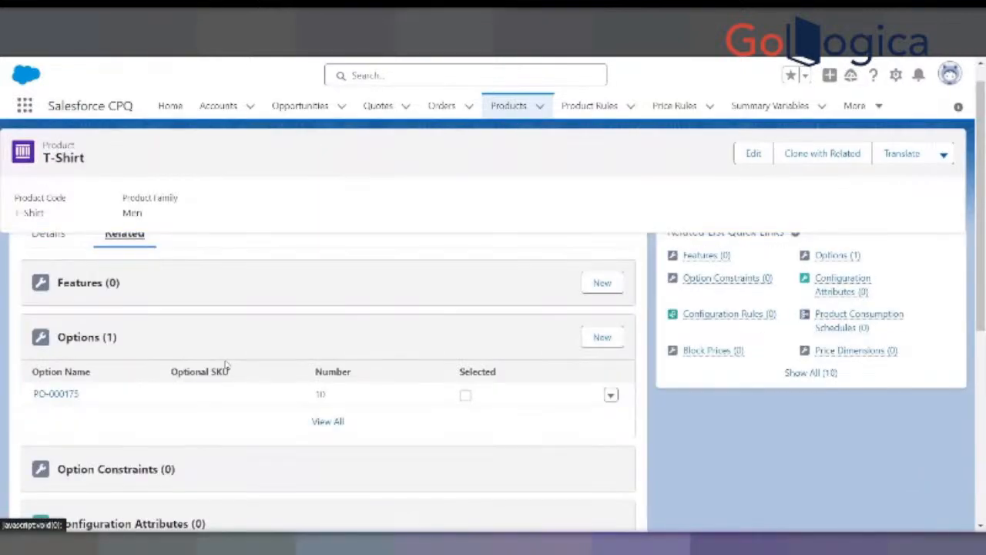
scroll(224, 372, "down", 5)
scroll(185, 431, "down", 1)
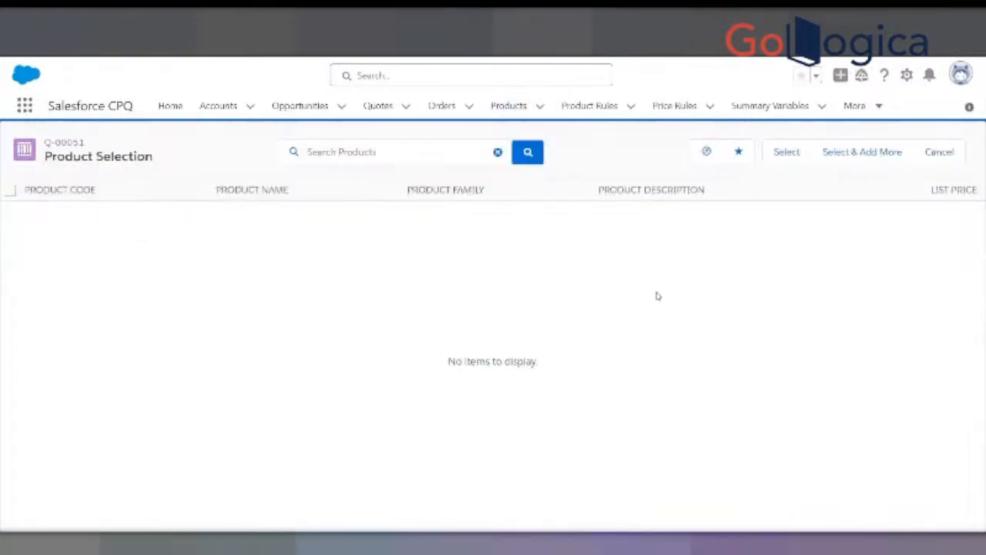
- Clear the guided selling answers for quote Q-00051 without requesting suggestions, and leave product selection
left_click(703, 158)
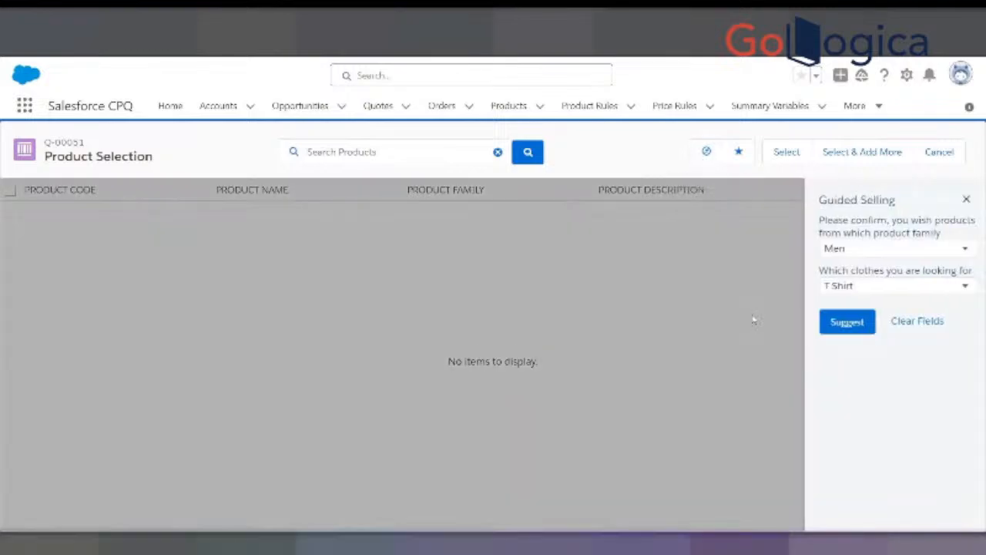
left_click(912, 324)
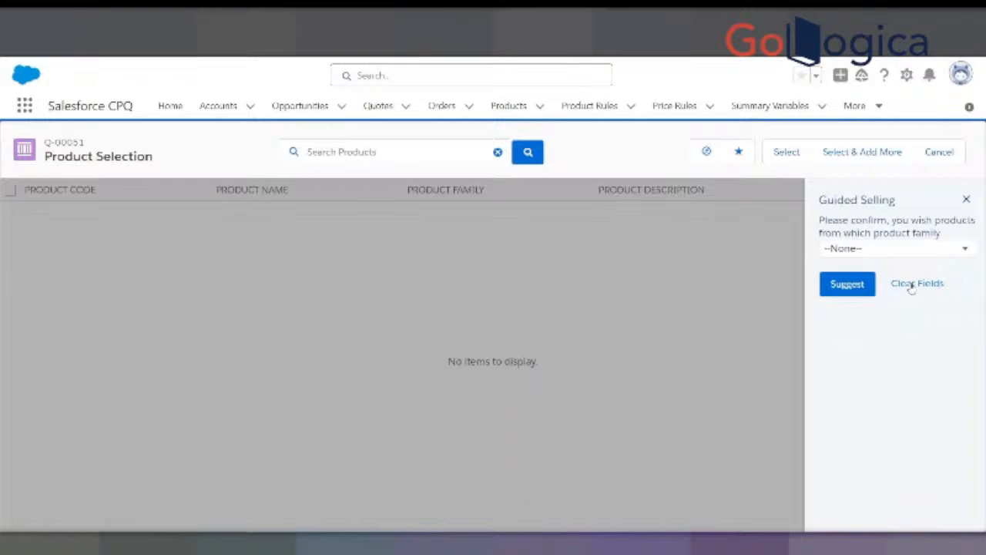
left_click(970, 199)
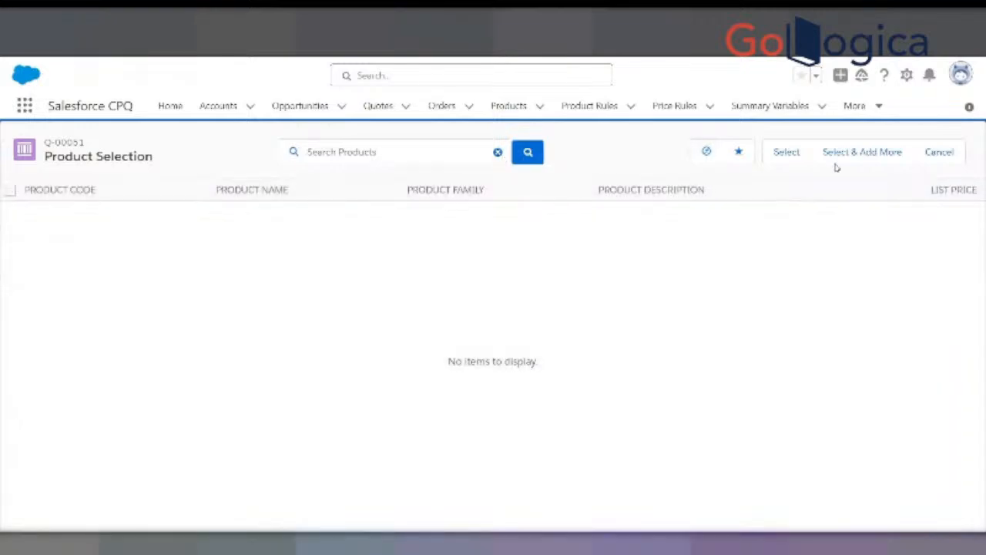
left_click(940, 154)
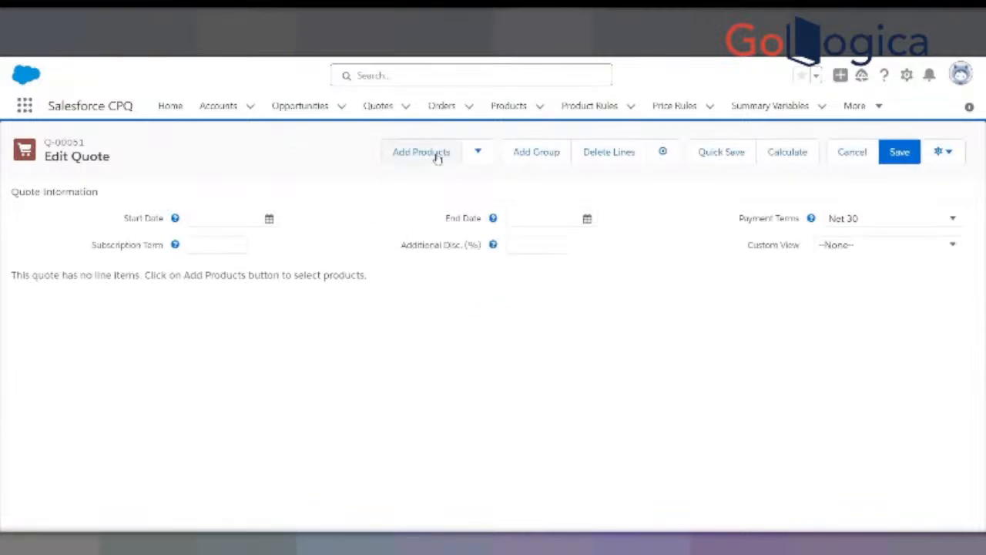
- Retry adding products to quote Q-00051, leave the selection, save the quote, and reopen its line editor
left_click(422, 153)
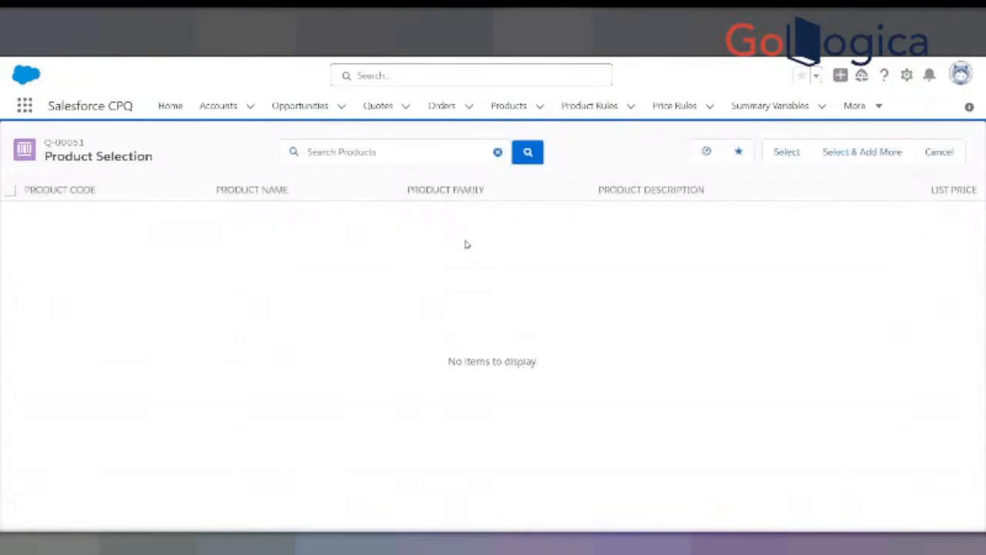
left_click(940, 151)
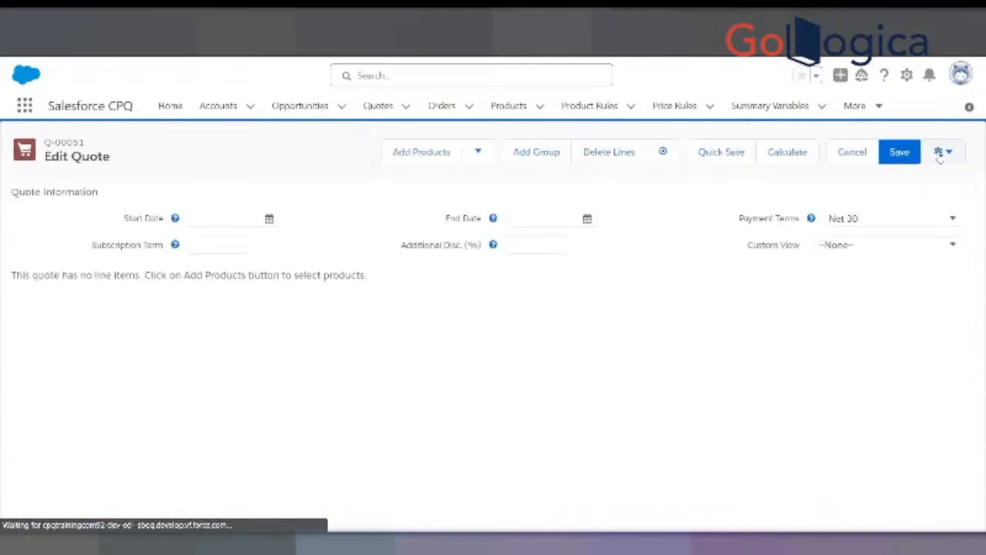
left_click(896, 158)
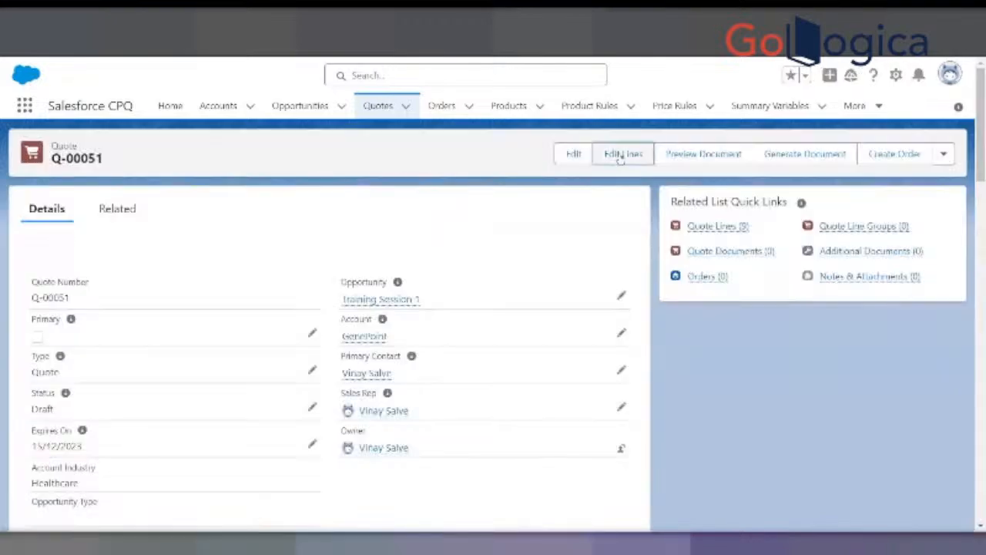
left_click(620, 157)
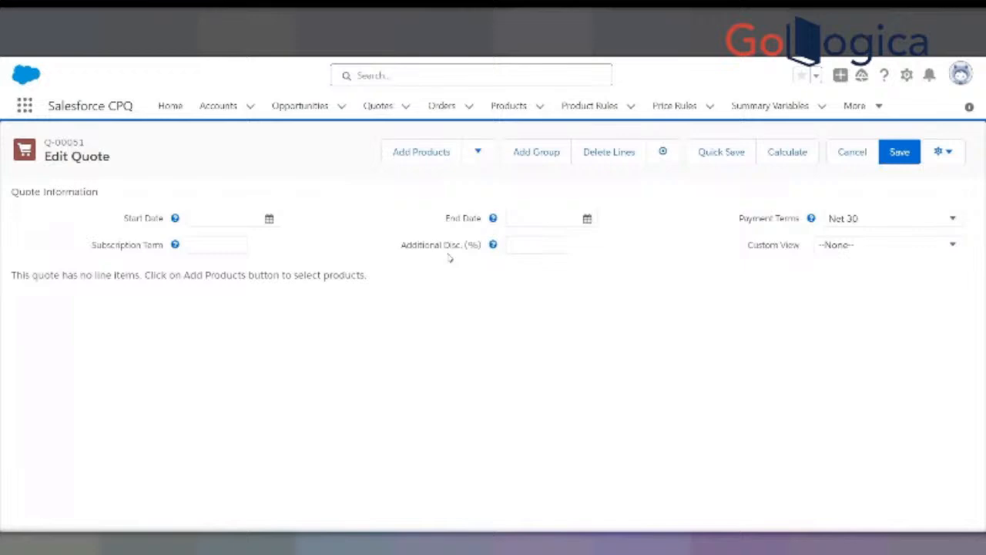
- Start adding products again and request guided selling suggestions for product family Women and clothes type Bags
left_click(415, 154)
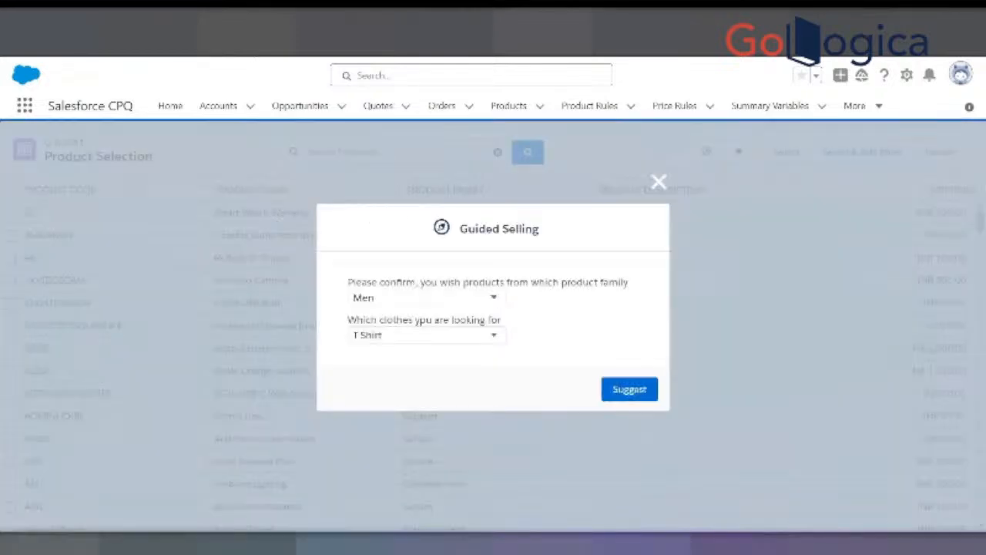
left_click(448, 337)
left_click(408, 353)
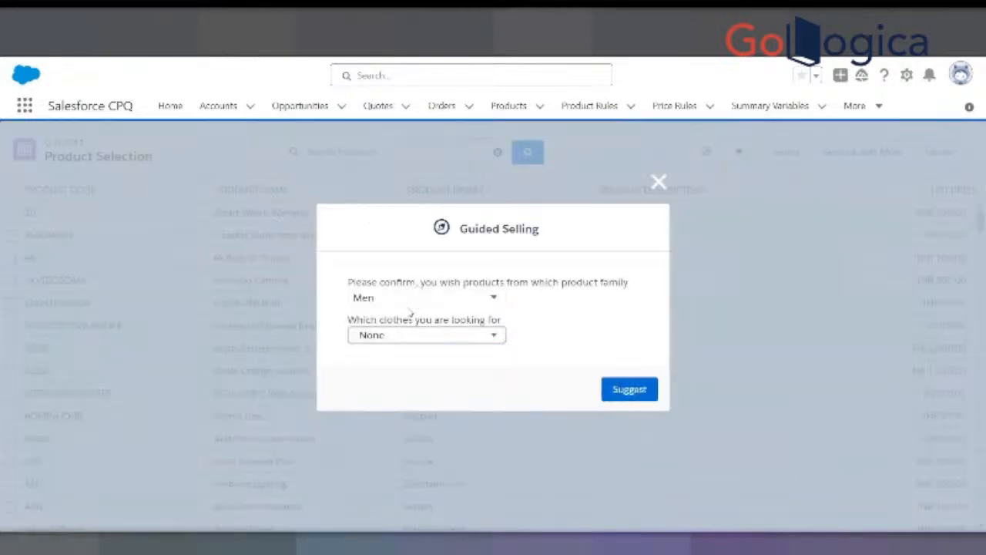
left_click(413, 299)
left_click(382, 436)
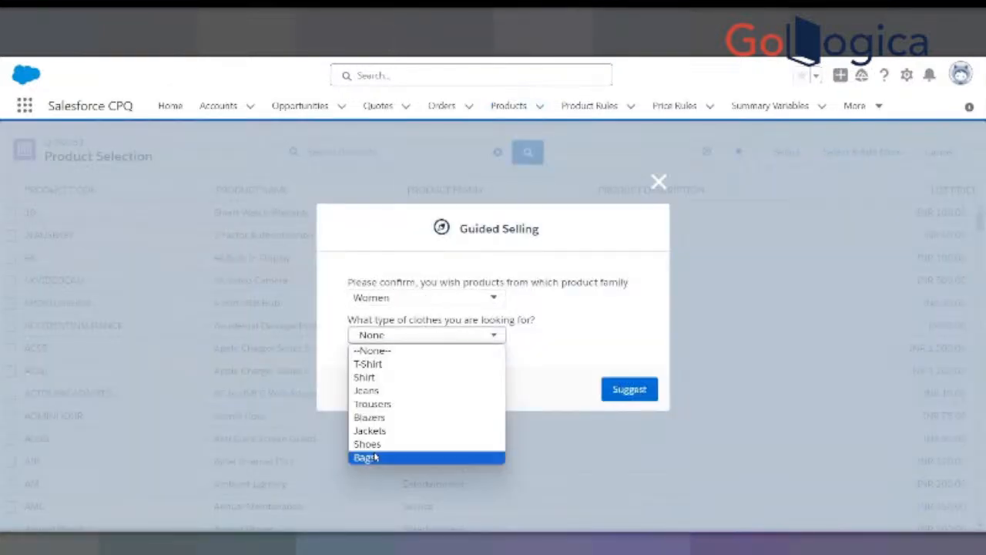
left_click(377, 458)
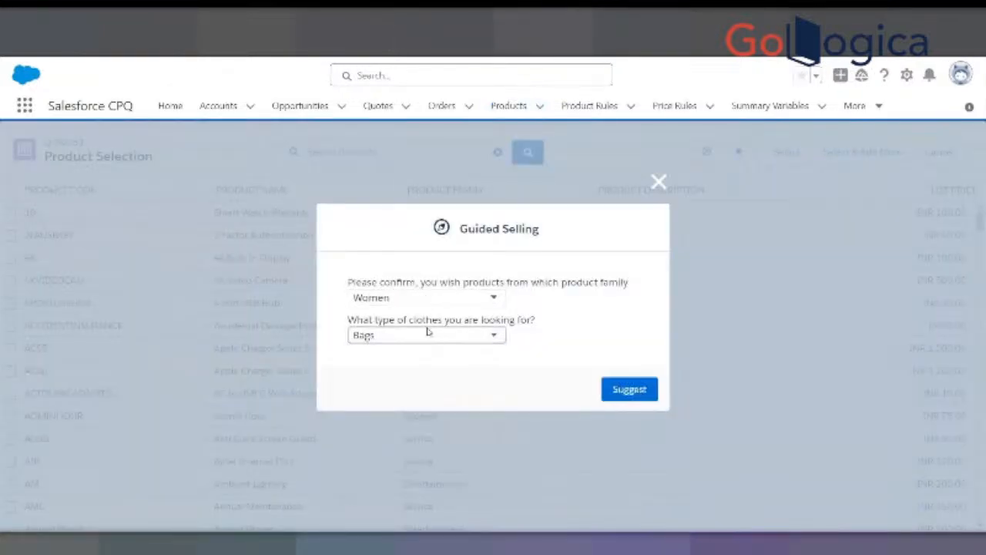
left_click(634, 390)
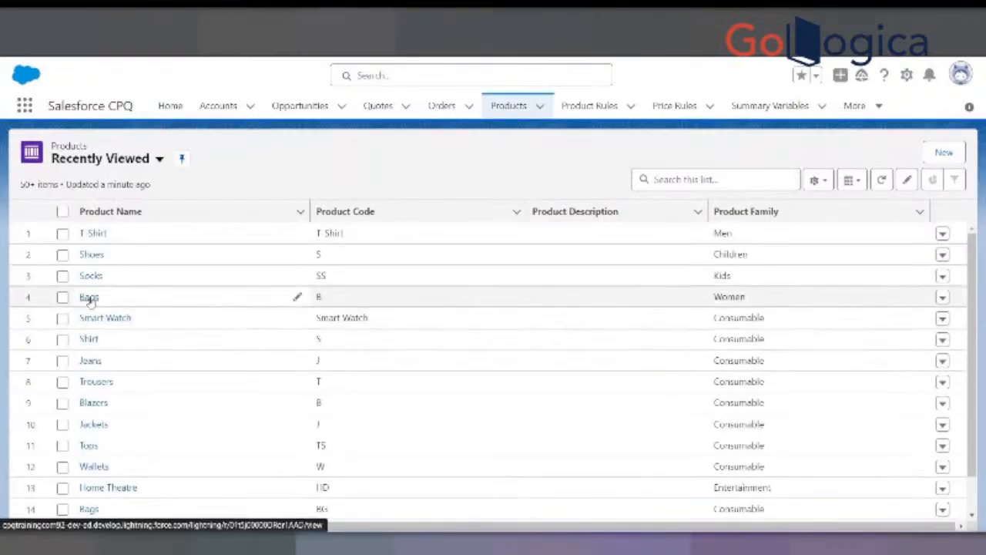
- Open the Bags product of the Women family and examine its family, region, Men and Women fields
right_click(89, 301)
left_click(114, 309)
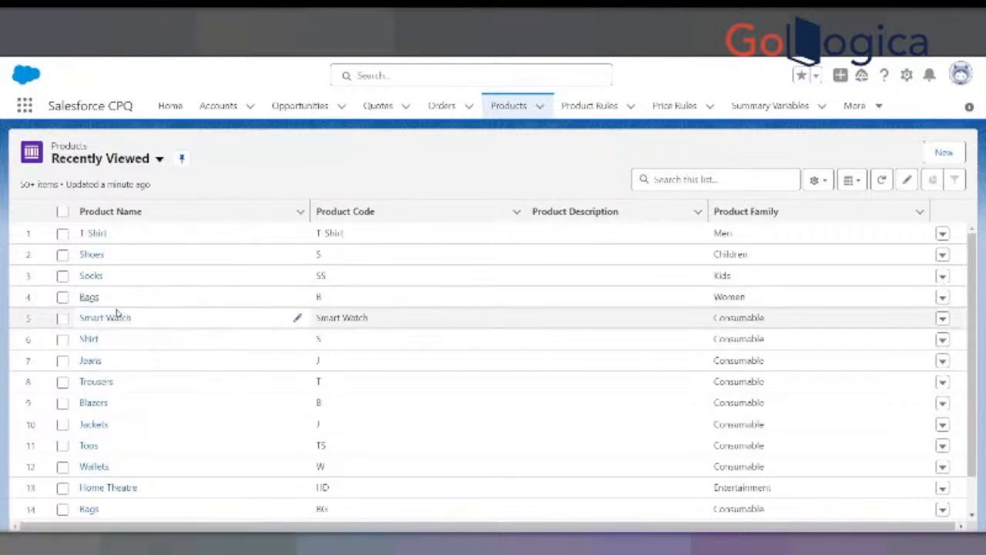
left_click(89, 297)
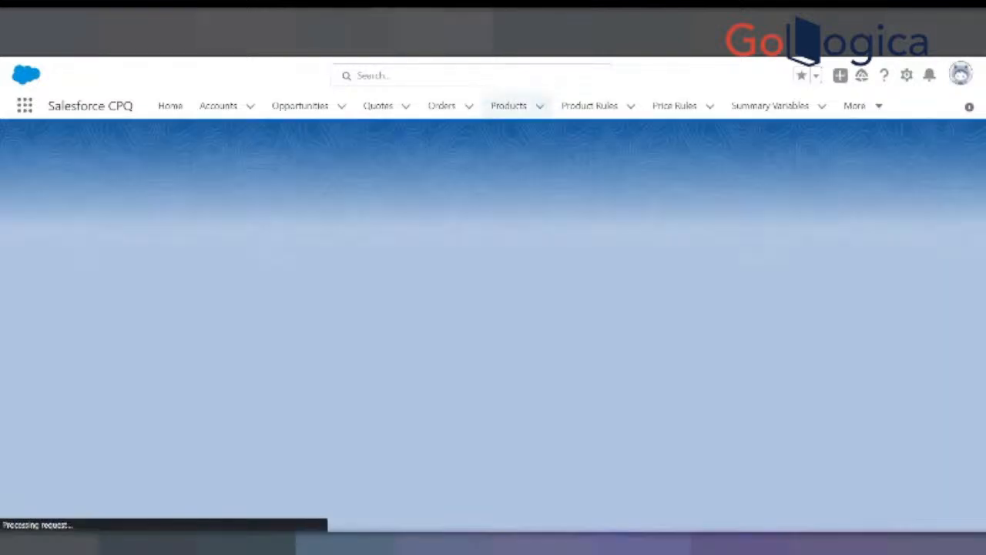
scroll(134, 378, "down", 5)
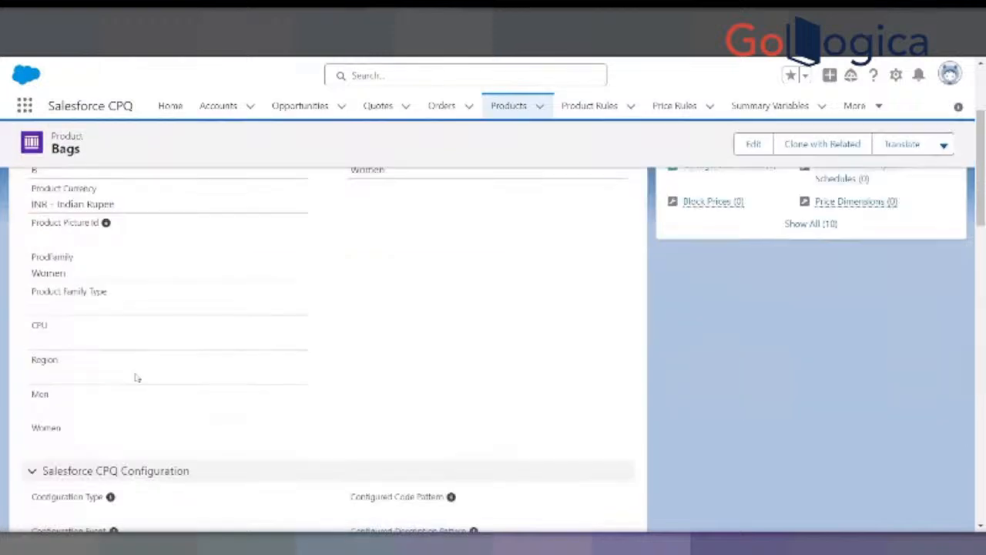
scroll(135, 378, "up", 1)
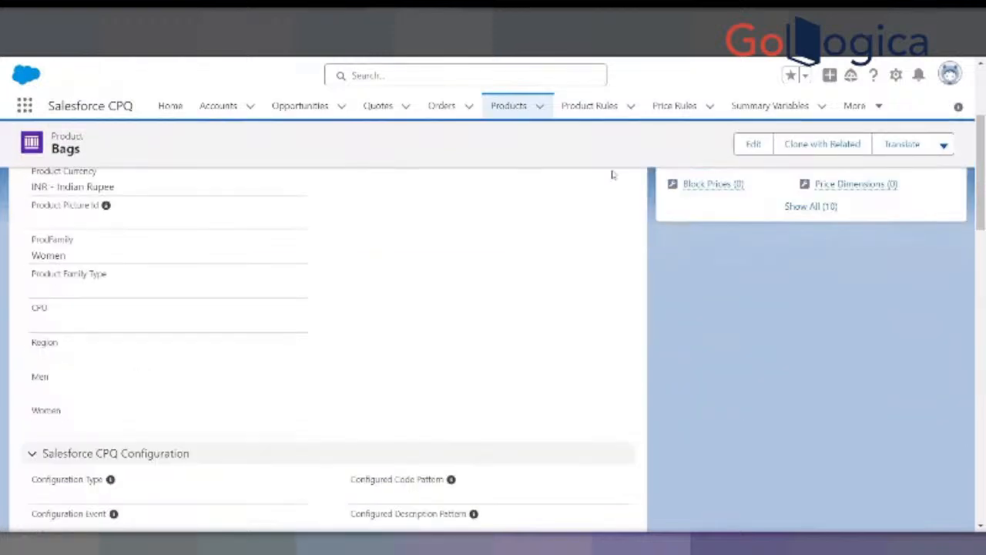
left_click(768, 151)
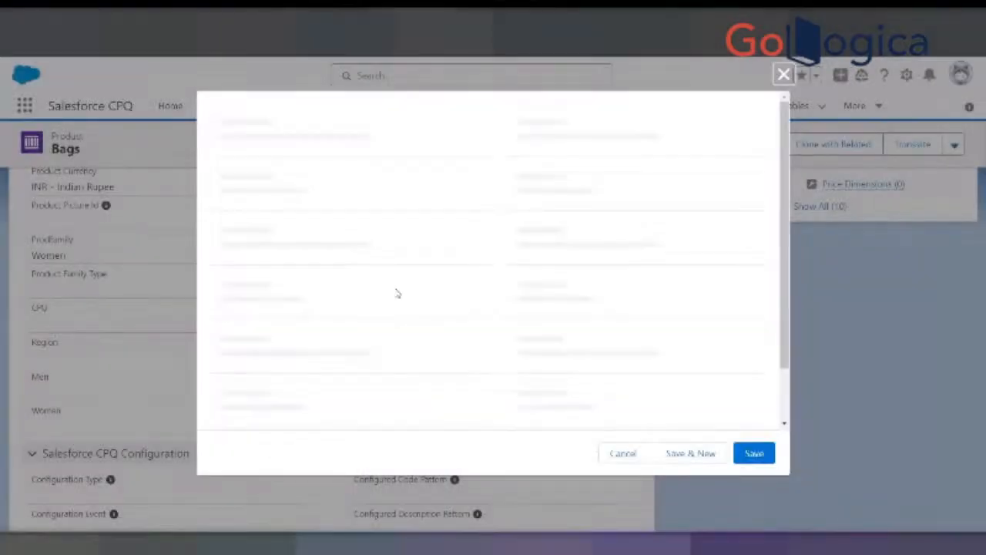
scroll(405, 291, "down", 5)
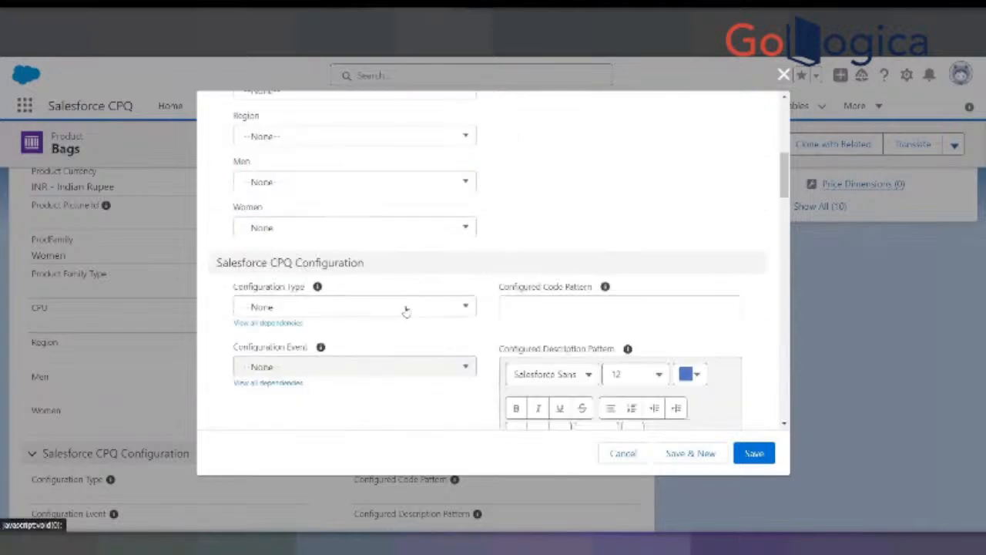
left_click(324, 227)
scroll(298, 357, "down", 2)
scroll(325, 390, "up", 2)
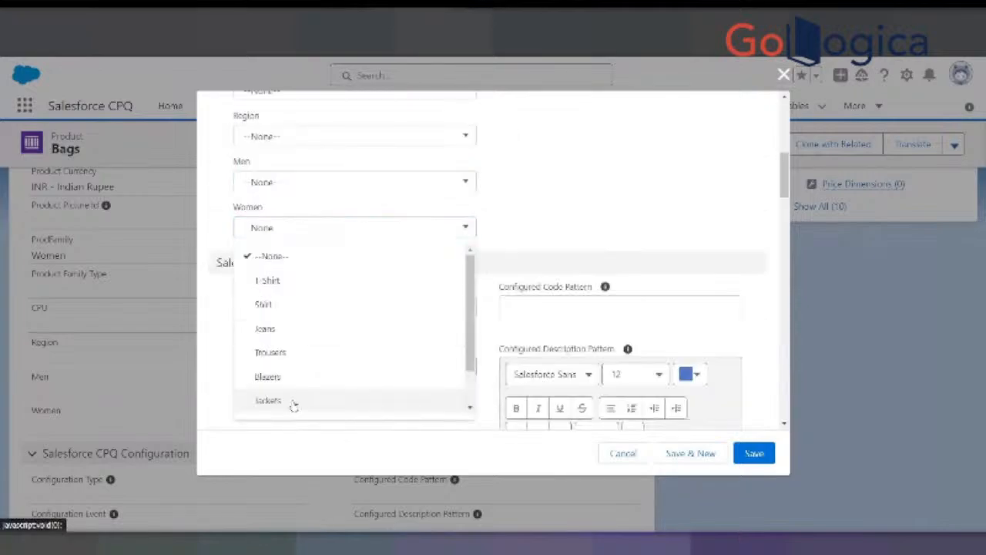
scroll(279, 409, "down", 1)
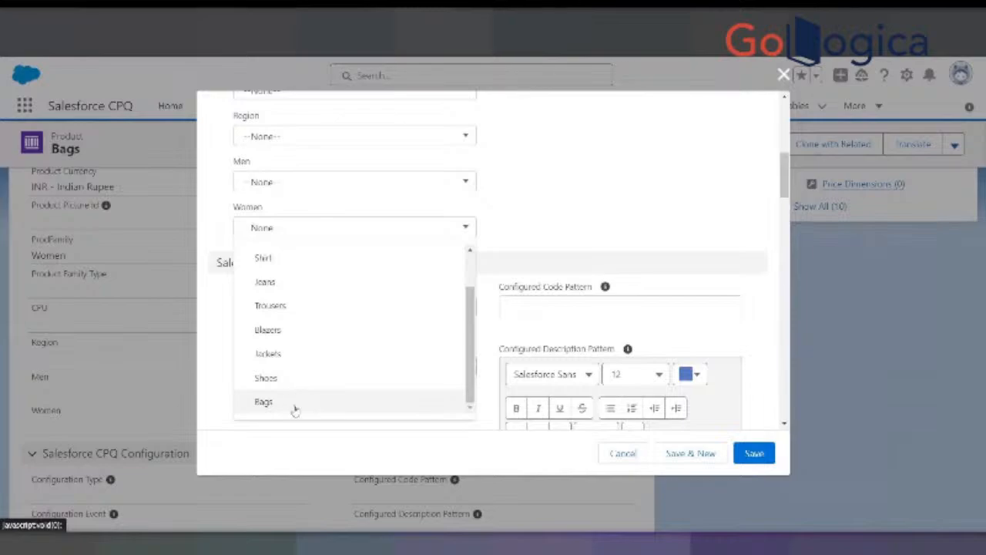
left_click(295, 411)
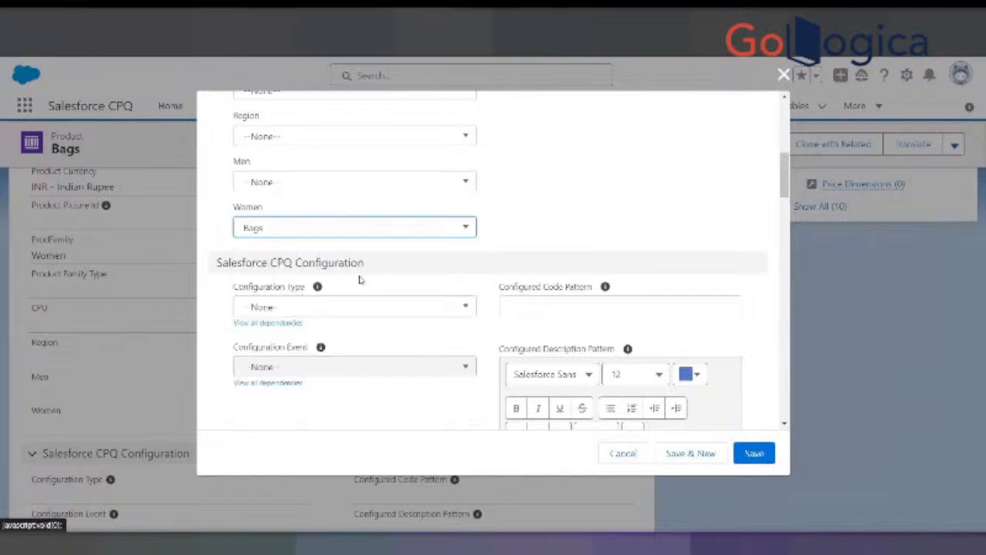
left_click(621, 454)
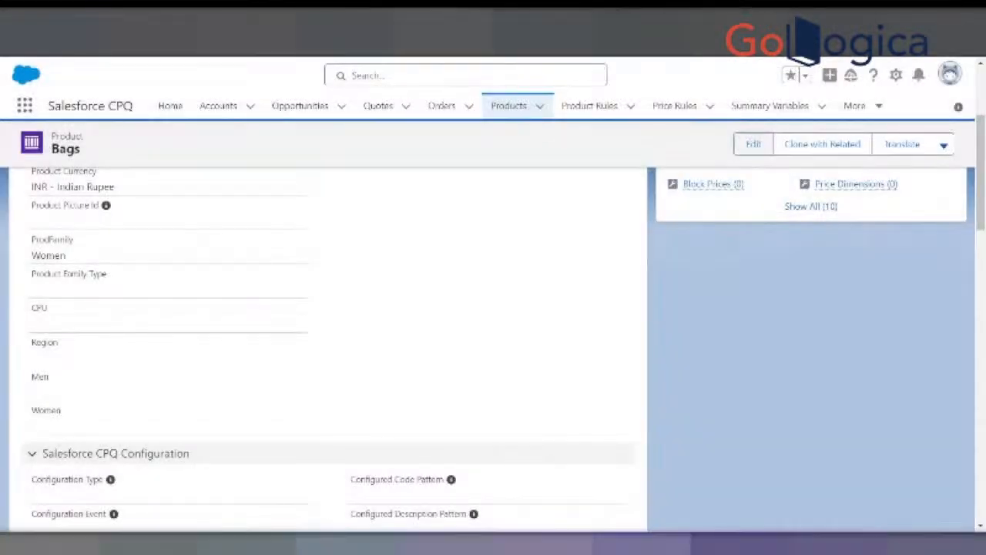
scroll(203, 242, "up", 3)
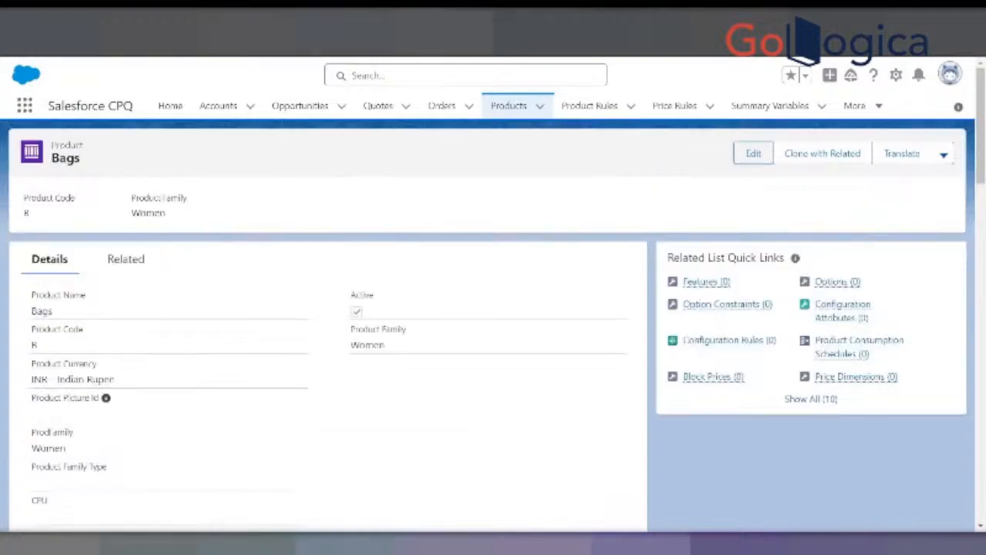
- Switch the product list to All Products, open the 15" Laptop product, and examine its family, CPU and region fields
left_click(509, 105)
left_click(159, 159)
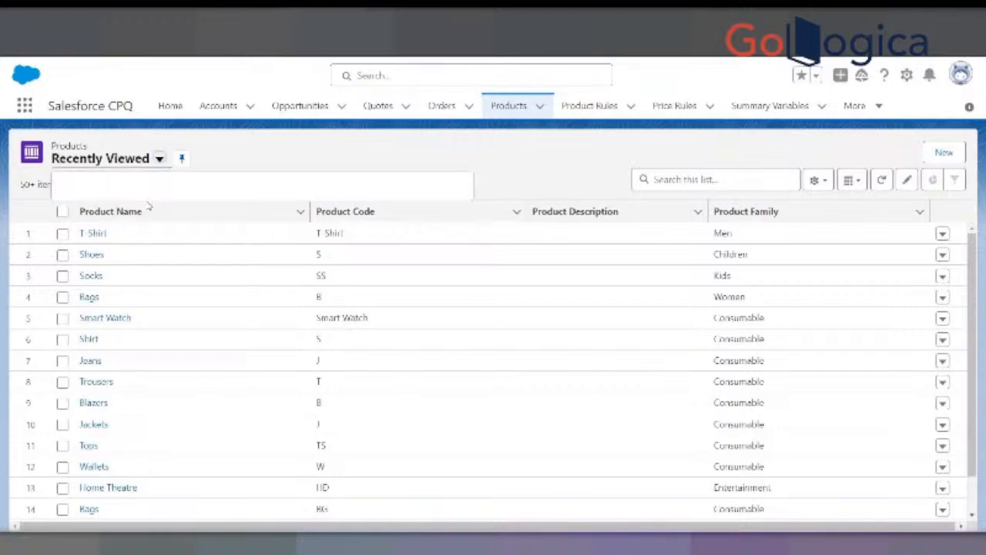
left_click(93, 207)
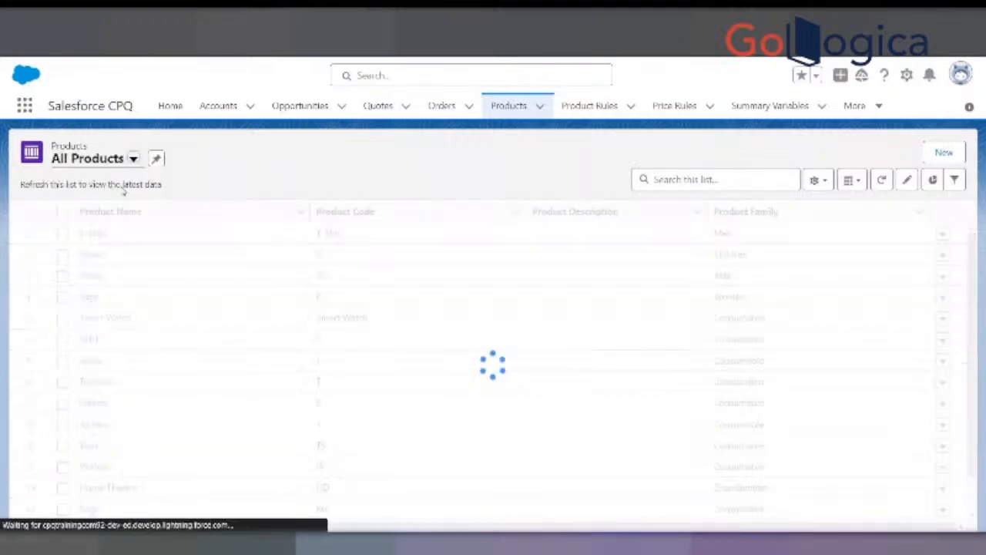
left_click(100, 275)
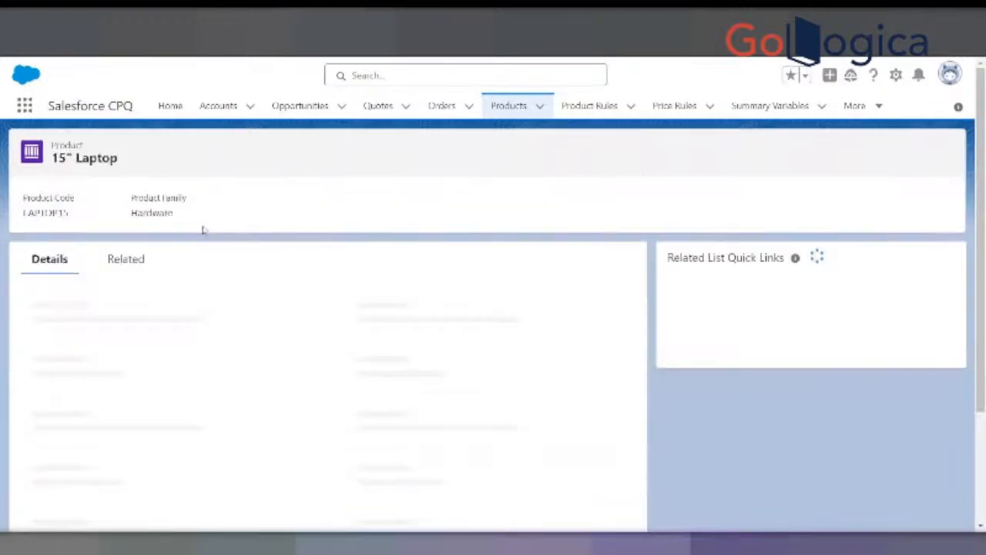
left_click(126, 259)
left_click(51, 260)
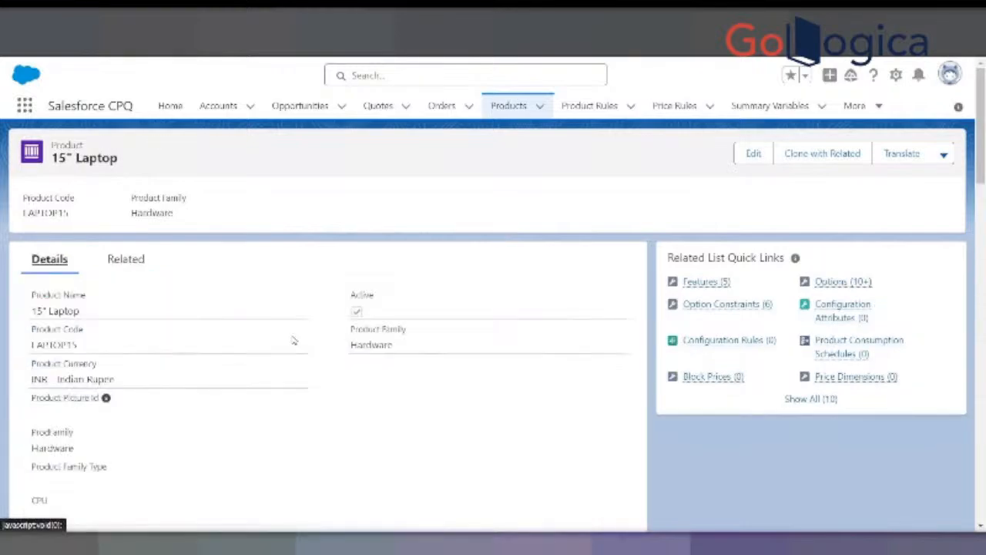
scroll(293, 343, "down", 5)
scroll(293, 351, "up", 3)
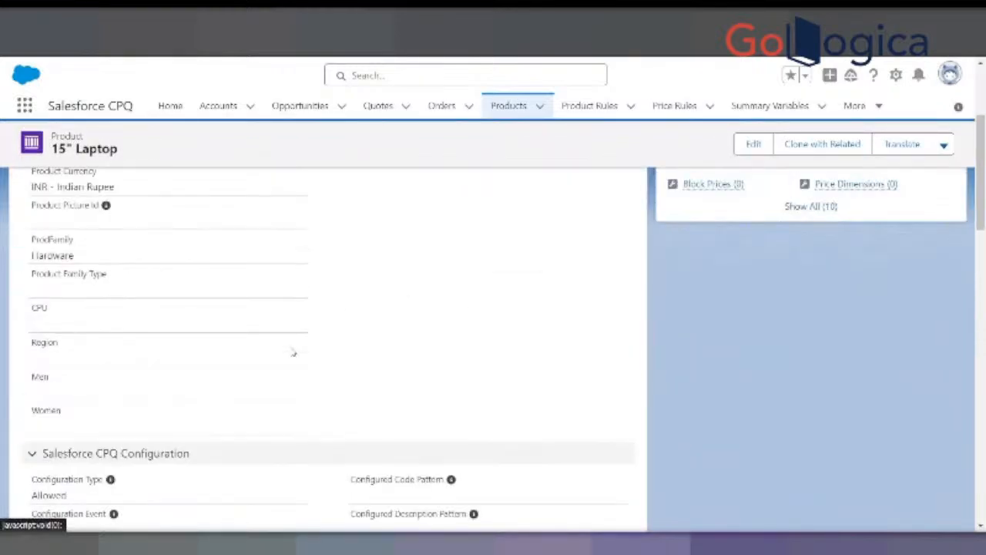
scroll(293, 352, "up", 1)
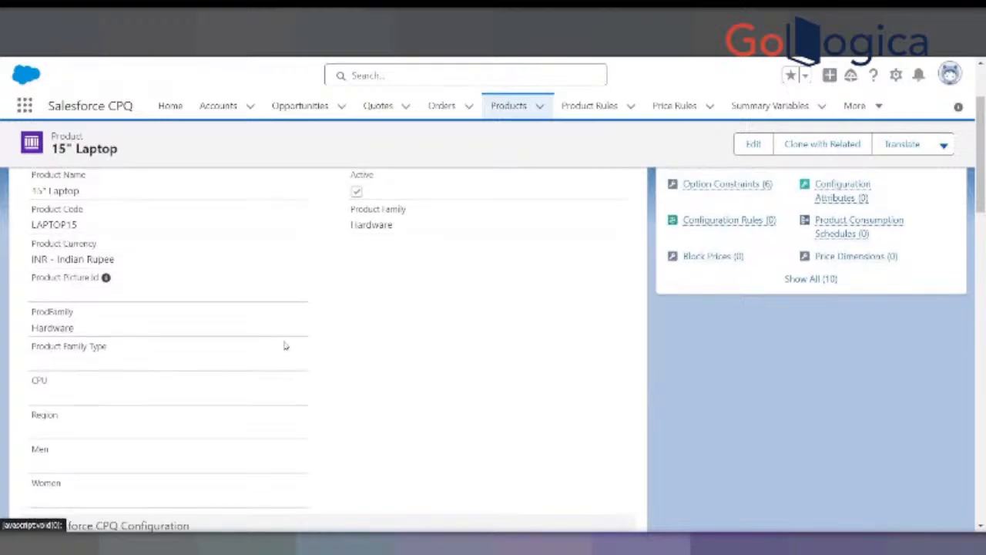
scroll(284, 345, "up", 2)
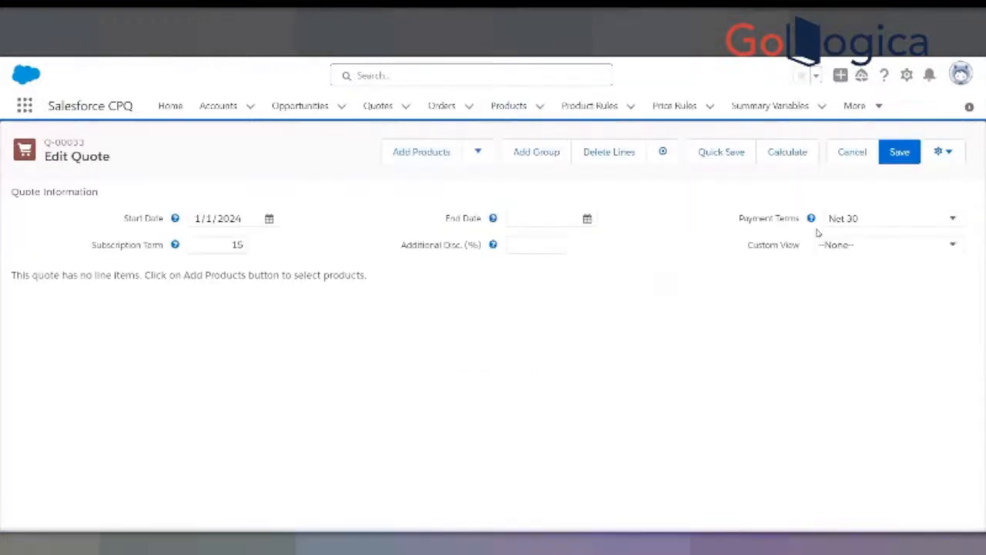
- Clear the payment terms, start date and subscription term of quote Q-00033, and save the quote
left_click(858, 221)
left_click(846, 229)
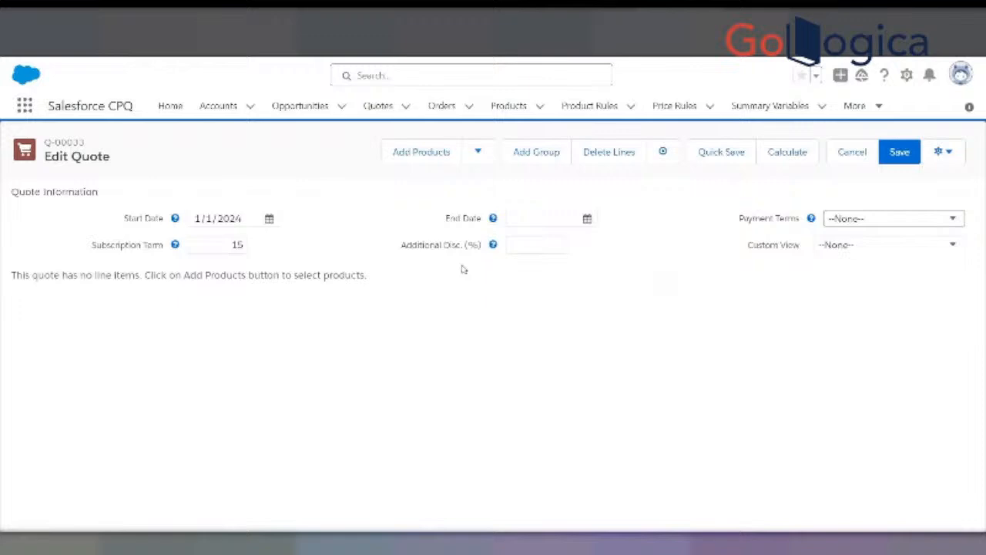
left_click(257, 221)
left_click_drag(259, 218, 178, 220)
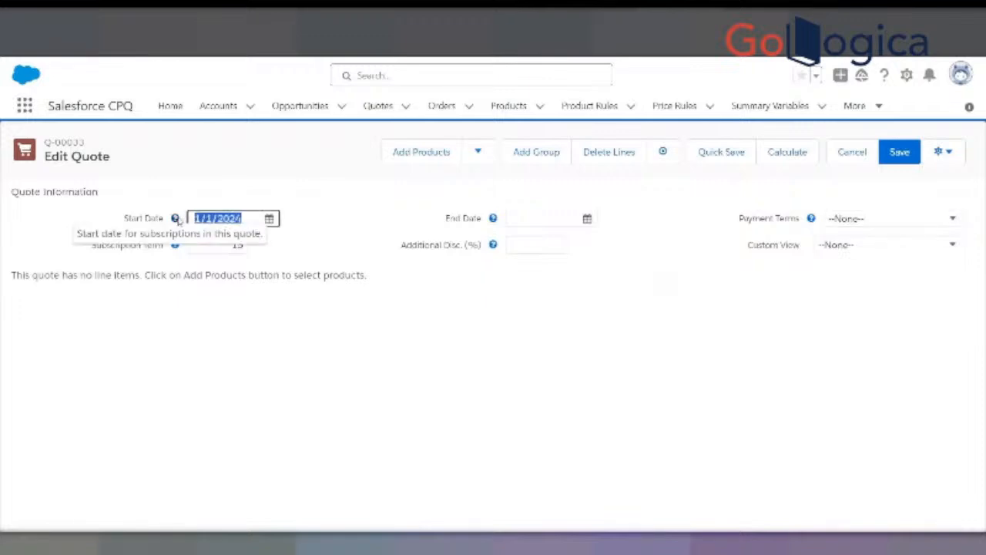
key("BackSpace")
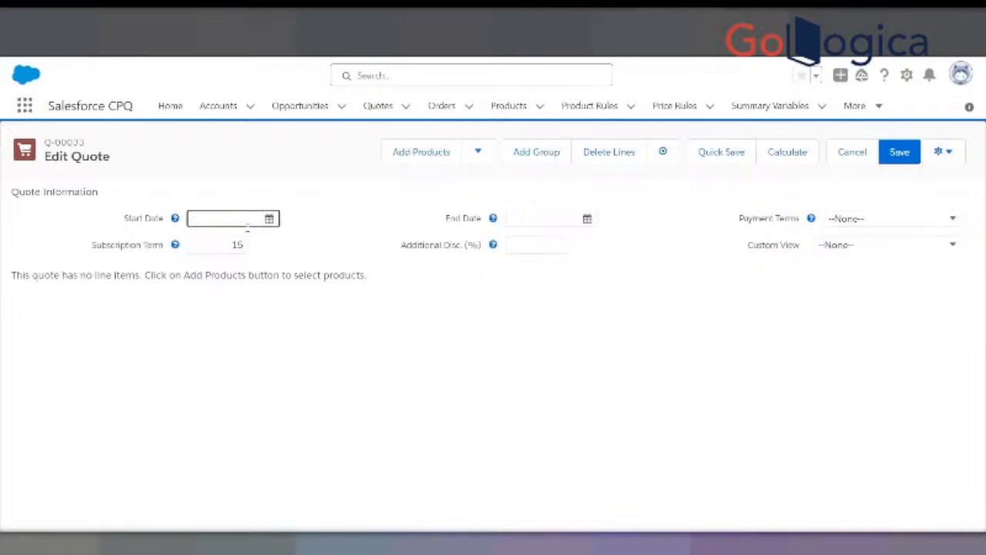
key("Tab")
key("BackSpace")
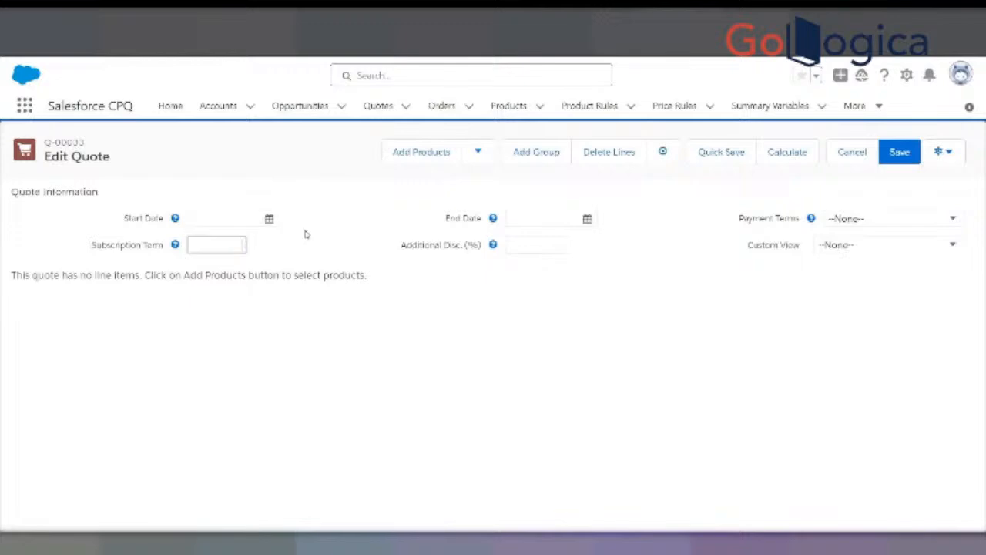
left_click(892, 157)
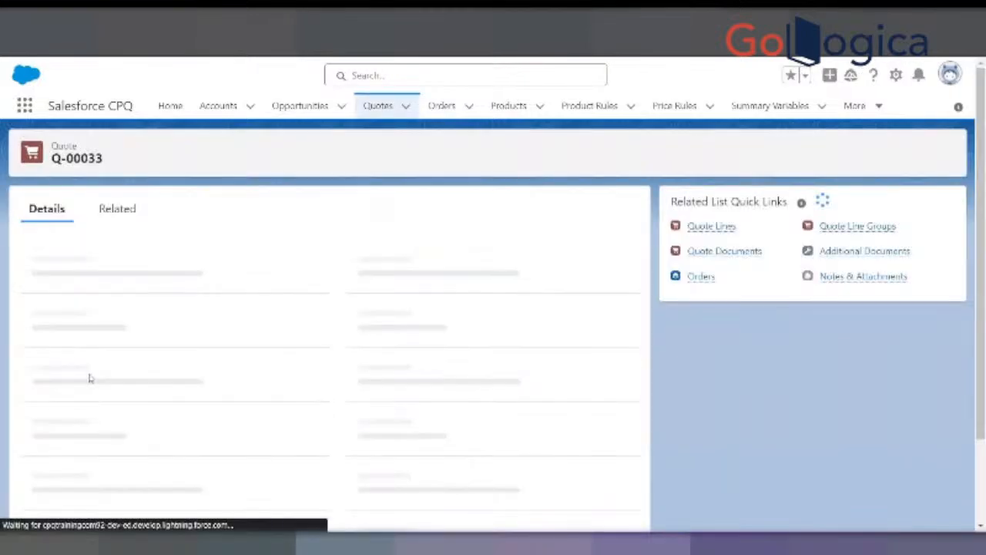
- Look over quote Q-00033's details, reopen its line editor, and start adding products
scroll(185, 385, "down", 15)
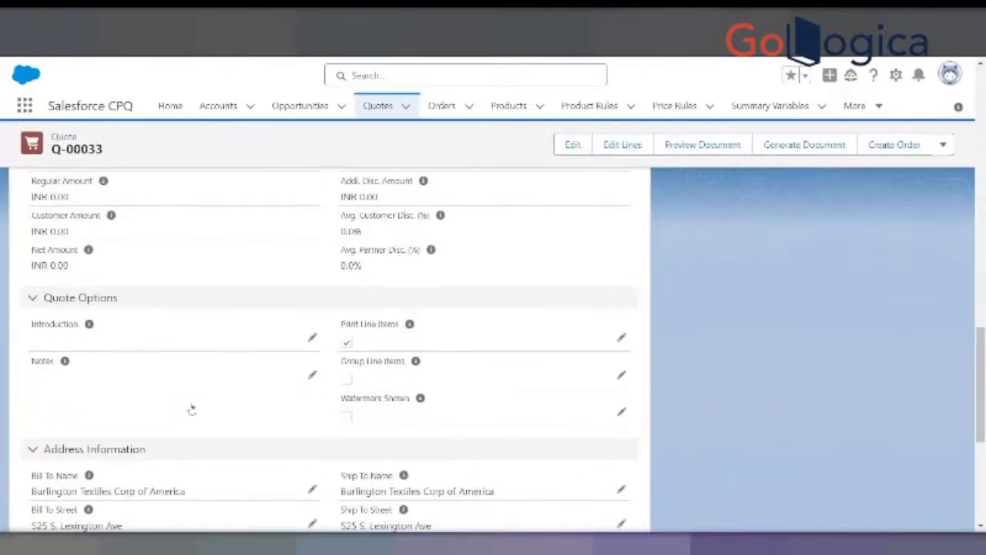
scroll(191, 411, "up", 15)
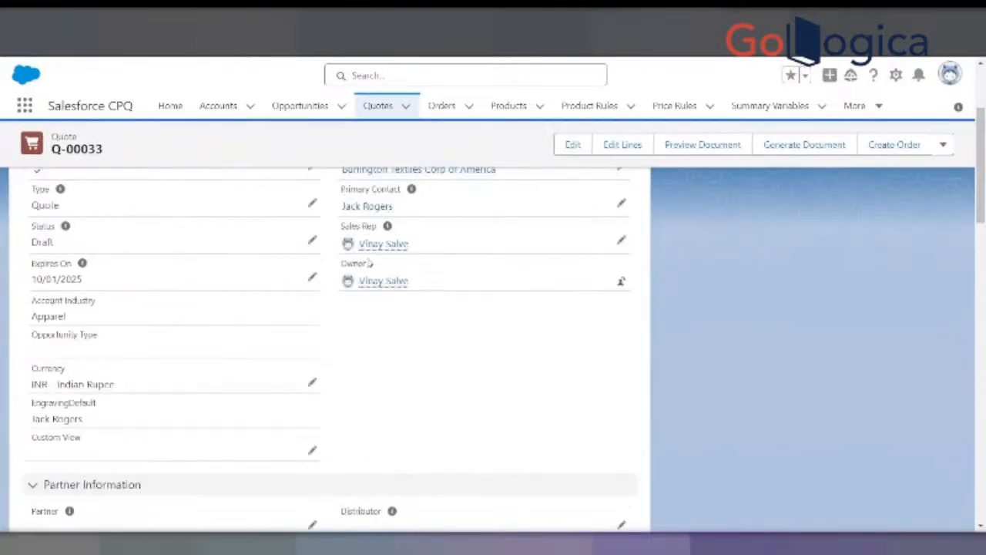
left_click(623, 153)
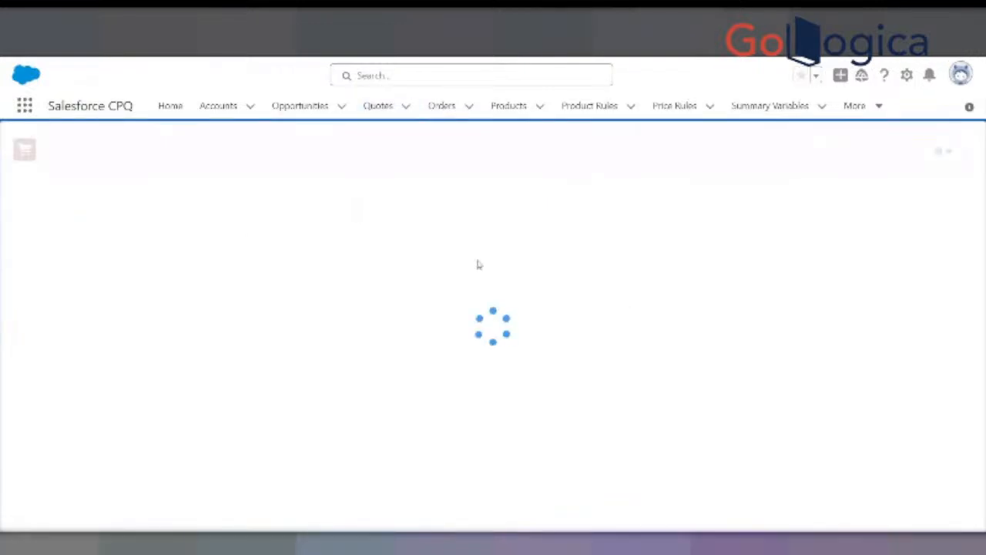
left_click(422, 152)
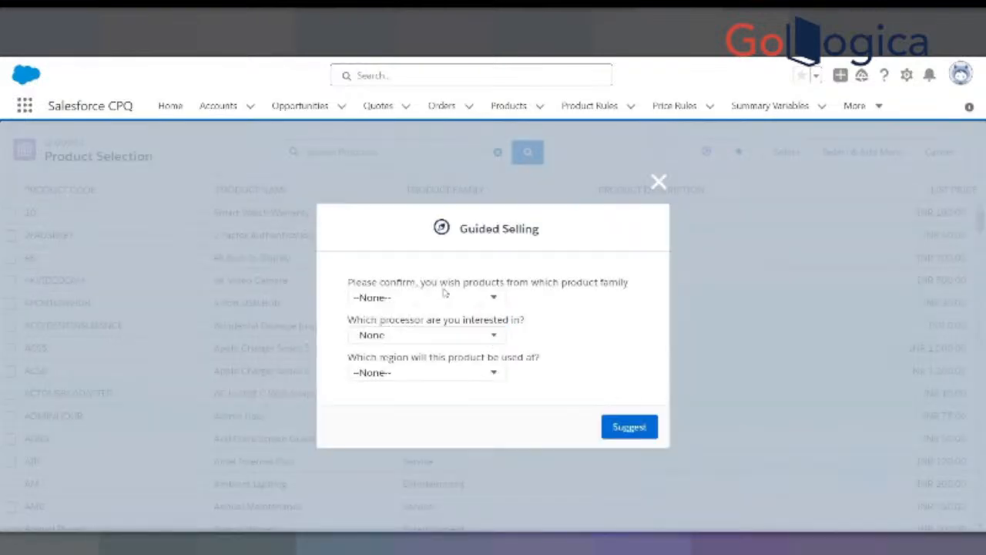
- Request guided selling suggestions for product family Hardware, processor I5 and region EU
left_click(435, 297)
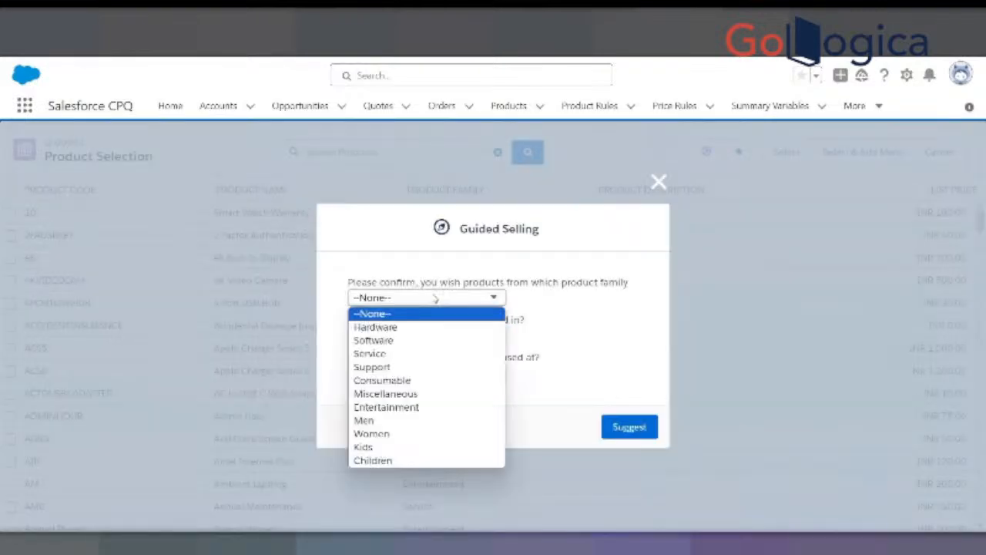
left_click(385, 327)
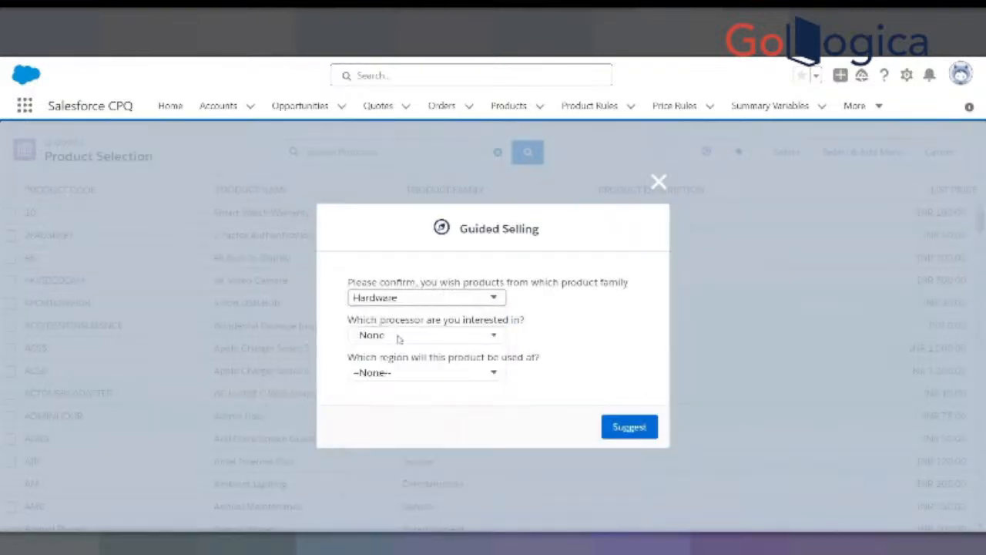
left_click(399, 335)
left_click(382, 361)
left_click(385, 372)
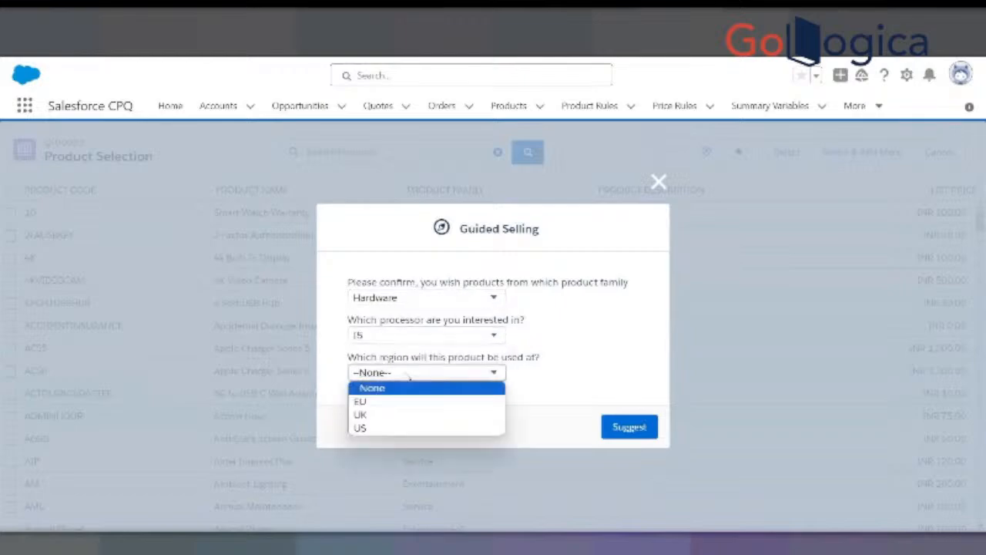
left_click(379, 401)
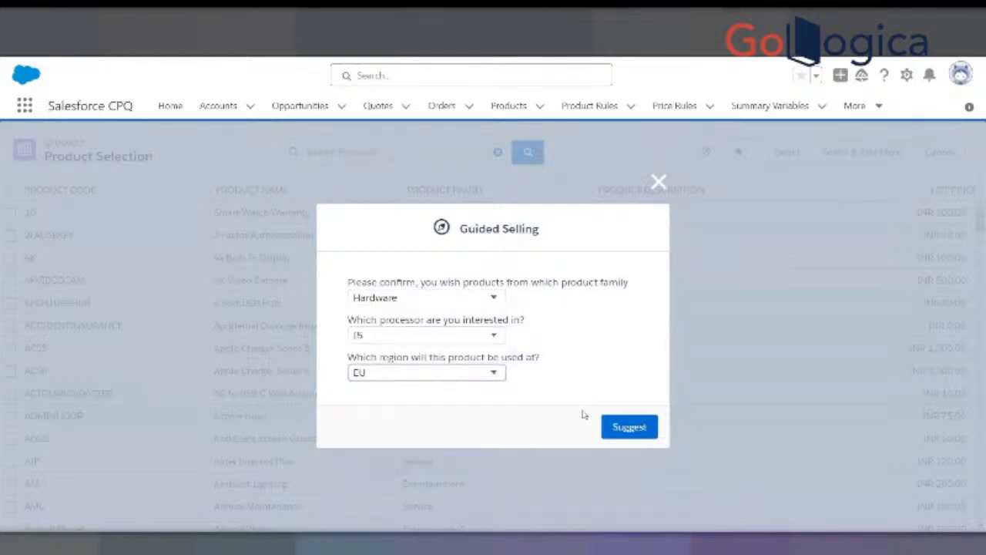
left_click(616, 426)
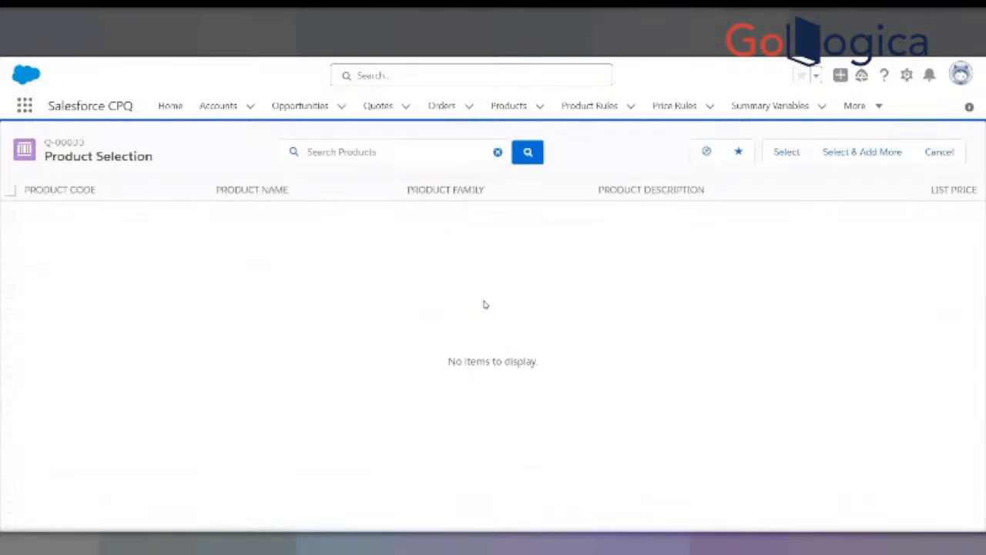
- Reopen the guided selling prompt for quote Q-00033 and reset the region, processor and product family answers to None
left_click(708, 152)
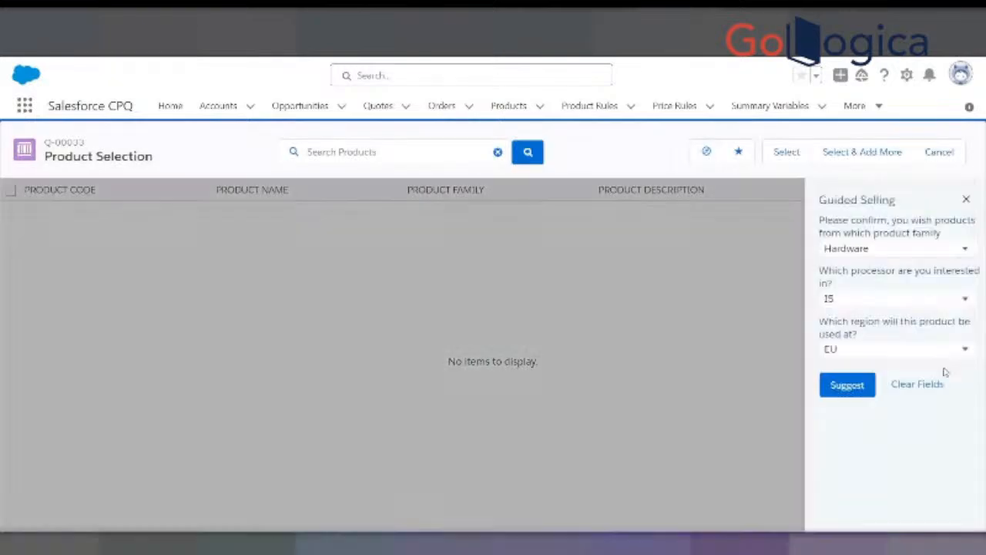
left_click(965, 349)
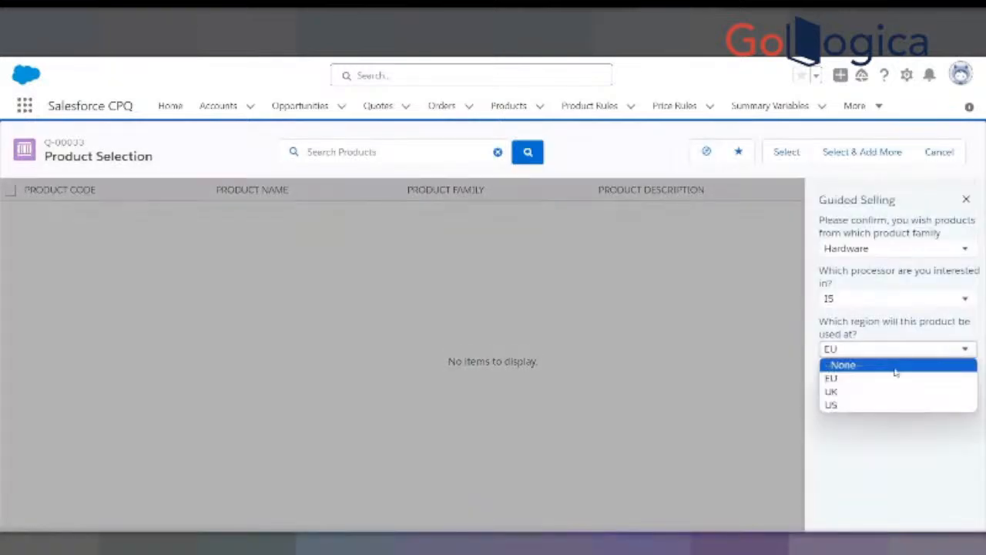
left_click(896, 364)
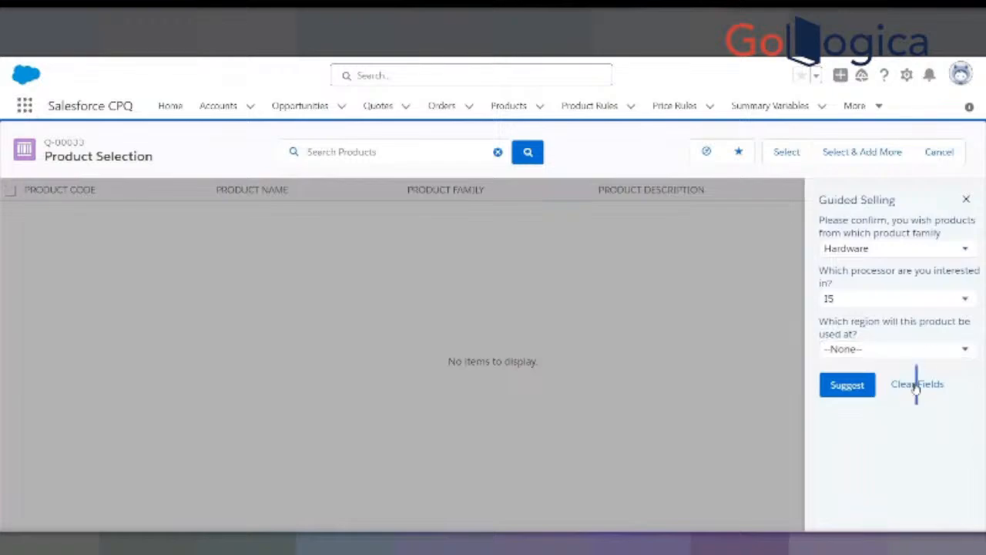
left_click(942, 298)
left_click(876, 316)
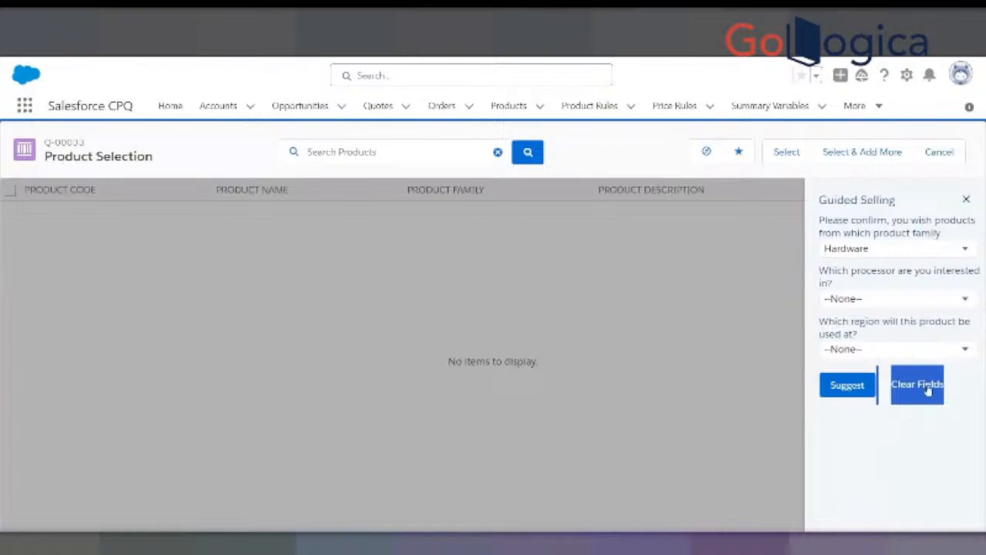
left_click(966, 252)
left_click(888, 258)
left_click(888, 255)
left_click(890, 265)
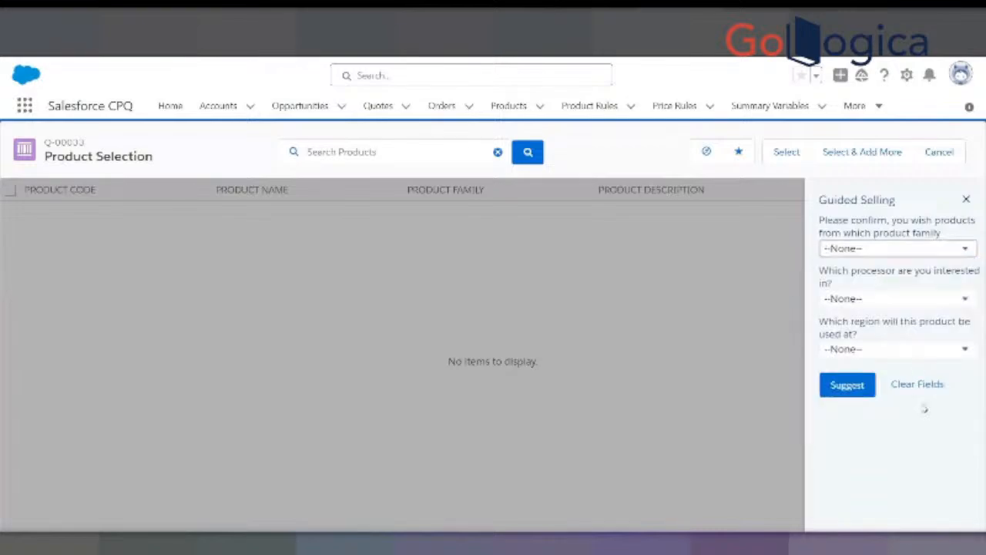
- Clear the guided selling fields, close the prompt and cancel product selection for quote Q-00033
triple_click(931, 386)
left_click(924, 387)
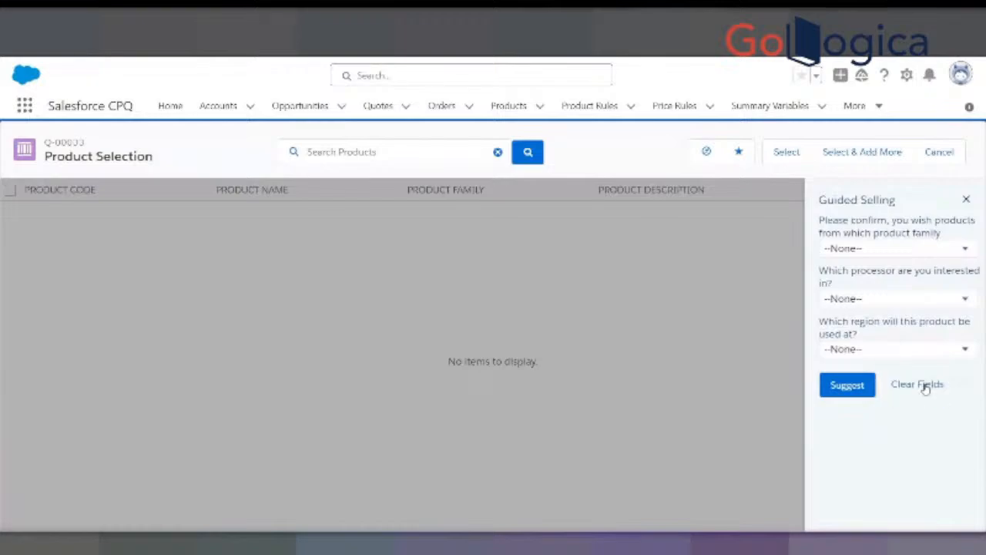
left_click(966, 199)
left_click(929, 155)
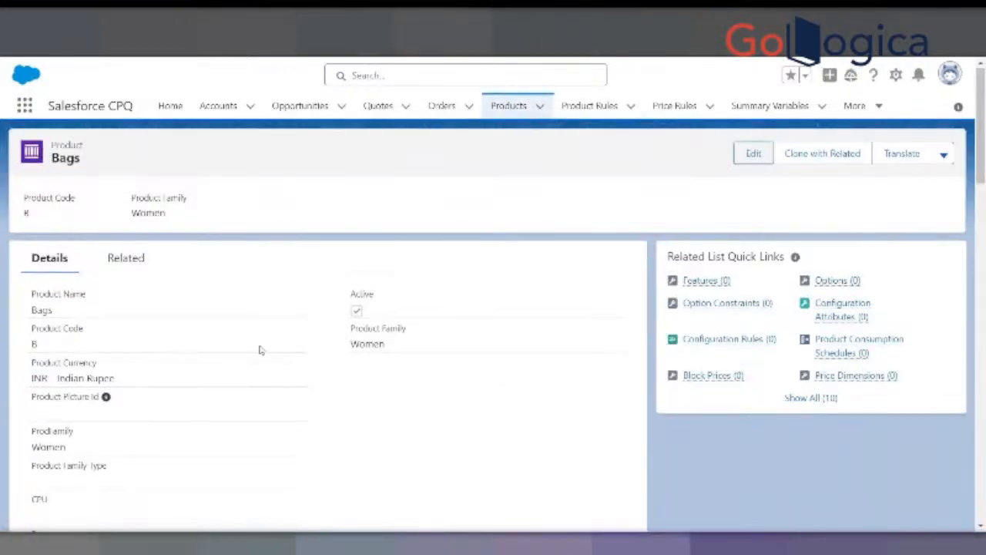
- Examine the Bags product's ProdFamily, Product Family Type, CPU, Region, Men and Women fields
scroll(260, 349, "down", 10)
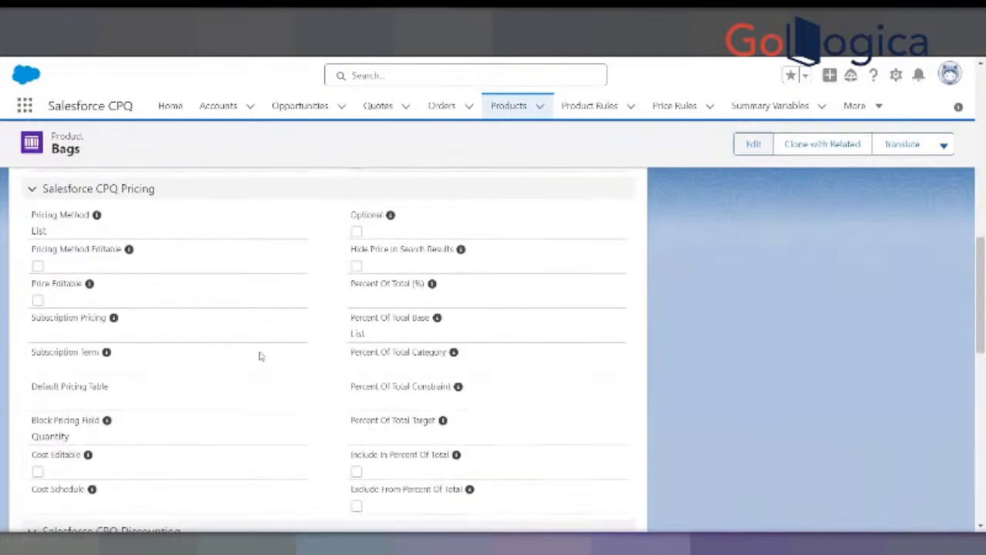
scroll(260, 355, "up", 6)
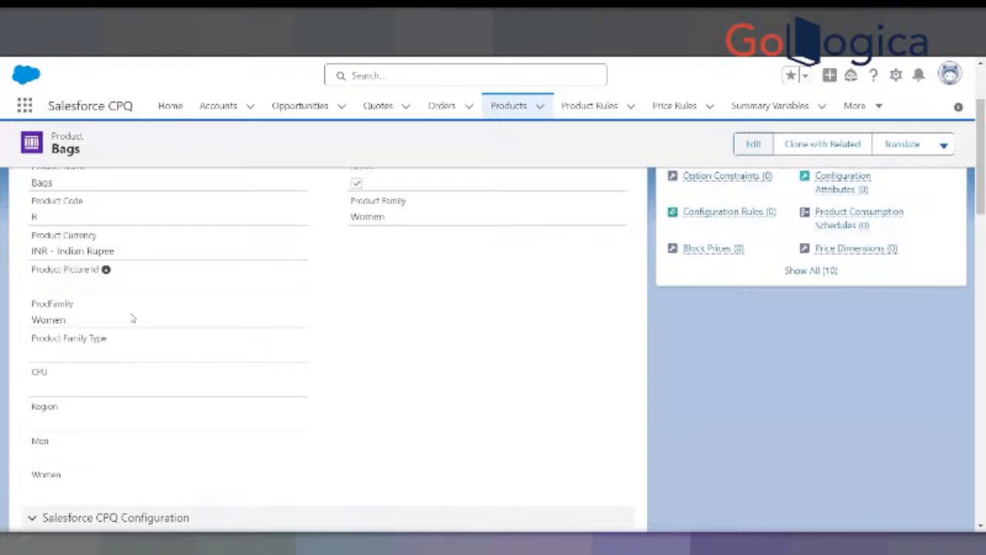
left_click_drag(33, 320, 77, 322)
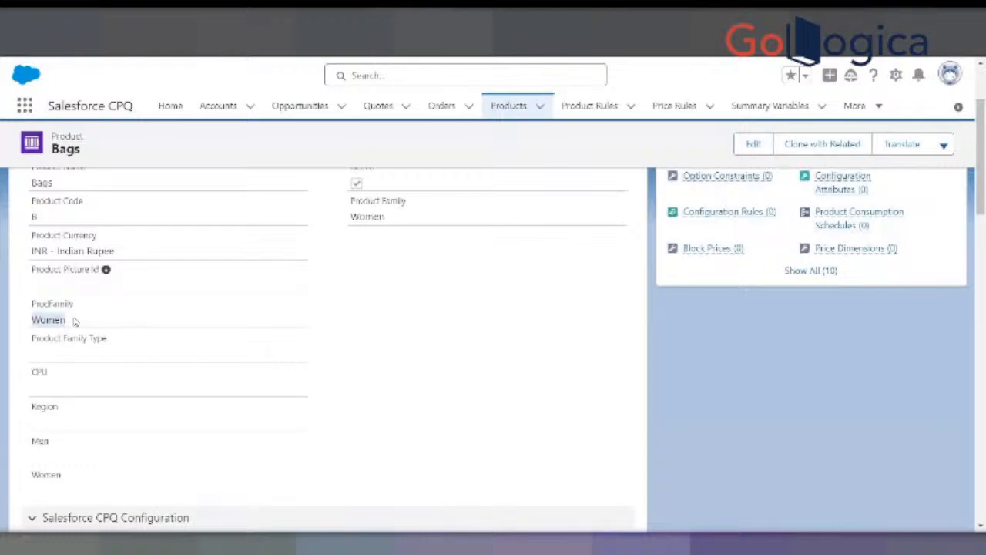
left_click(46, 356)
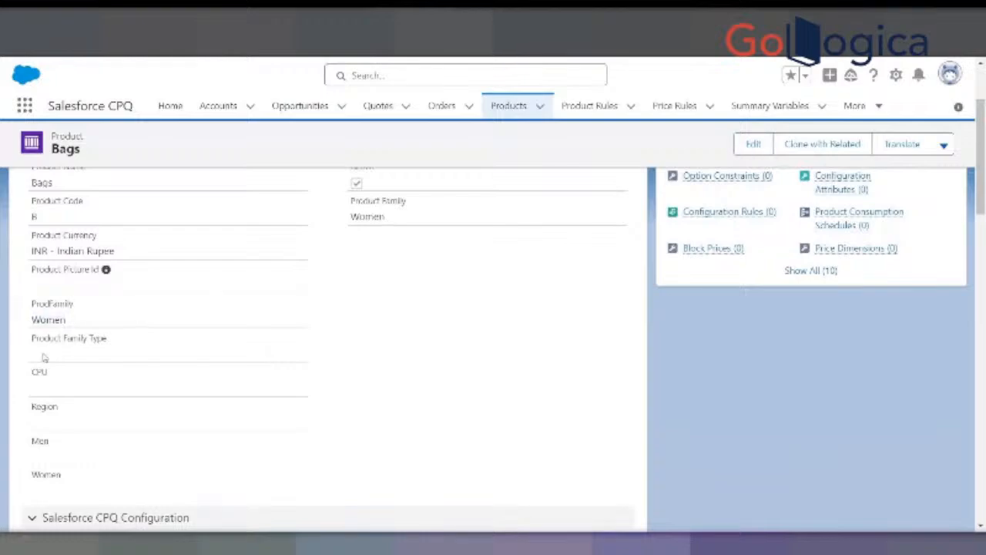
scroll(60, 456, "down", 1)
scroll(60, 456, "down", 3)
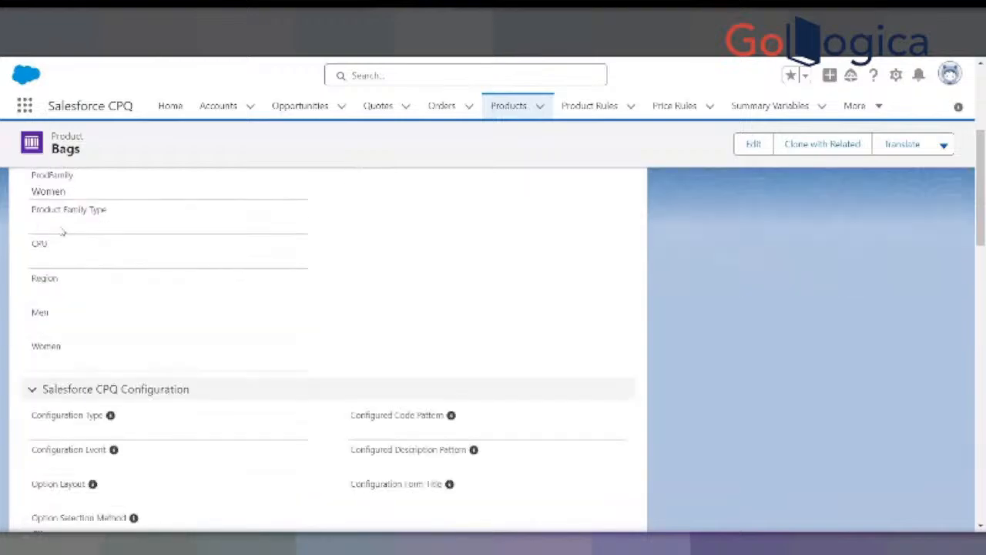
scroll(52, 270, "up", 3)
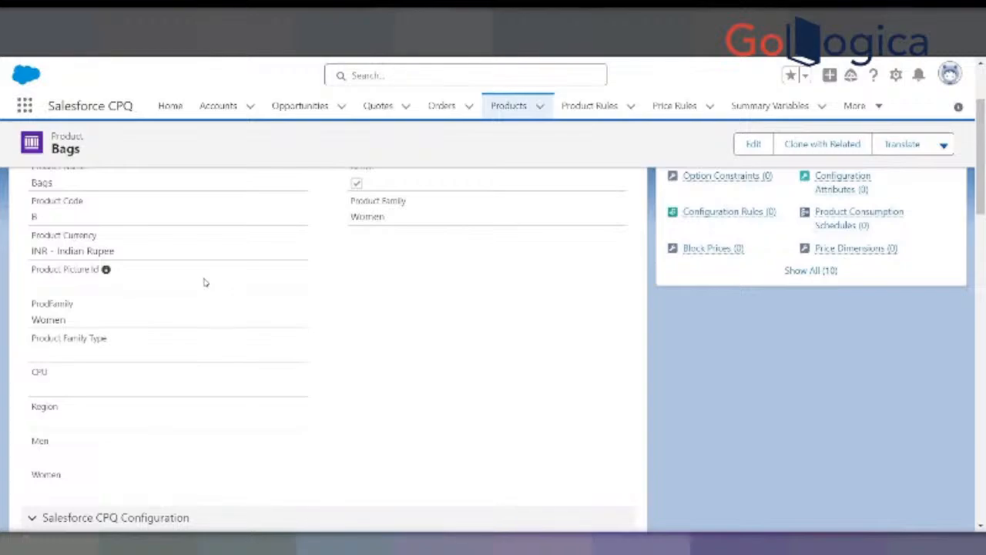
scroll(49, 300, "down", 2)
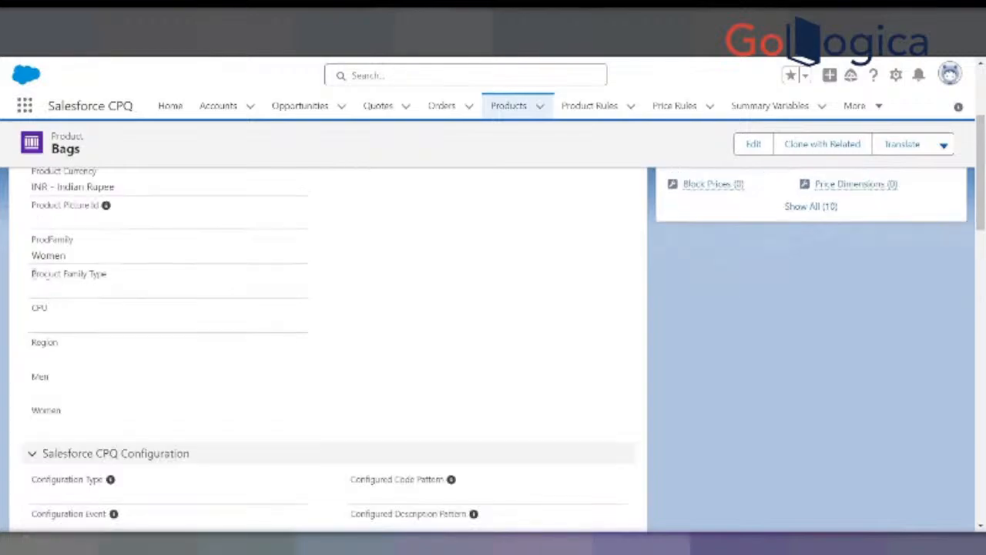
left_click_drag(33, 273, 125, 275)
scroll(146, 289, "up", 3)
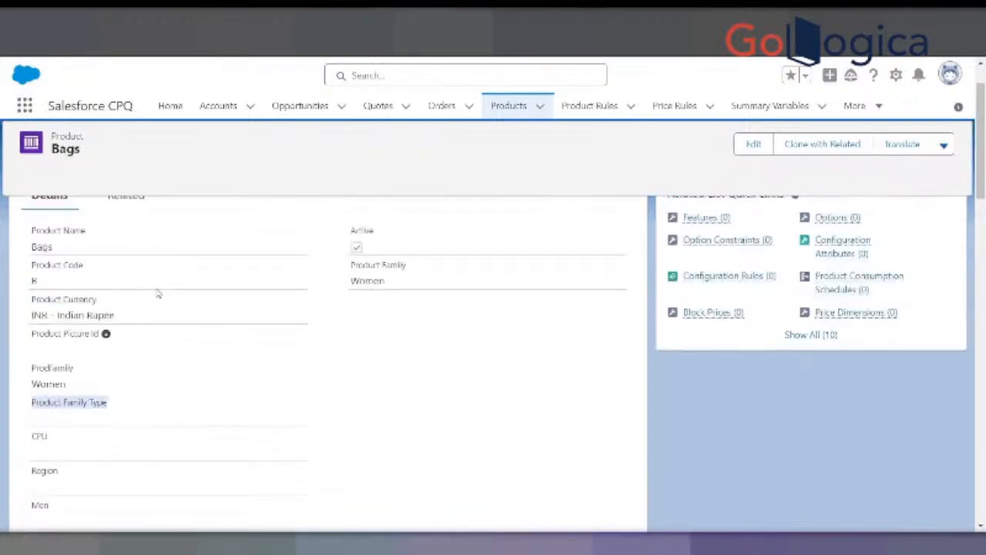
scroll(157, 293, "down", 2)
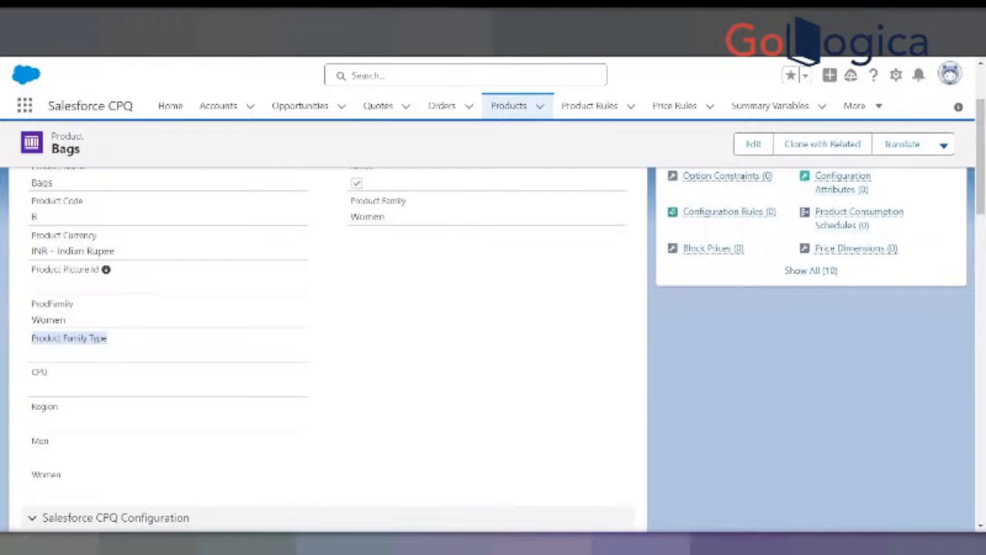
- Switch to the 15" Laptop product and compare its ProdFamily, Product Family Type, CPU and Region fields
left_click(323, 17)
scroll(392, 216, "down", 4)
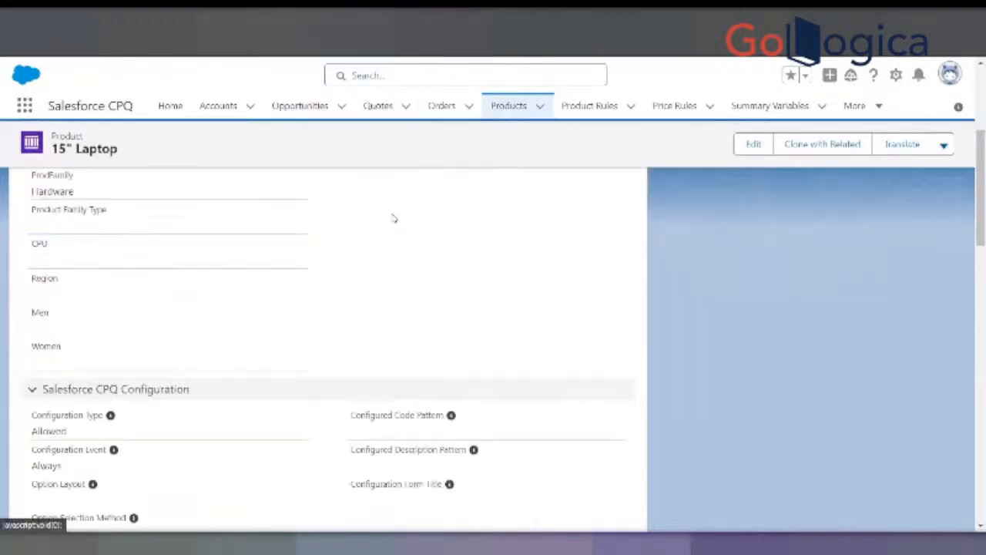
scroll(392, 214, "up", 2)
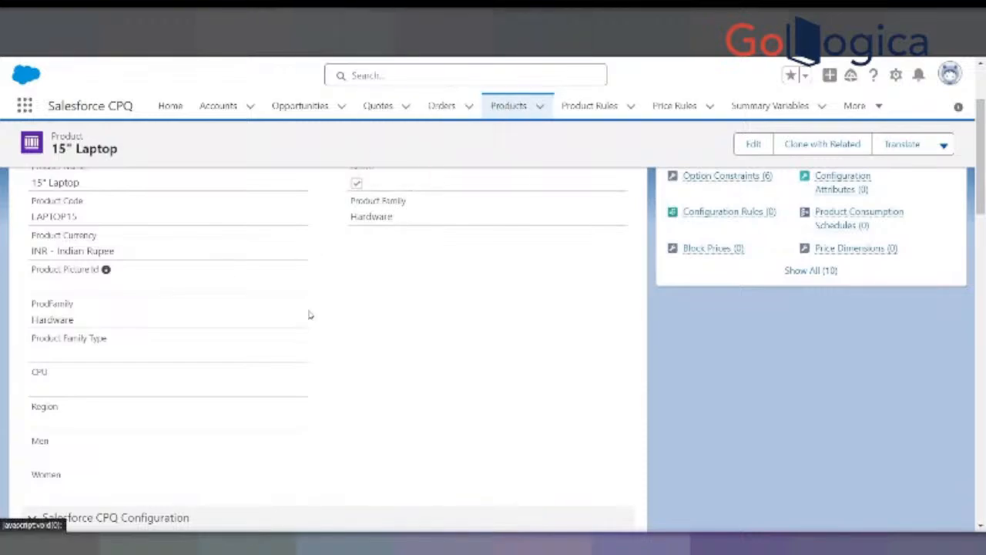
scroll(311, 311, "up", 2)
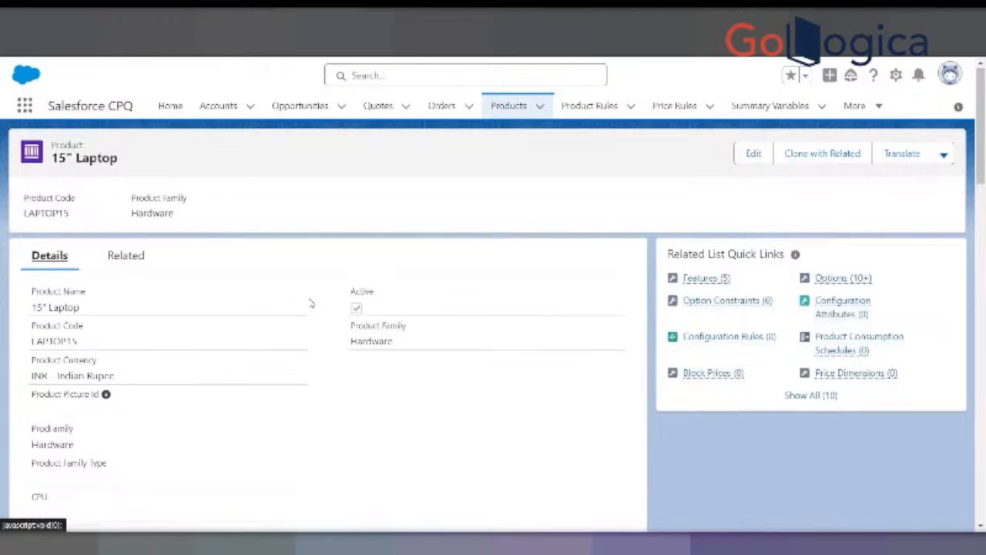
scroll(310, 303, "down", 5)
scroll(311, 303, "up", 4)
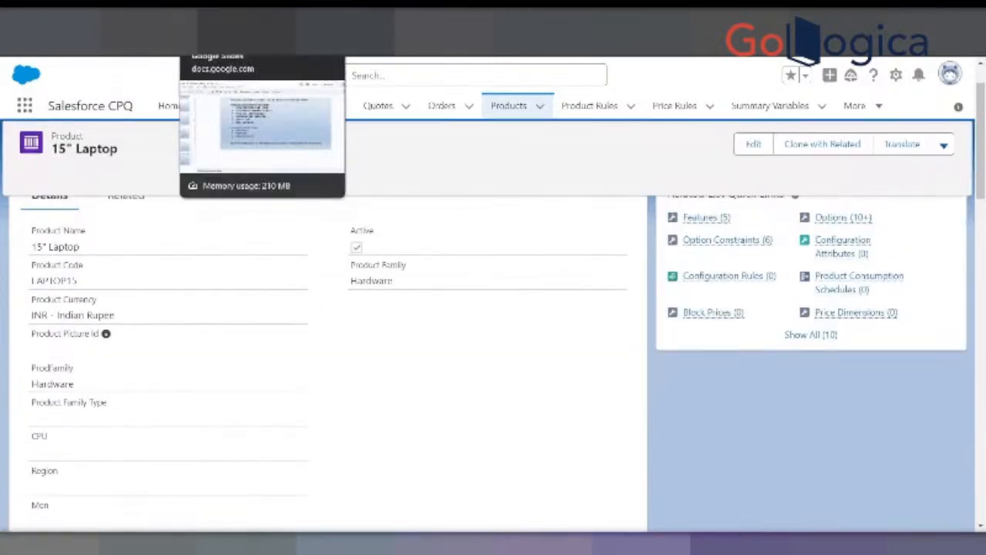
- Switch to the Guided Selling presentation in Google Slides and check the Master Process Input value on the Creating Process Input Condition slide
left_click(224, 22)
scroll(421, 333, "up", 2)
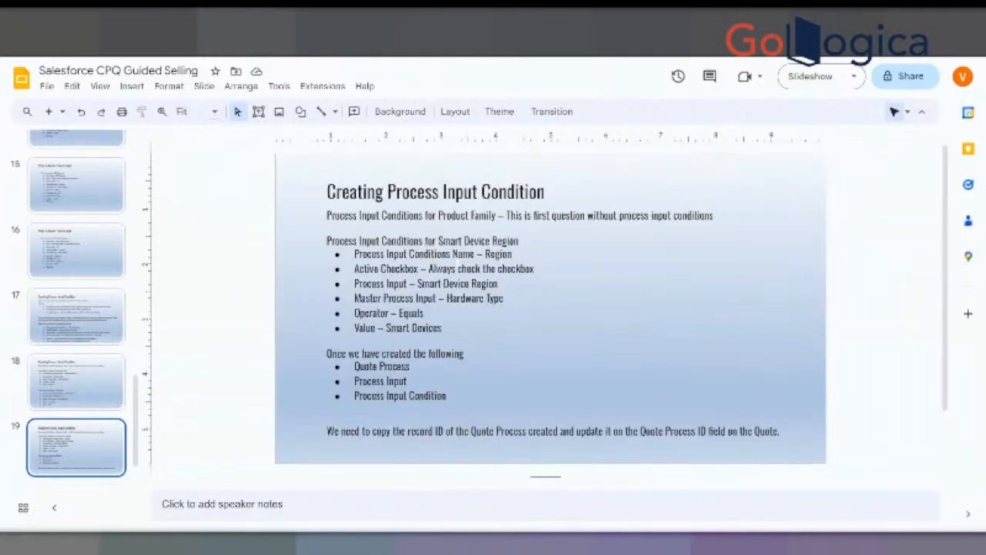
left_click_drag(447, 298, 504, 298)
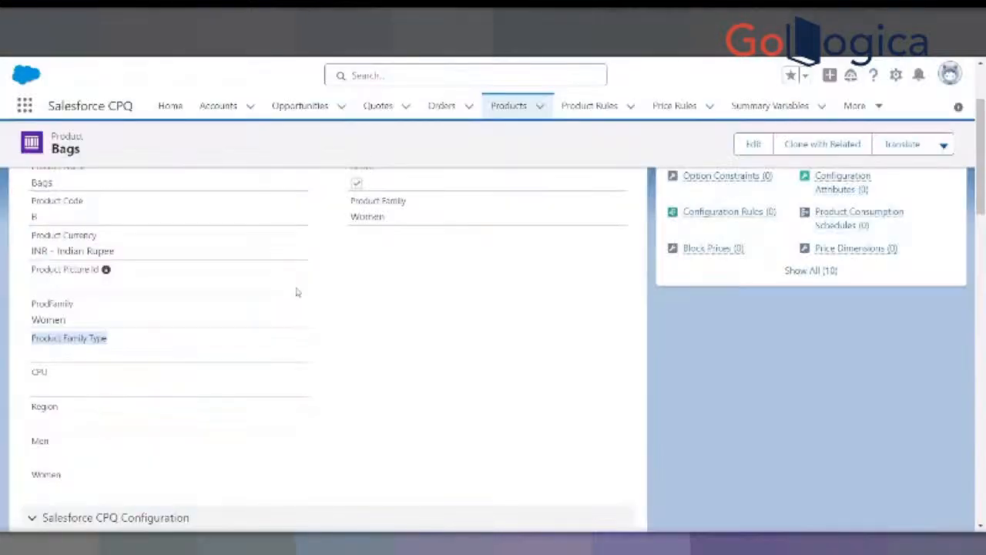
- Open the Bags product in Salesforce CPQ for editing, inspect the Product Family Type dependencies, and cancel without saving
left_click(192, 354)
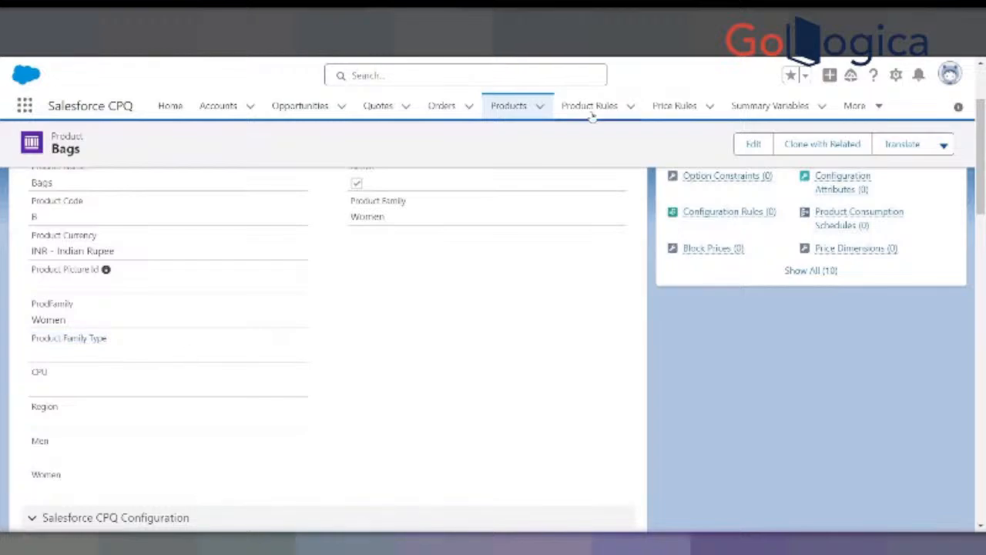
left_click(753, 144)
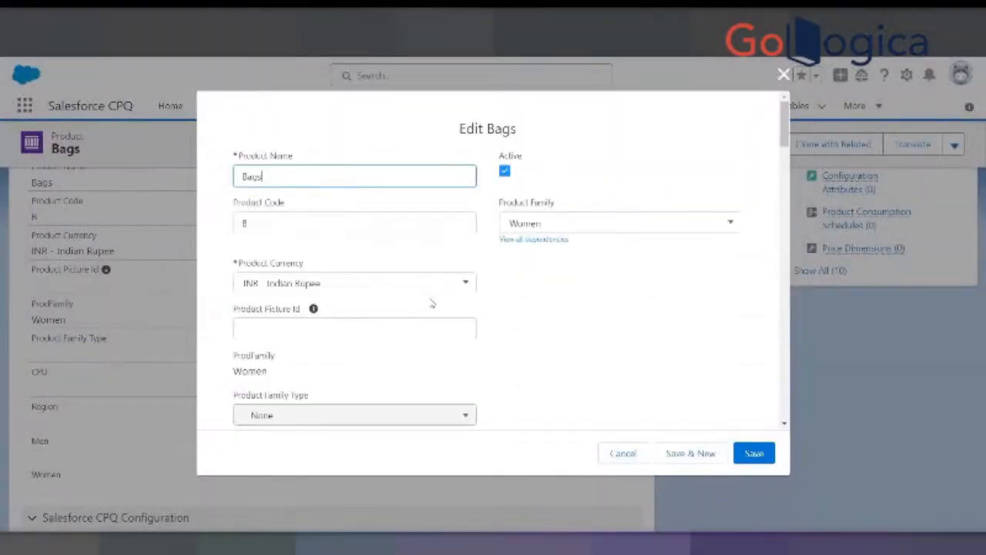
scroll(398, 310, "down", 2)
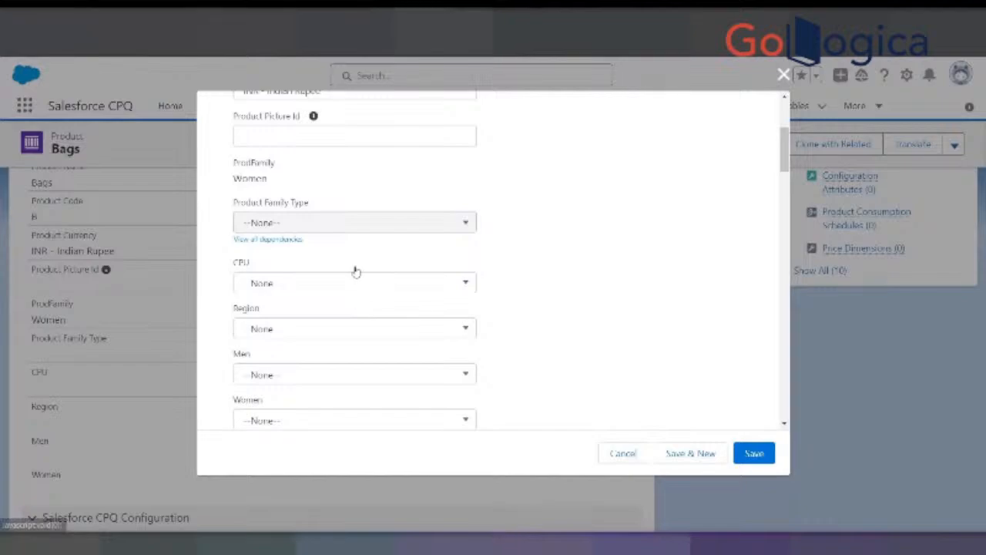
left_click_drag(238, 201, 318, 205)
left_click(322, 208)
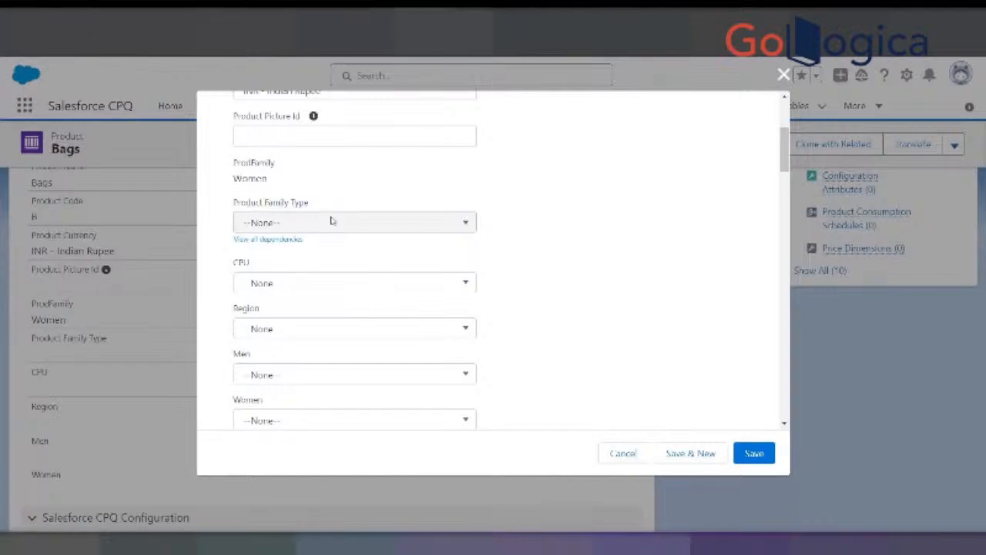
left_click(304, 281)
left_click(283, 241)
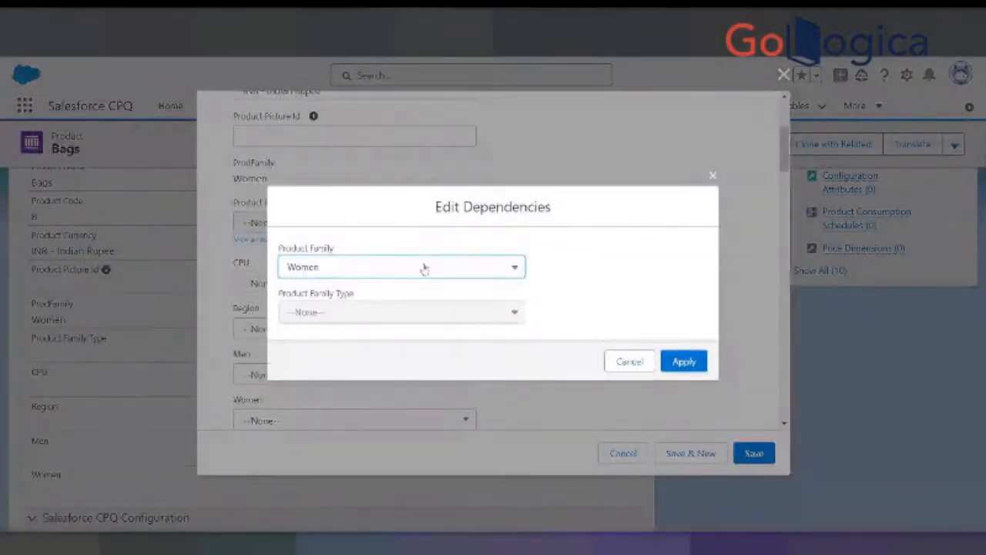
left_click(454, 312)
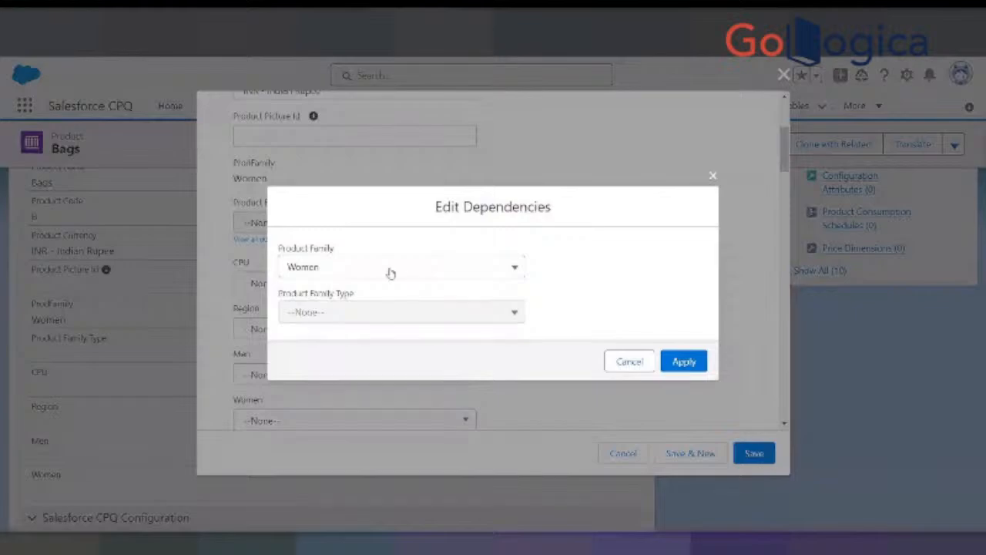
left_click(630, 362)
left_click(628, 455)
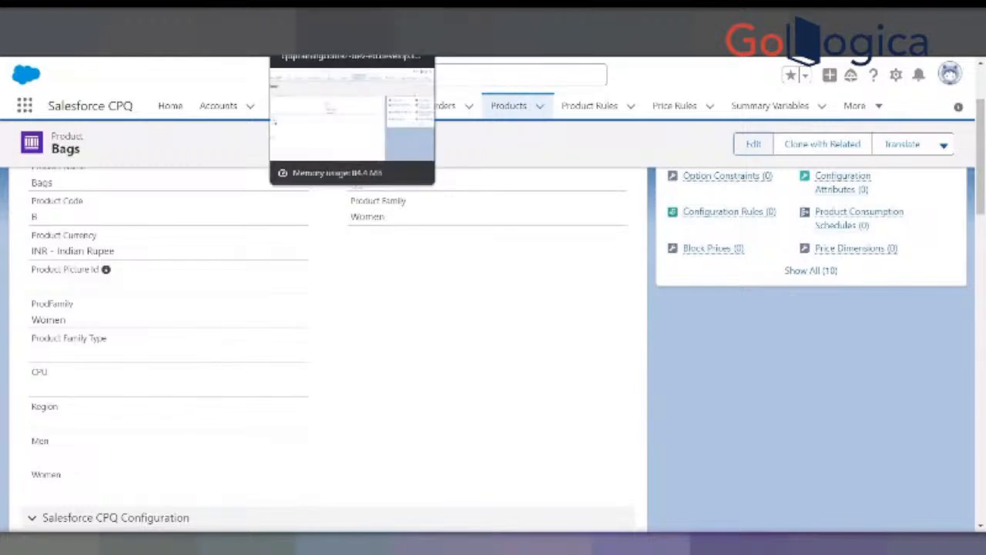
- Cancel product selection for quote Q-00051 and open that quote's record from the quotes list
left_click(578, 18)
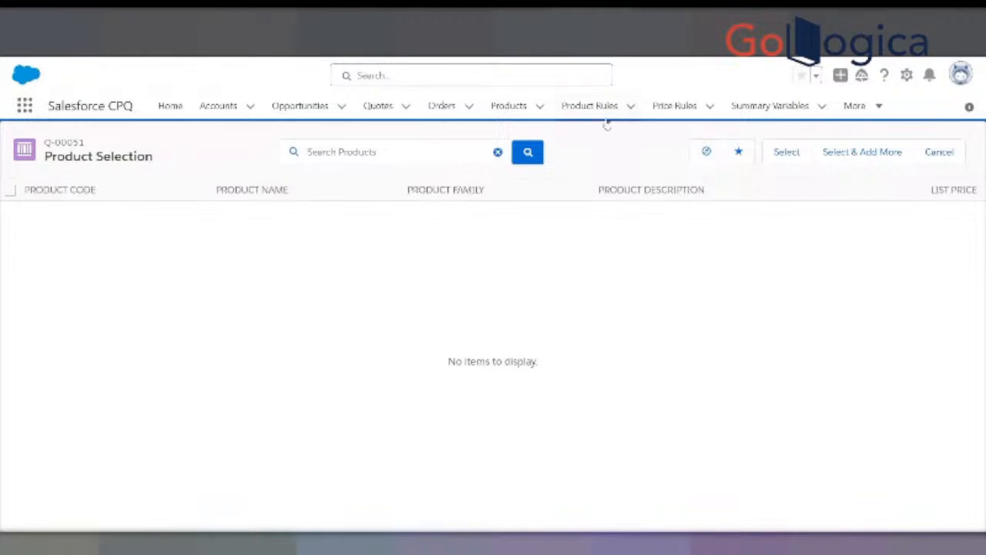
left_click(941, 155)
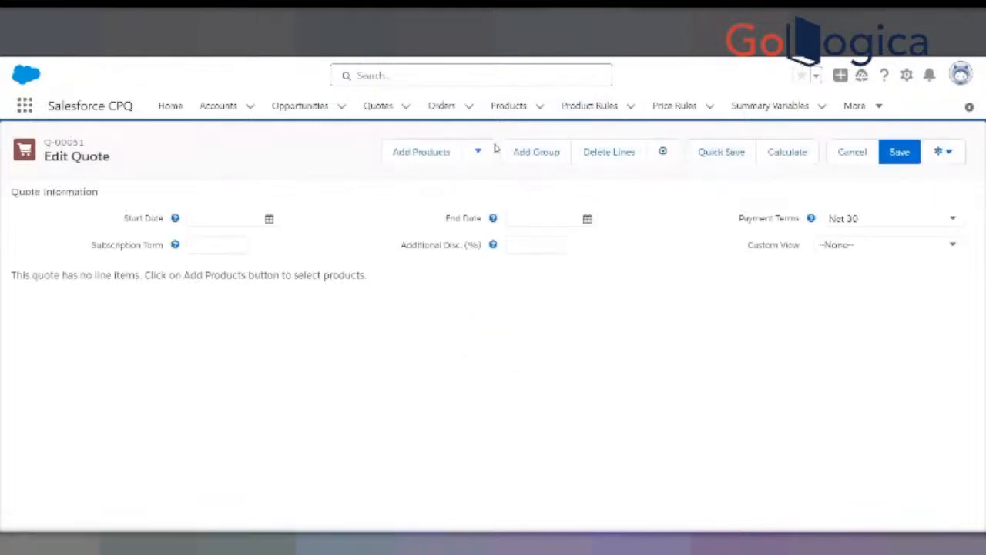
left_click(378, 106)
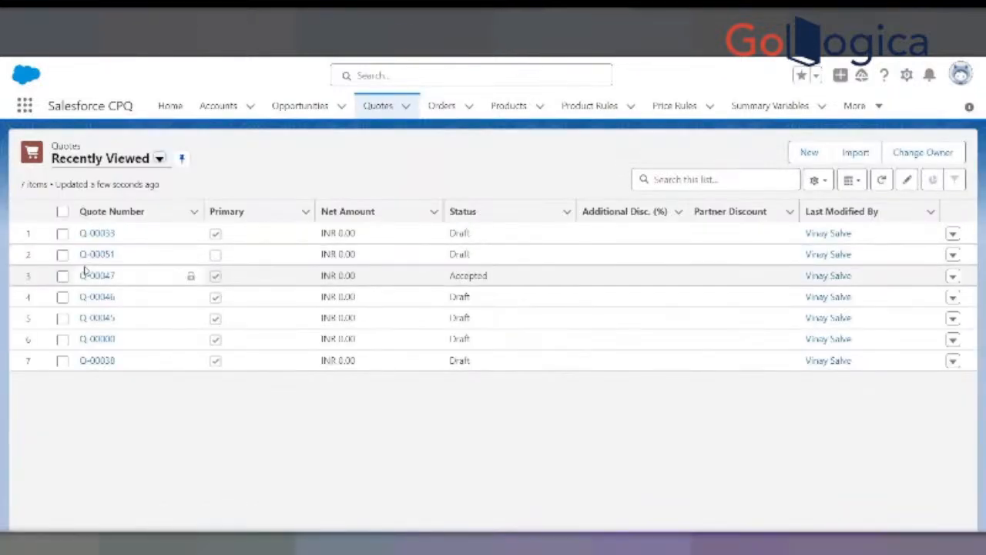
left_click(94, 256)
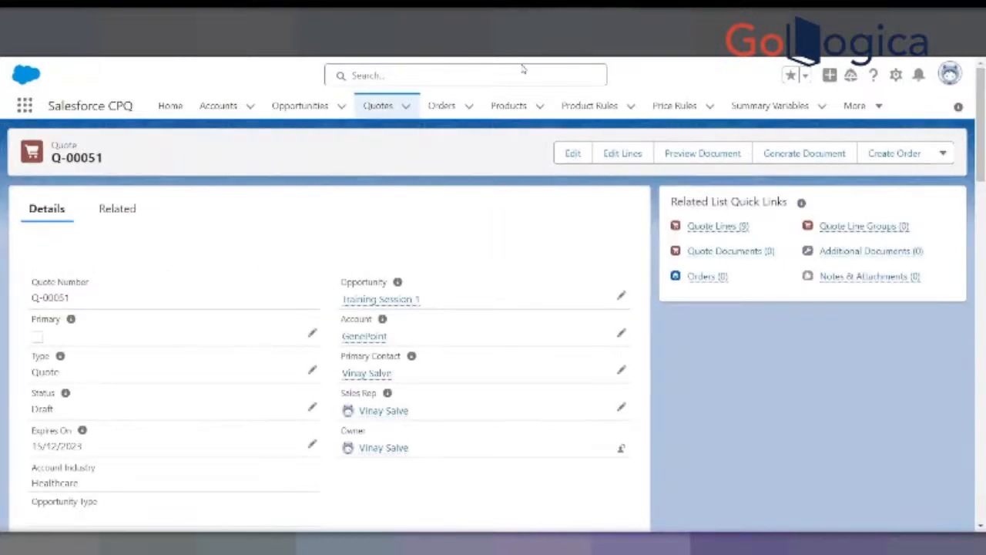
- Clear the Quote Process Id of quote Q-00051 and save the quote
scroll(258, 366, "down", 10)
scroll(248, 431, "down", 10)
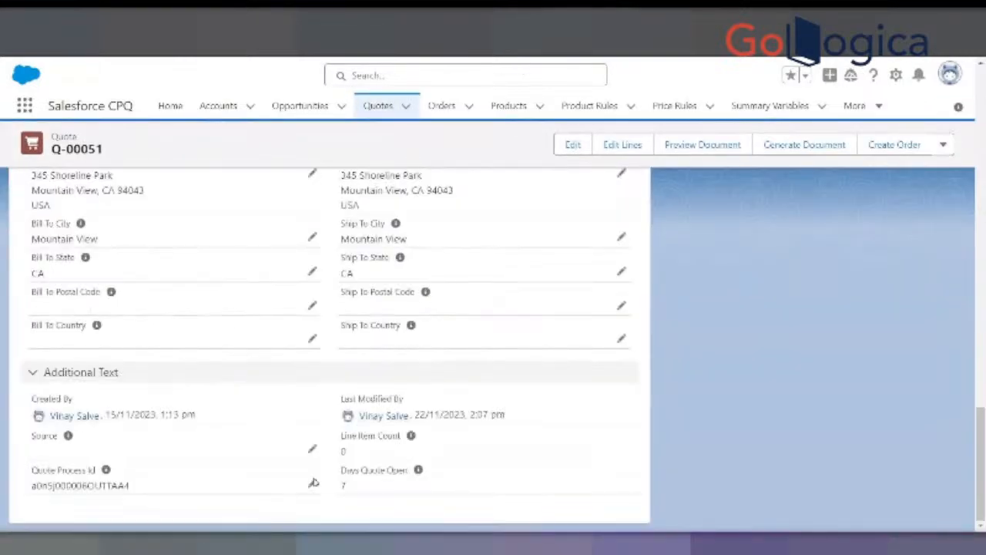
left_click(311, 481)
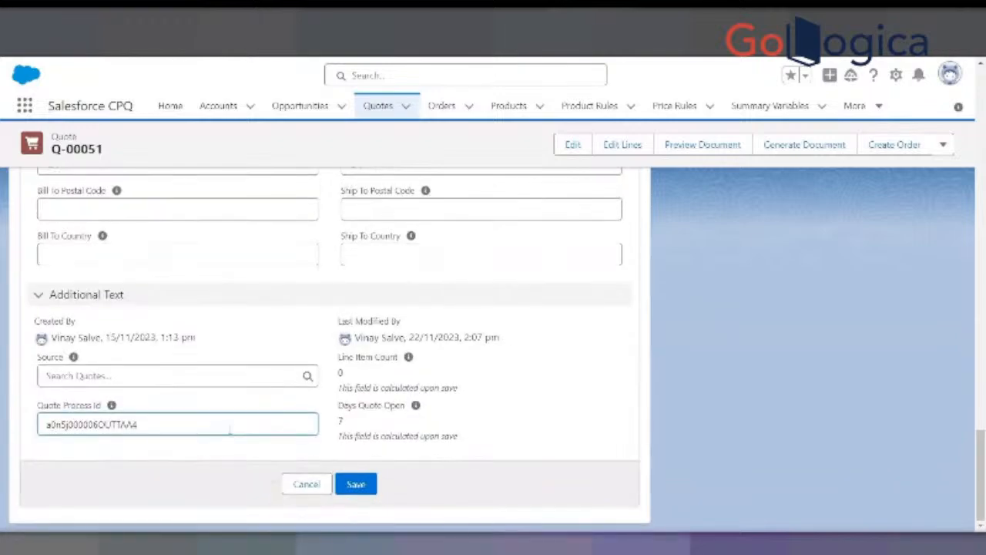
left_click_drag(141, 425, 23, 437)
key("BackSpace")
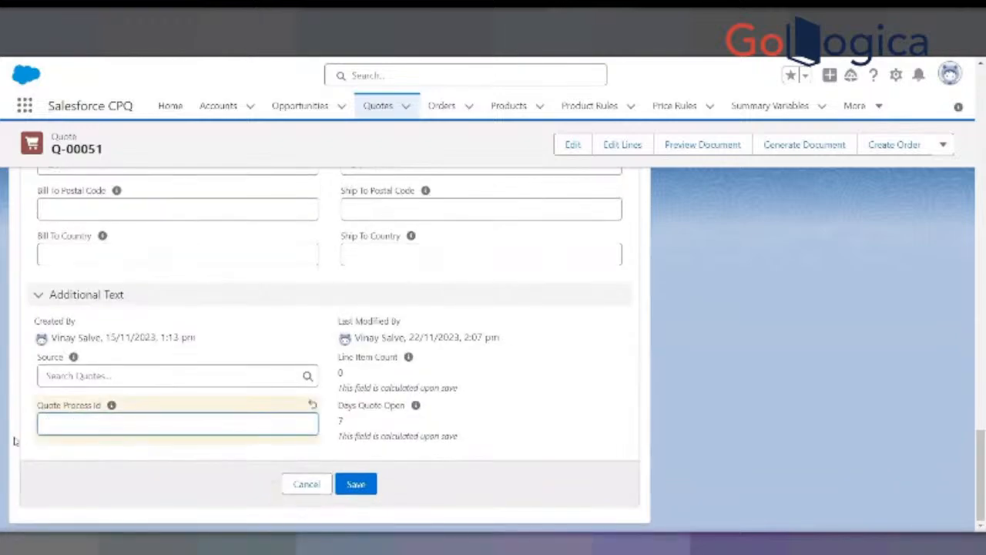
left_click(352, 484)
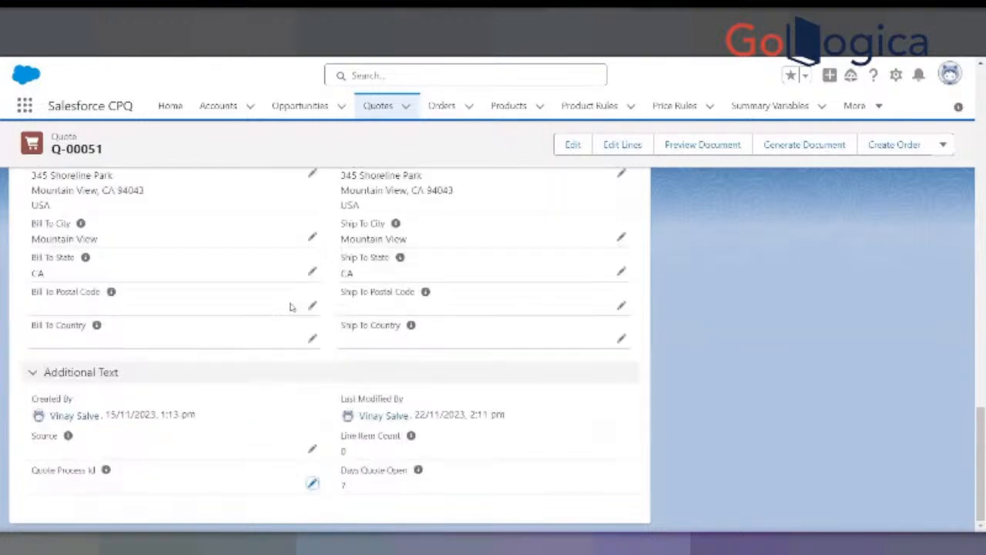
- Search the products list for "smart" and open the Smart Watch product record
scroll(269, 323, "up", 15)
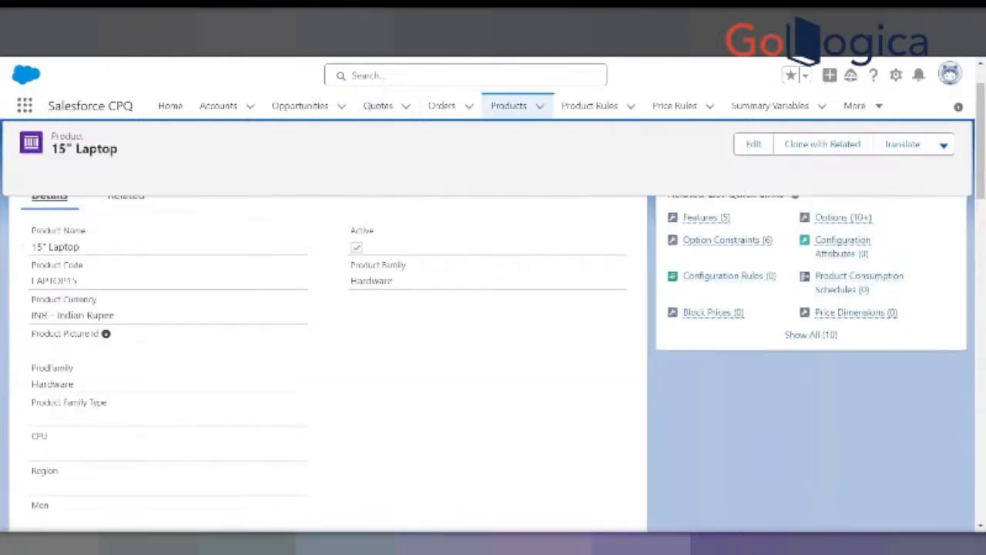
scroll(336, 161, "up", 2)
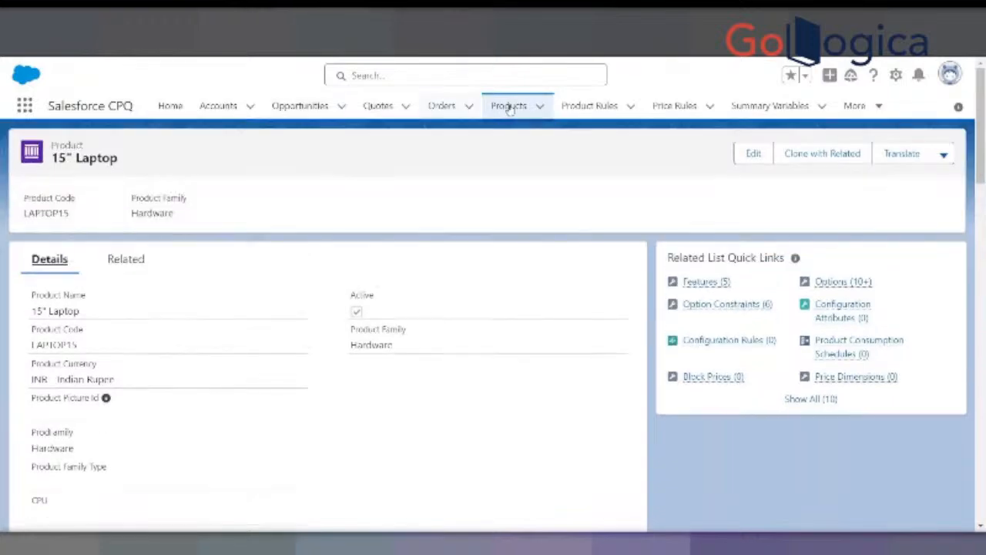
left_click(508, 109)
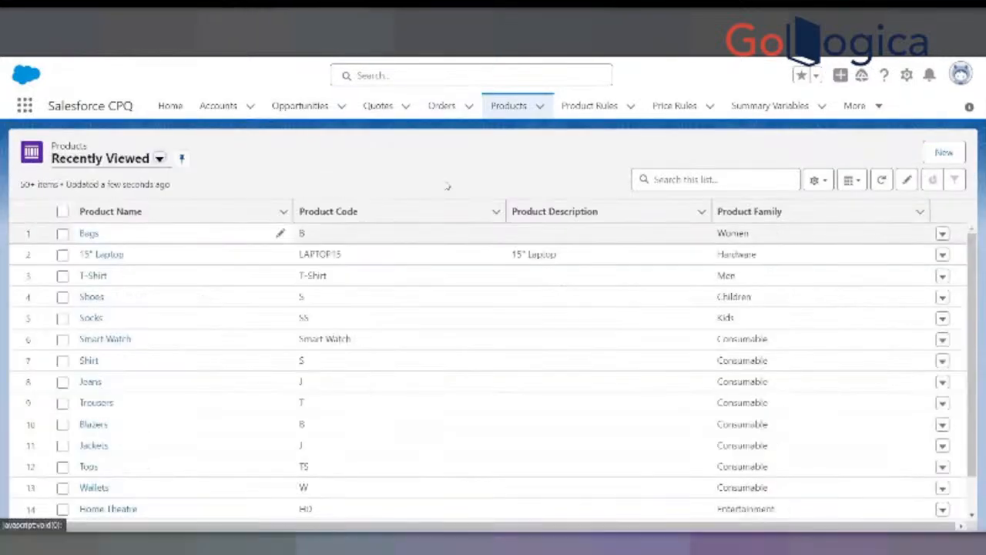
left_click(669, 180)
type("smart")
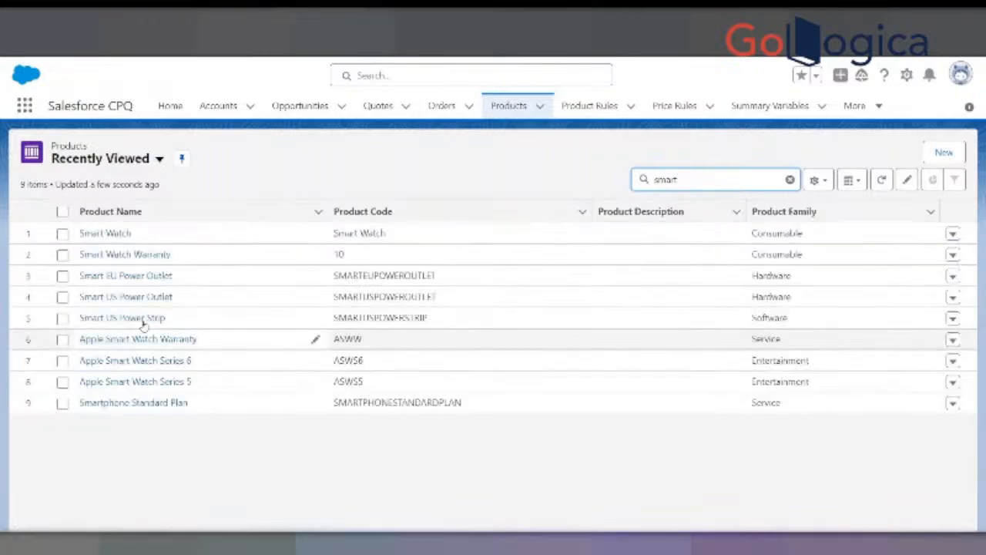
left_click(128, 233)
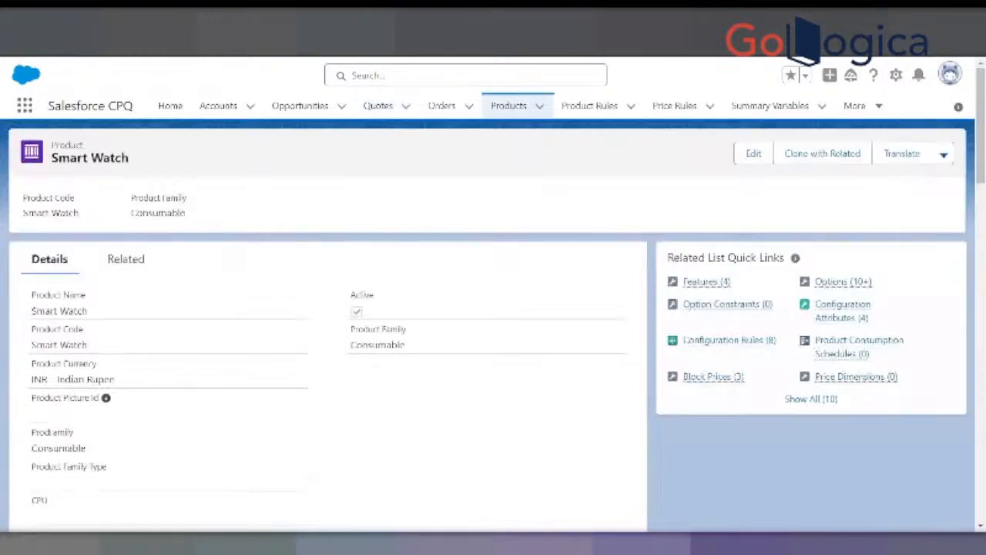
- Examine the Smart Watch product's related price book and cost entries
left_click(140, 258)
scroll(206, 363, "down", 6)
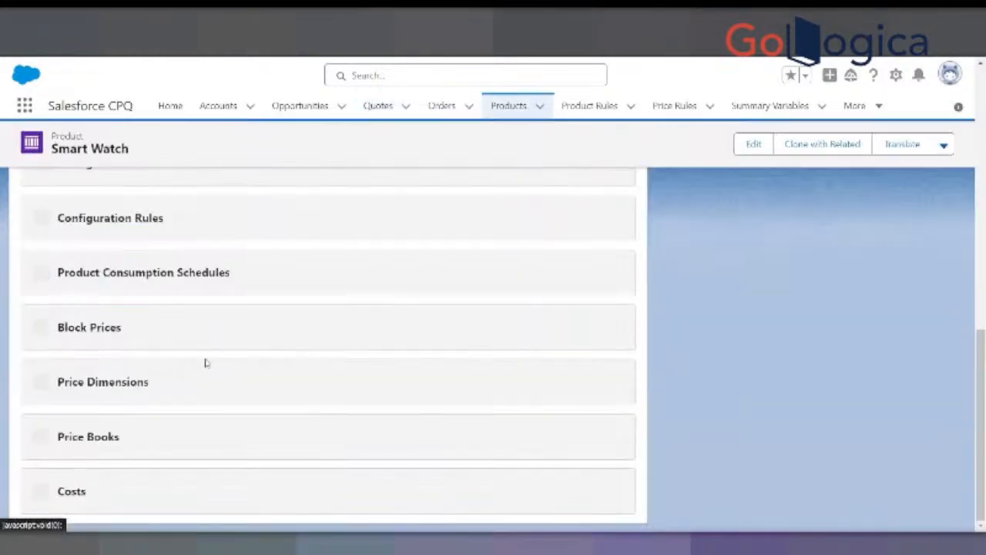
scroll(206, 363, "down", 10)
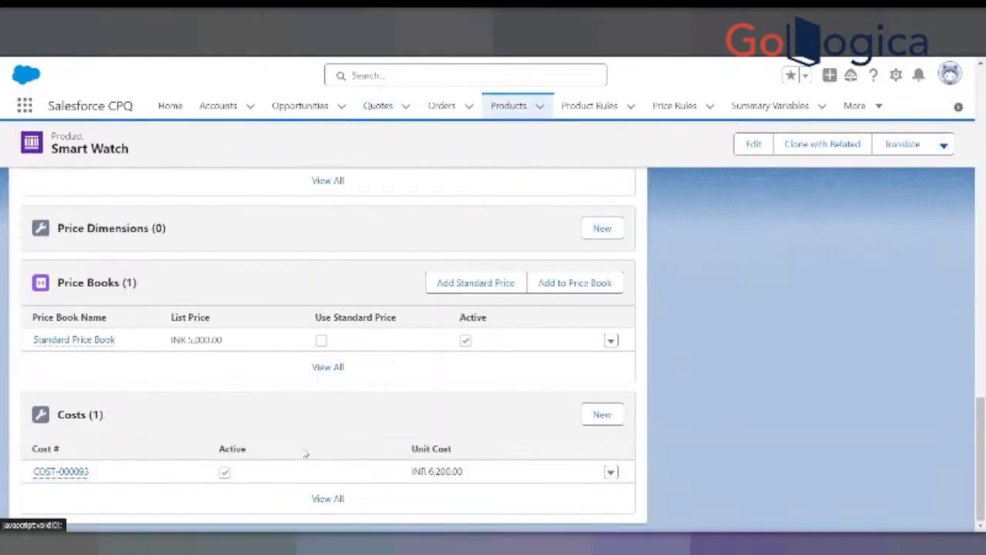
scroll(305, 455, "up", 15)
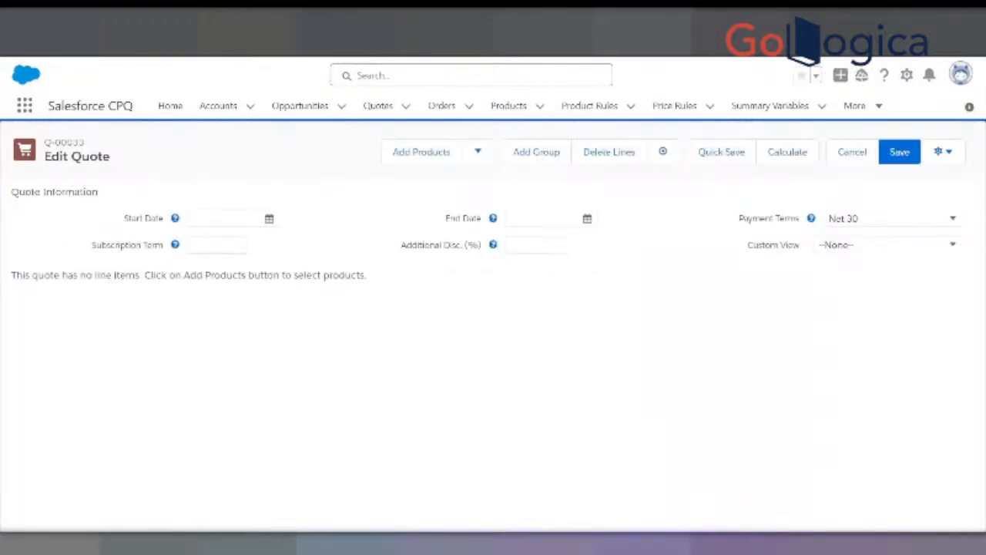
- Switch to quote Q-00033's line editor, find the Smart Watch product, and select it for the quote
left_click(426, 157)
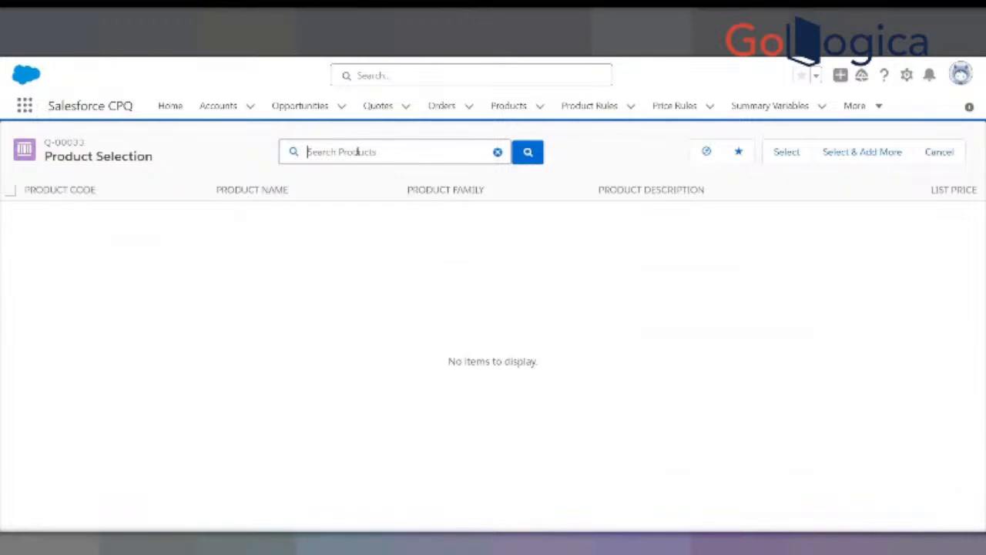
type("Smart Watch")
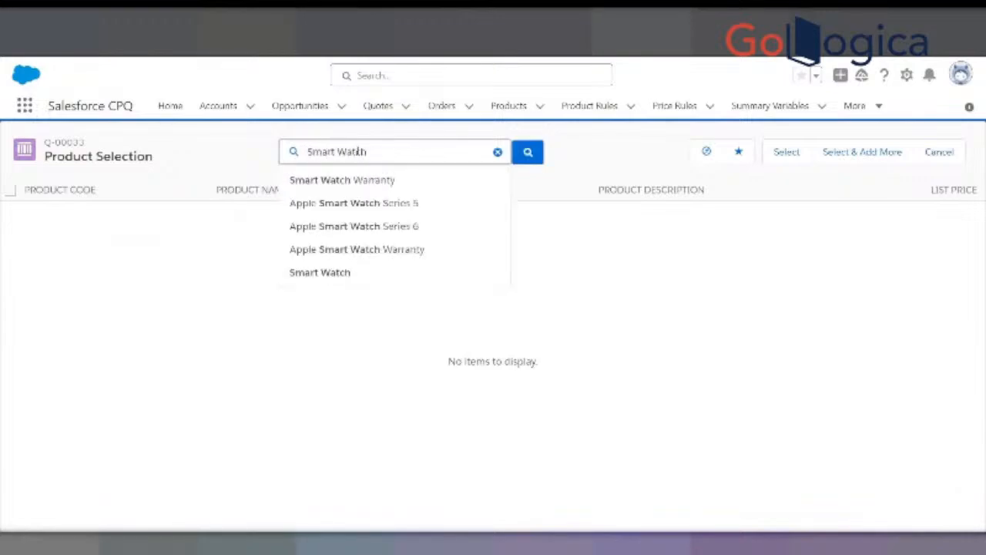
left_click(305, 279)
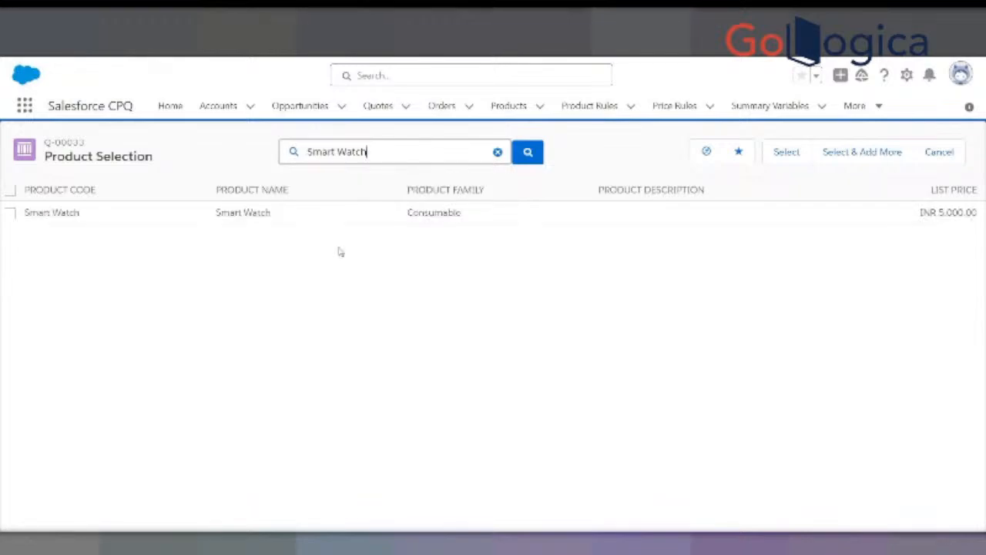
left_click(10, 213)
left_click(779, 152)
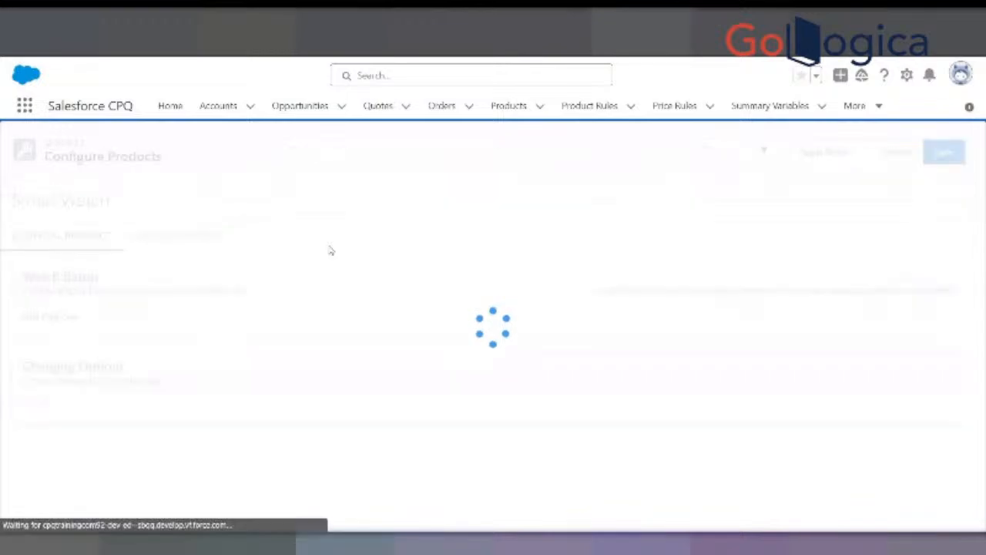
left_click(31, 342)
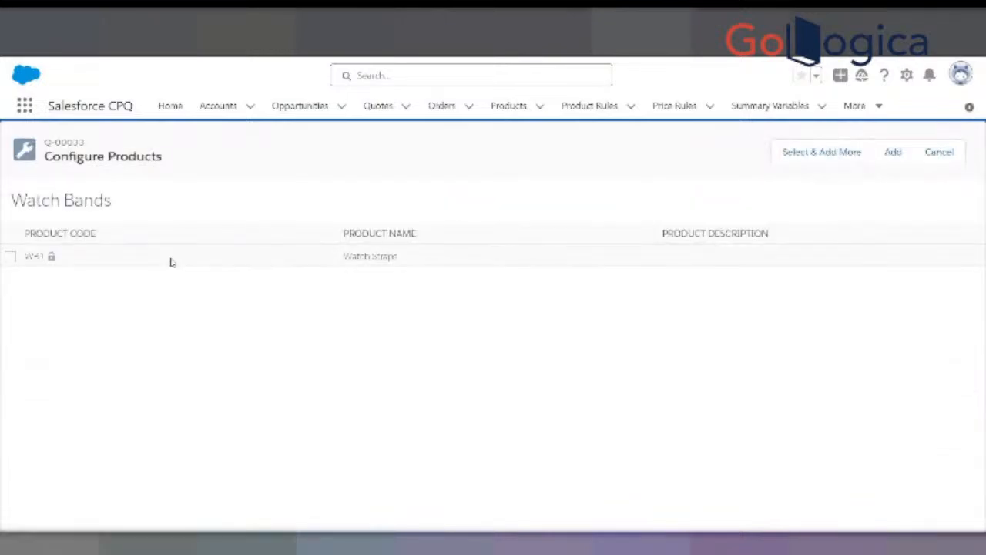
left_click(9, 257)
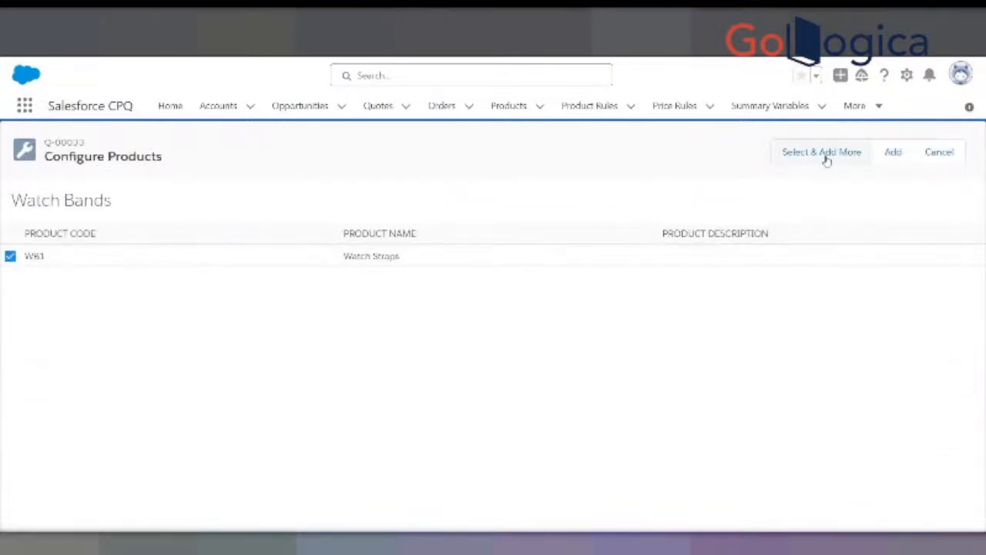
left_click(891, 153)
left_click(179, 261)
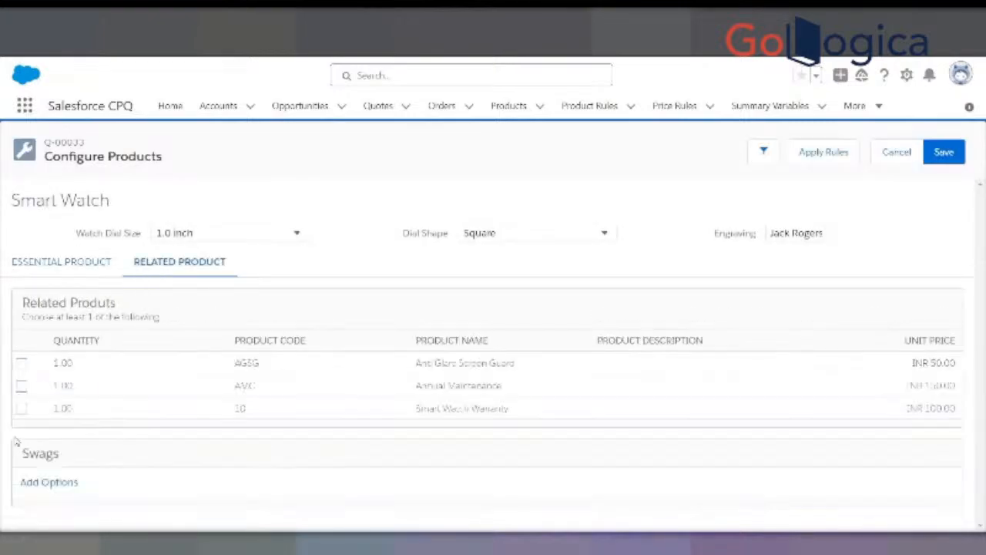
left_click(22, 363)
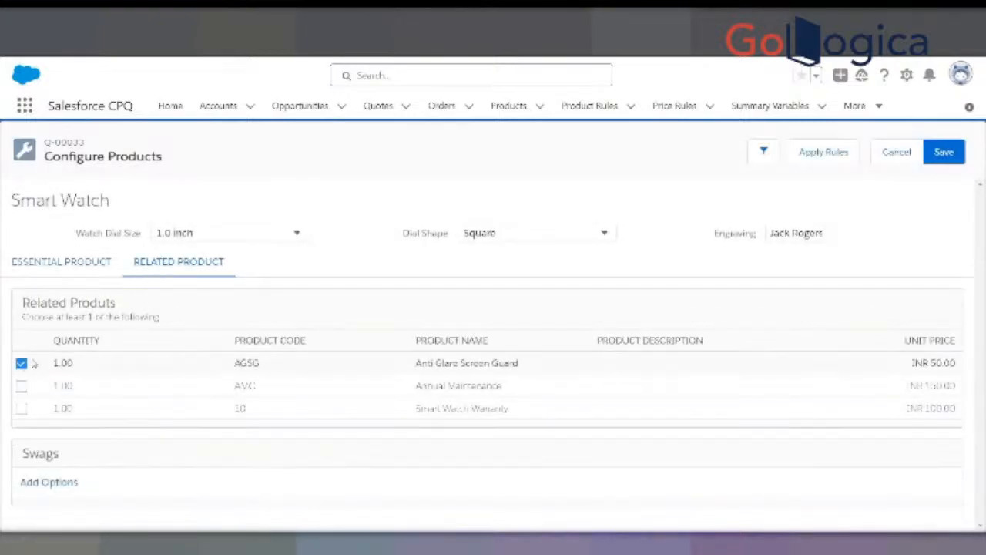
- Set the Location of the Smart Watch's essential charging options to USA
left_click(91, 264)
left_click(177, 469)
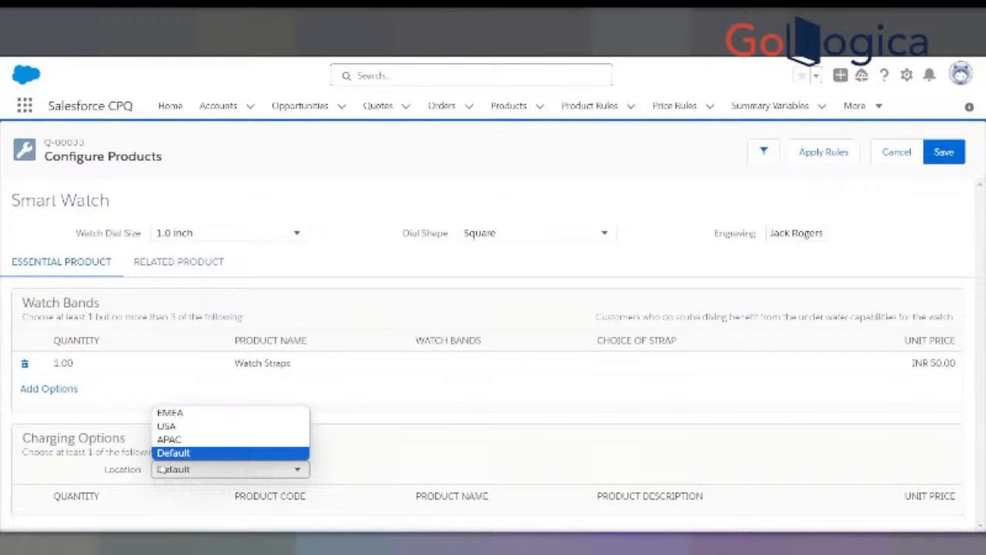
left_click(175, 427)
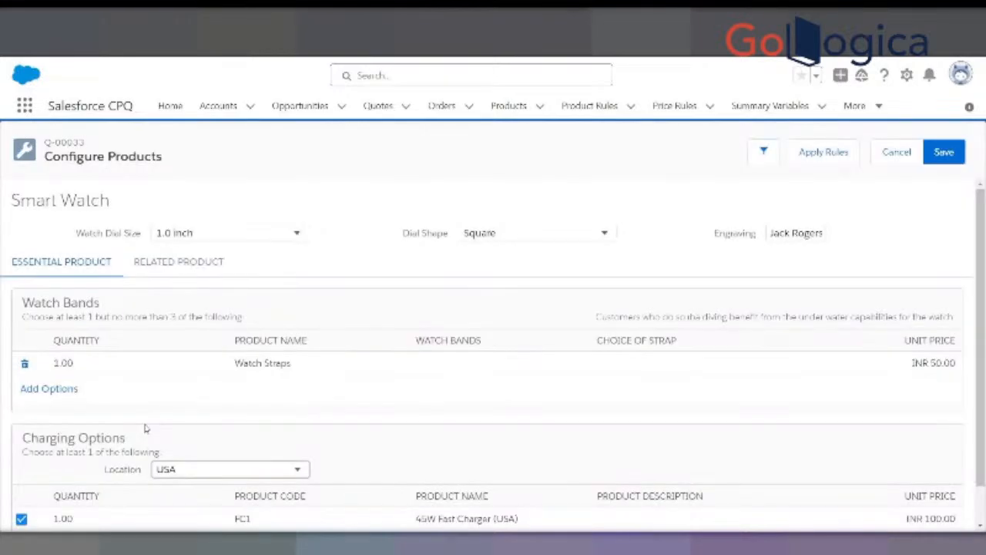
- Set the Watch Straps option to Steel Watch Band with a Chrome strap and save the Smart Watch configuration
left_click(439, 365)
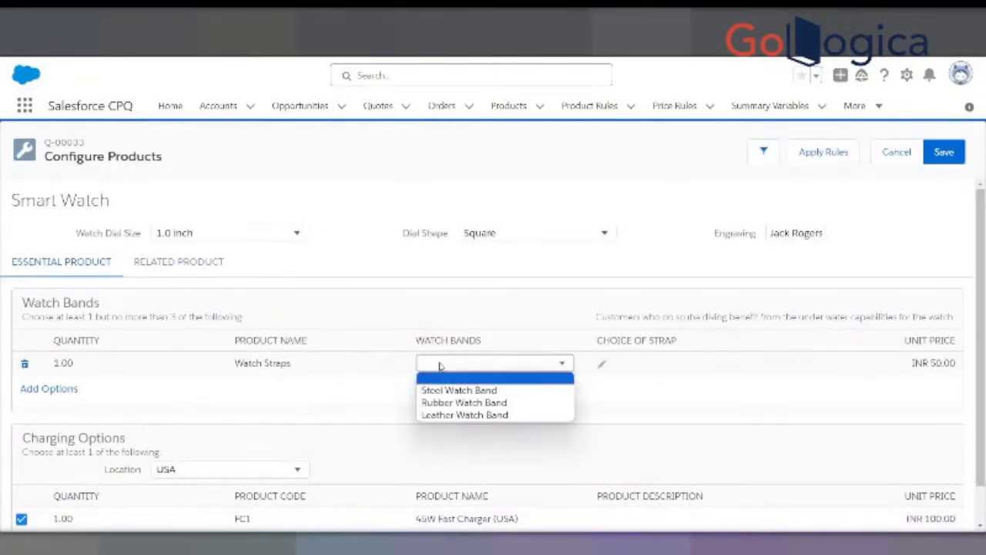
left_click(459, 389)
left_click(601, 364)
left_click(620, 363)
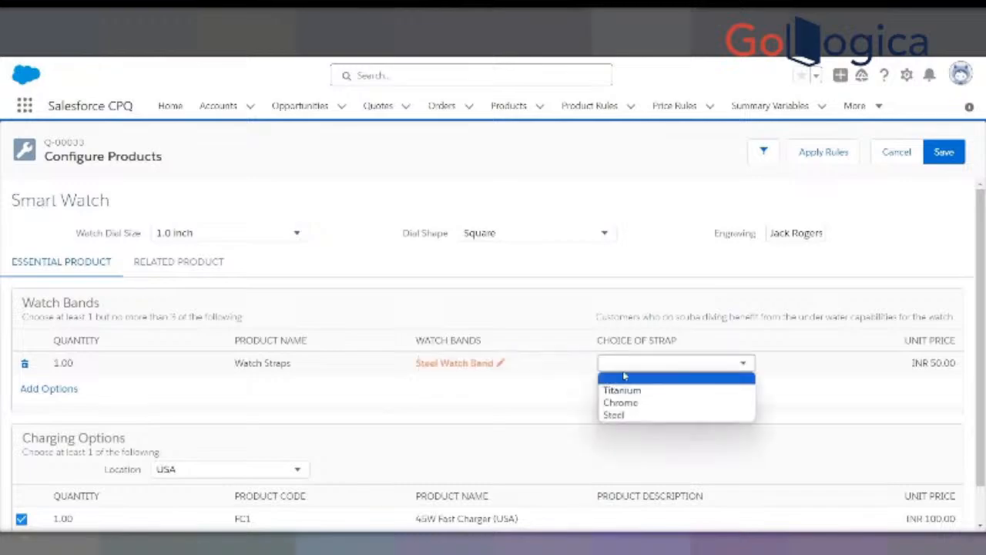
left_click(620, 402)
left_click(940, 154)
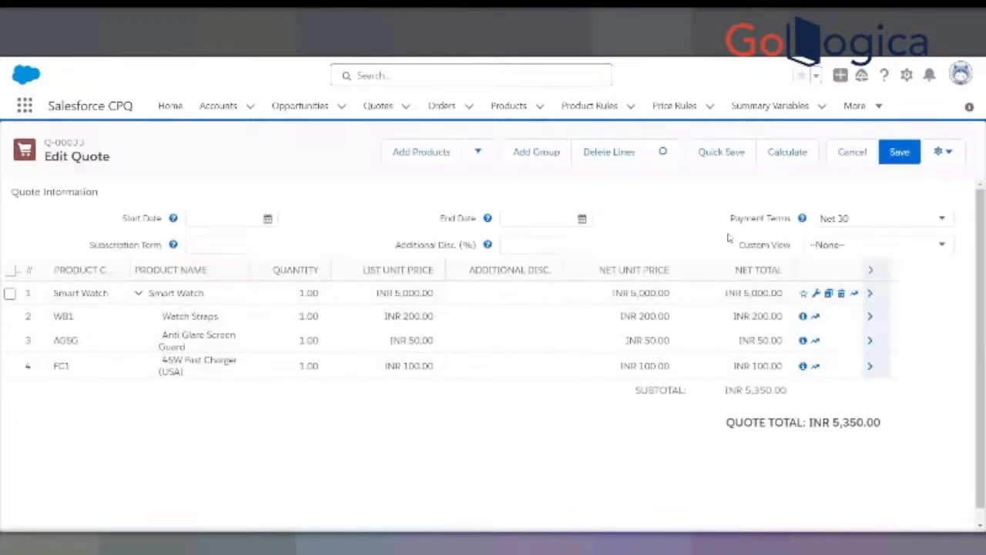
- Apply the Cost Plus Markup custom view to quote Q-00033 and quick-save it
left_click(861, 245)
left_click(855, 272)
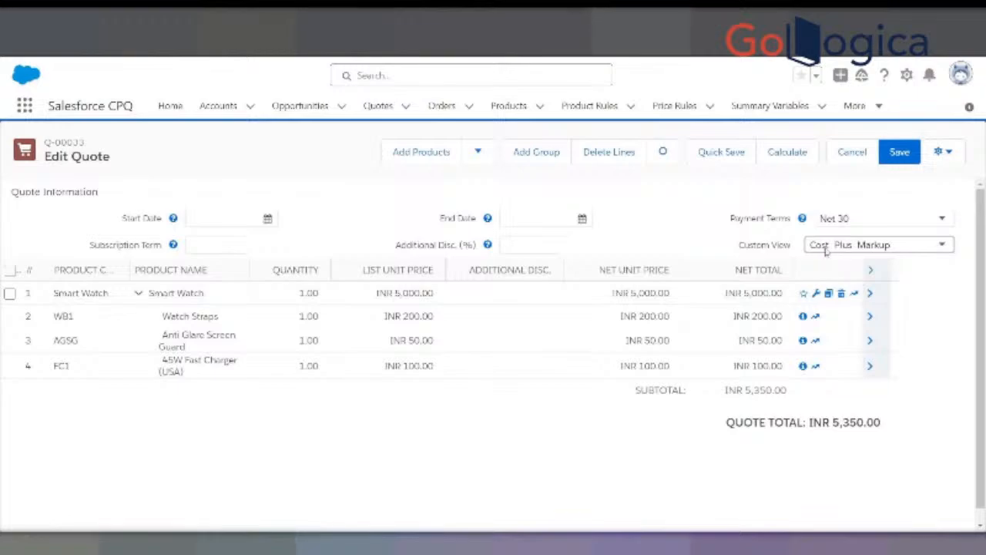
left_click(727, 152)
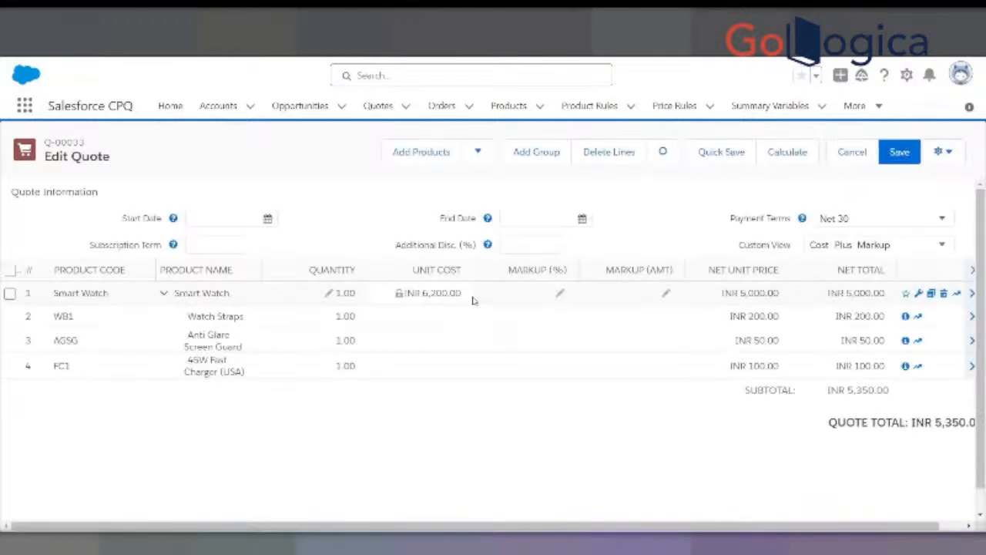
- Set the Smart Watch line's markup to 10% and quick-save the quote
left_click(559, 293)
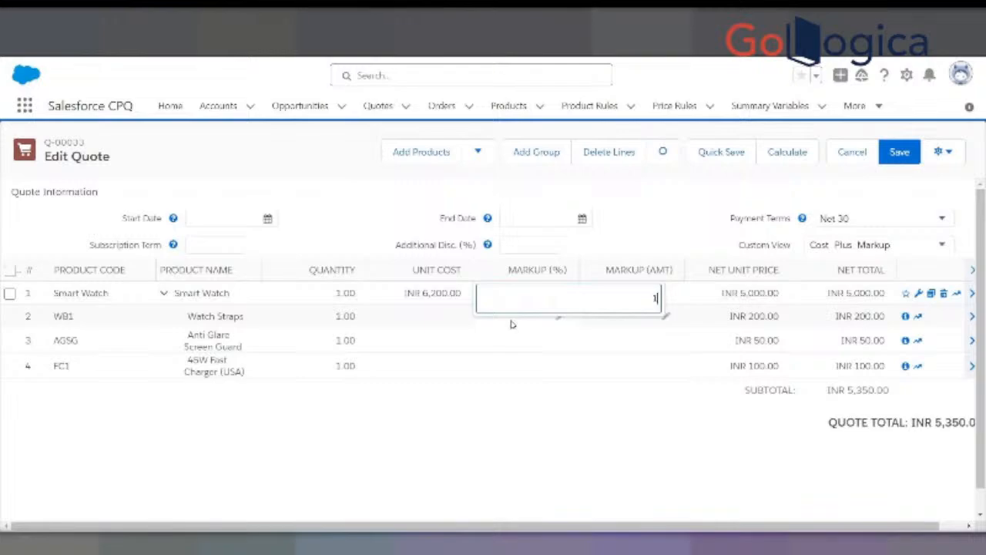
type("10")
left_click(725, 153)
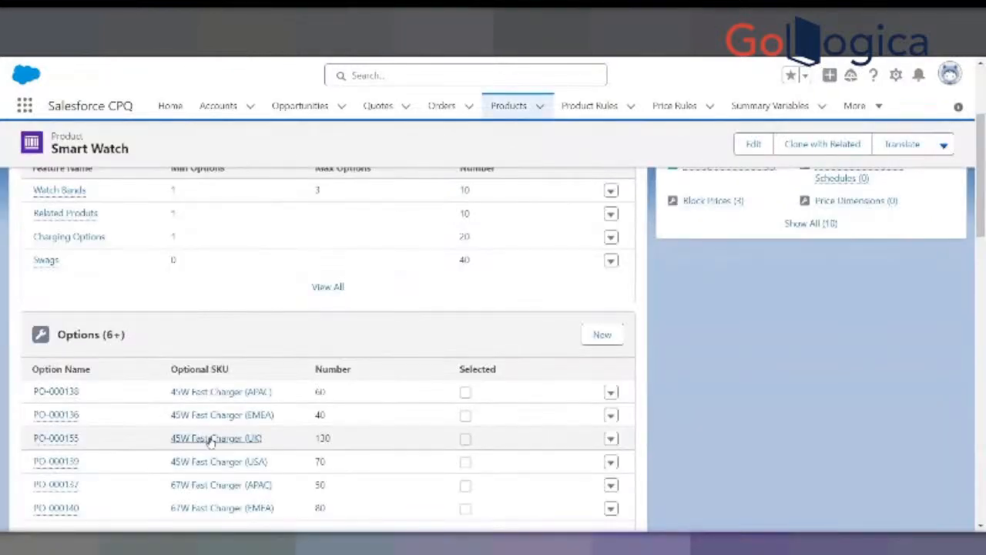
- Return to the Smart Watch product's details and check its Salesforce CPQ Pricing settings
scroll(198, 438, "up", 3)
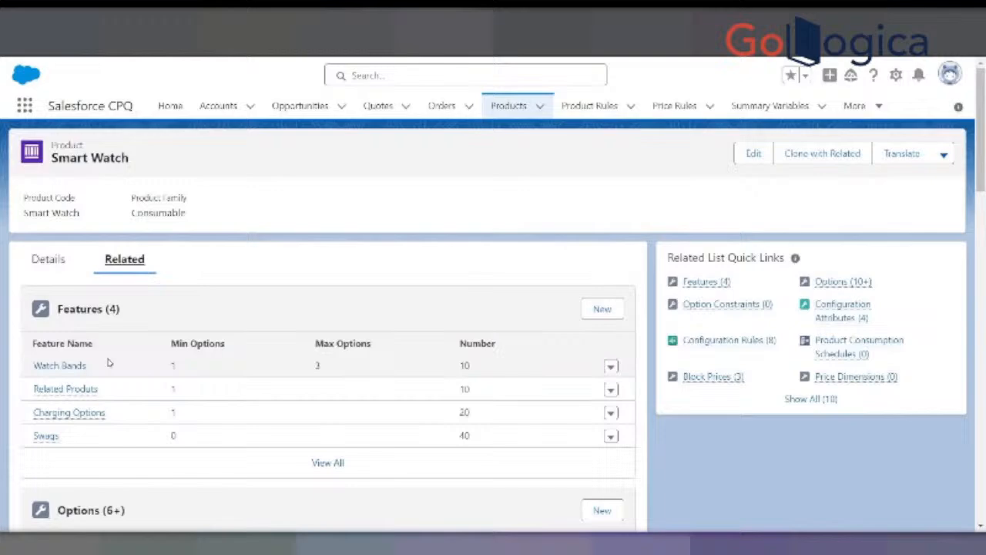
left_click(38, 258)
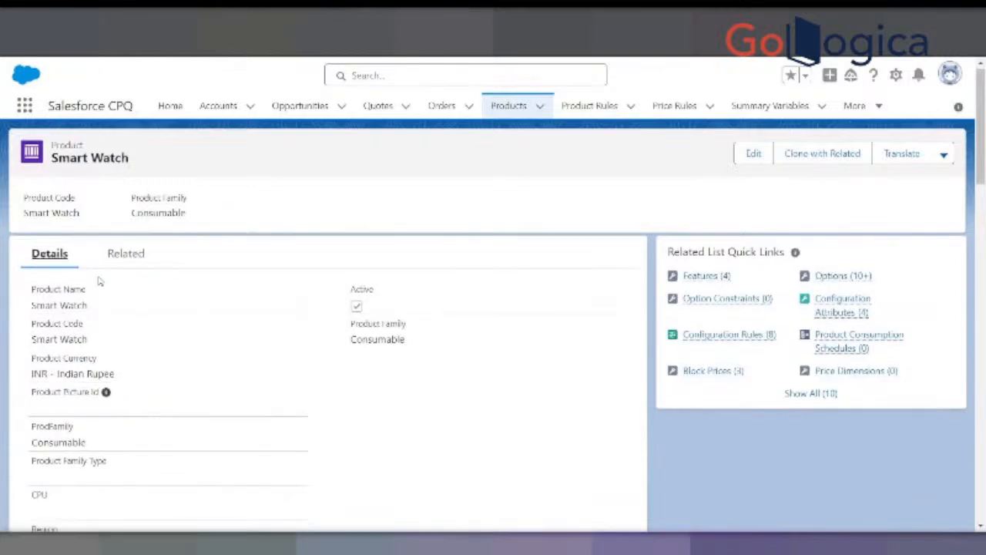
scroll(161, 319, "down", 7)
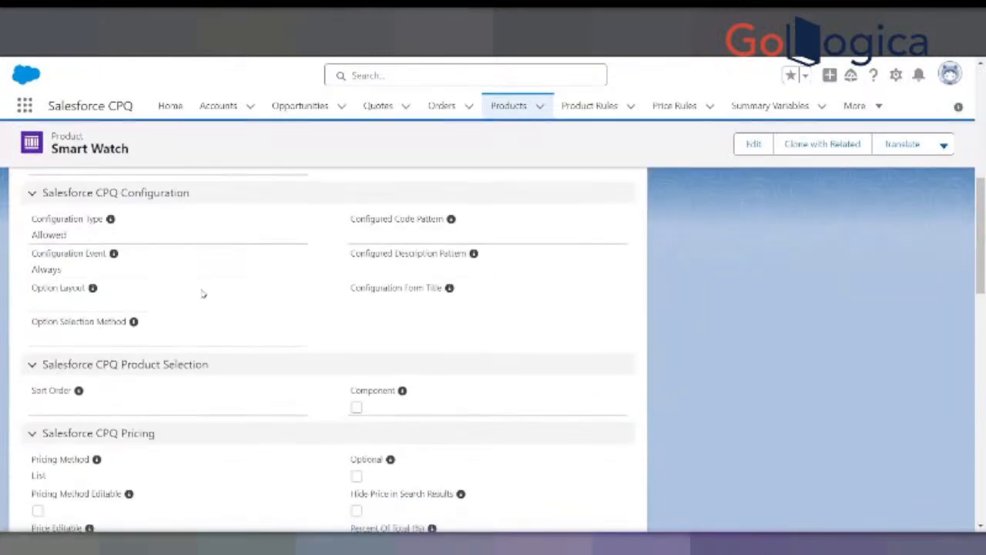
scroll(203, 293, "down", 3)
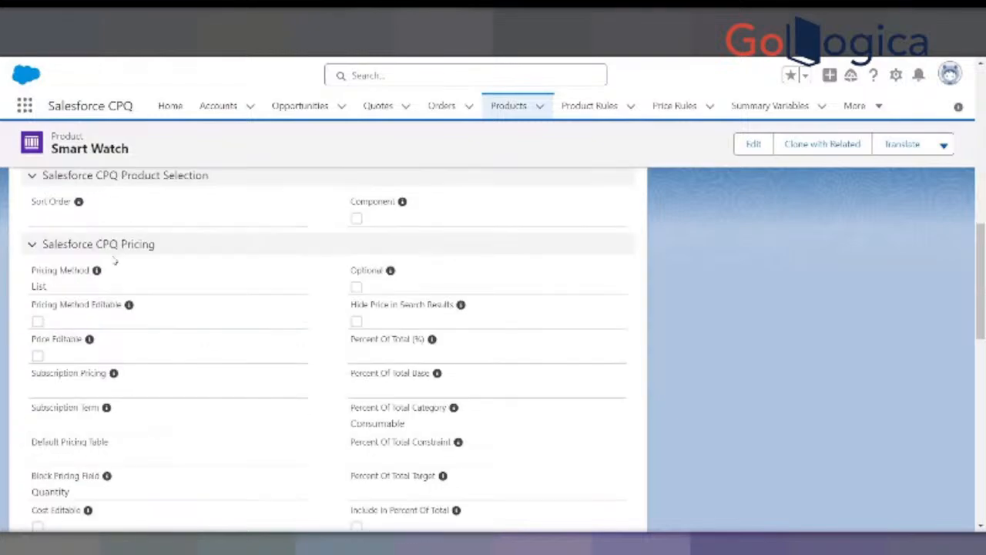
left_click(33, 244)
left_click(33, 244)
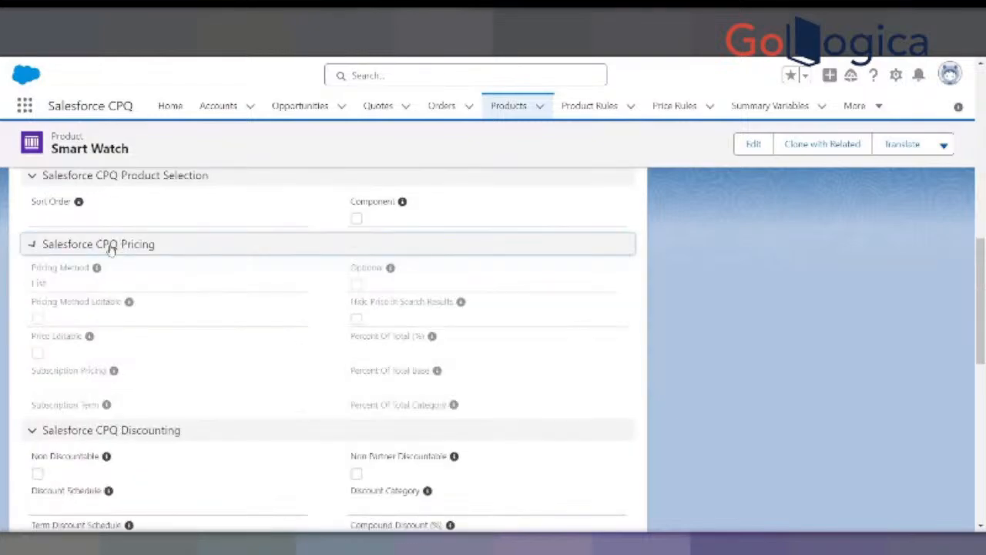
scroll(74, 260, "down", 1)
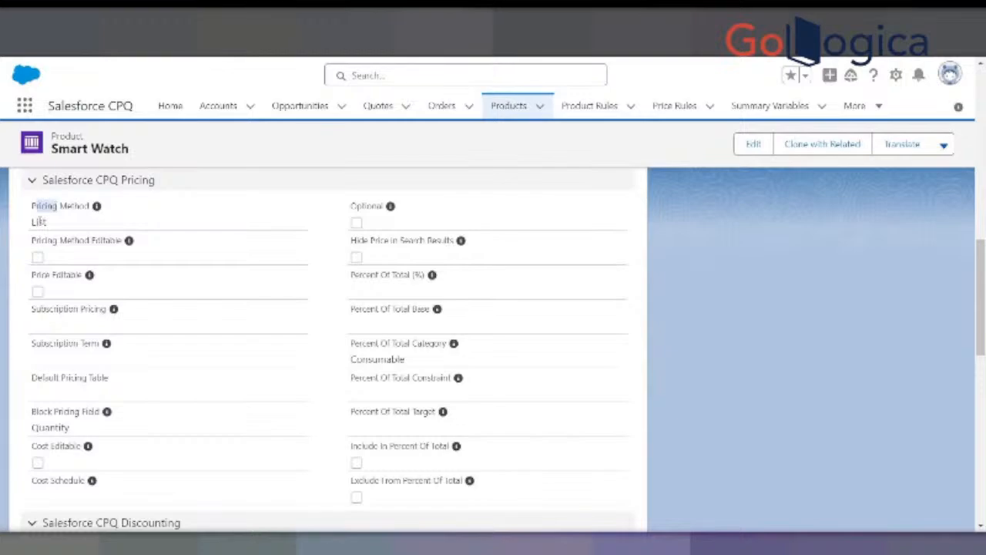
- Set the Smart Watch product's Pricing Method to Cost and save the product
left_click(752, 144)
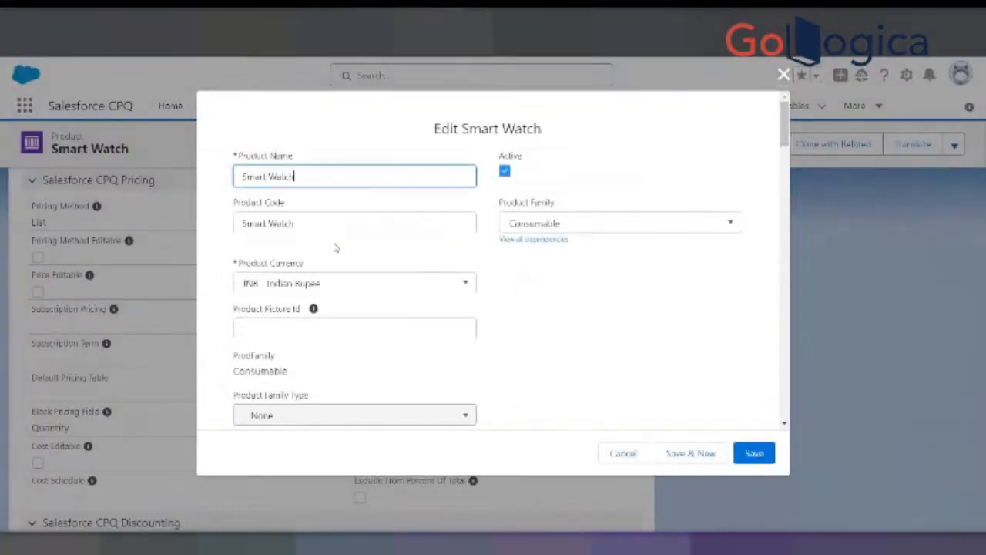
scroll(393, 324, "down", 10)
scroll(395, 335, "down", 4)
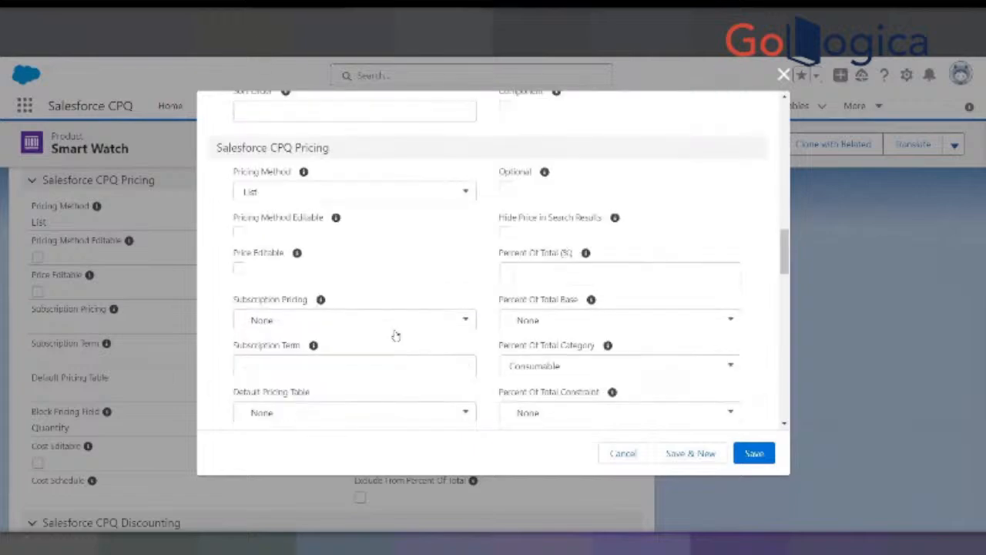
left_click(301, 193)
left_click(263, 269)
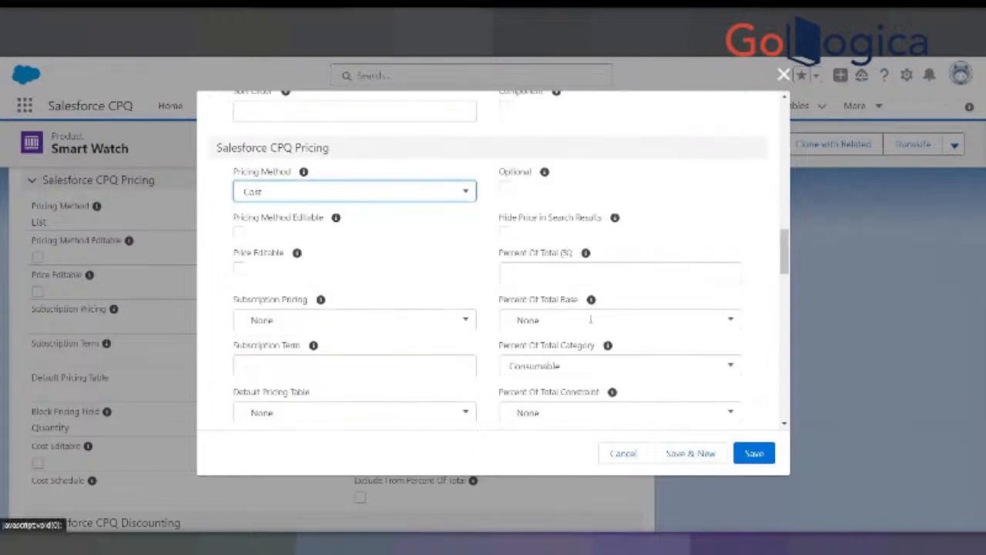
left_click(754, 453)
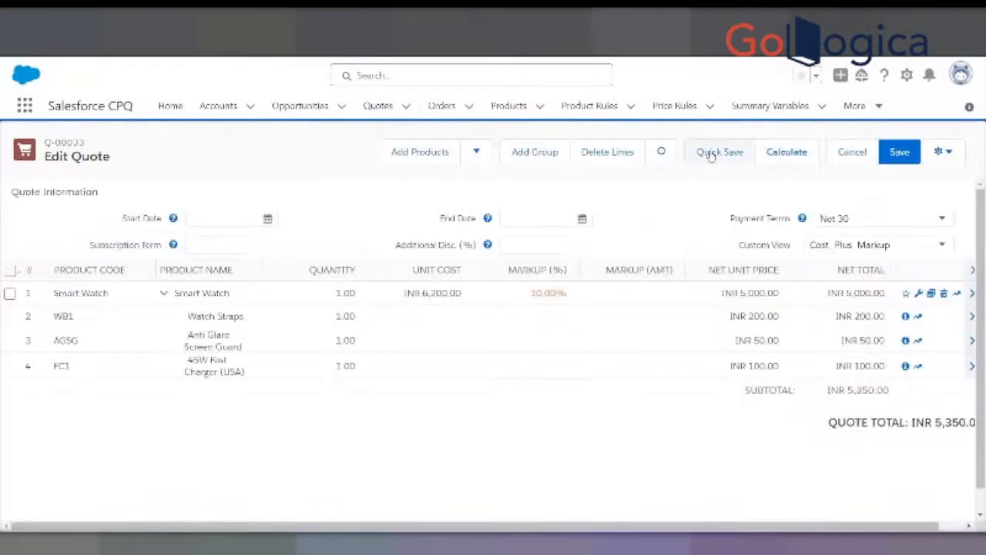
- Quick-save quote Q-00033 and recalculate it with the Smart Watch line's markup kept at 10%
left_click(710, 154)
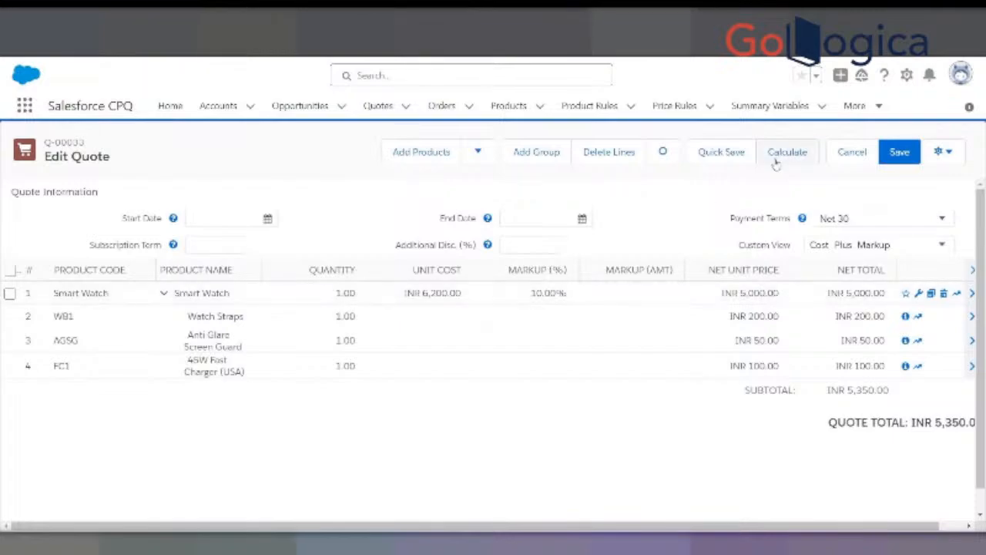
left_click(522, 295)
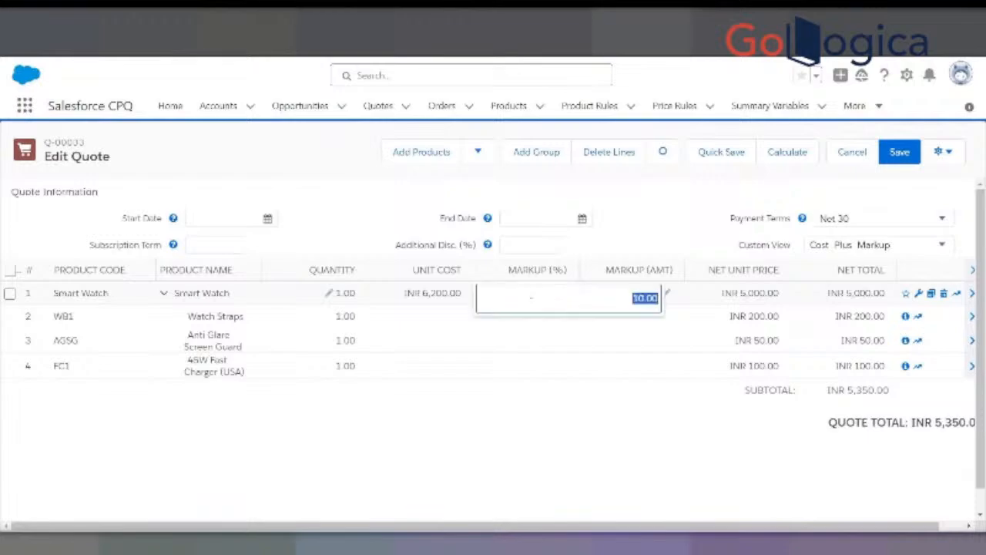
key("Return")
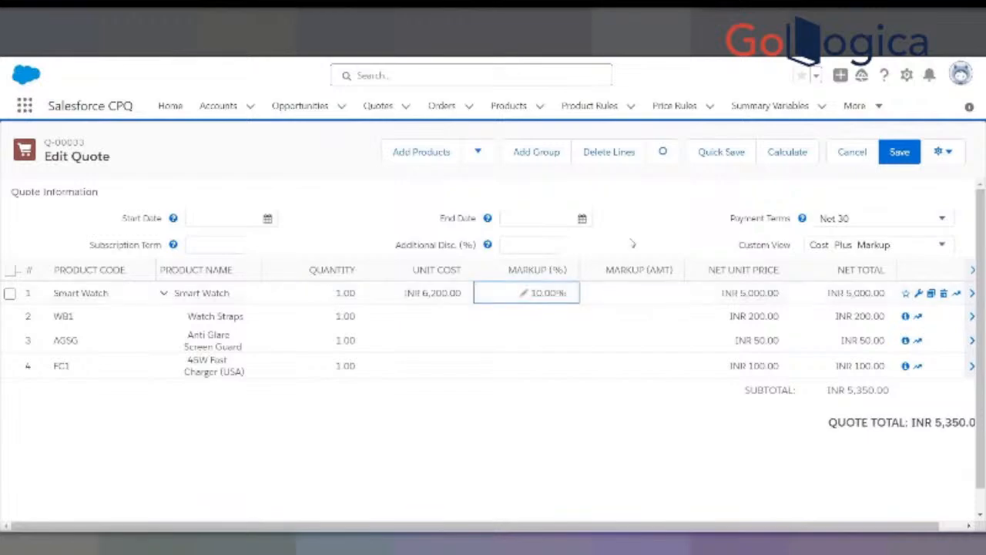
left_click(787, 152)
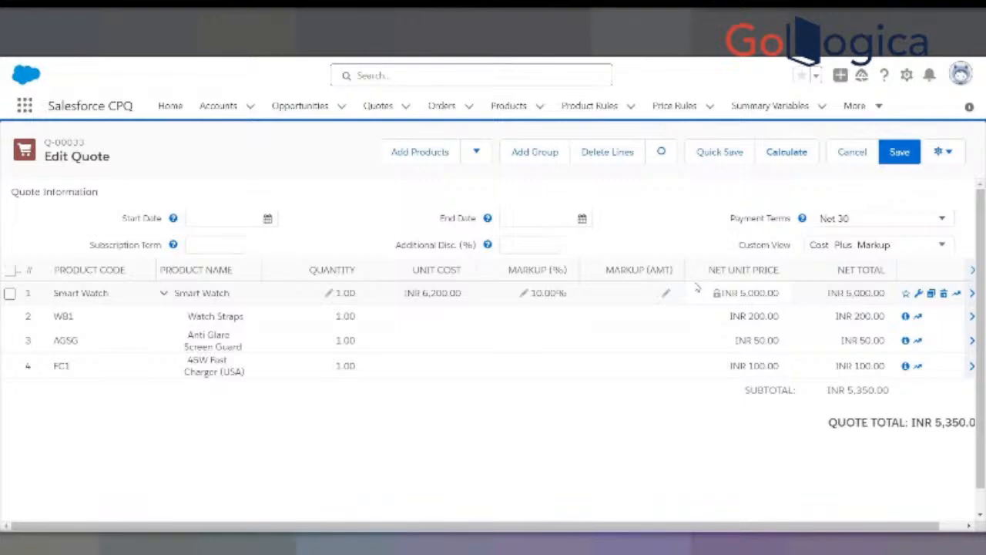
- Examine the Smart Watch line's unit cost and markup percentage against its net unit price
left_click(523, 293)
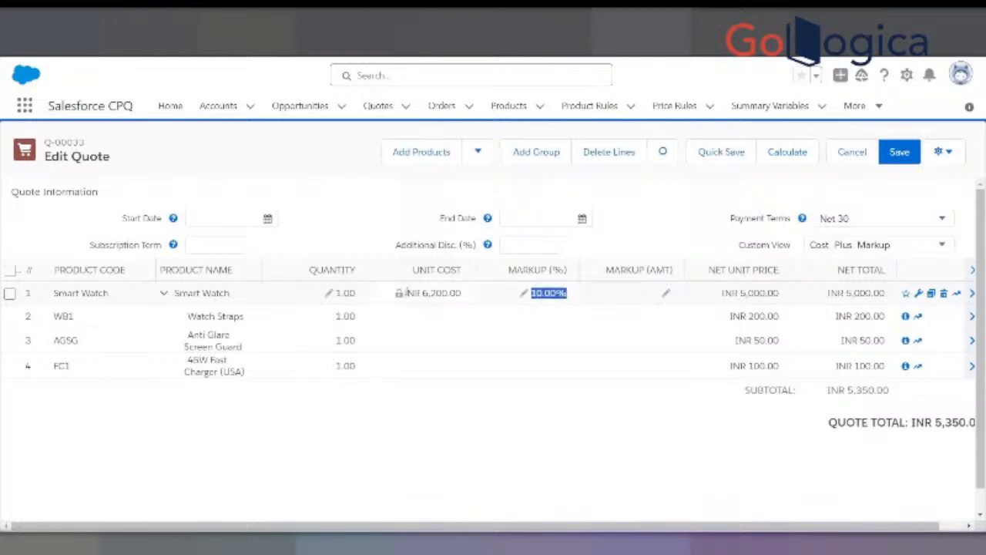
left_click_drag(398, 293, 462, 293)
left_click(454, 308)
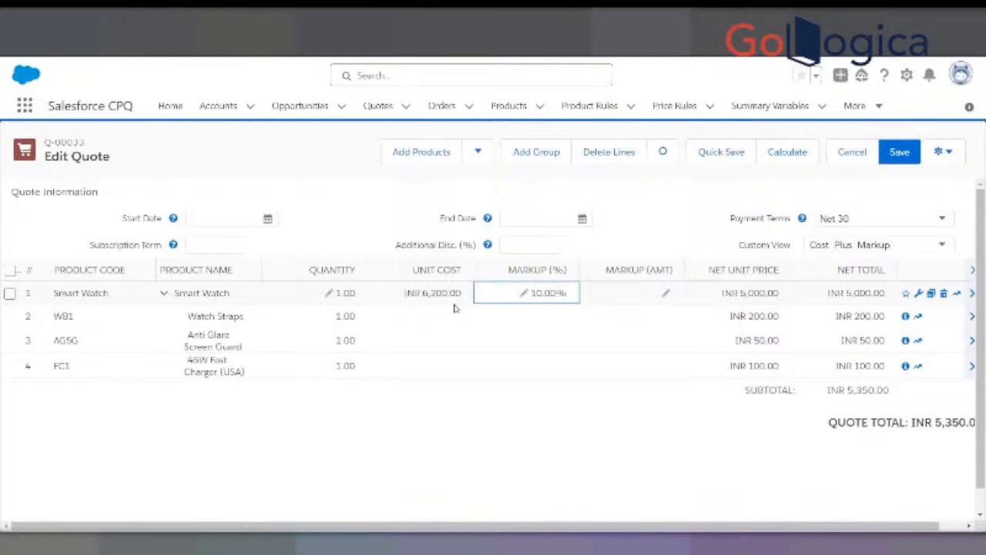
left_click(399, 293)
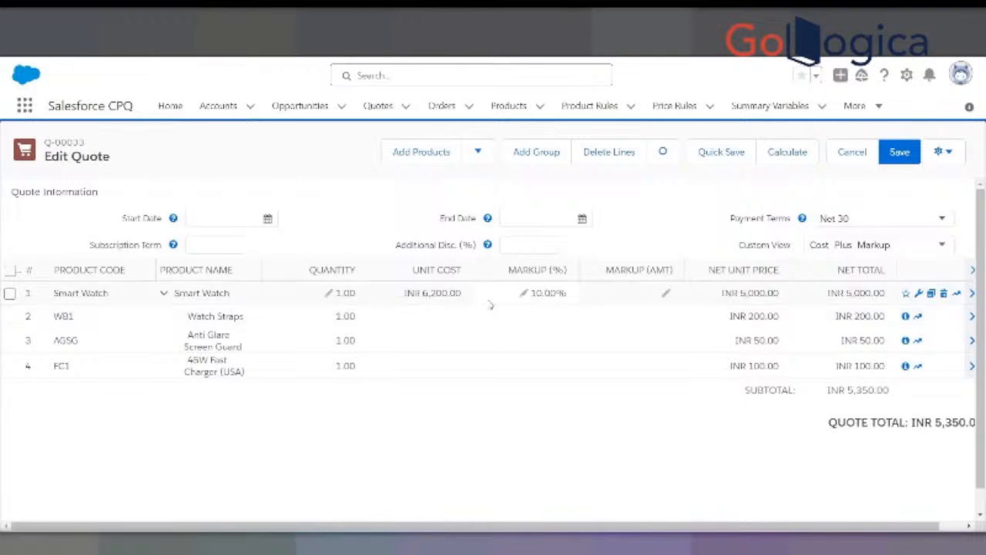
left_click(524, 294)
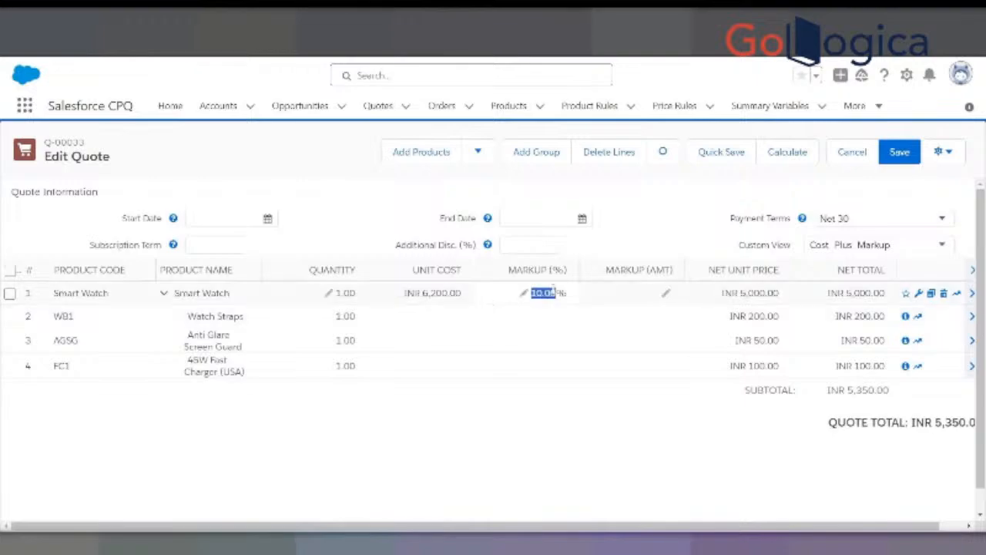
left_click(436, 293)
left_click_drag(463, 295, 418, 300)
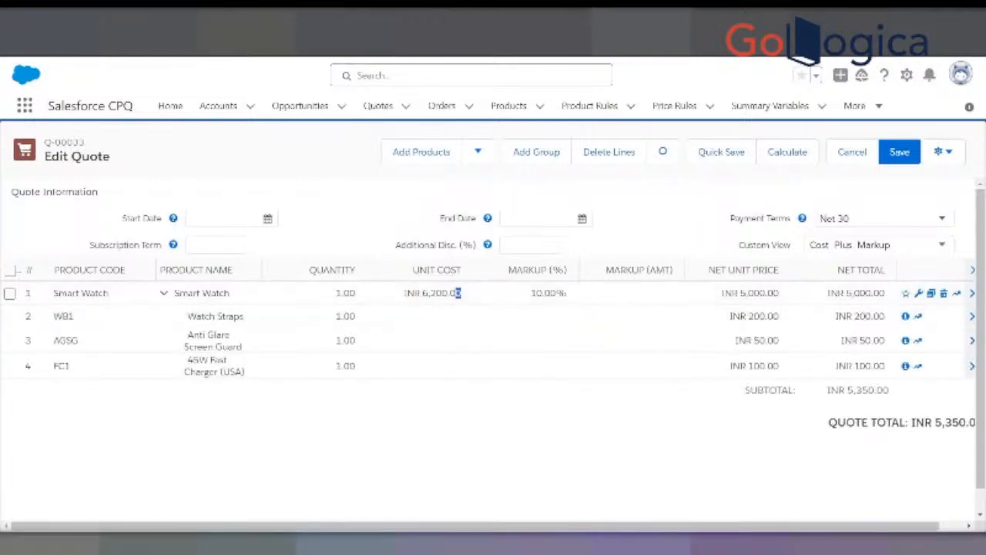
mouse_move(454, 293)
left_mouse_down()
mouse_move(444, 291)
mouse_move(454, 295)
left_mouse_up()
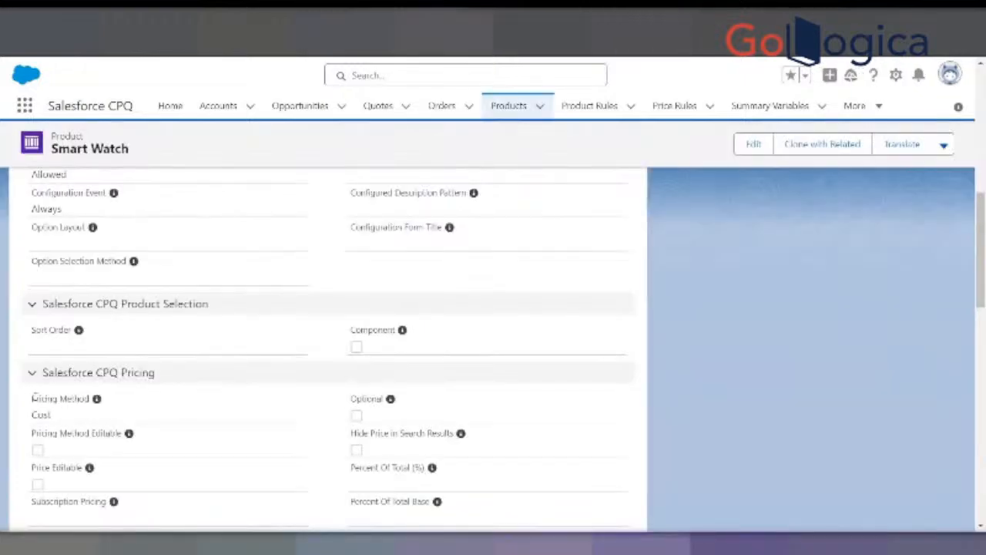
- Review the Smart Watch product's Pricing Method and the other Salesforce CPQ Pricing and Discounting settings
left_click_drag(32, 398, 90, 398)
scroll(96, 412, "down", 3)
scroll(97, 414, "down", 3)
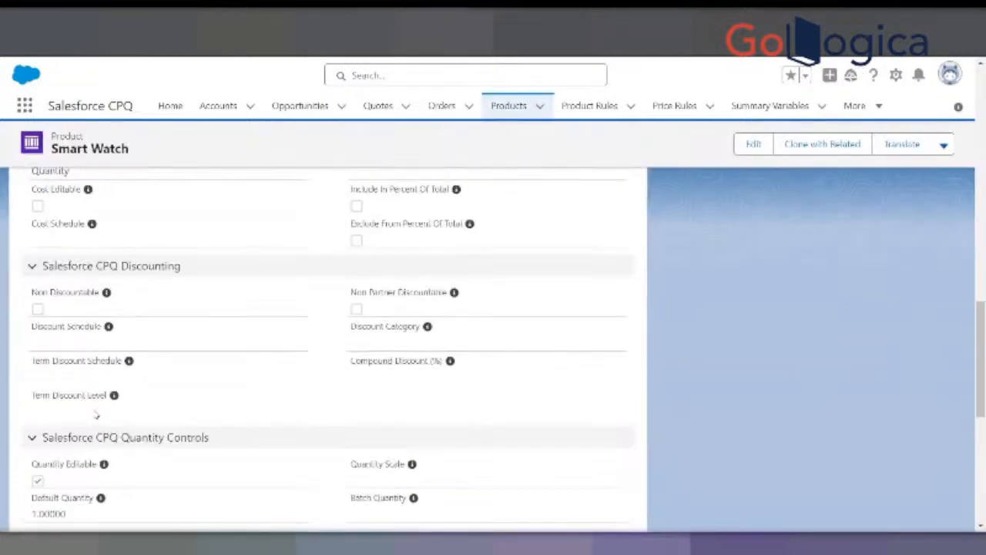
scroll(94, 412, "up", 3)
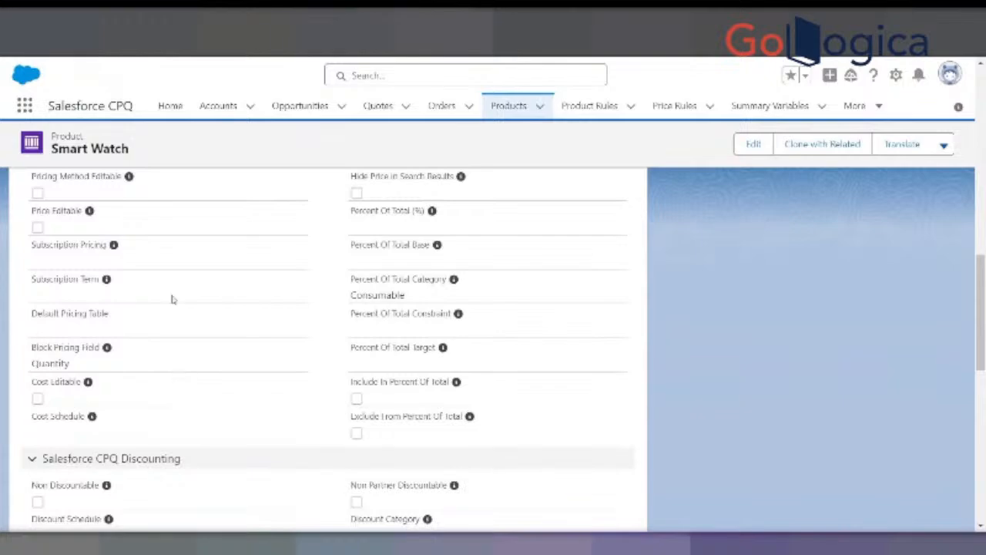
scroll(246, 280, "up", 1)
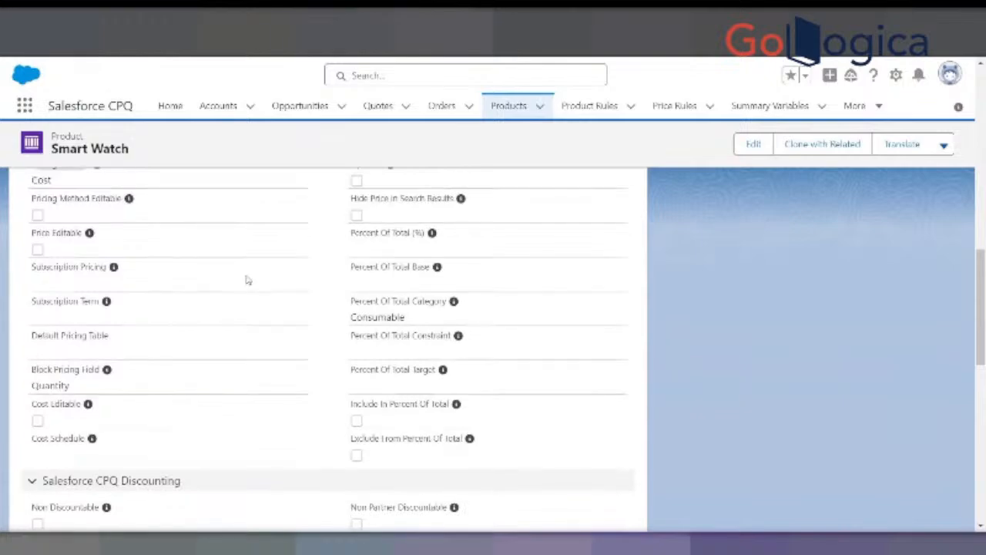